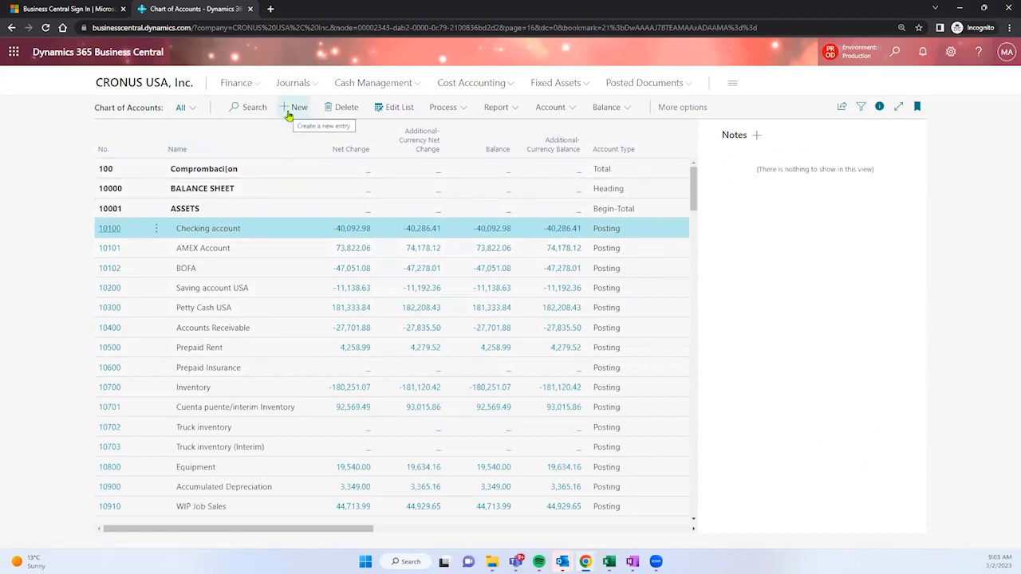
# Open the Fabrikam, Inc. vendor card from the Vendors list and review its number and name
pyautogui.click(183, 83)
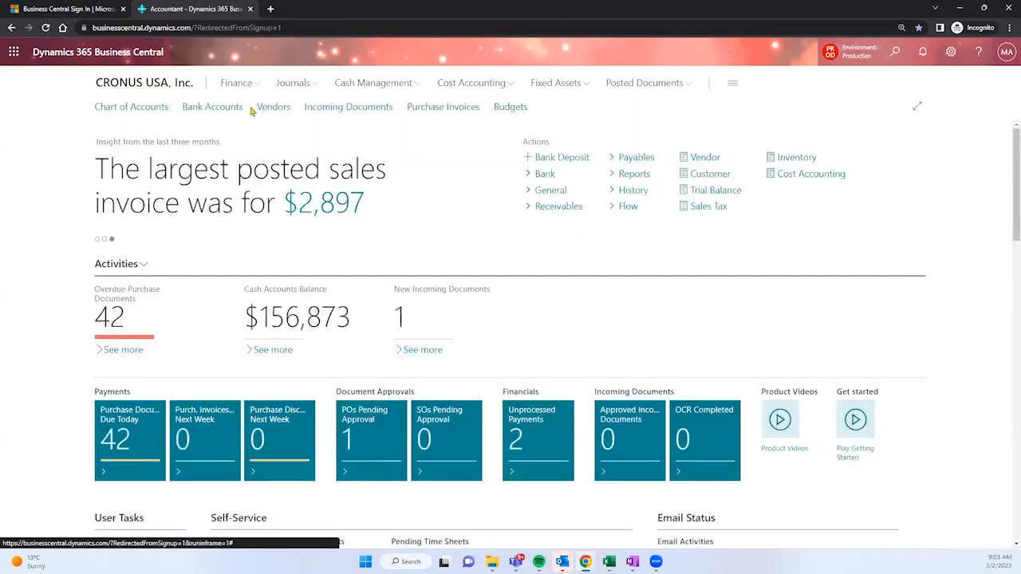
pyautogui.click(270, 110)
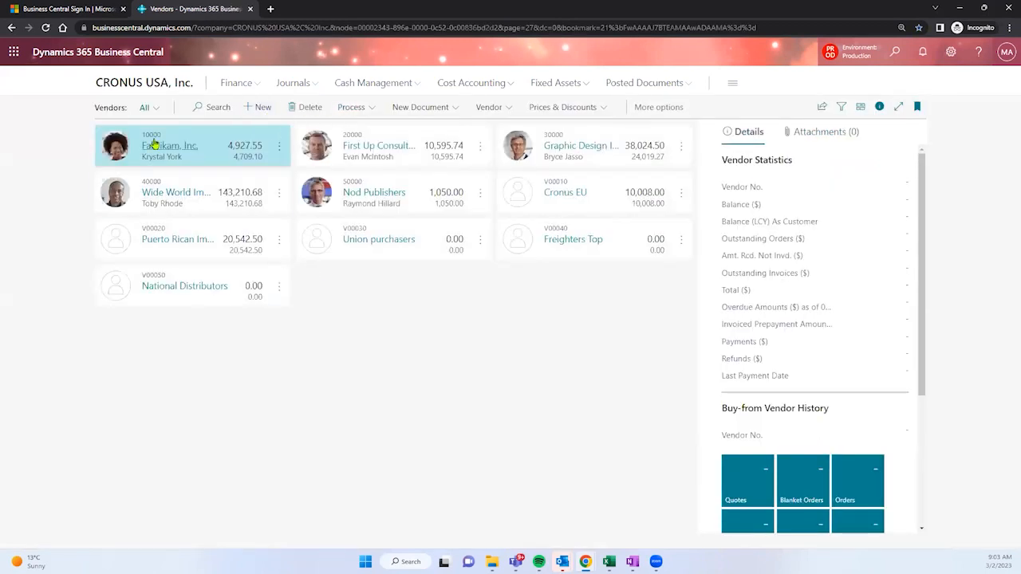
pyautogui.click(154, 143)
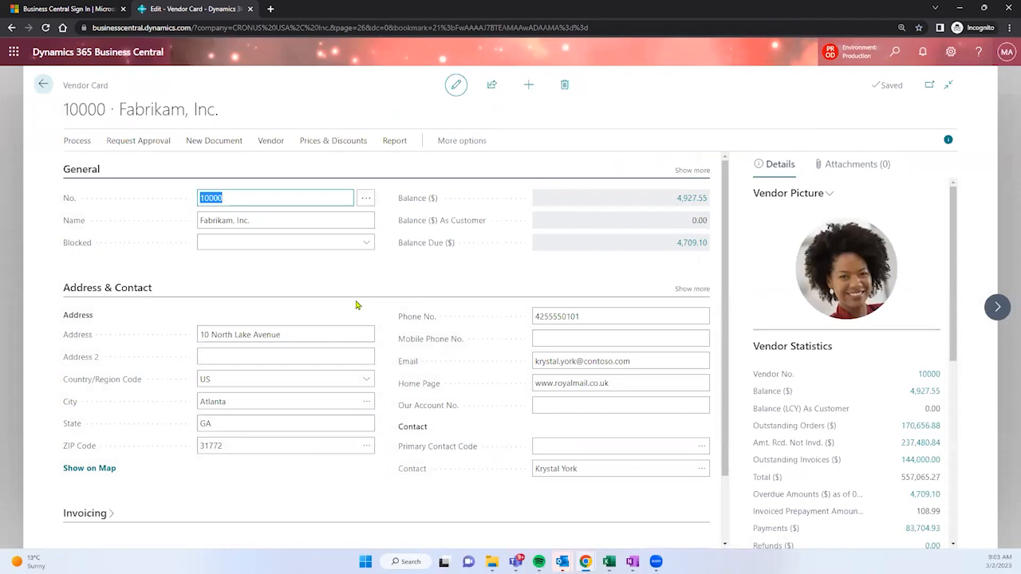
pyautogui.click(105, 86)
pyautogui.tripleClick(104, 86)
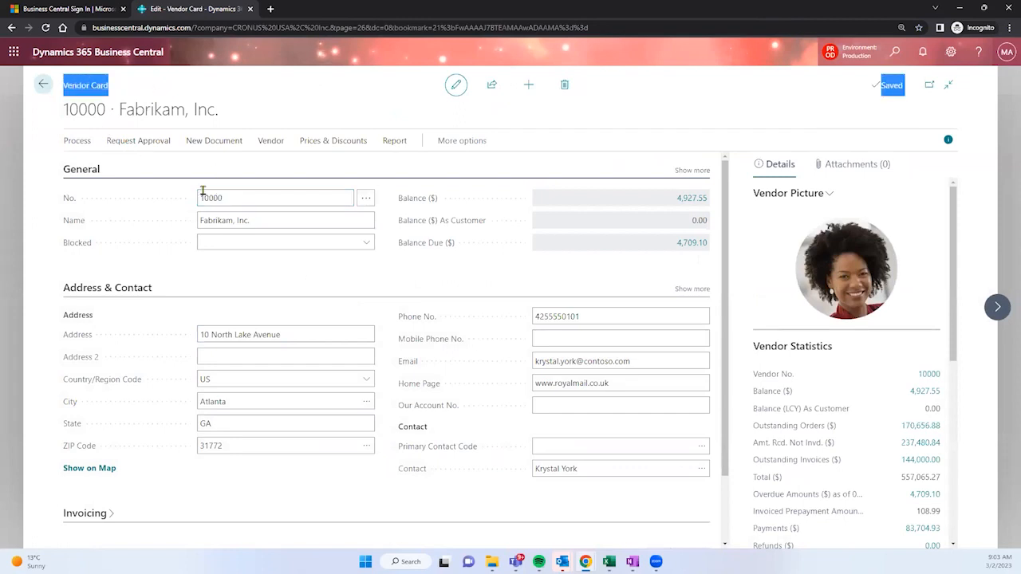
pyautogui.click(237, 200)
pyautogui.click(255, 219)
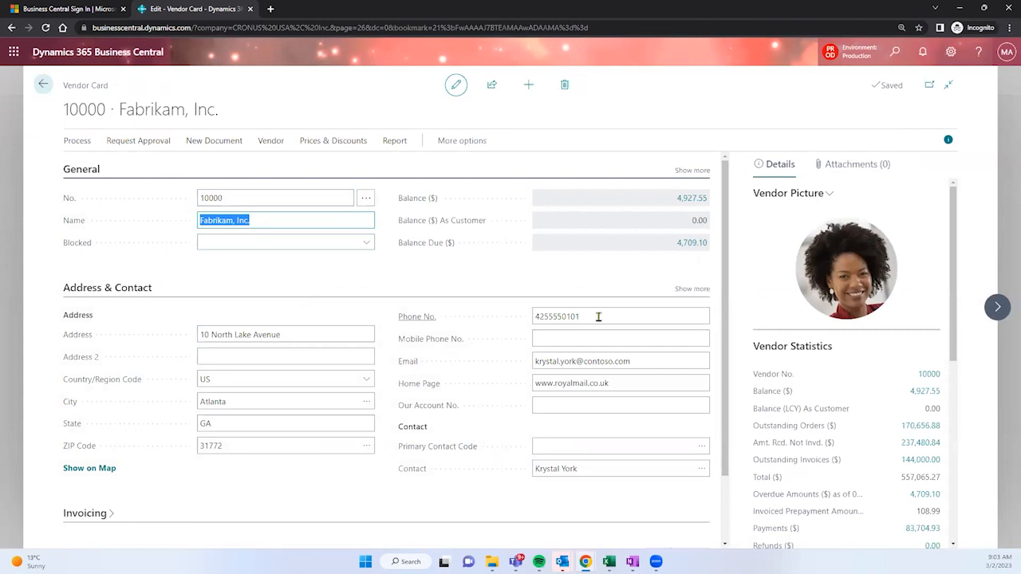
# Inspect the ledger entries behind the vendor's Balance ($), including the invoice amounts, and return to the vendor card
pyautogui.click(692, 201)
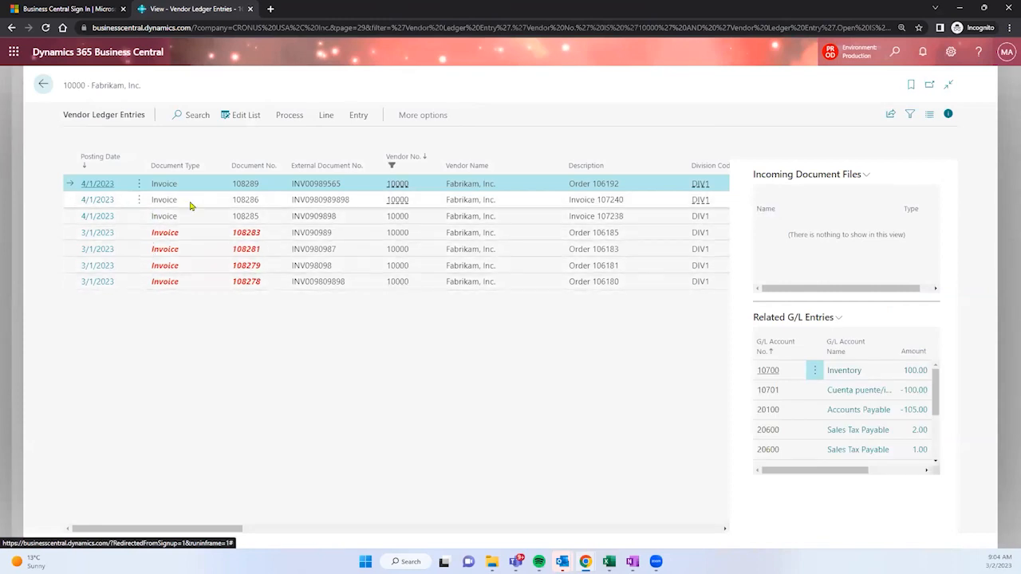
pyautogui.click(188, 205)
pyautogui.click(189, 216)
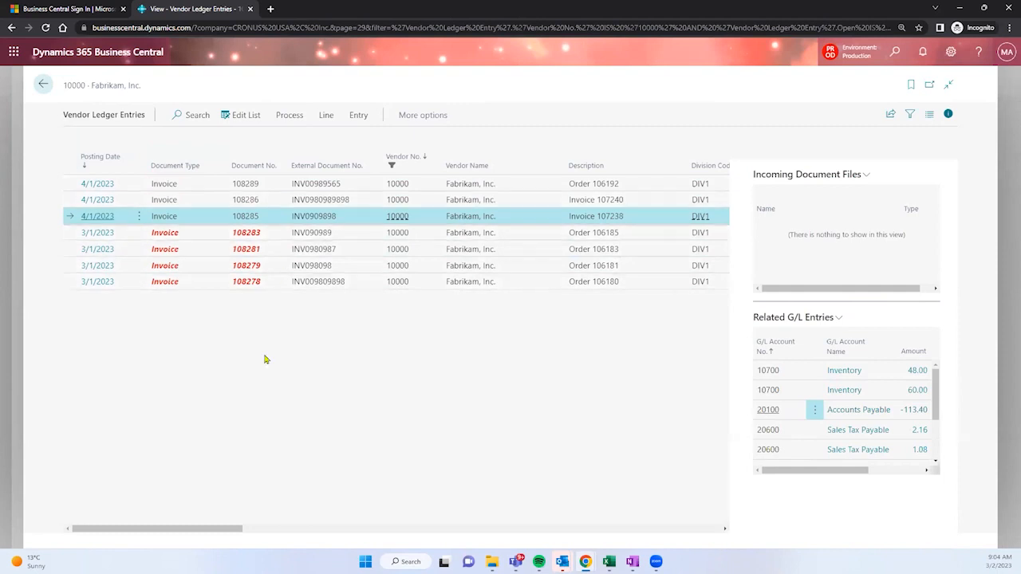
pyautogui.moveTo(237, 533); pyautogui.dragTo(355, 533)
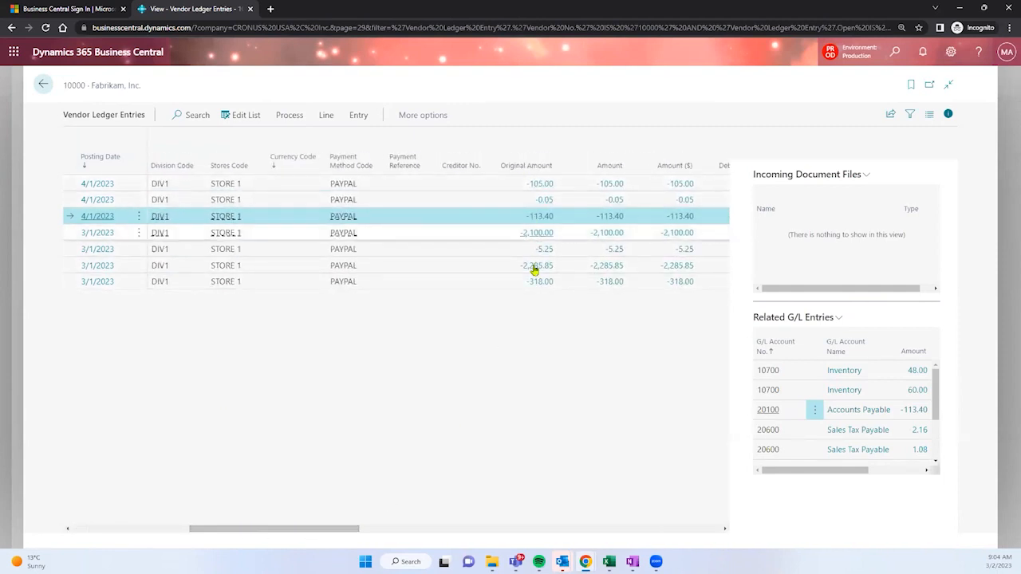
pyautogui.click(44, 86)
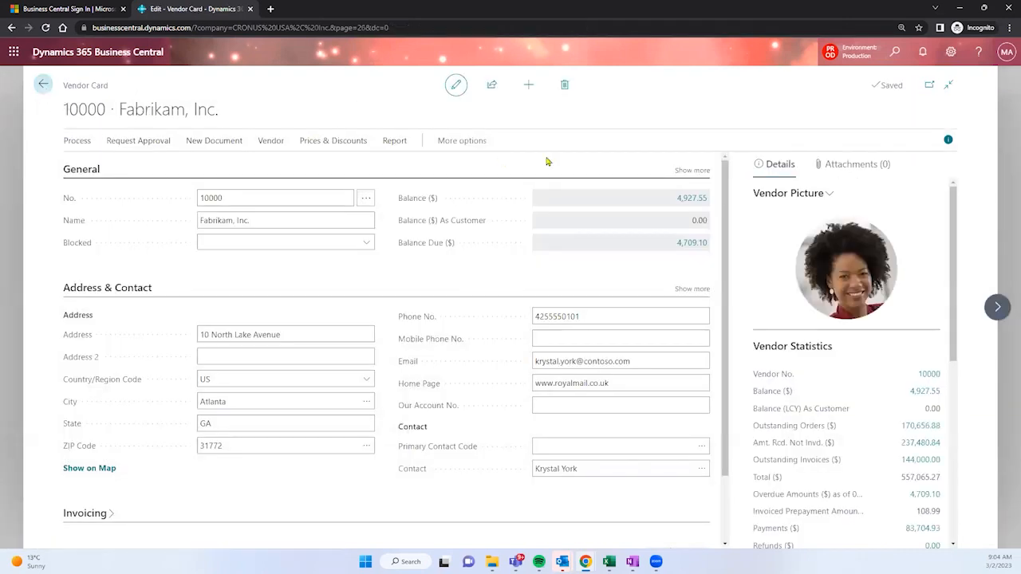
pyautogui.click(529, 88)
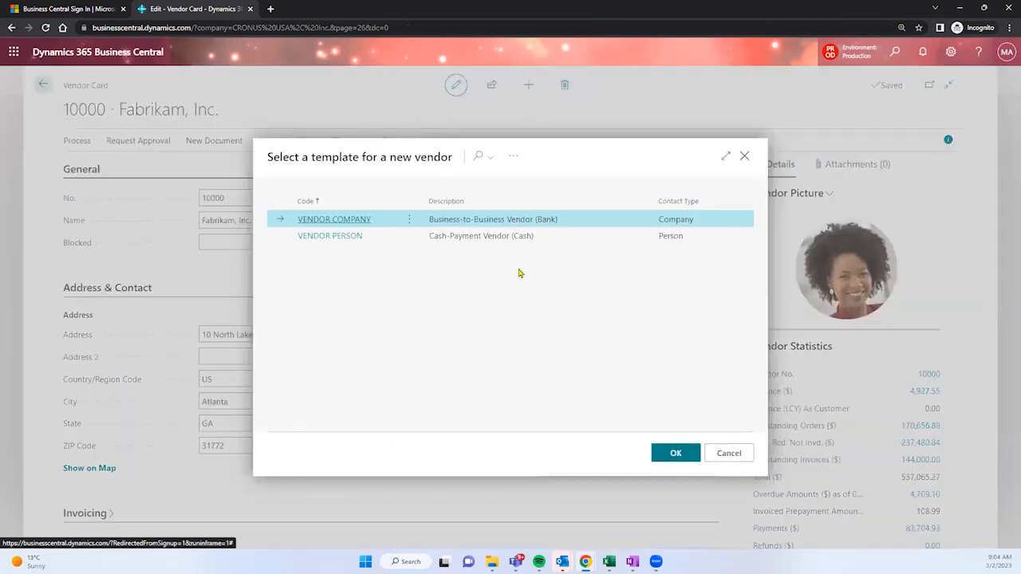
pyautogui.moveTo(313, 158); pyautogui.dragTo(431, 158)
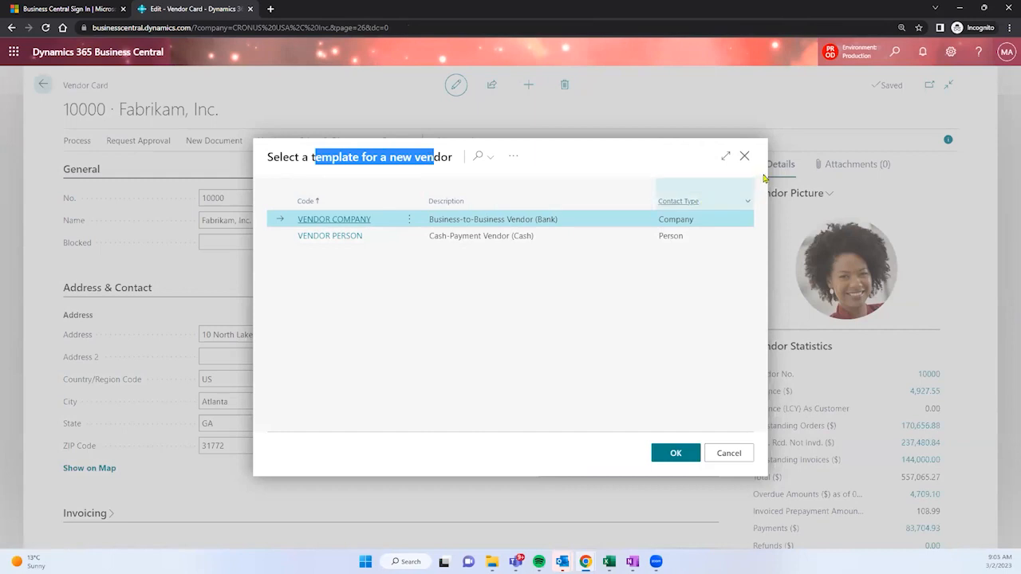
pyautogui.click(746, 158)
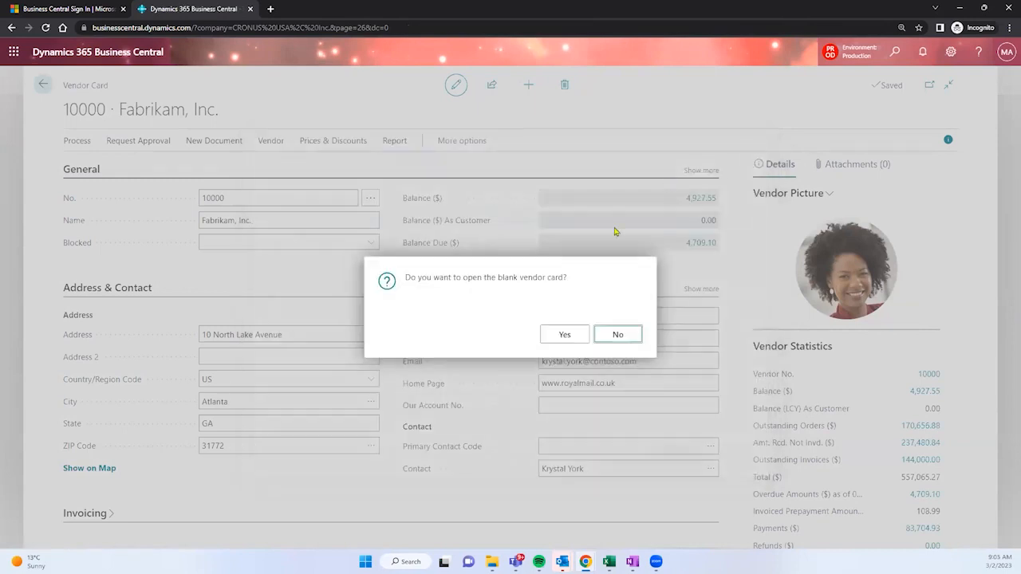
pyautogui.click(615, 336)
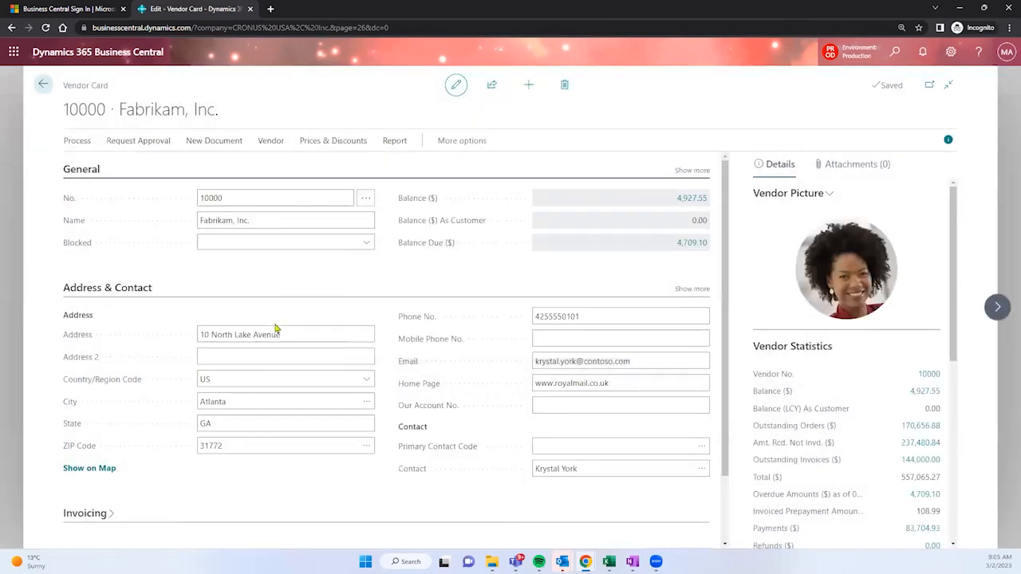
# Review the vendor's name and number, and expand the Invoicing section with its additional fields shown
pyautogui.click(250, 218)
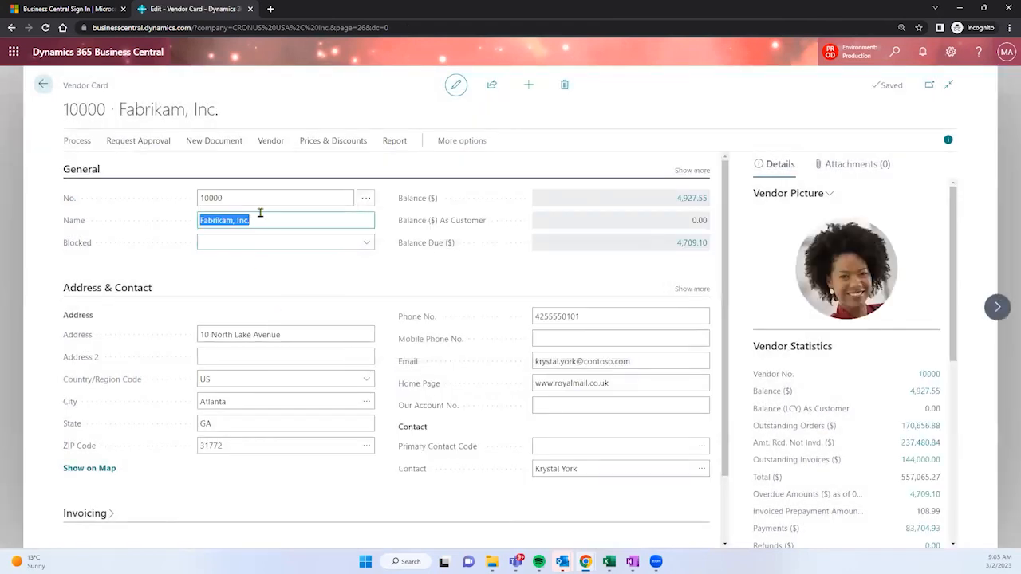
pyautogui.click(234, 203)
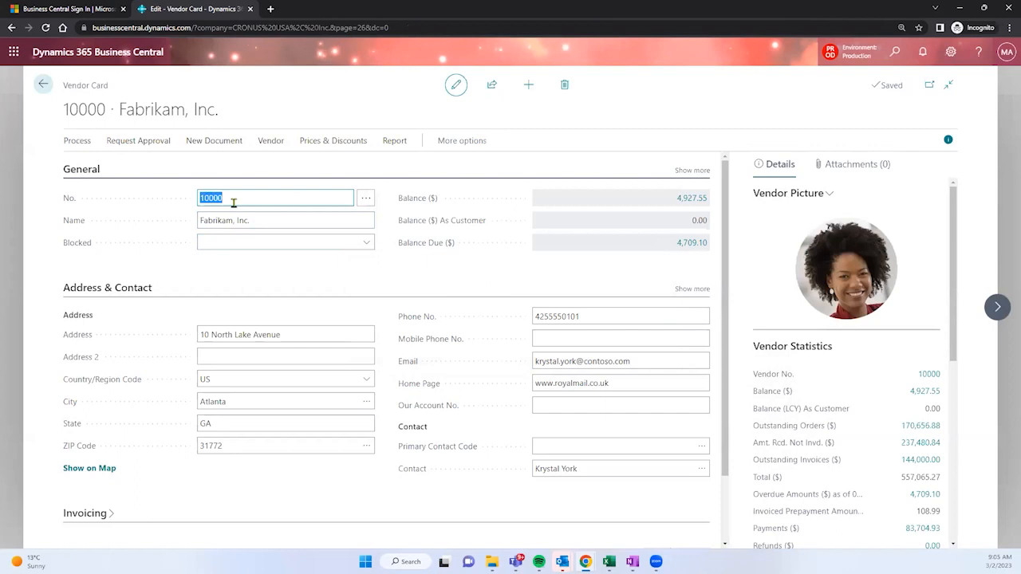
pyautogui.click(249, 220)
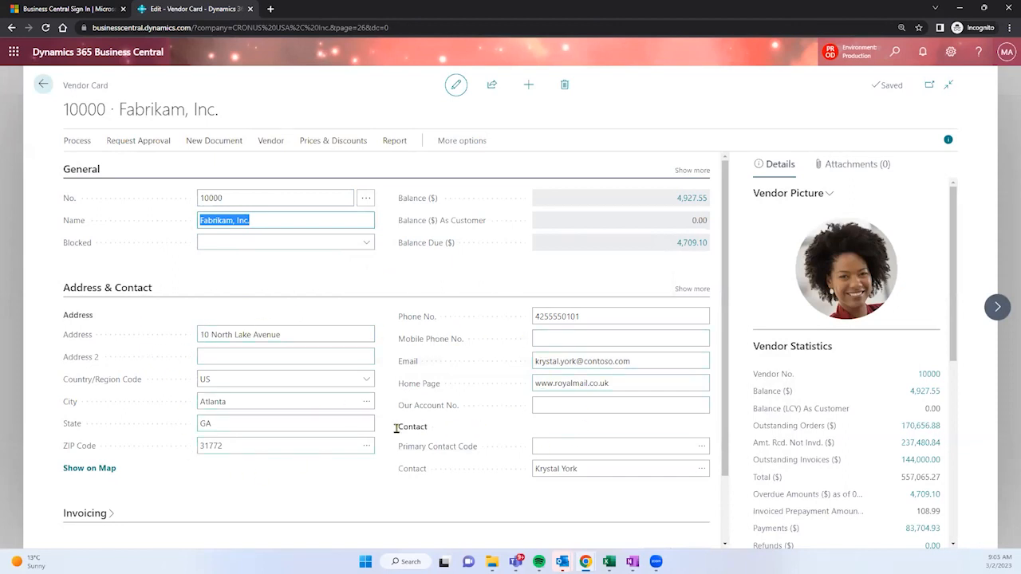
pyautogui.scroll(-1, 358, 348)
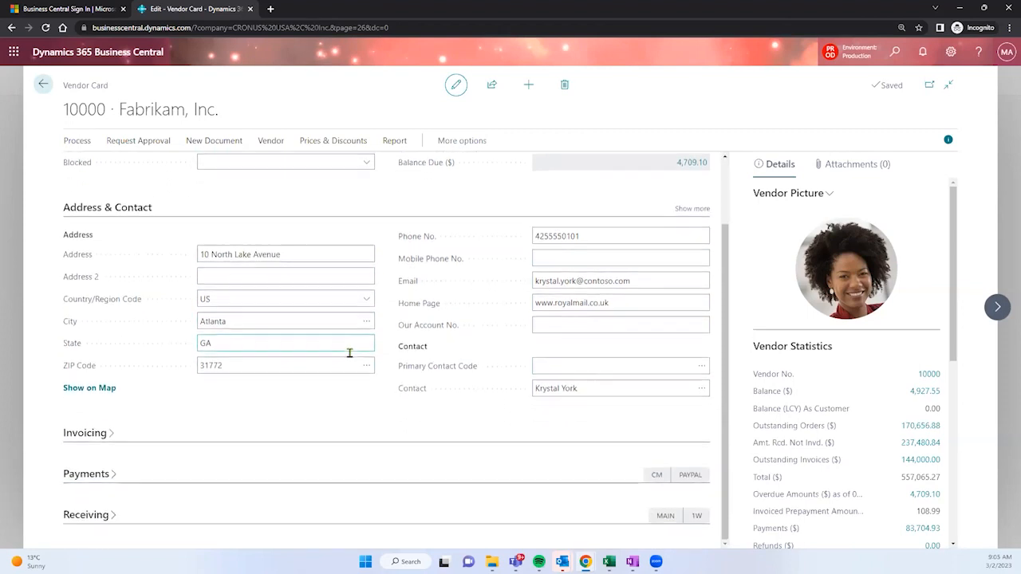
pyautogui.click(110, 435)
pyautogui.scroll(-1, 355, 389)
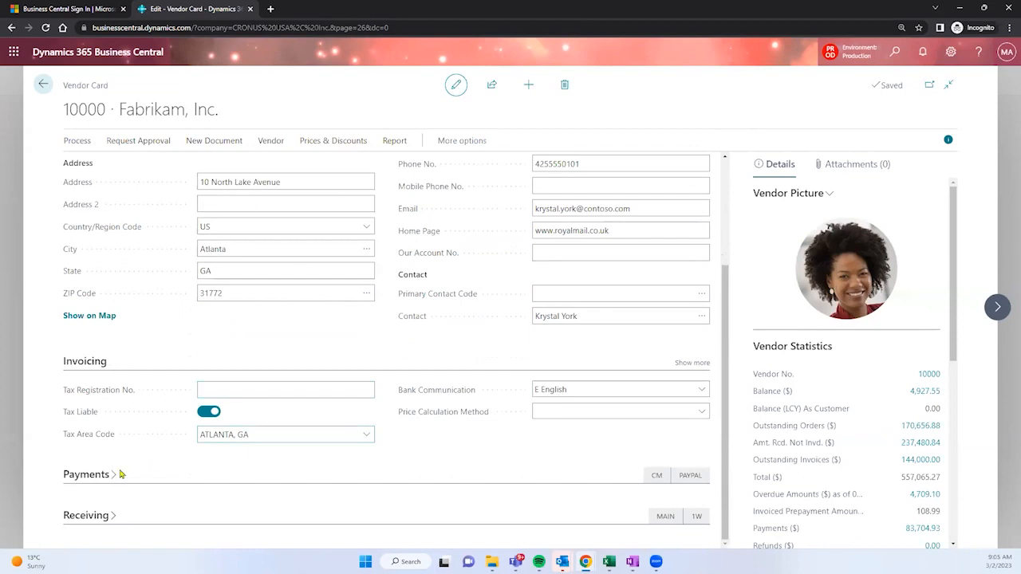
pyautogui.click(693, 363)
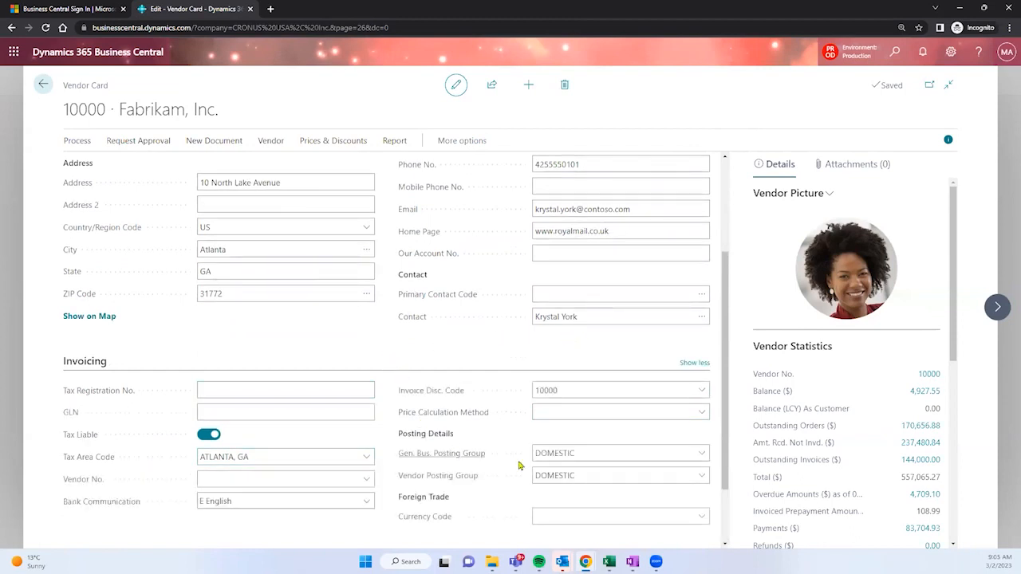
# Examine the general business and vendor posting groups and the available currency codes in the Invoicing section
pyautogui.click(576, 454)
pyautogui.scroll(-1, 624, 457)
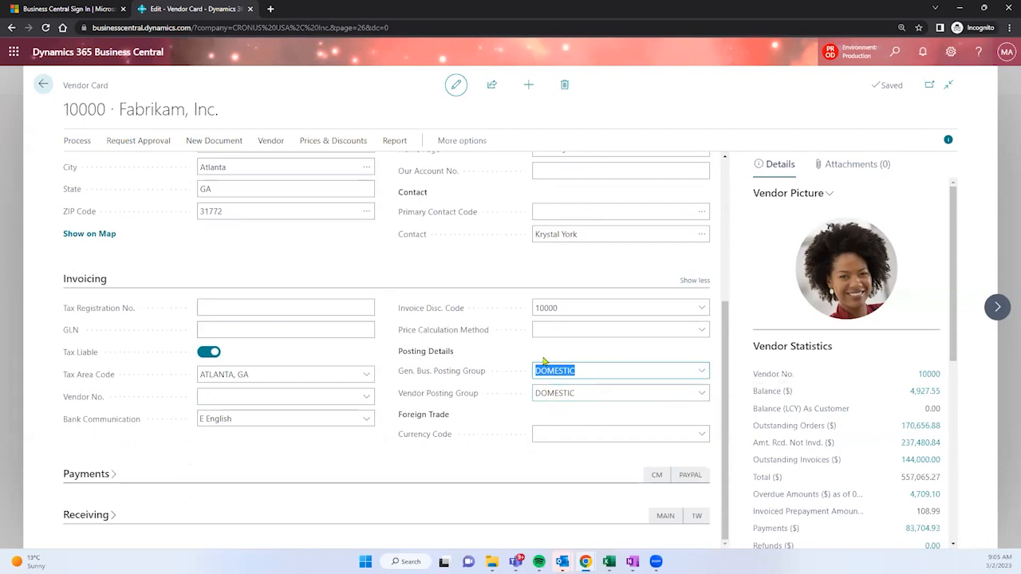
pyautogui.click(597, 393)
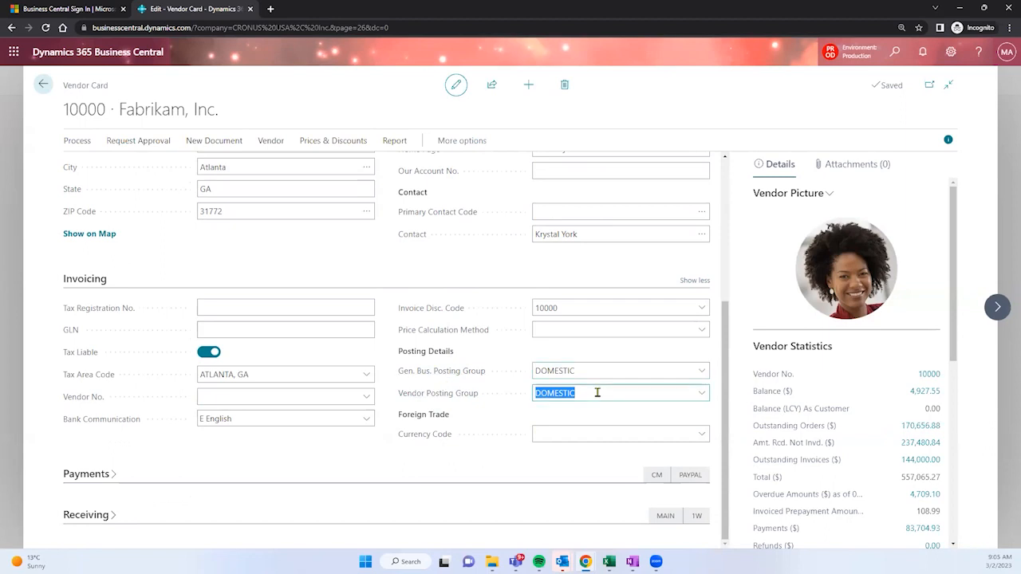
pyautogui.click(577, 436)
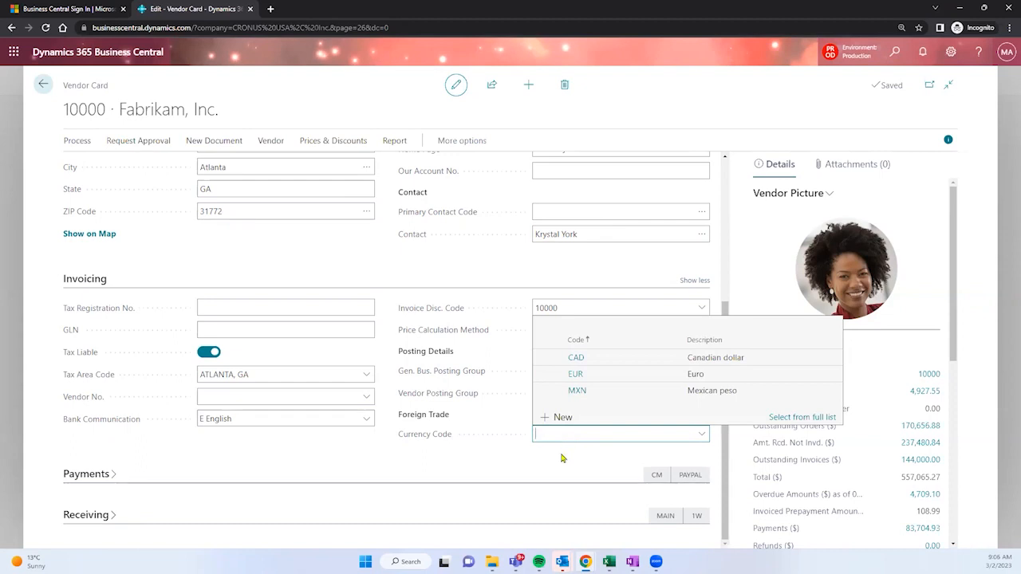
pyautogui.click(562, 459)
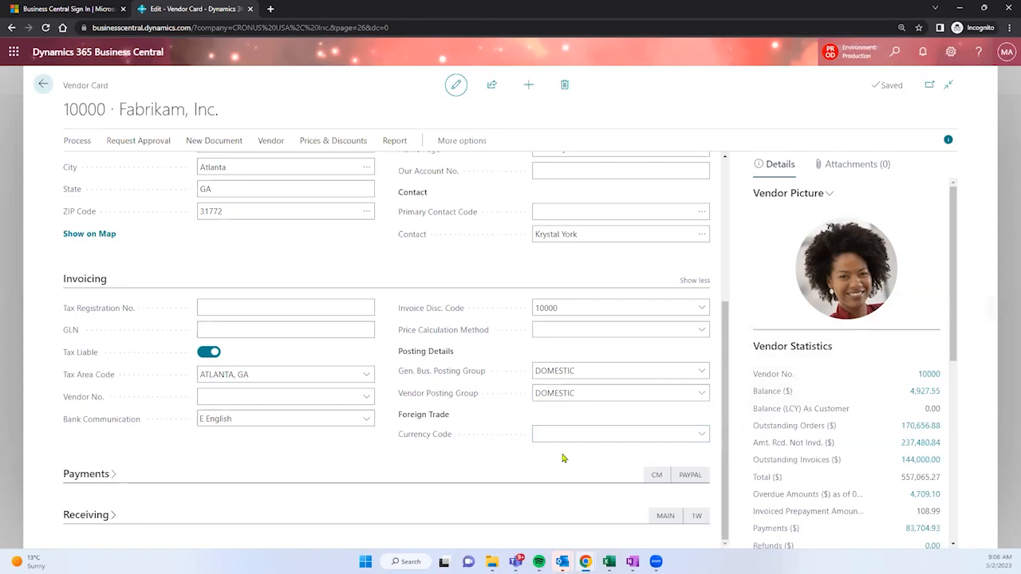
# Read the Vendor Posting Group description, check the available vendor posting groups, and compare the other posting and currency fields
pyautogui.click(559, 370)
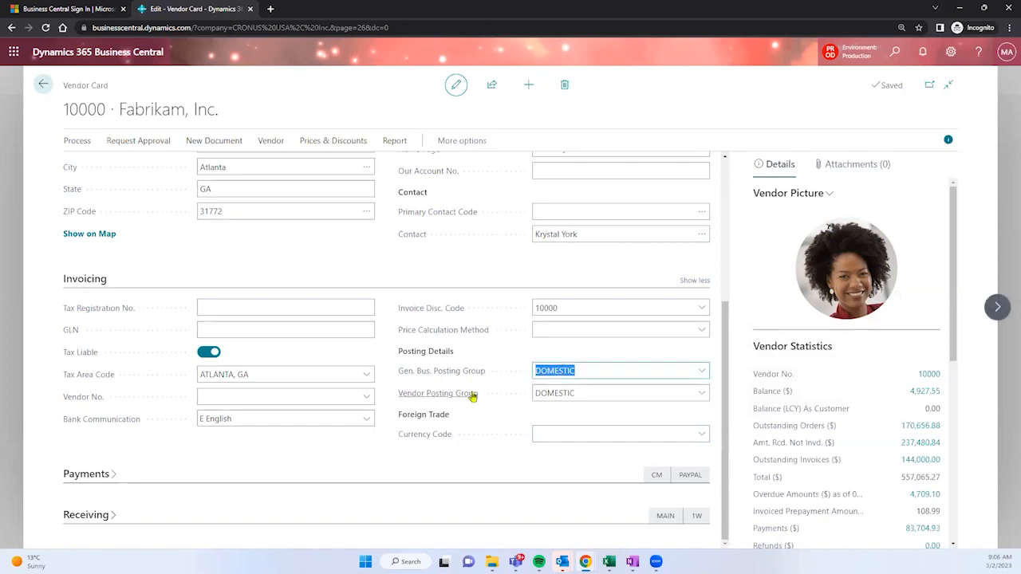
pyautogui.moveTo(474, 397)
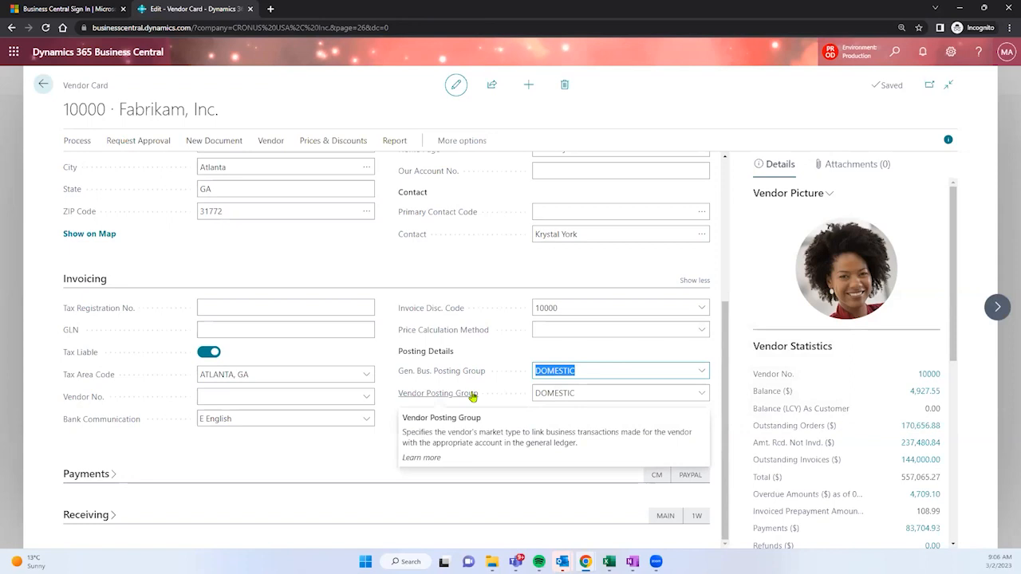
pyautogui.press('Tab')
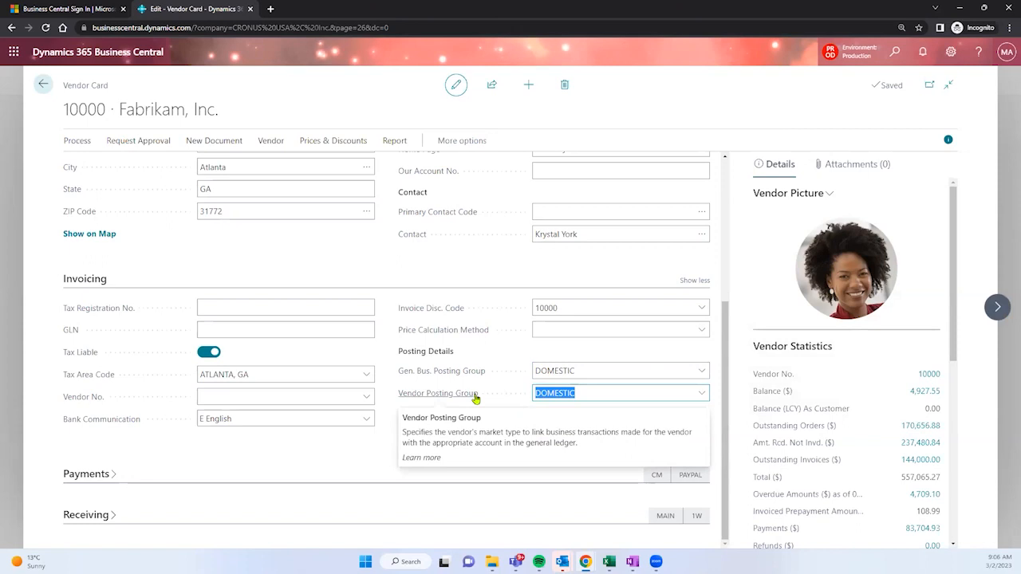
pyautogui.click(702, 396)
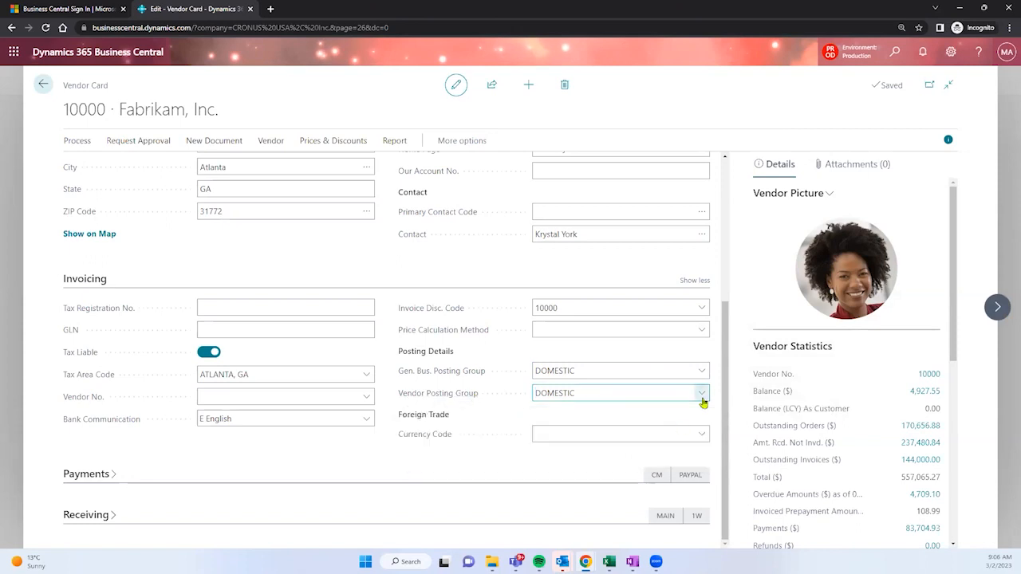
pyautogui.click(703, 403)
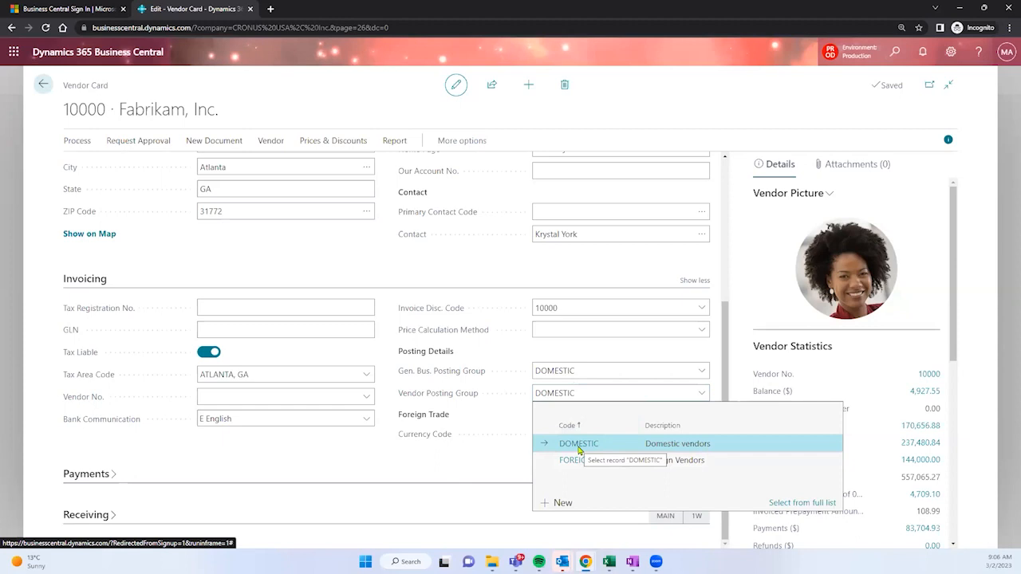
pyautogui.click(570, 370)
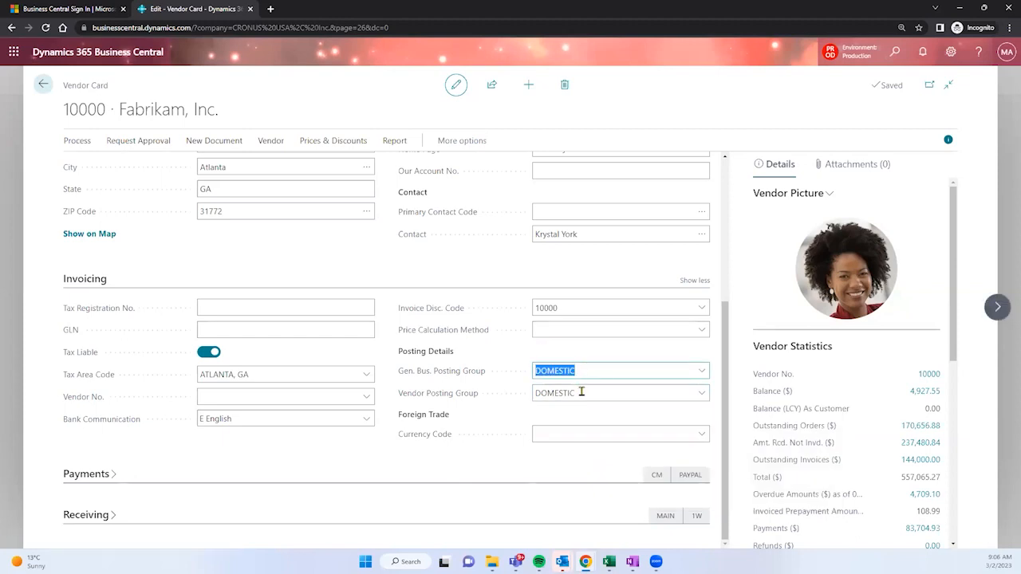
pyautogui.click(579, 432)
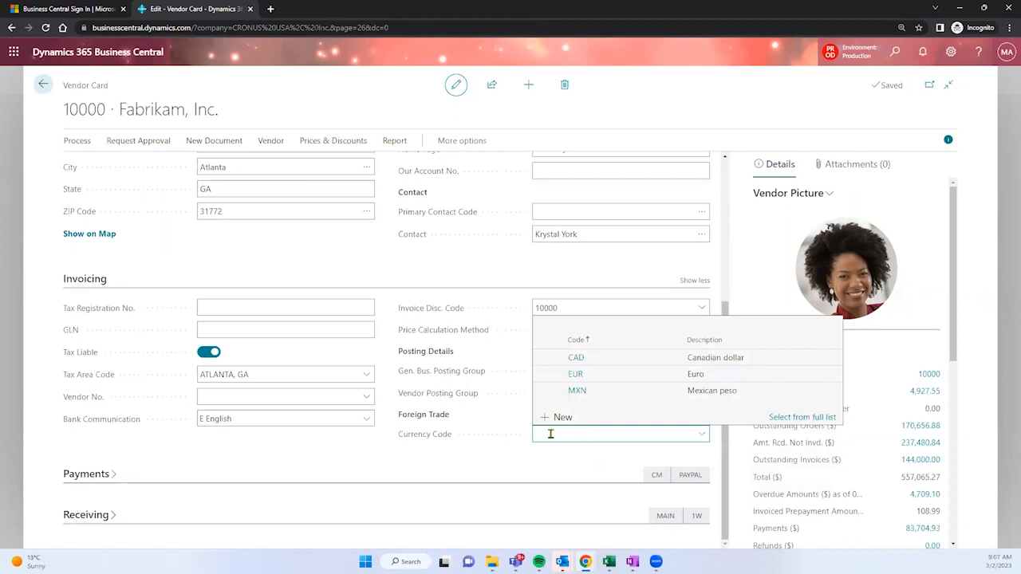
pyautogui.click(392, 448)
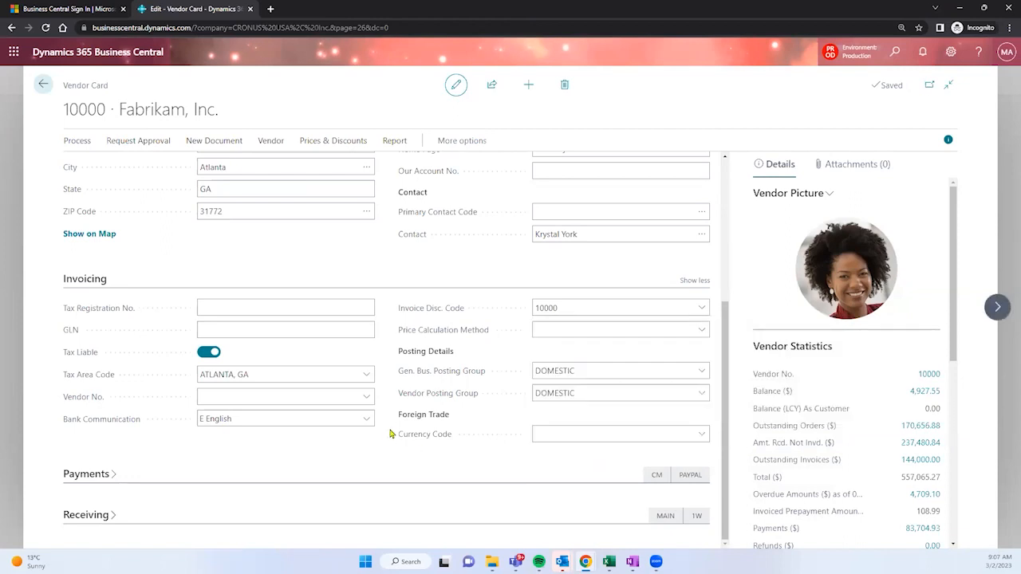
# Start creating a new vendor from the vendor card and view the templates offered for it
pyautogui.scroll(3, 395, 427)
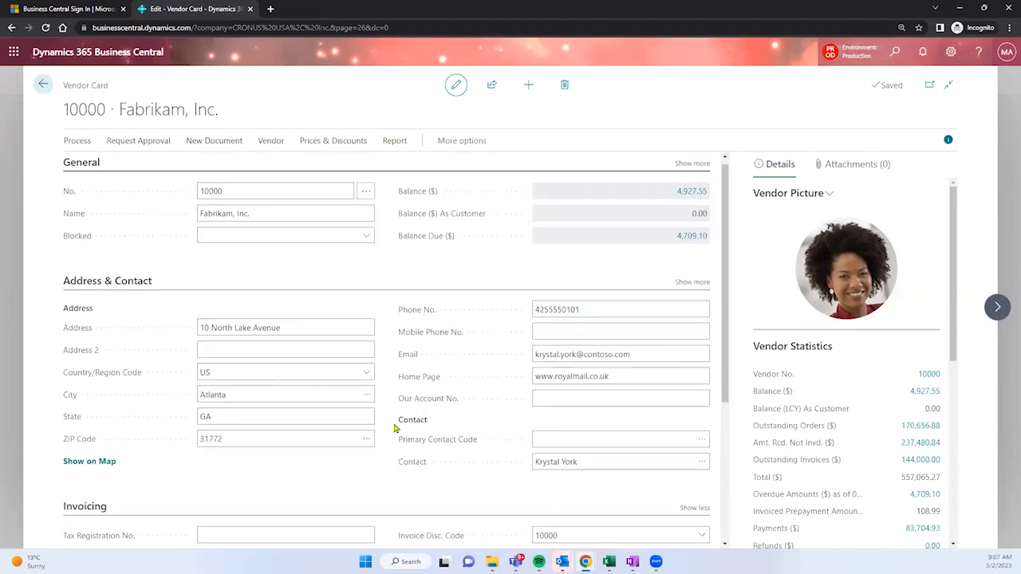
pyautogui.click(529, 89)
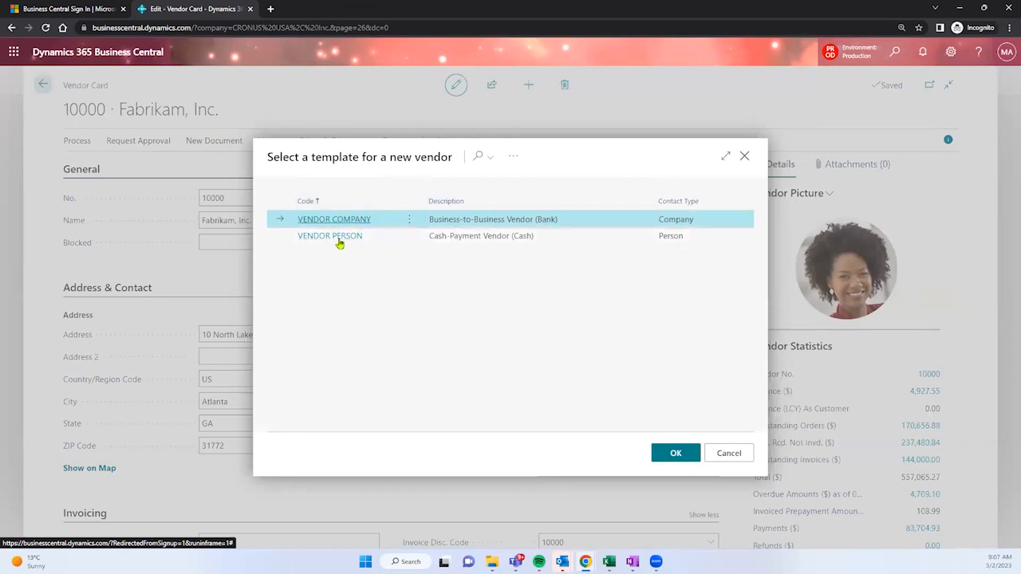
pyautogui.click(515, 156)
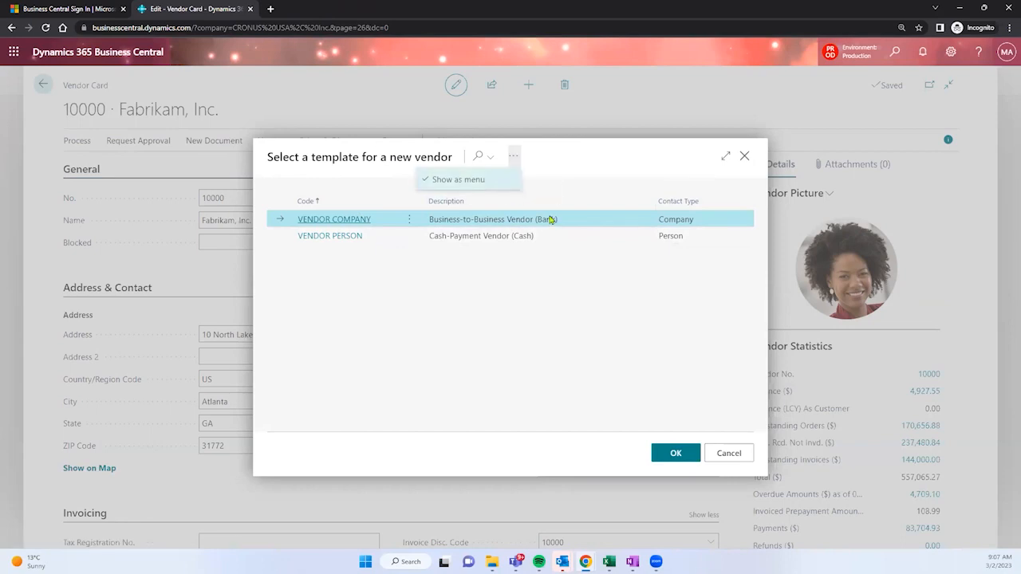
# Search for "vendor templ" to reach the Vendor Templates list, and open the VENDOR COMPANY template
pyautogui.click(896, 53)
pyautogui.write('vendor templ')
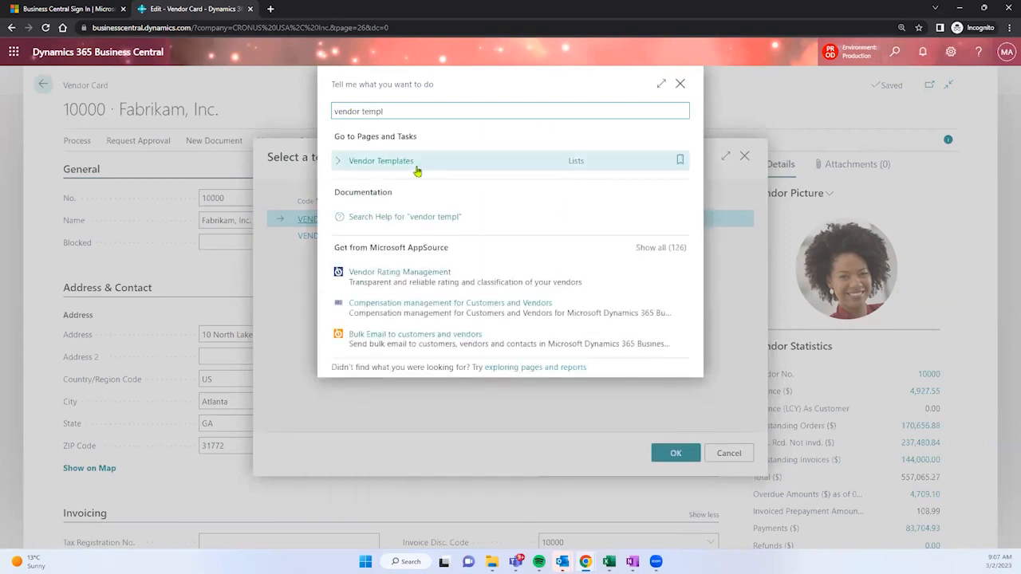
pyautogui.click(416, 171)
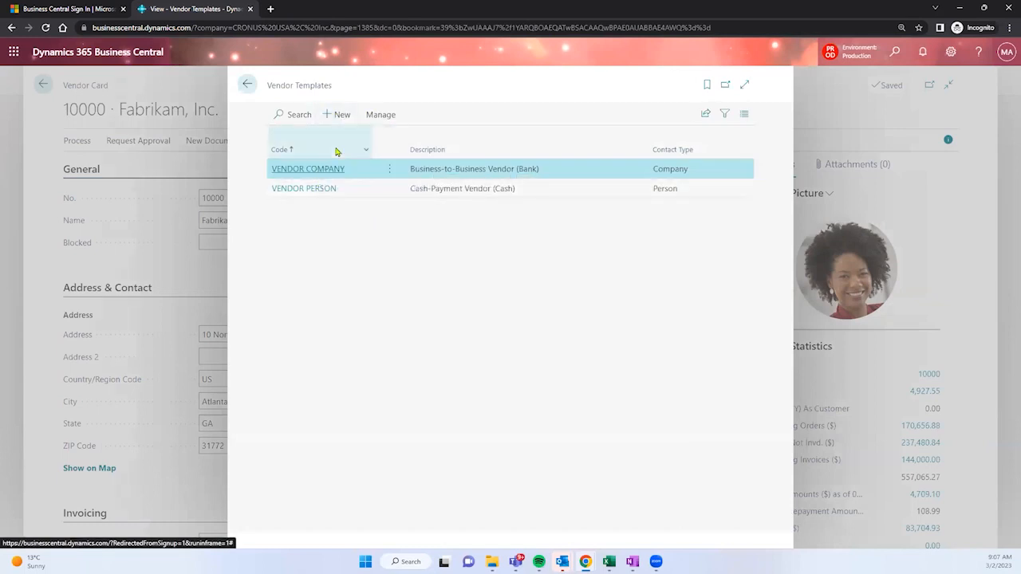
pyautogui.click(319, 170)
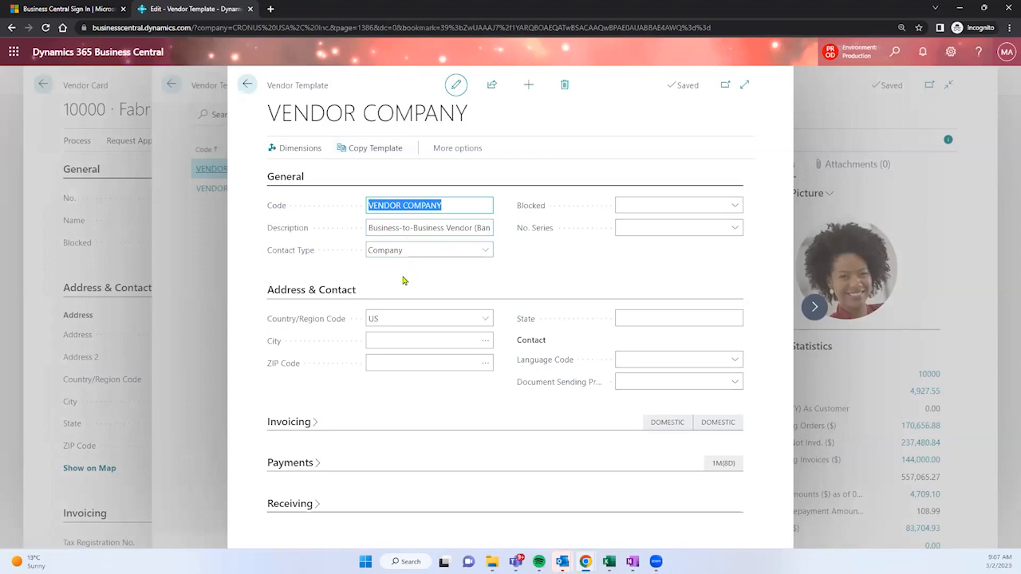
# Review the template's code and description, and expand its Invoicing section to view the posting details
pyautogui.moveTo(394, 206); pyautogui.dragTo(442, 208)
pyautogui.click(431, 229)
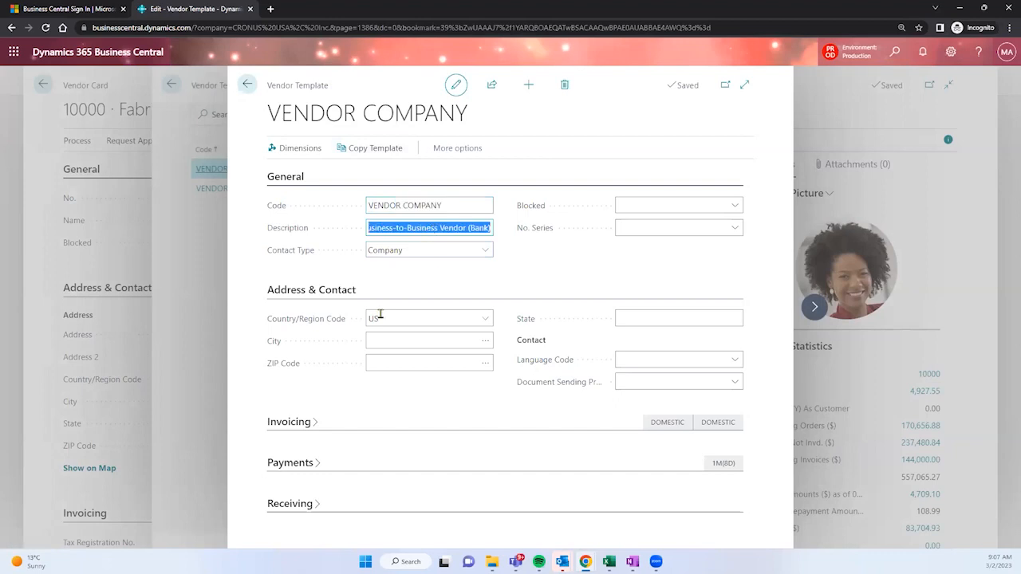
pyautogui.click(317, 422)
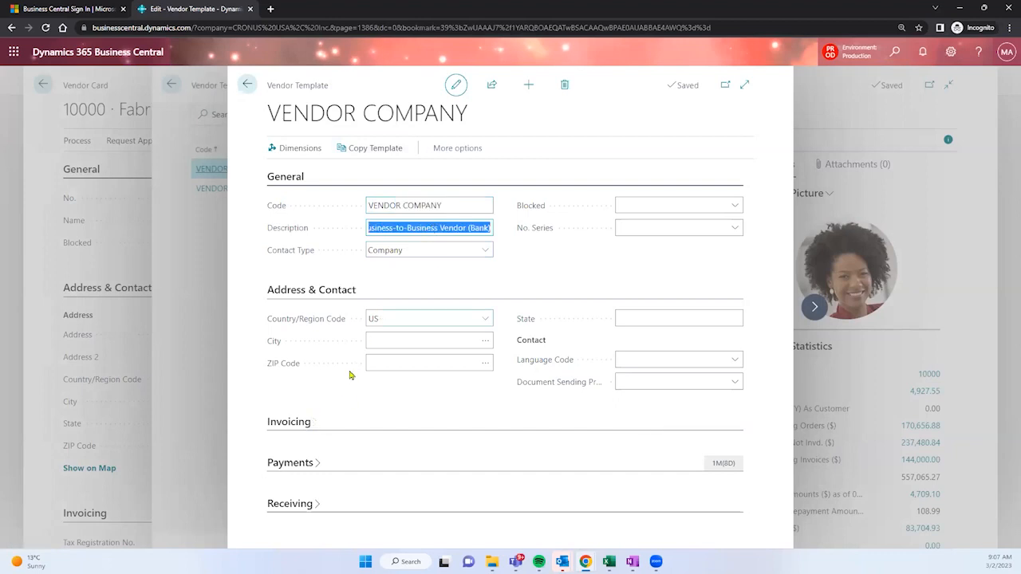
pyautogui.scroll(-2, 370, 349)
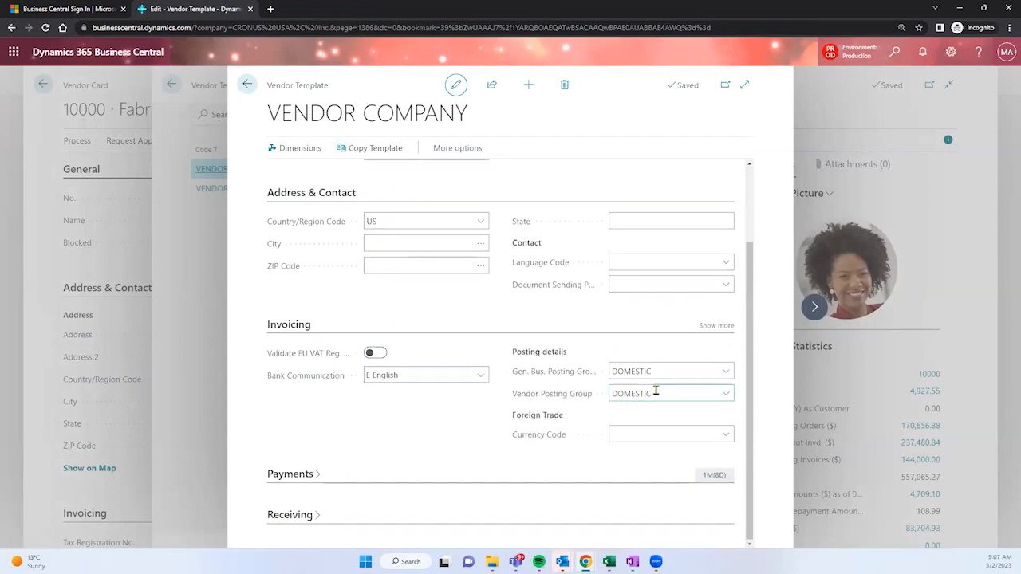
pyautogui.moveTo(267, 86); pyautogui.dragTo(341, 95)
pyautogui.scroll(2, 435, 242)
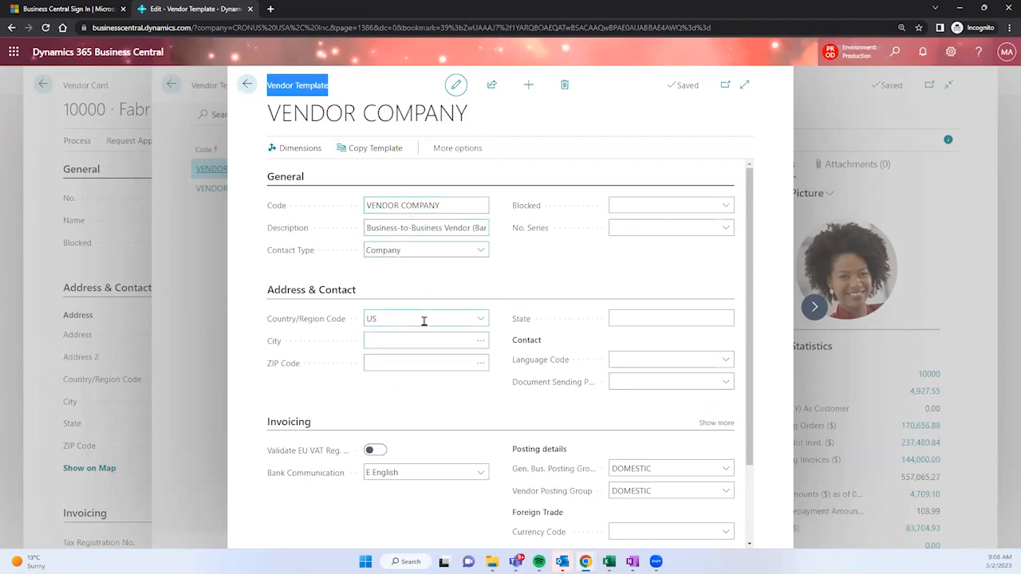
# Examine the template's Country/Region Code, City and ZIP Code fields under Address & Contact
pyautogui.click(418, 317)
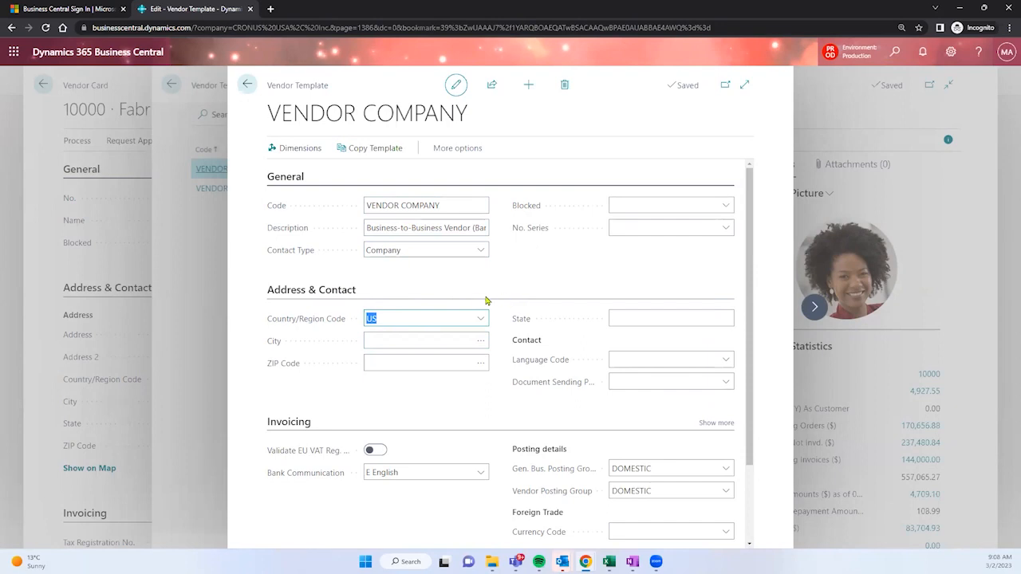
pyautogui.click(421, 343)
pyautogui.click(415, 360)
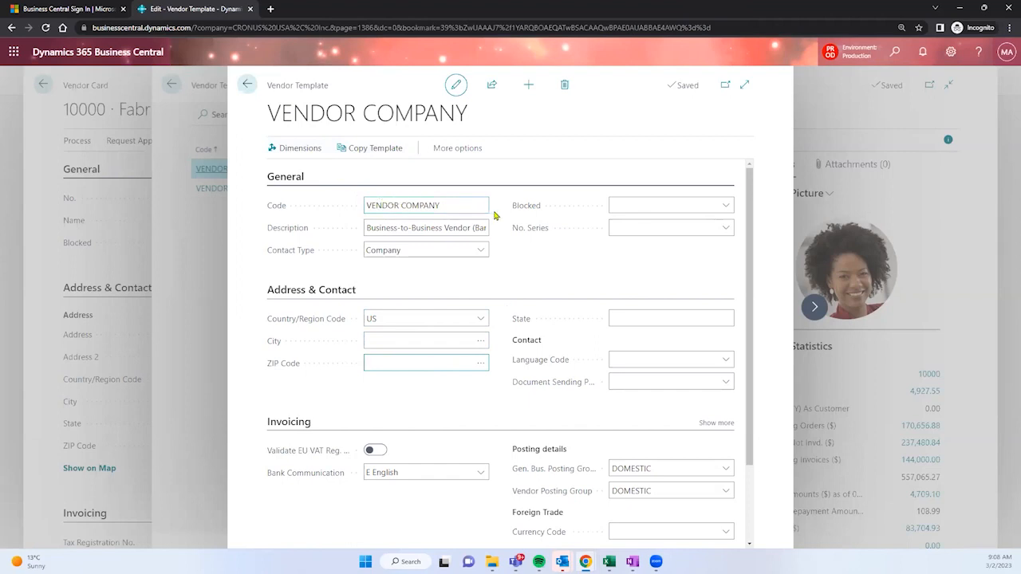
# Examine the template's general business and vendor posting groups and the currency codes available for it
pyautogui.scroll(-2, 494, 216)
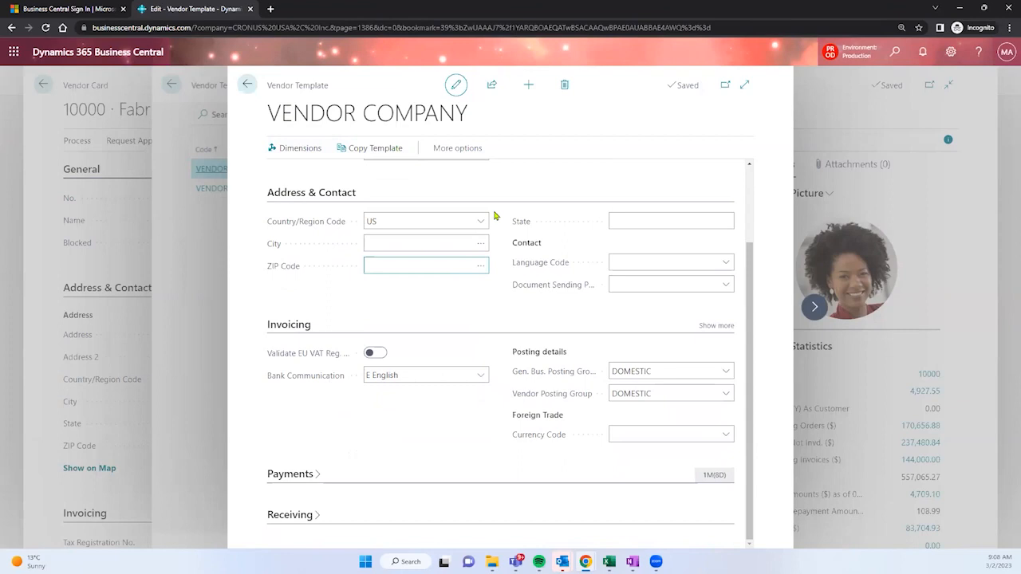
pyautogui.click(663, 375)
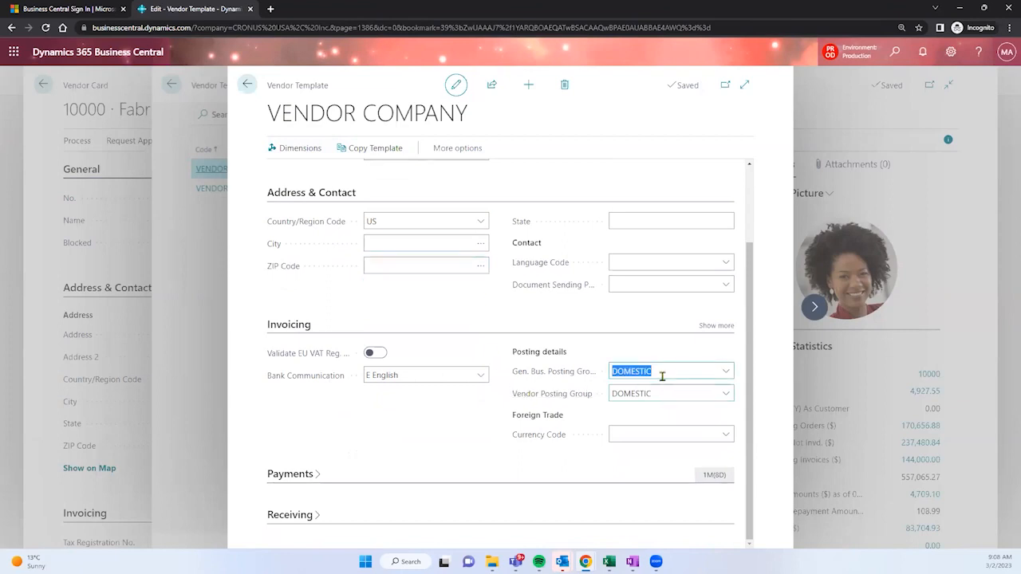
pyautogui.moveTo(270, 117); pyautogui.dragTo(476, 127)
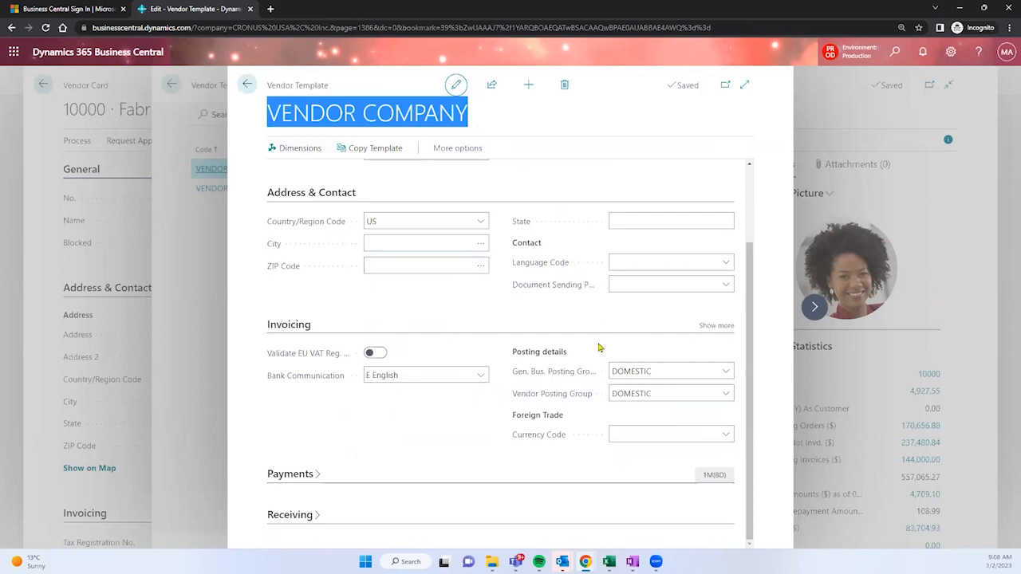
pyautogui.click(667, 374)
pyautogui.click(657, 392)
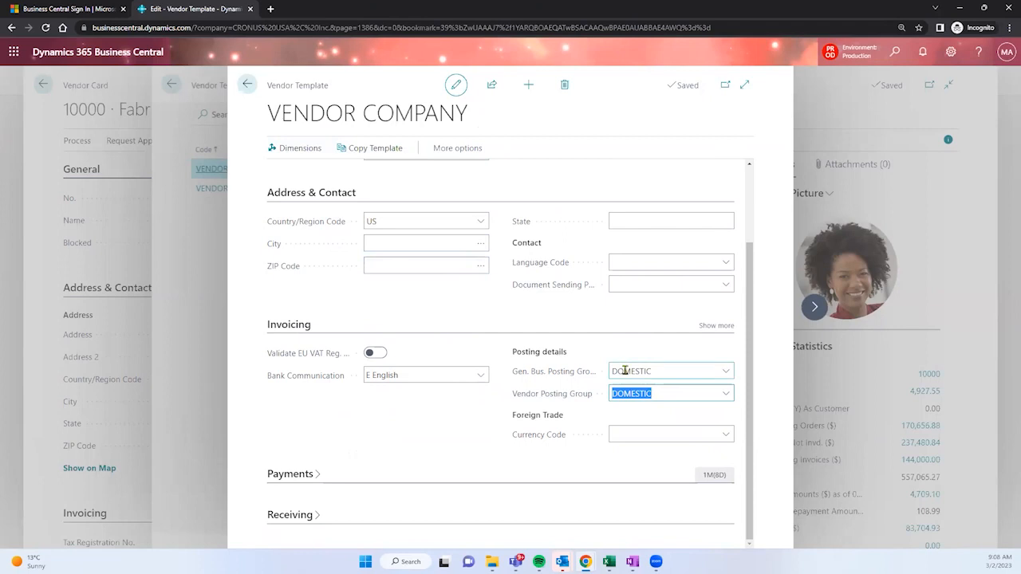
pyautogui.click(631, 436)
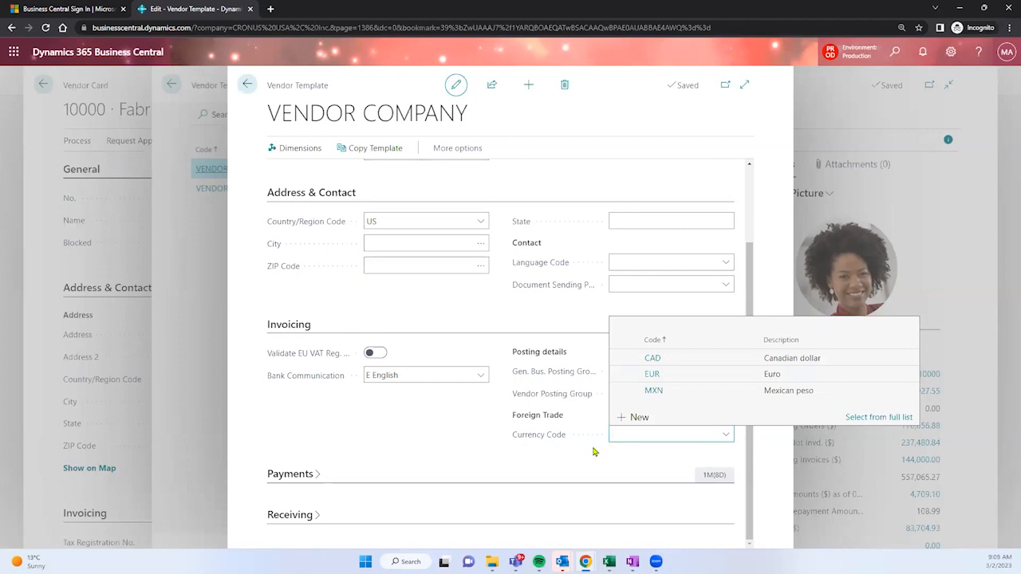
pyautogui.click(593, 452)
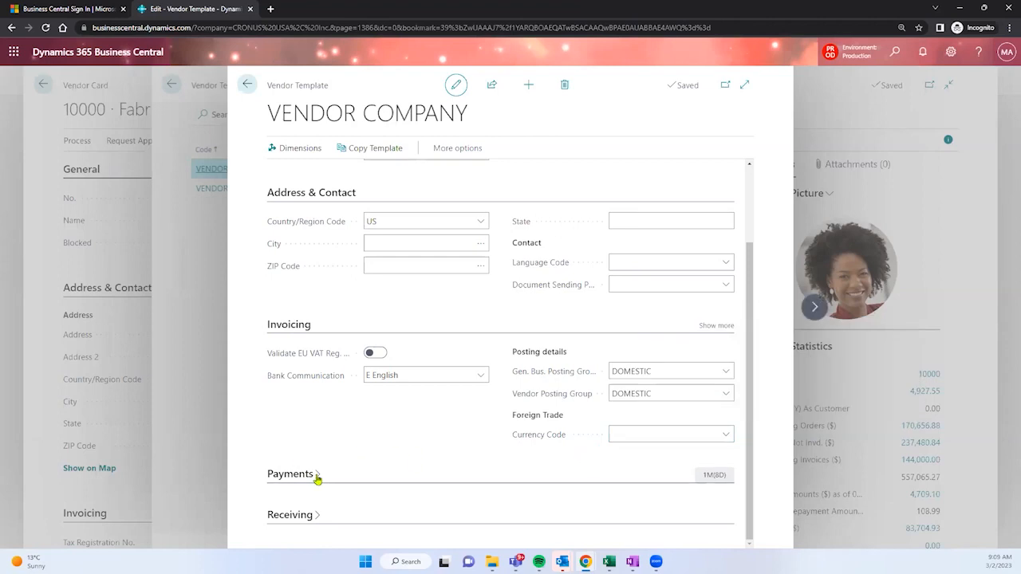
# Expand the template's Payments section and examine its Payment Terms Code
pyautogui.scroll(-3, 431, 401)
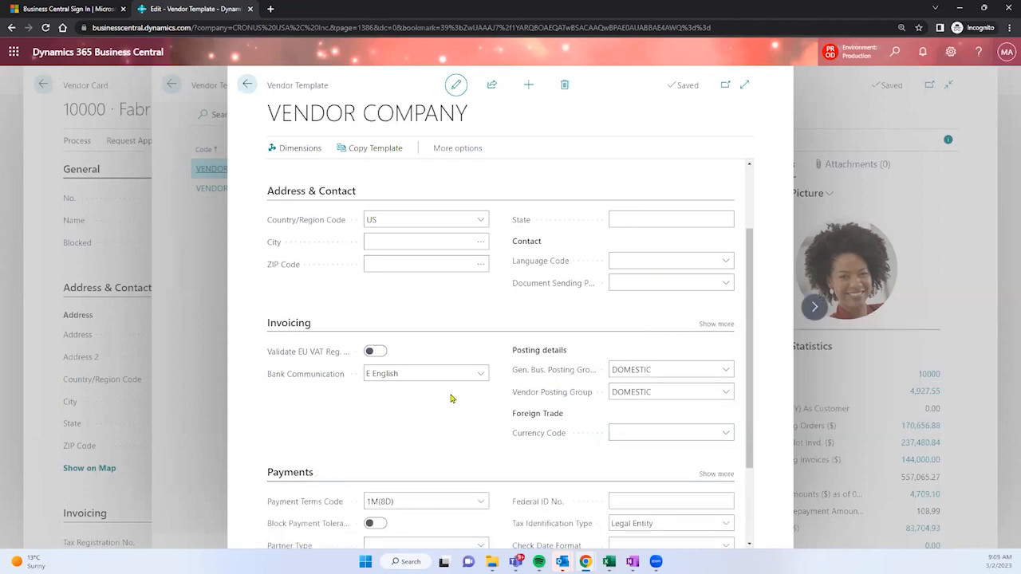
pyautogui.click(413, 389)
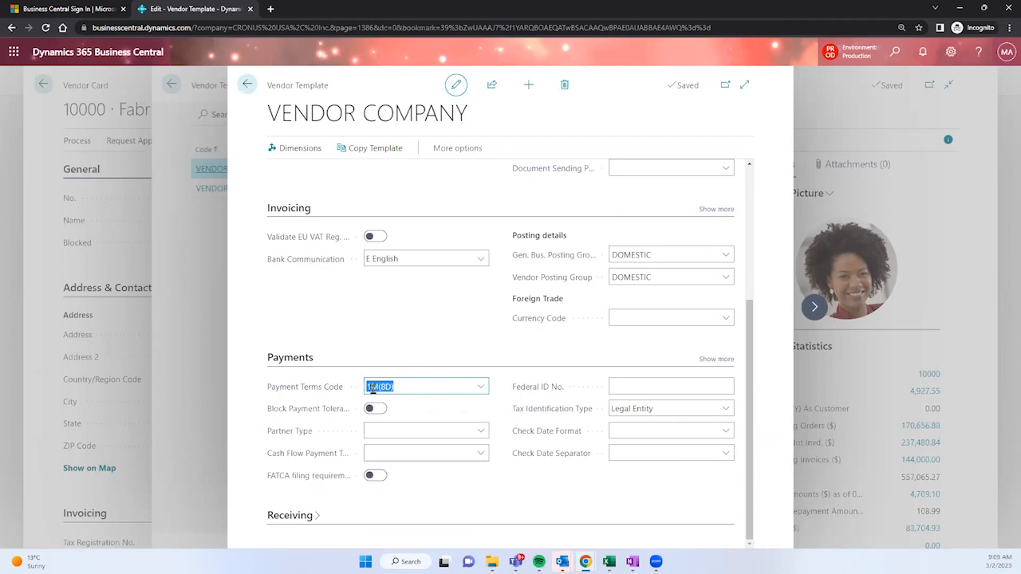
pyautogui.scroll(3, 452, 385)
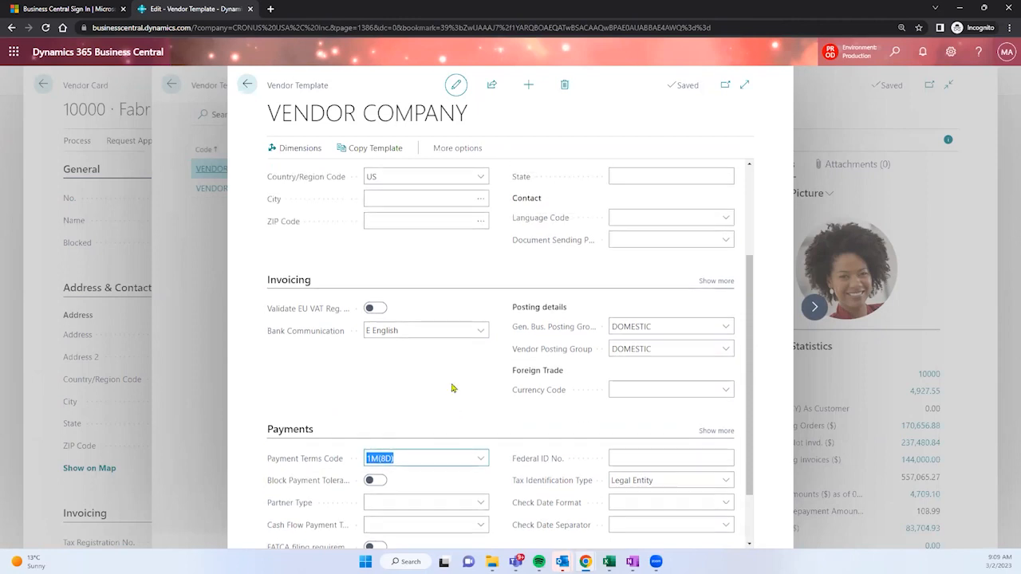
pyautogui.scroll(2, 452, 387)
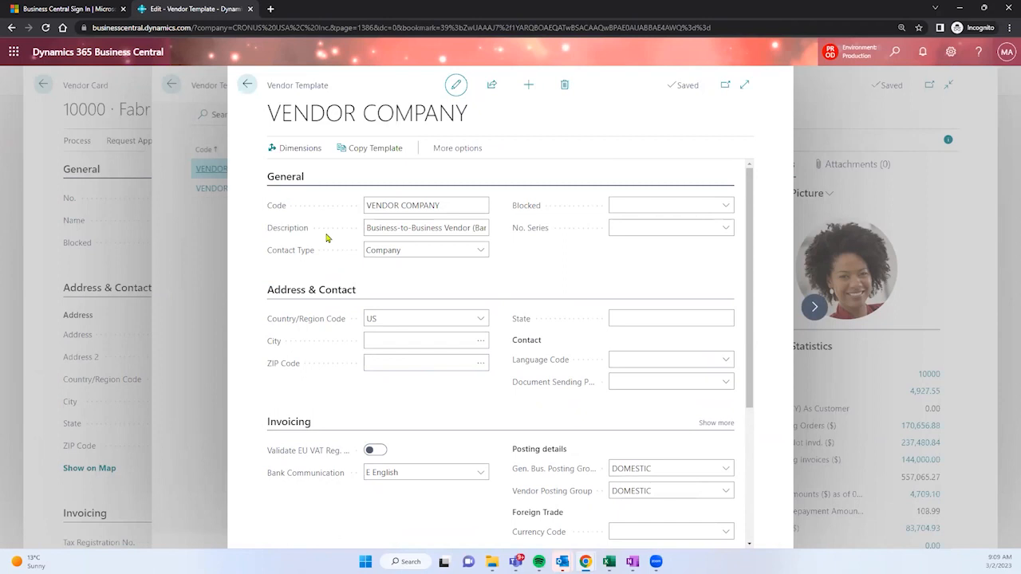
# Close the vendor template pages, and dismiss the template selection to open a blank vendor card instead
pyautogui.click(245, 84)
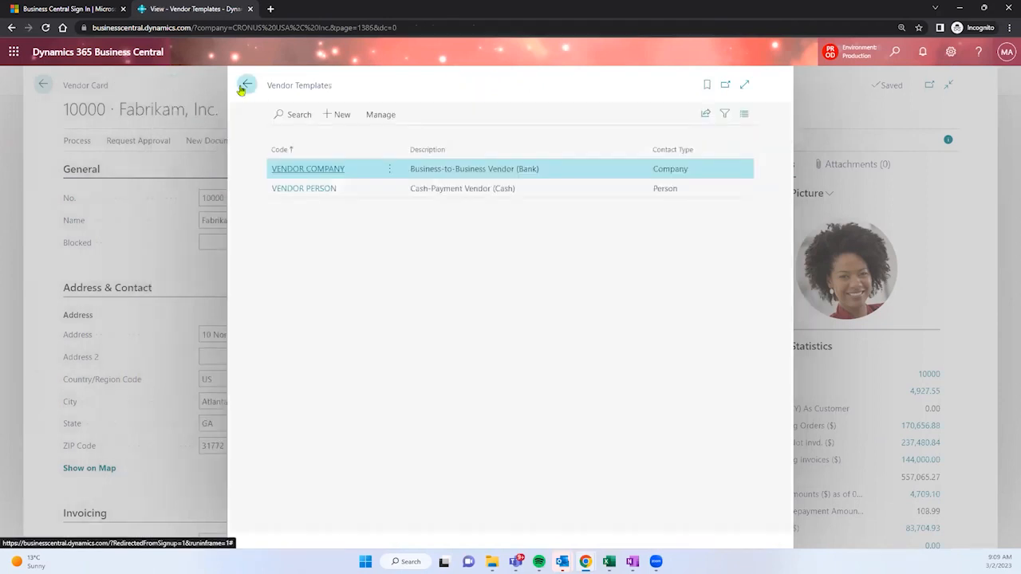
pyautogui.click(244, 86)
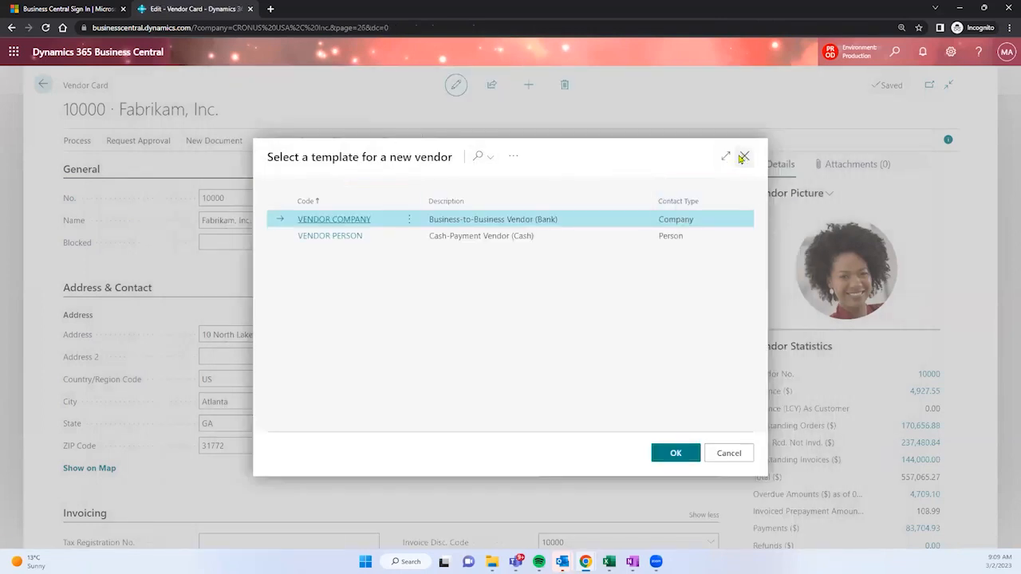
pyautogui.click(744, 156)
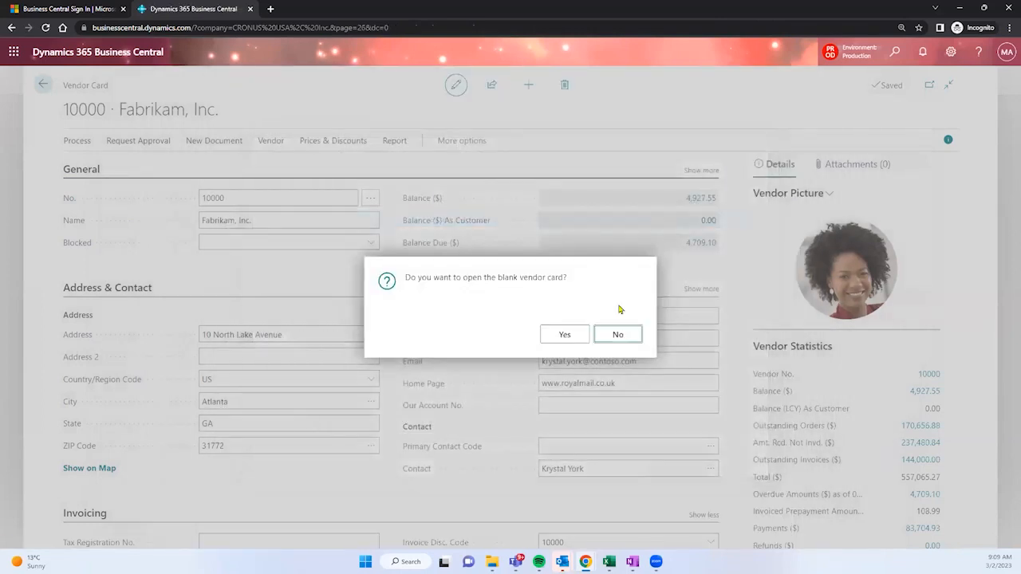
pyautogui.click(565, 336)
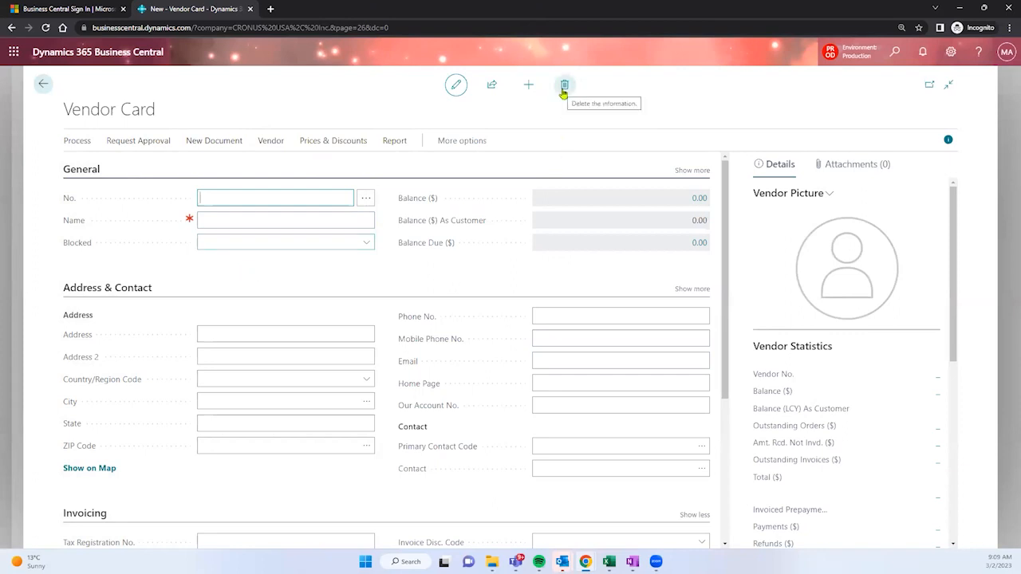
# Leave the blank vendor card and the vendor pages, and return to the CRONUS USA, Inc. home page
pyautogui.click(44, 83)
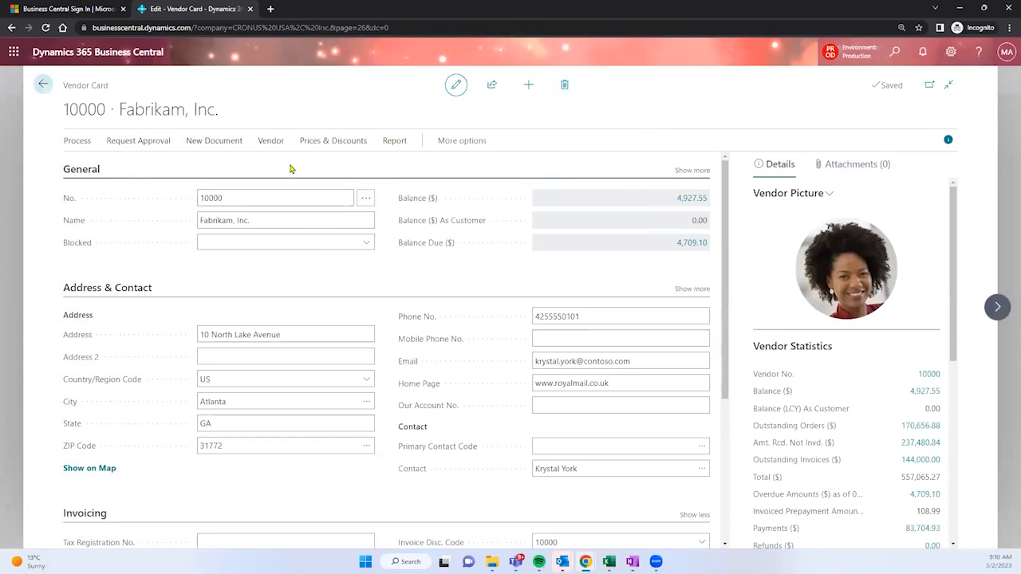
pyautogui.click(40, 88)
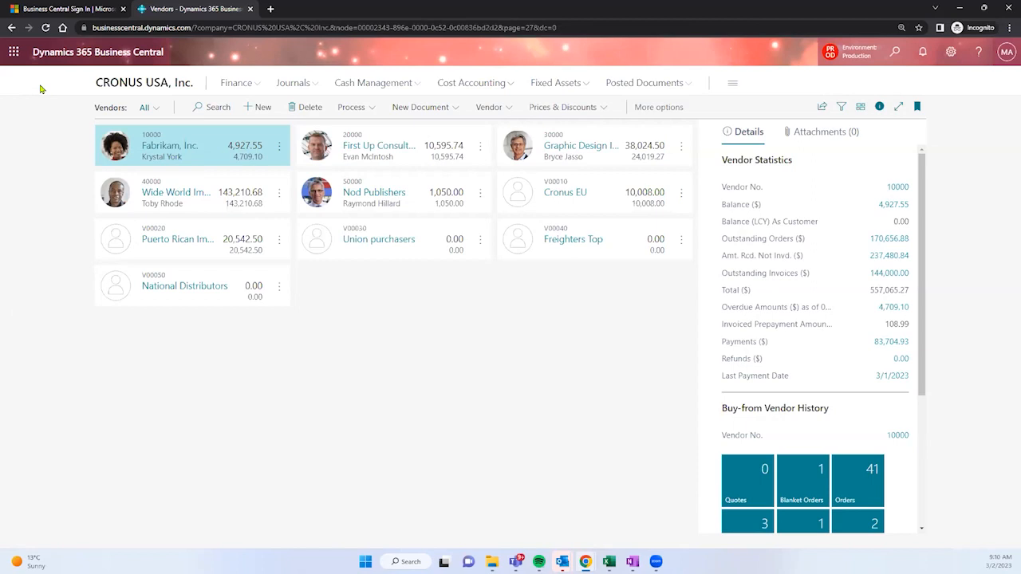
pyautogui.click(151, 84)
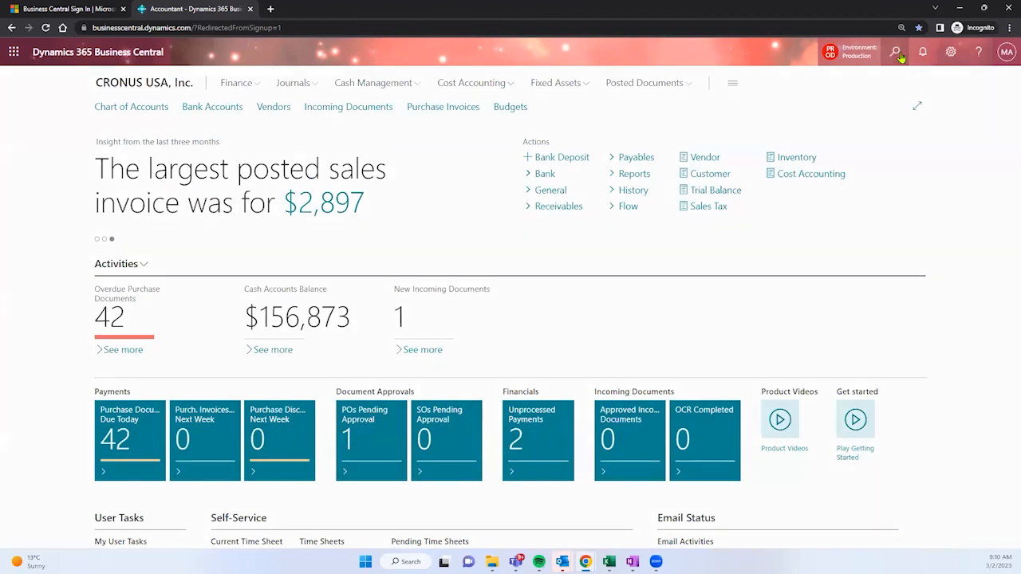
# Search for "customer tem" and open the Customer Templates list
pyautogui.click(899, 56)
pyautogui.write('customer')
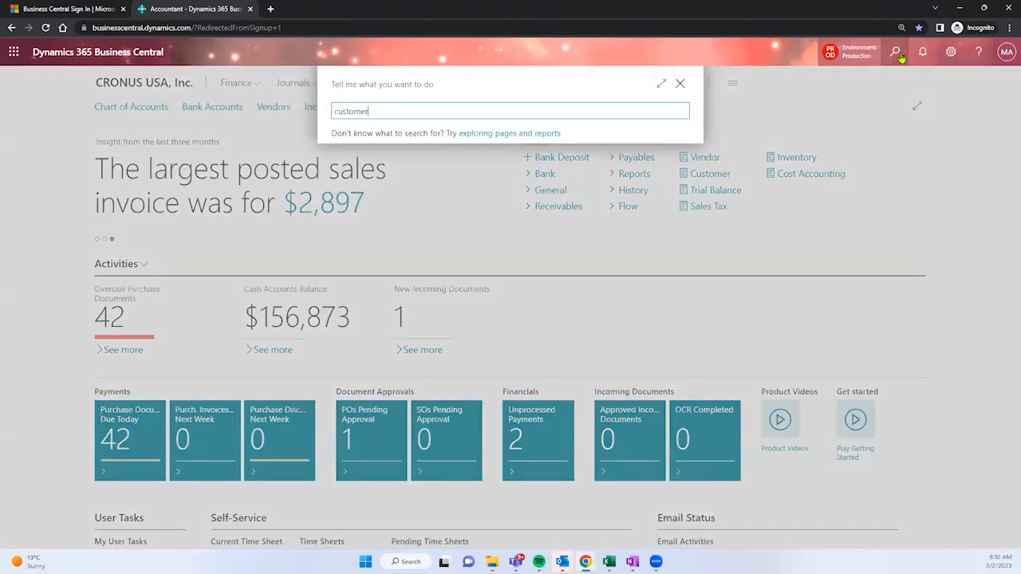
pyautogui.write(' tem')
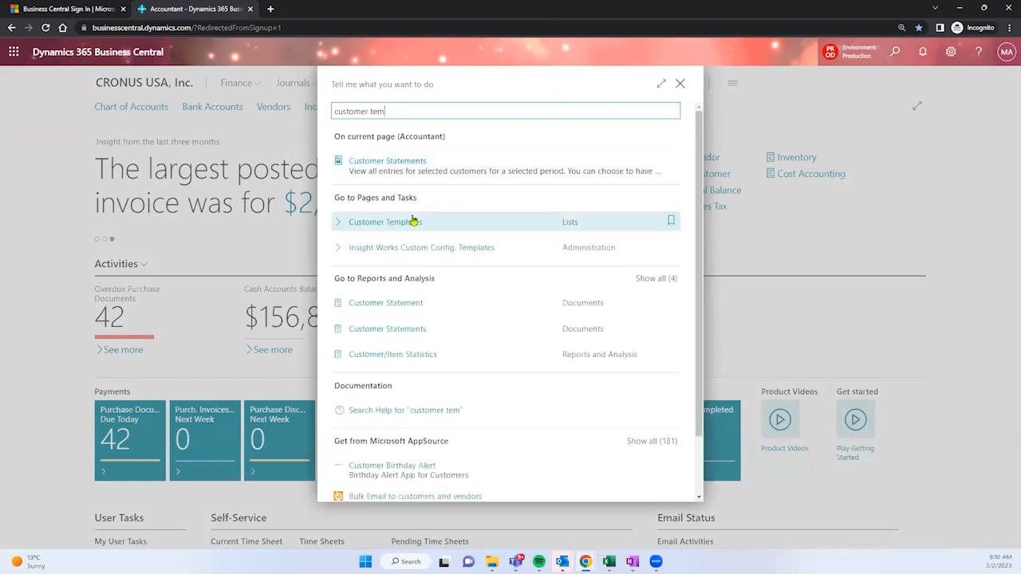
pyautogui.click(412, 221)
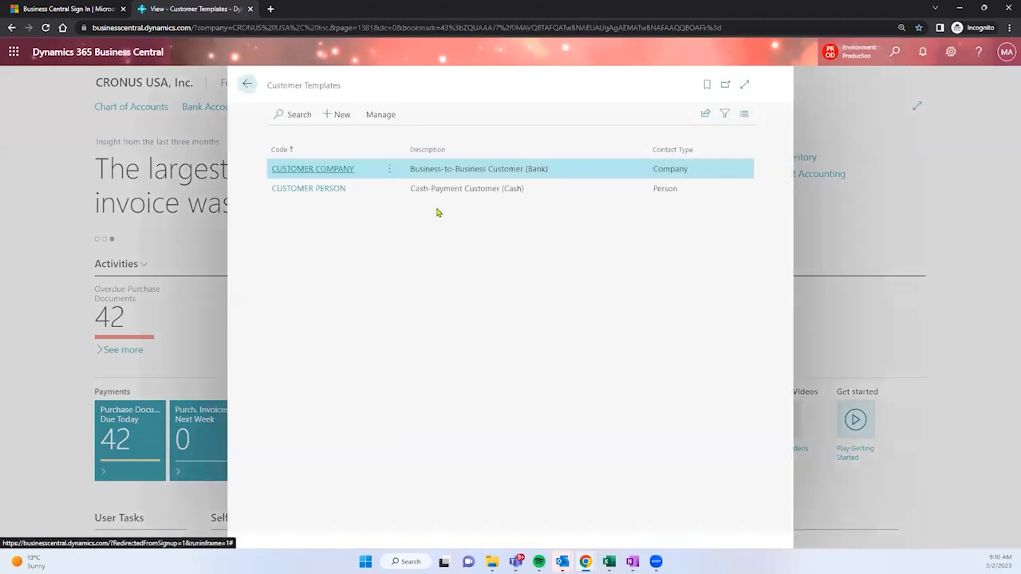
# Review the customer templates, including CUSTOMER PERSON, and return to the home page
pyautogui.moveTo(267, 85); pyautogui.dragTo(348, 92)
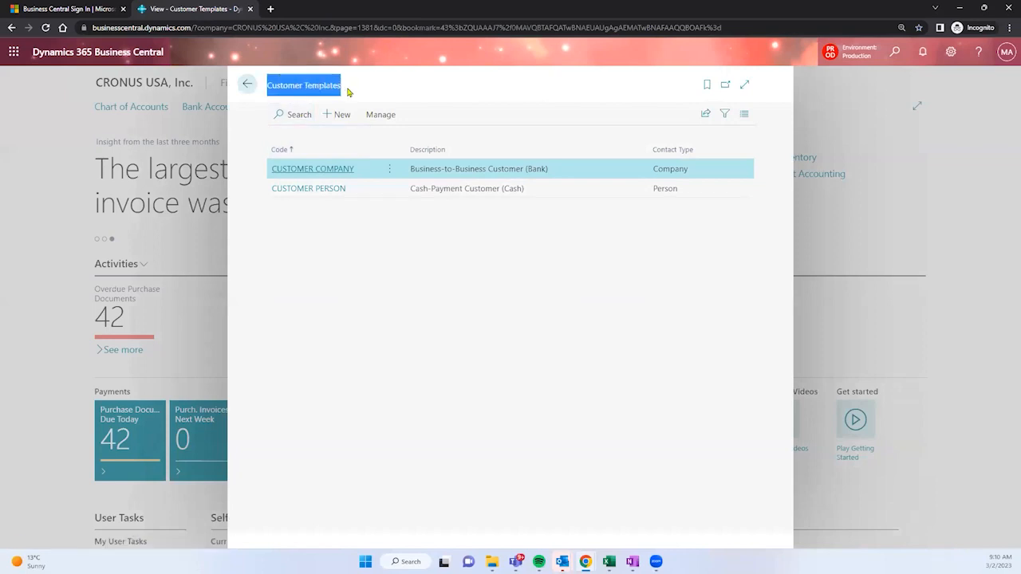
pyautogui.click(369, 191)
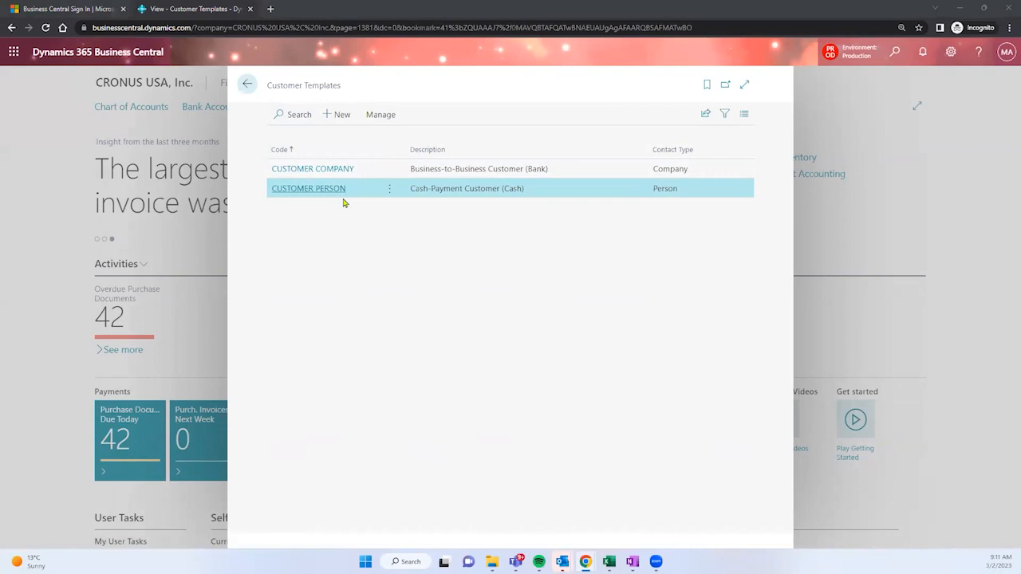
pyautogui.click(246, 94)
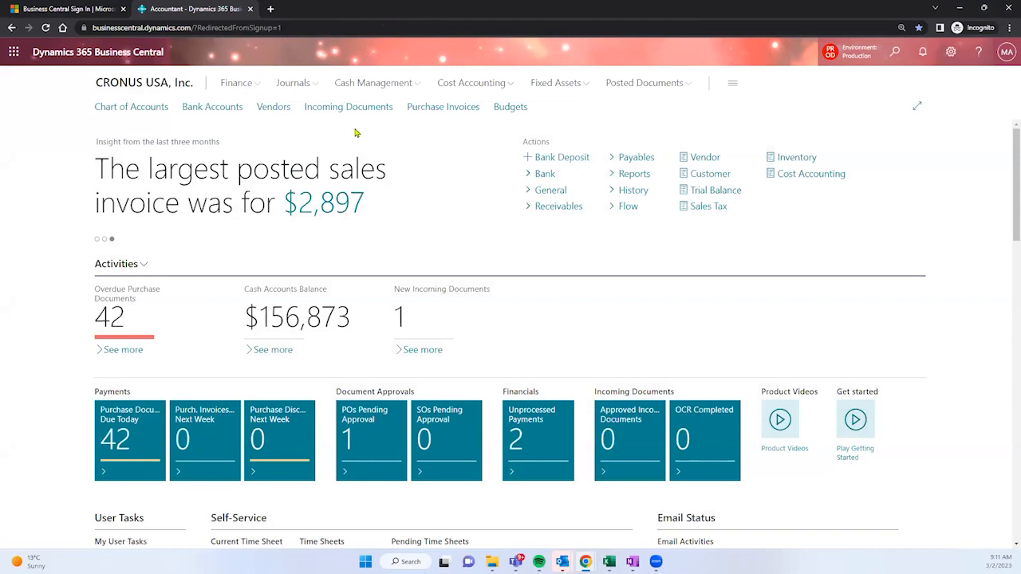
# Search for "items" and open the Items list
pyautogui.click(896, 52)
pyautogui.write('items')
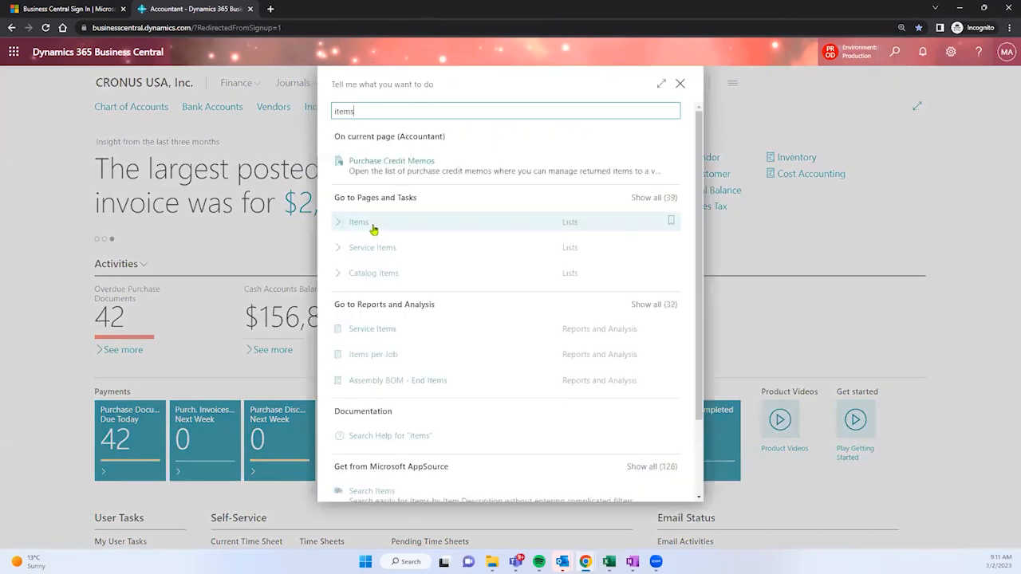
pyautogui.click(363, 227)
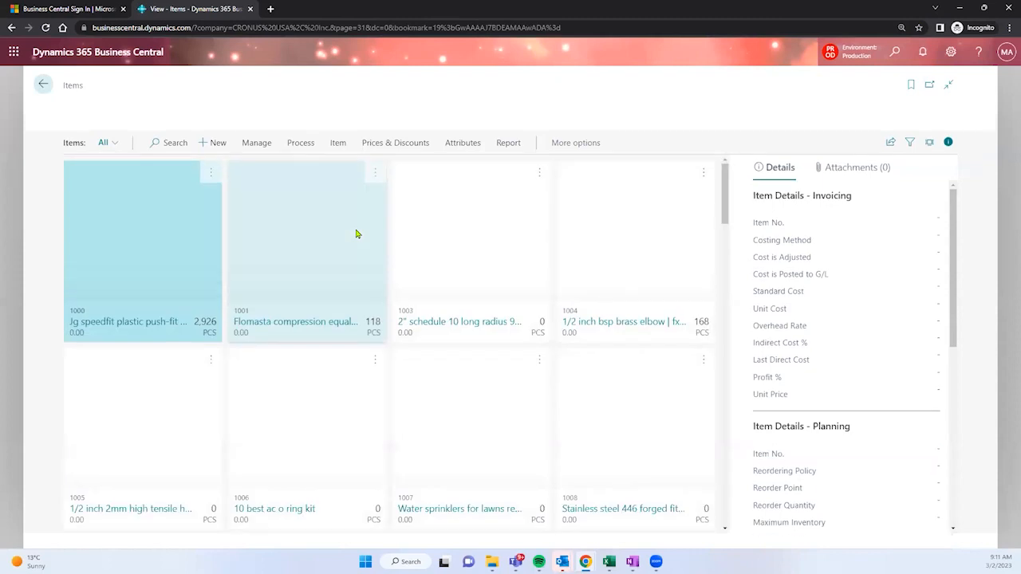
# Browse the item list and open the card of item 1043, Coca Cola 400 ml bottle
pyautogui.scroll(-2, 366, 232)
pyautogui.scroll(-8, 366, 231)
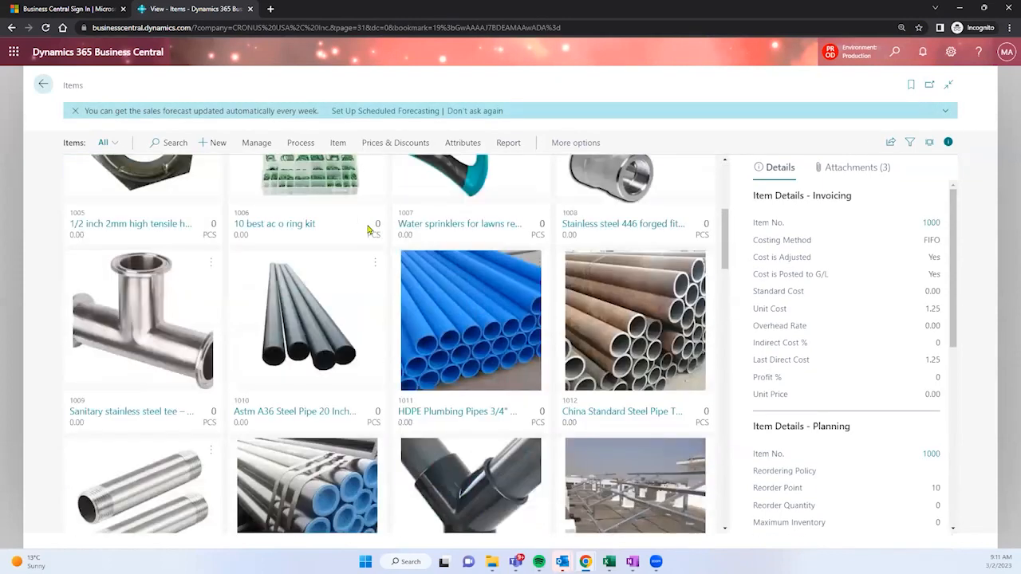
pyautogui.scroll(-10, 369, 227)
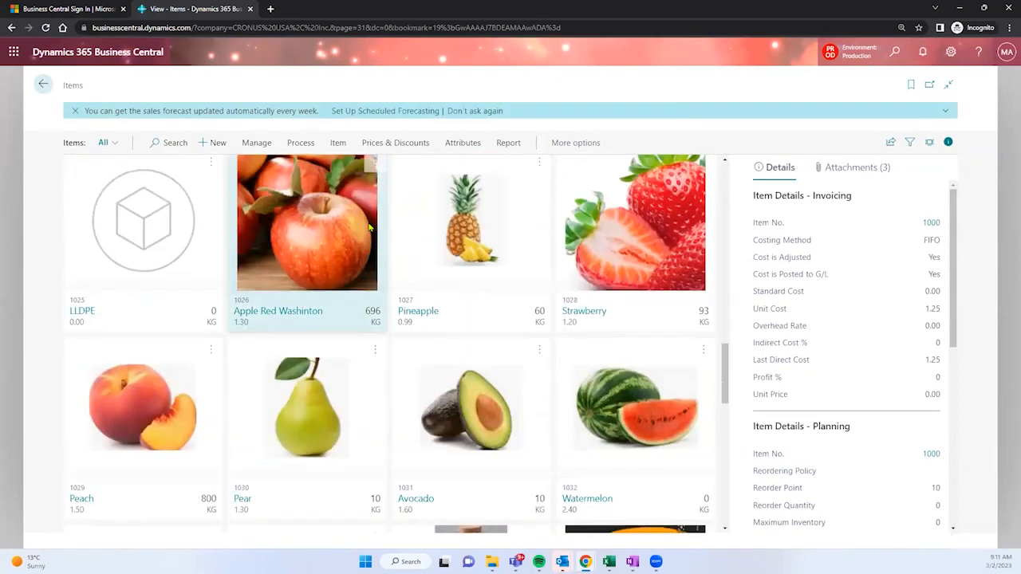
pyautogui.scroll(-2, 395, 262)
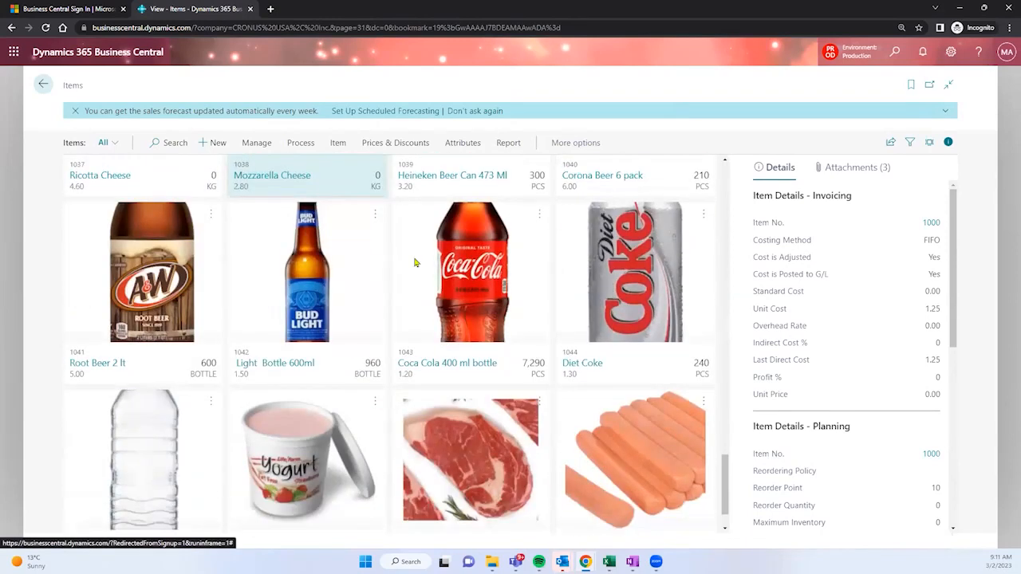
pyautogui.click(446, 359)
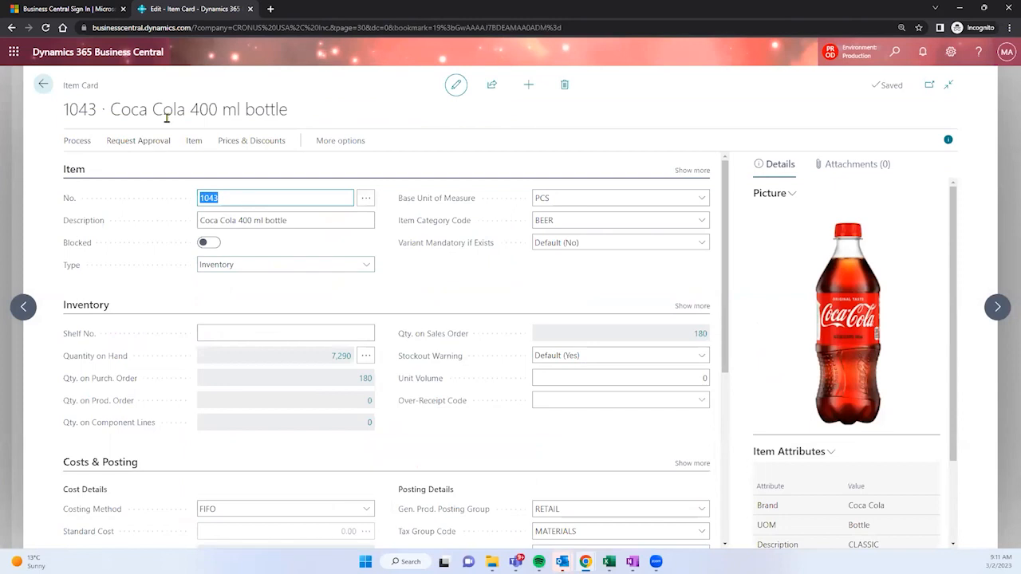
# Review the item's number, description and base unit of measure on the Coca Cola item card
pyautogui.click(234, 199)
pyautogui.moveTo(234, 198); pyautogui.dragTo(191, 200)
pyautogui.click(241, 217)
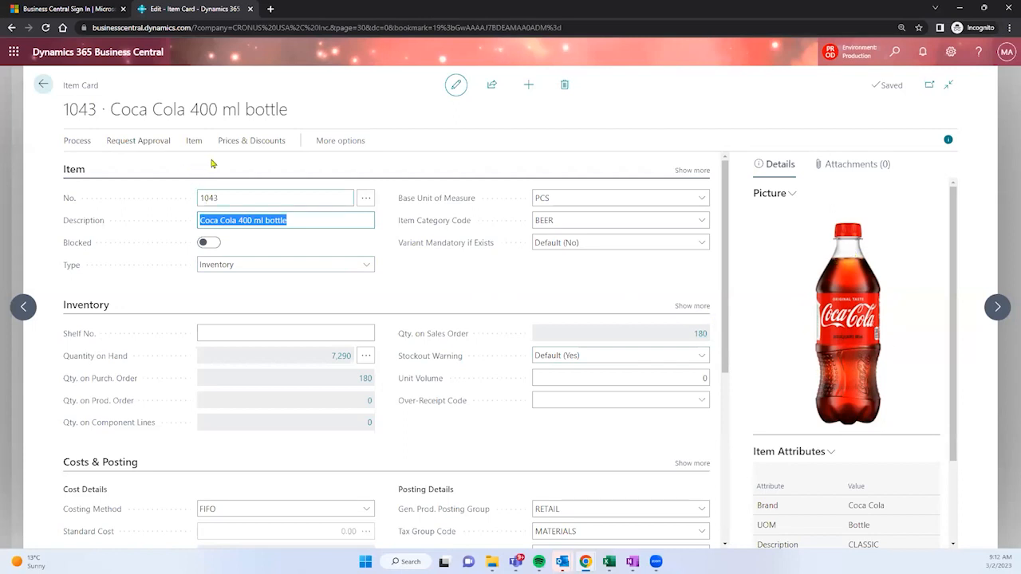
pyautogui.click(561, 197)
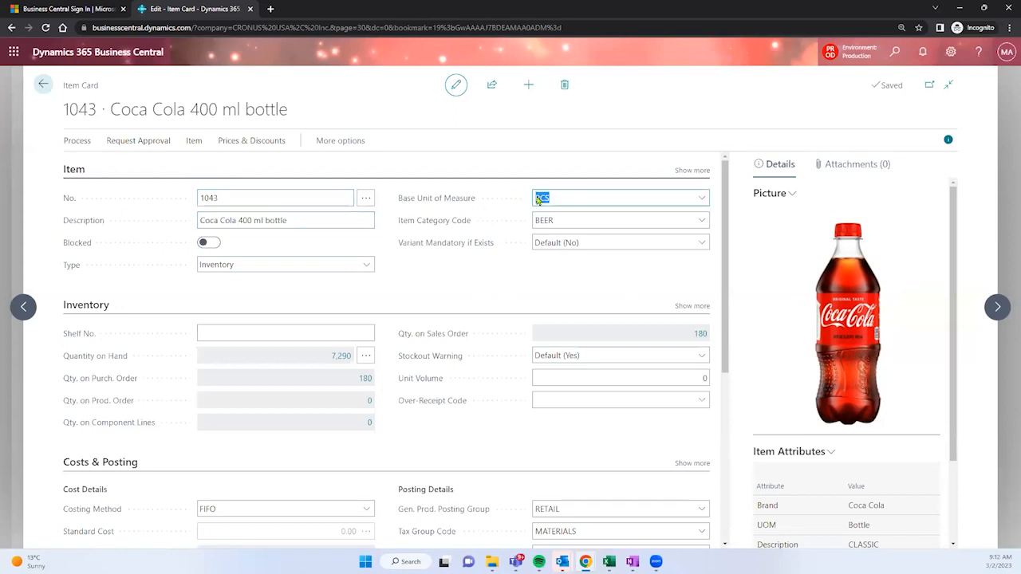
pyautogui.moveTo(461, 203)
pyautogui.click(351, 222)
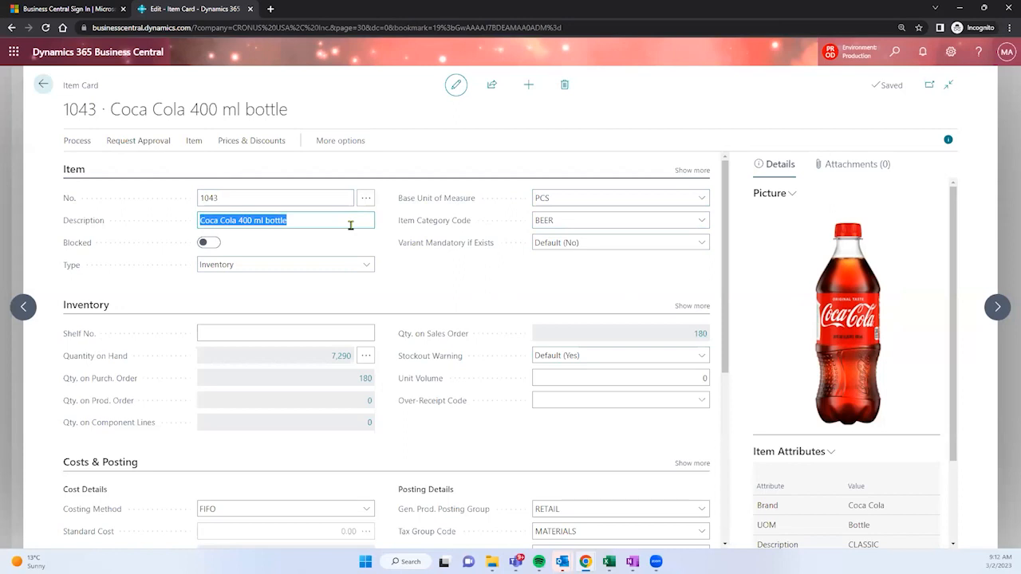
# Set the Coca Cola item's Item Category Code to DRINKS
pyautogui.click(568, 223)
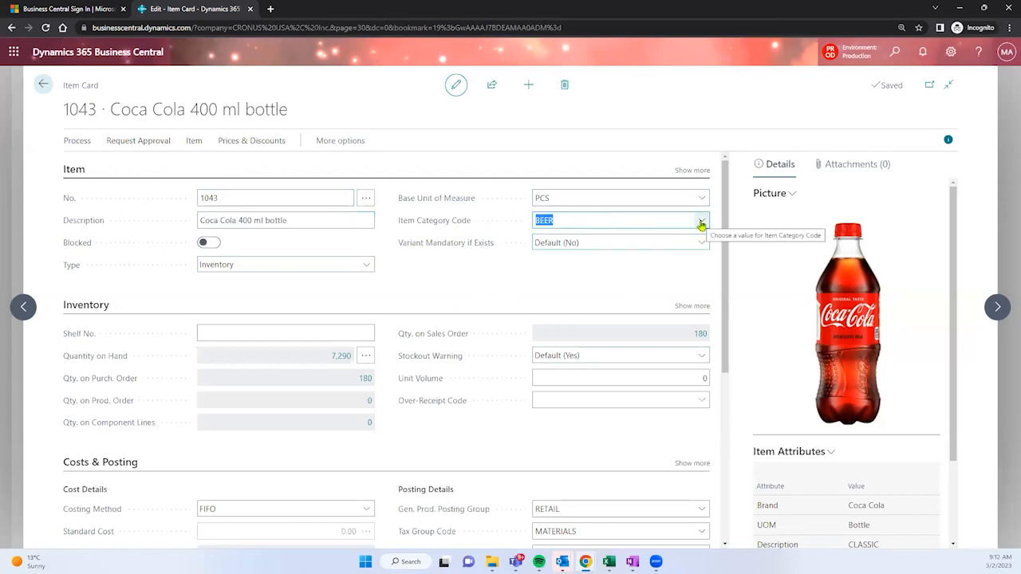
pyautogui.click(702, 224)
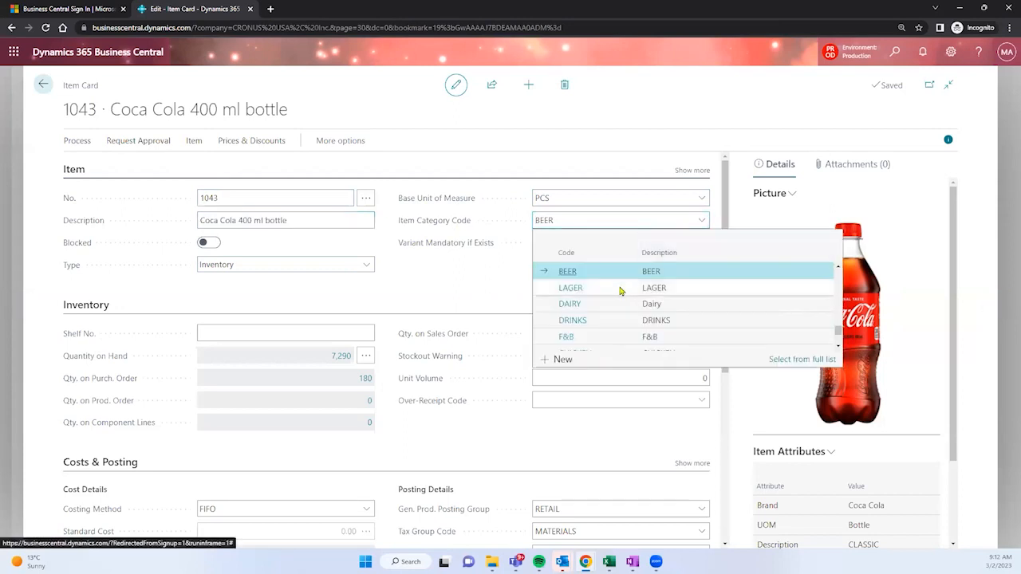
pyautogui.click(601, 322)
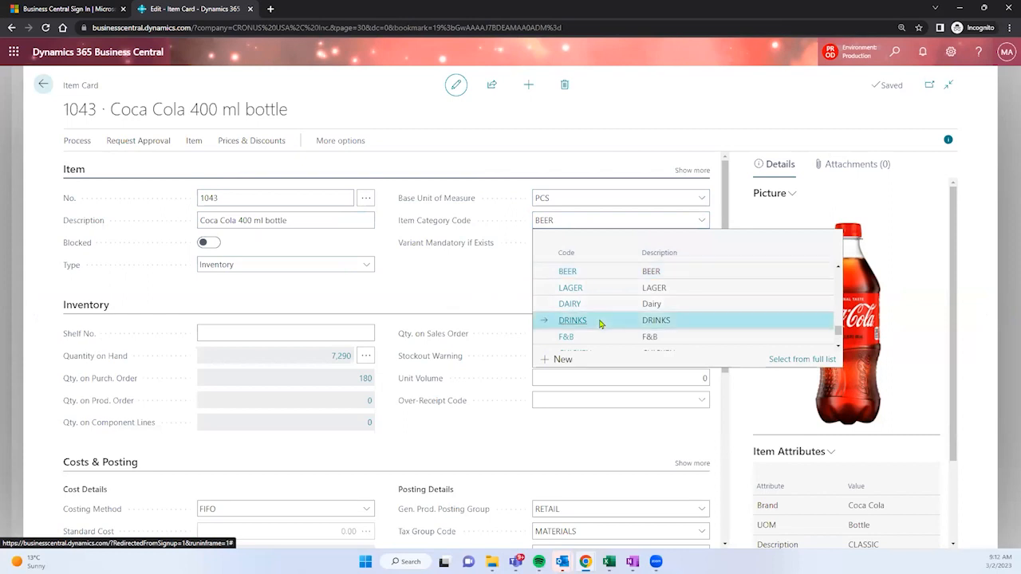
pyautogui.click(564, 341)
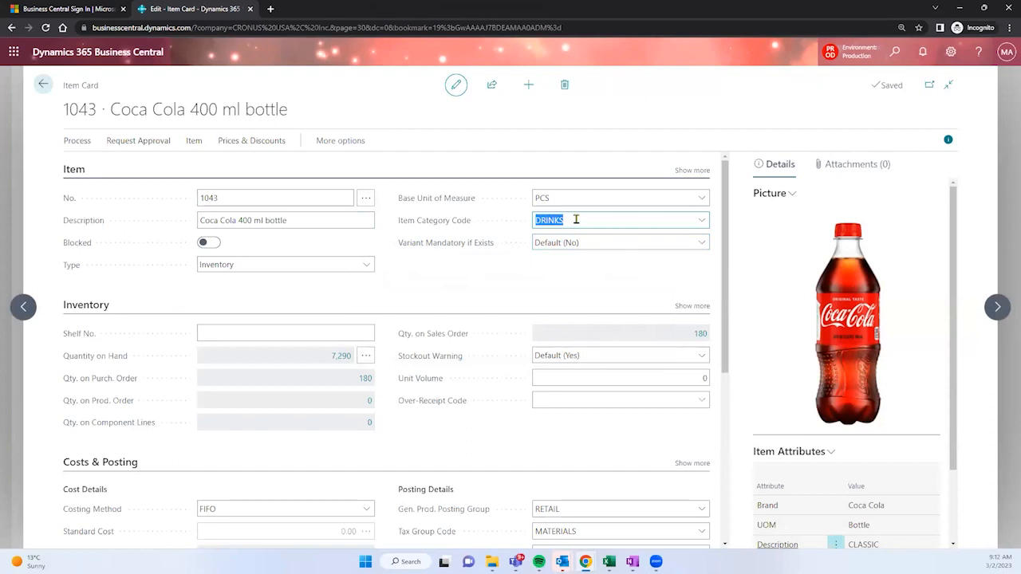
pyautogui.moveTo(469, 226)
pyautogui.click(582, 222)
pyautogui.moveTo(582, 221); pyautogui.dragTo(515, 225)
# Review the available costing methods under Costs & Posting, and expand Prices & Sales to inspect the unit price
pyautogui.scroll(-2, 401, 264)
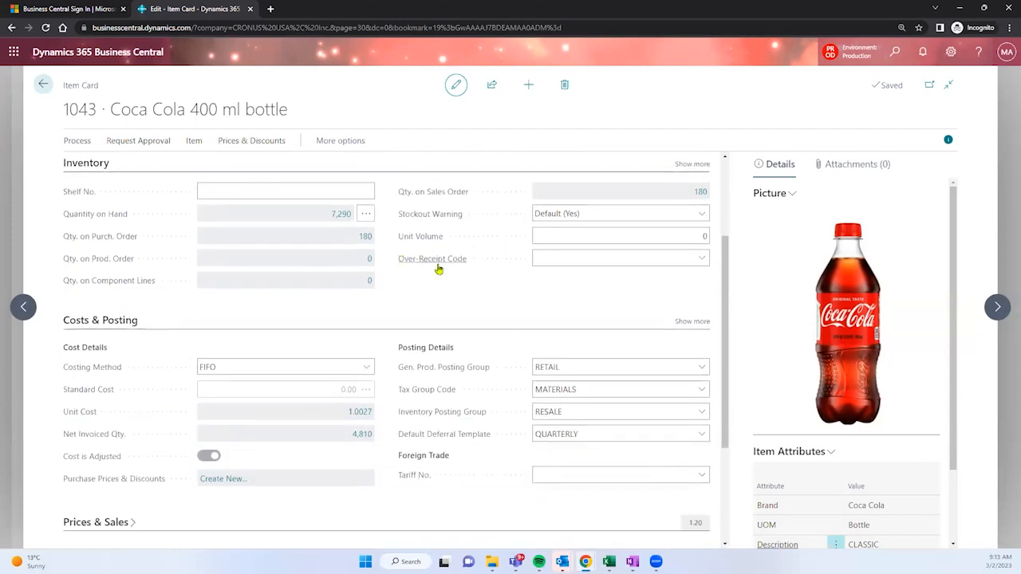
pyautogui.scroll(-1, 451, 265)
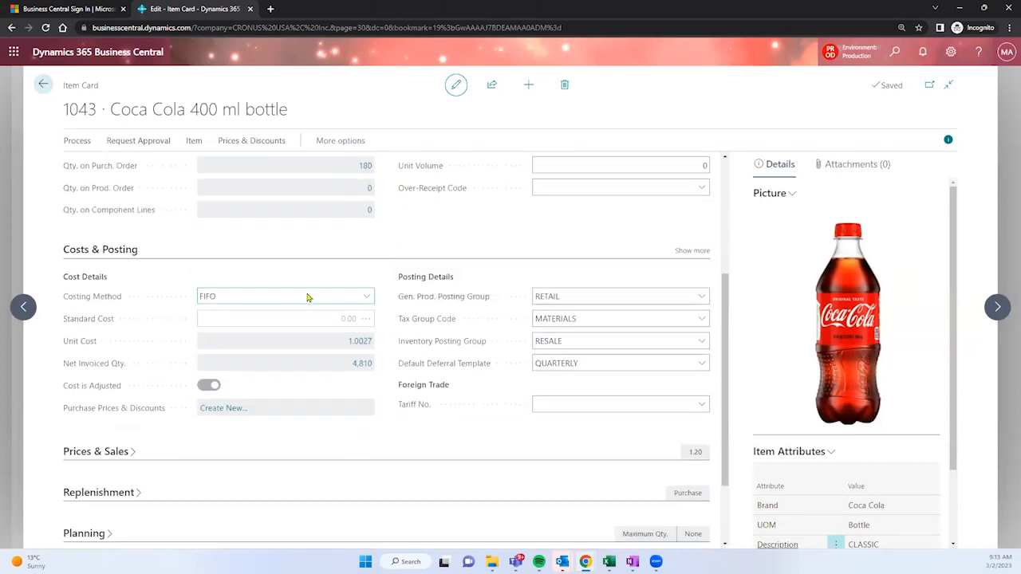
pyautogui.click(268, 297)
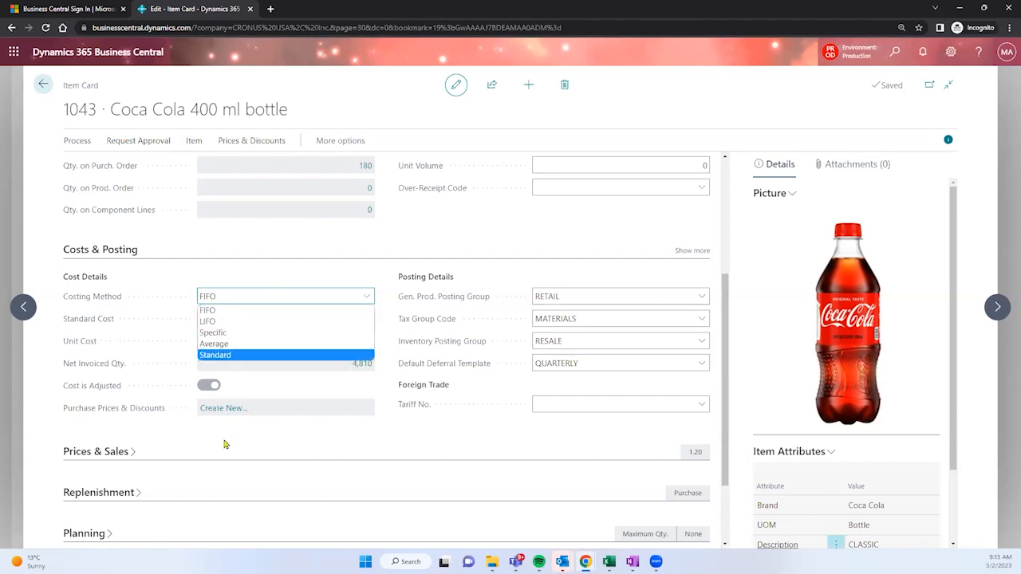
pyautogui.click(132, 457)
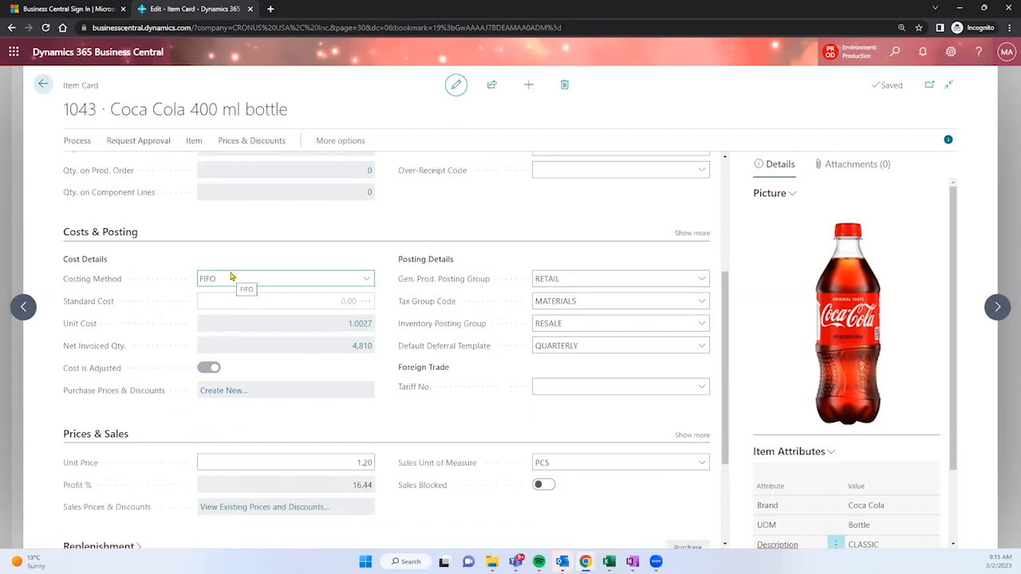
pyautogui.scroll(-1, 272, 290)
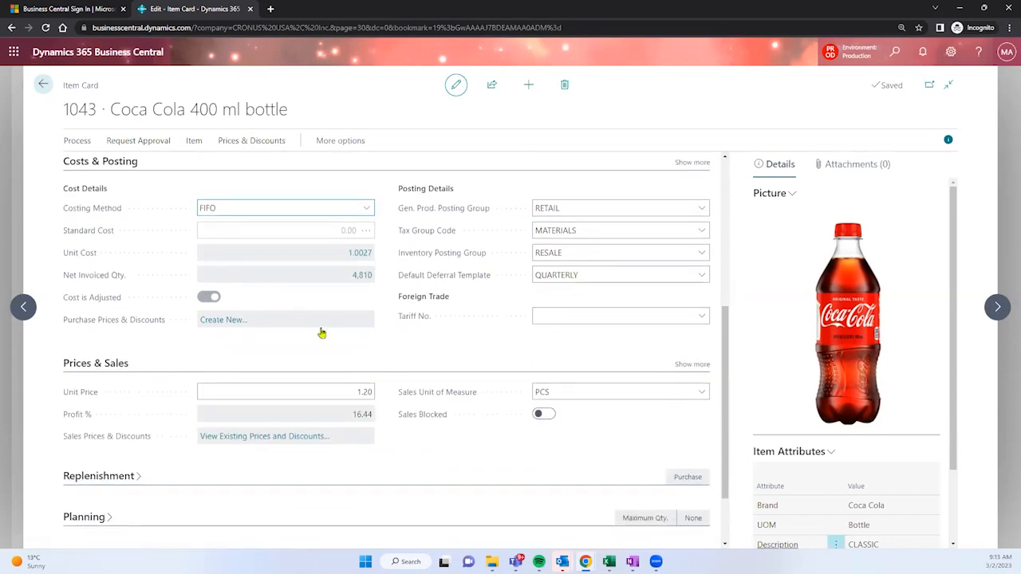
pyautogui.click(343, 396)
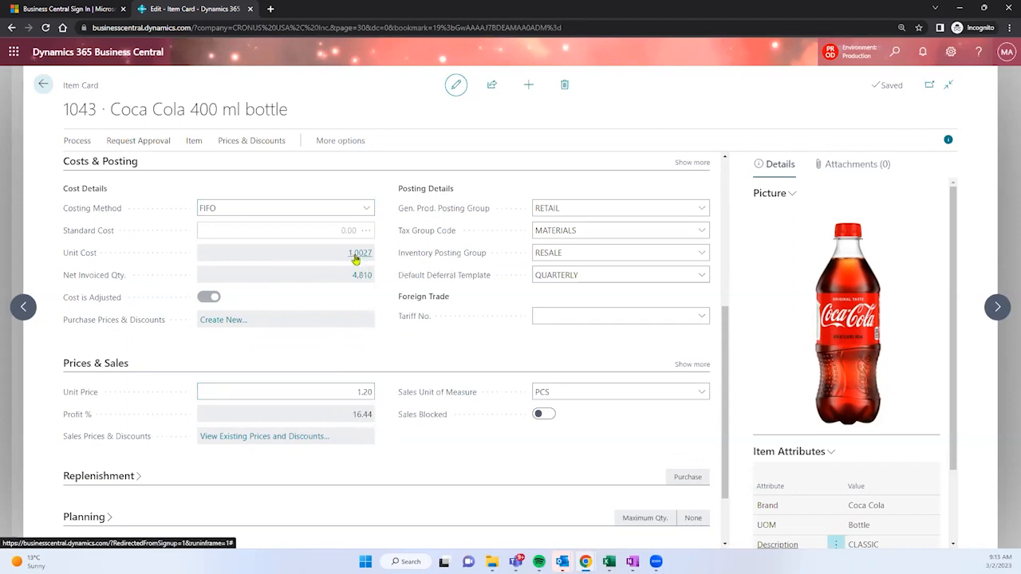
# Open the average cost calculation behind the item's unit cost, examine its unit costs, quantities and entry types, and close it
pyautogui.click(355, 257)
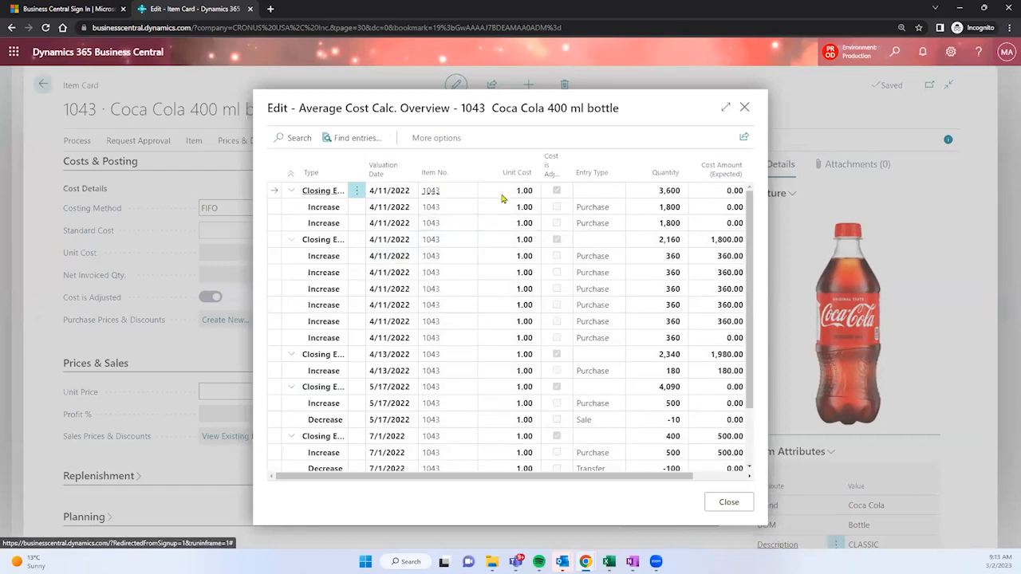
pyautogui.click(529, 192)
pyautogui.moveTo(529, 192); pyautogui.dragTo(530, 192)
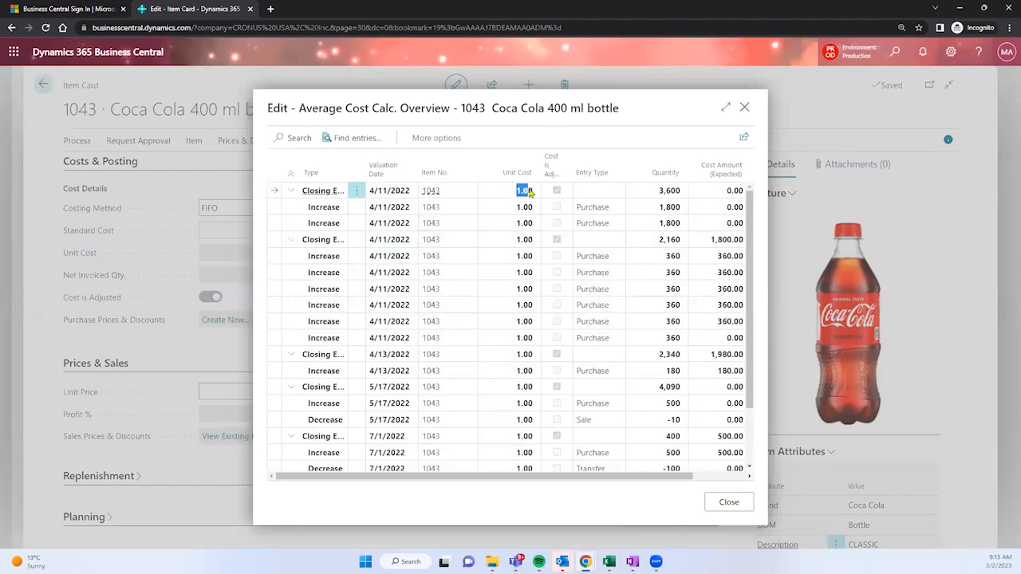
pyautogui.moveTo(530, 192); pyautogui.dragTo(524, 193)
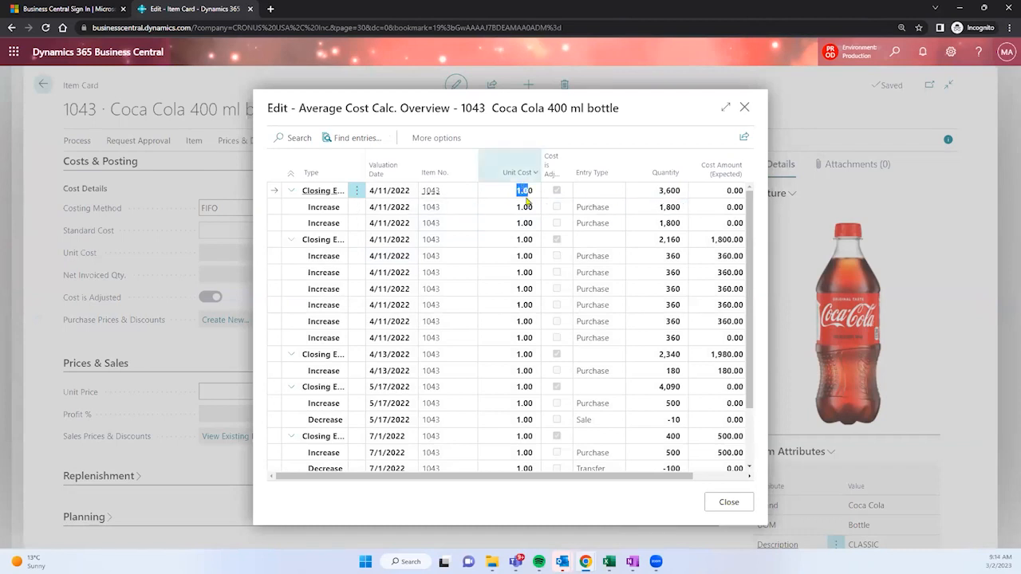
pyautogui.moveTo(660, 191); pyautogui.dragTo(679, 193)
pyautogui.click(677, 194)
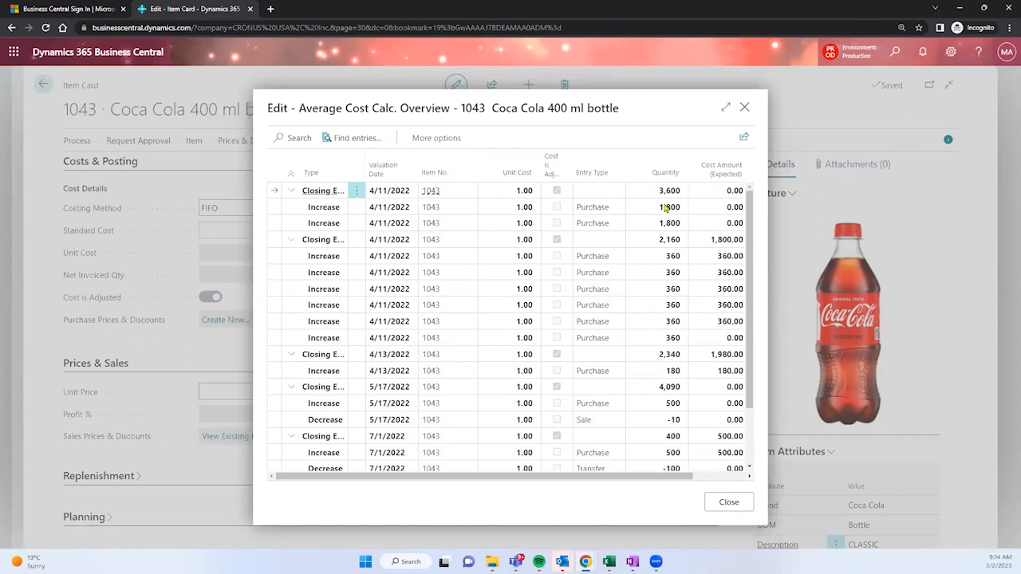
pyautogui.click(603, 210)
pyautogui.moveTo(578, 209); pyautogui.dragTo(617, 210)
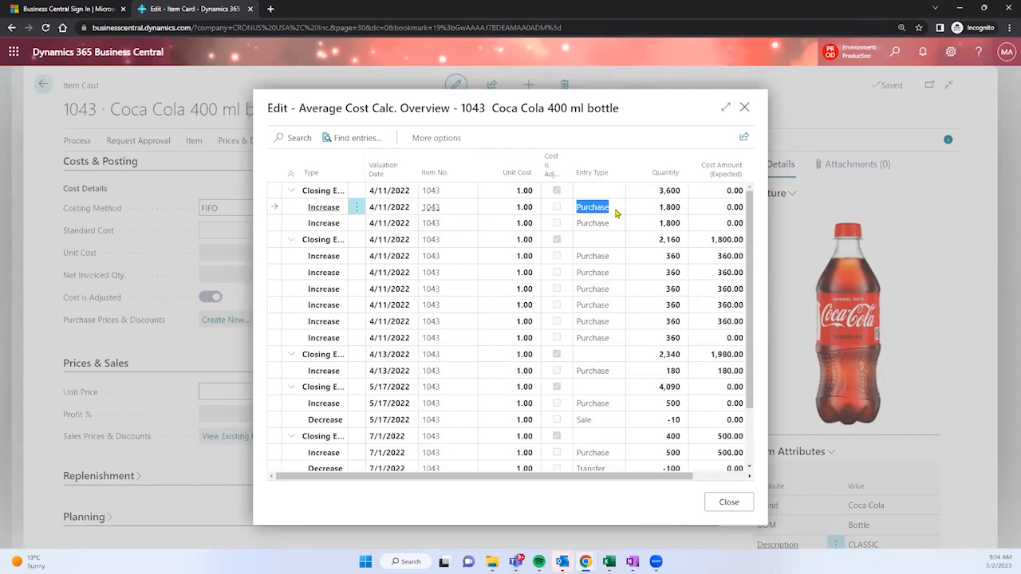
pyautogui.click(745, 108)
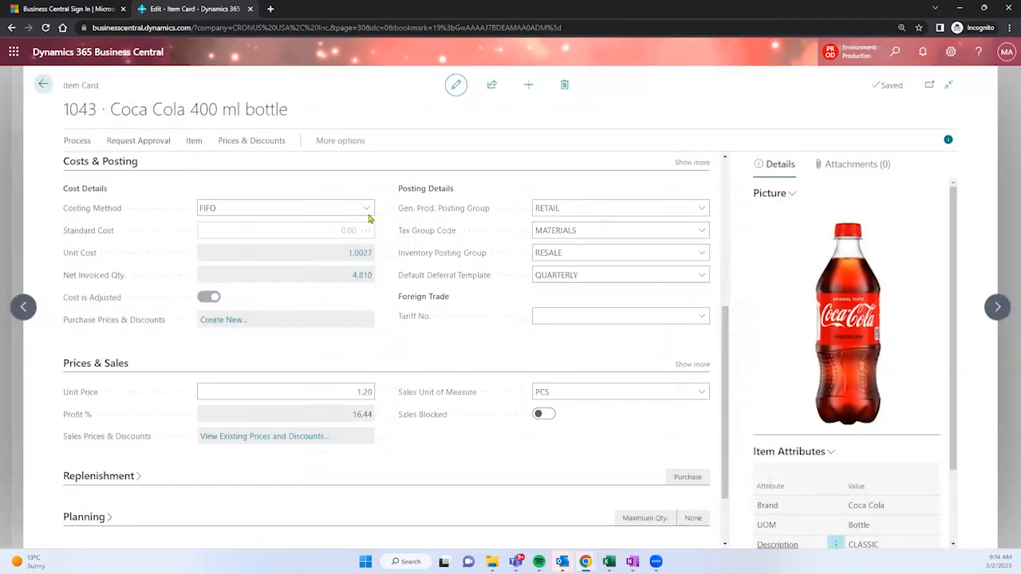
# Compare the costing method options with the item's unit price, and leave the costing method list without choosing another option
pyautogui.click(367, 210)
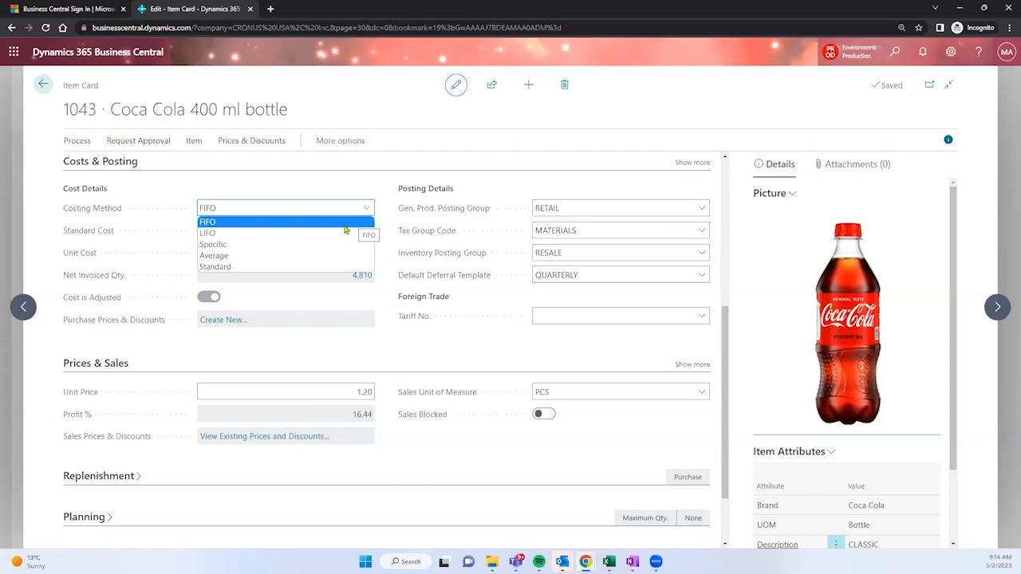
pyautogui.click(347, 393)
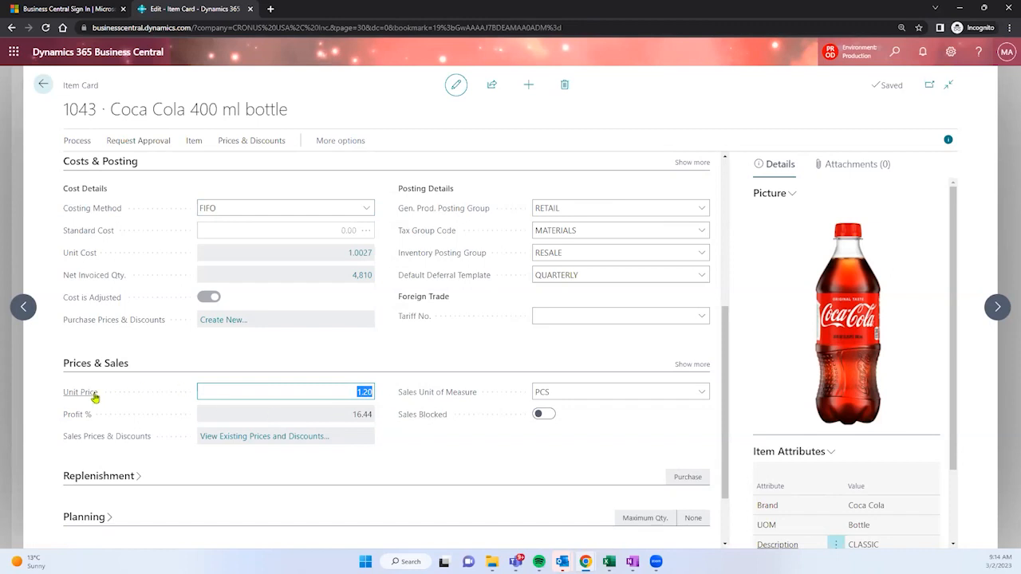
pyautogui.moveTo(95, 396)
pyautogui.click(366, 208)
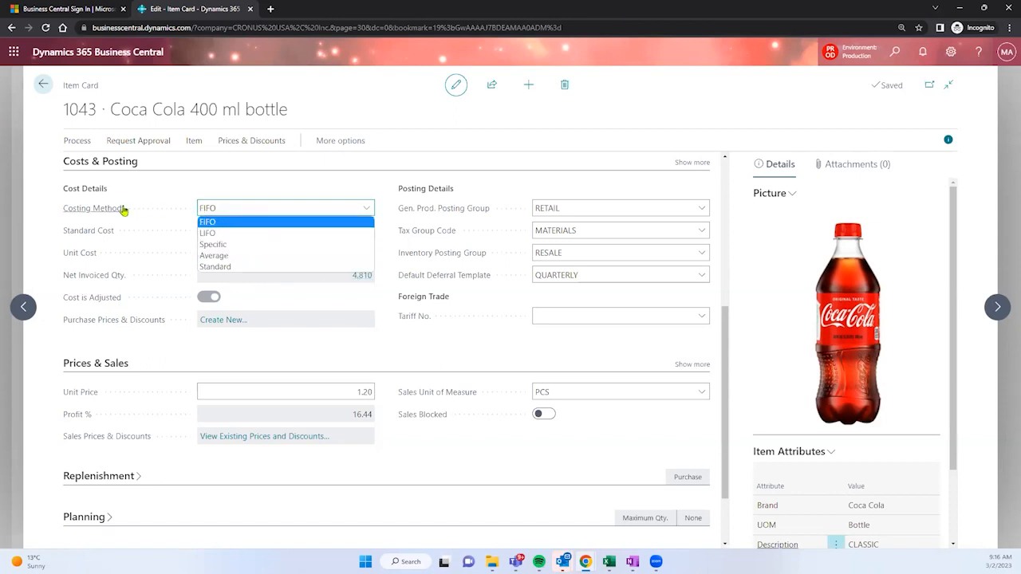
pyautogui.moveTo(124, 210)
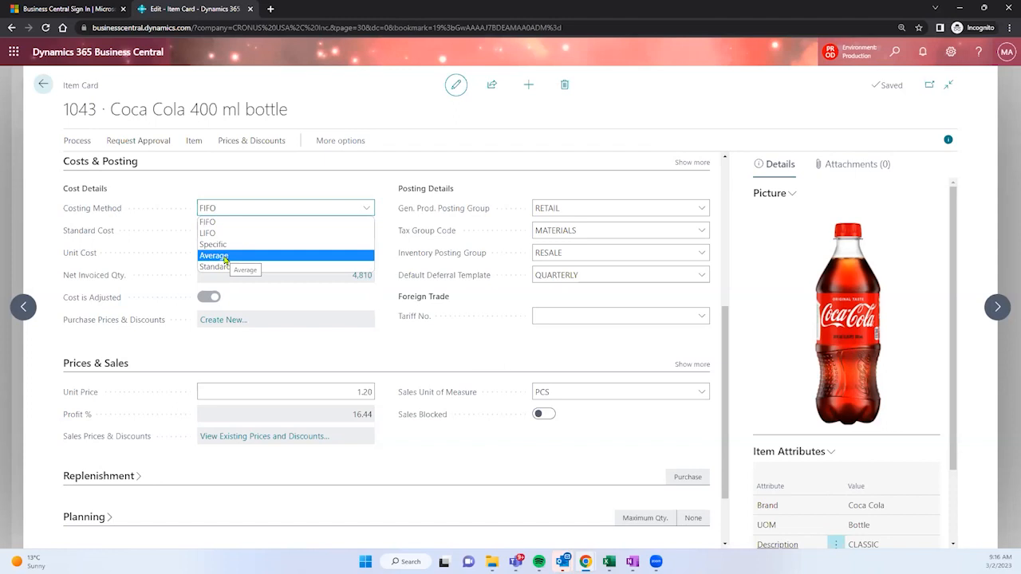
pyautogui.click(390, 296)
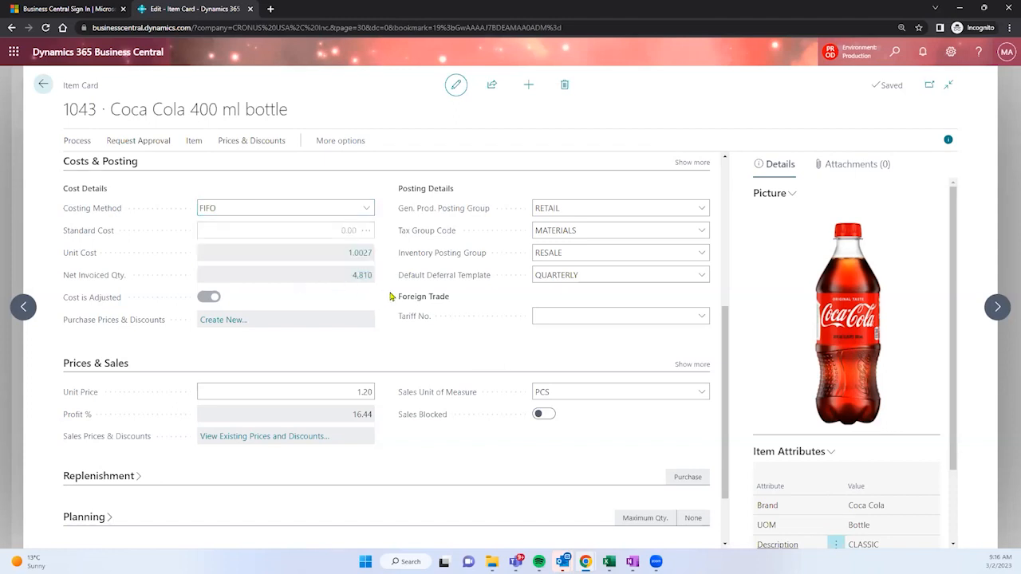
# Look through the Tax Group Code choices in the posting details, and close the list without choosing another code
pyautogui.scroll(3, 390, 296)
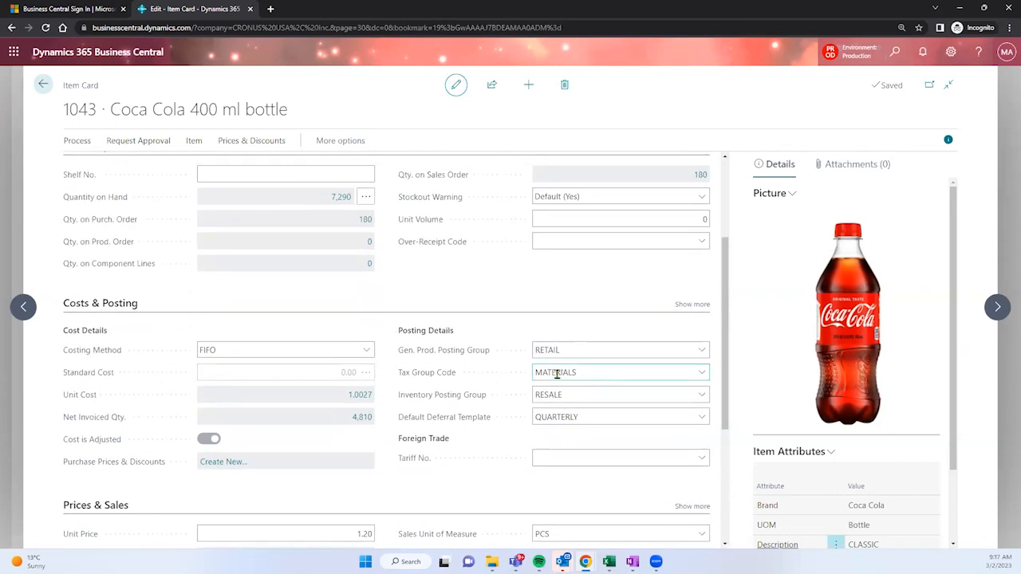
pyautogui.moveTo(456, 380)
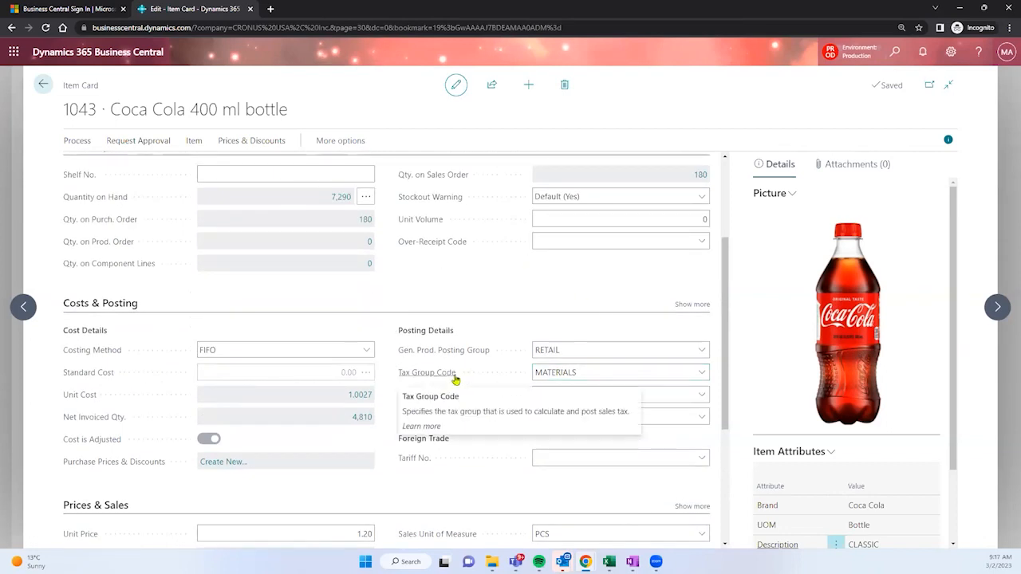
pyautogui.click(643, 376)
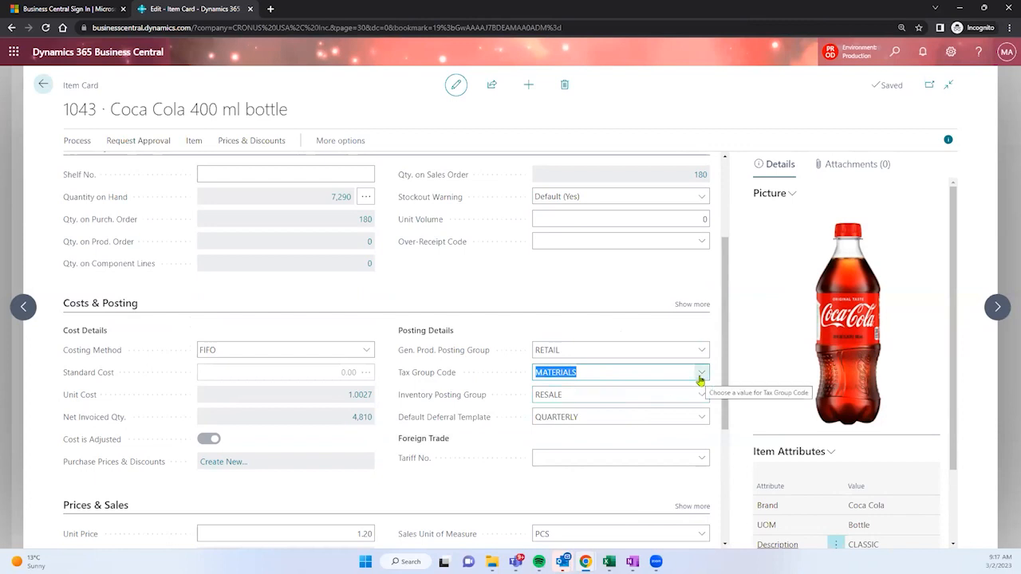
pyautogui.click(700, 380)
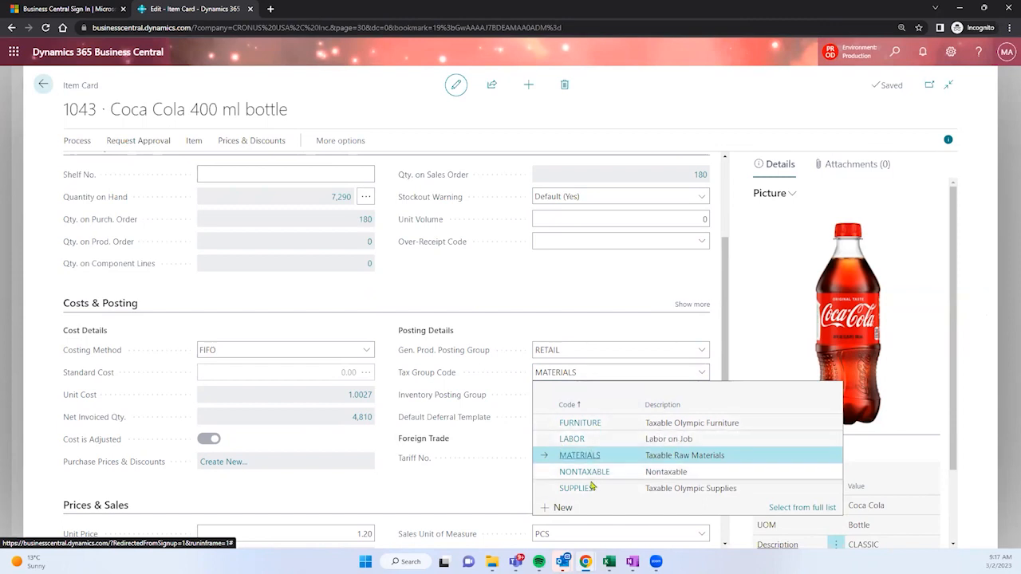
pyautogui.click(527, 331)
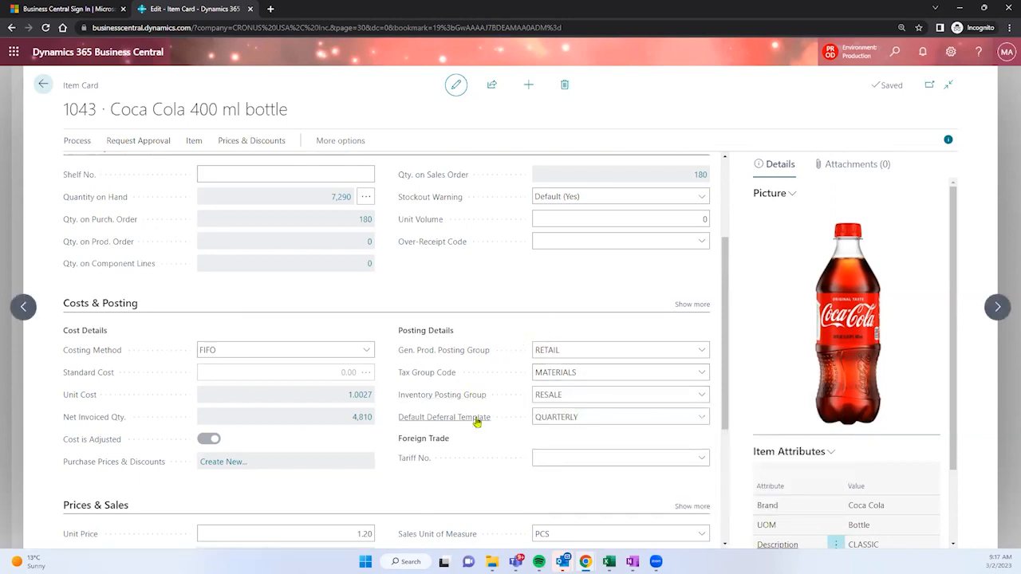
# Review the full Units of Measure list behind the item's Base Unit of Measure, and close it without choosing another unit
pyautogui.moveTo(476, 423)
pyautogui.scroll(3, 422, 286)
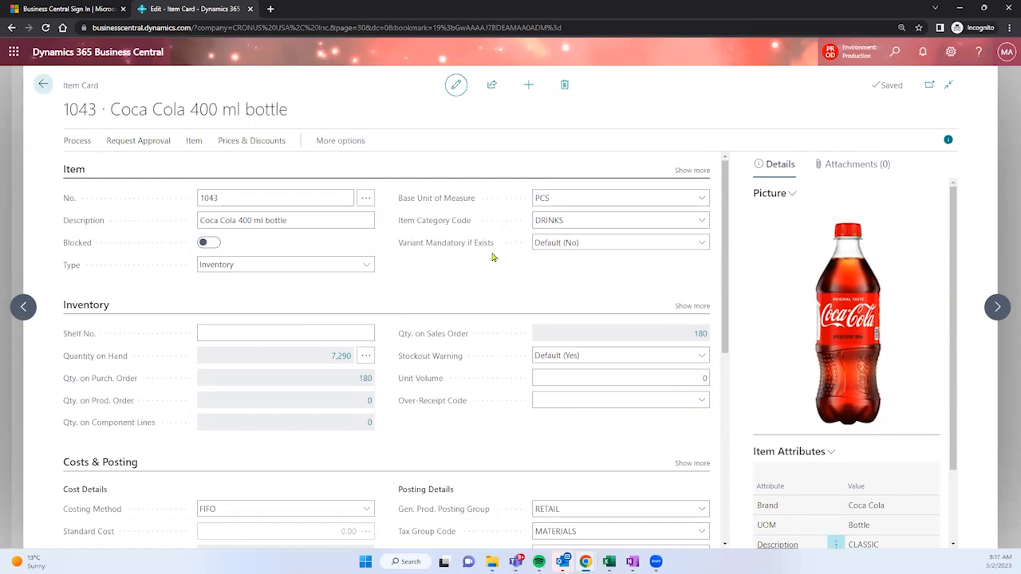
pyautogui.click(555, 200)
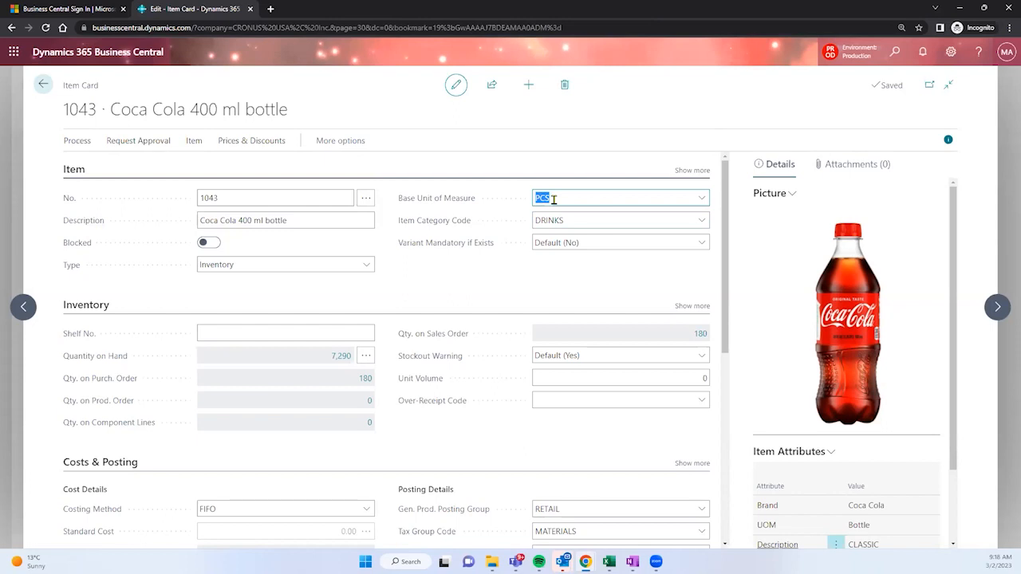
pyautogui.click(703, 200)
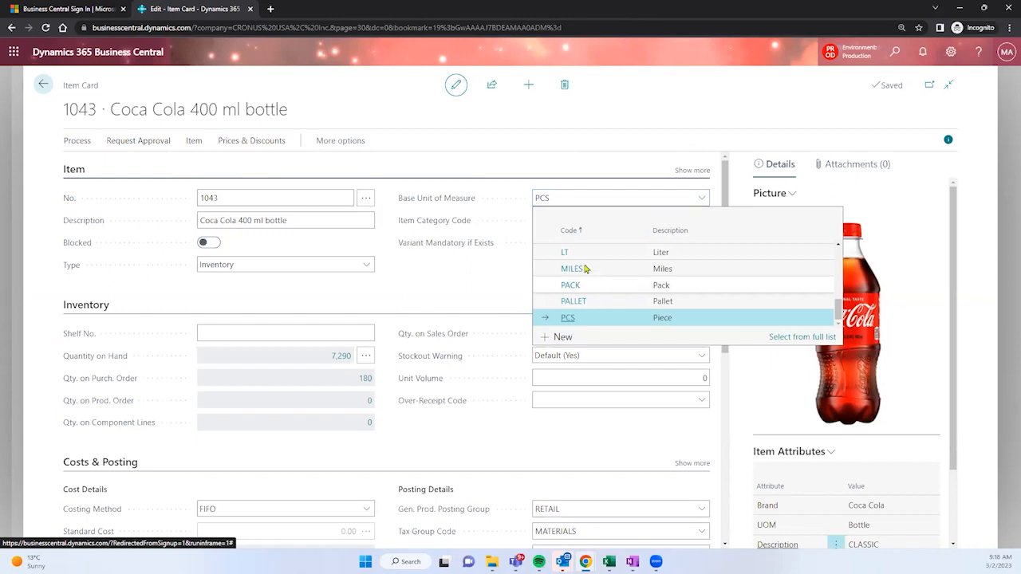
pyautogui.click(798, 338)
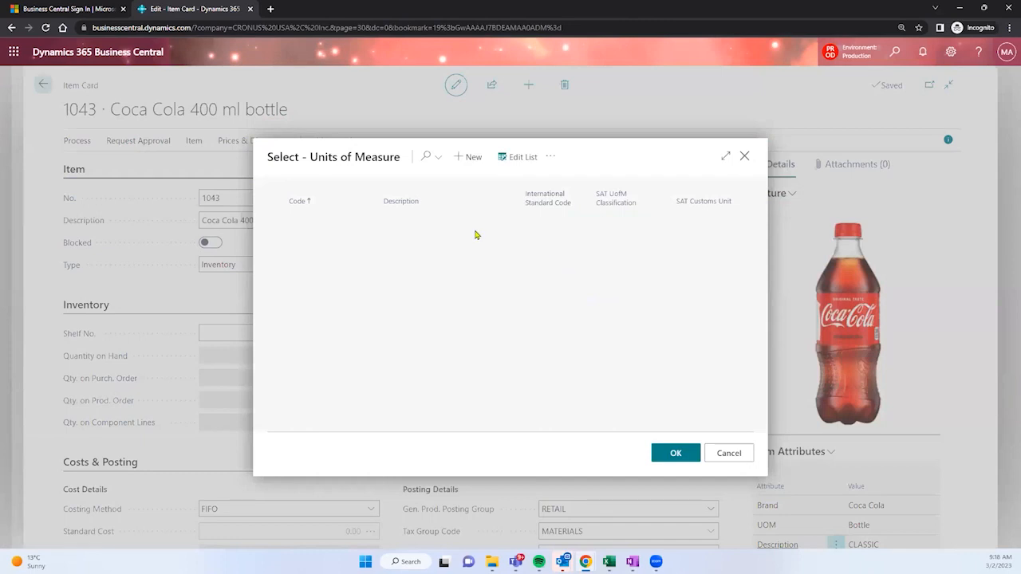
pyautogui.moveTo(312, 157); pyautogui.dragTo(396, 154)
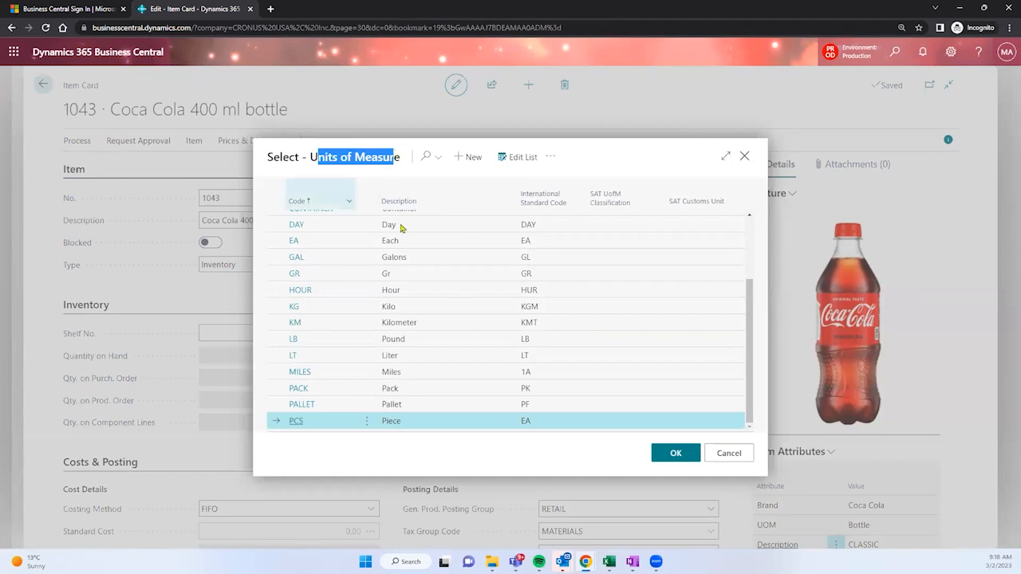
pyautogui.scroll(2, 329, 276)
pyautogui.scroll(1, 327, 274)
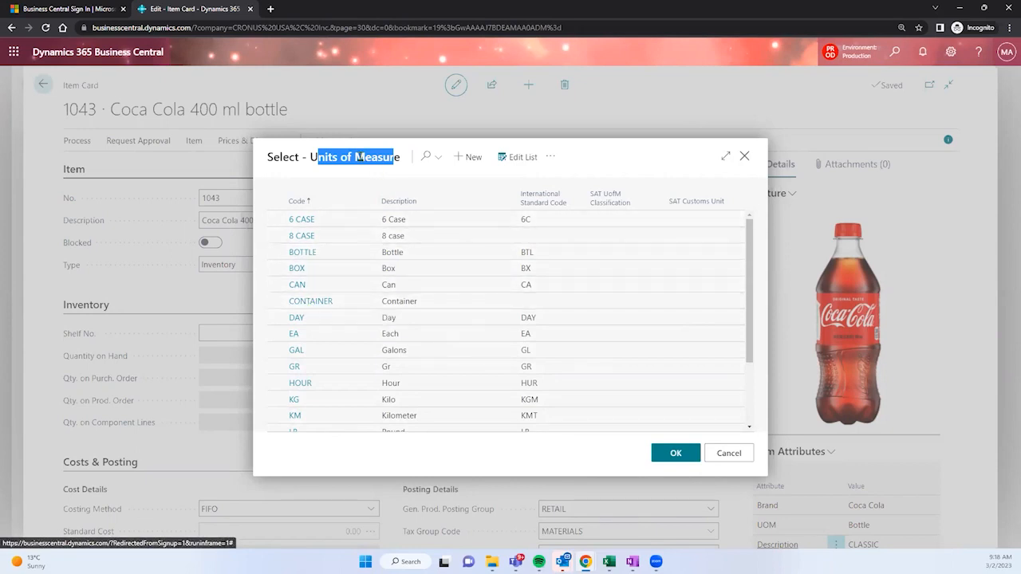
pyautogui.click(391, 157)
pyautogui.moveTo(391, 157); pyautogui.dragTo(310, 157)
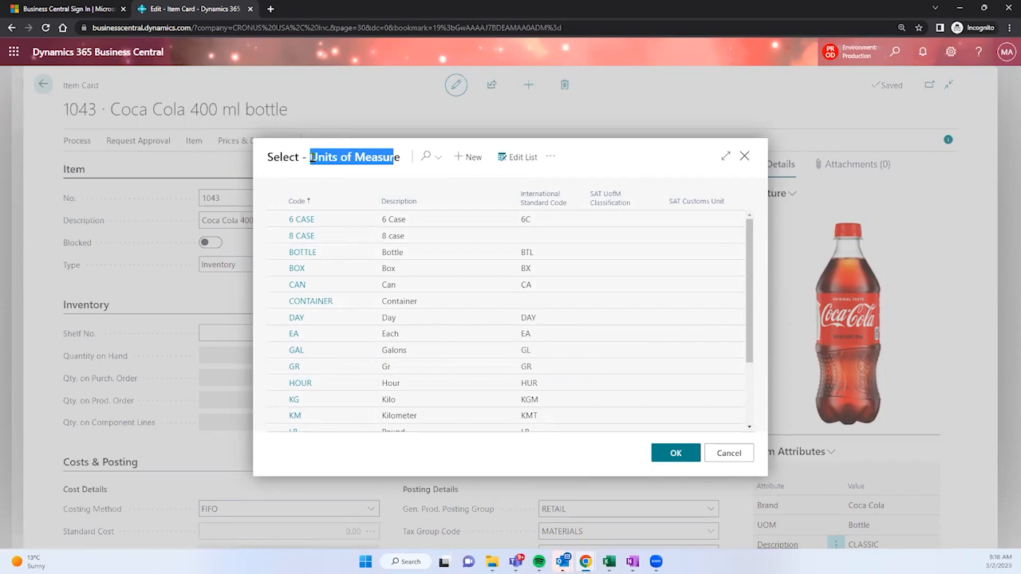
pyautogui.click(745, 158)
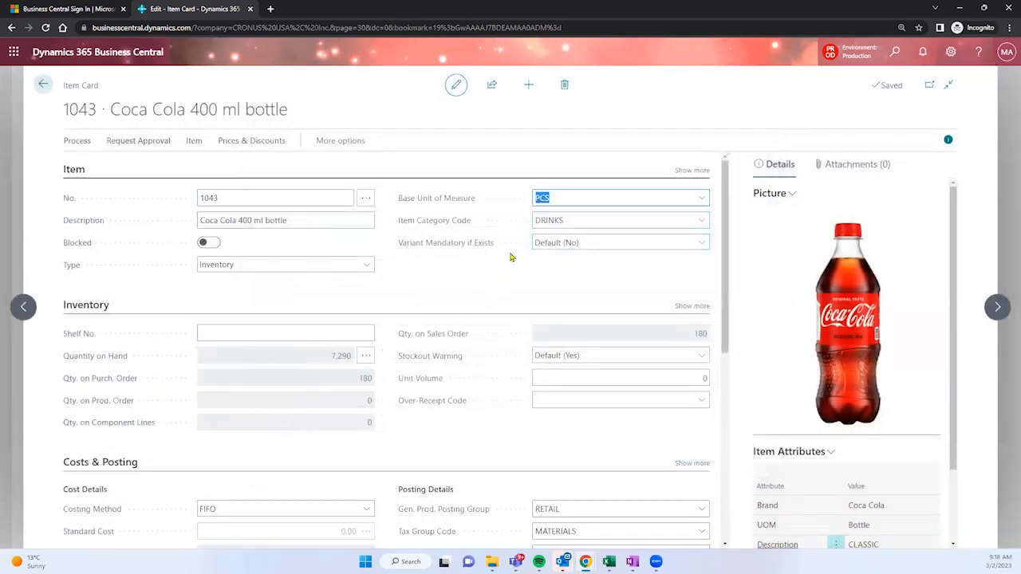
# Start a new item to review the available item templates, close the template selection, and decline opening a blank item card
pyautogui.moveTo(459, 201)
pyautogui.click(528, 86)
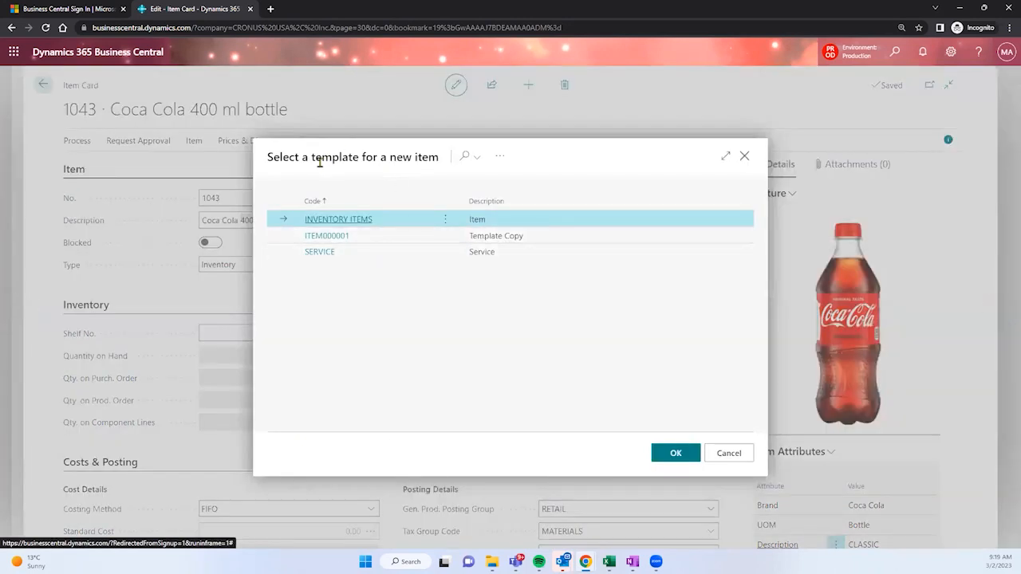
pyautogui.moveTo(315, 159); pyautogui.dragTo(434, 173)
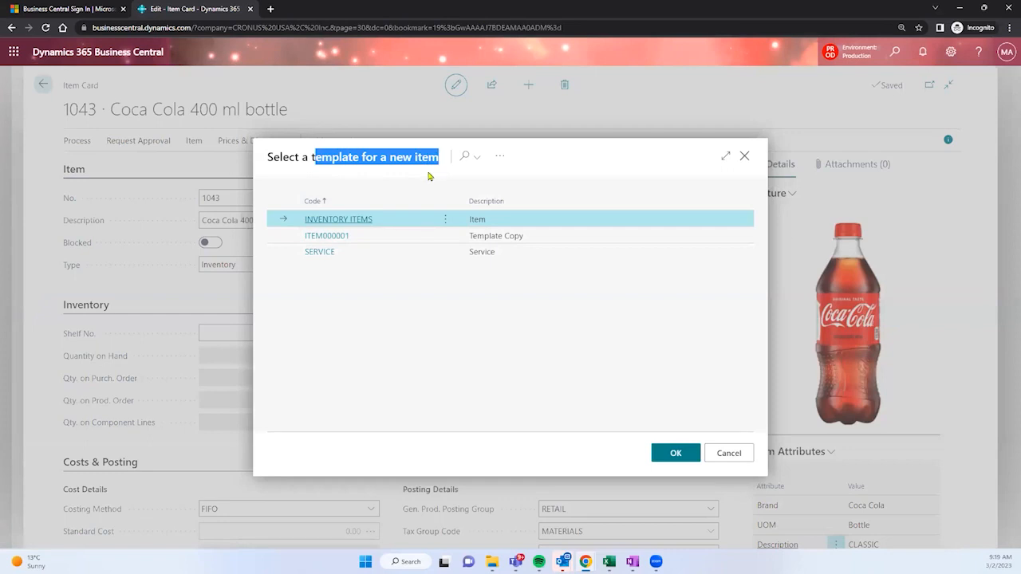
pyautogui.click(501, 159)
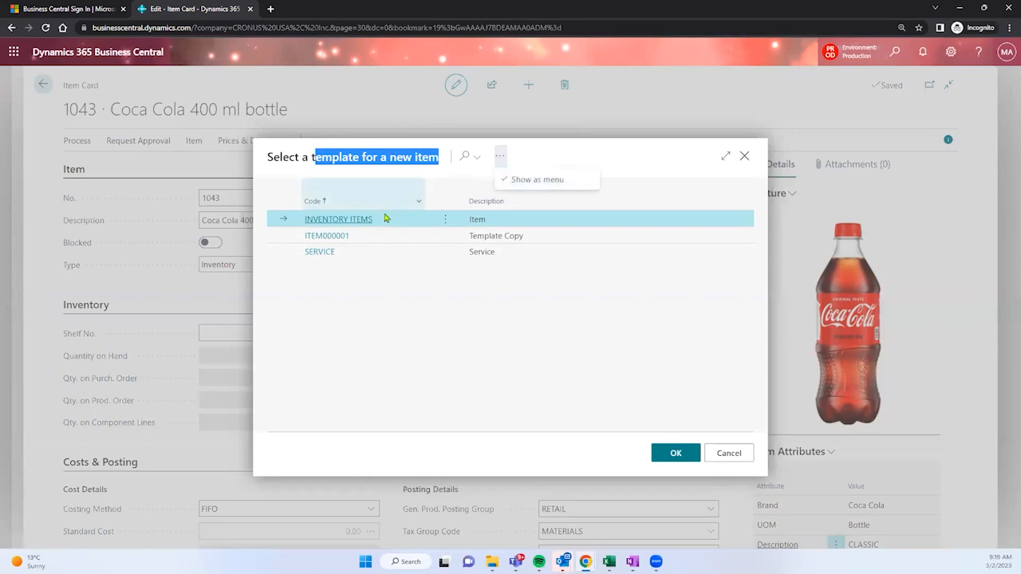
pyautogui.click(363, 289)
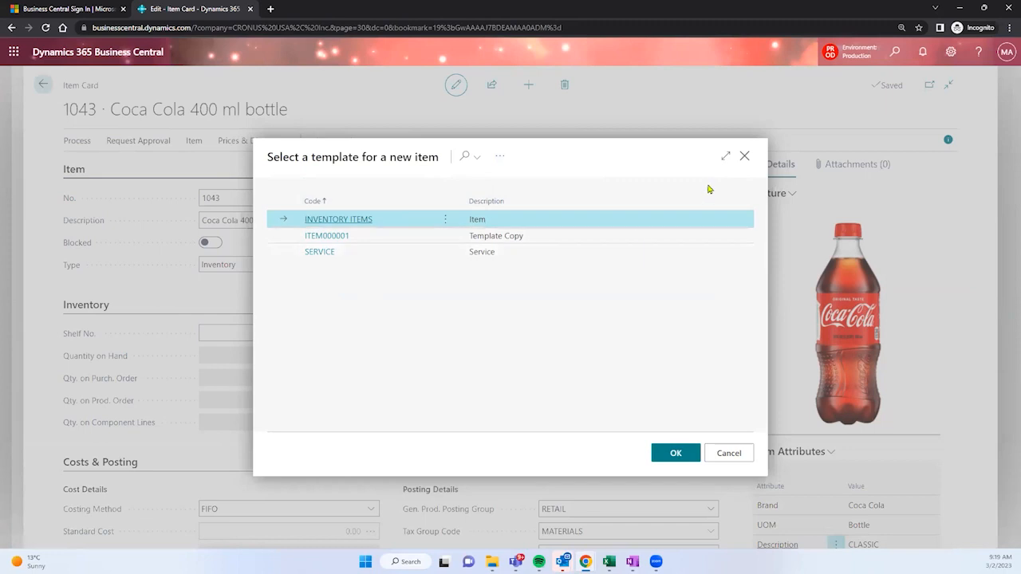
pyautogui.click(745, 158)
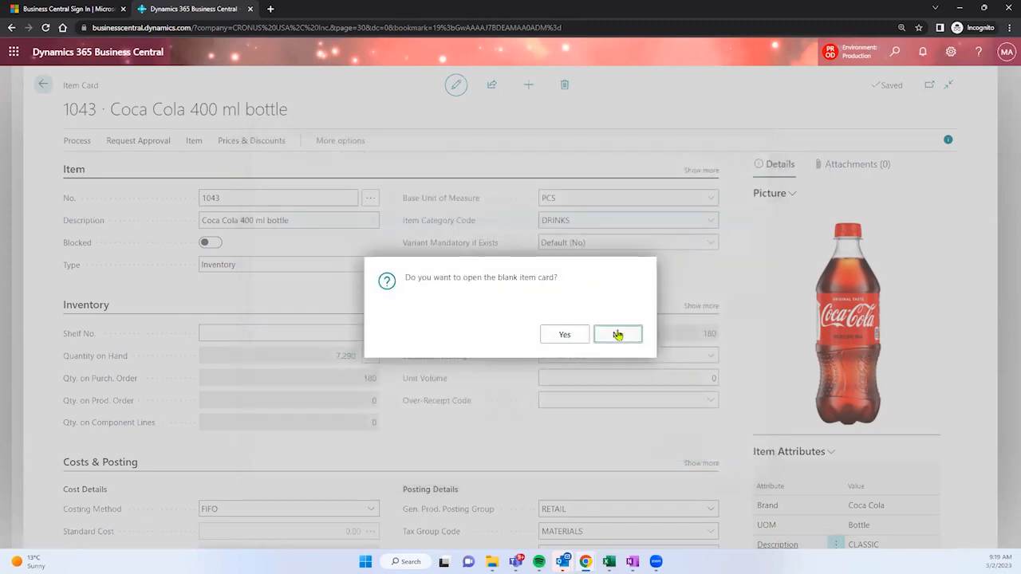
pyautogui.click(617, 336)
# Leave the item card and the Items list for the home page, and find and open the Assisted Setup page
pyautogui.scroll(-2, 414, 327)
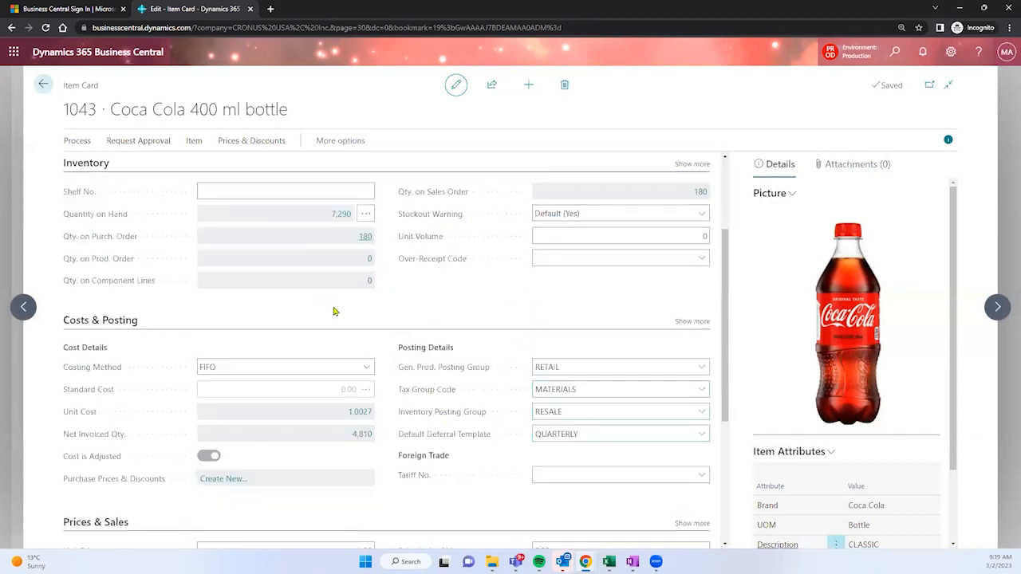
pyautogui.scroll(3, 336, 313)
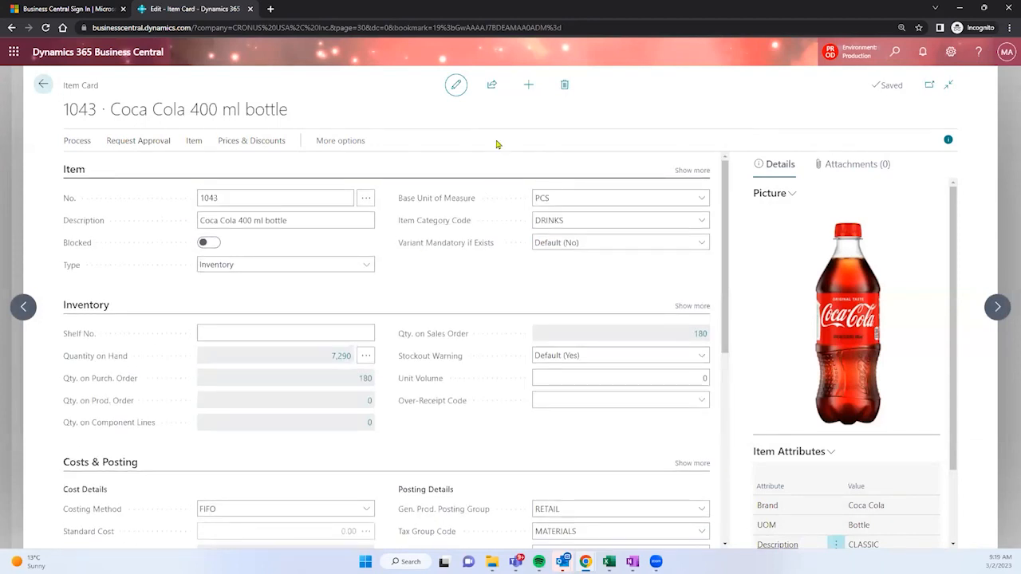
pyautogui.click(44, 85)
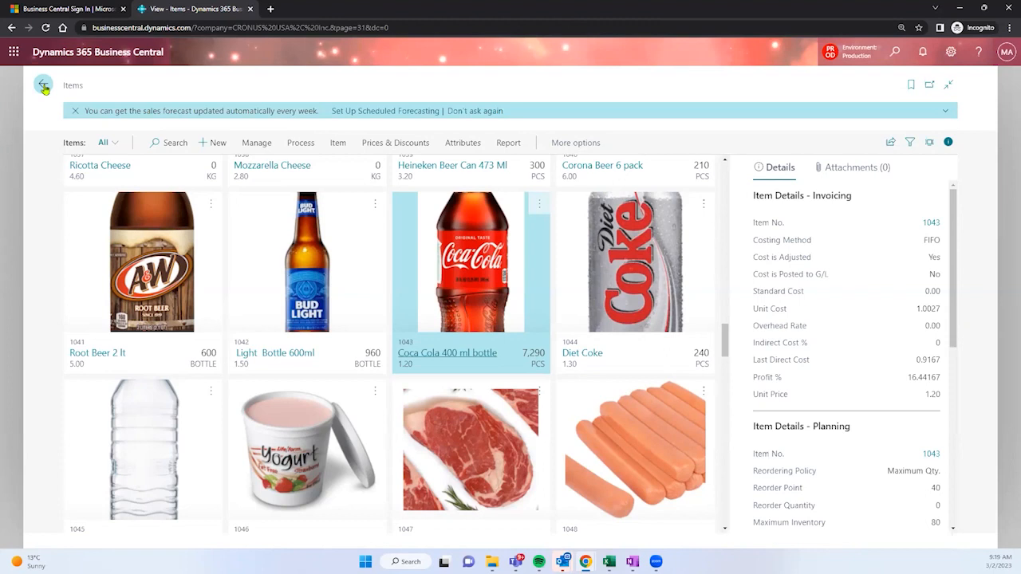
pyautogui.click(44, 86)
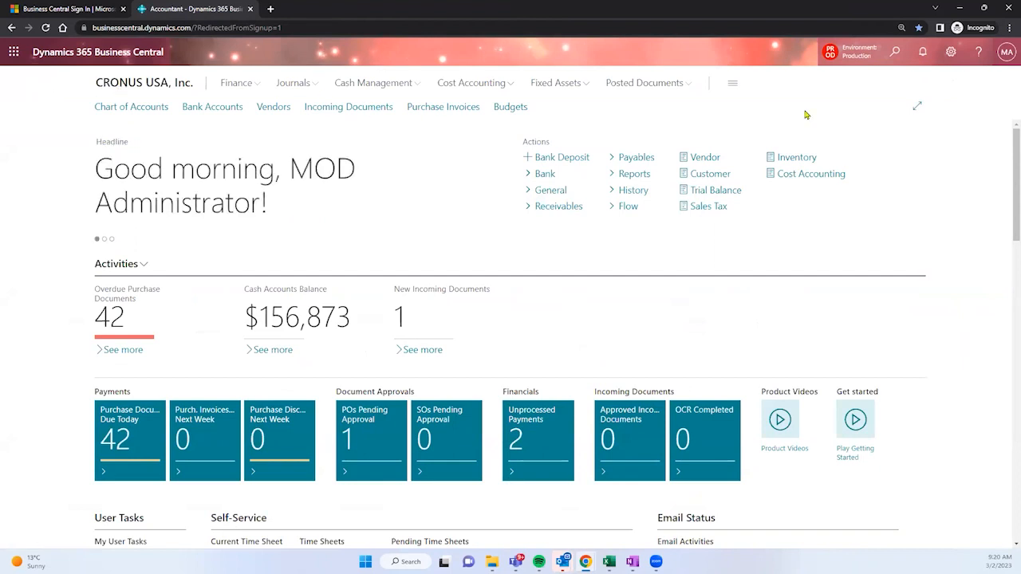
pyautogui.click(895, 52)
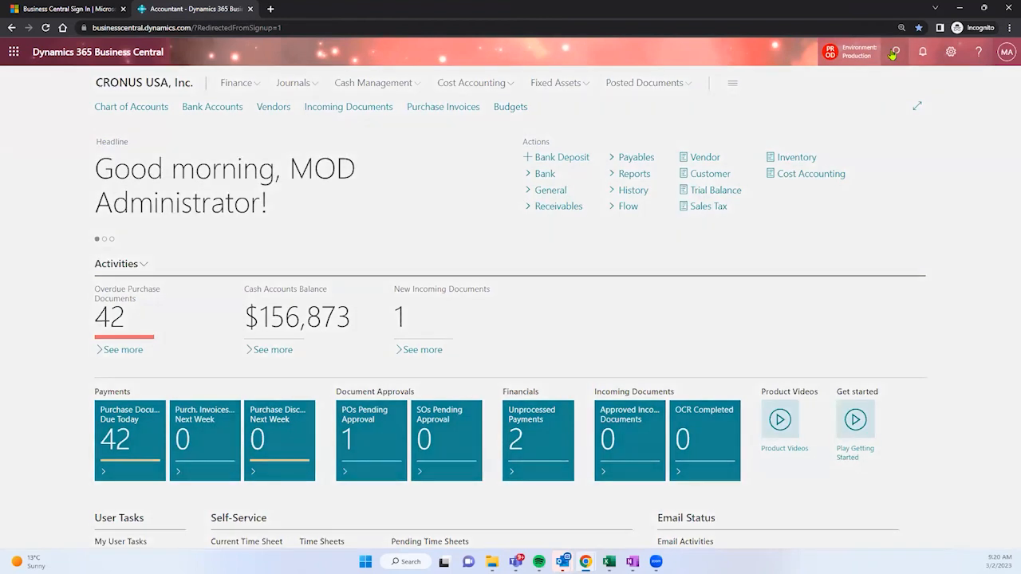
pyautogui.write('assitep')
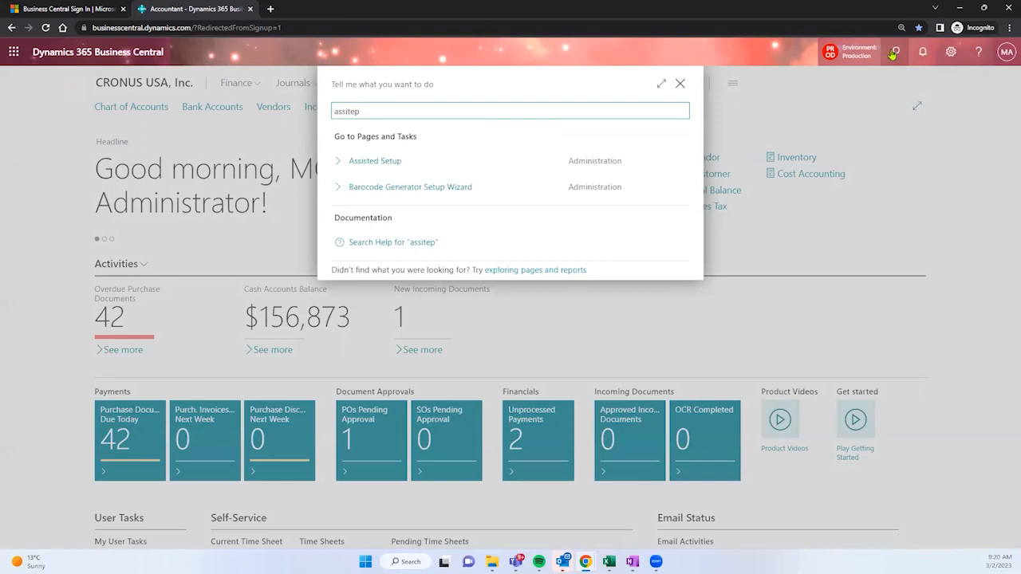
pyautogui.click(391, 160)
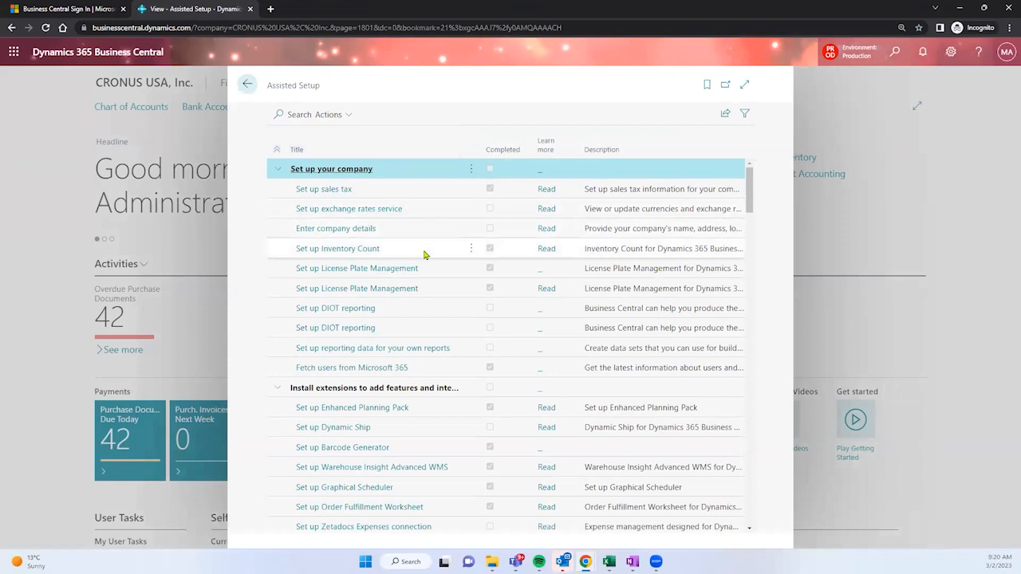
# Open the Migrate business data guide under Get ready for business, and dismiss its notification about verifying the costing method
pyautogui.scroll(-1, 425, 254)
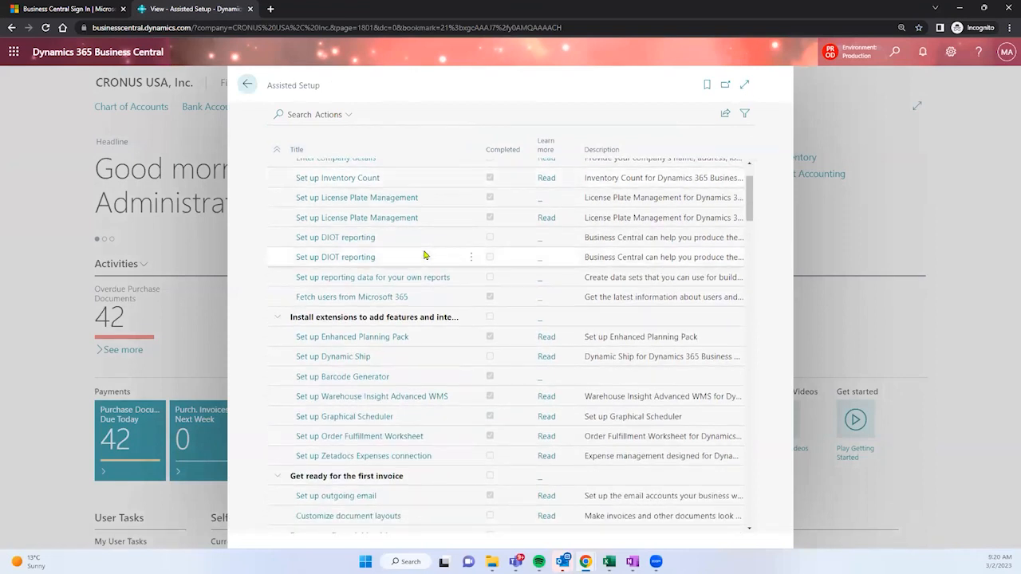
pyautogui.scroll(-1, 425, 254)
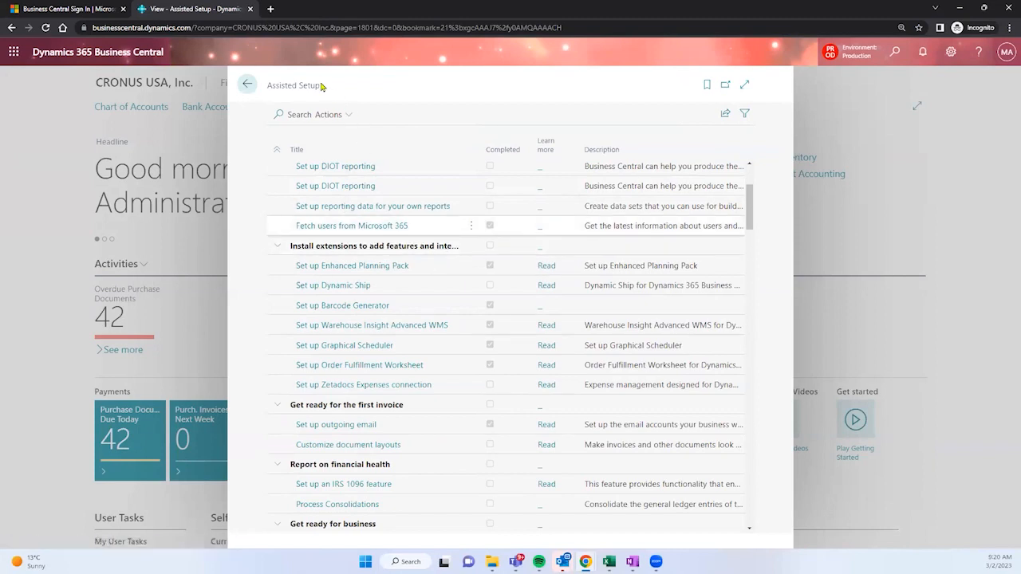
pyautogui.tripleClick(270, 86)
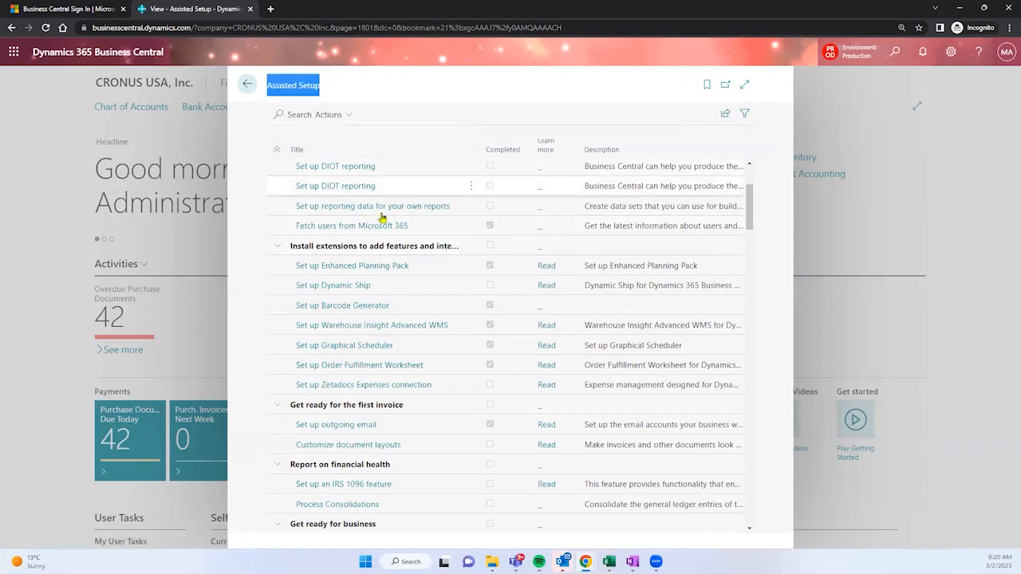
pyautogui.scroll(-2, 378, 279)
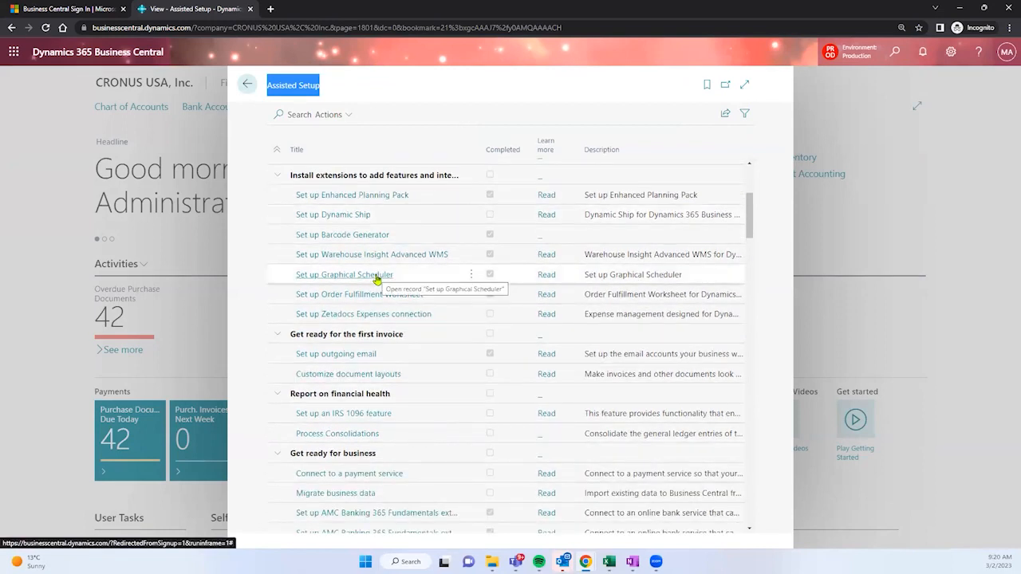
pyautogui.scroll(-2, 377, 279)
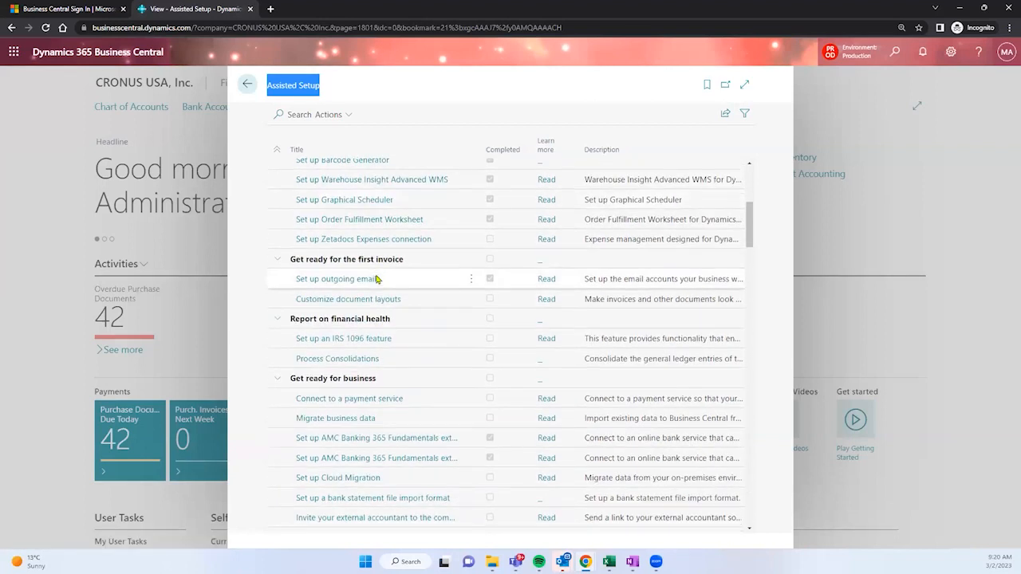
pyautogui.scroll(-2, 375, 288)
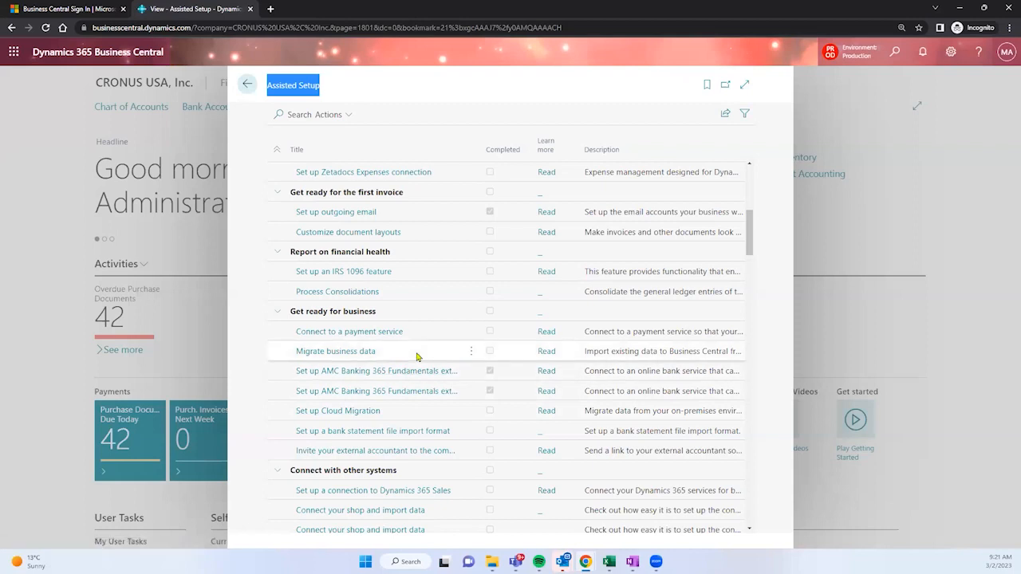
pyautogui.click(361, 355)
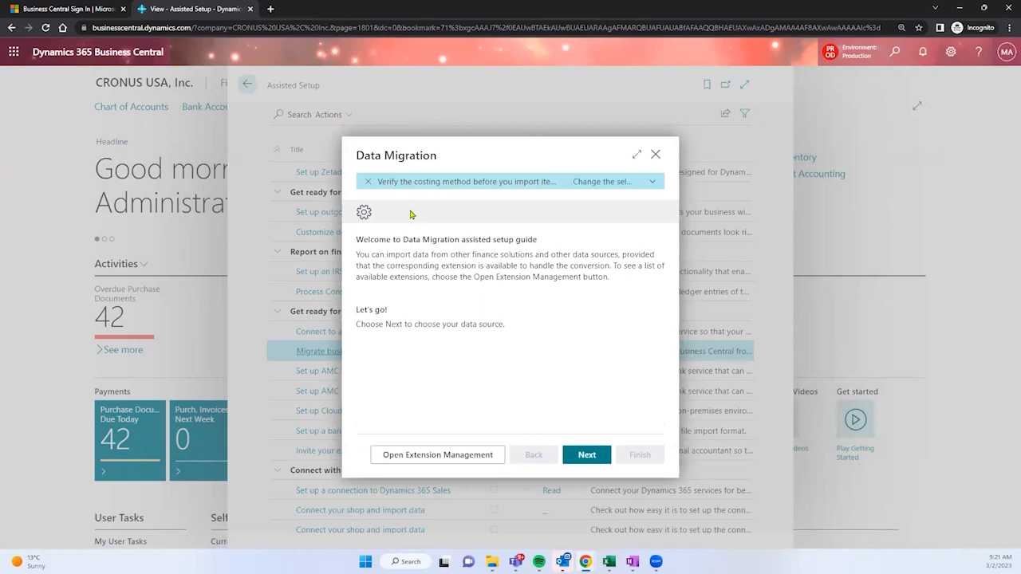
pyautogui.moveTo(354, 155); pyautogui.dragTo(438, 163)
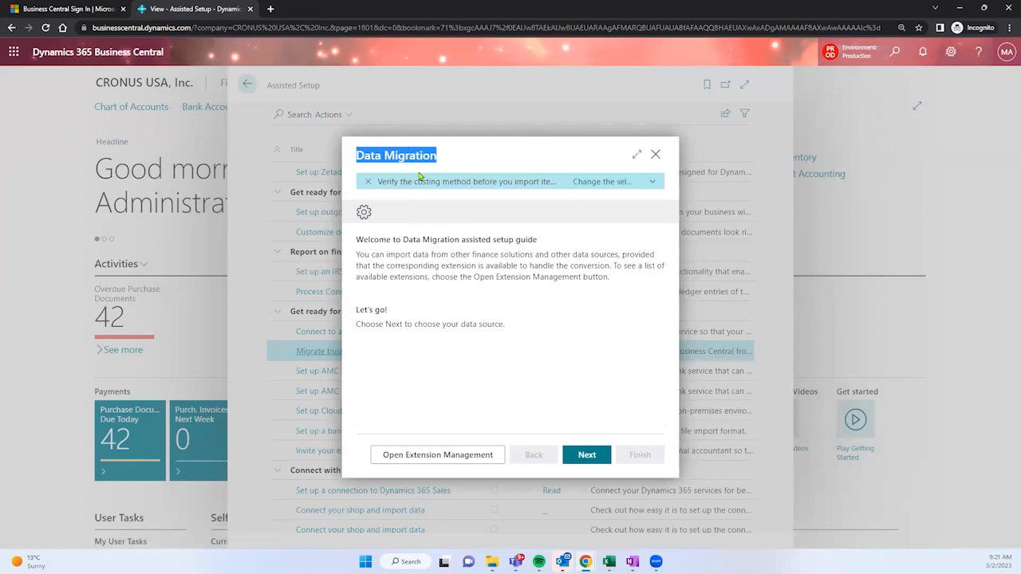
pyautogui.click(368, 182)
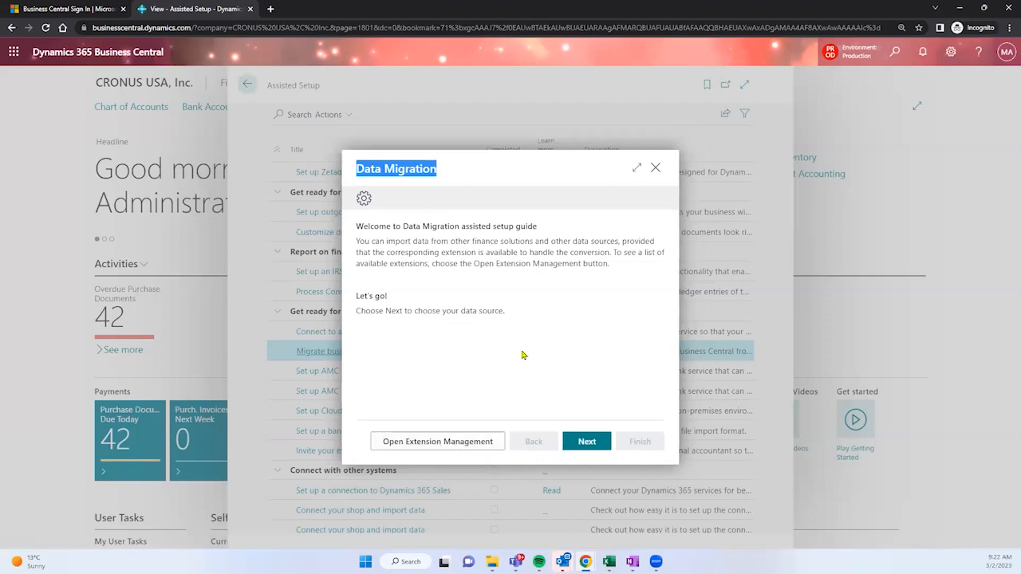
# Compare the available data migrators, choose Import from Excel as the data source, and continue to the migration instructions
pyautogui.click(595, 443)
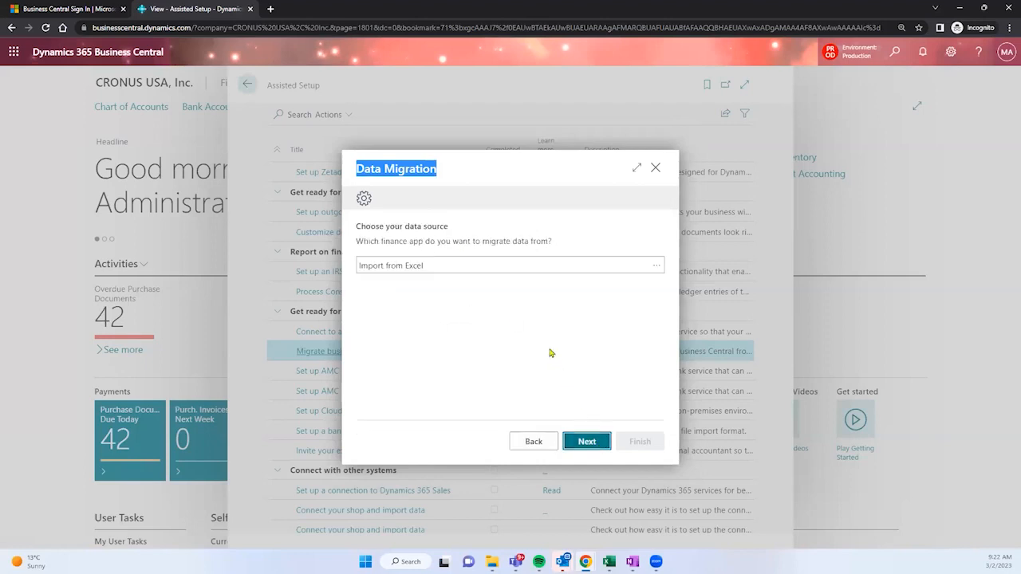
pyautogui.click(528, 268)
pyautogui.click(656, 265)
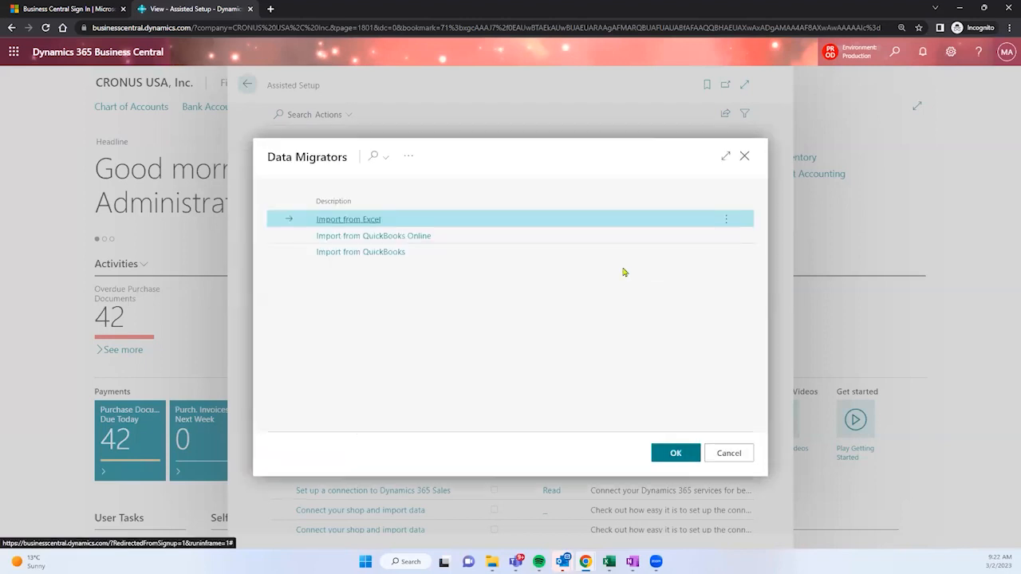
pyautogui.click(479, 255)
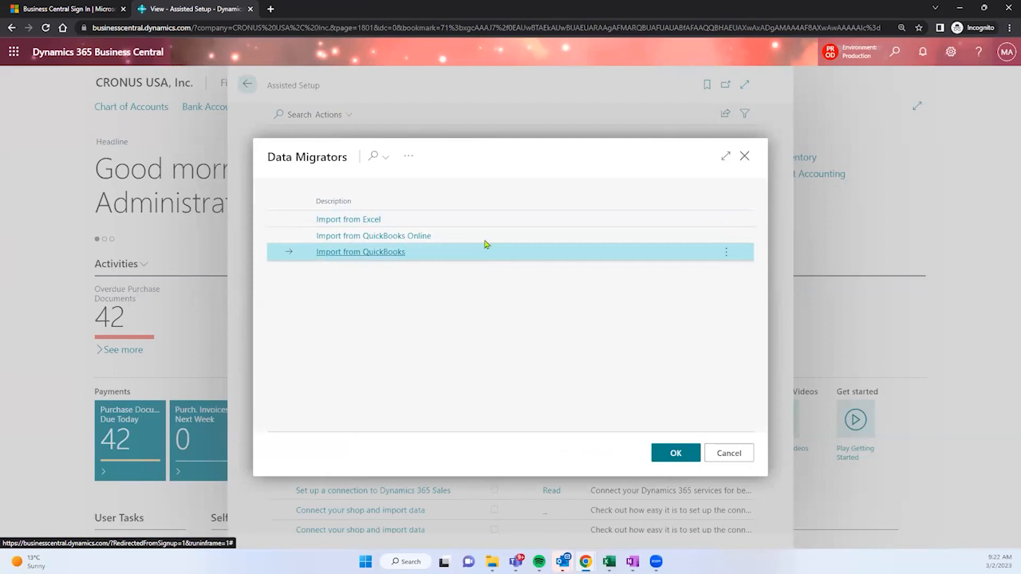
pyautogui.click(488, 225)
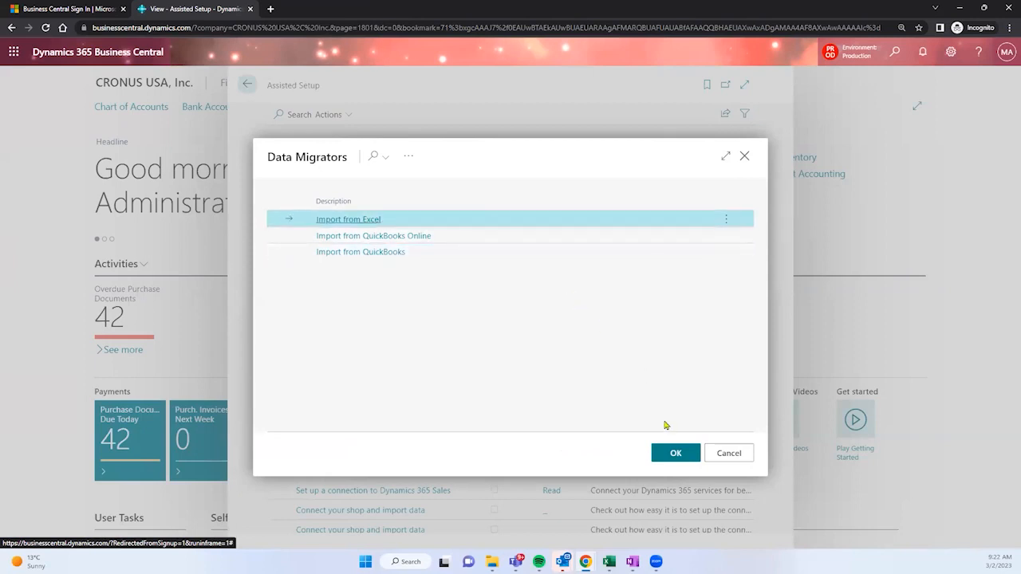
pyautogui.click(660, 459)
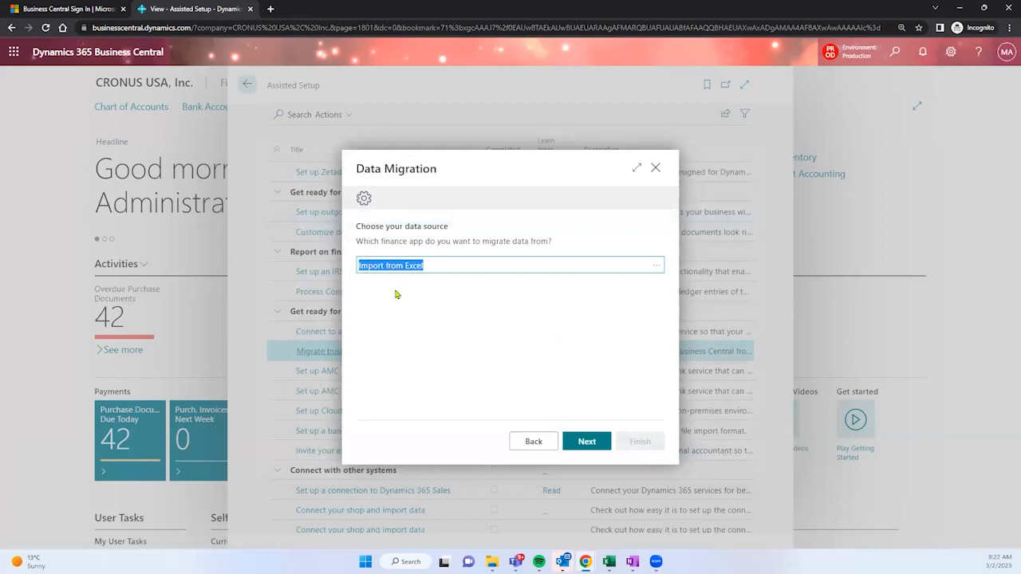
pyautogui.click(587, 441)
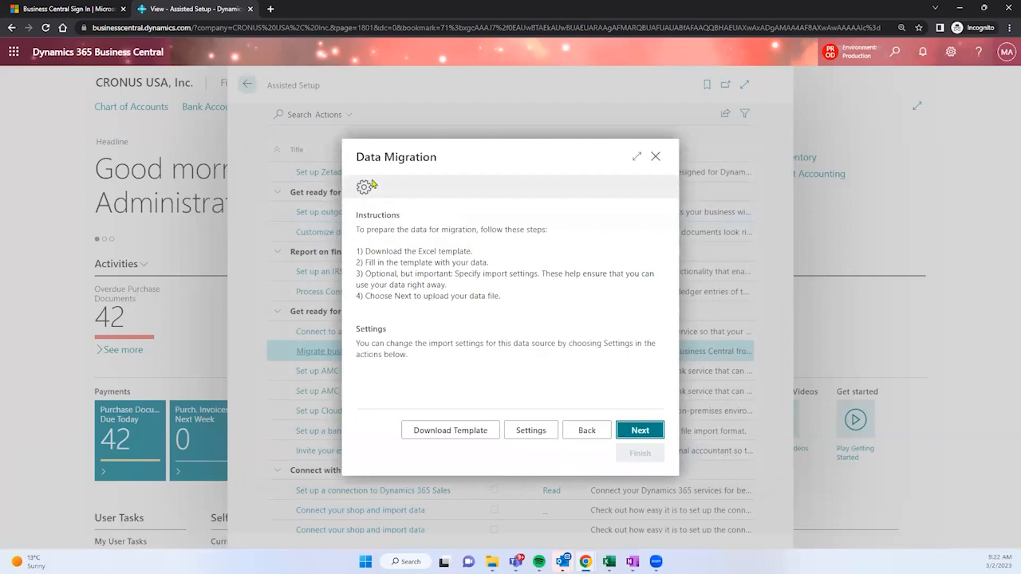
# Read through the four data migration instructions, from downloading the Excel template to uploading the data file
pyautogui.moveTo(364, 159); pyautogui.dragTo(440, 165)
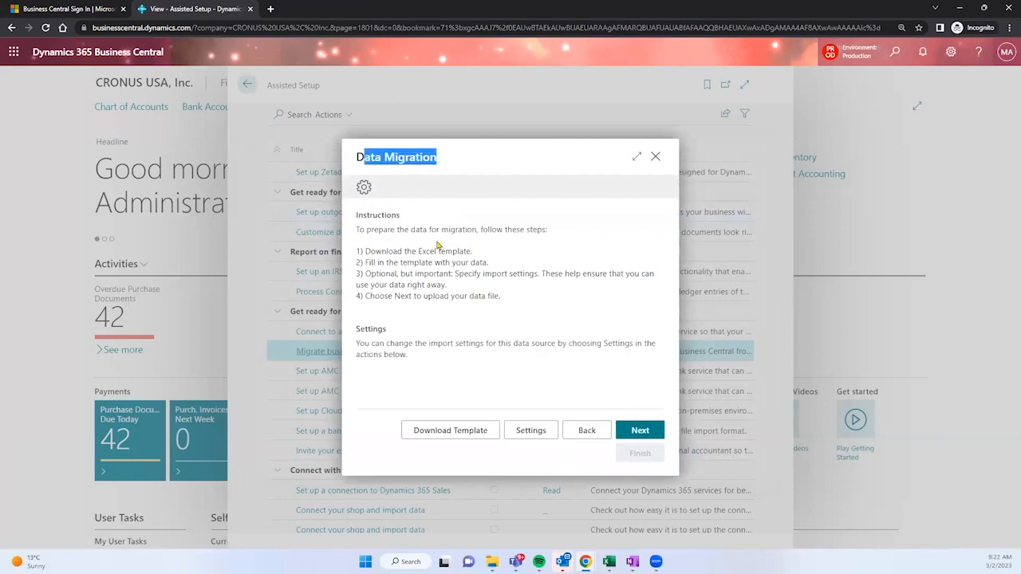
pyautogui.moveTo(365, 251); pyautogui.dragTo(477, 254)
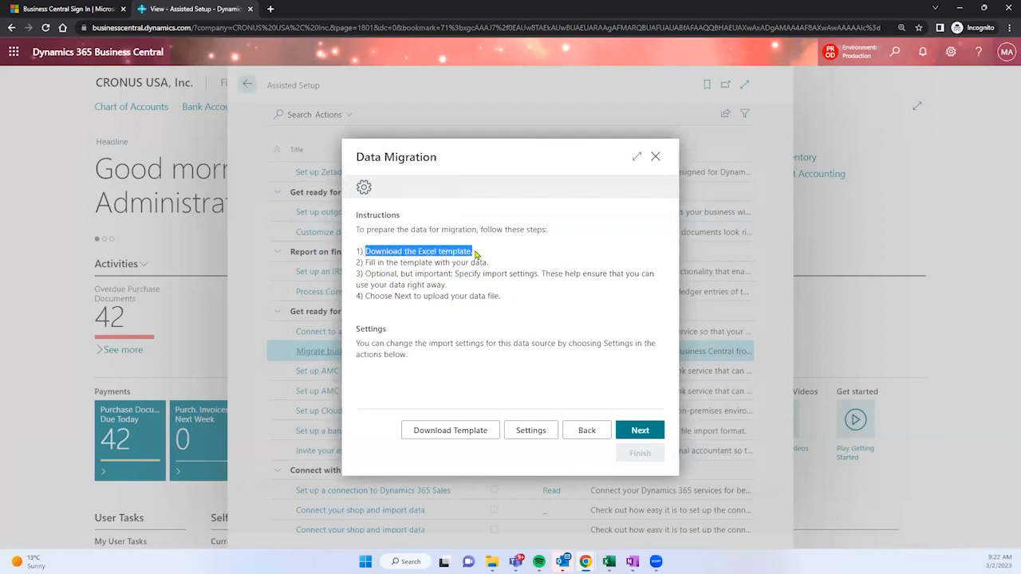
pyautogui.moveTo(488, 263); pyautogui.dragTo(364, 264)
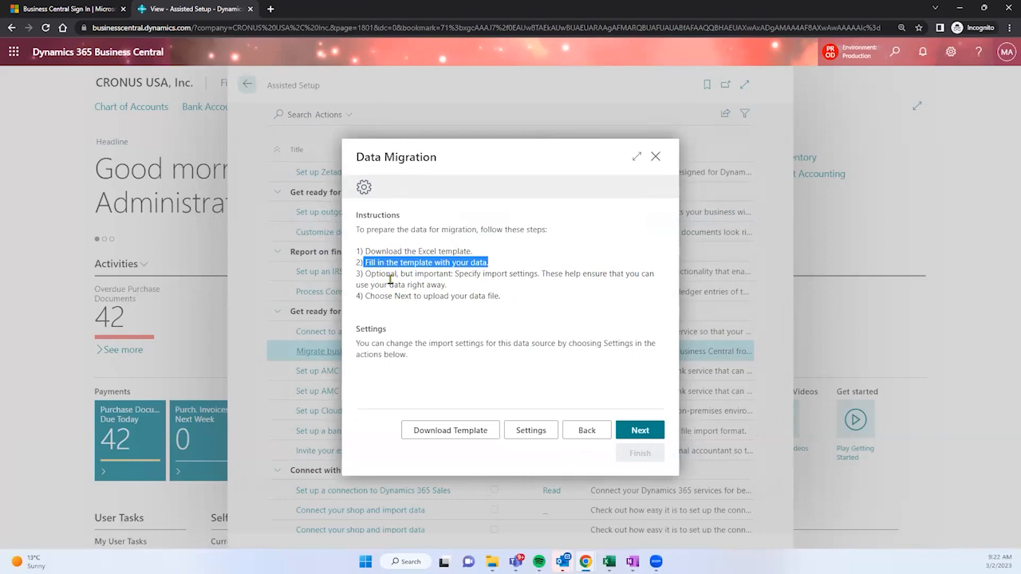
pyautogui.moveTo(429, 273); pyautogui.dragTo(549, 285)
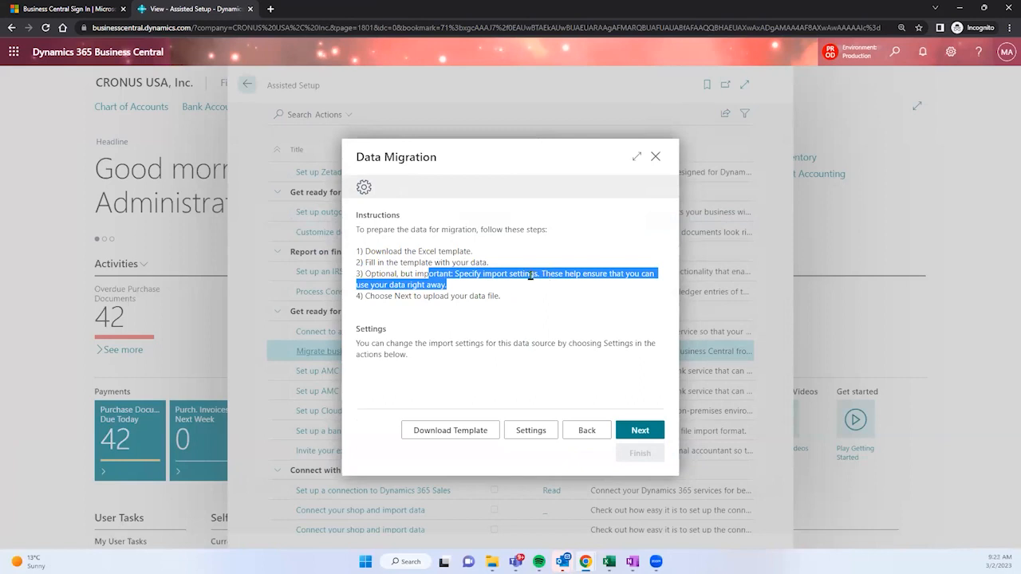
pyautogui.moveTo(366, 297); pyautogui.dragTo(507, 298)
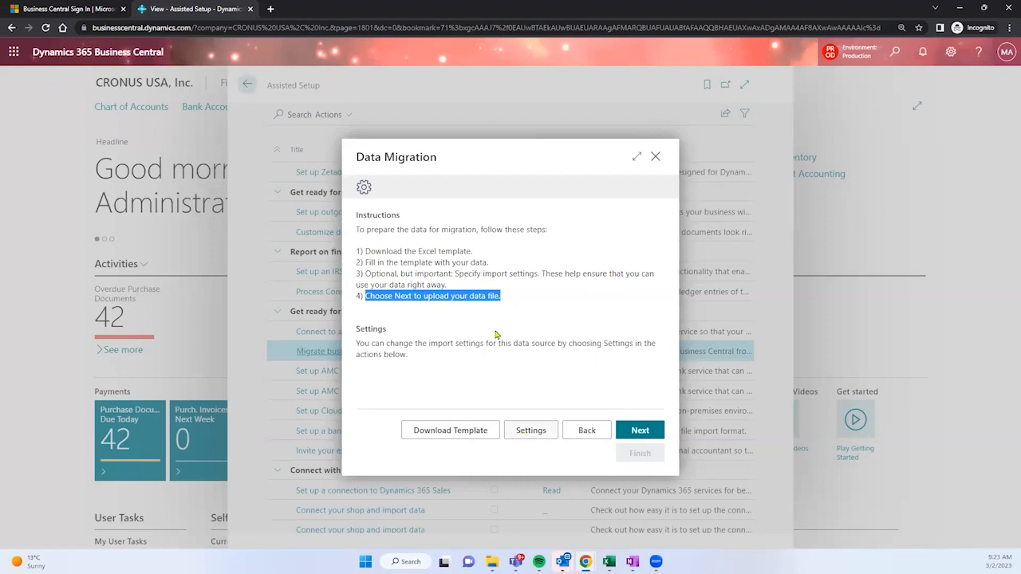
# Open the data migration settings, check what the default template fields mean, and choose VEND000001 (Vendor DOMESTIC) as the default vendor template
pyautogui.click(530, 434)
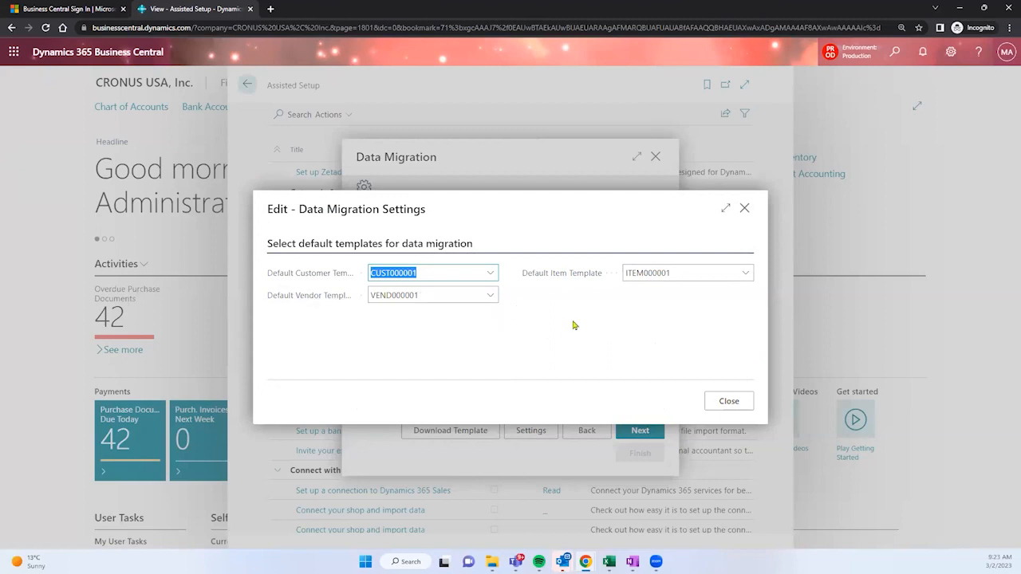
pyautogui.moveTo(582, 278)
pyautogui.moveTo(320, 299)
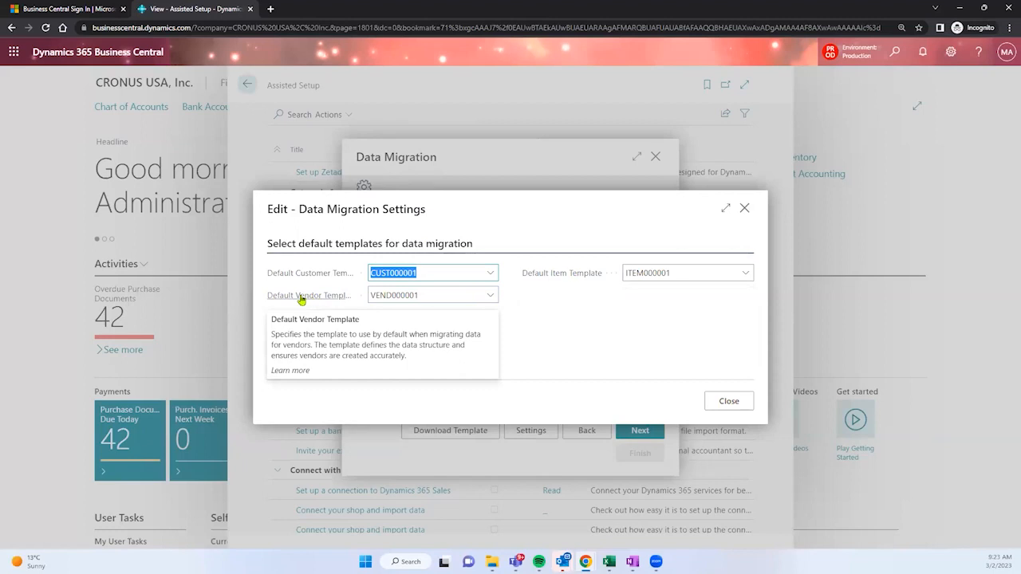
pyautogui.click(467, 295)
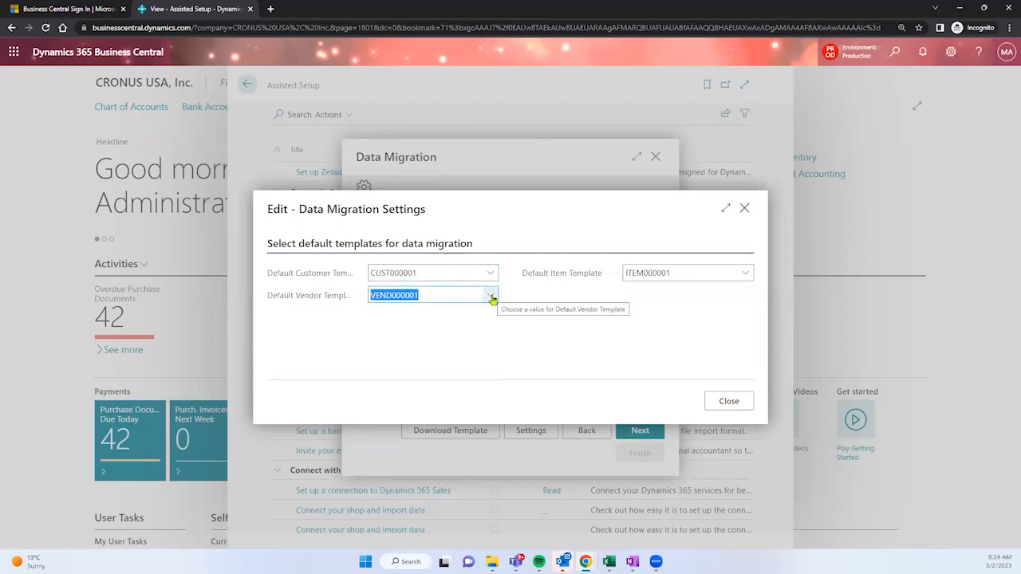
pyautogui.click(491, 296)
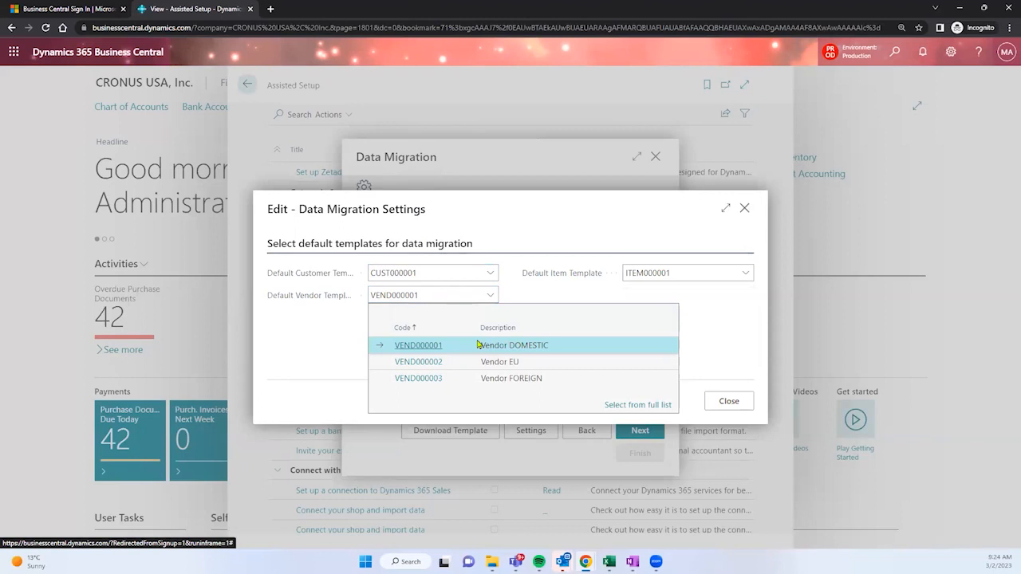
pyautogui.click(457, 348)
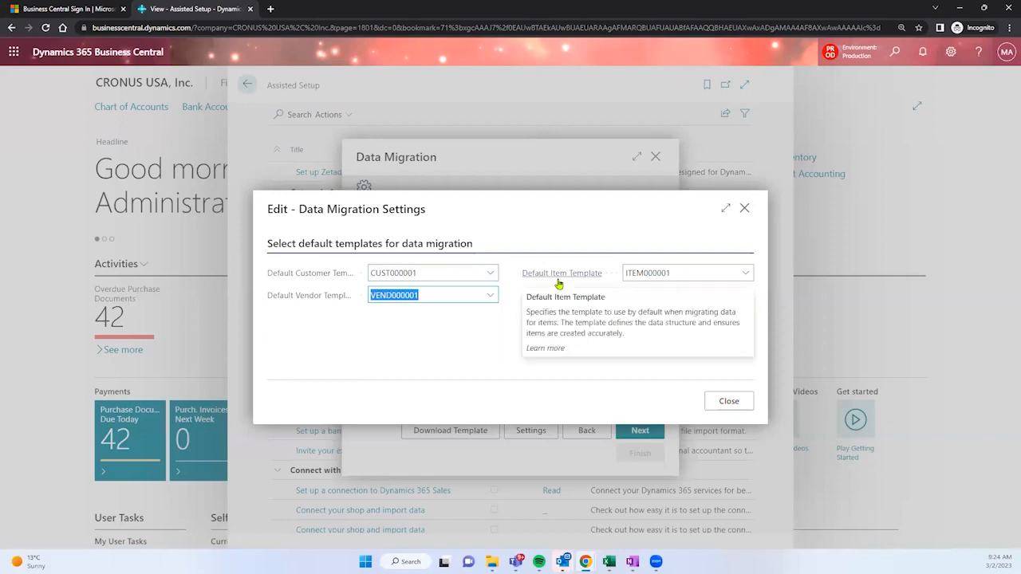
# Review the list of available default vendor templates in the migration settings, and close it without picking another one
pyautogui.click(674, 280)
pyautogui.click(454, 297)
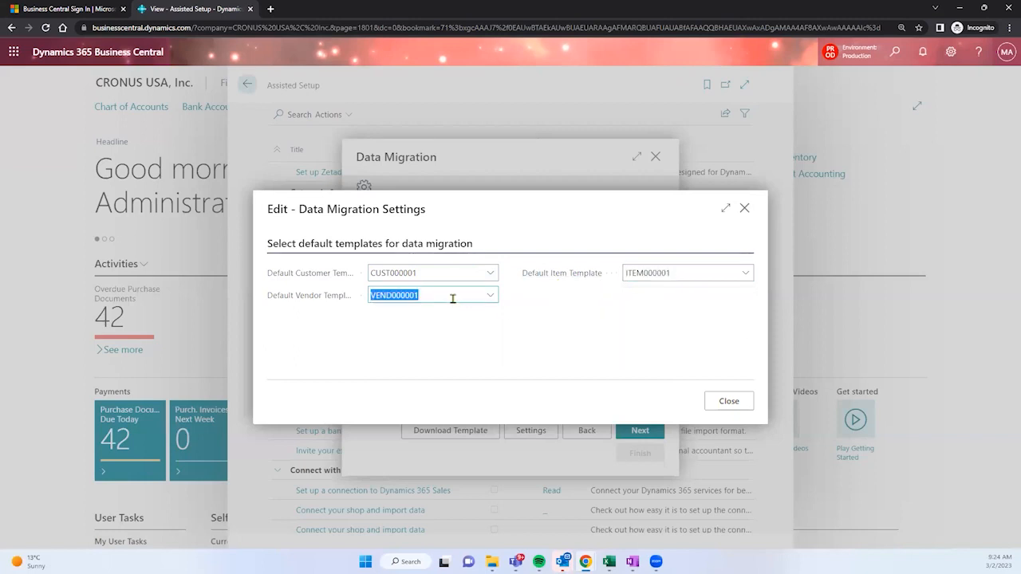
pyautogui.click(490, 295)
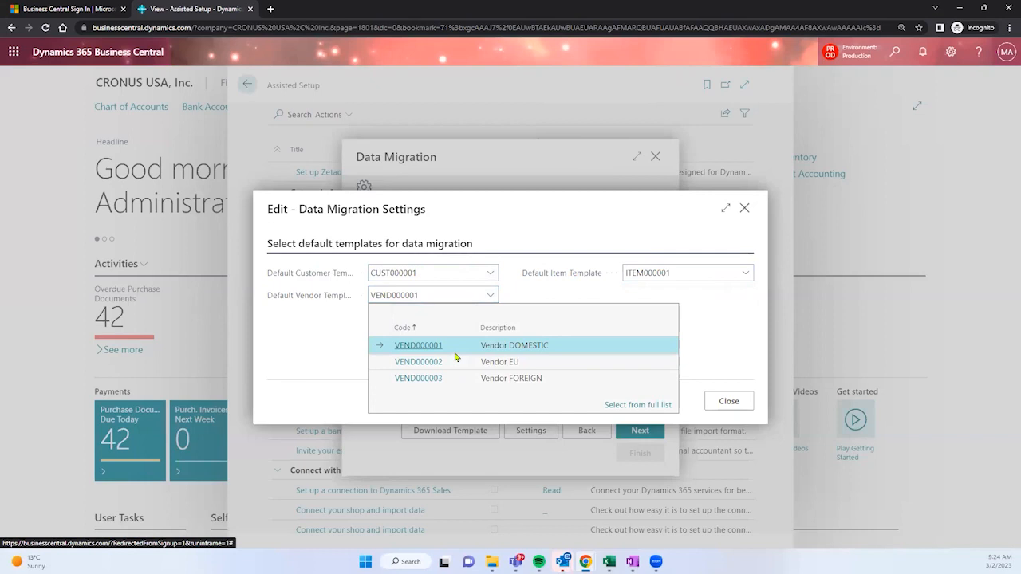
pyautogui.click(542, 224)
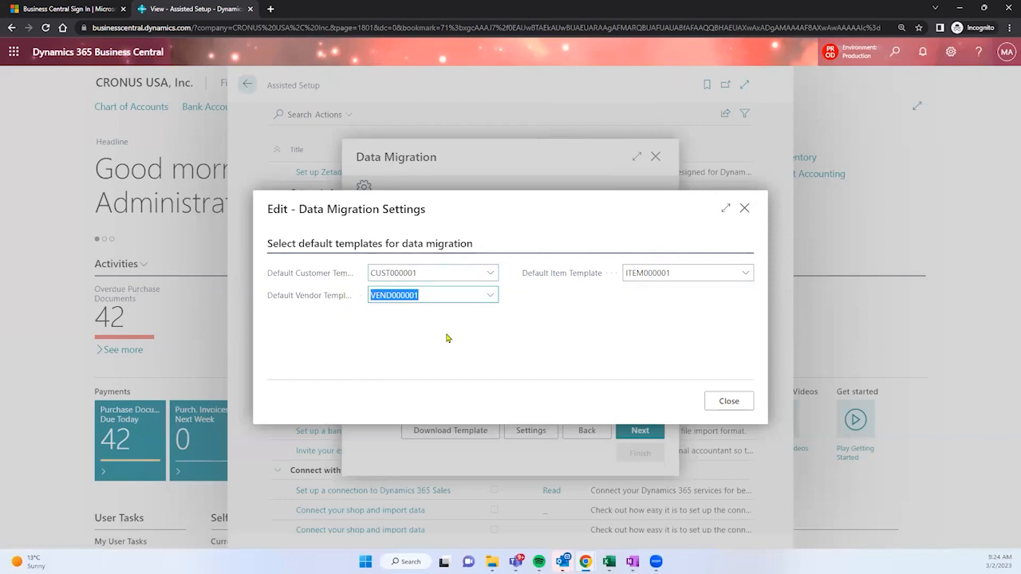
# Set the default vendor template to VEND000003 (Vendor FOREIGN) in the data migration settings
pyautogui.click(489, 295)
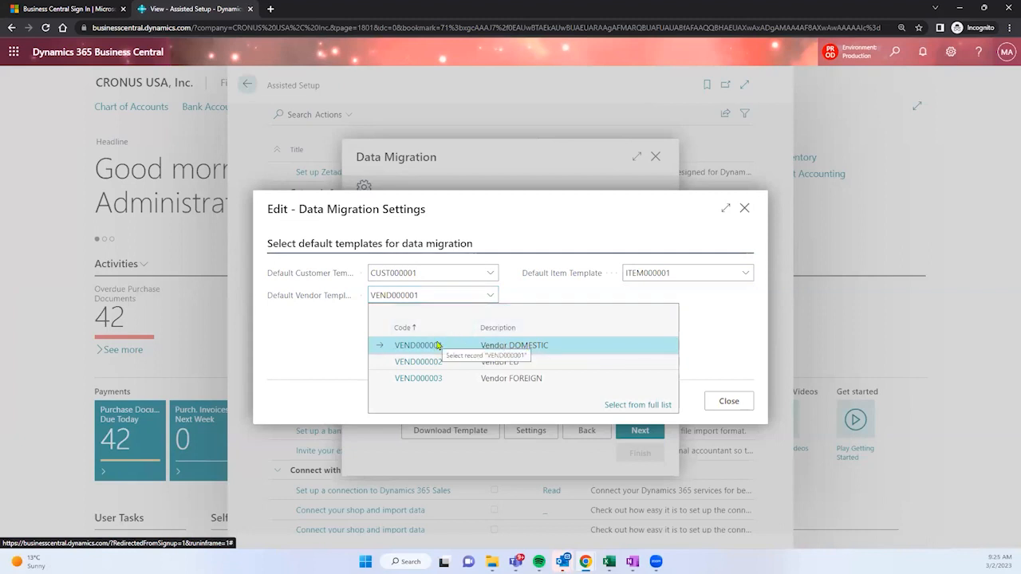
pyautogui.click(456, 379)
pyautogui.moveTo(359, 207); pyautogui.dragTo(436, 216)
pyautogui.moveTo(300, 208); pyautogui.dragTo(429, 212)
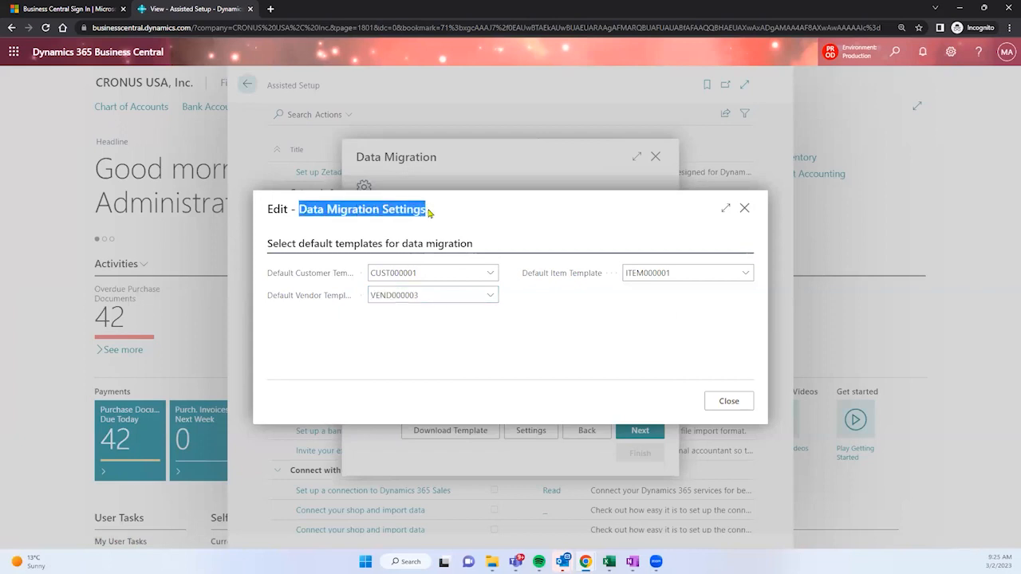
# Set the default vendor template back to VEND000001 (Vendor DOMESTIC) and close the data migration settings
pyautogui.click(427, 296)
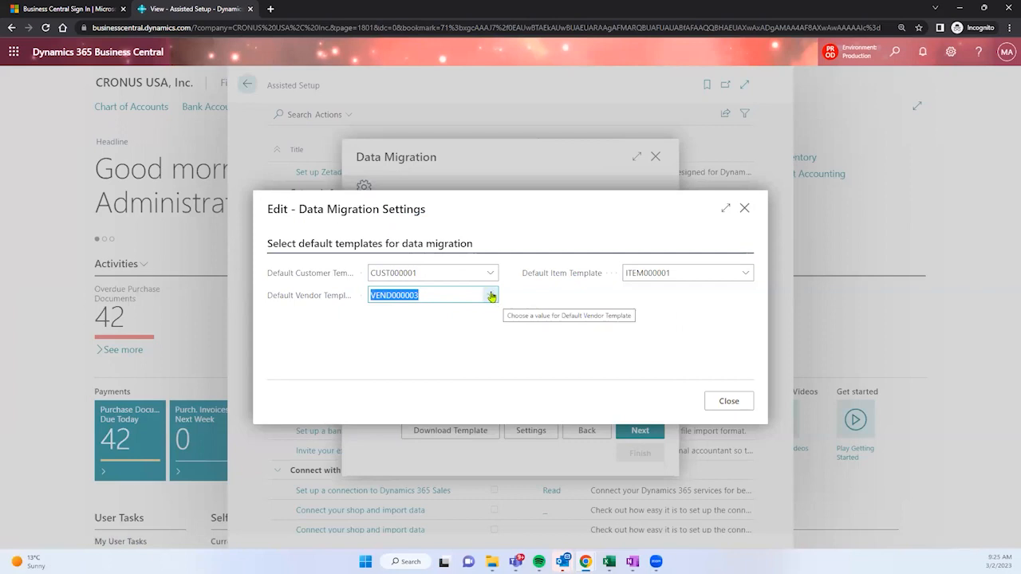
pyautogui.click(491, 295)
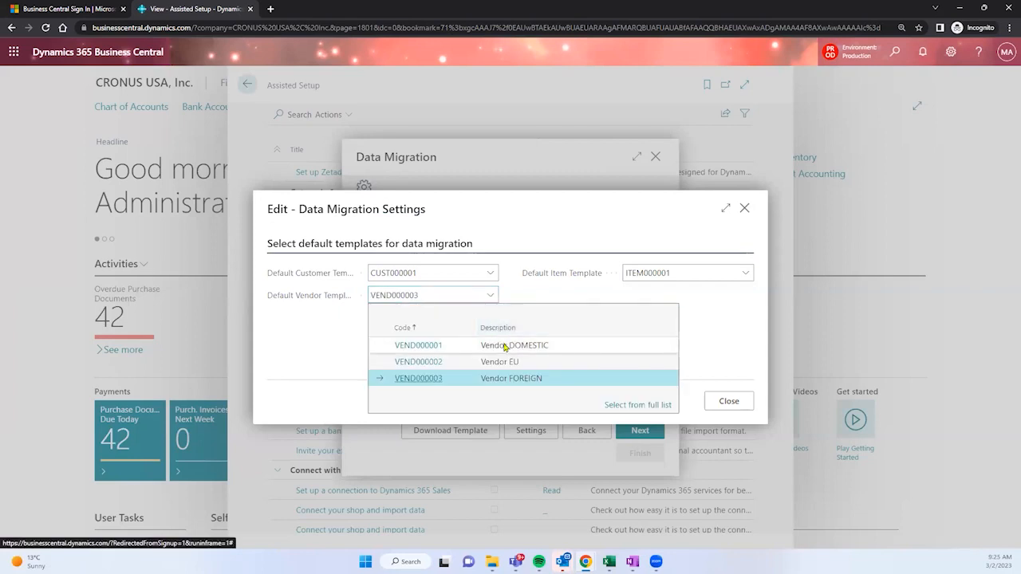
pyautogui.click(505, 345)
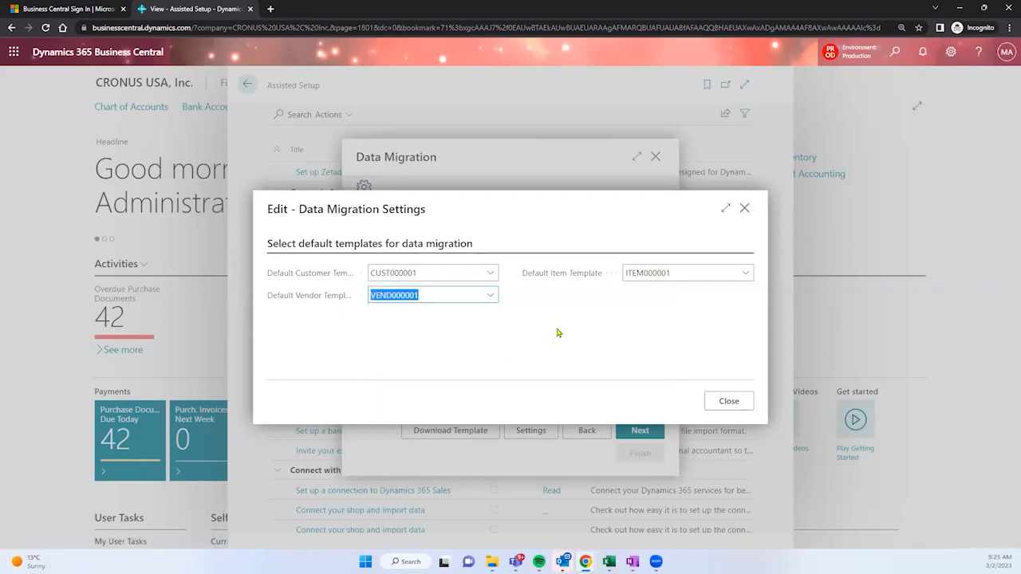
pyautogui.click(729, 402)
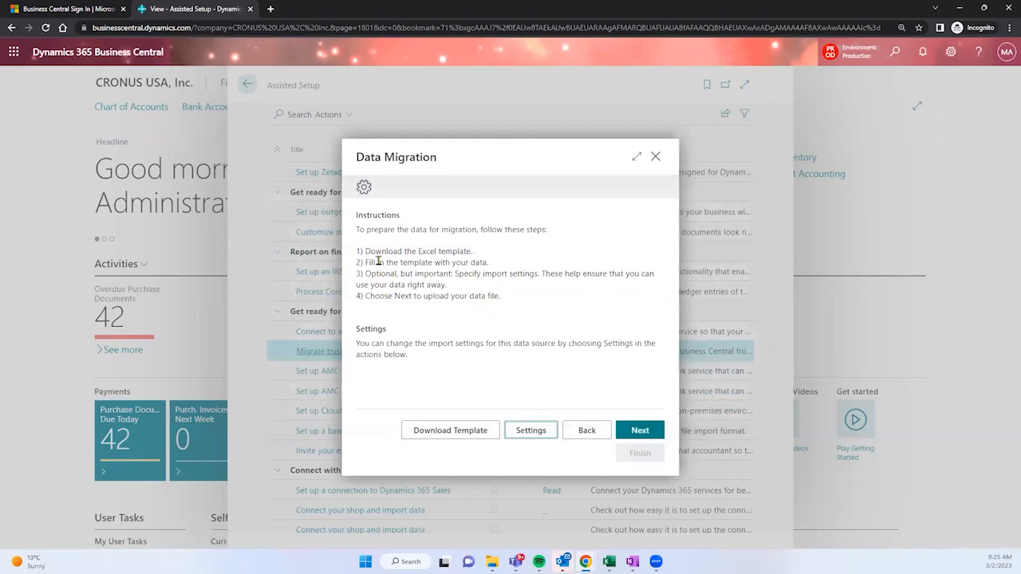
# Reread the instruction about specifying import settings, and download the Excel template for the migration
pyautogui.moveTo(393, 285); pyautogui.dragTo(461, 264)
pyautogui.click(533, 275)
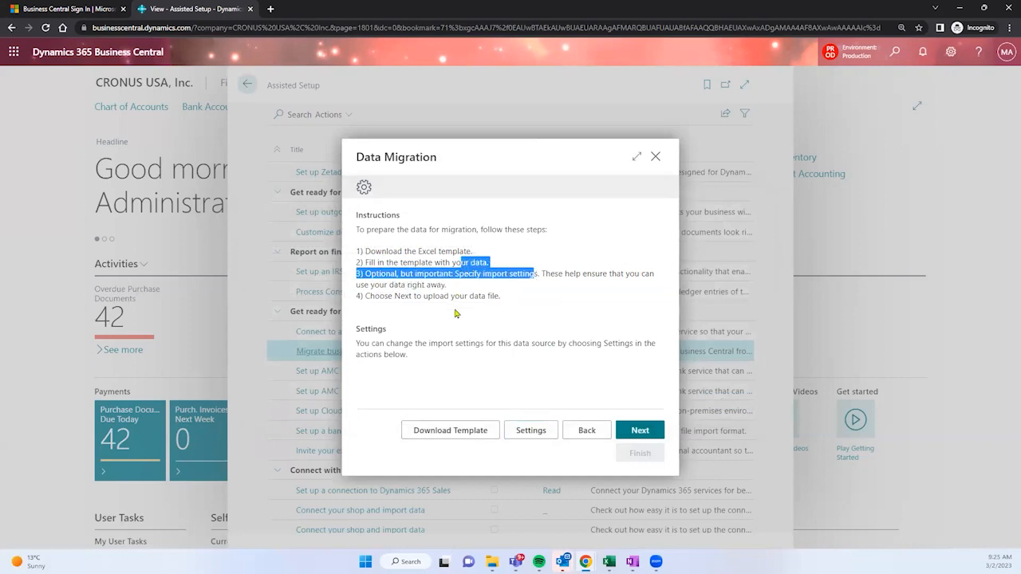
pyautogui.click(441, 433)
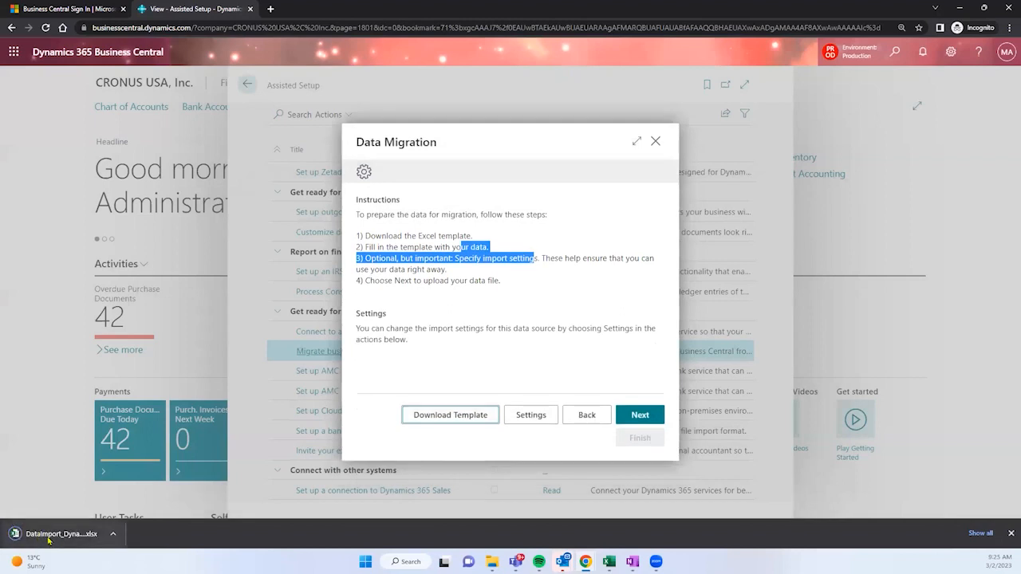
# Open the downloaded DataImport workbook in Excel, and enable editing in a maximized window
pyautogui.click(48, 540)
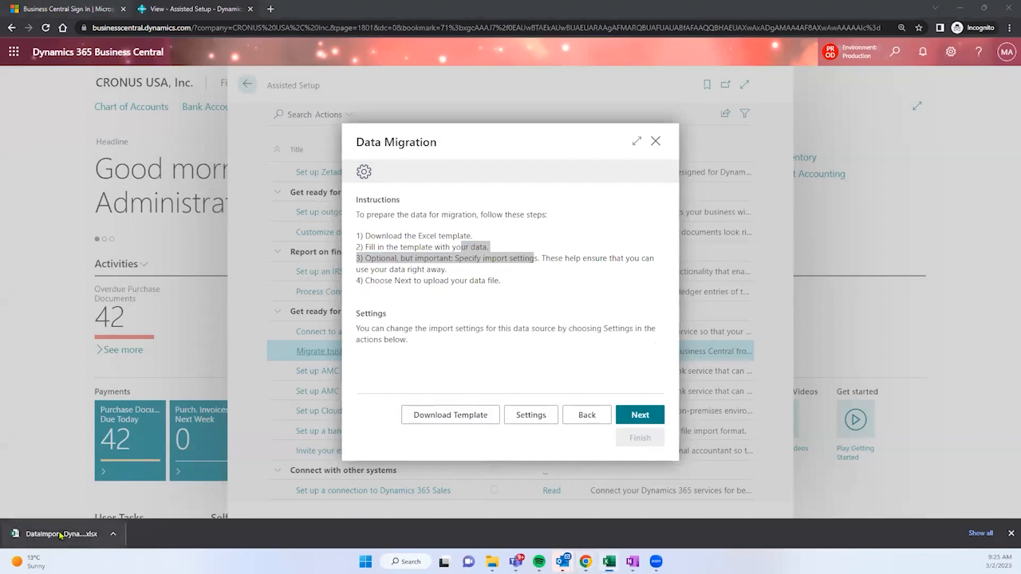
pyautogui.click(61, 535)
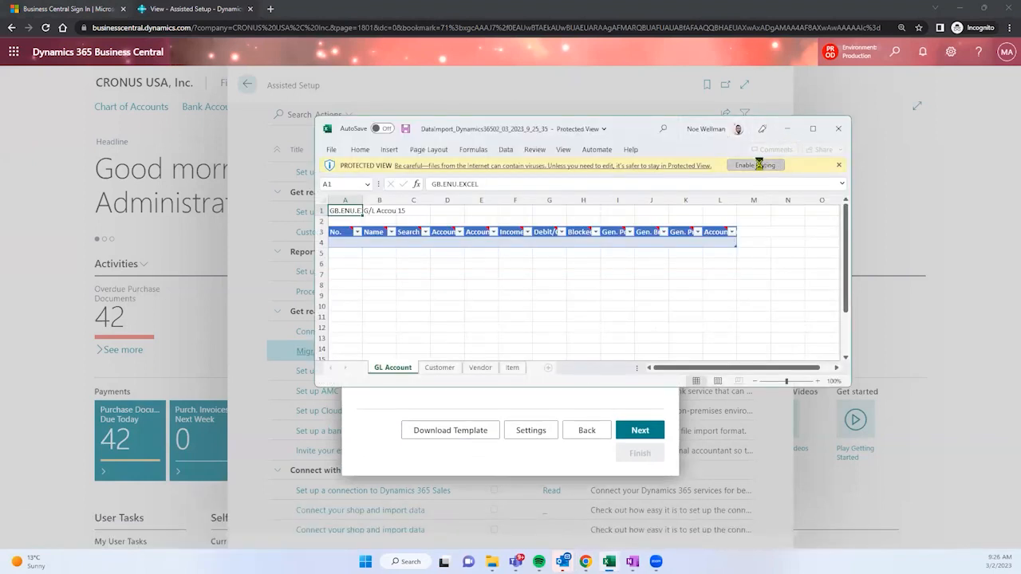
pyautogui.click(760, 164)
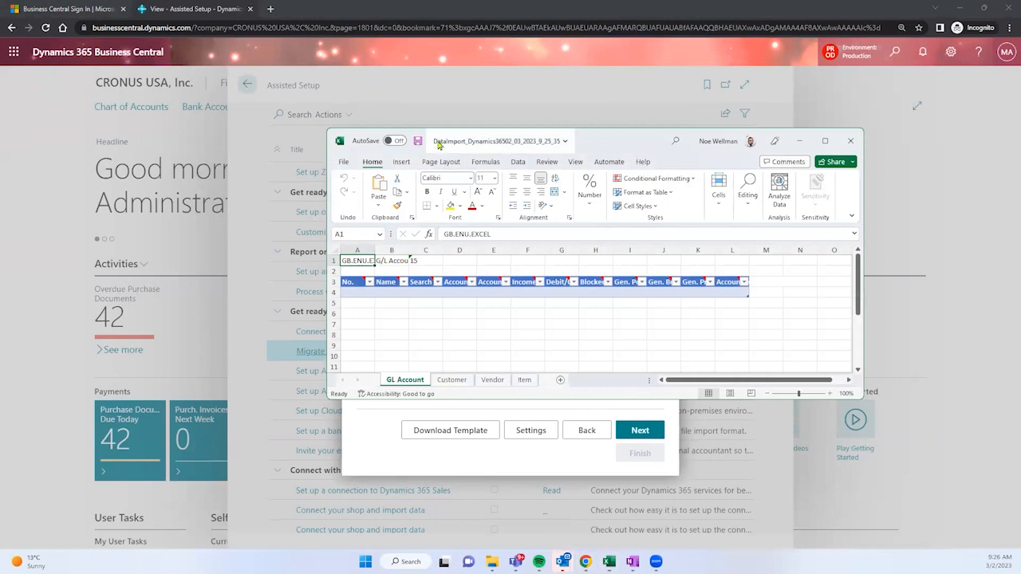
pyautogui.doubleClick(643, 149)
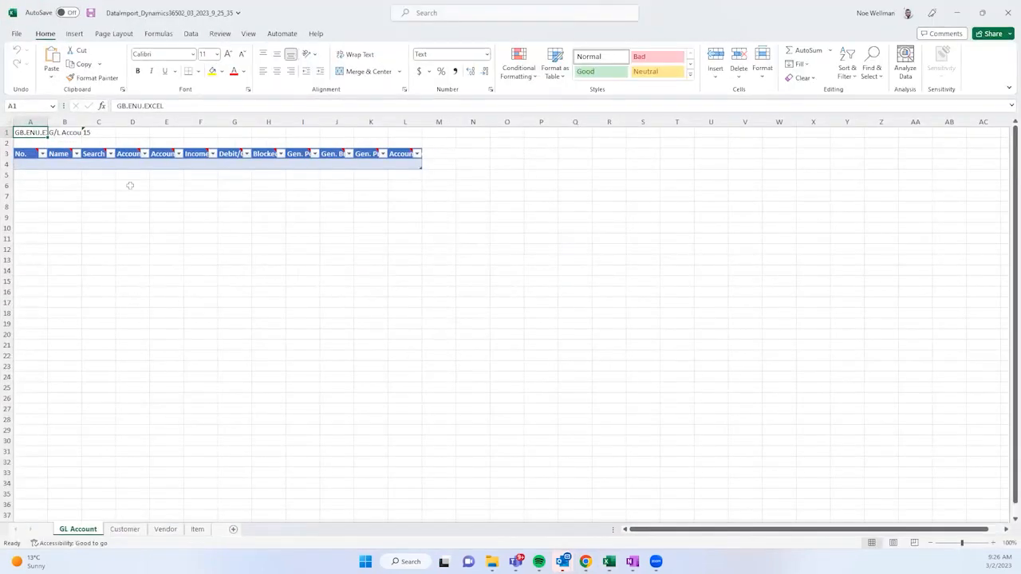
# Fit all column widths on the GL Account sheet to their contents, and look over the Customer and Vendor sheets
pyautogui.click(7, 123)
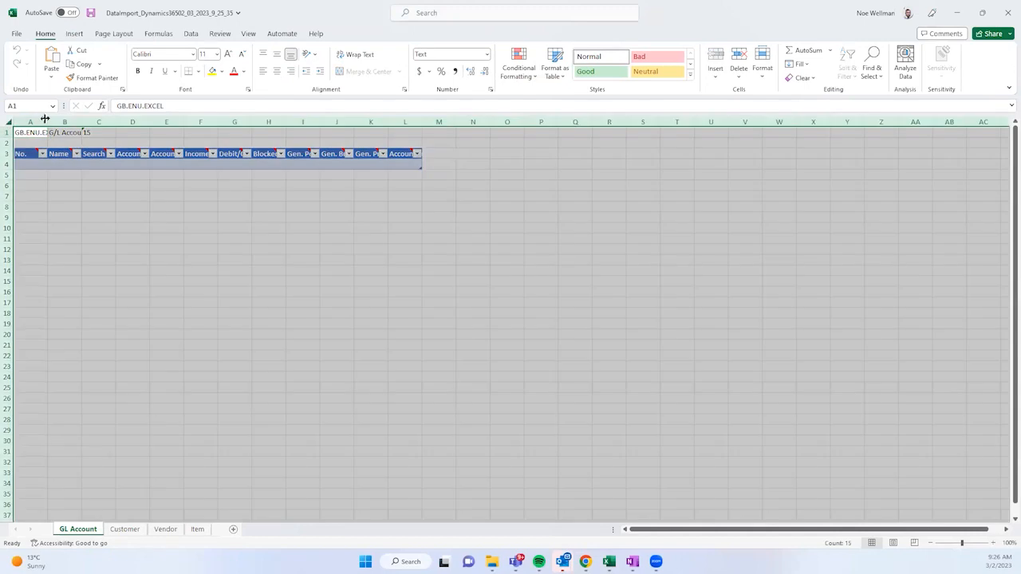
pyautogui.doubleClick(46, 121)
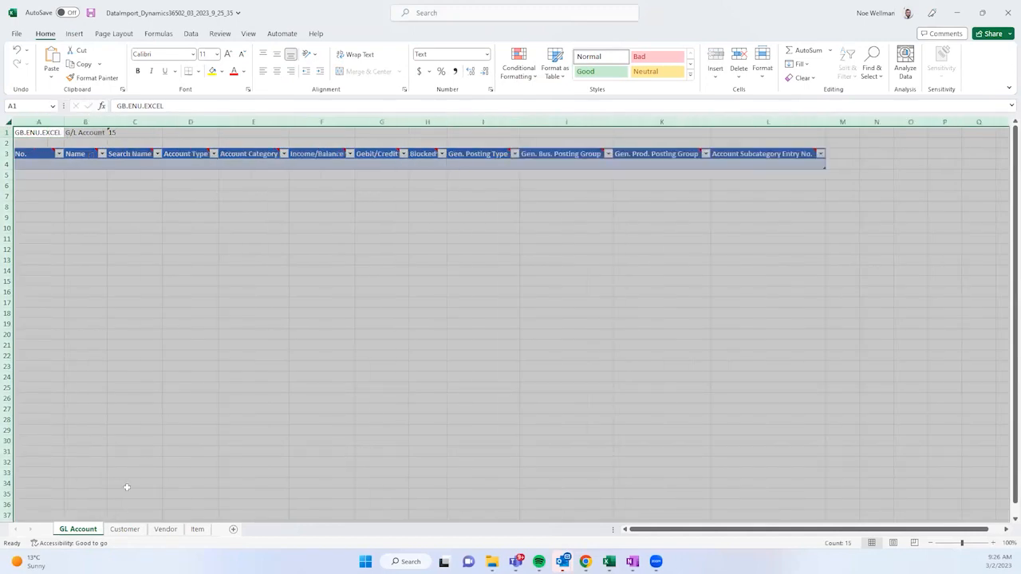
pyautogui.click(124, 531)
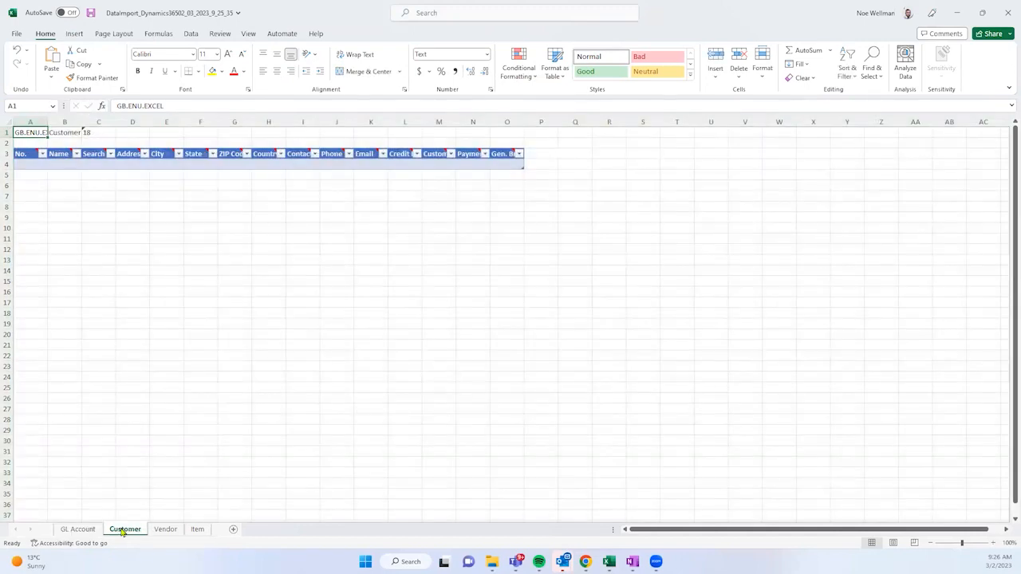
pyautogui.click(164, 531)
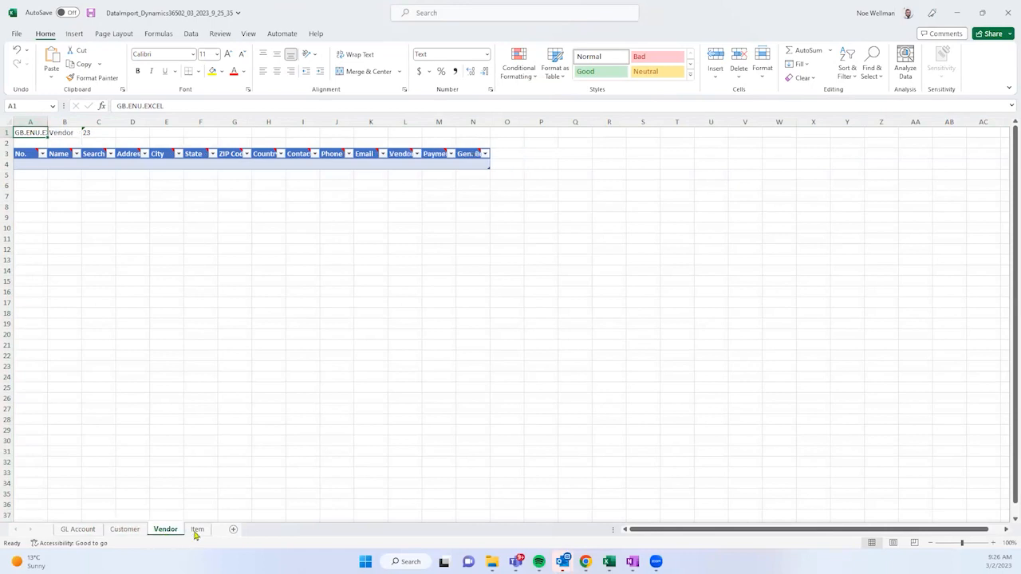
# Fit all column widths on the Item sheet to their contents so the full field headings can be read
pyautogui.click(196, 532)
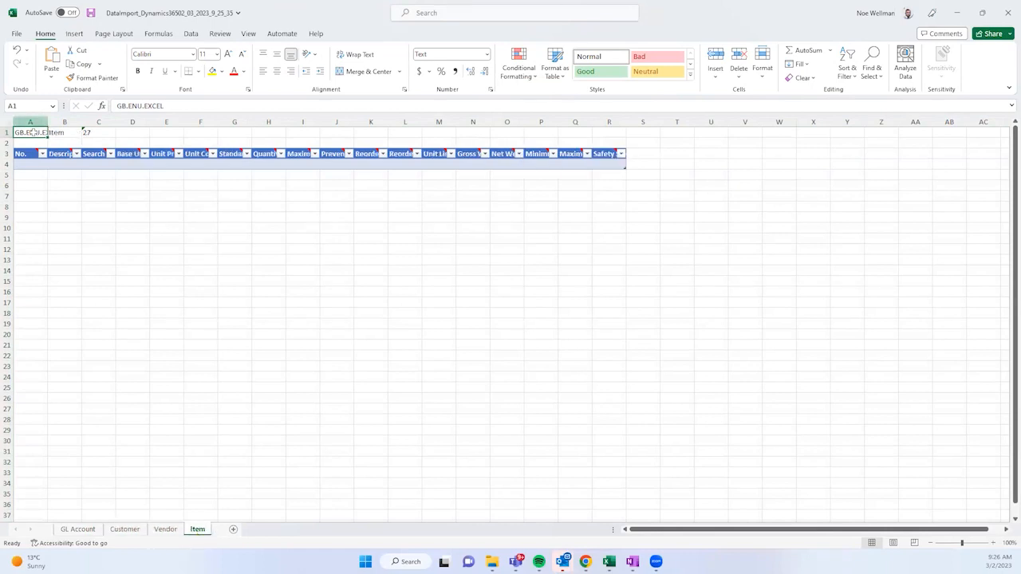
pyautogui.click(8, 122)
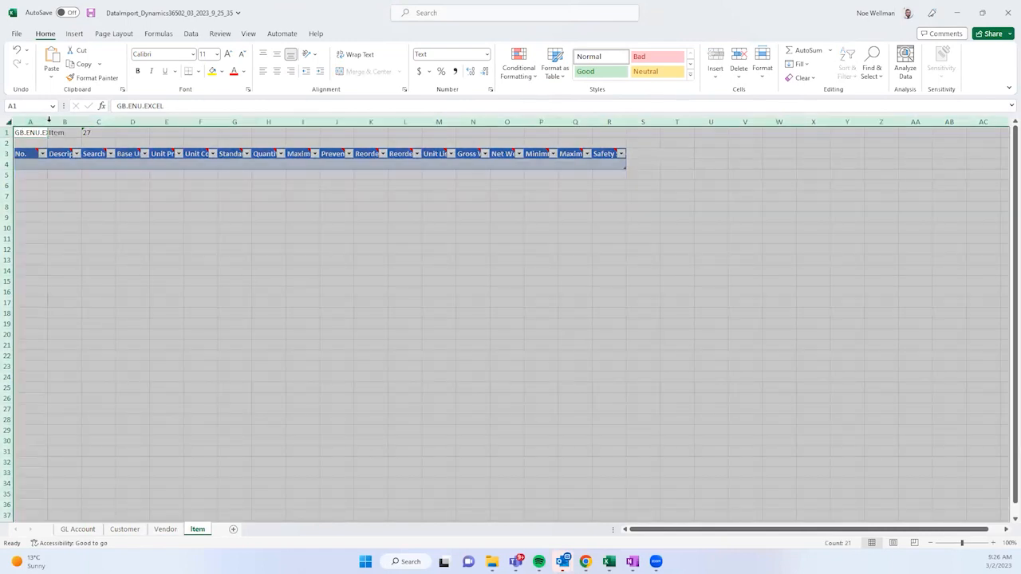
pyautogui.doubleClick(48, 122)
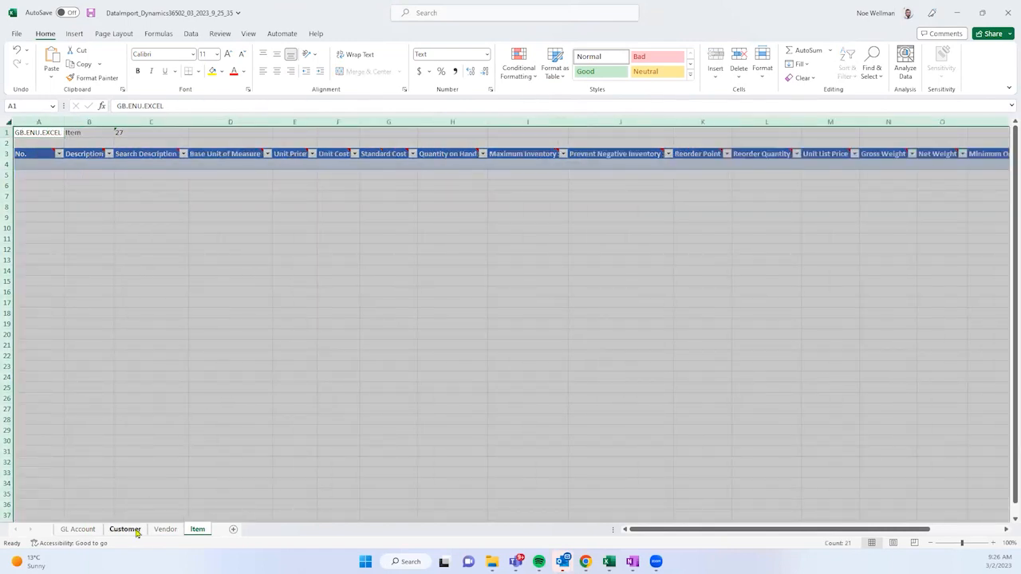
# Fit all column widths on the Vendor sheet to their contents, and select the first empty No. cell, A4
pyautogui.click(165, 530)
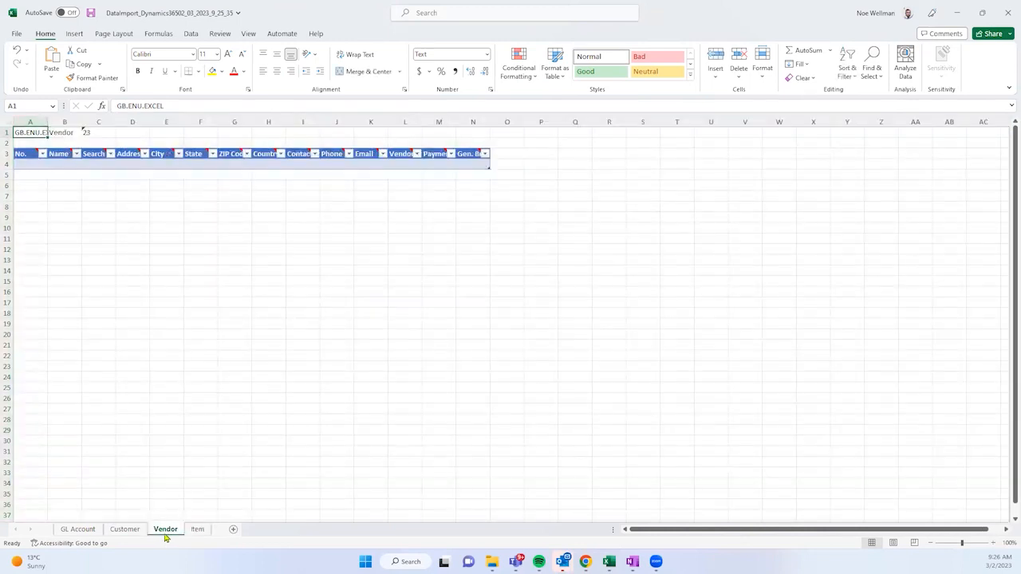
pyautogui.click(7, 122)
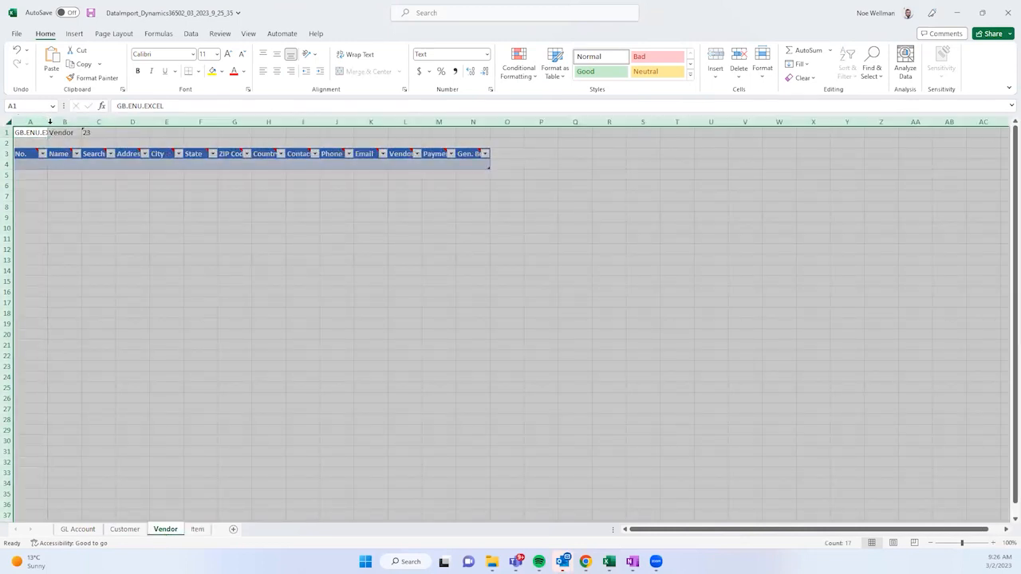
pyautogui.doubleClick(48, 122)
pyautogui.click(46, 164)
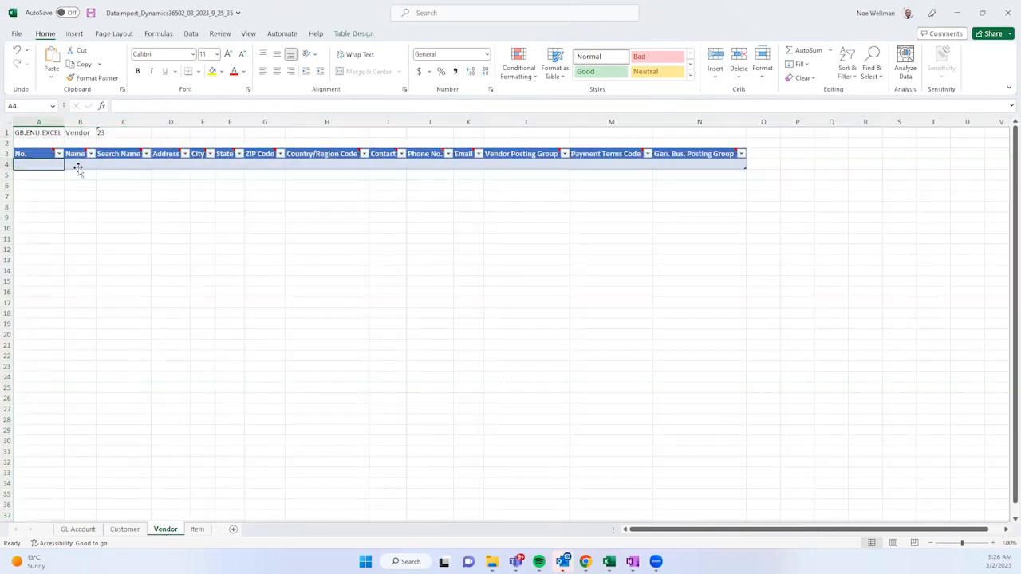
# In row 4 of the Vendor sheet, enter No. V00001, name OPTIMUS and search name OPT
pyautogui.click(86, 165)
pyautogui.click(51, 164)
pyautogui.write('V00001')
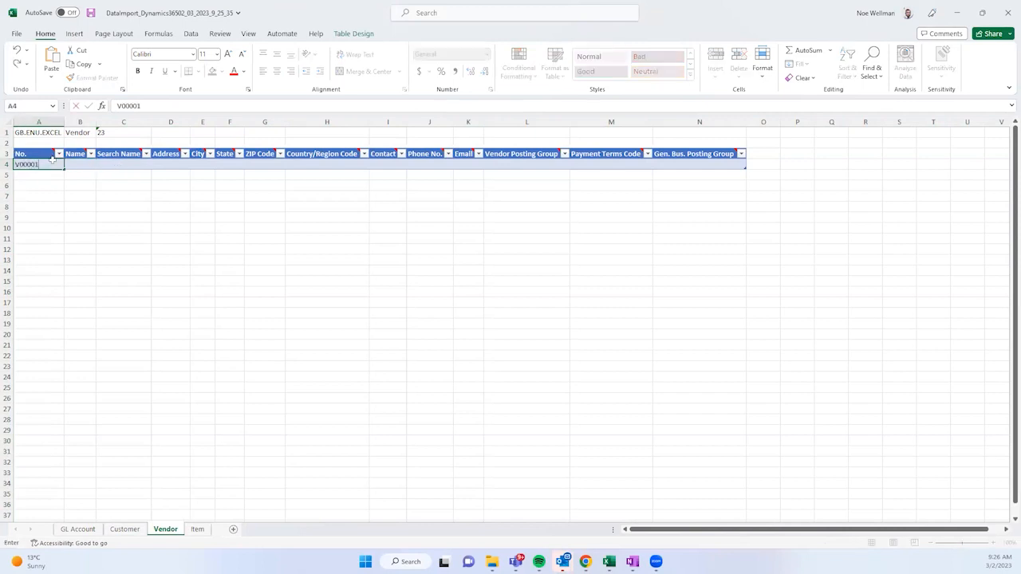
pyautogui.press('Tab')
pyautogui.write('OPTIMUS')
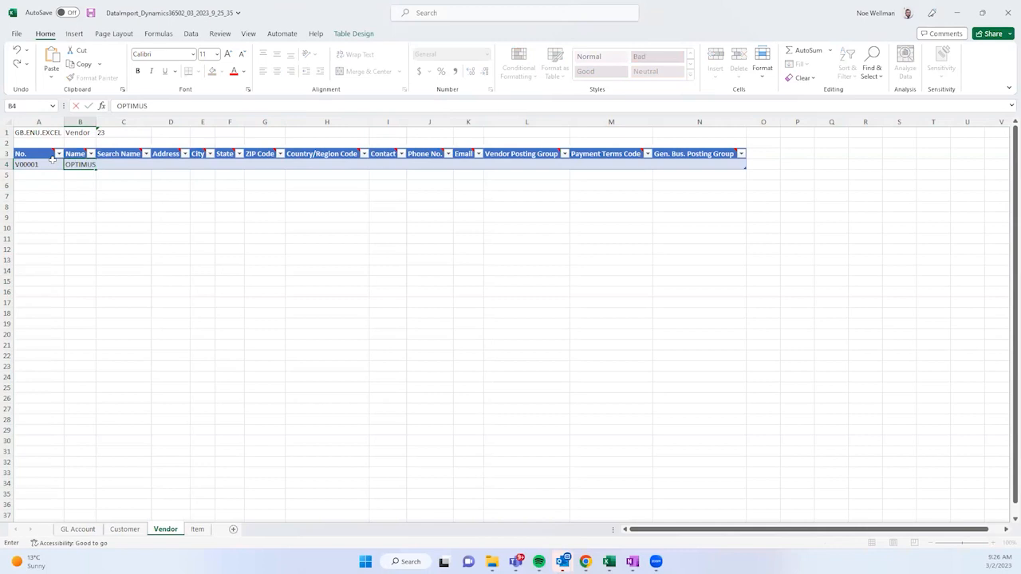
pyautogui.press('Tab')
pyautogui.write('OPT')
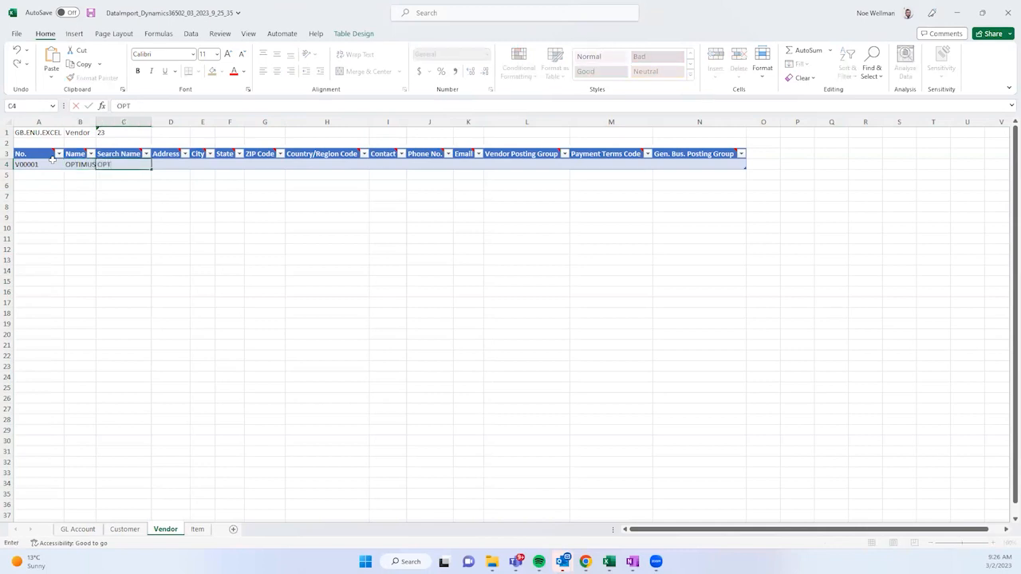
pyautogui.press('Tab')
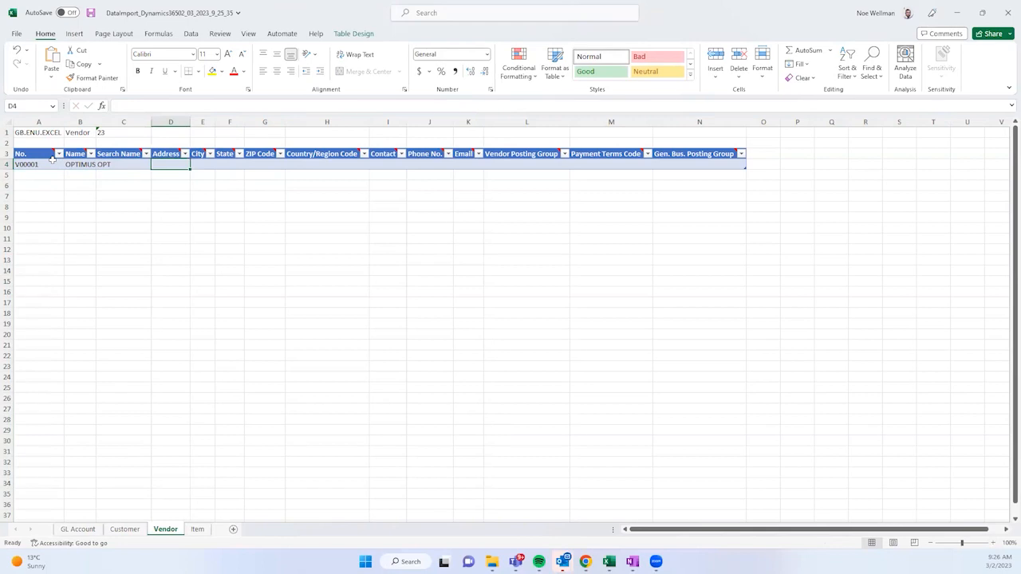
# Enter the street address of vendor OPTIMUS in its Address cell, correcting the misspelled start
pyautogui.write('SEMAS')
pyautogui.press('BackSpace')
pyautogui.press('BackSpace')
pyautogui.press('BackSpace')
pyautogui.press('BackSpace')
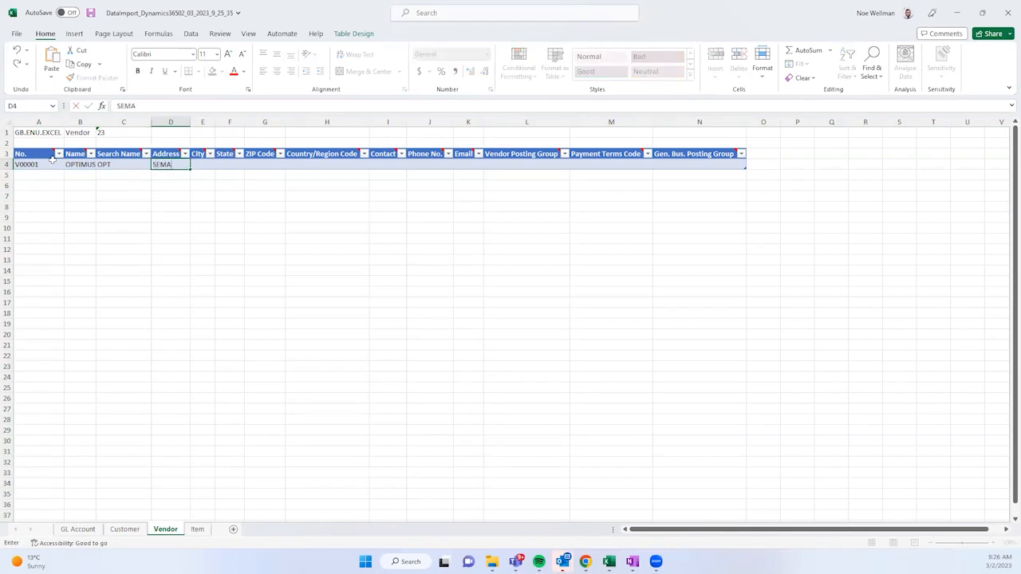
pyautogui.write('ESAME STREET 1')
pyautogui.press('Tab')
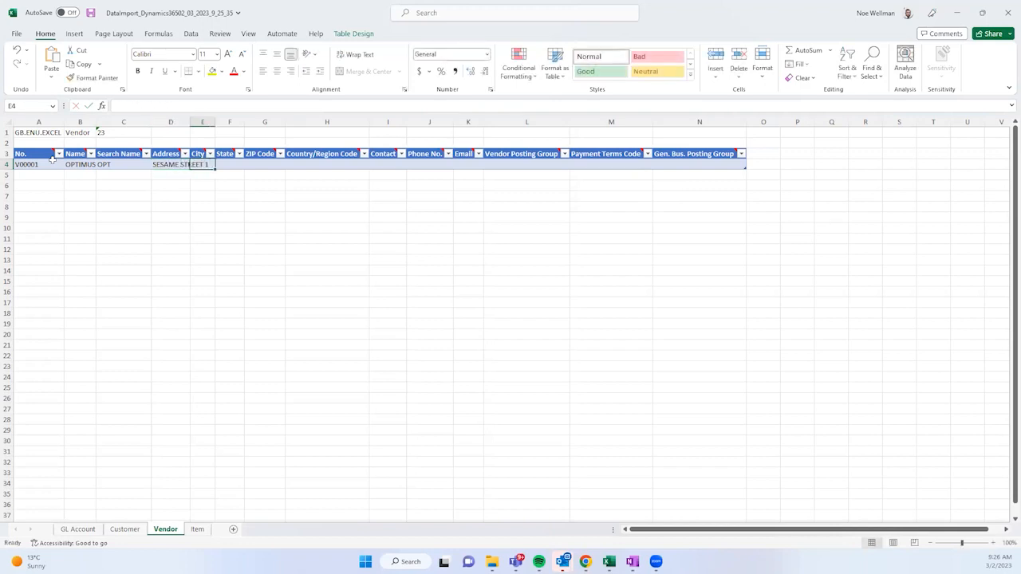
# Fit all column widths on the Vendor sheet to the newly entered vendor data
pyautogui.moveTo(215, 120); pyautogui.dragTo(216, 120)
pyautogui.click(7, 123)
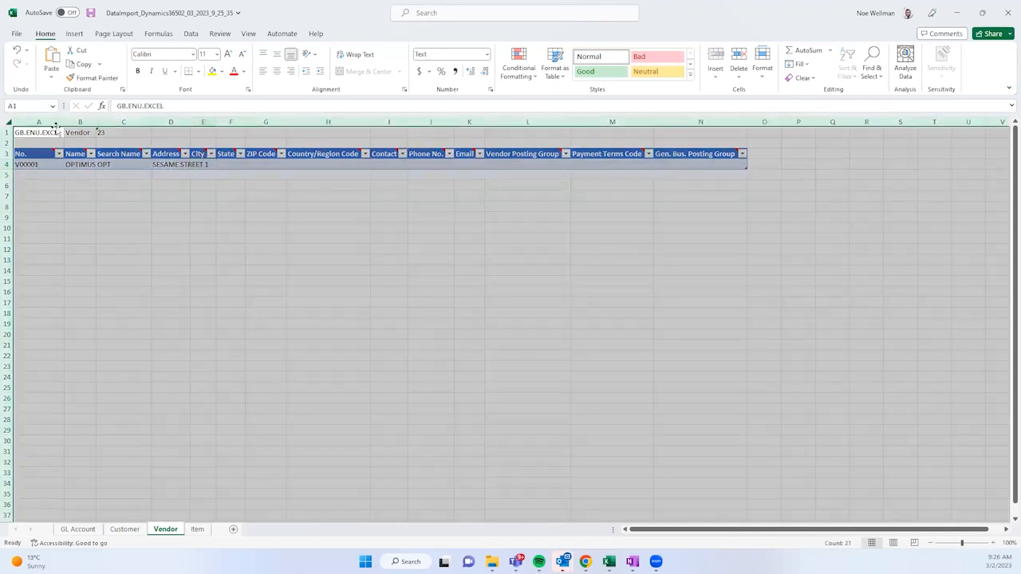
pyautogui.doubleClick(64, 122)
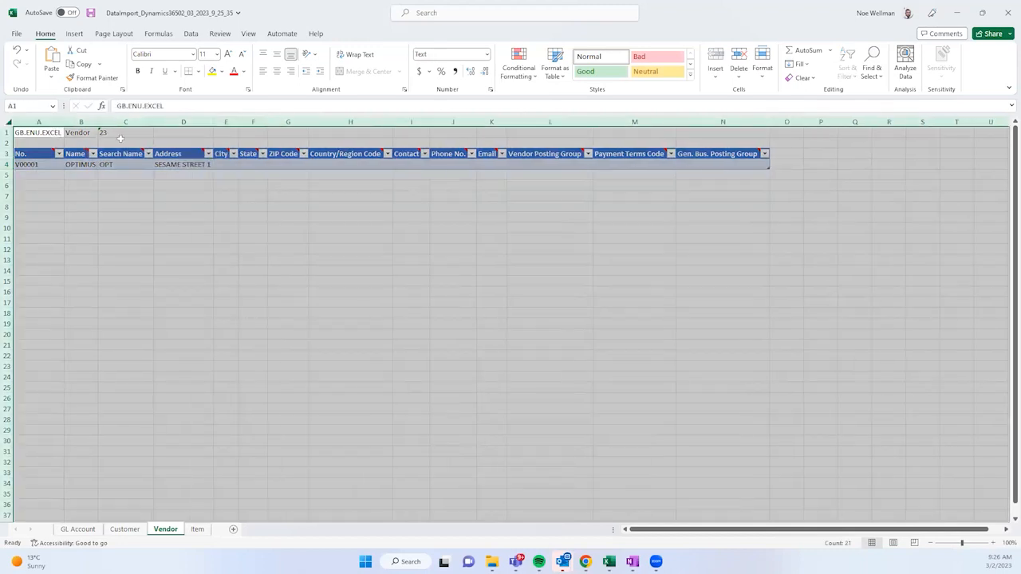
# Fill in the vendor's City with the placeholder XXXXX and its State with FL
pyautogui.click(232, 165)
pyautogui.write('FL')
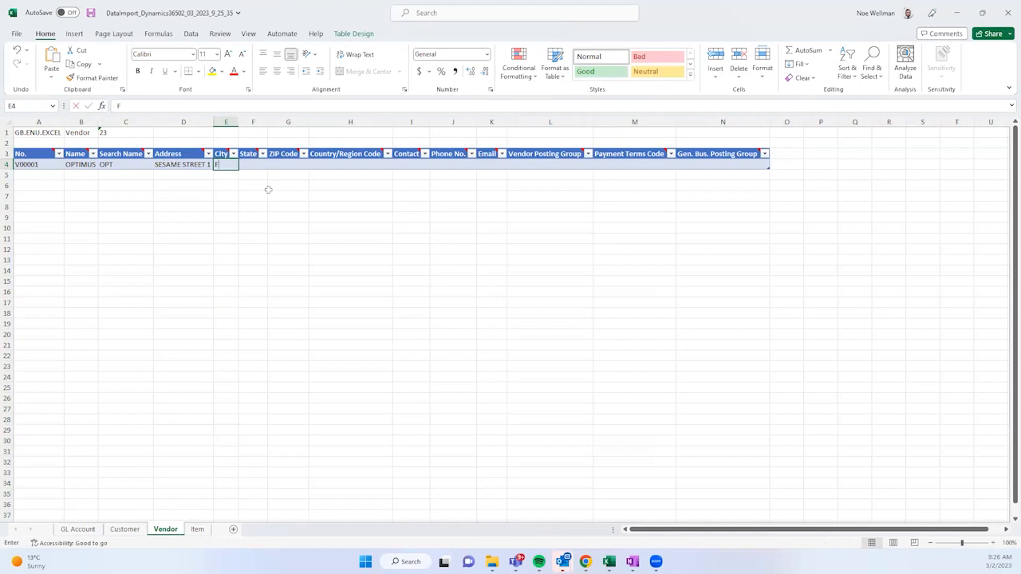
pyautogui.press('BackSpace')
pyautogui.press('BackSpace')
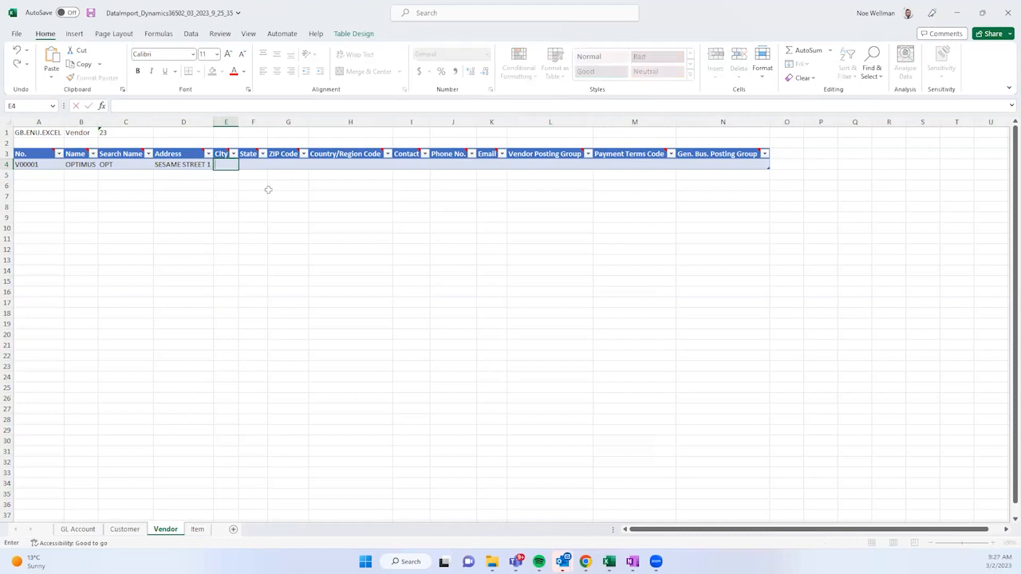
pyautogui.write('XXXXX')
pyautogui.click(254, 167)
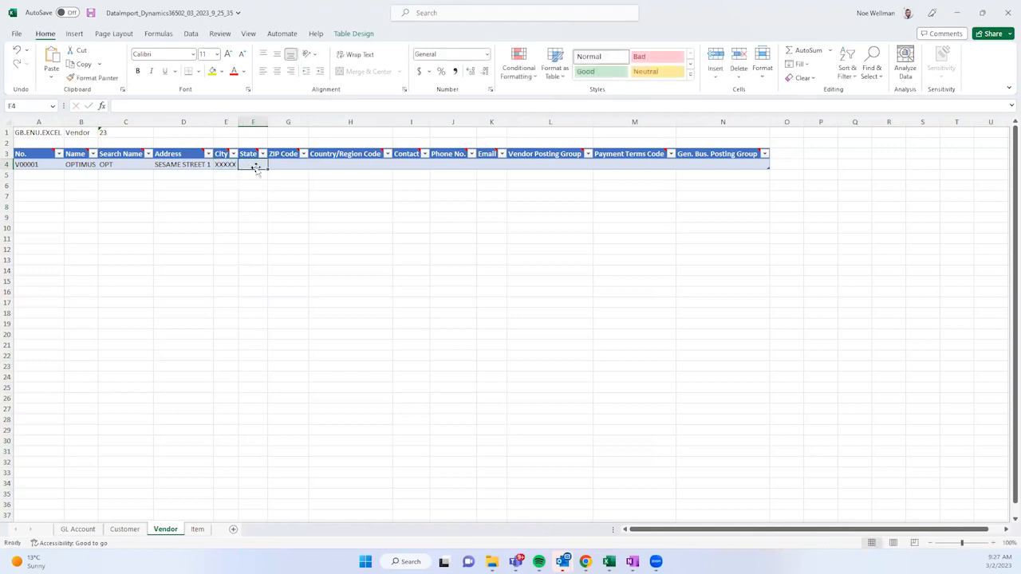
pyautogui.write('FL')
pyautogui.press('Tab')
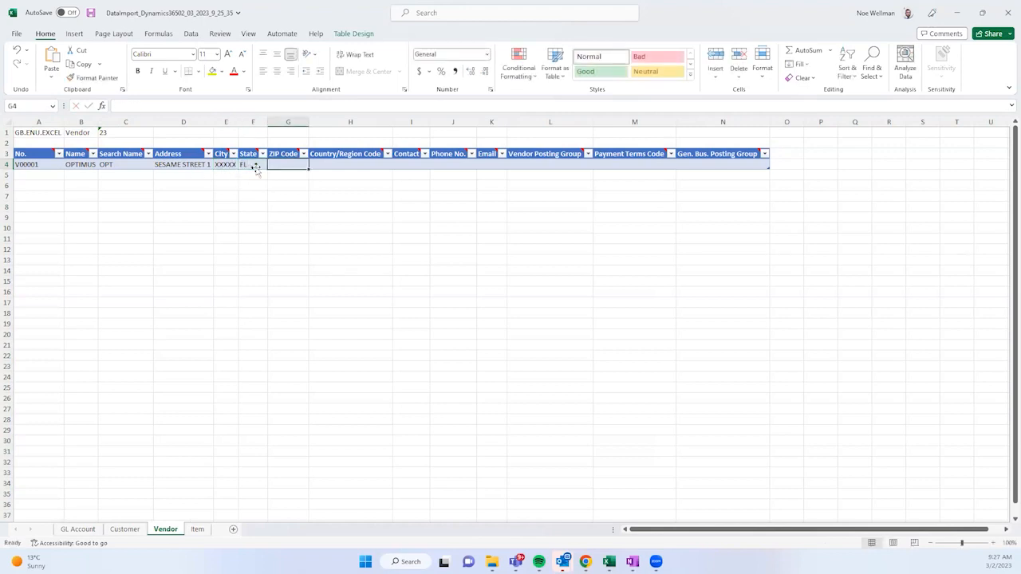
# Set the vendor's Country/Region Code to US, and enter the contact's name and phone number, leaving ZIP Code and Email empty
pyautogui.click(335, 163)
pyautogui.write('US')
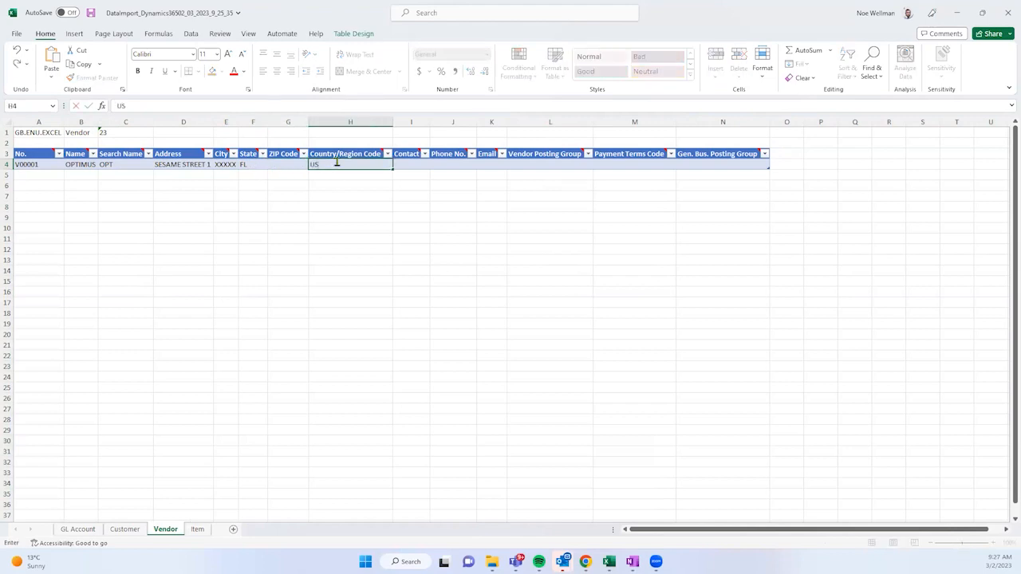
pyautogui.press('Tab')
pyautogui.write('NOE')
pyautogui.press('Tab')
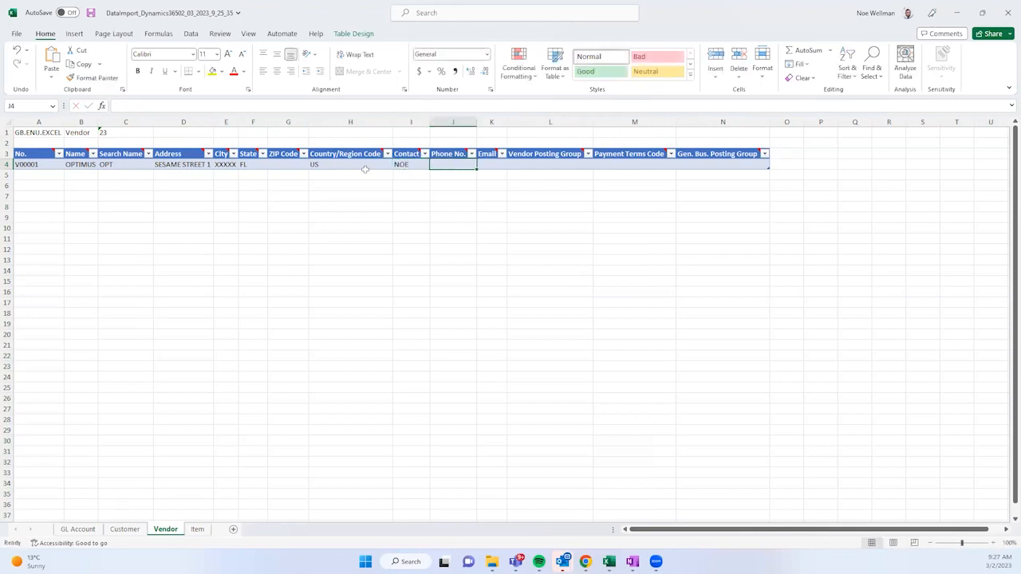
pyautogui.write('987987987')
pyautogui.press('Tab')
pyautogui.press('Tab')
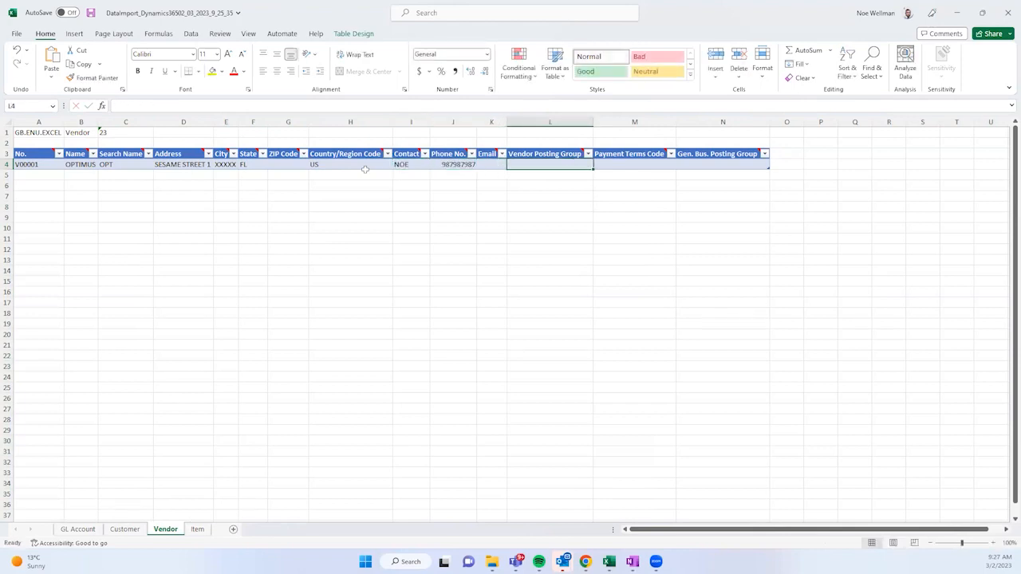
# Set the Vendor Posting Group to DOMESTIC and the Gen. Bus. Posting Group to xxx, and save the workbook
pyautogui.write('DOMESTIC')
pyautogui.press('Tab')
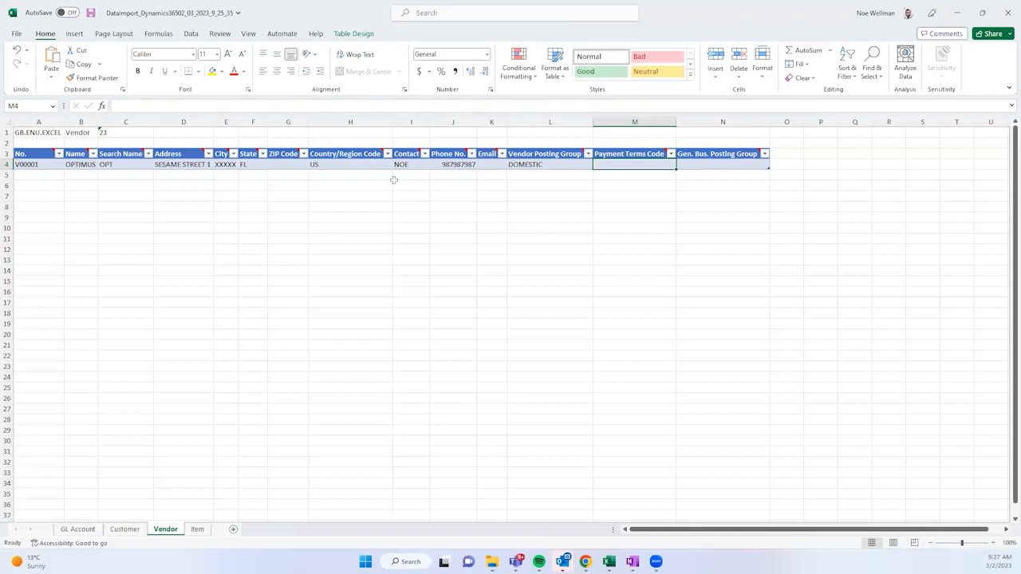
pyautogui.click(233, 165)
pyautogui.click(735, 164)
pyautogui.write('xxx')
pyautogui.click(720, 229)
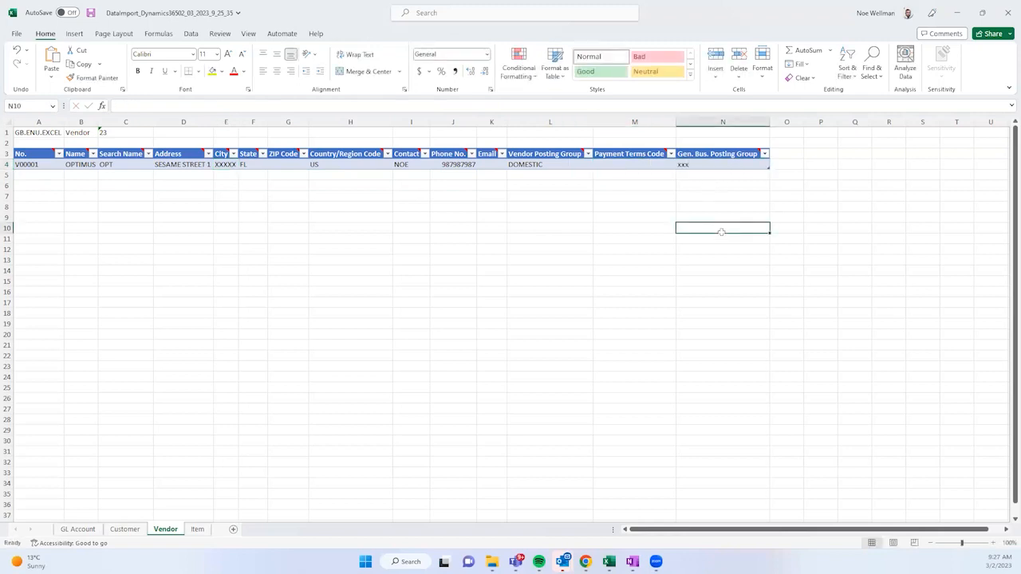
pyautogui.click(705, 169)
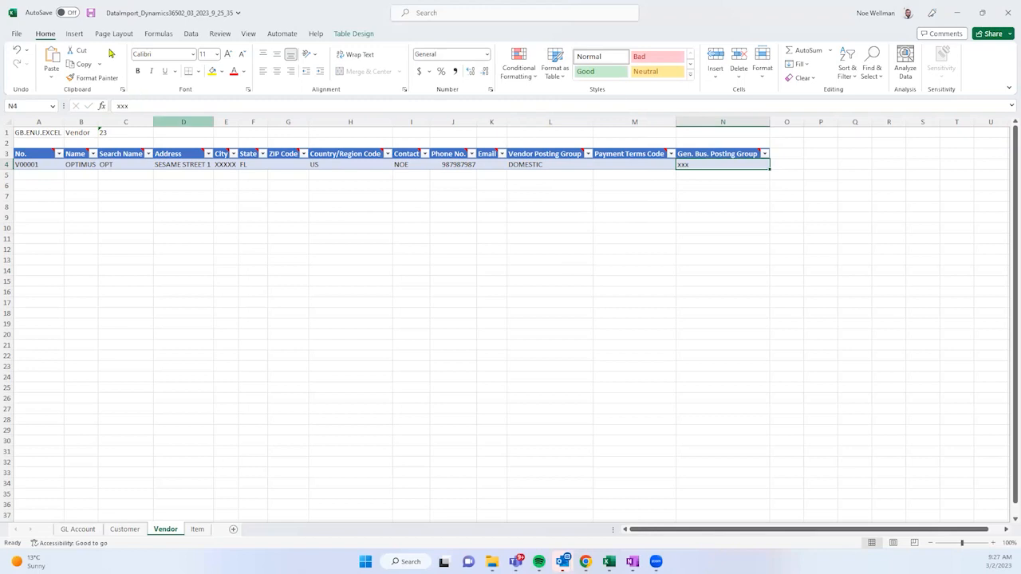
pyautogui.click(91, 16)
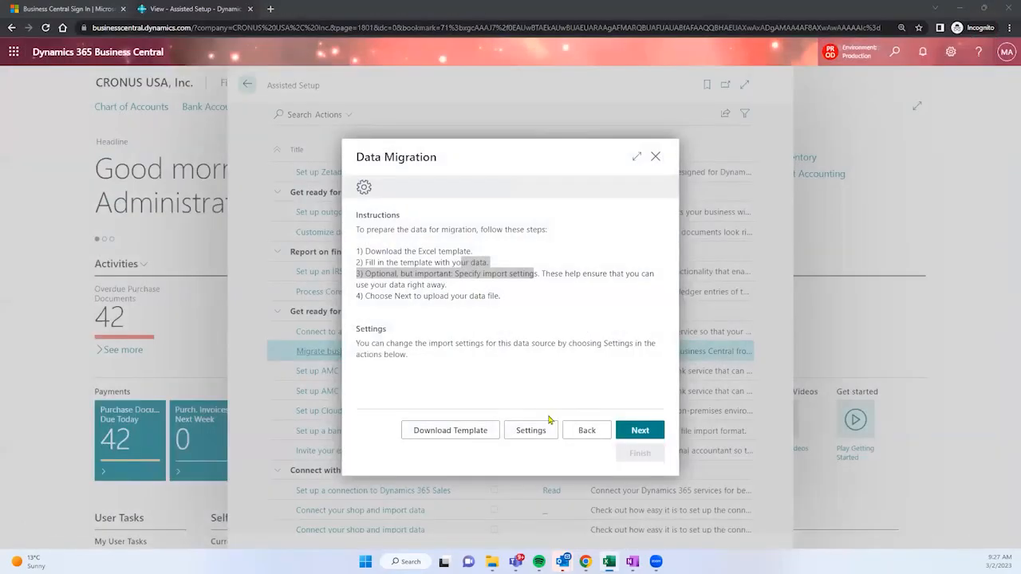
# Continue the Data Migration guide in Business Central, and upload DataImport_Dynamics36502_03_2023_9_25_35 from the Downloads folder
pyautogui.click(639, 429)
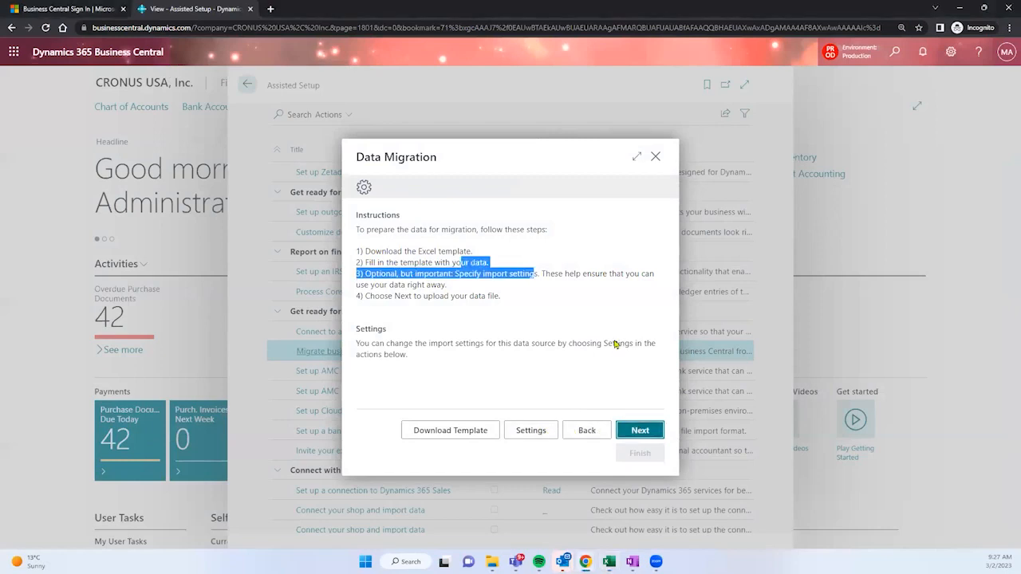
pyautogui.click(561, 333)
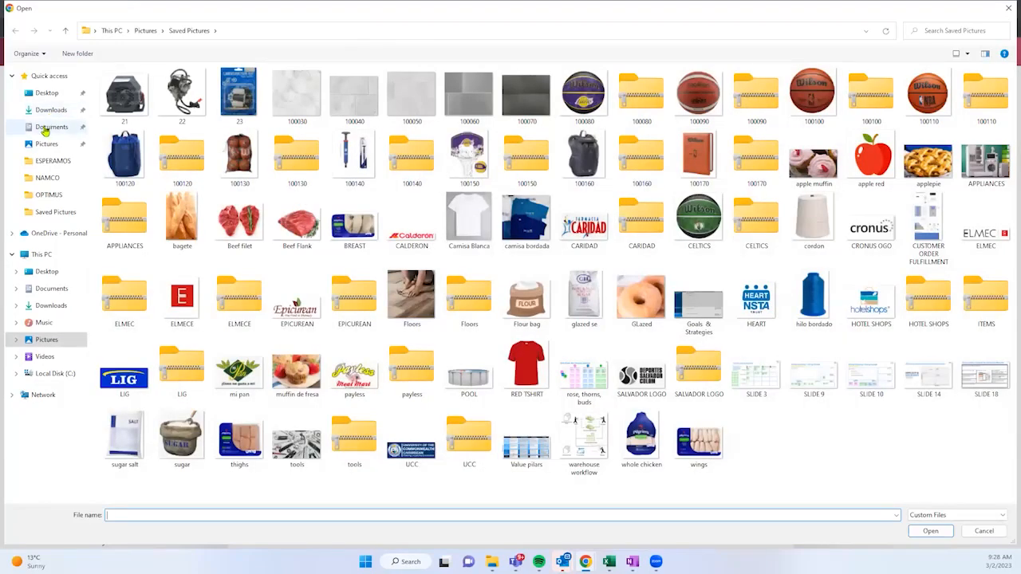
pyautogui.click(46, 128)
pyautogui.click(48, 110)
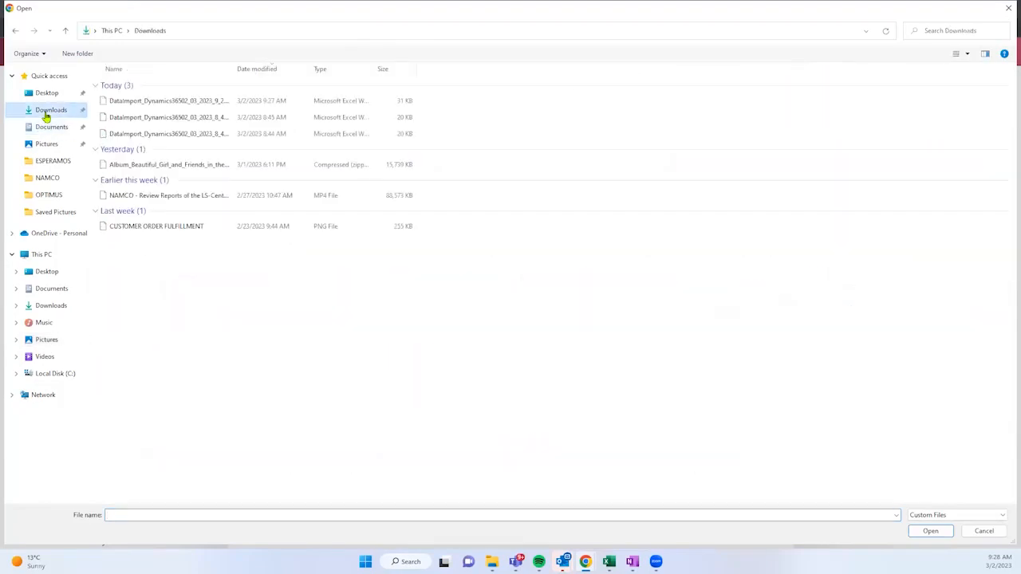
pyautogui.click(129, 102)
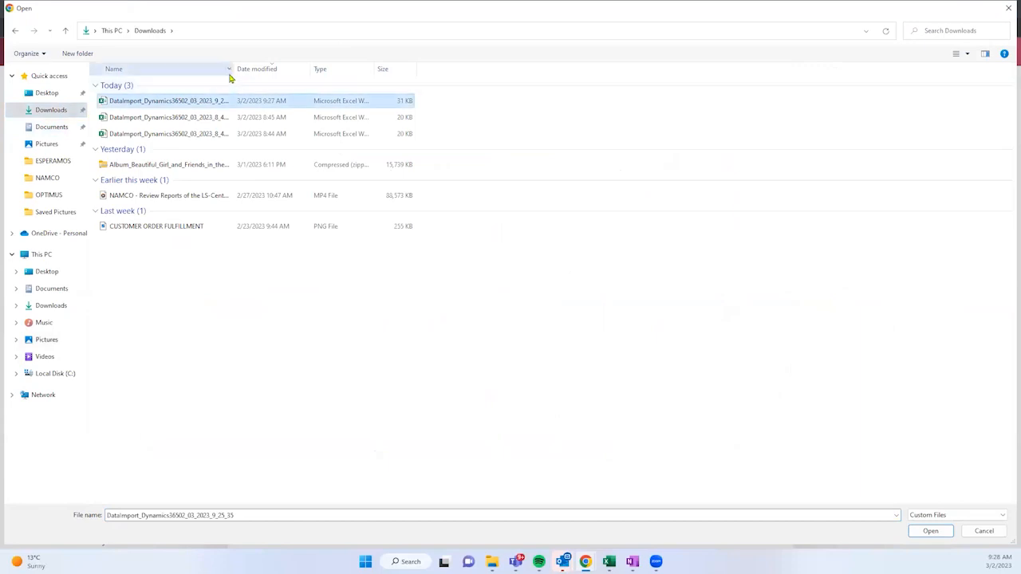
pyautogui.moveTo(238, 72); pyautogui.dragTo(413, 73)
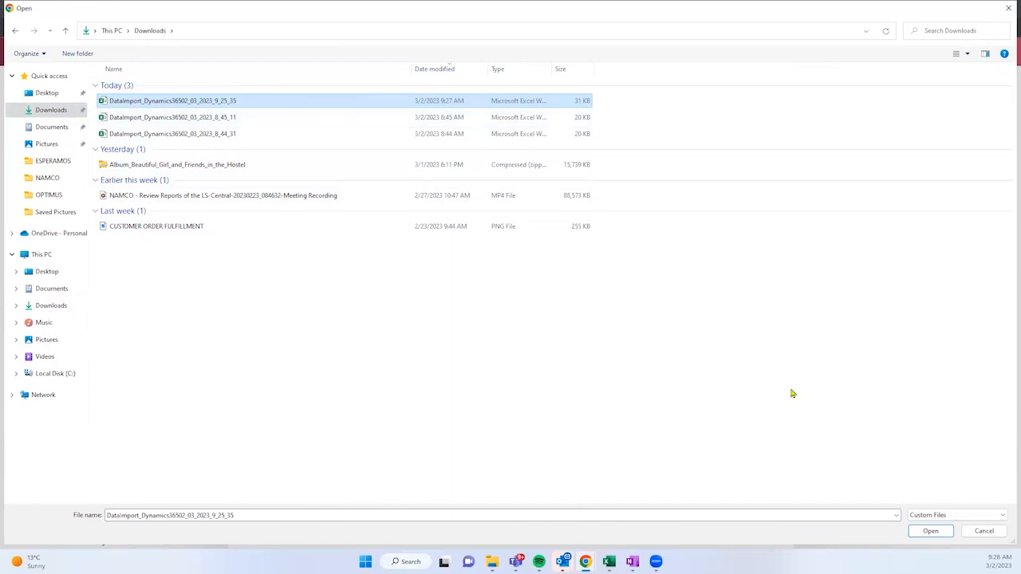
pyautogui.click(915, 533)
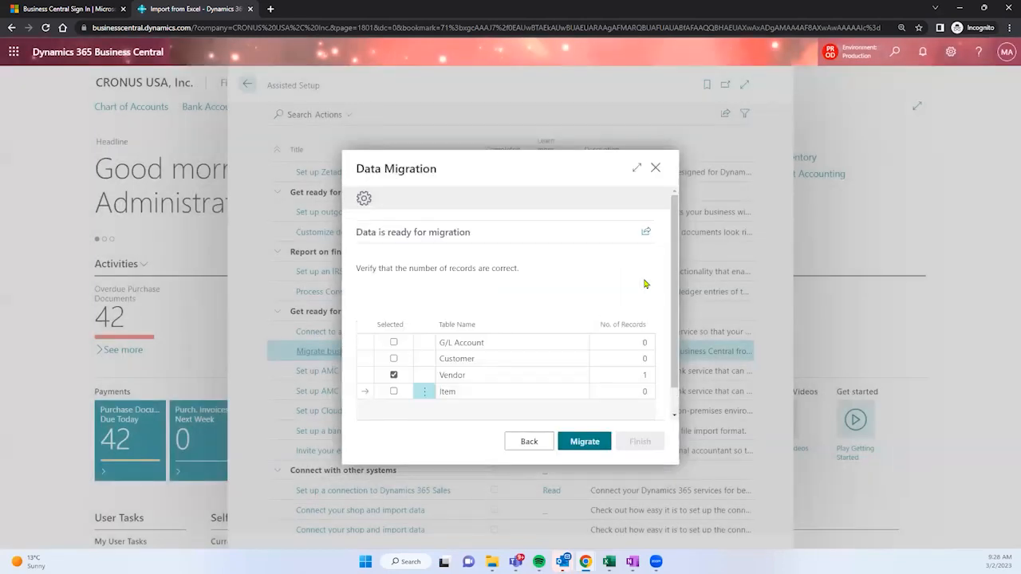
# Enlarge the Data Migration guide, and review the number of records per table, especially for Vendor
pyautogui.click(636, 168)
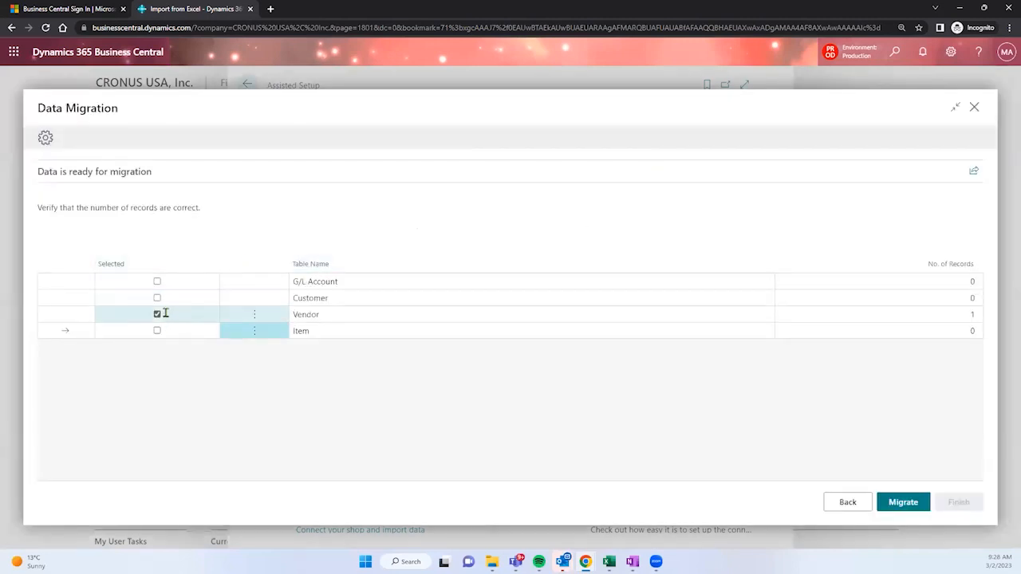
pyautogui.moveTo(54, 208); pyautogui.dragTo(217, 224)
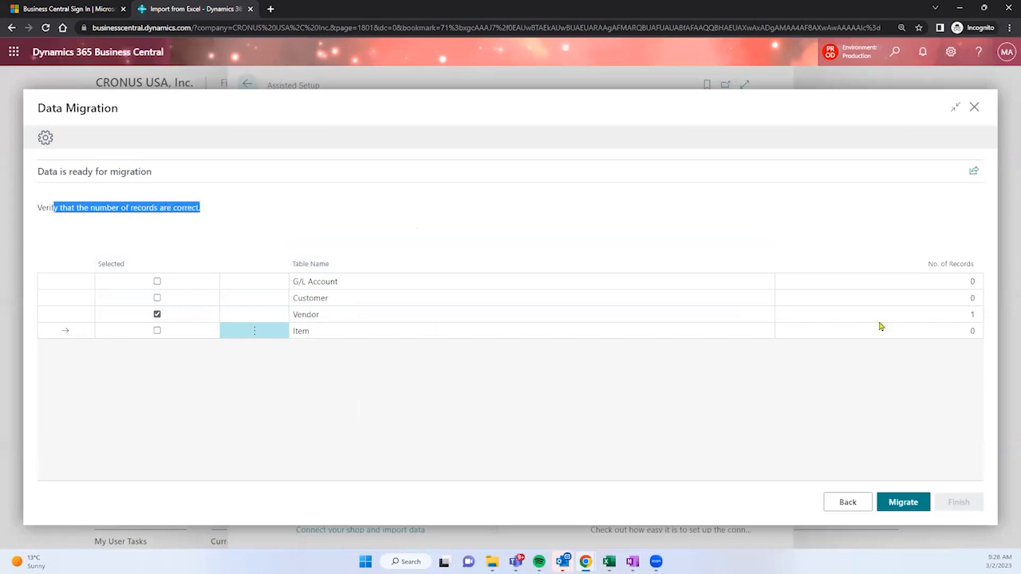
pyautogui.click(904, 316)
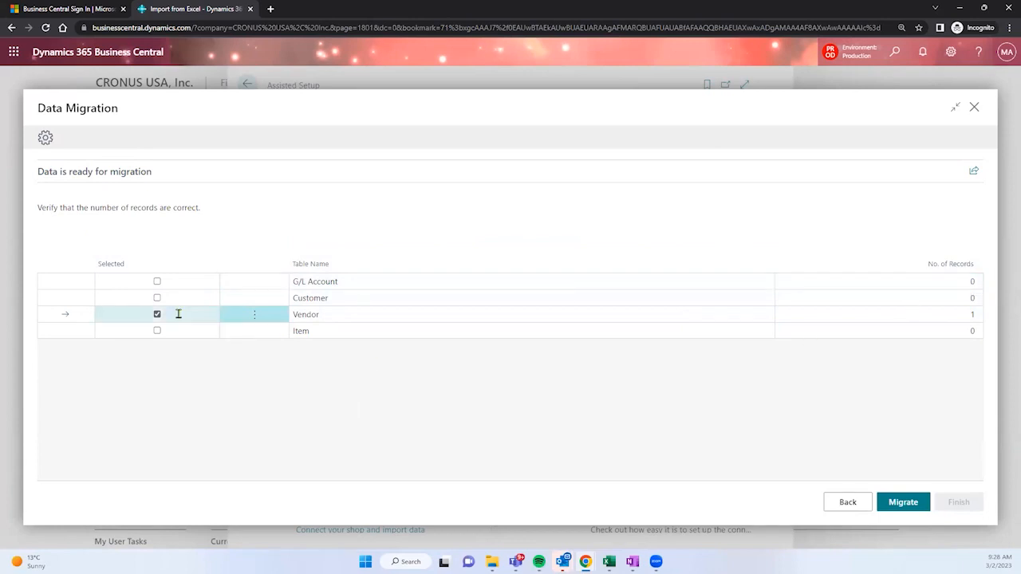
# Include the Item, Customer and G/L Account tables in the migration, and exclude them again
pyautogui.click(158, 332)
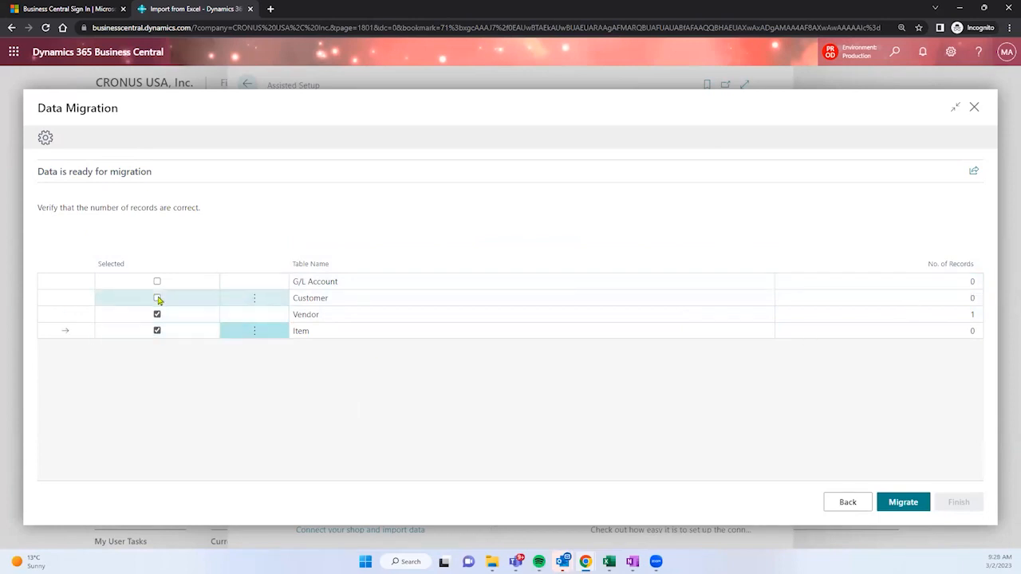
pyautogui.click(158, 298)
pyautogui.click(157, 282)
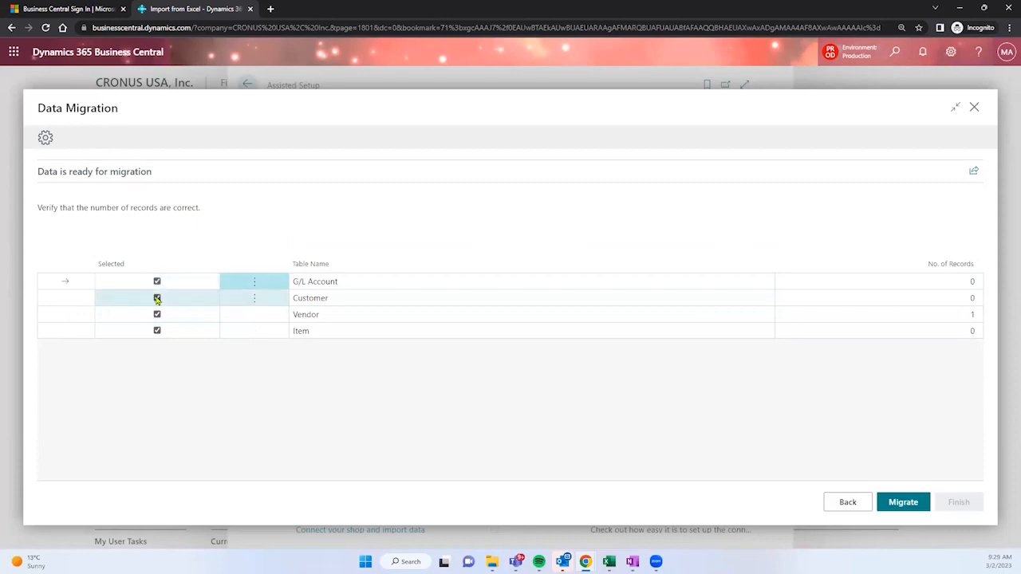
pyautogui.click(157, 298)
pyautogui.click(158, 281)
pyautogui.click(157, 331)
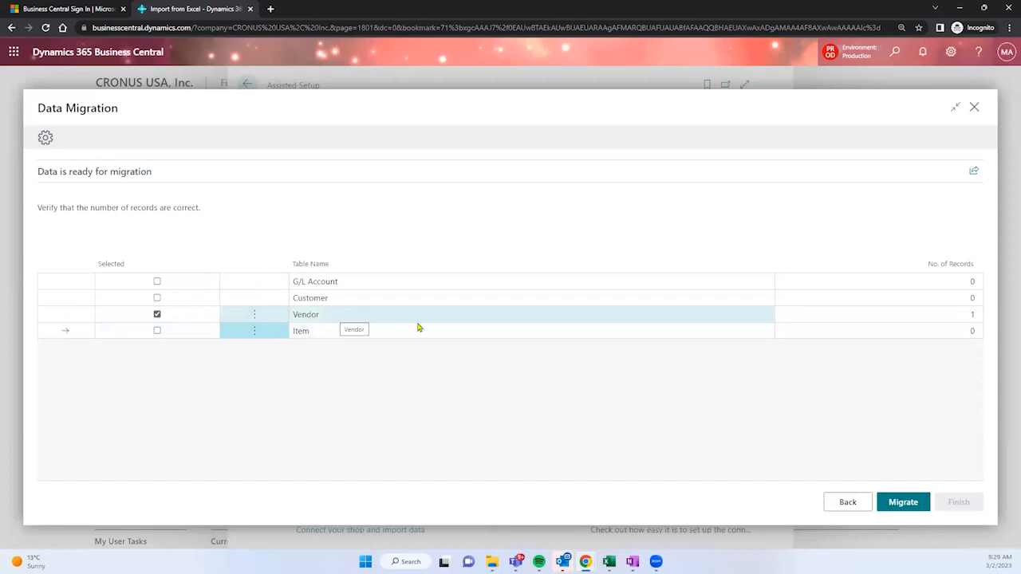
# Try to migrate the Vendor table, and decline to continue with the erroneous fields left out
pyautogui.click(912, 503)
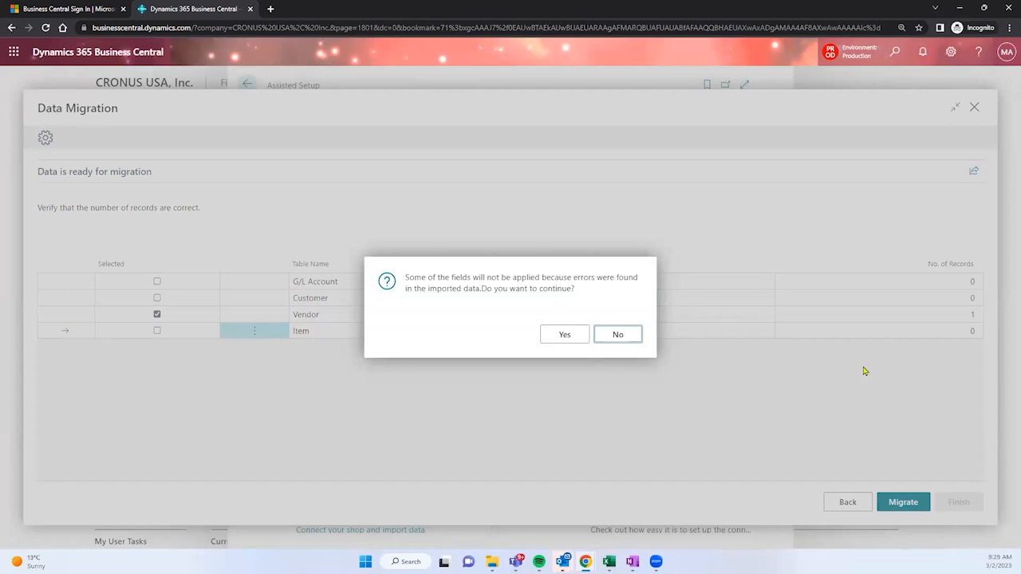
pyautogui.click(627, 335)
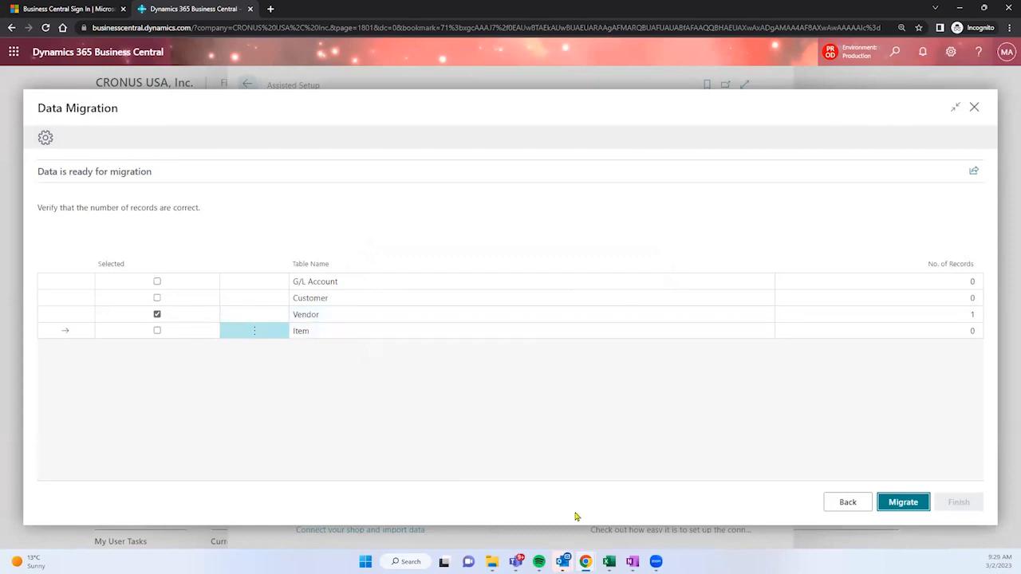
# Select the Vendor table's No. of Records value in the Data Migration guide to check the imported data
pyautogui.click(609, 562)
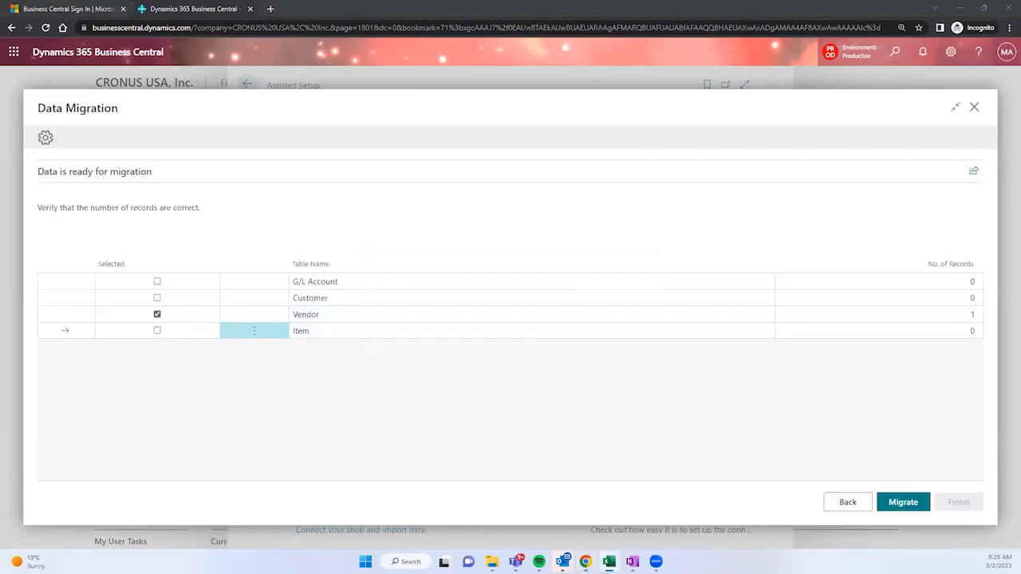
pyautogui.click(958, 314)
pyautogui.click(980, 315)
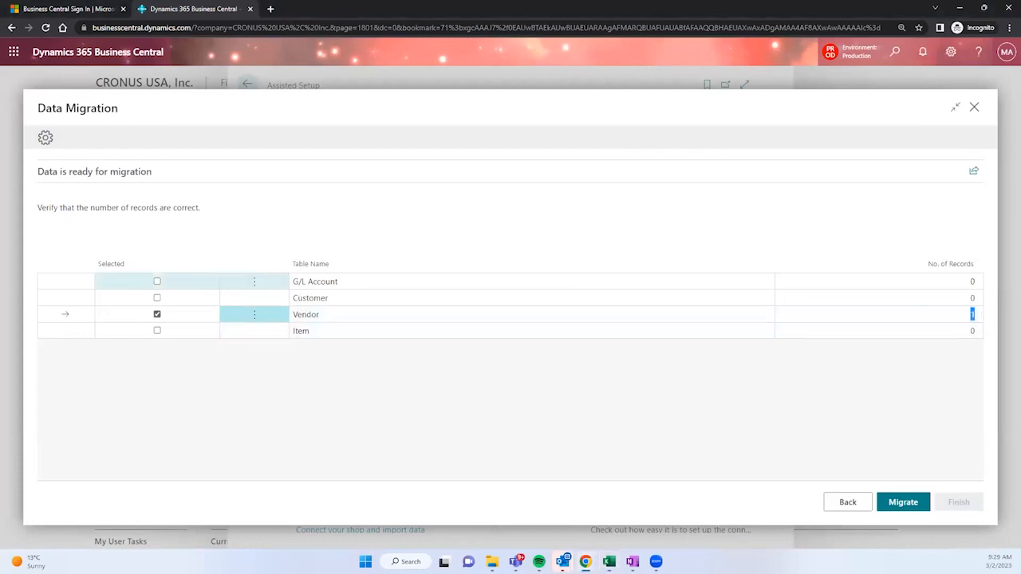
# Switch to the data import workbook in Excel and clear the City value in the vendor row
pyautogui.click(492, 561)
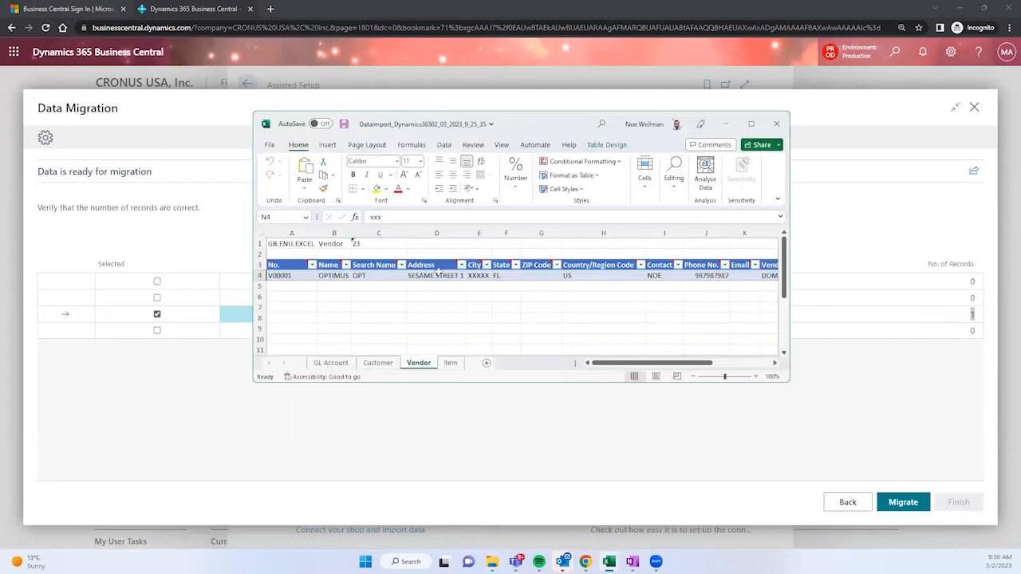
pyautogui.click(488, 278)
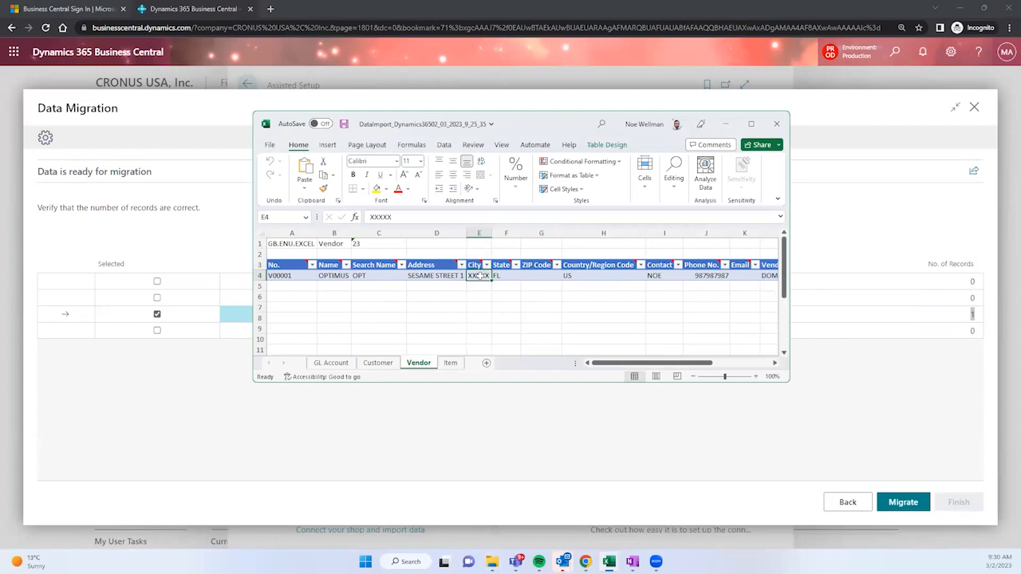
pyautogui.press('BackSpace')
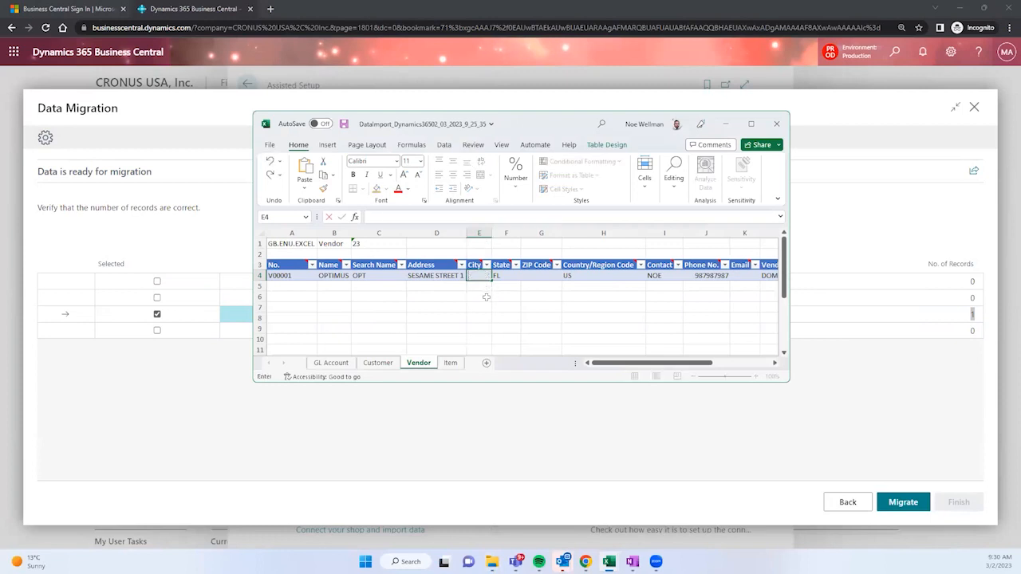
pyautogui.click(486, 297)
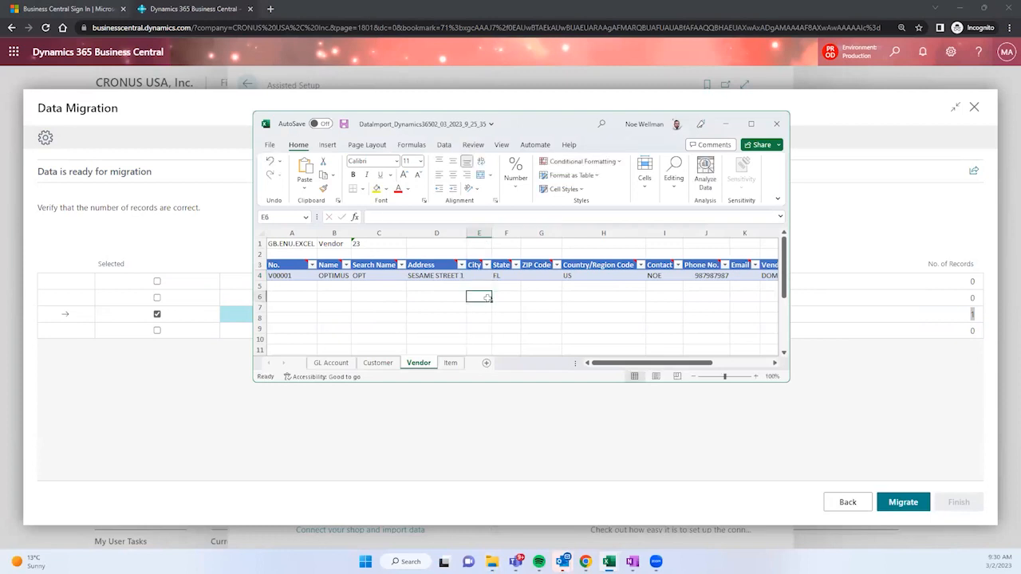
# Select the vendor's Gen. Bus. Posting Group cell, widen the workbook window and move it aside to uncover the Data Migration guide
pyautogui.click(751, 123)
pyautogui.click(751, 123)
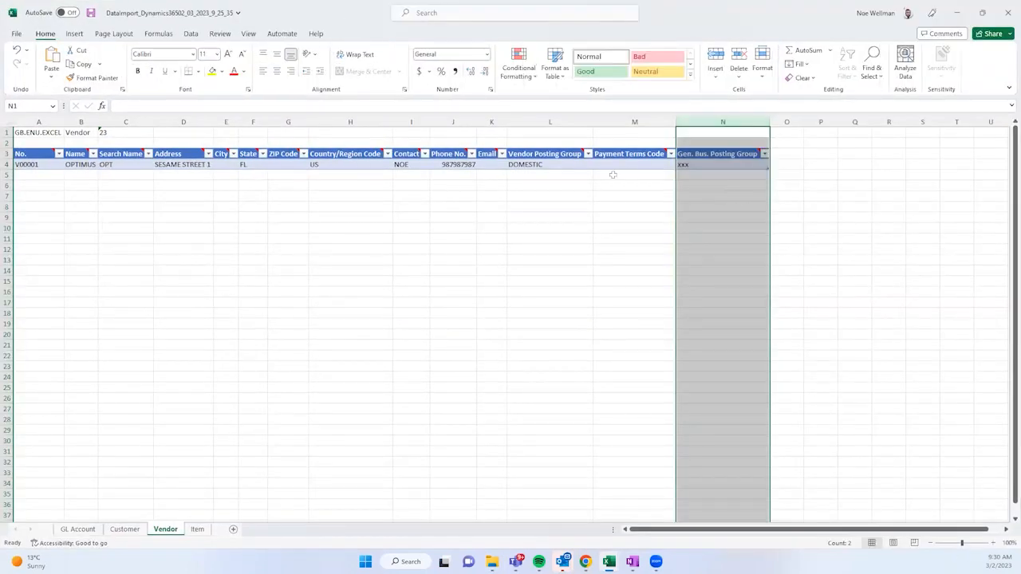
pyautogui.click(697, 164)
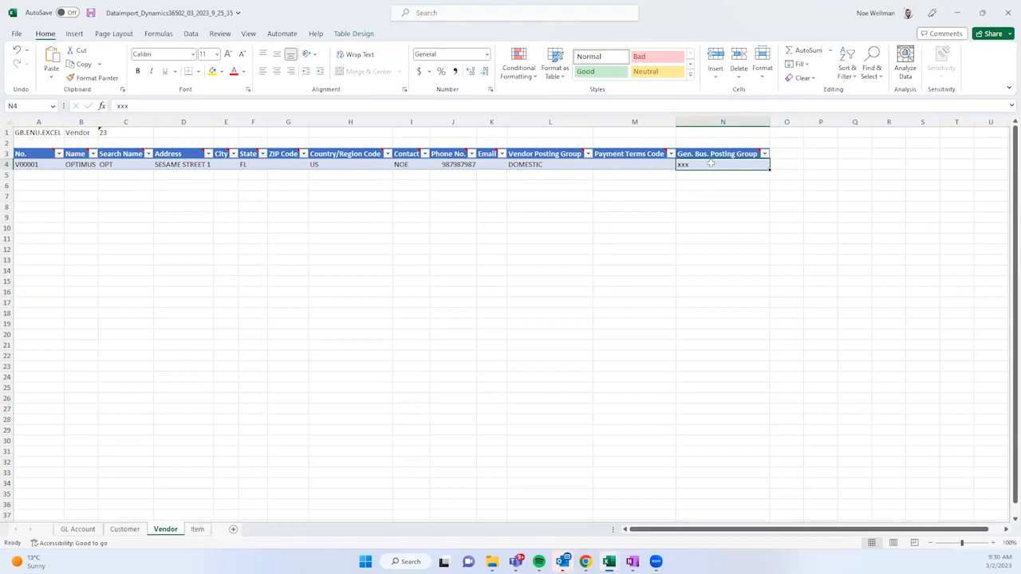
pyautogui.moveTo(730, 16); pyautogui.dragTo(425, 122)
pyautogui.moveTo(693, 304); pyautogui.dragTo(927, 304)
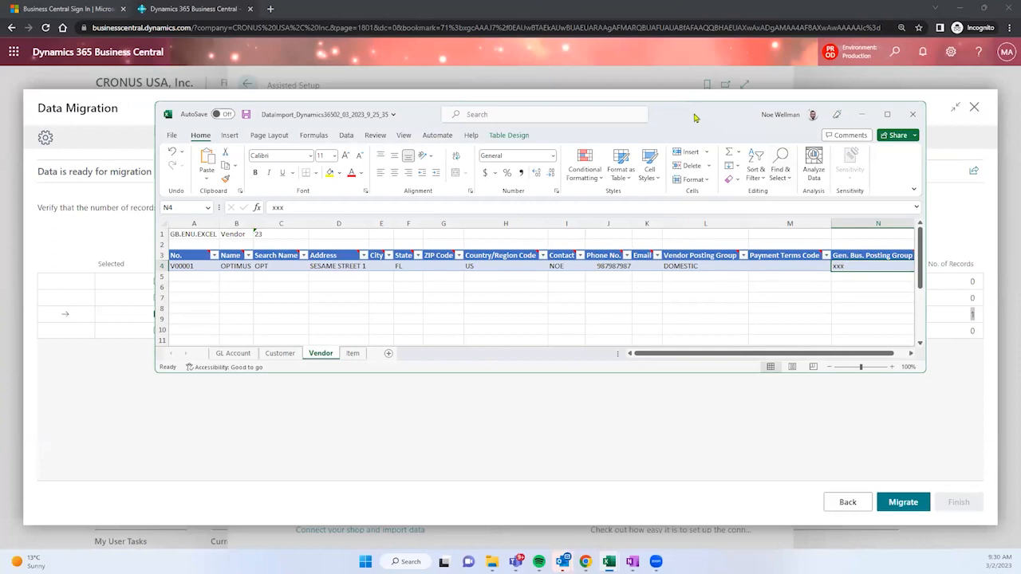
pyautogui.moveTo(694, 117); pyautogui.dragTo(0, 89)
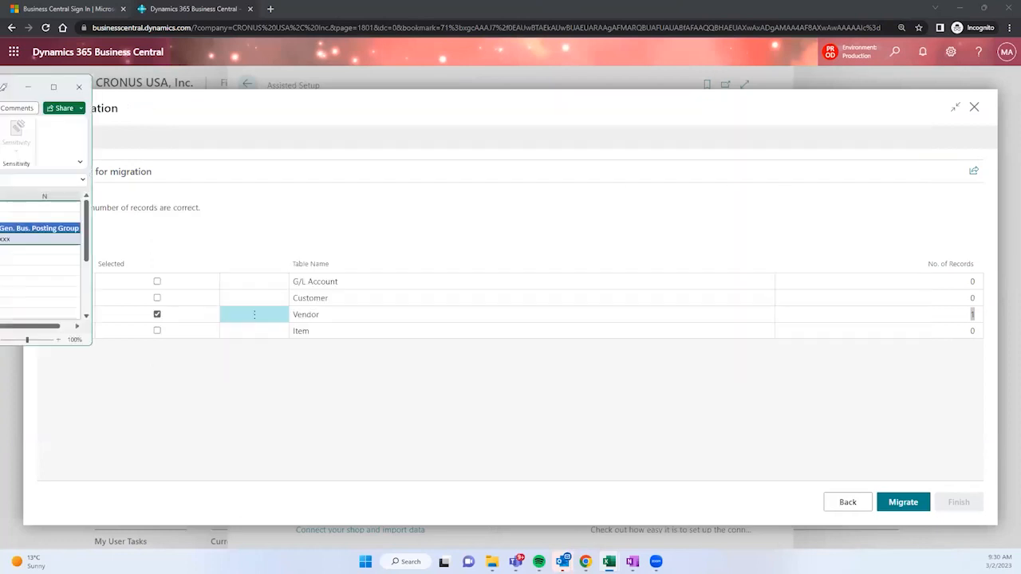
# Switch to Business Central, search for vendor, open the Vendors list and open the Fabrikam, Inc. card
pyautogui.click(896, 52)
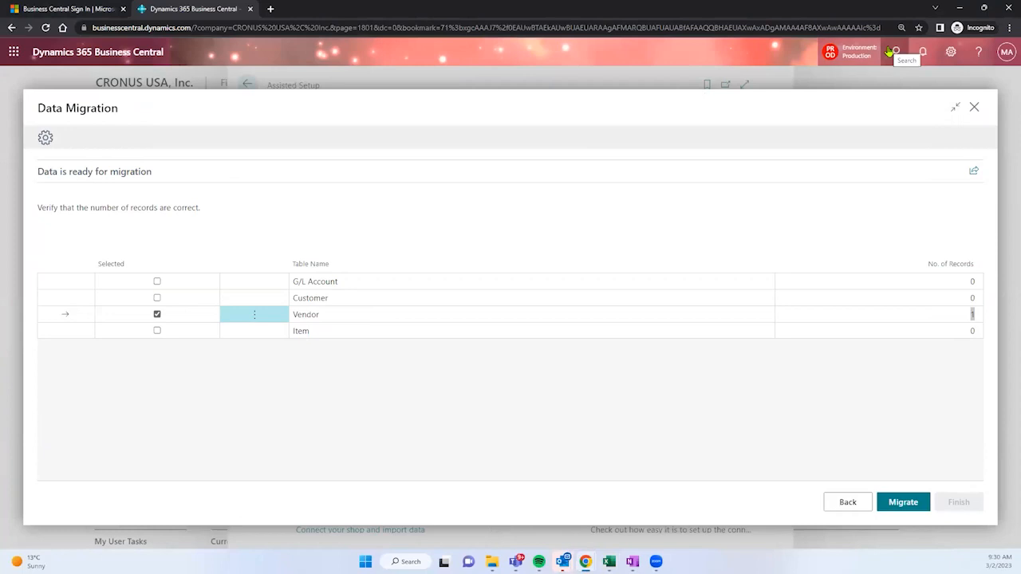
pyautogui.write('vendor')
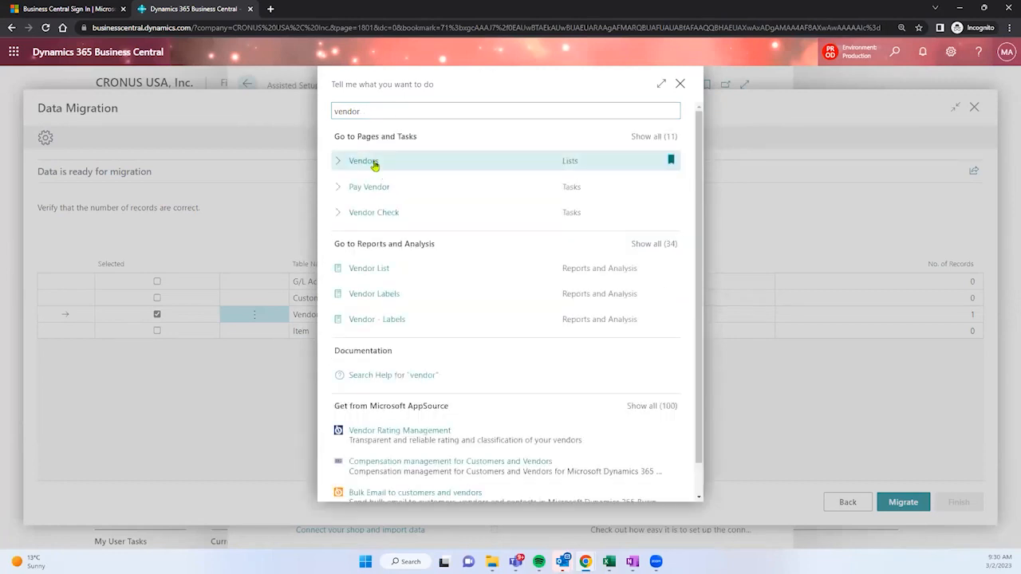
pyautogui.click(374, 164)
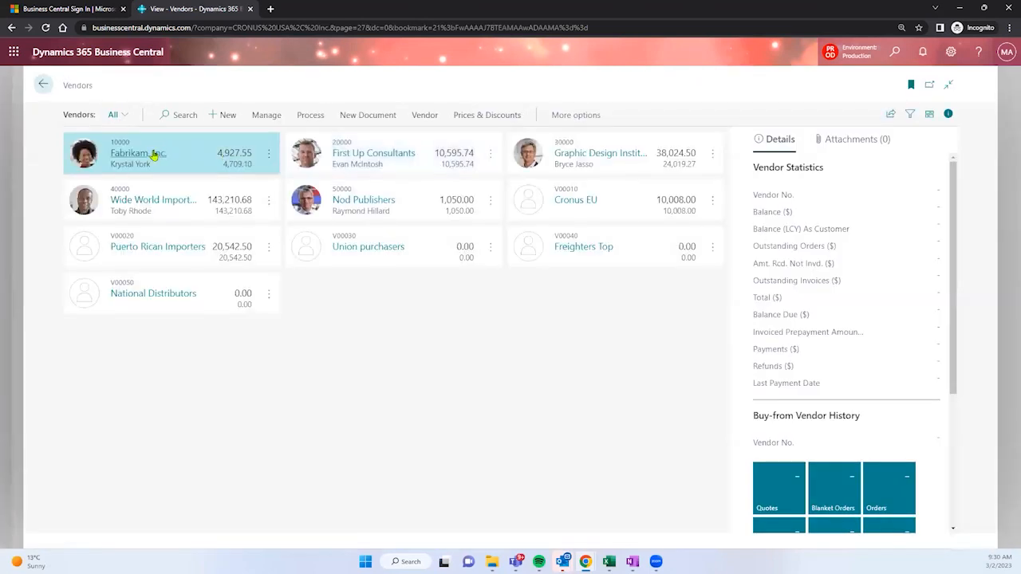
pyautogui.click(154, 156)
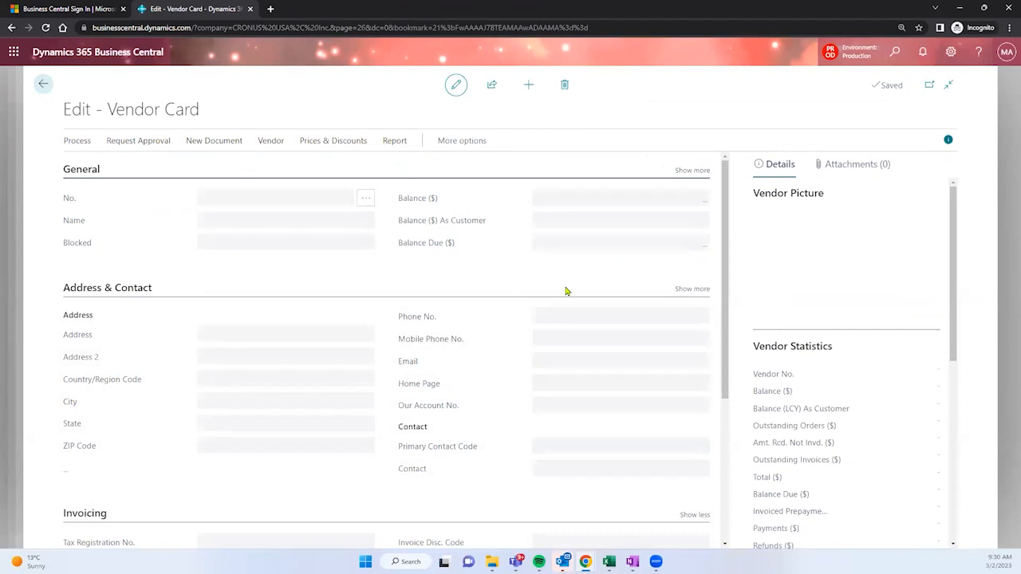
# List the available Gen. Bus. Posting Group codes in the Invoicing section of the Fabrikam, Inc. card
pyautogui.scroll(-1, 566, 289)
pyautogui.scroll(-2, 566, 289)
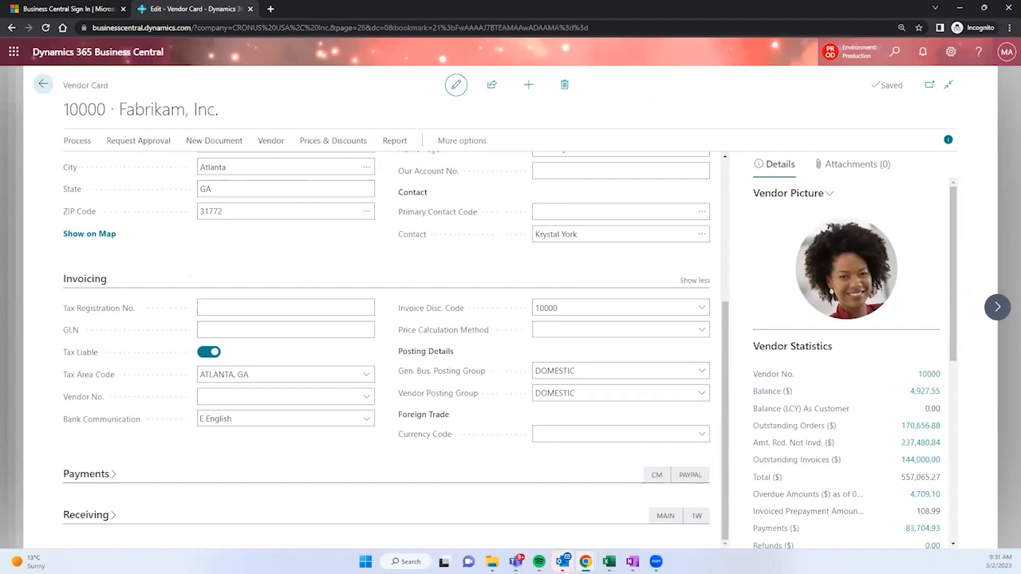
pyautogui.hotkey('alt', 'Tab')
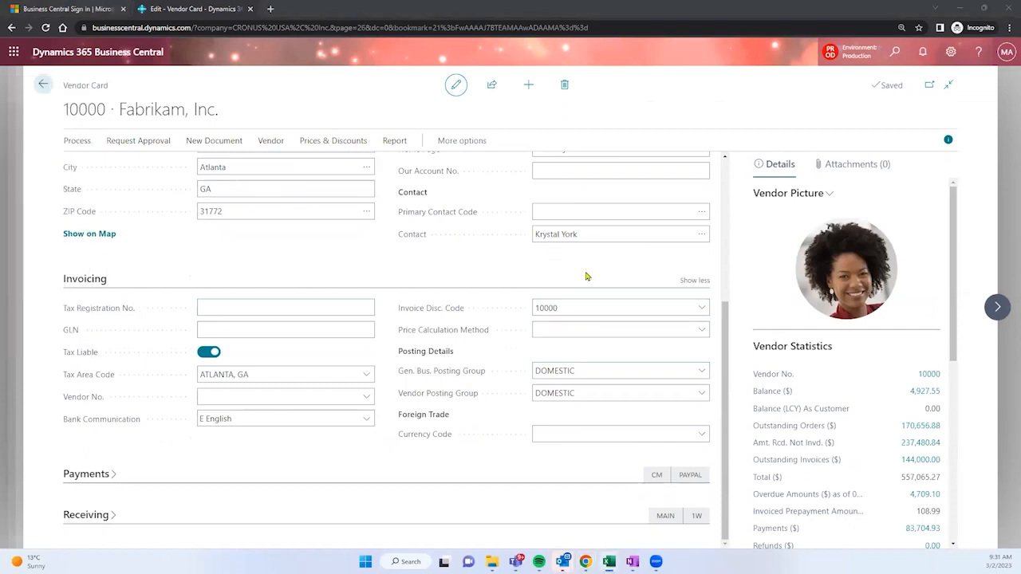
pyautogui.click(577, 369)
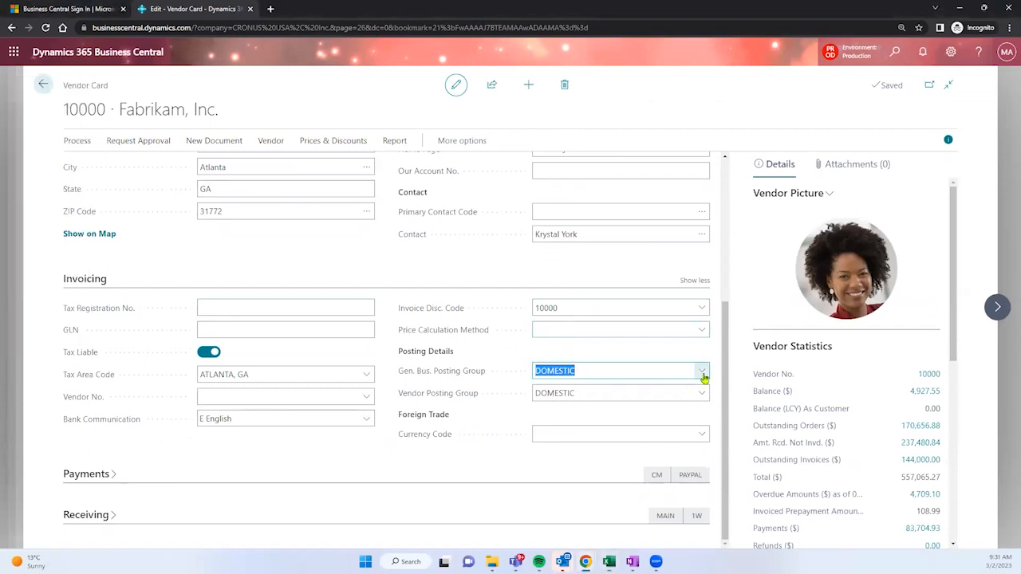
pyautogui.click(702, 371)
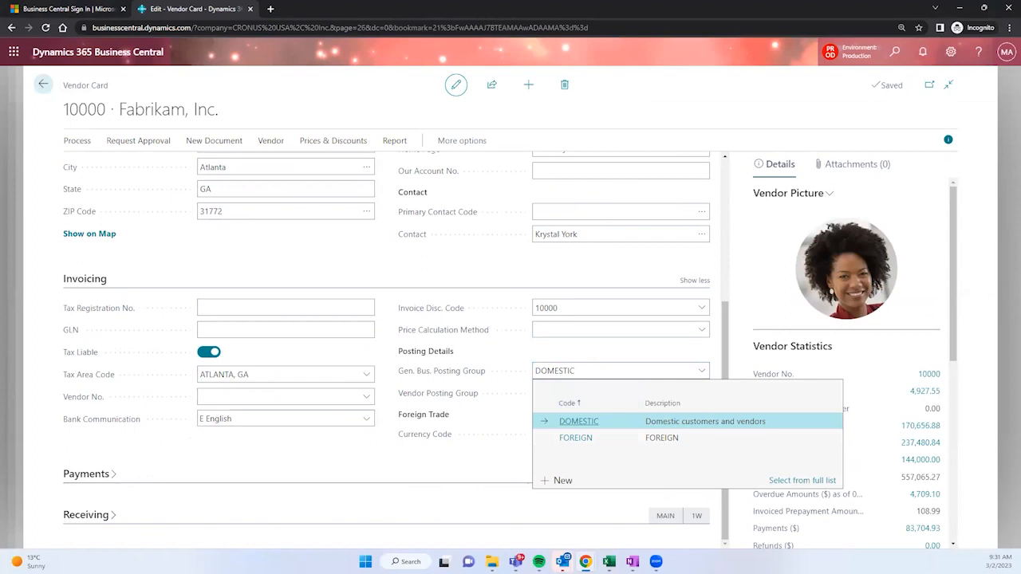
# Switch to the import workbook in Excel and set the vendor's Gen. Bus. Posting Group to DOMESTIC
pyautogui.hotkey('alt', 'Tab')
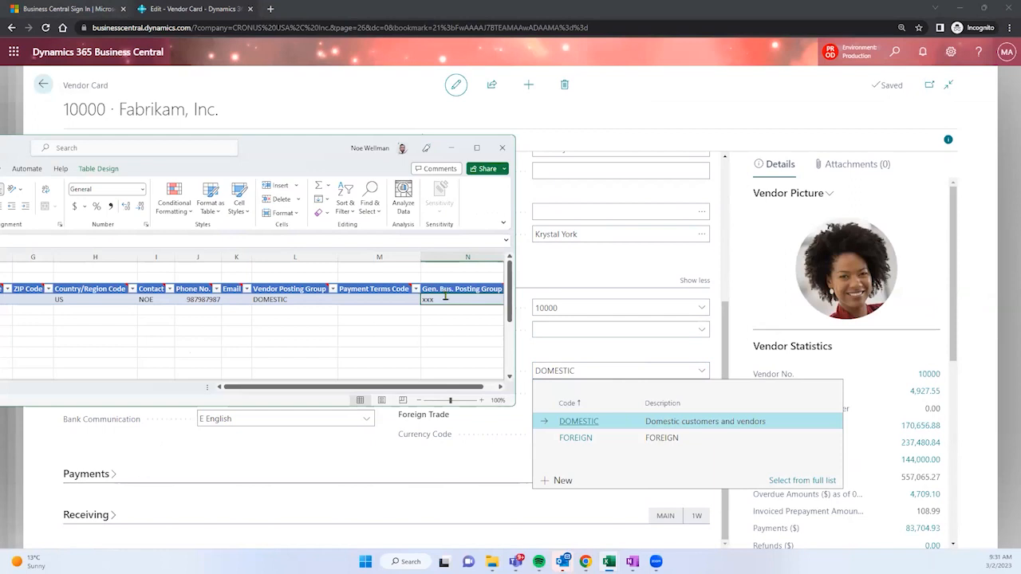
pyautogui.write('DOMESTIC')
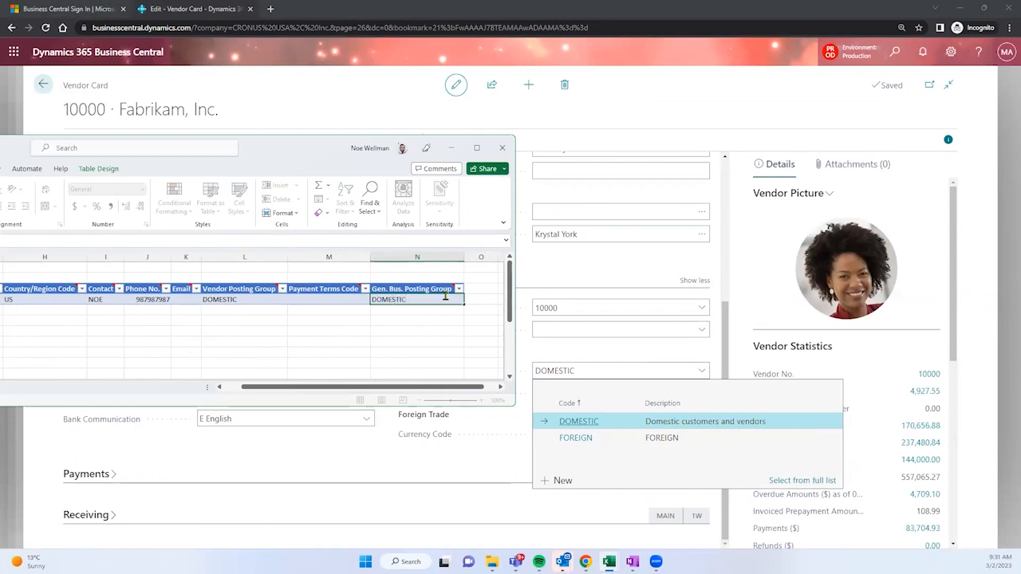
pyautogui.click(422, 320)
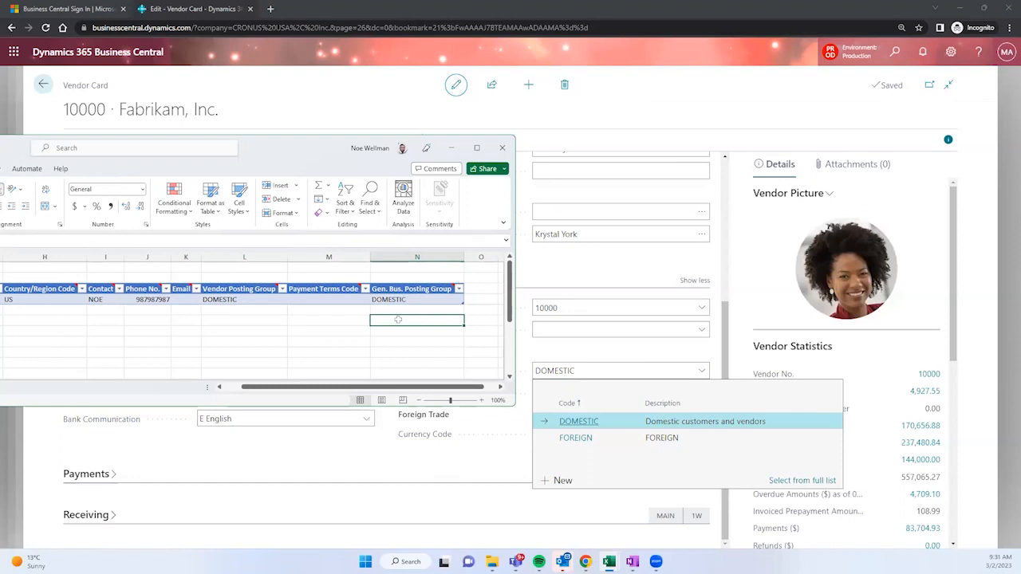
# Go back cell by cell through the vendor row from Gen. Bus. Posting Group to check the remaining values
pyautogui.click(394, 301)
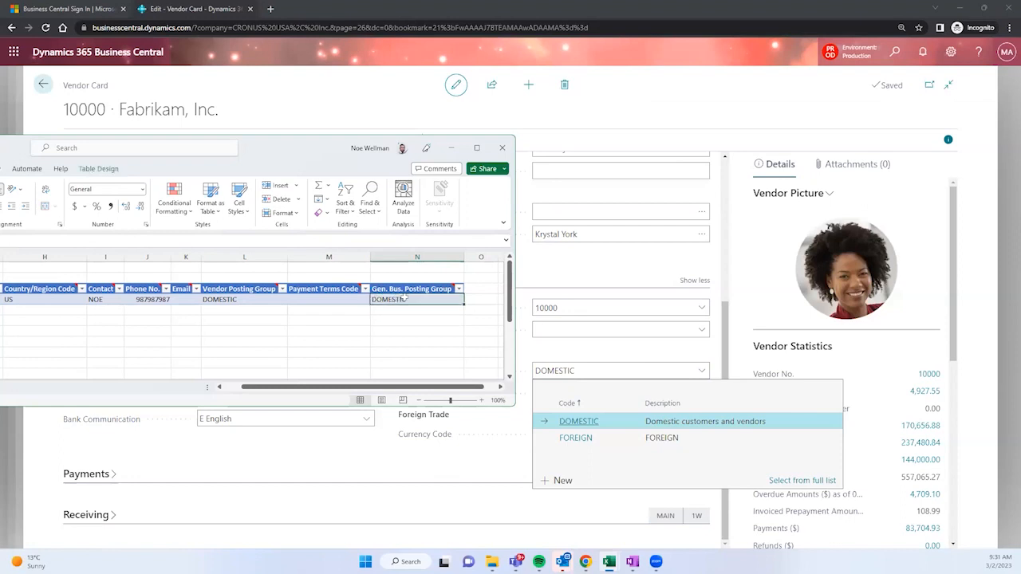
pyautogui.press('Left')
pyautogui.press('Left')
pyautogui.press('Left')
pyautogui.press('Left')
pyautogui.press('Left')
pyautogui.press('Left')
pyautogui.press('Left')
pyautogui.press('Left')
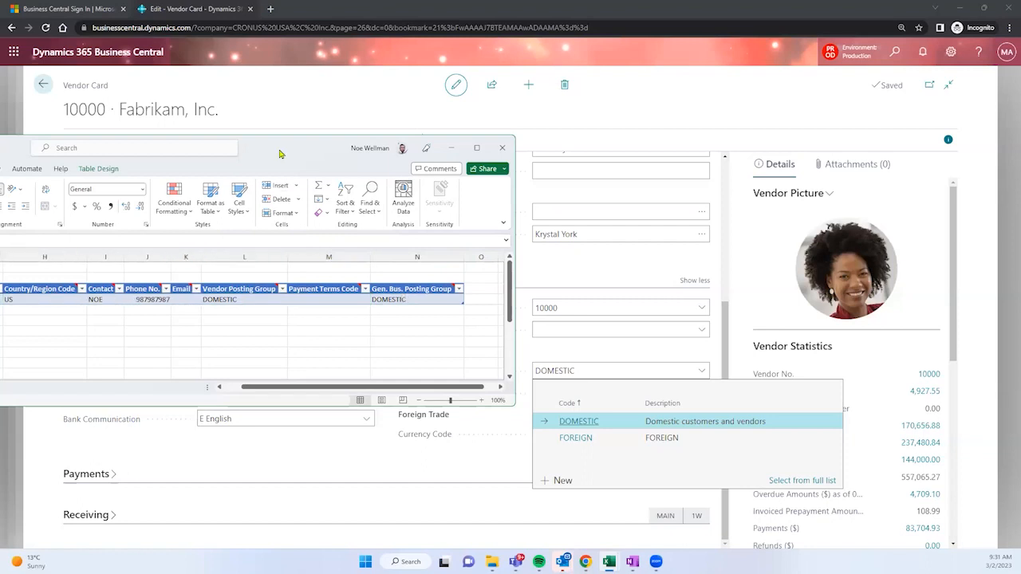
# Bring the workbook window fully into view, fit the Name column to its contents and select the vendor's State cell
pyautogui.moveTo(280, 153); pyautogui.dragTo(601, 148)
pyautogui.hotkey('ctrl', 'a')
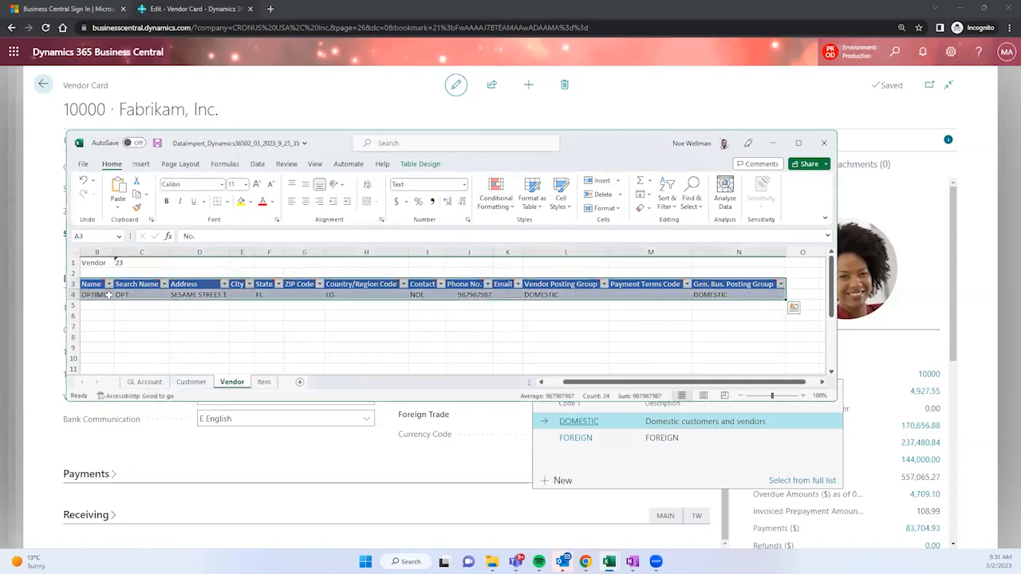
pyautogui.click(118, 294)
pyautogui.doubleClick(114, 252)
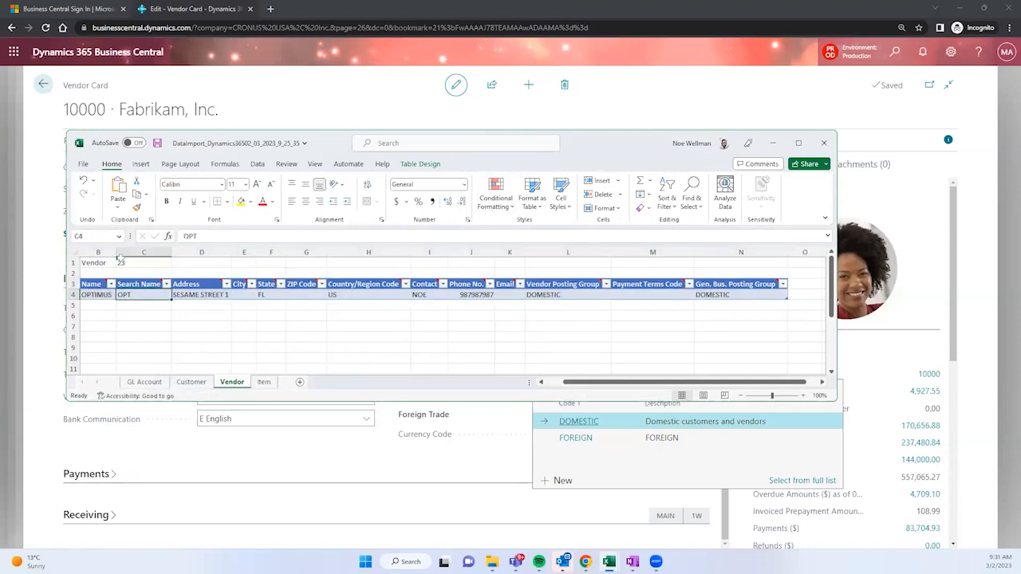
pyautogui.click(269, 294)
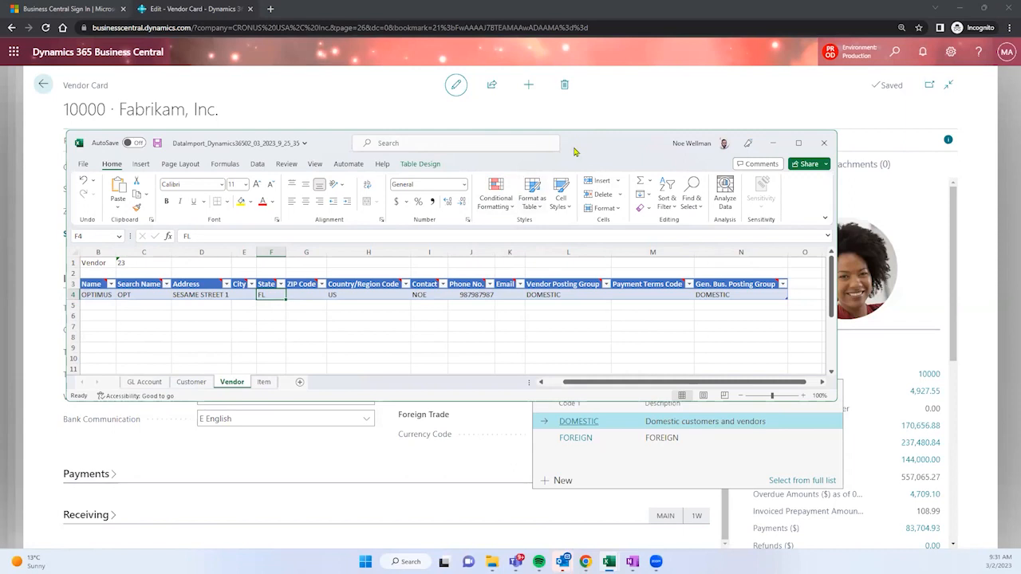
# Return to the Fabrikam, Inc. card in Business Central, check the State field and open the ZIP Codes list
pyautogui.click(773, 143)
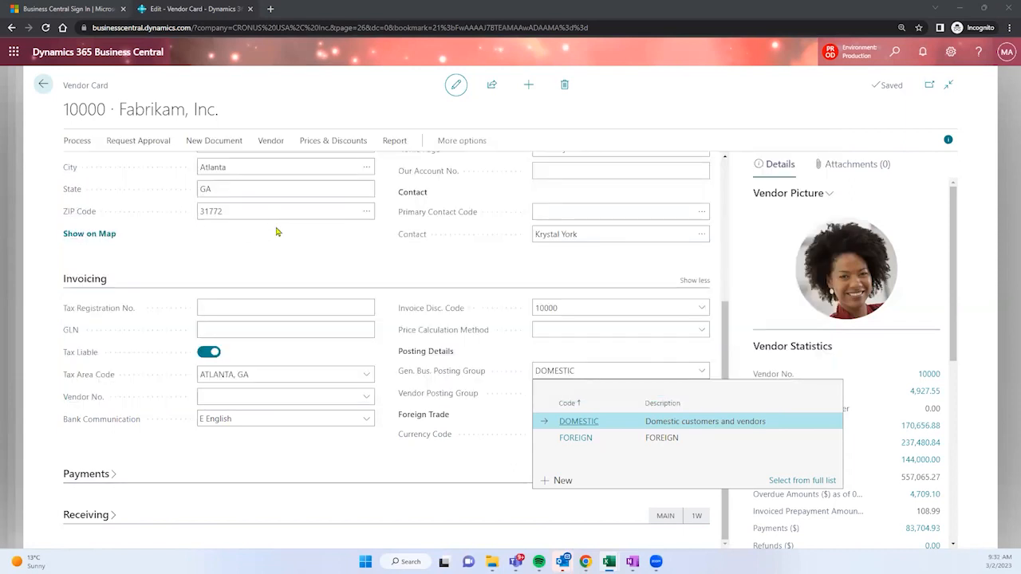
pyautogui.click(247, 191)
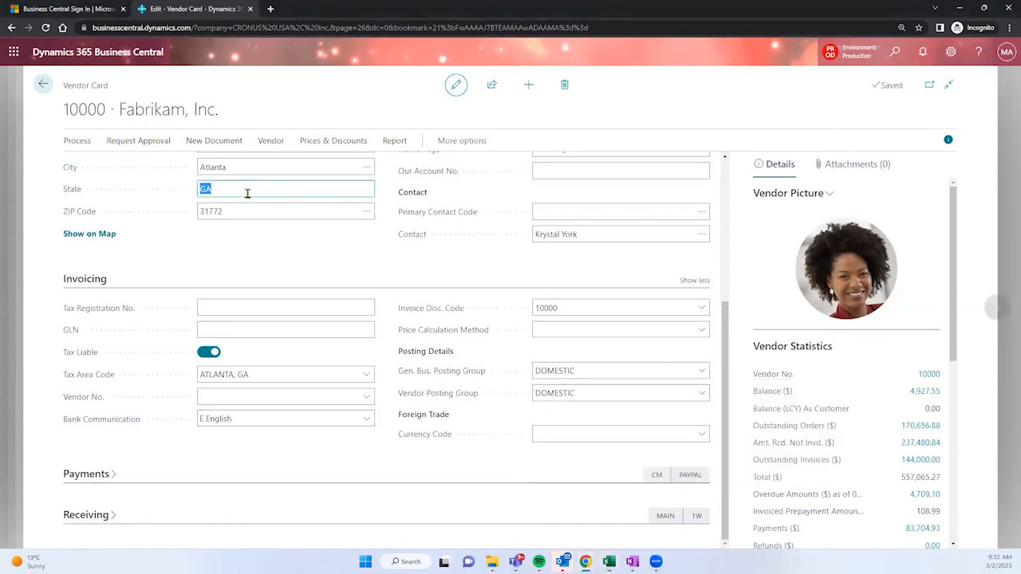
pyautogui.click(347, 191)
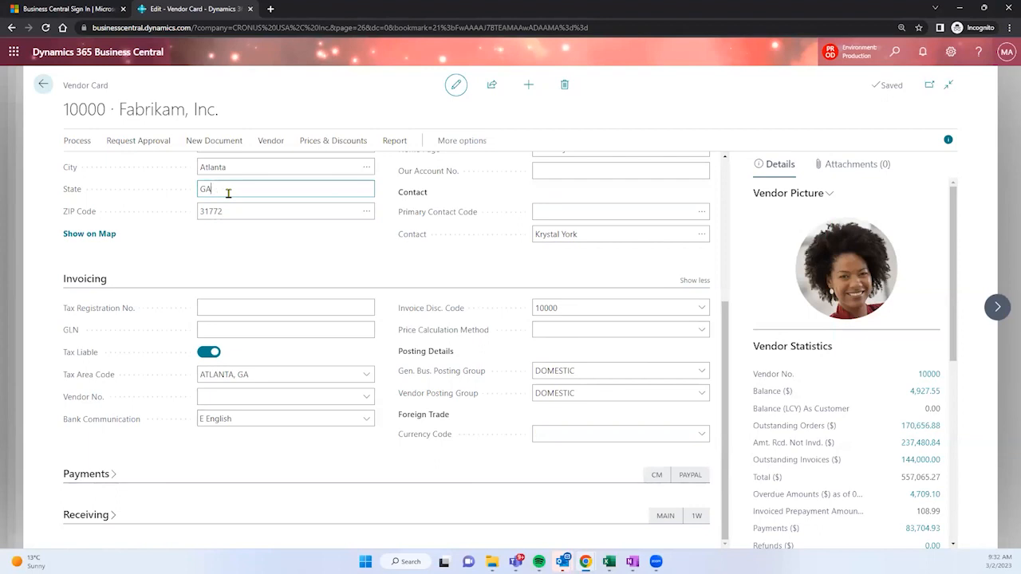
pyautogui.click(281, 247)
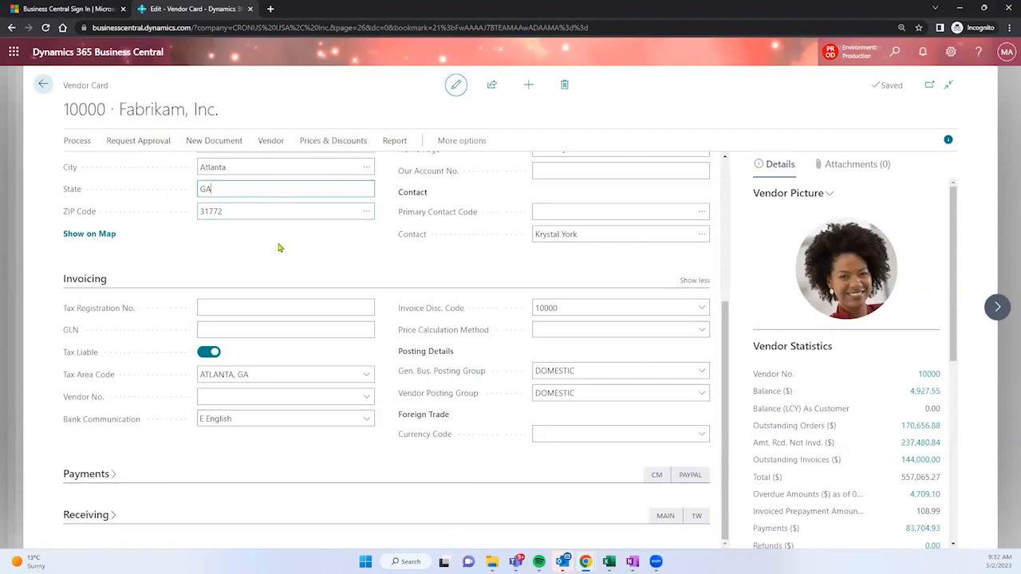
pyautogui.click(363, 215)
pyautogui.click(363, 216)
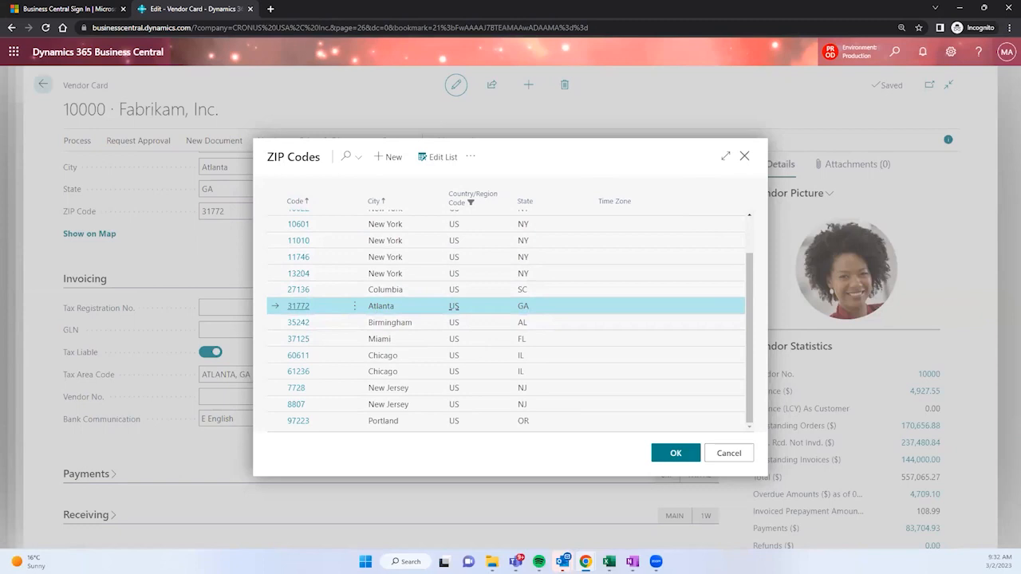
# Switch to the import workbook in Excel and enter GA as the vendor's City and 31772 as the ZIP Code
pyautogui.hotkey('alt', 'Tab')
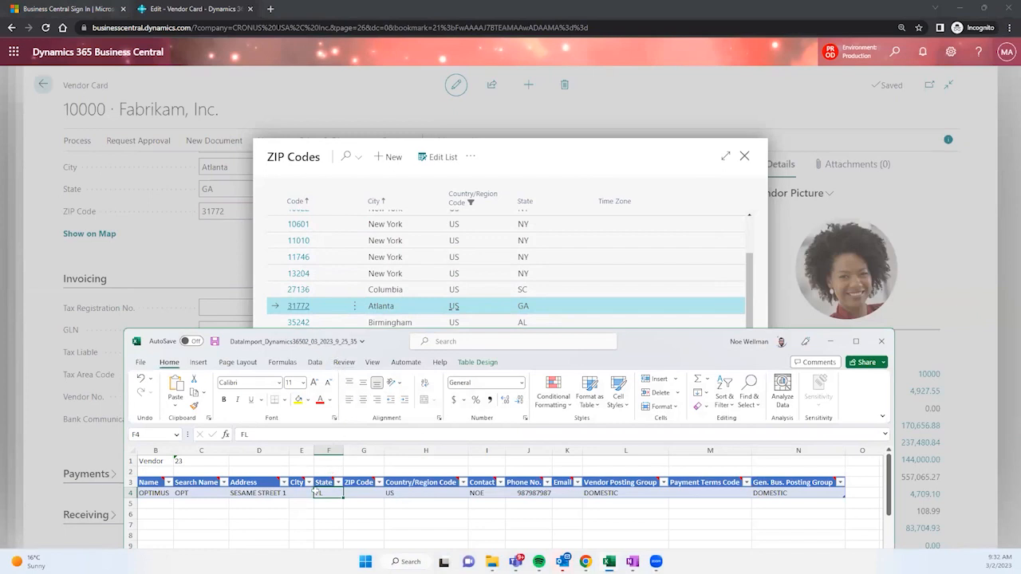
pyautogui.click(300, 493)
pyautogui.write('GA')
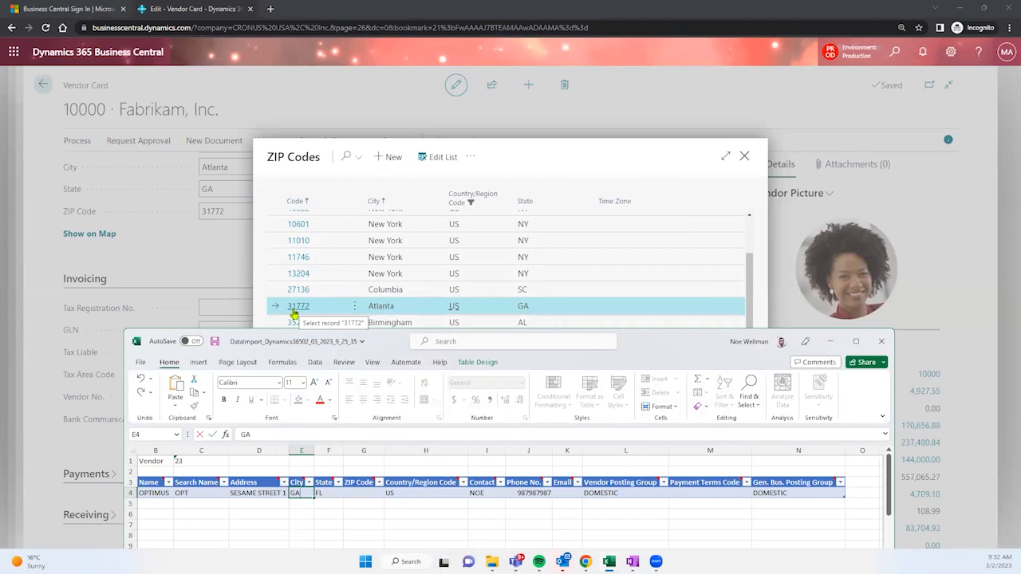
pyautogui.click(369, 493)
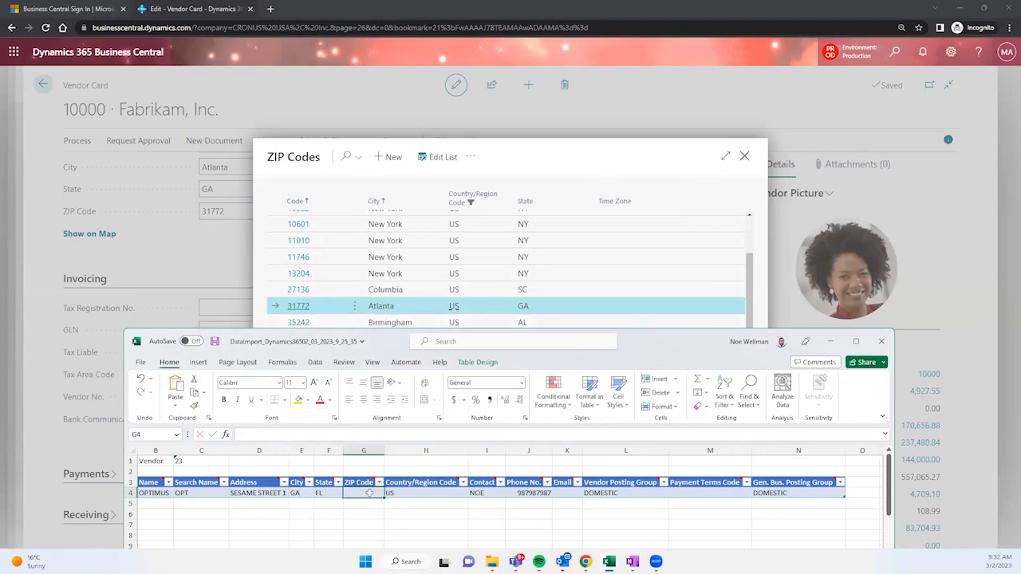
pyautogui.write('31')
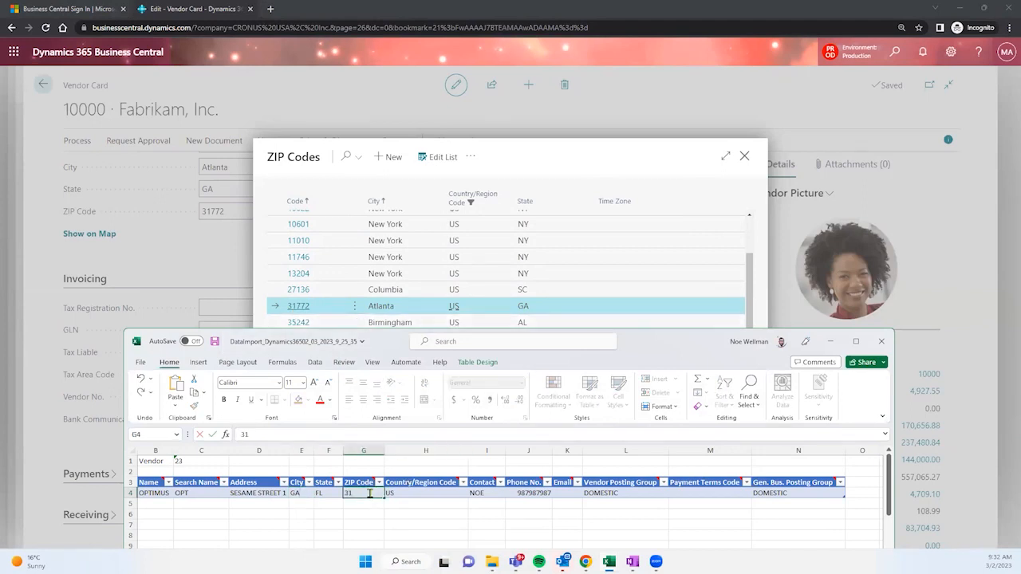
pyautogui.write('772')
pyautogui.press('Return')
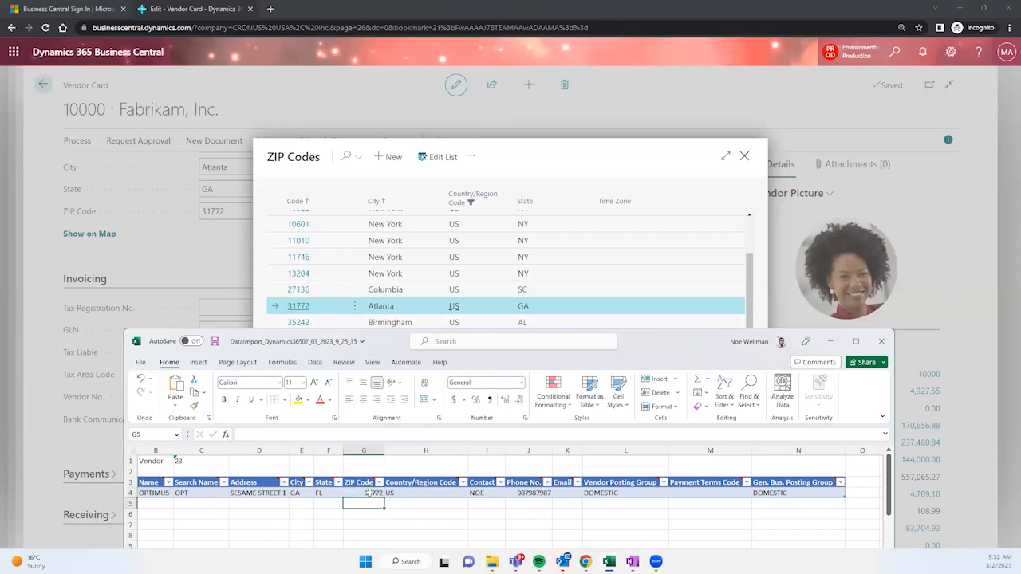
# Set the vendor's City to ATLANTA and State to GA, and re-enter 31772 as the ZIP Code
pyautogui.click(369, 493)
pyautogui.press('Left')
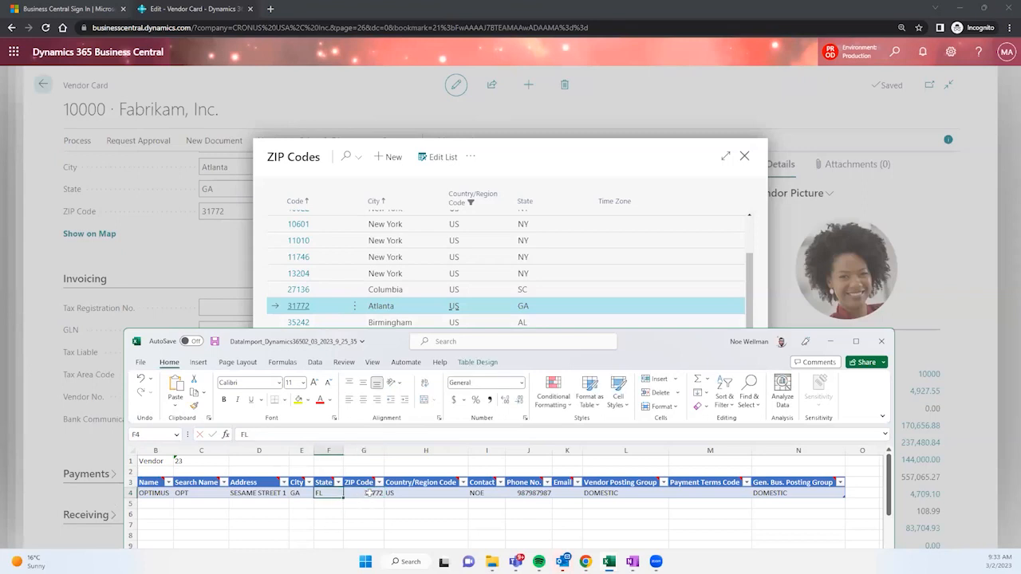
pyautogui.press('Left')
pyautogui.write('ATLANT')
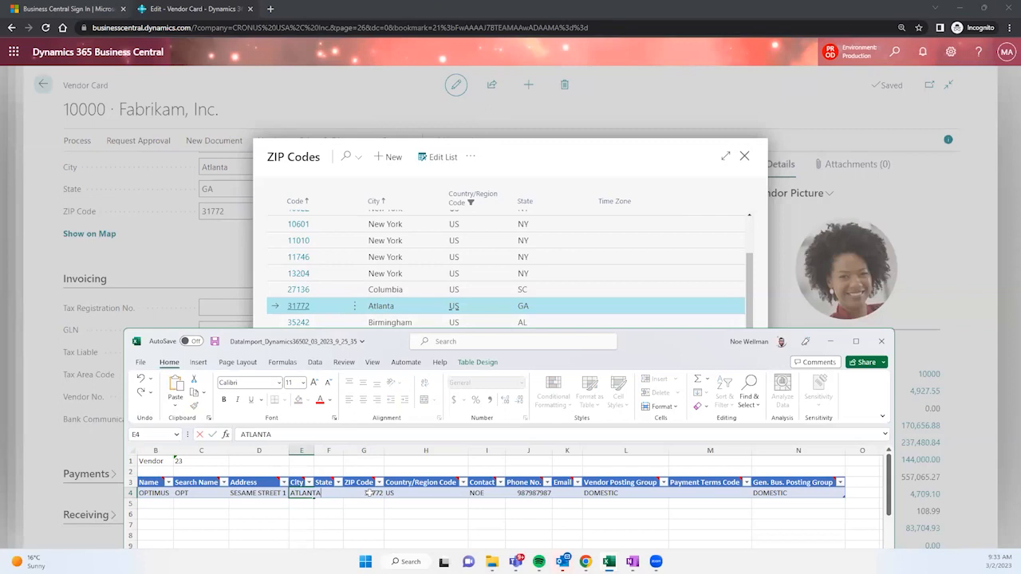
pyautogui.press('Tab')
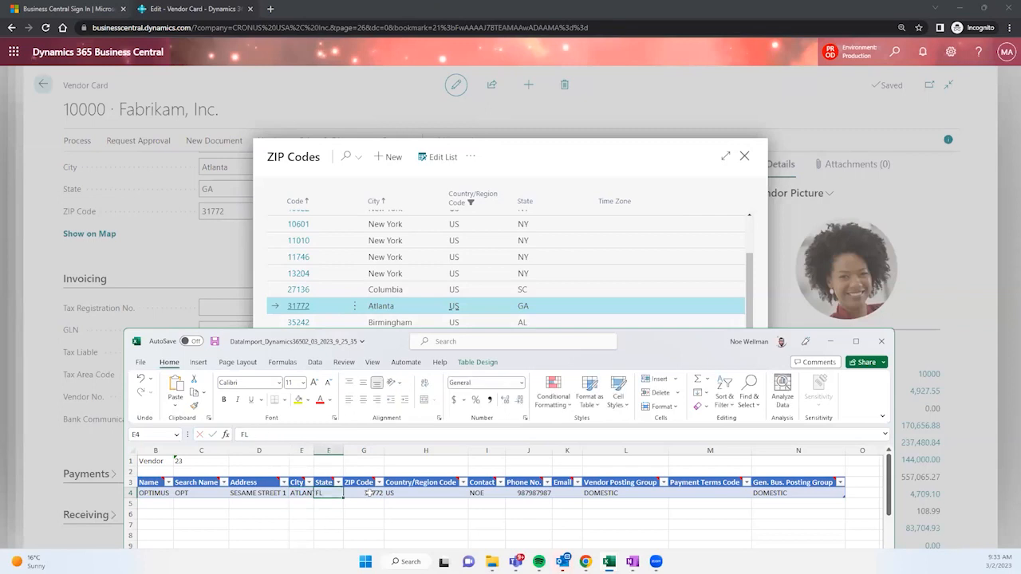
pyautogui.write('GA')
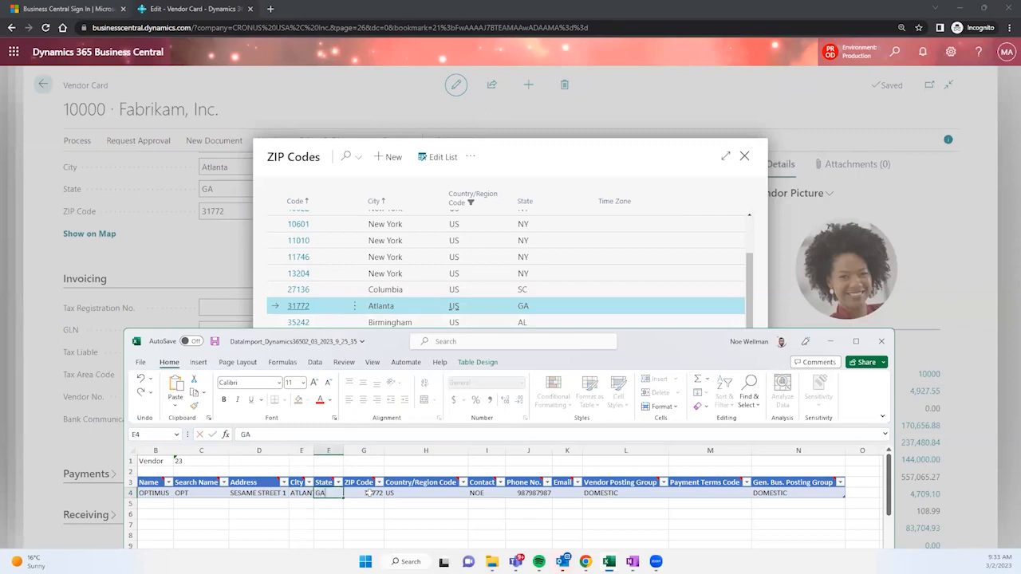
pyautogui.press('Return')
pyautogui.click(368, 494)
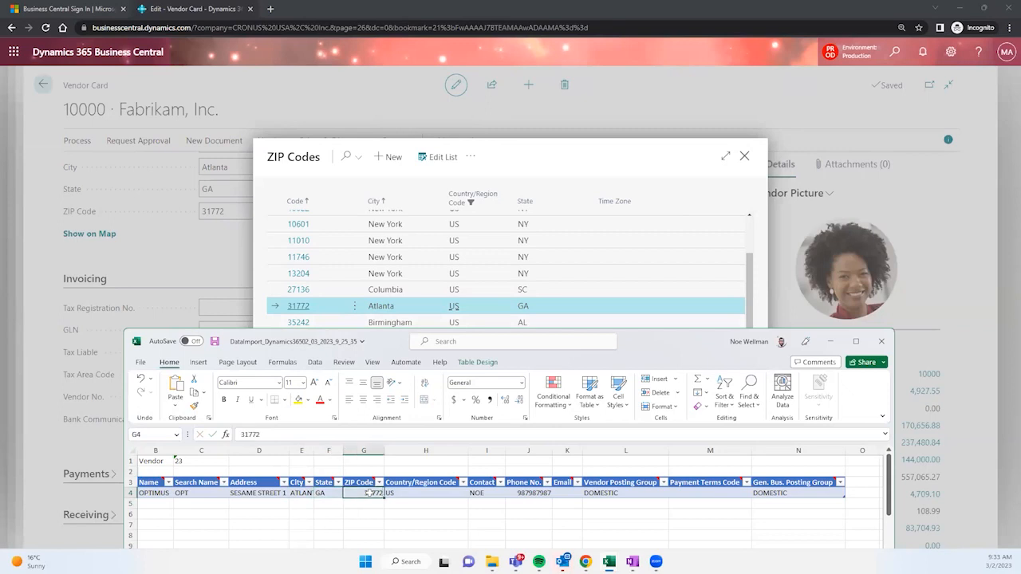
pyautogui.write('31772')
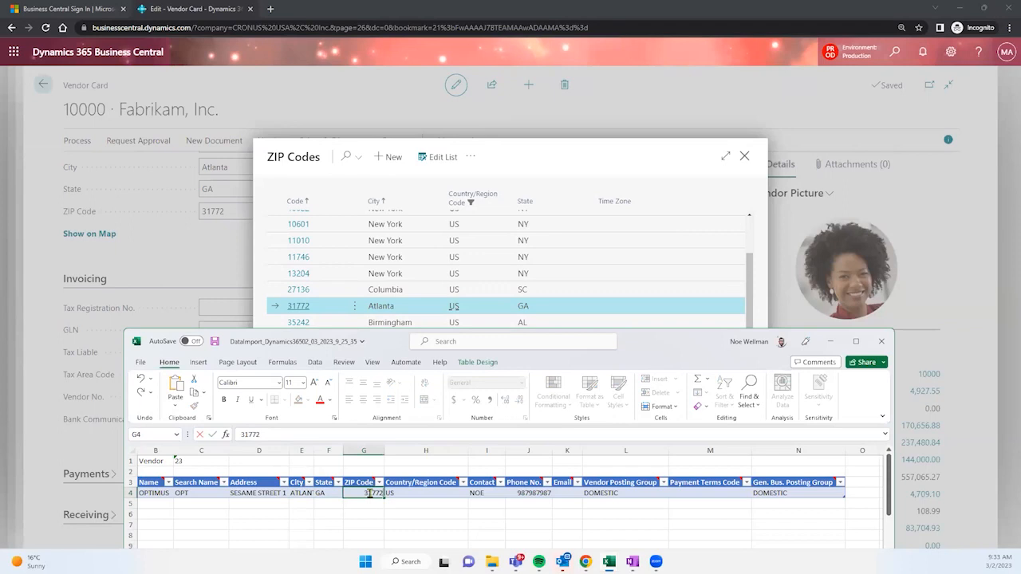
pyautogui.press('Tab')
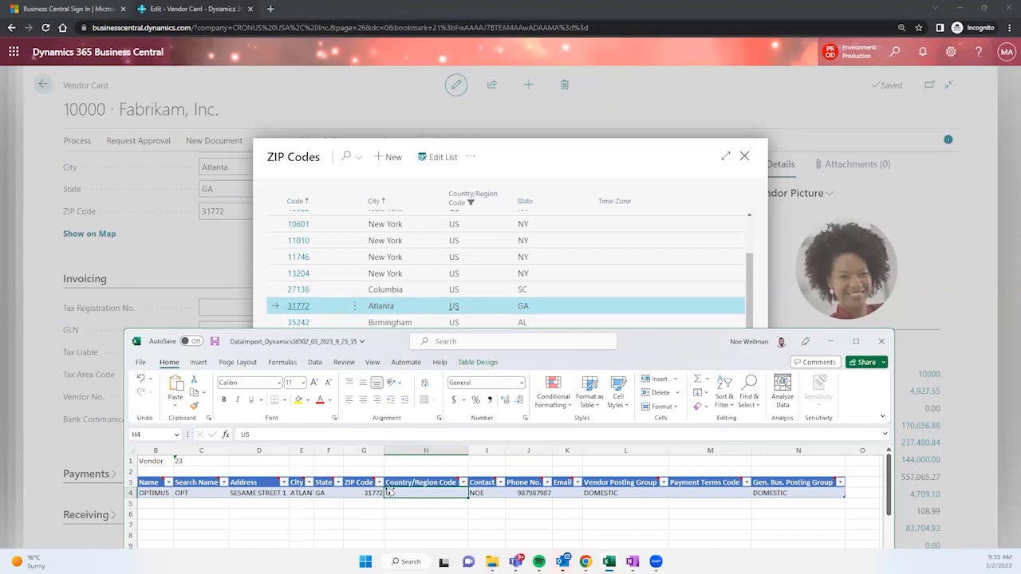
# Fit the City column to its contents and check the vendor row's Name, posting group and Email cells
pyautogui.doubleClick(315, 451)
pyautogui.click(312, 493)
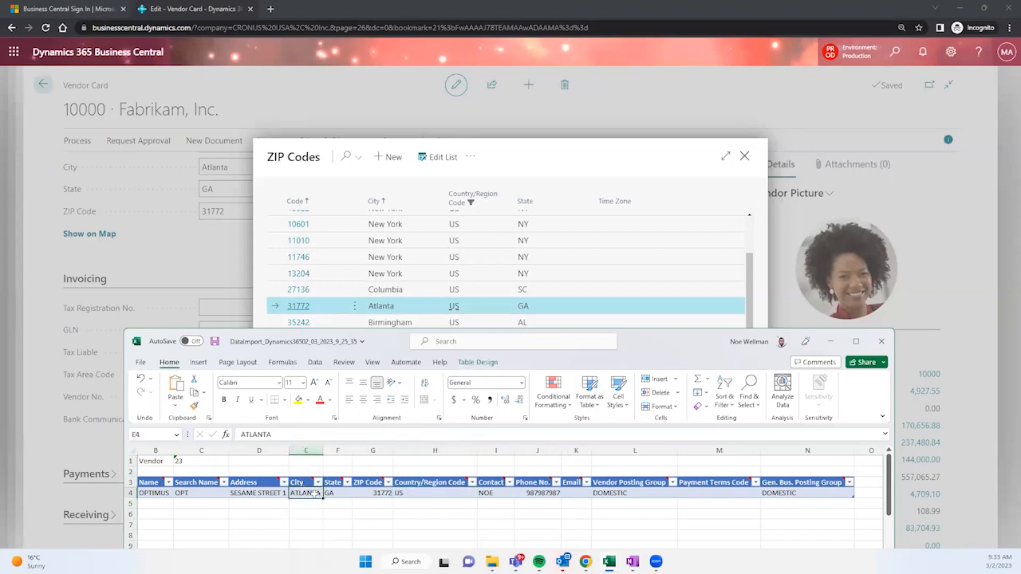
pyautogui.click(160, 493)
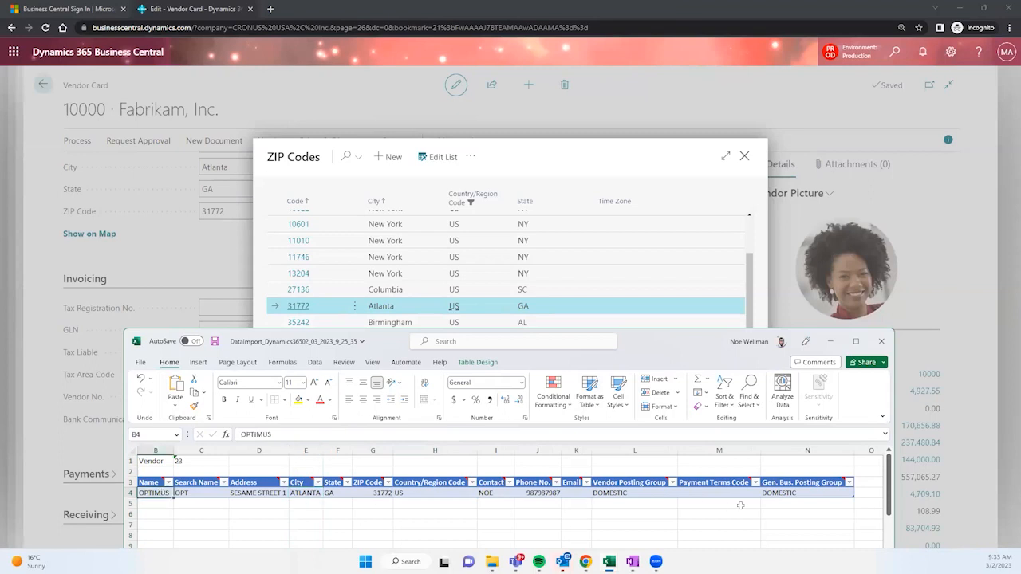
pyautogui.click(783, 494)
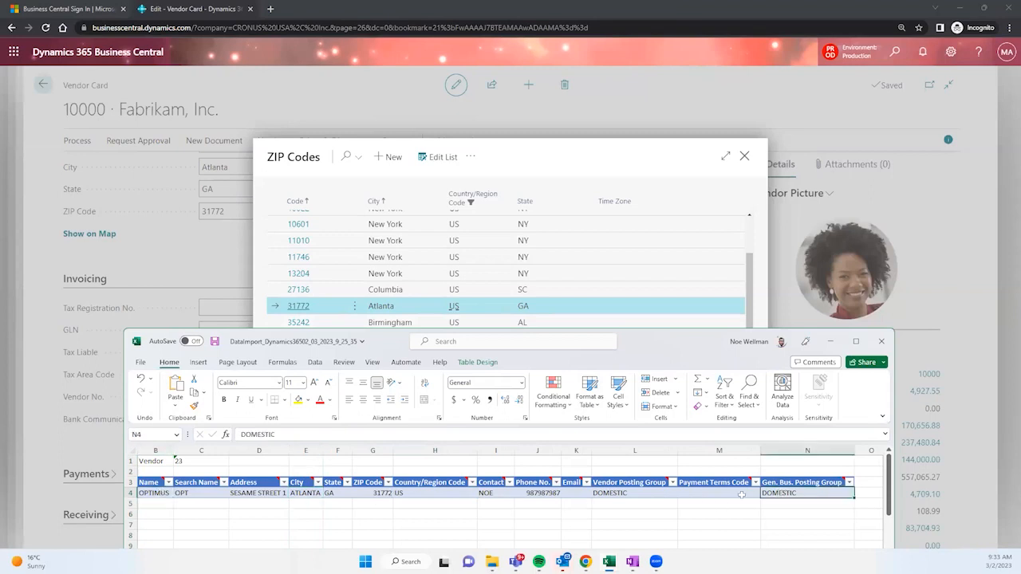
pyautogui.click(625, 494)
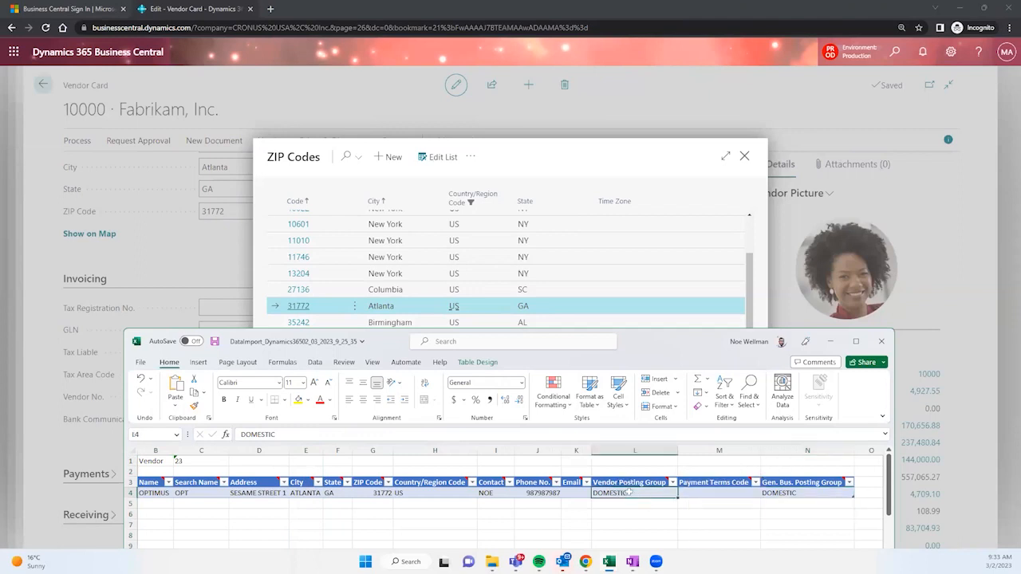
pyautogui.click(578, 493)
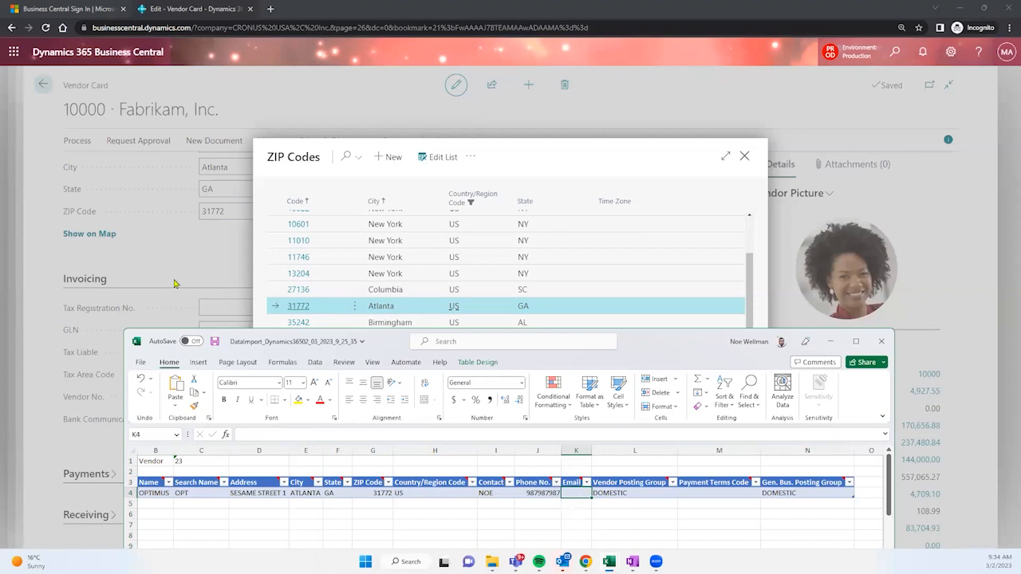
# Save and close the import workbook, and return from the Fabrikam, Inc. card in Business Central to the Data Migration guide
pyautogui.click(215, 342)
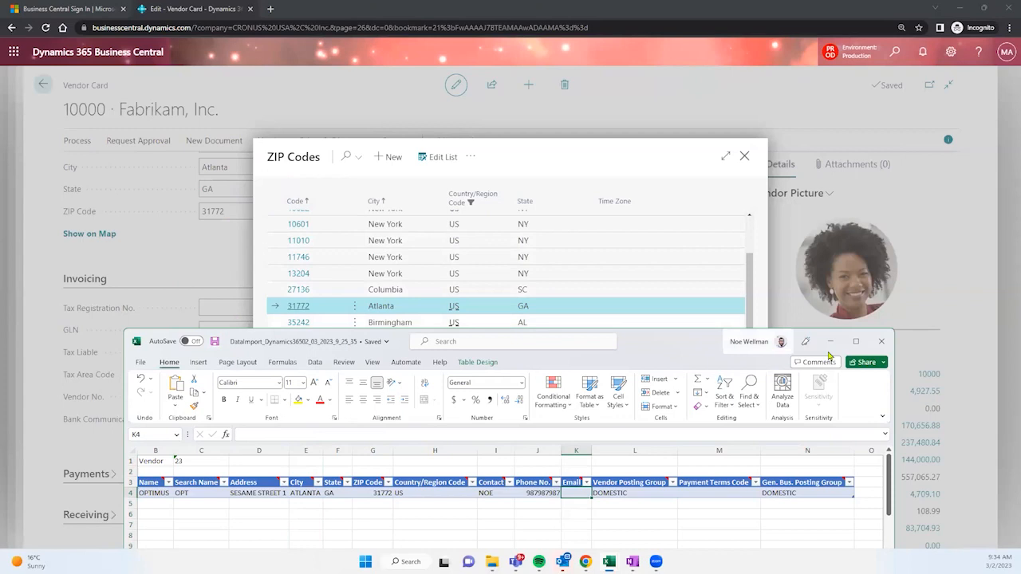
pyautogui.click(881, 343)
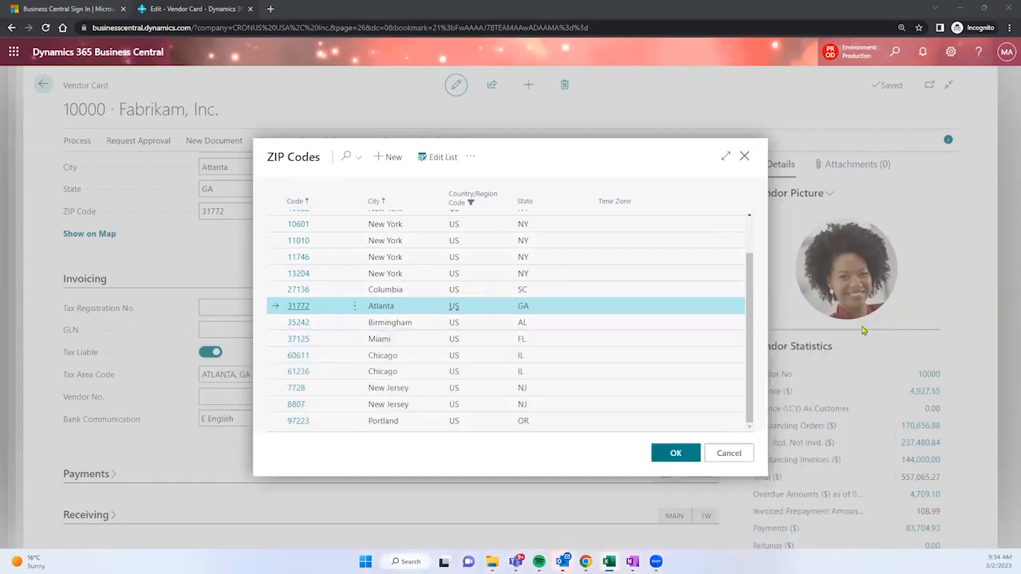
pyautogui.click(743, 156)
pyautogui.click(44, 85)
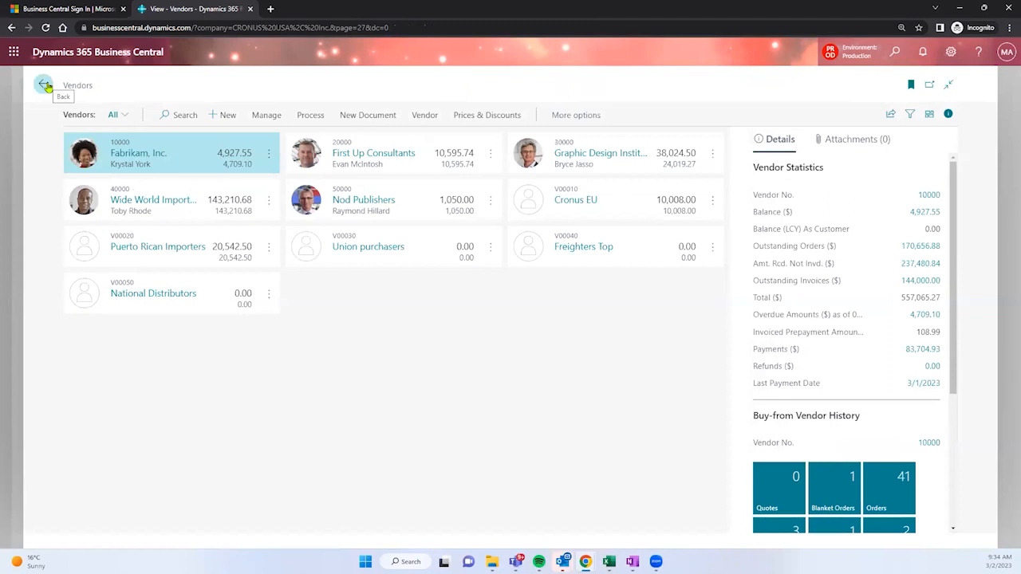
pyautogui.click(44, 85)
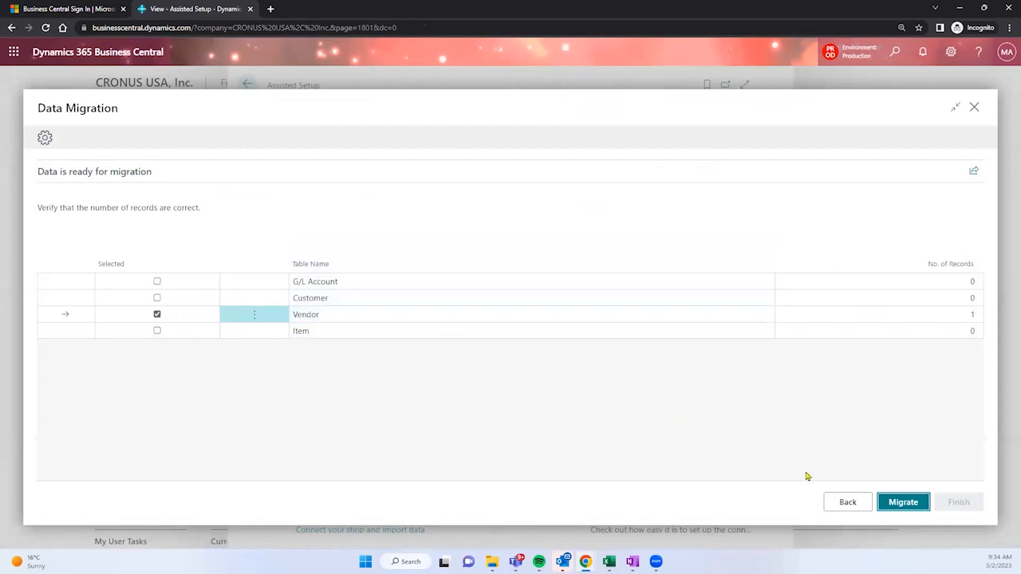
# Step back from the ready-for-migration page and exit the Data Migration guide without completing it
pyautogui.click(847, 503)
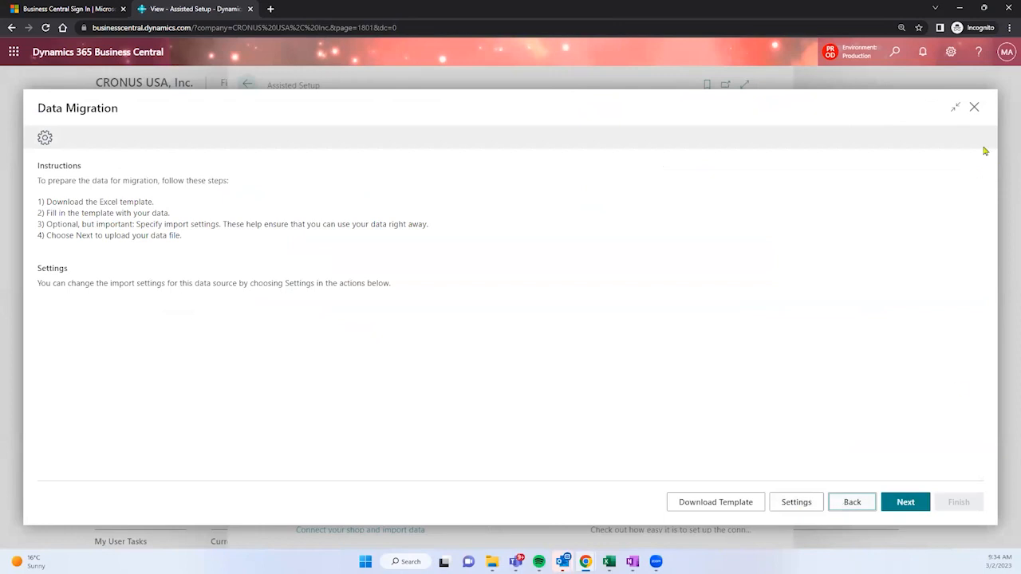
pyautogui.click(975, 106)
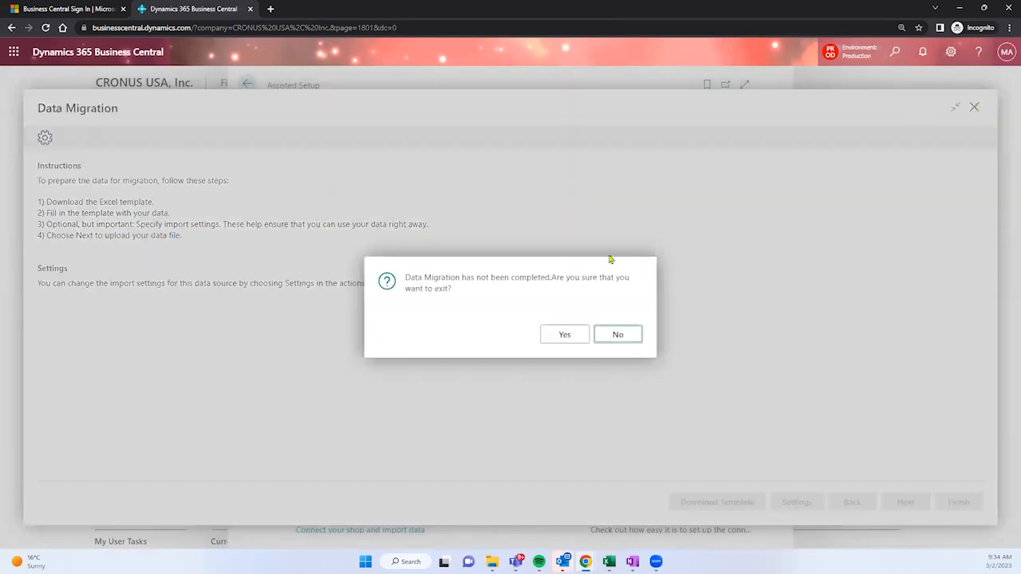
pyautogui.click(556, 335)
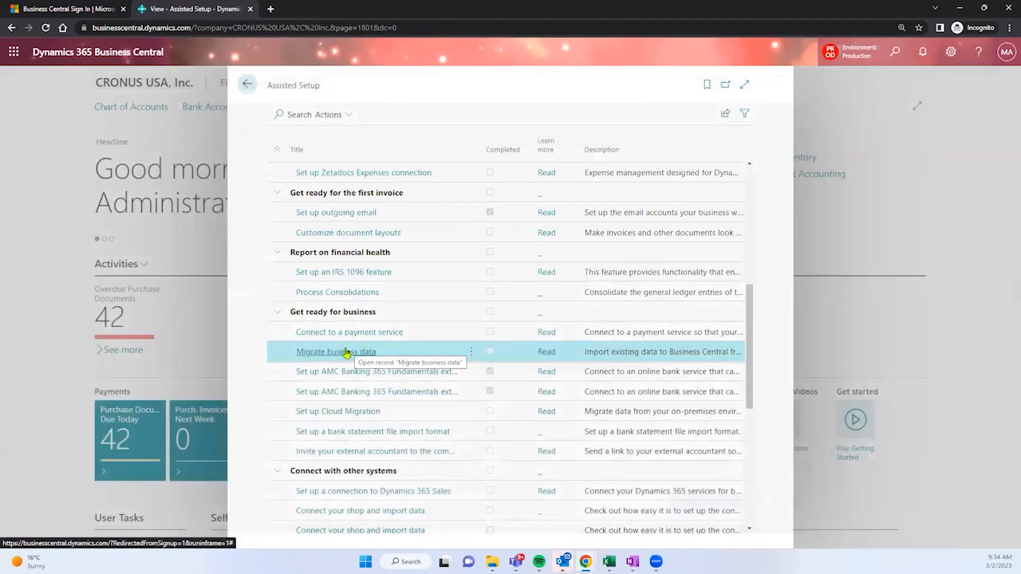
# Restart Migrate business data from Assisted Setup and proceed with Import from Excel as the data source to the instructions
pyautogui.click(345, 352)
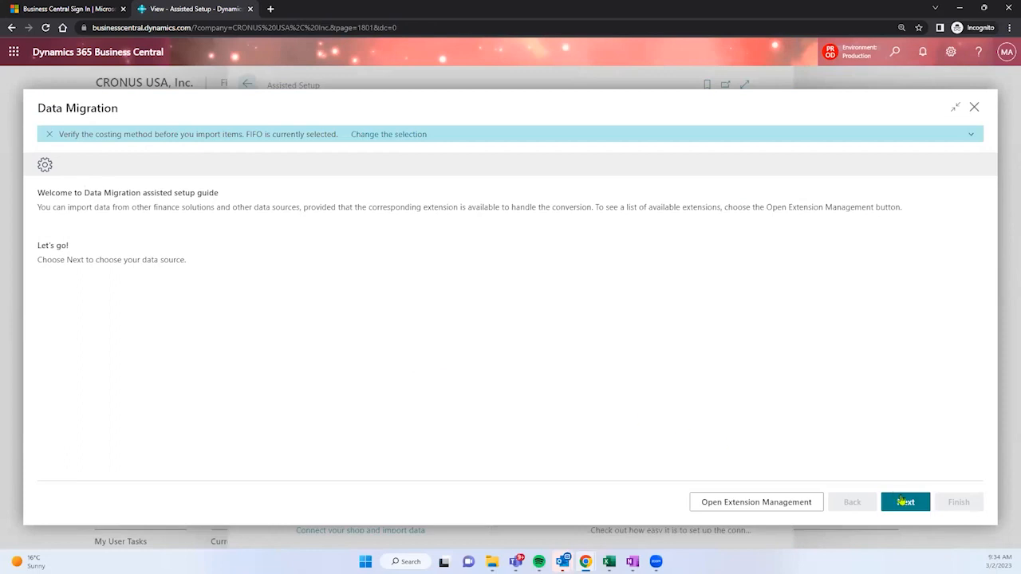
pyautogui.click(906, 501)
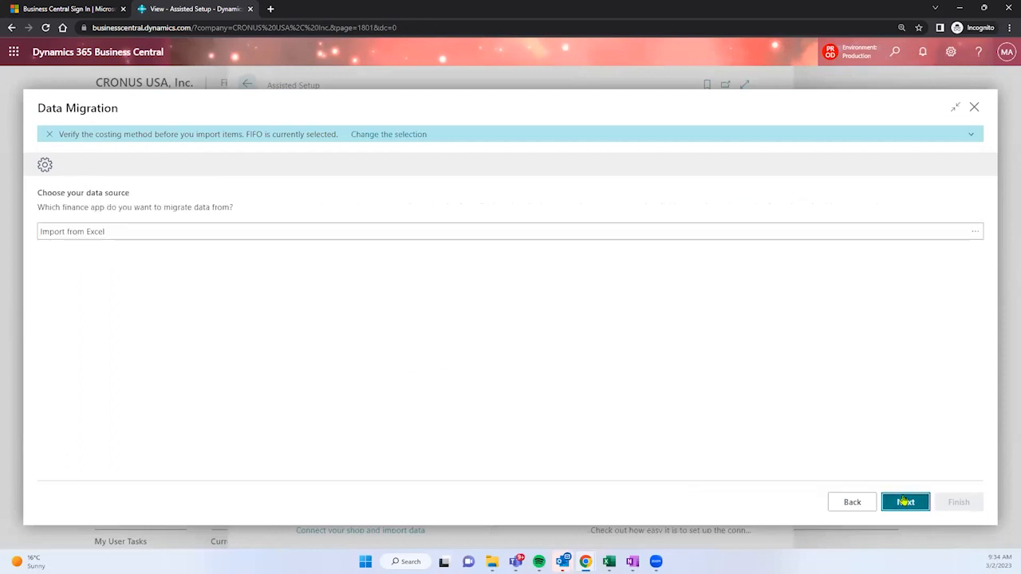
pyautogui.click(905, 502)
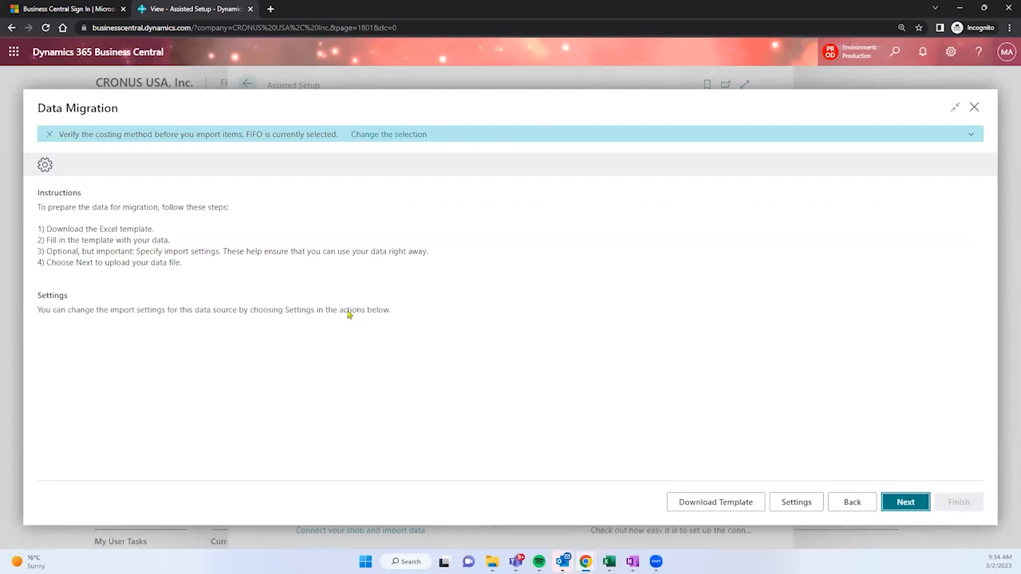
pyautogui.click(40, 105)
pyautogui.moveTo(77, 99); pyautogui.dragTo(141, 109)
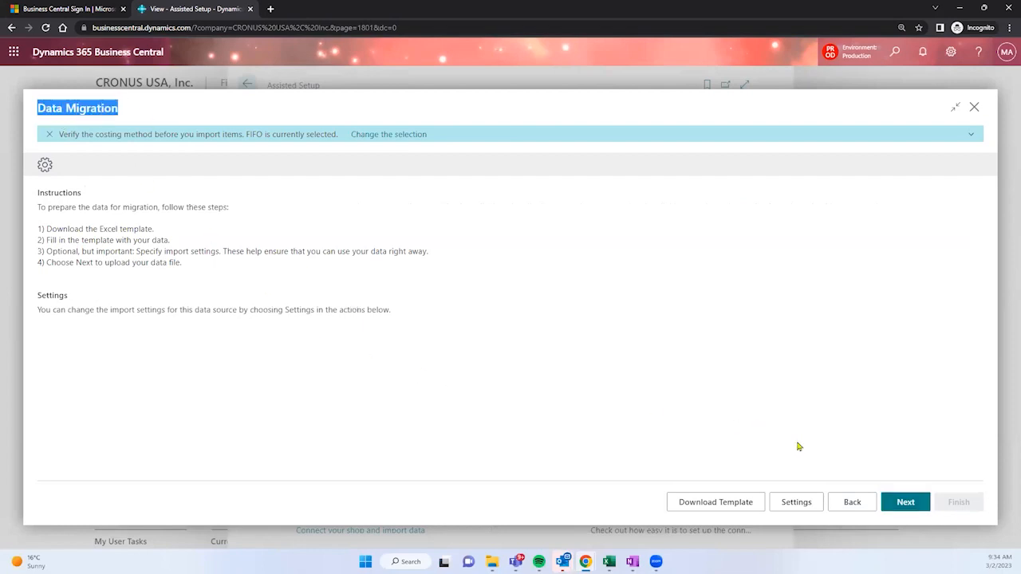
# Upload the corrected workbook DataImport_Dynamics36502_03_2023_9_25_35 from Downloads into the migration guide
pyautogui.click(895, 503)
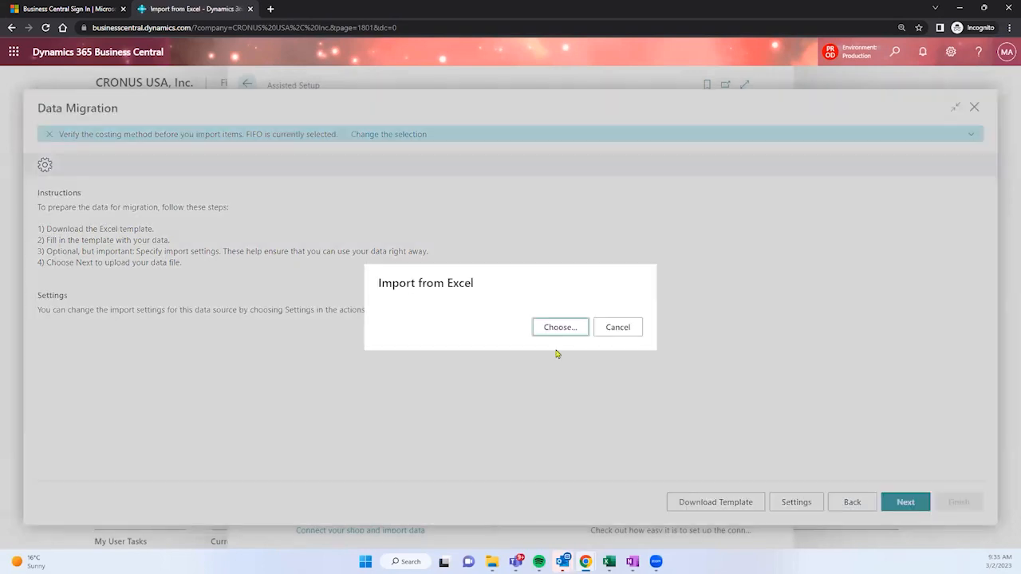
pyautogui.click(558, 328)
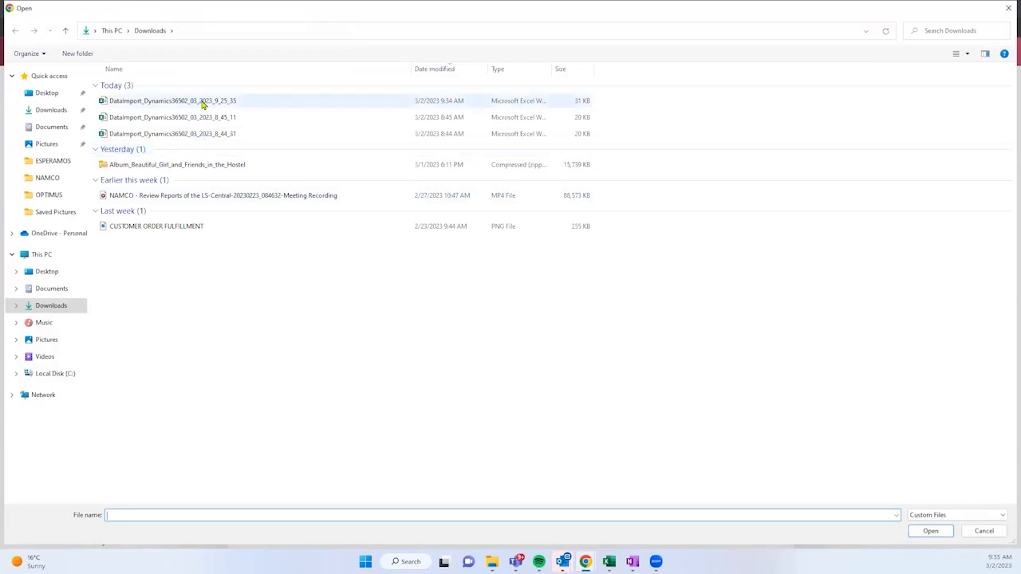
pyautogui.click(203, 102)
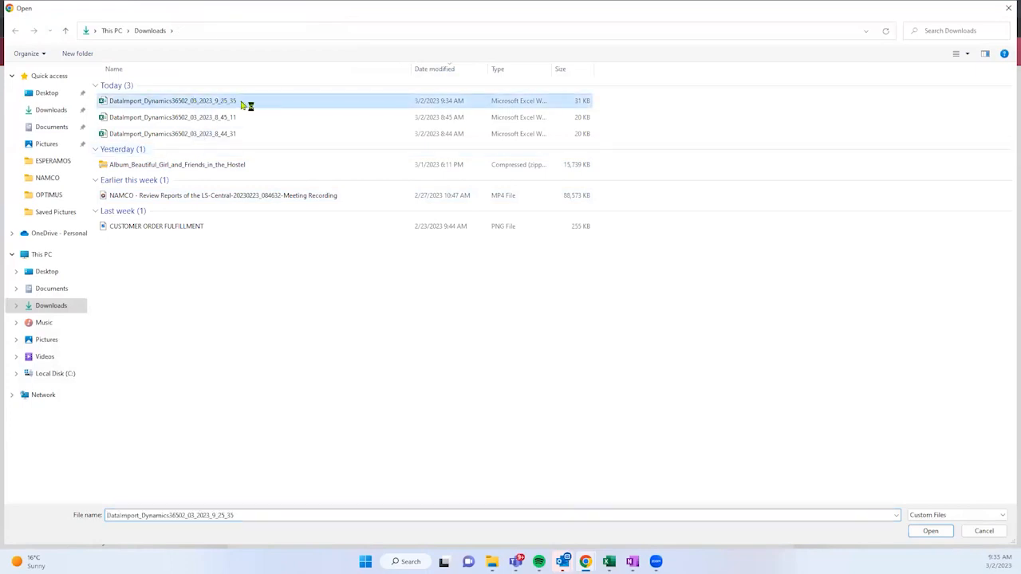
pyautogui.click(930, 532)
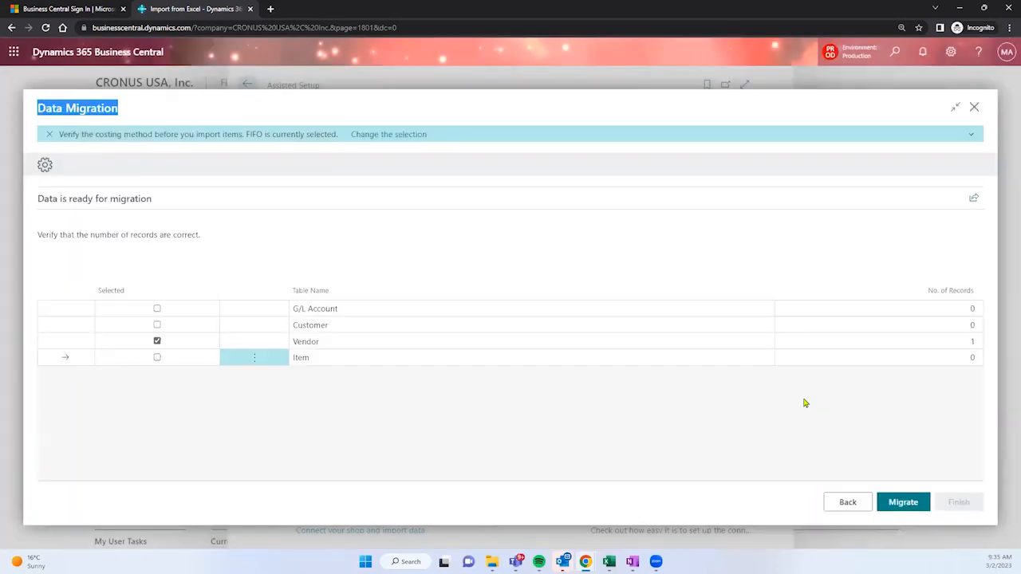
# Migrate the selected Vendor table, acknowledge the result and exit the Data Migration guide
pyautogui.click(909, 503)
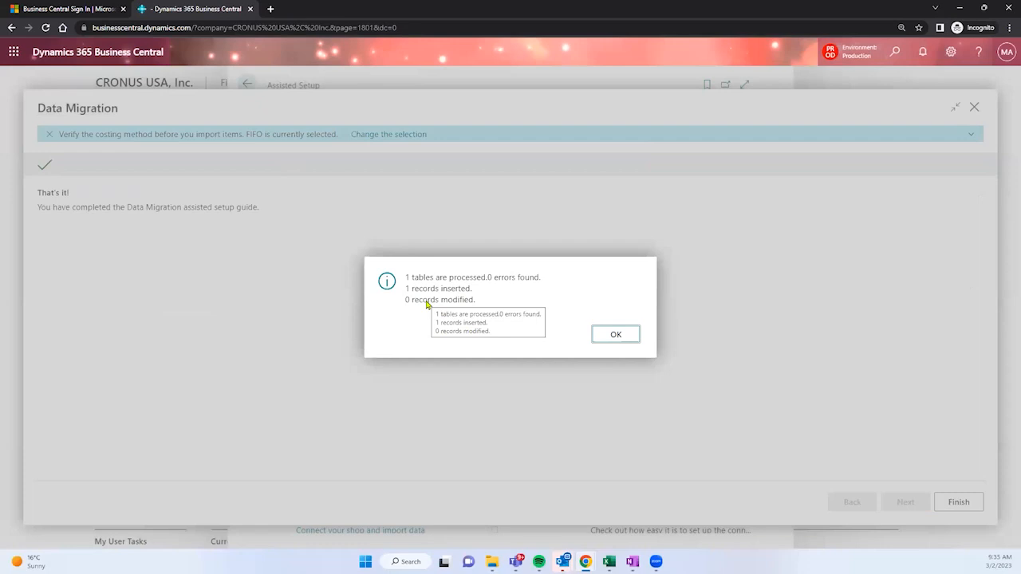
pyautogui.click(615, 335)
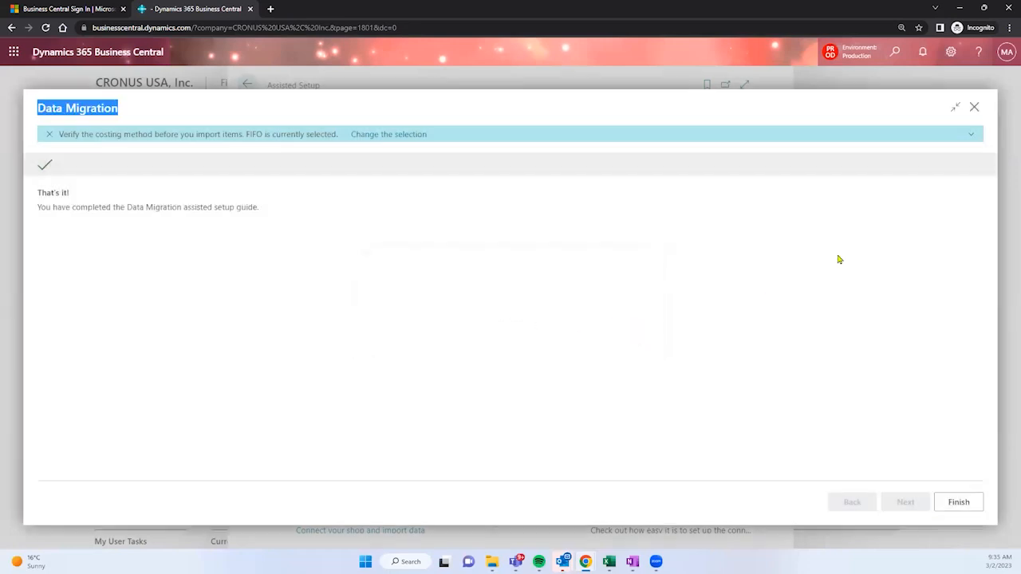
pyautogui.click(974, 107)
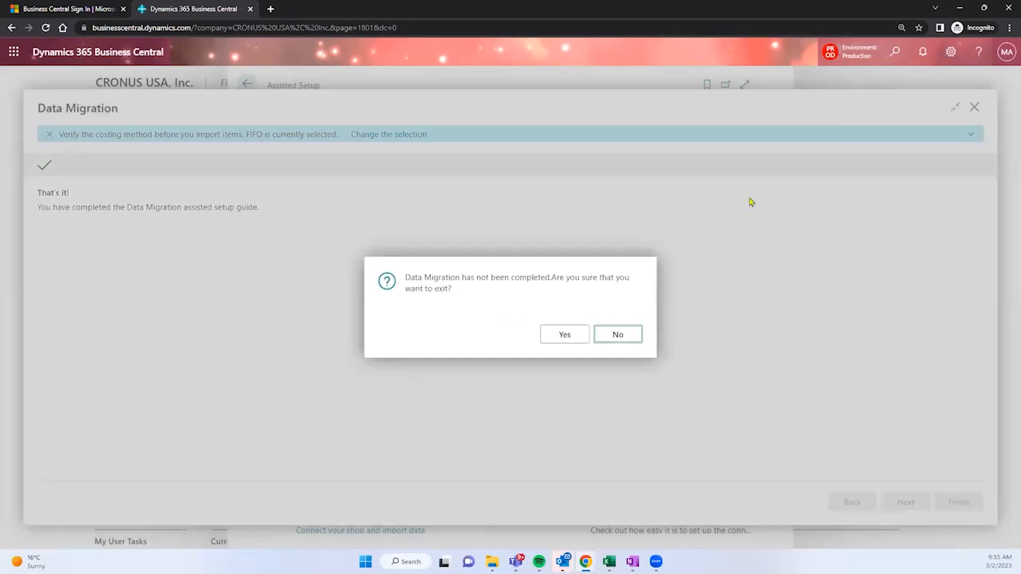
pyautogui.click(559, 338)
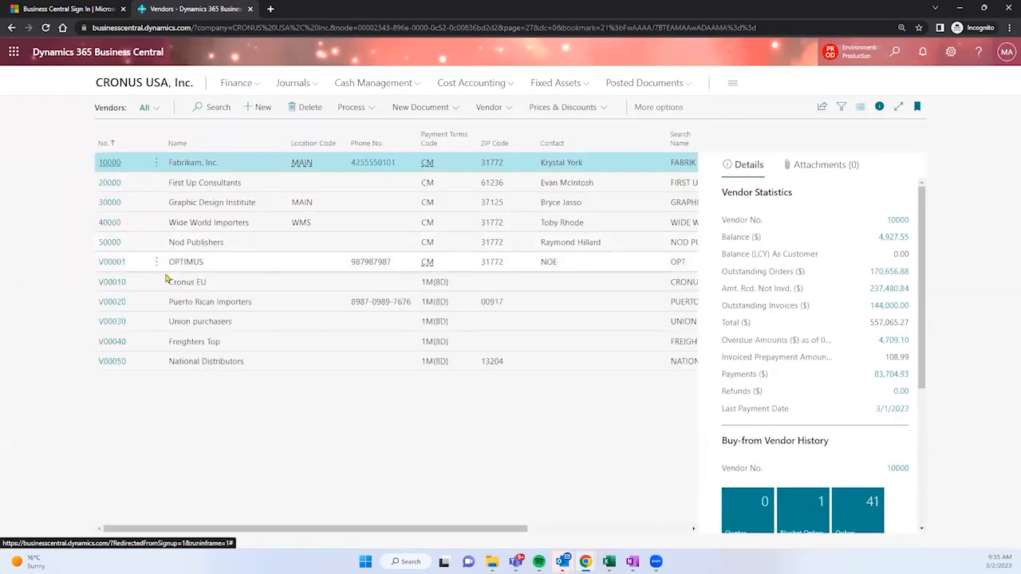
# Open the OPTIMUS card from the Vendors list and check its name, address and invoicing details
pyautogui.click(111, 266)
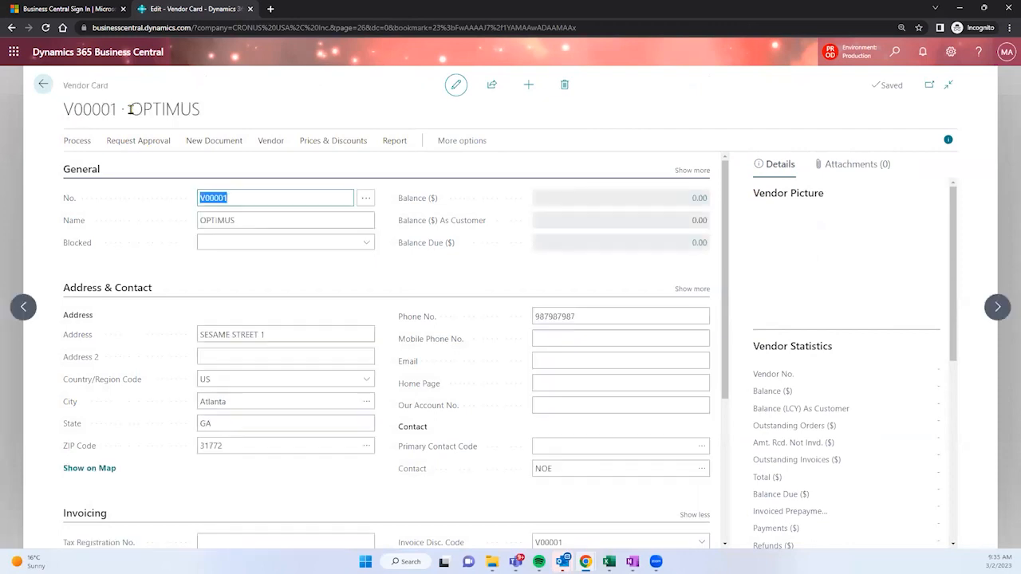
pyautogui.click(239, 221)
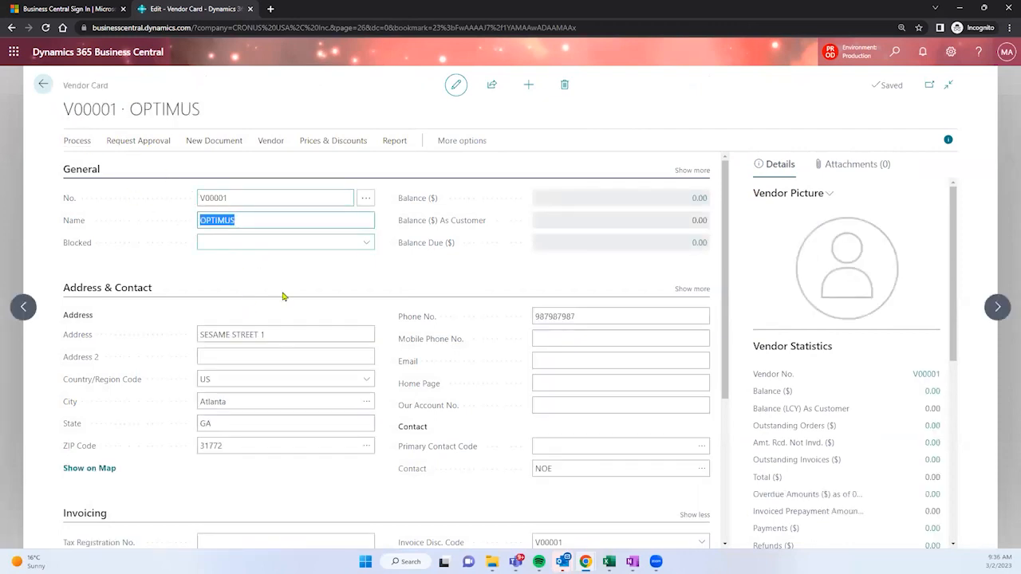
pyautogui.click(289, 335)
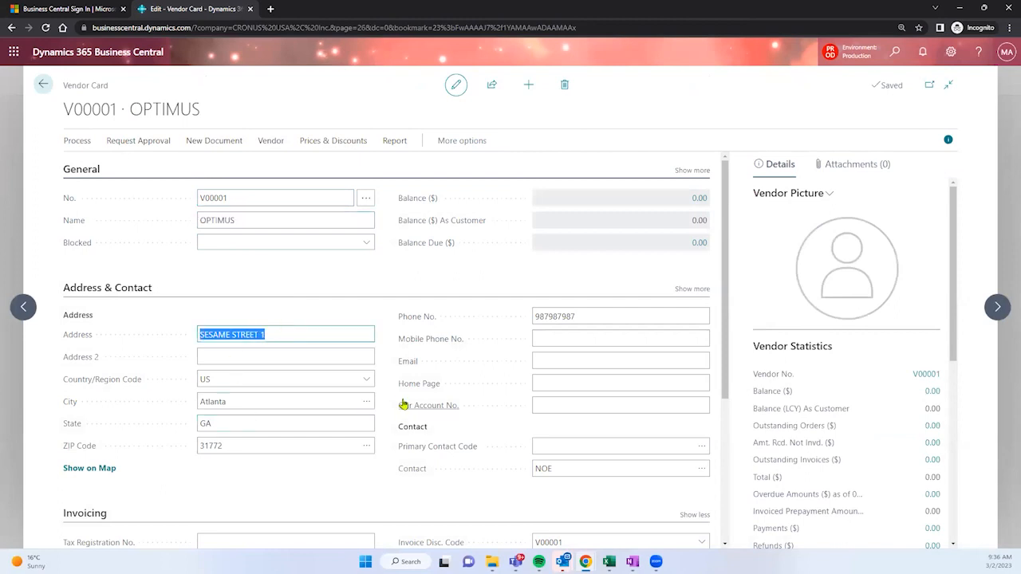
pyautogui.scroll(-1, 381, 403)
pyautogui.scroll(-2, 381, 403)
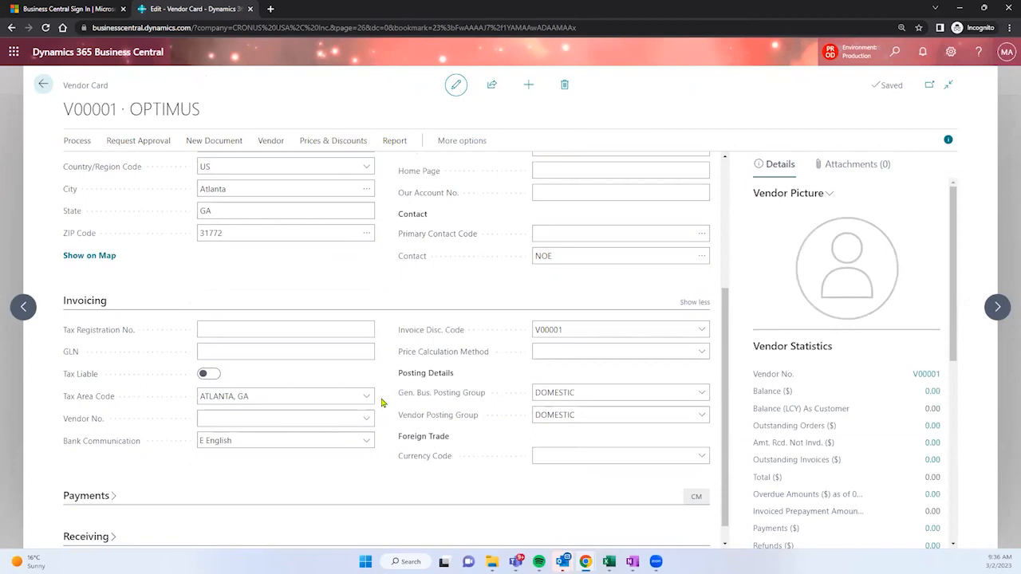
pyautogui.scroll(3, 381, 403)
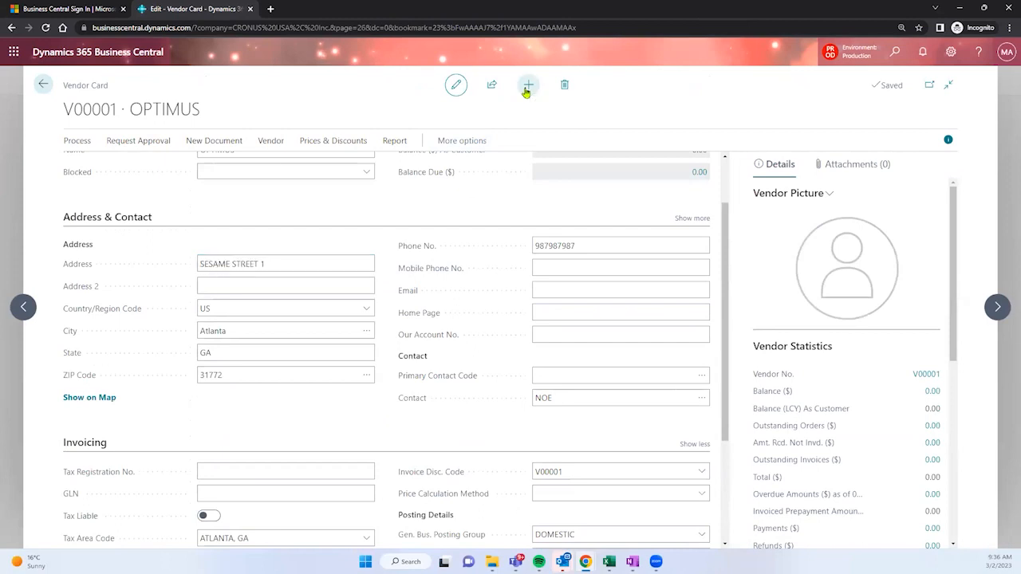
pyautogui.click(527, 86)
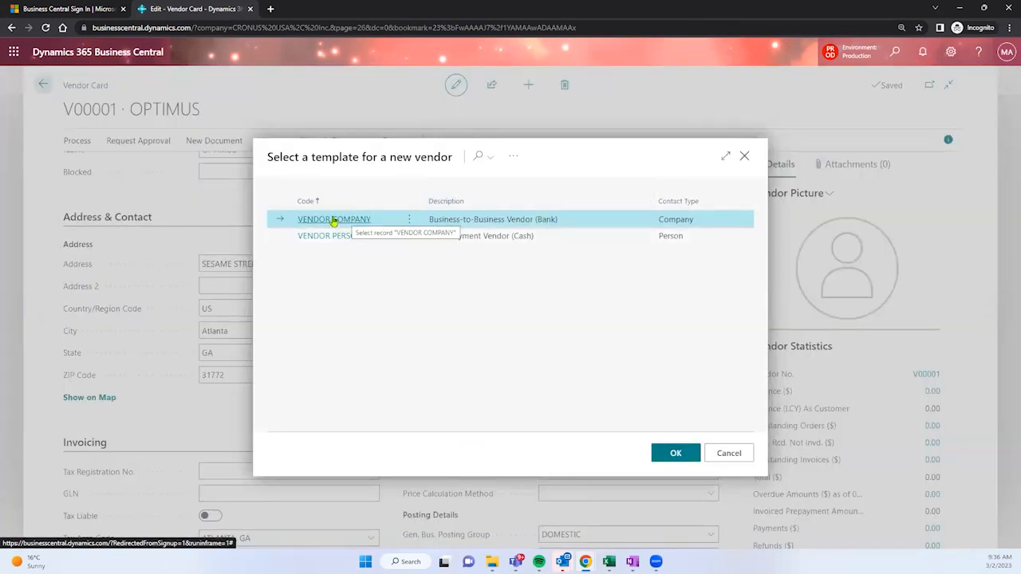
pyautogui.click(744, 159)
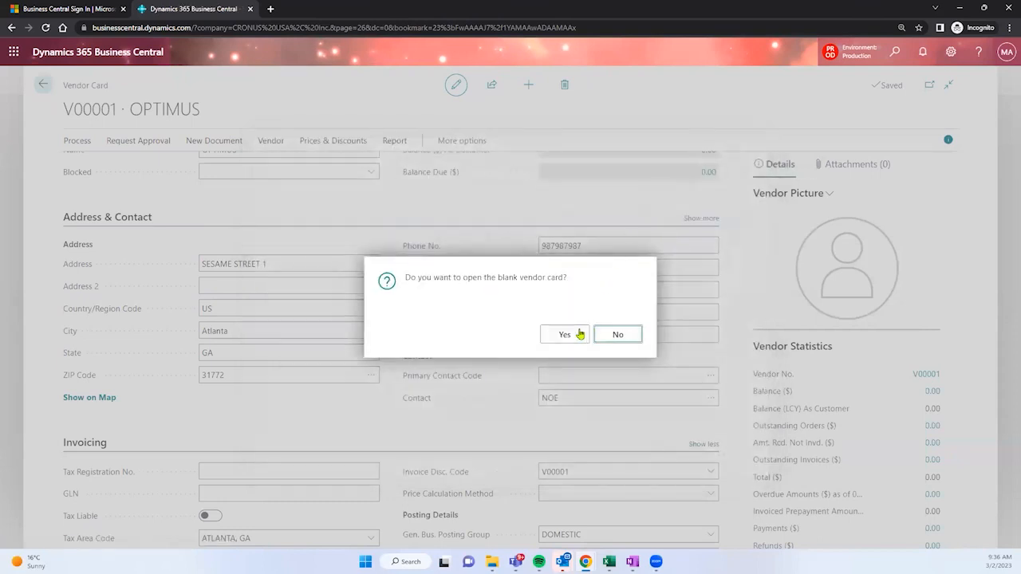
pyautogui.click(619, 336)
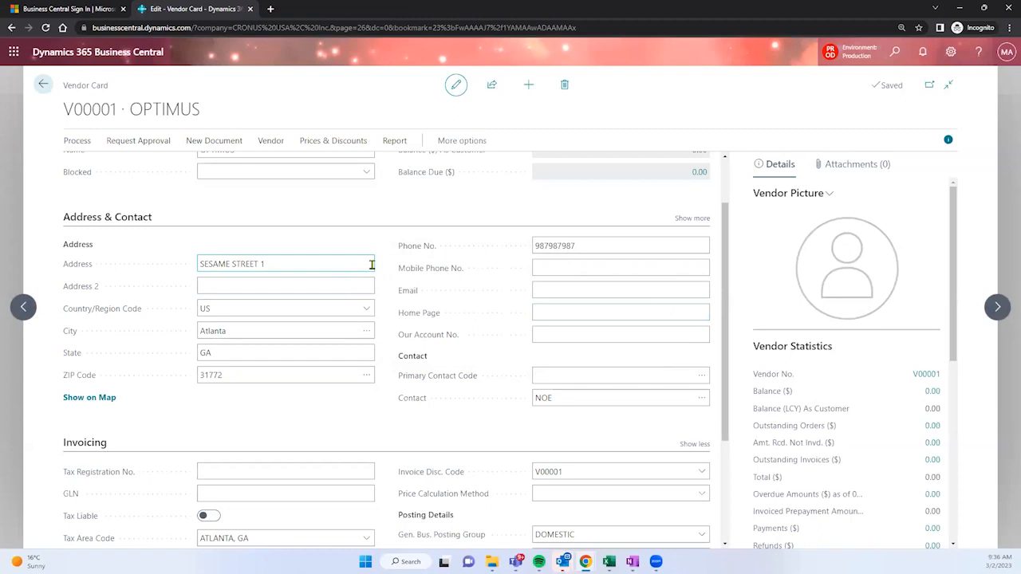
# Examine the OPTIMUS vendor card's address, invoice discount code, general business and vendor posting groups, and the available currency codes
pyautogui.scroll(2, 372, 264)
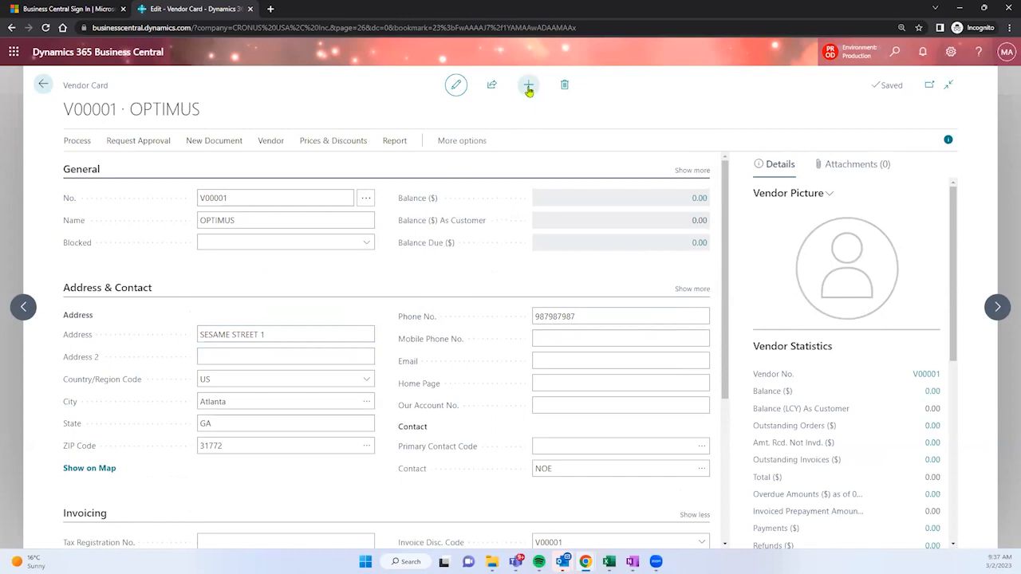
pyautogui.scroll(-2, 579, 333)
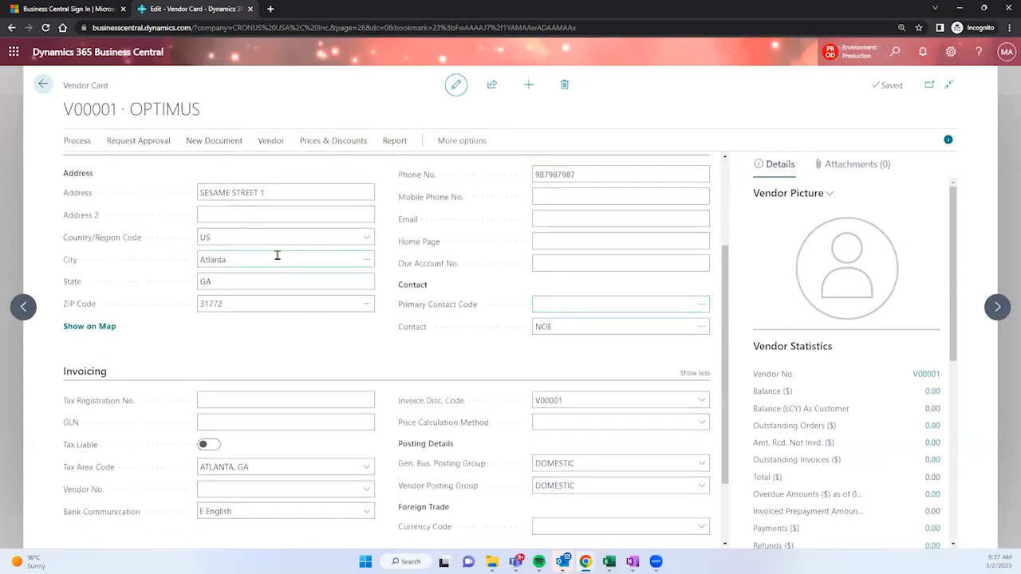
pyautogui.click(578, 463)
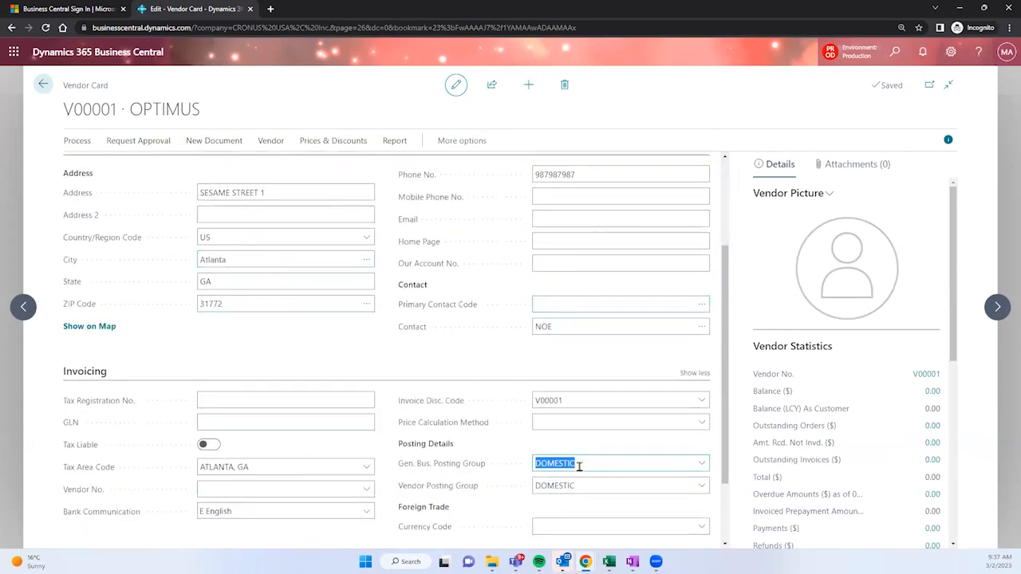
pyautogui.click(577, 486)
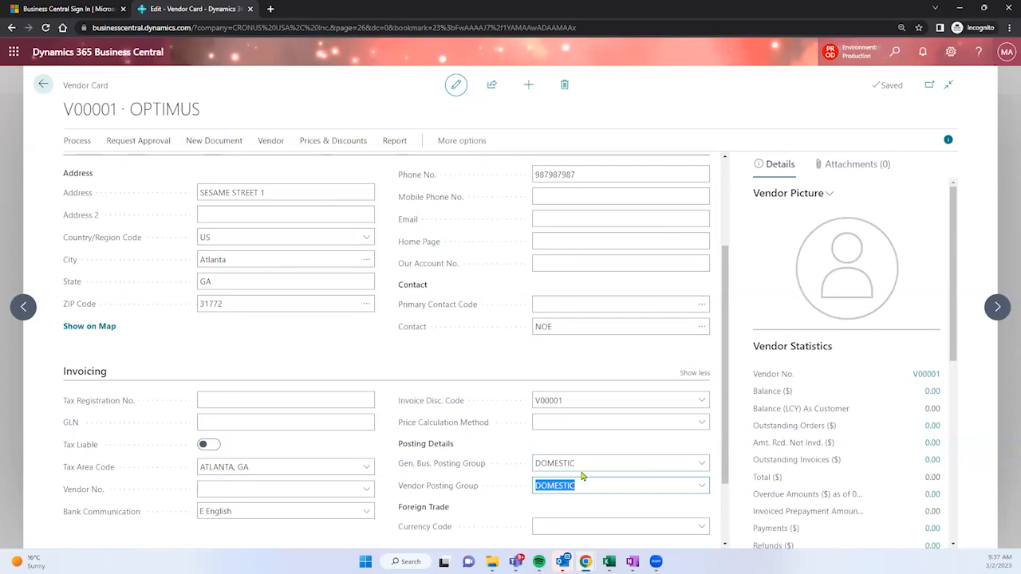
pyautogui.click(580, 464)
pyautogui.click(568, 401)
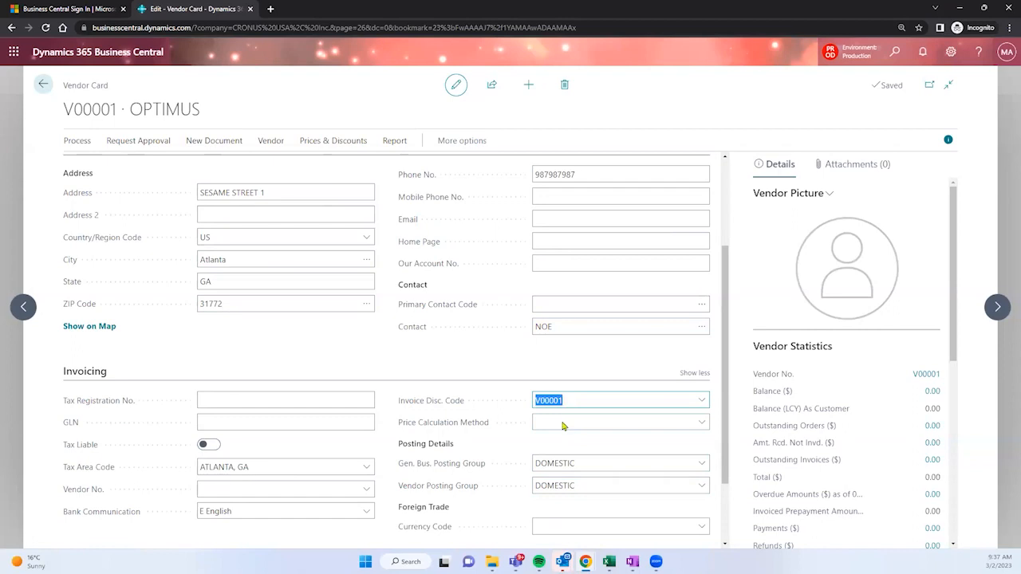
pyautogui.click(577, 467)
pyautogui.click(576, 484)
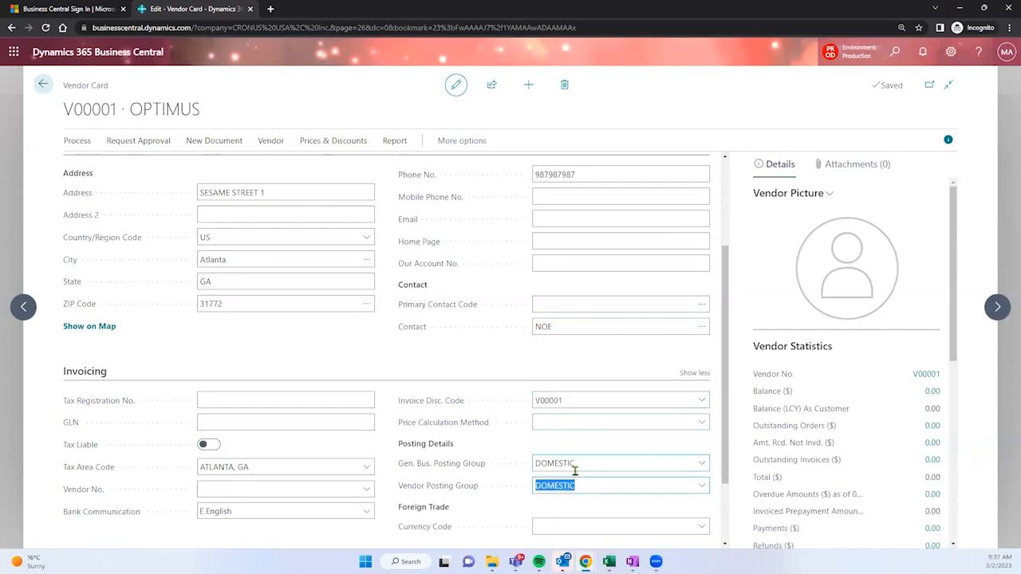
pyautogui.scroll(-1, 574, 472)
pyautogui.click(568, 458)
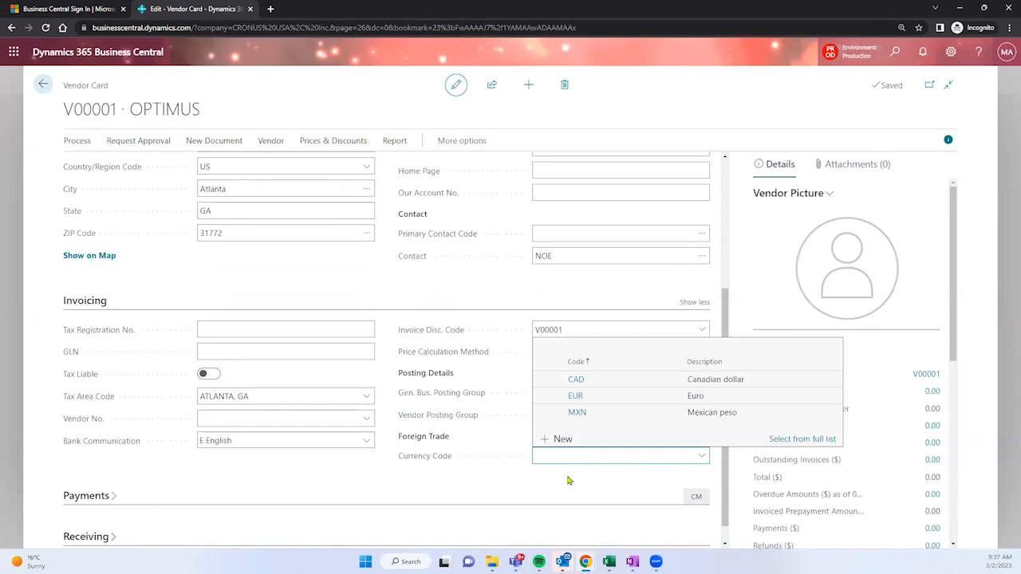
pyautogui.click(568, 480)
pyautogui.scroll(2, 568, 479)
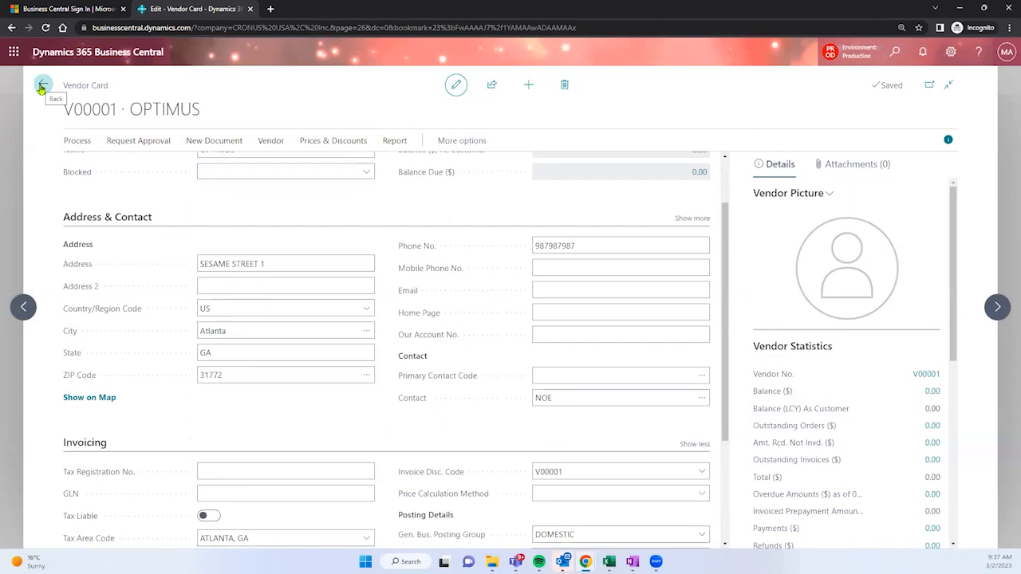
# Return to the role center, search for packages and bookmark the Configuration Packages page
pyautogui.click(42, 86)
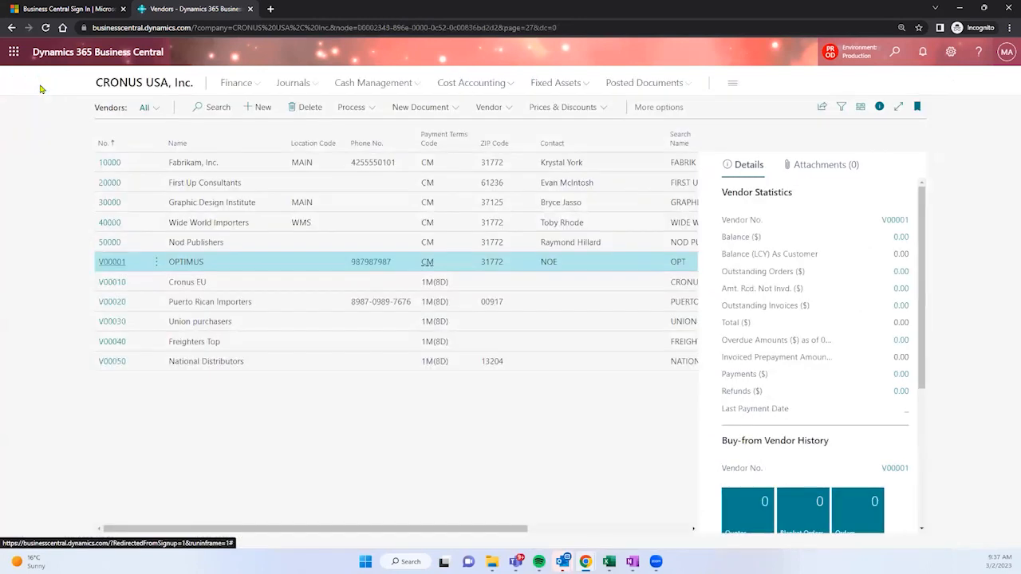
pyautogui.click(163, 90)
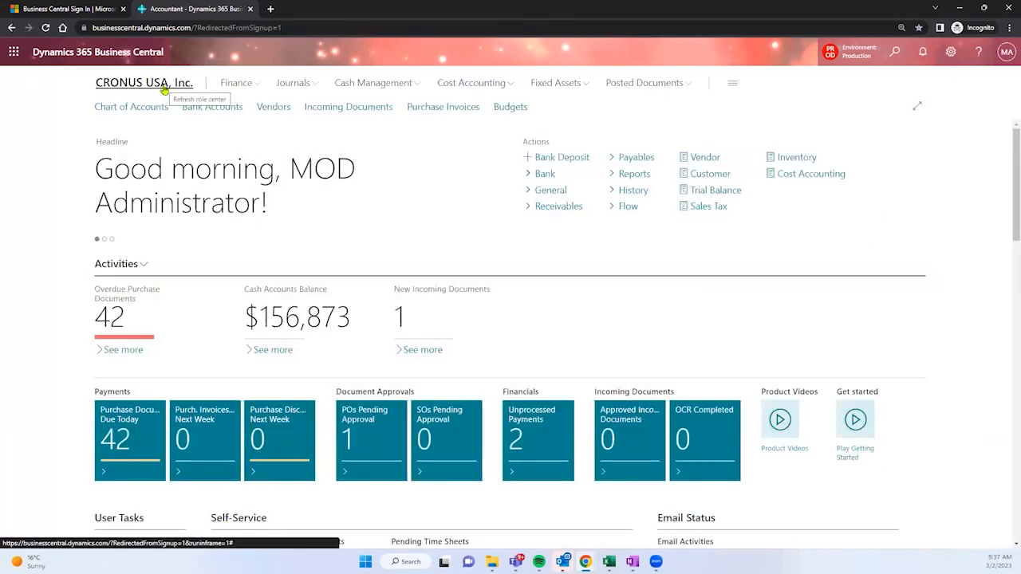
pyautogui.click(895, 54)
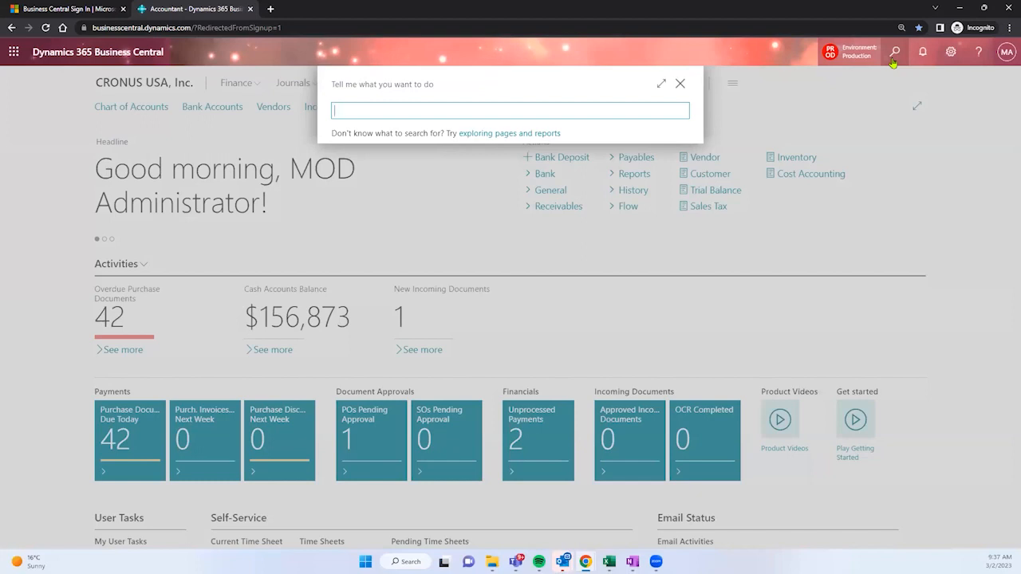
pyautogui.write('package')
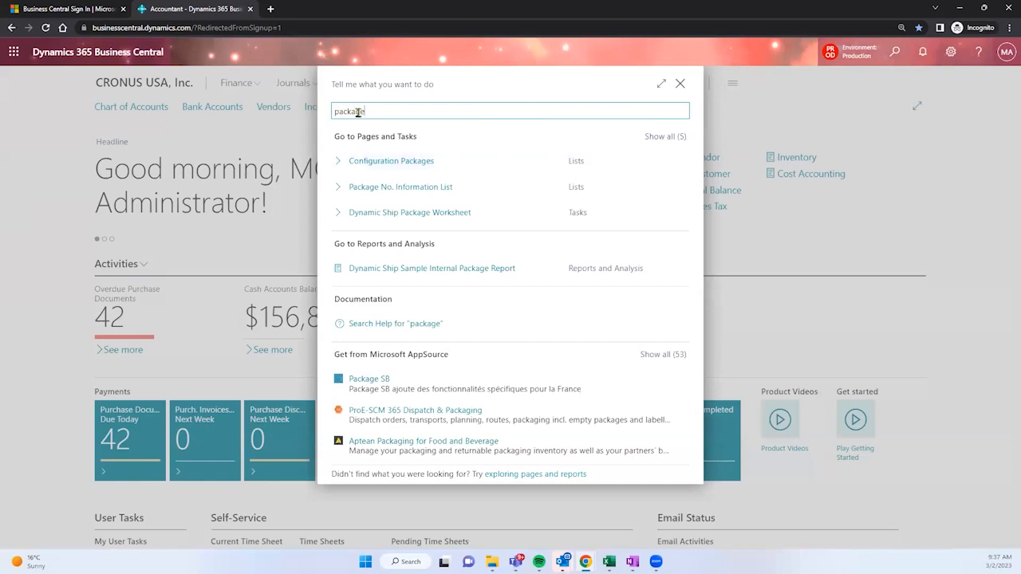
pyautogui.write('s')
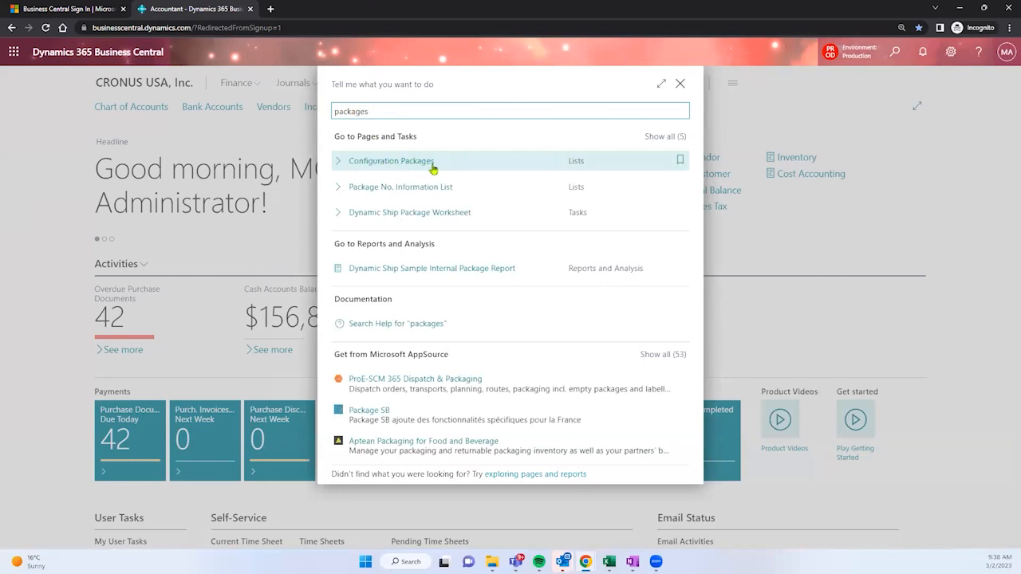
pyautogui.click(680, 162)
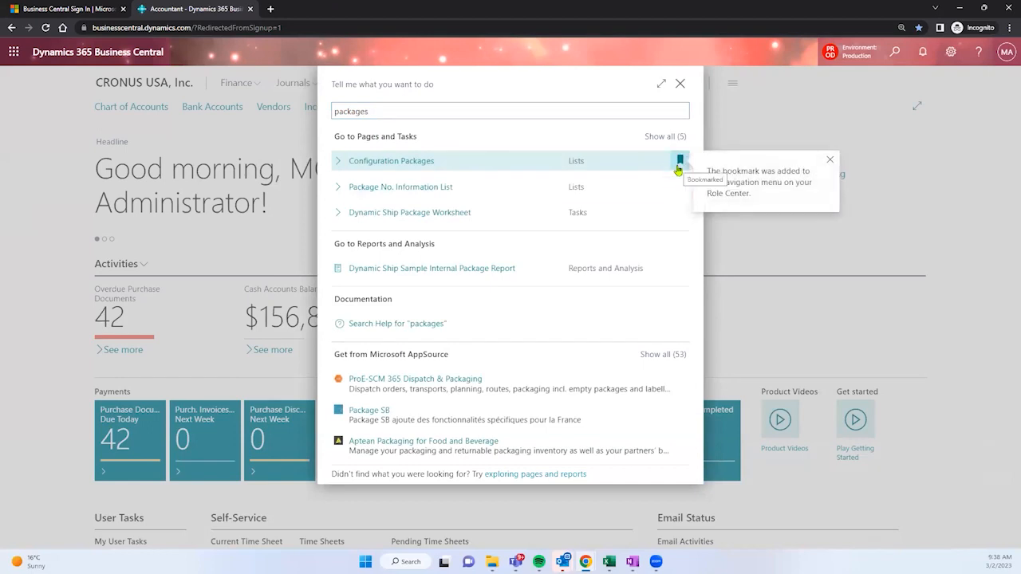
pyautogui.click(679, 84)
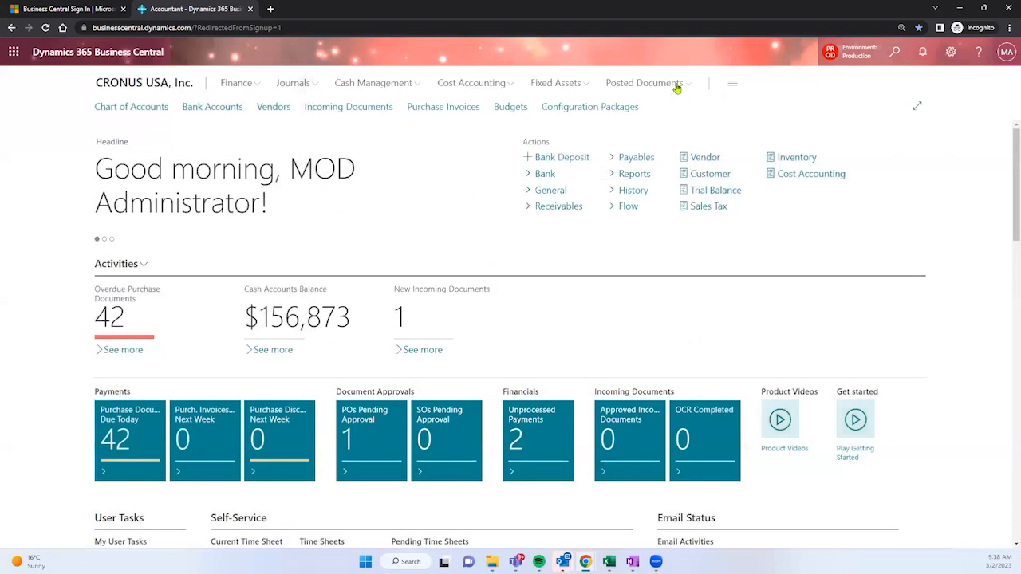
# Open the bookmarked Configuration Packages list and review the existing packages, including basic setup, items, open balances, fixed assets, purchase orders and sales invoices
pyautogui.click(615, 117)
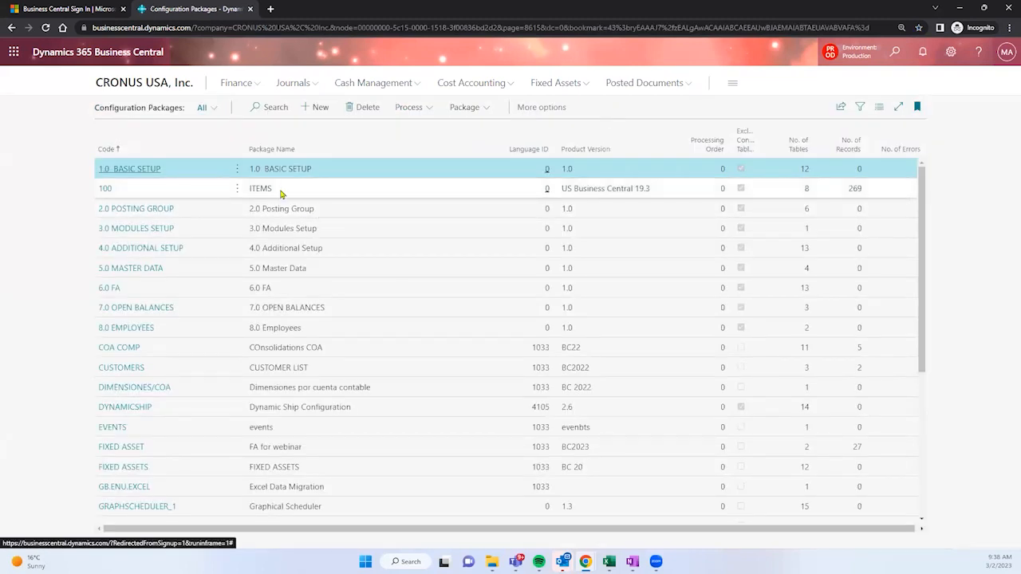
pyautogui.scroll(-3, 280, 194)
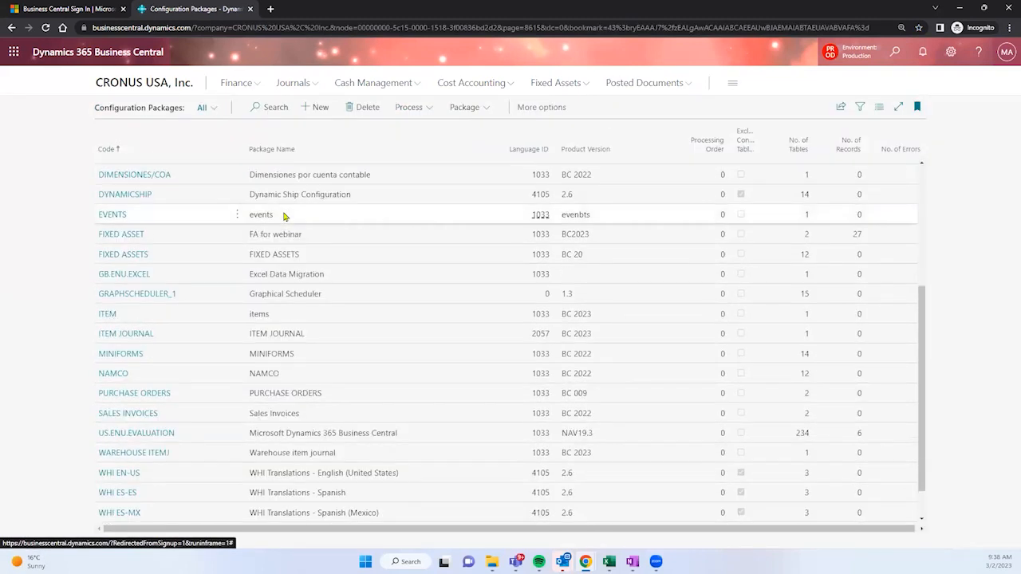
pyautogui.scroll(3, 284, 215)
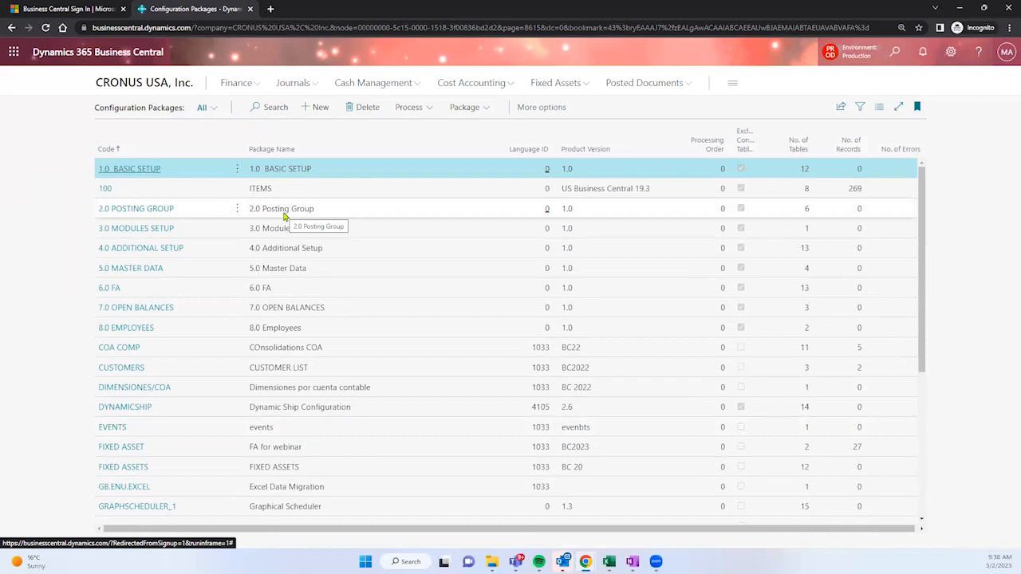
pyautogui.click(293, 188)
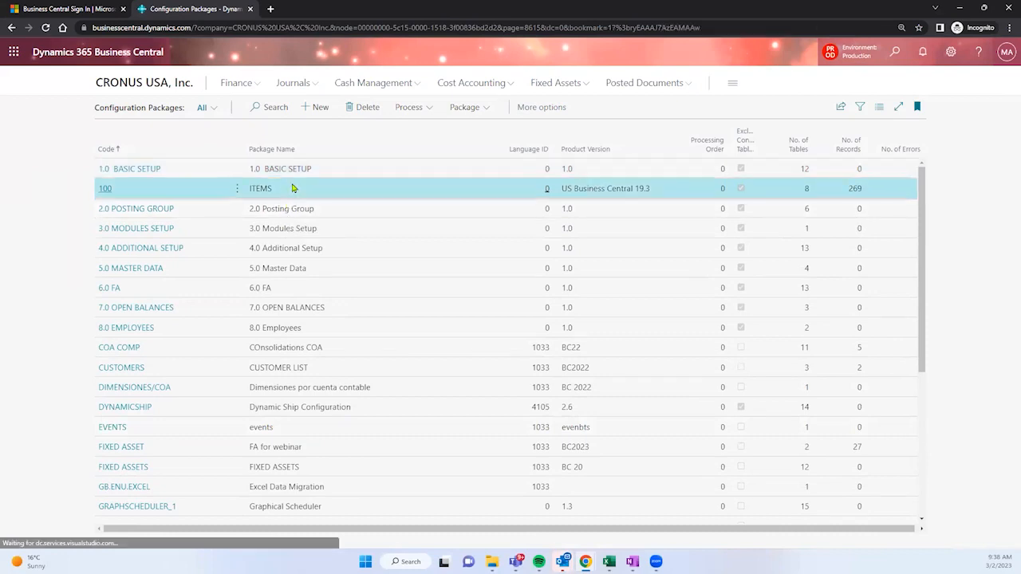
pyautogui.click(332, 175)
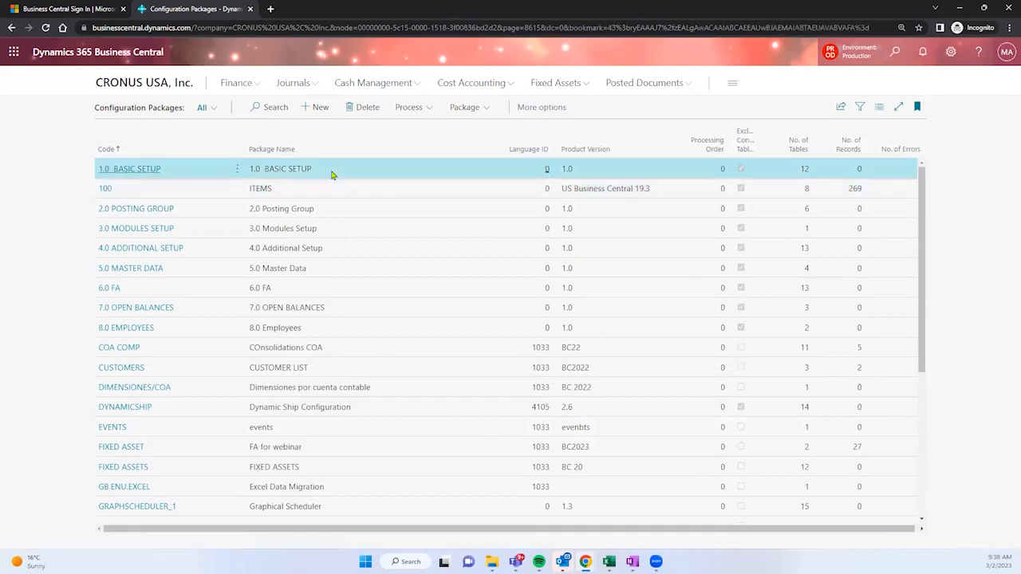
pyautogui.click(342, 310)
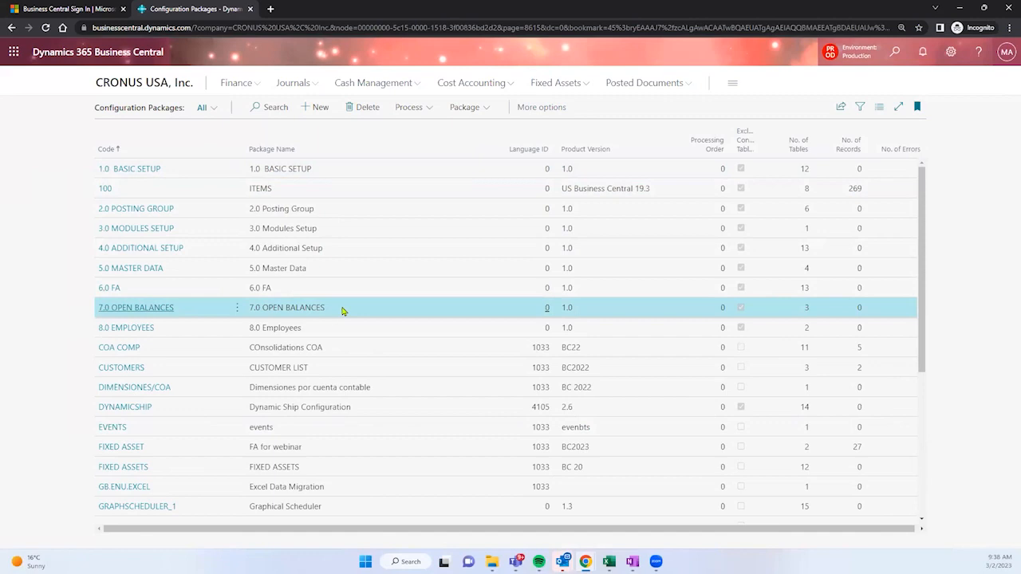
pyautogui.scroll(-1, 343, 313)
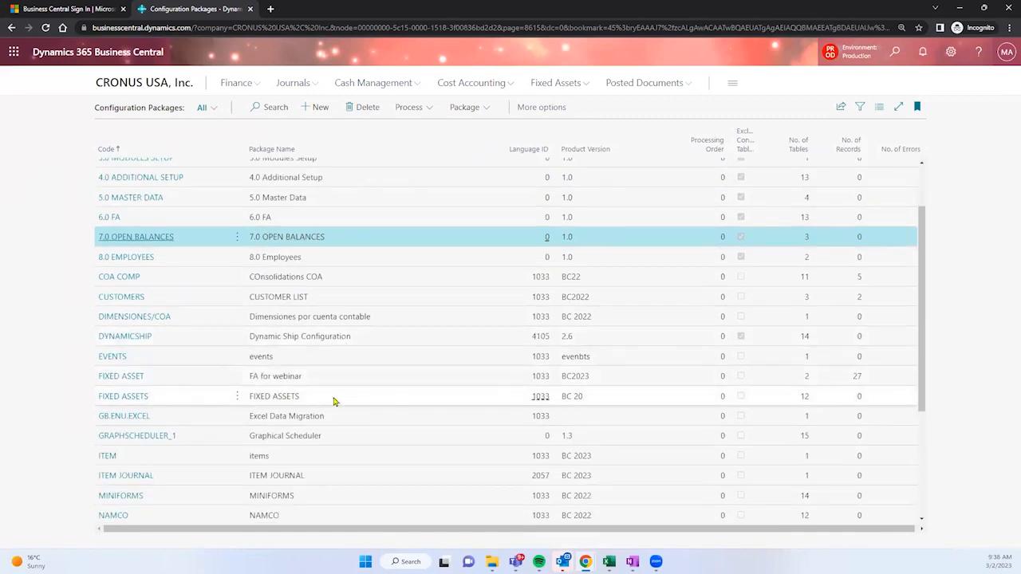
pyautogui.click(335, 400)
pyautogui.scroll(-1, 335, 402)
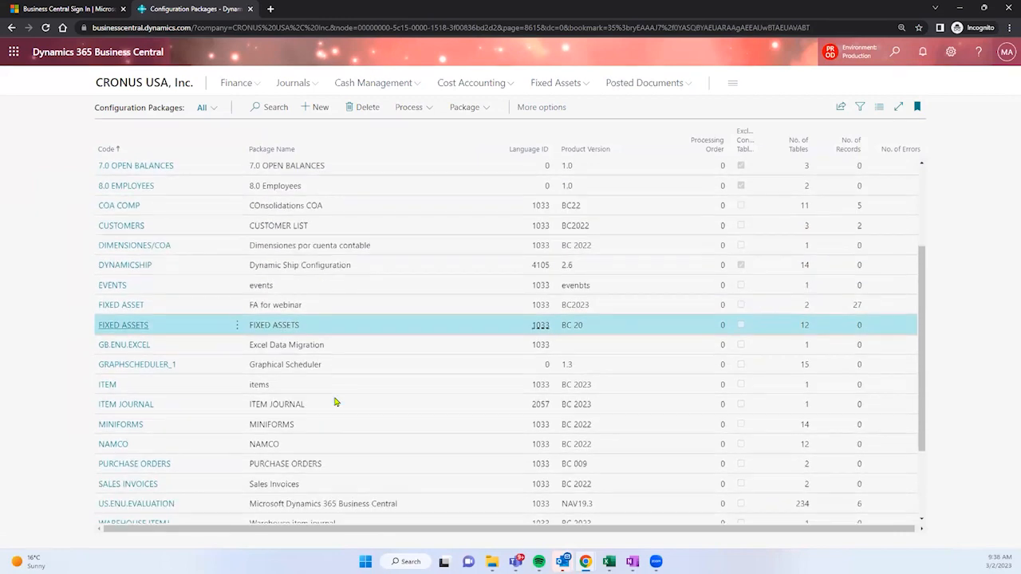
pyautogui.scroll(-1, 335, 401)
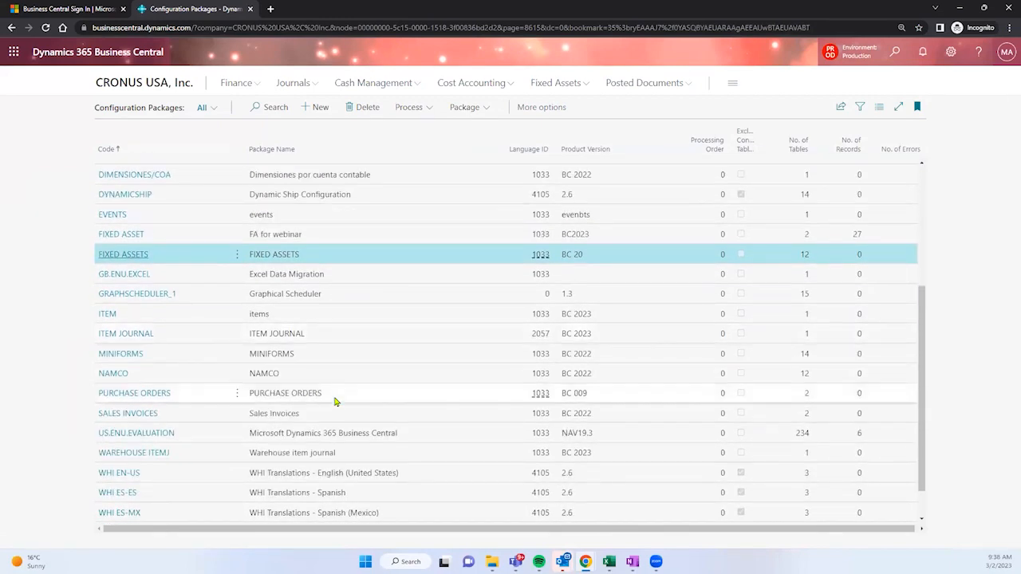
pyautogui.scroll(-1, 332, 375)
pyautogui.click(333, 352)
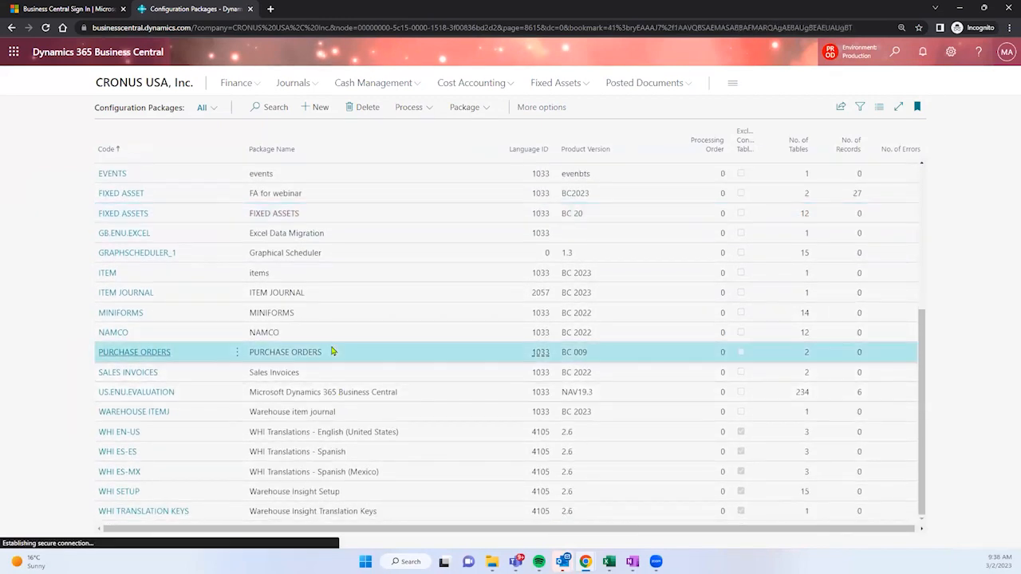
pyautogui.click(338, 375)
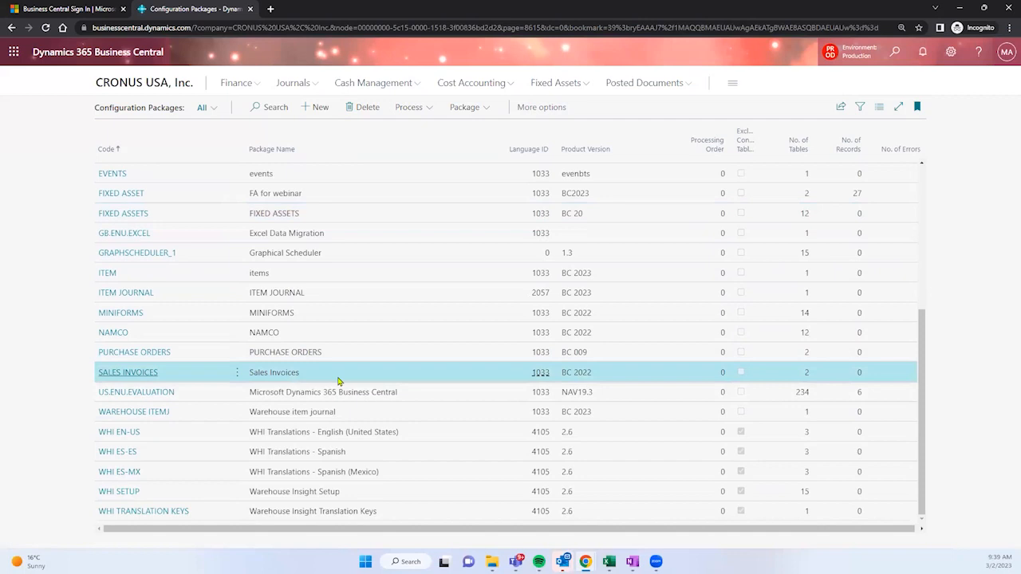
pyautogui.scroll(5, 339, 382)
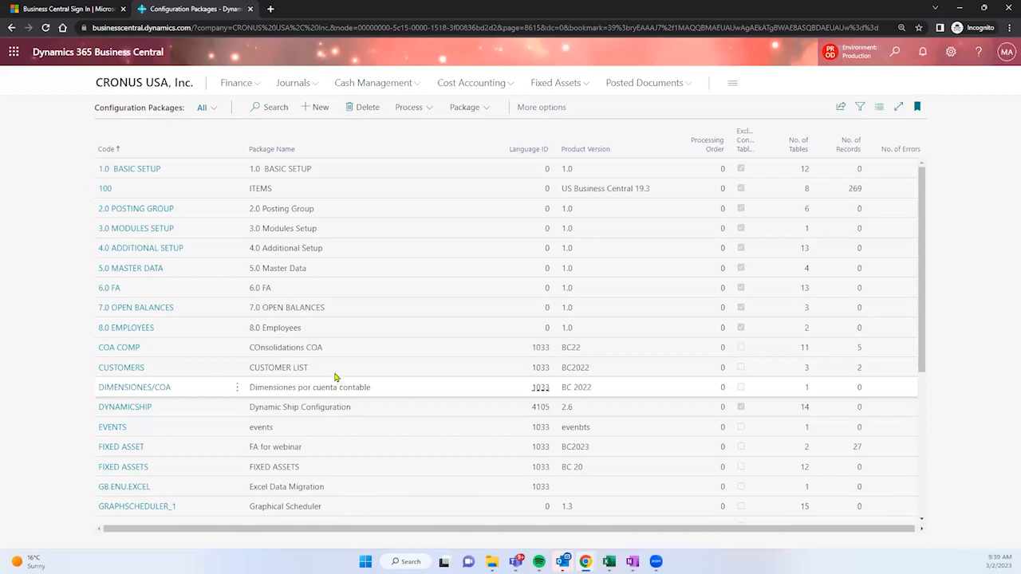
pyautogui.click(325, 192)
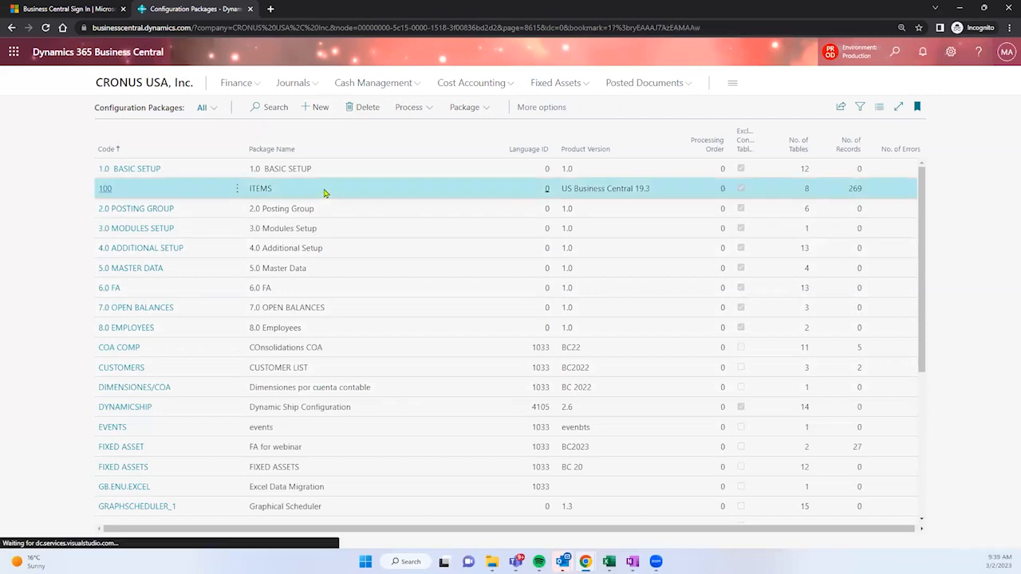
# Create a new configuration package and enter FRESH PRDOS as its code
pyautogui.click(308, 114)
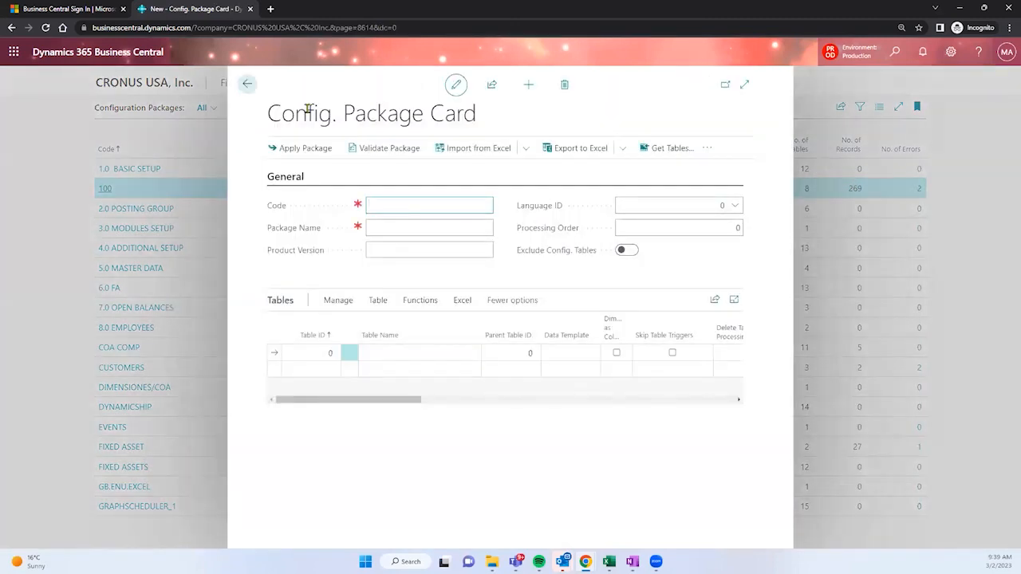
pyautogui.moveTo(270, 111); pyautogui.dragTo(423, 119)
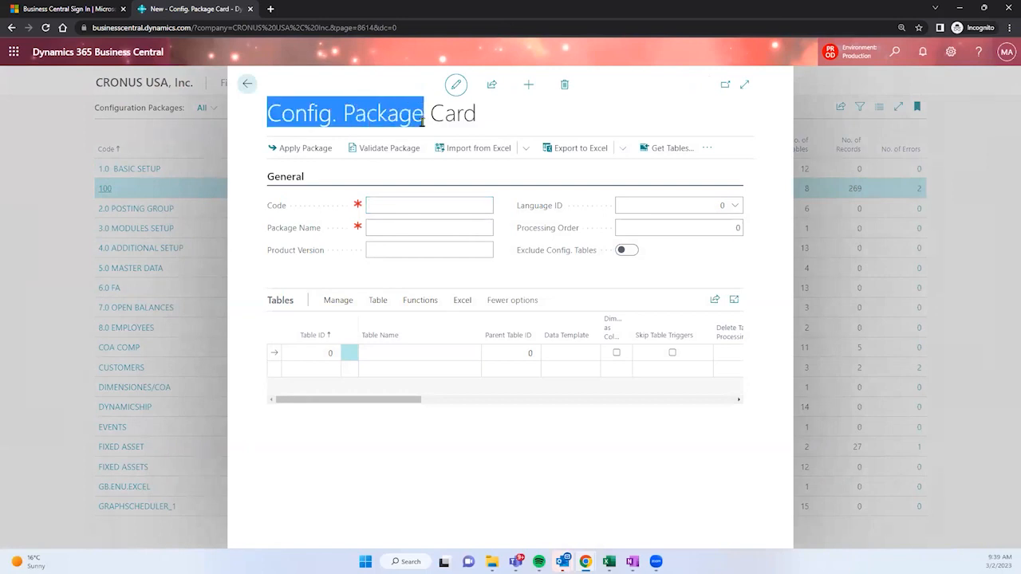
pyautogui.click(403, 206)
pyautogui.write('PROD')
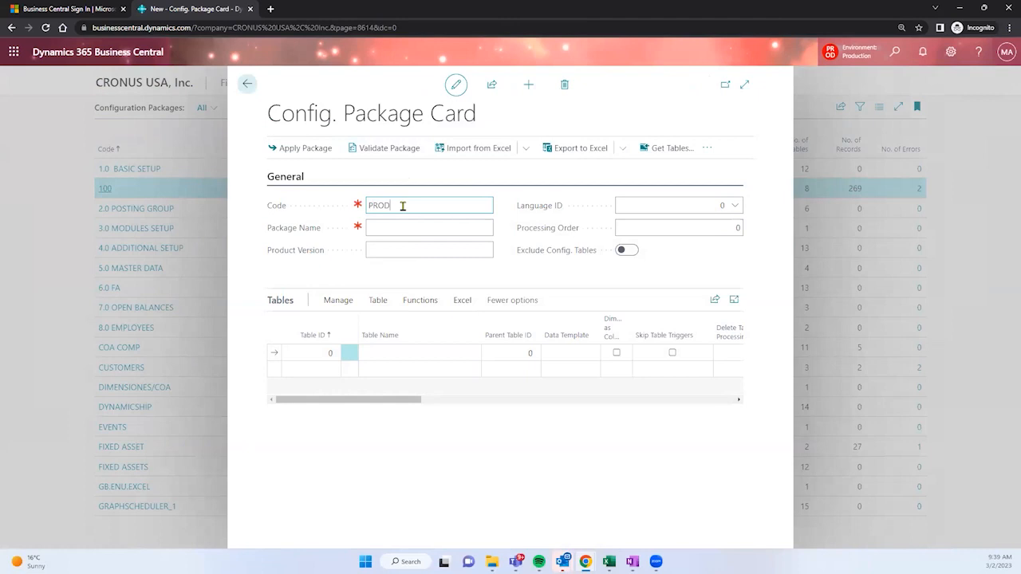
pyautogui.press('BackSpace')
pyautogui.press('BackSpace')
pyautogui.press('BackSpace')
pyautogui.press('BackSpace')
pyautogui.write('FRESH PRODS')
pyautogui.press('Tab')
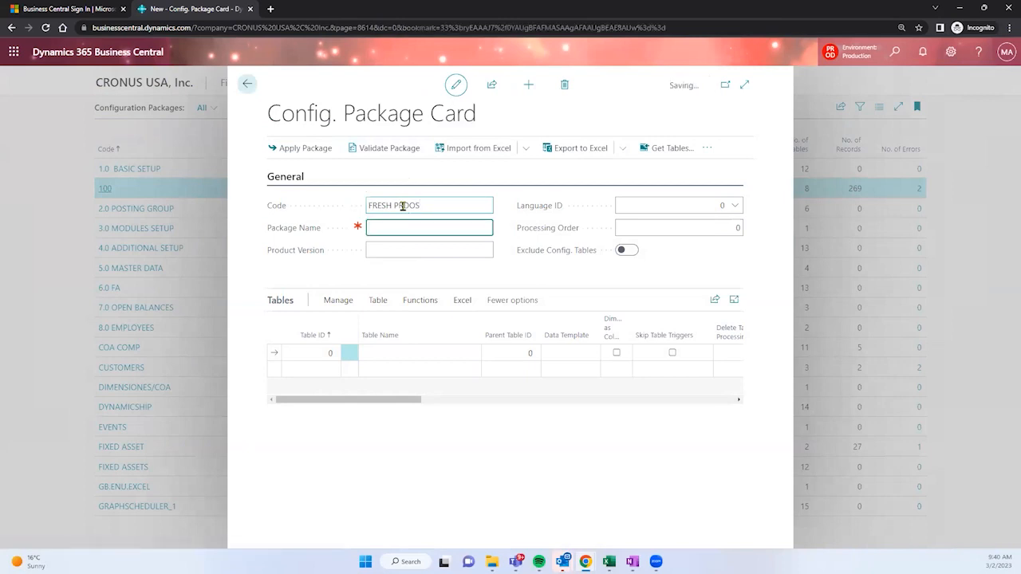
# Enter "Supermarket prducts fruit & VEG" as the name of the new configuration package
pyautogui.write('Supermarket prducts fruit & ')
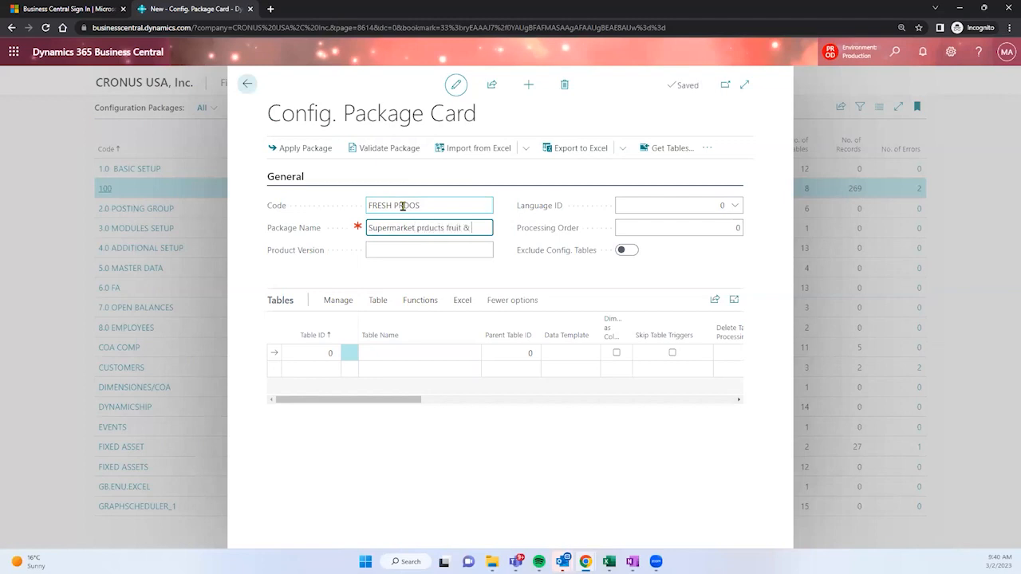
pyautogui.write('VEG')
pyautogui.click(388, 253)
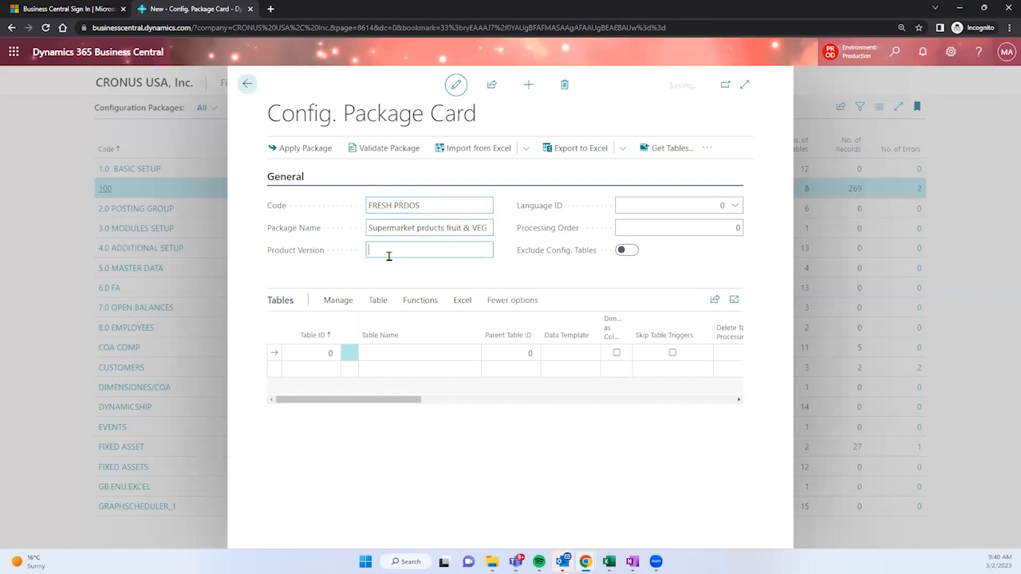
# Correct the package code to FRESH PRODS and accept updating the related records
pyautogui.click(378, 208)
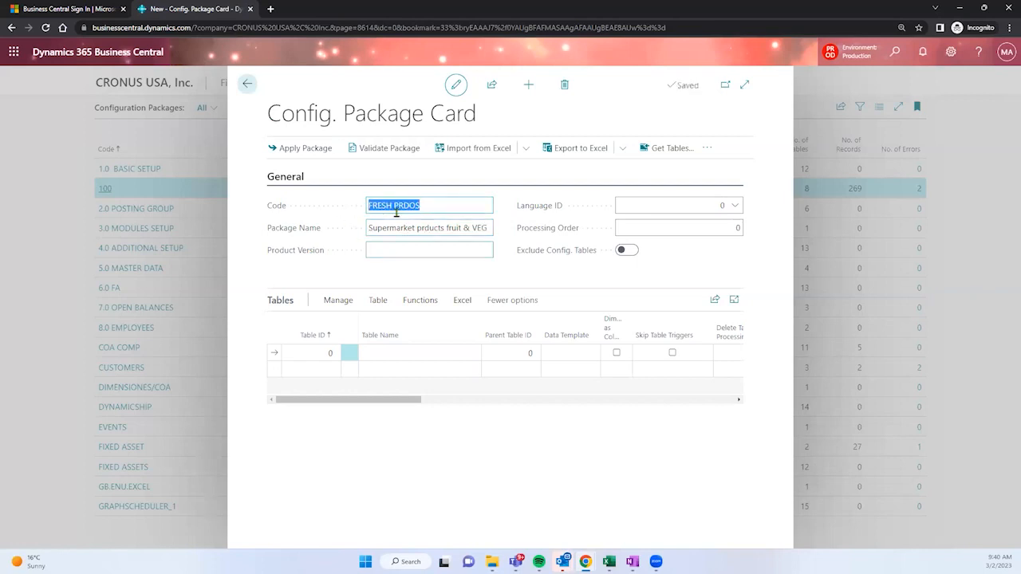
pyautogui.click(413, 210)
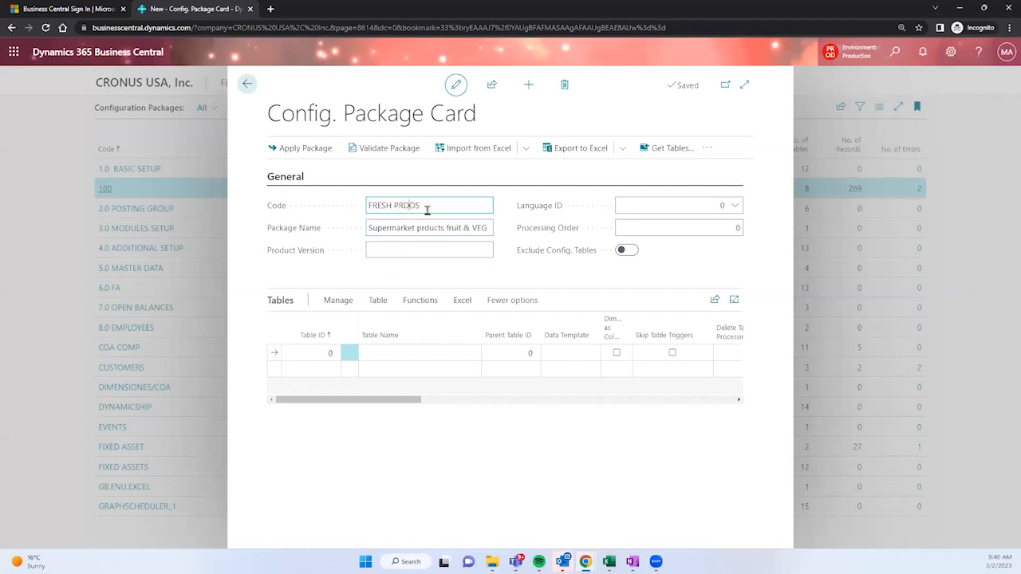
pyautogui.press('BackSpace')
pyautogui.press('Right')
pyautogui.write('D')
pyautogui.press('Tab')
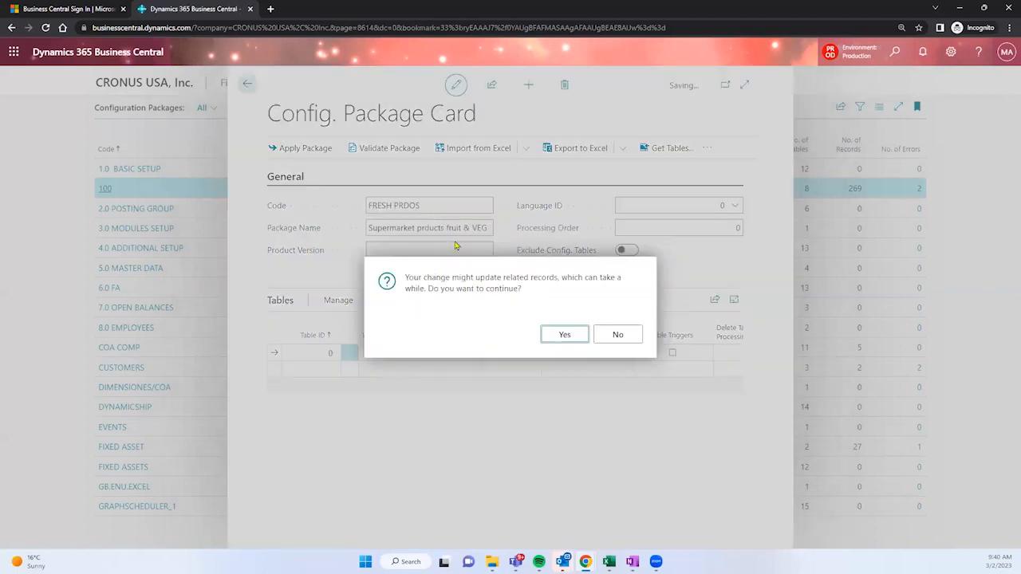
pyautogui.click(557, 338)
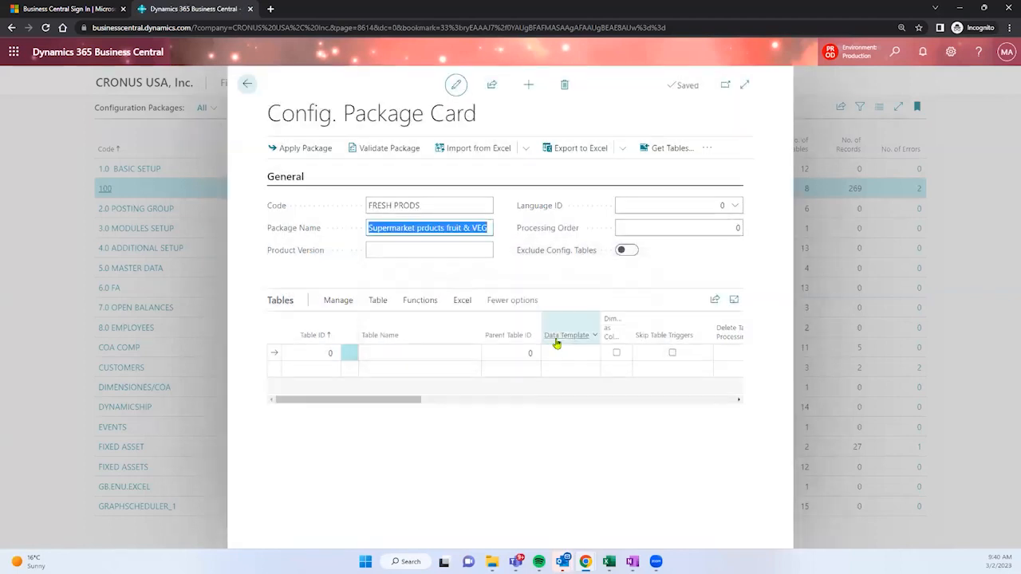
# Review the package code and name, and set the product version to BC2023
pyautogui.click(429, 206)
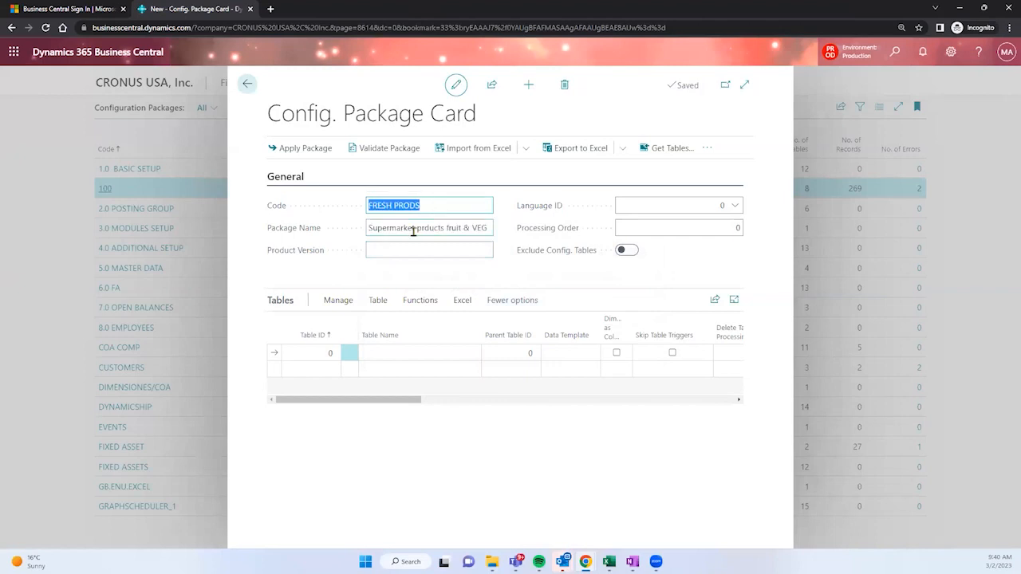
pyautogui.click(413, 230)
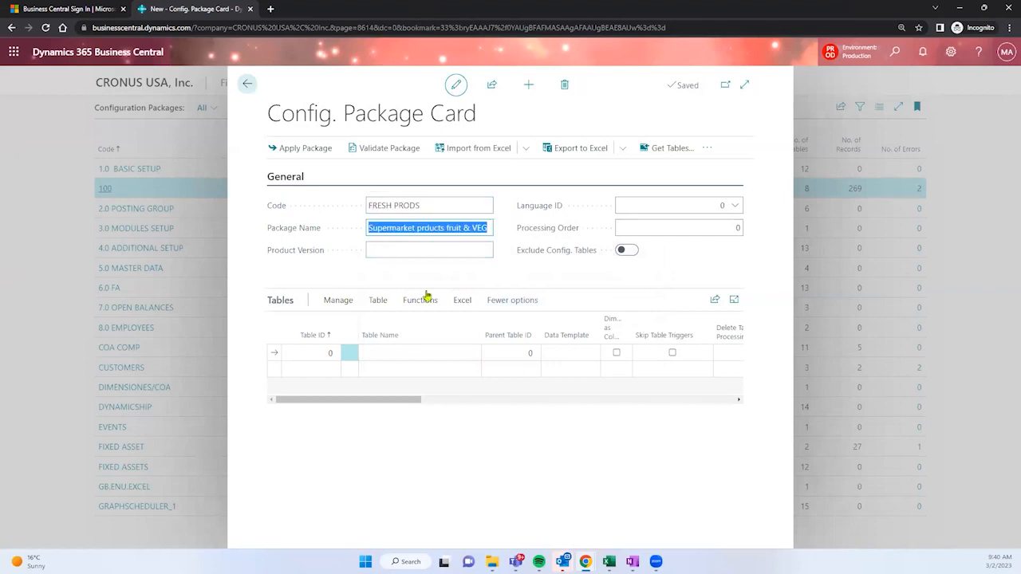
pyautogui.click(423, 251)
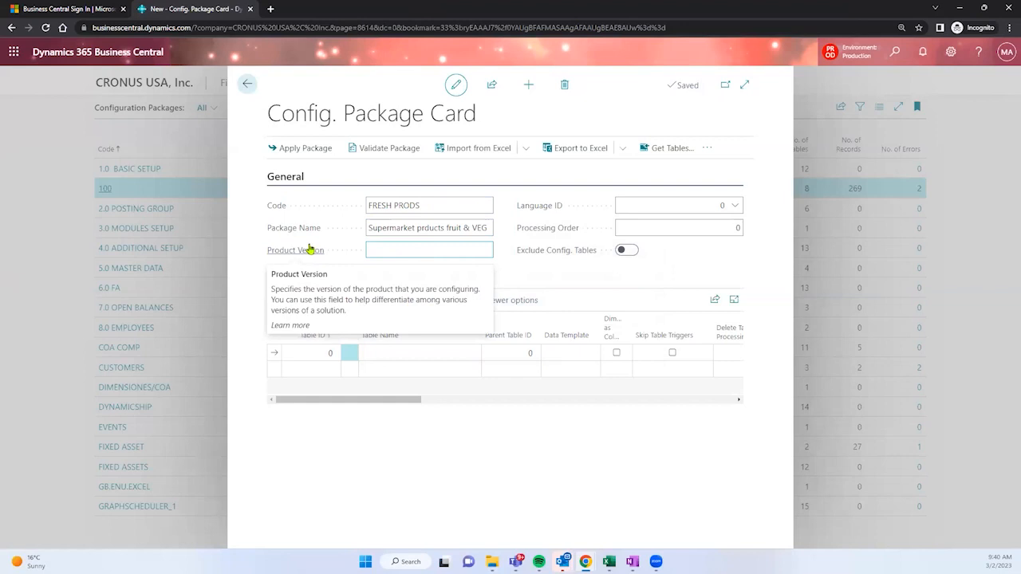
pyautogui.write('BC2023')
pyautogui.press('Tab')
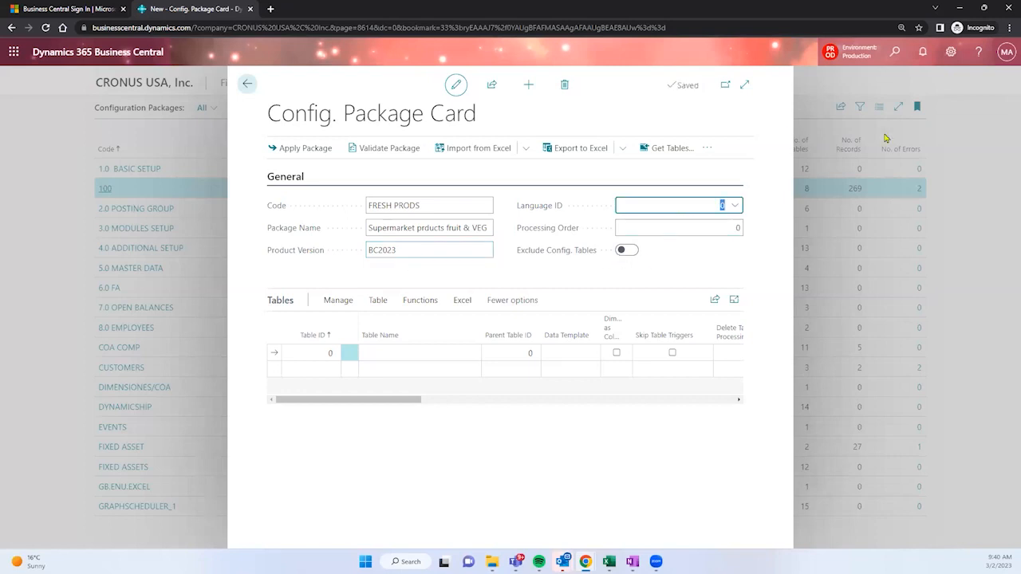
# Set the package's language ID to 1033, English (United States), and check it in the language list
pyautogui.moveTo(565, 202)
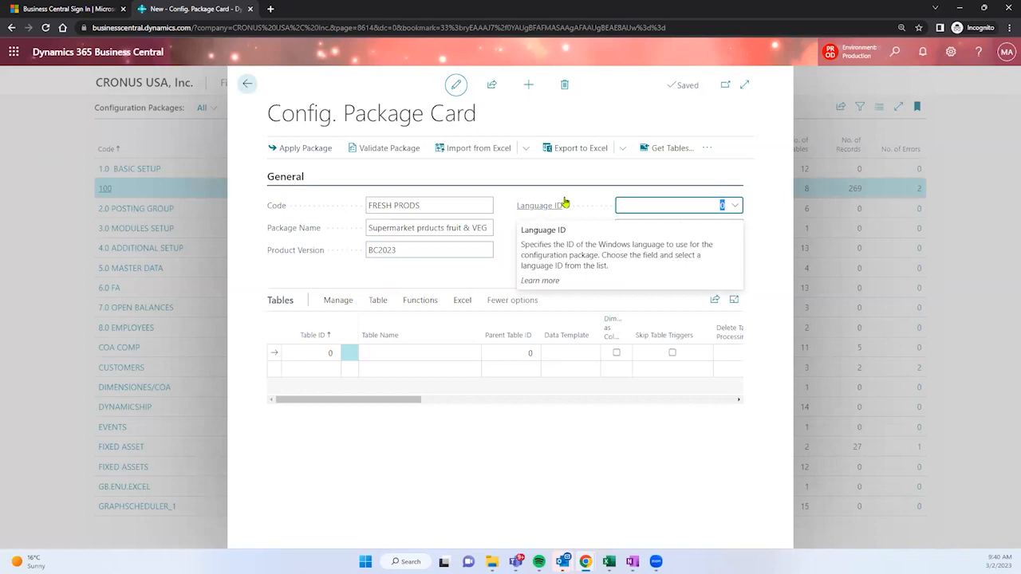
pyautogui.write('eng')
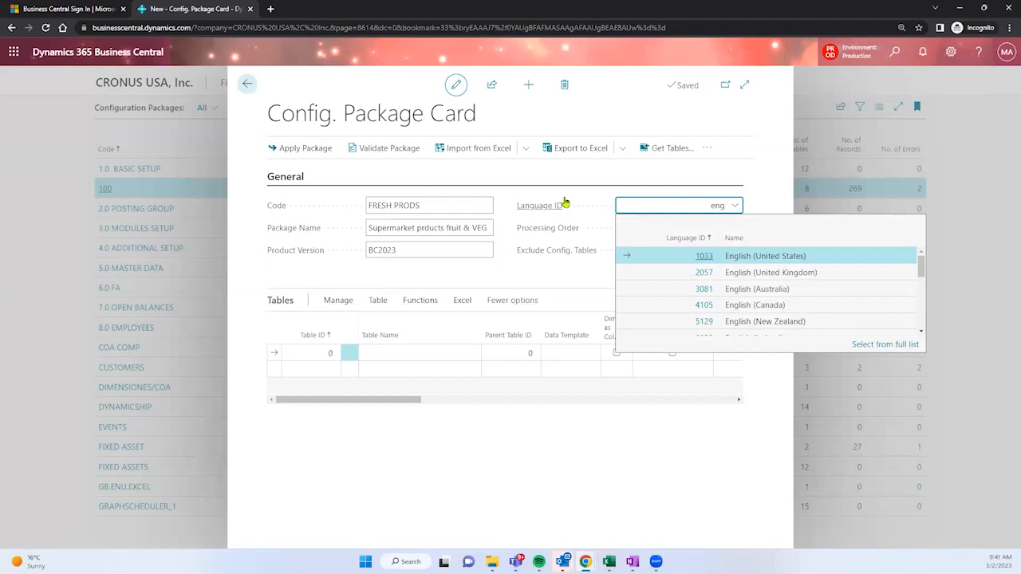
pyautogui.click(752, 258)
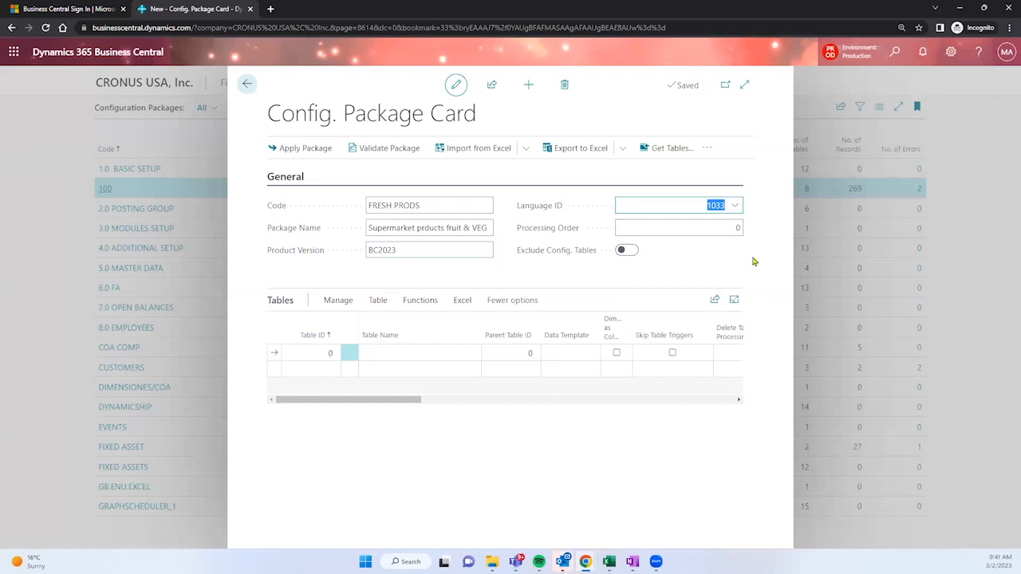
pyautogui.click(737, 207)
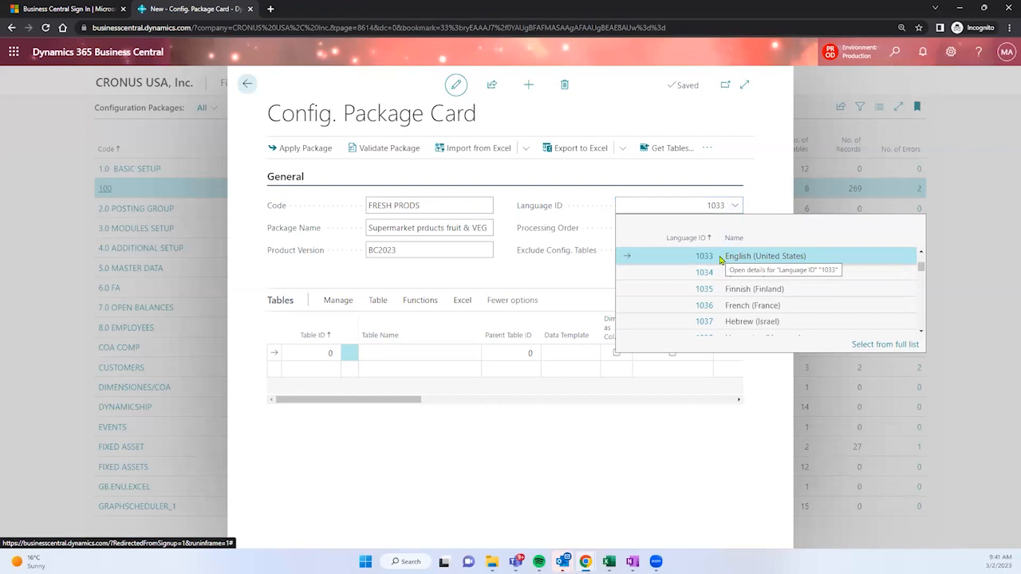
# Open the user's My Settings and examine the company, region, language and time zone
pyautogui.click(952, 52)
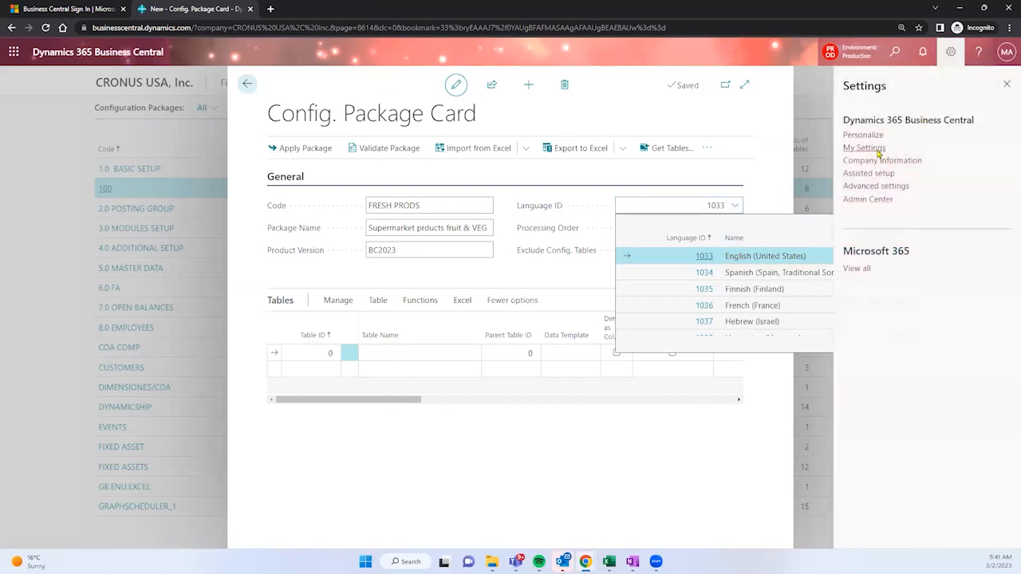
pyautogui.click(876, 150)
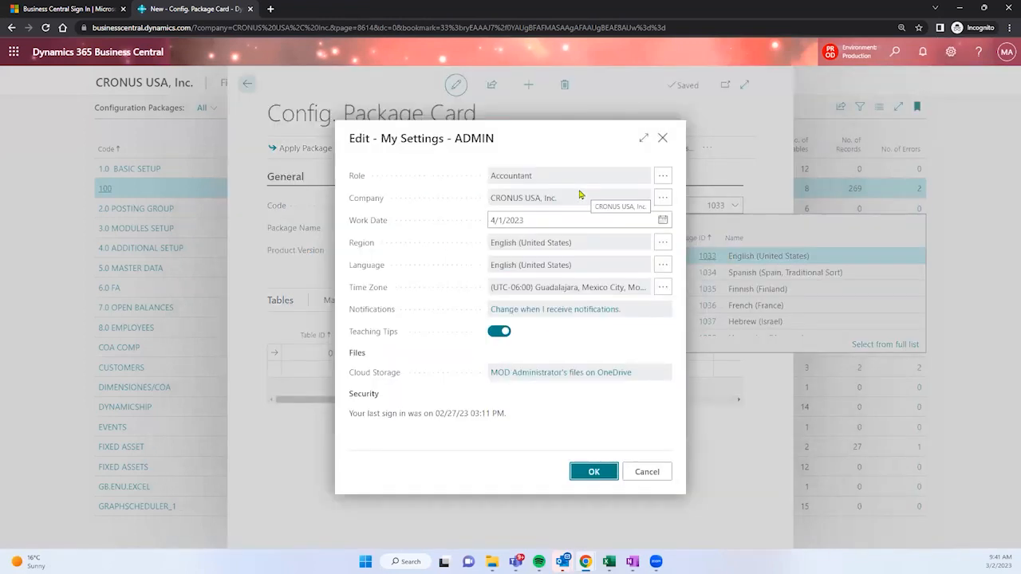
pyautogui.click(551, 292)
pyautogui.moveTo(550, 295); pyautogui.dragTo(606, 296)
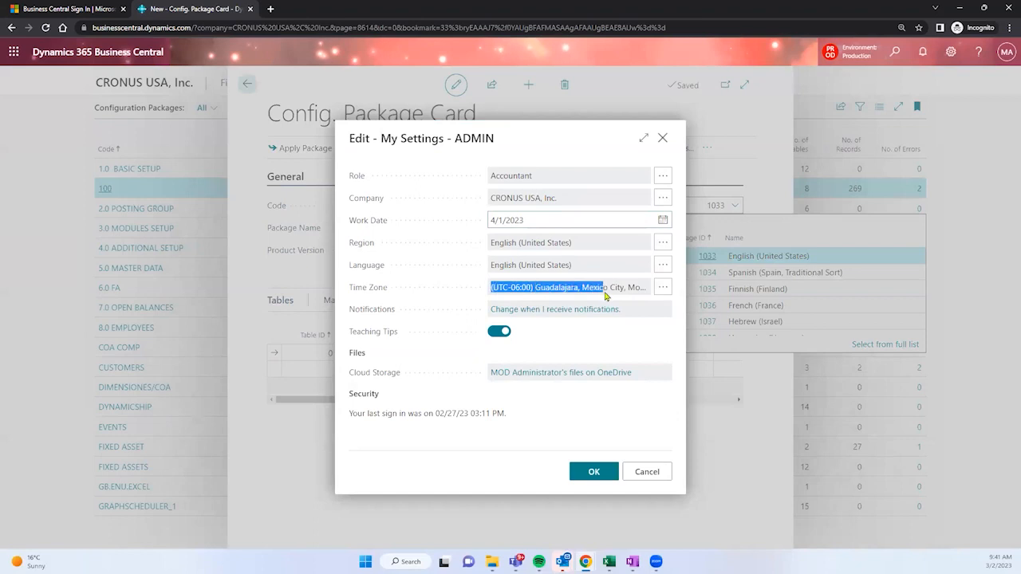
# Close the user settings and set the package's language ID to 1033, English (United States)
pyautogui.click(377, 292)
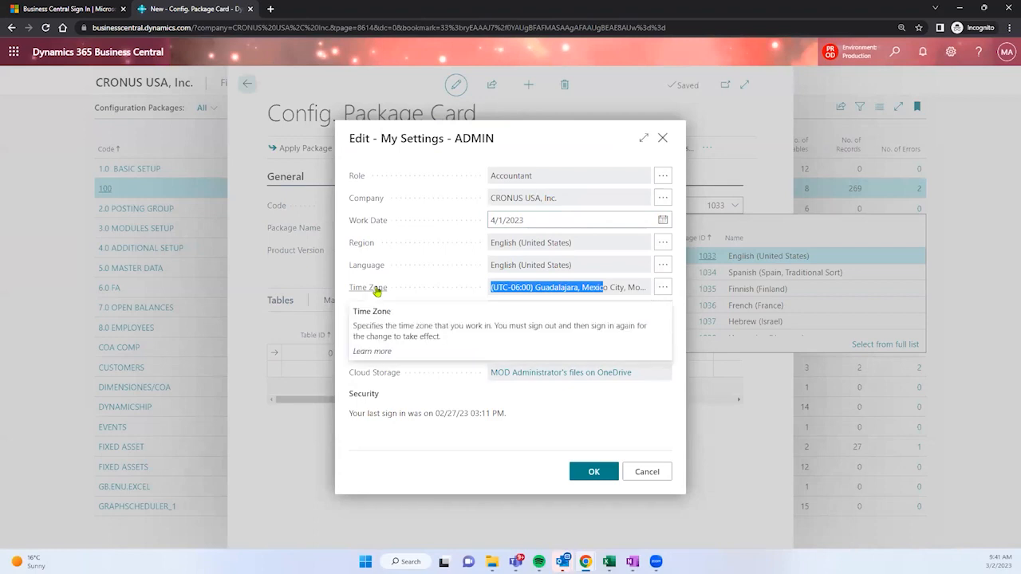
pyautogui.click(560, 142)
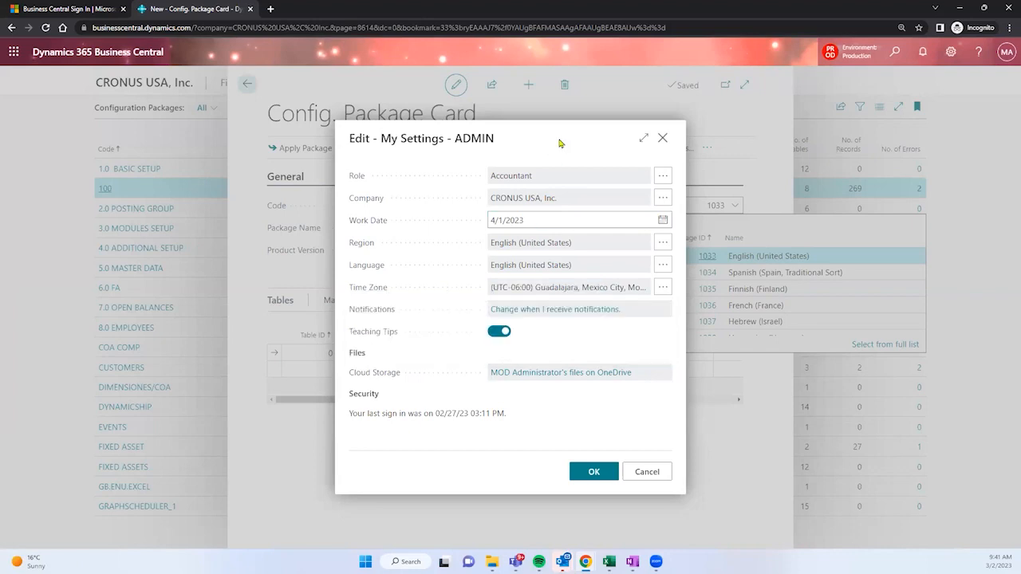
pyautogui.click(662, 138)
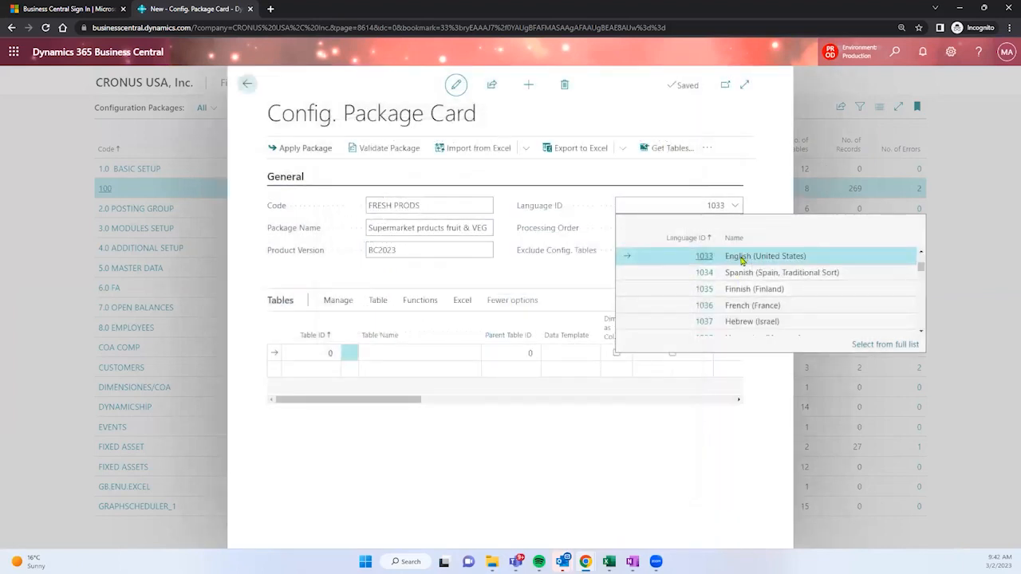
pyautogui.click(677, 257)
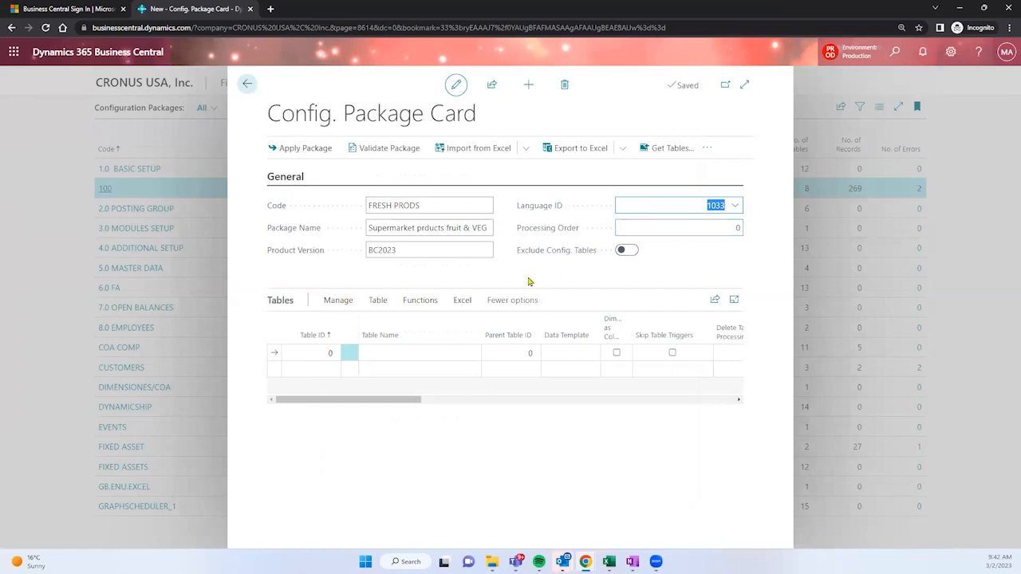
# Open the object lookup for the first package line's table ID and enlarge it
pyautogui.click(312, 353)
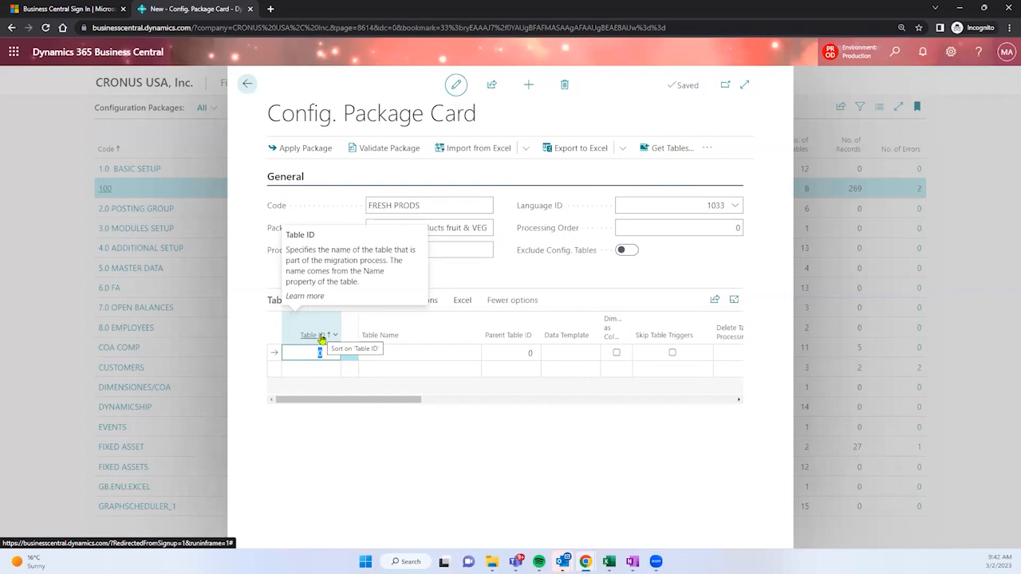
pyautogui.click(332, 359)
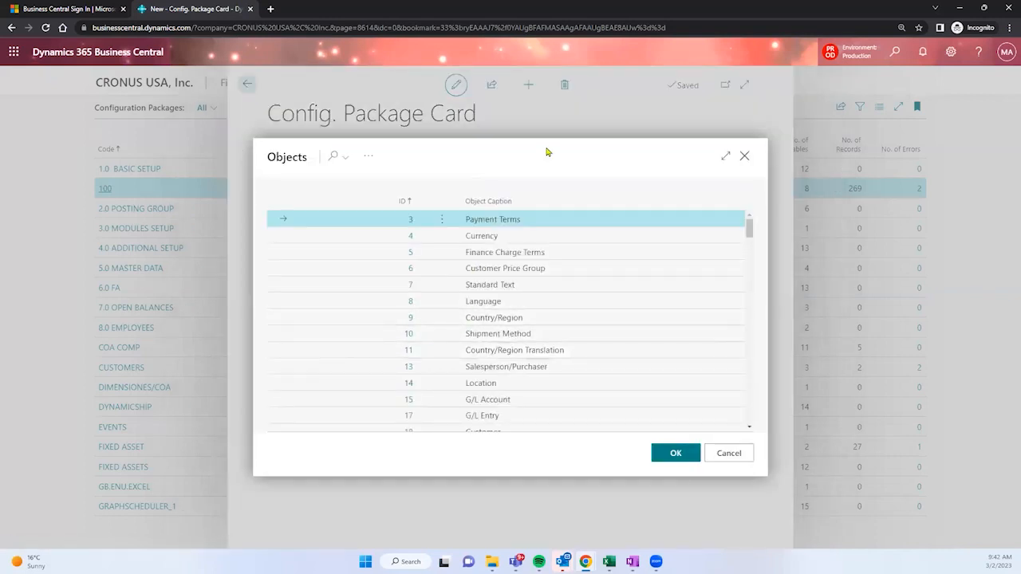
pyautogui.click(725, 155)
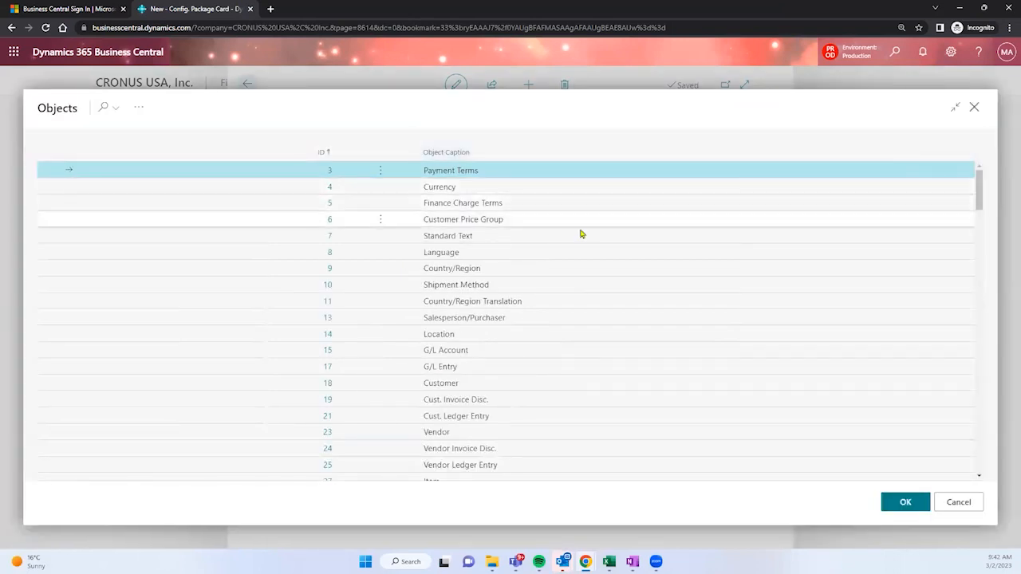
# Browse the object list for tables to migrate, such as Currency, Language, G/L Account, Vendor and Item
pyautogui.click(463, 189)
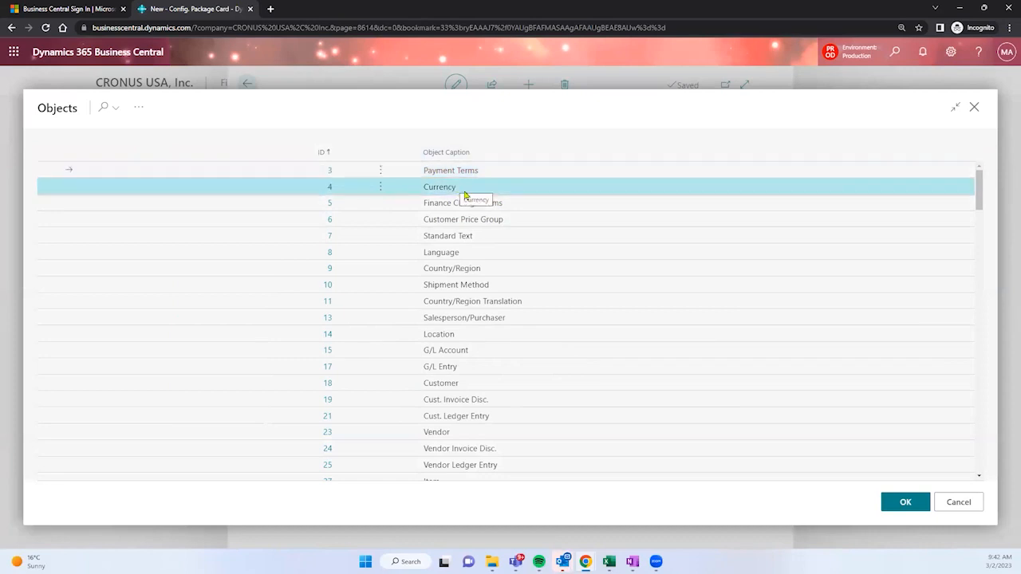
pyautogui.click(491, 253)
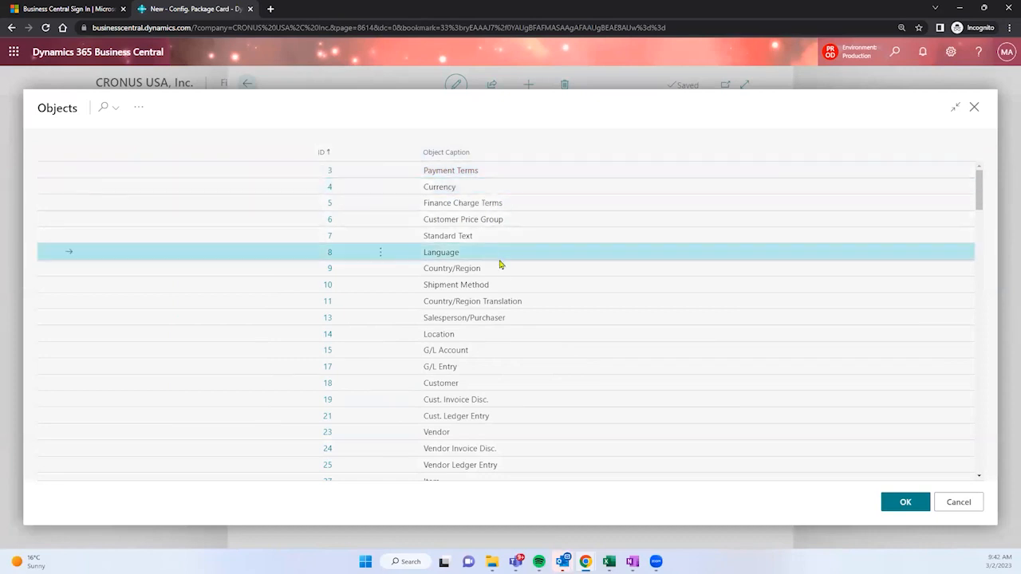
pyautogui.click(484, 354)
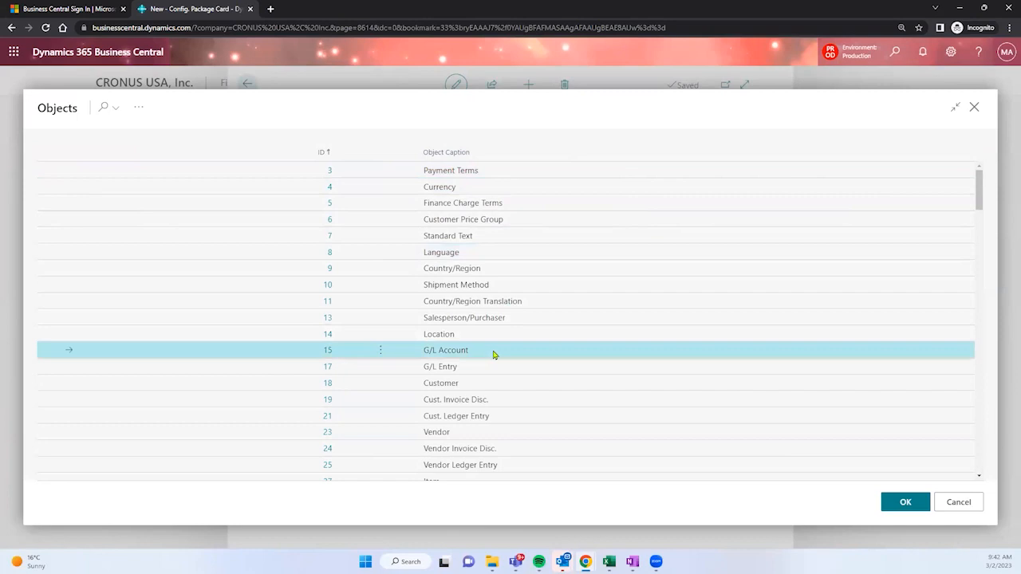
pyautogui.scroll(-1, 496, 354)
pyautogui.click(501, 361)
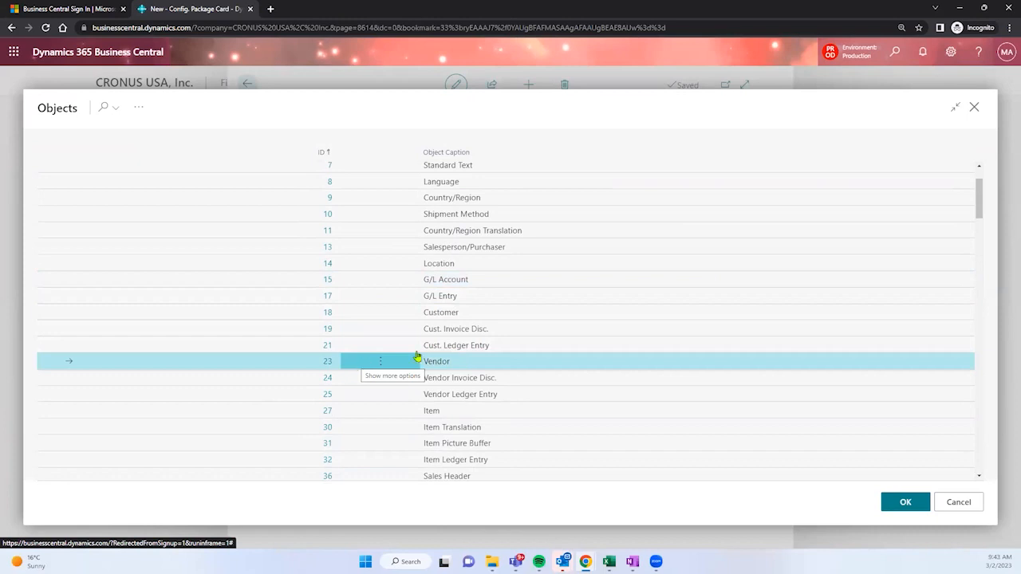
pyautogui.click(449, 413)
pyautogui.scroll(-1, 459, 292)
pyautogui.scroll(-1, 435, 335)
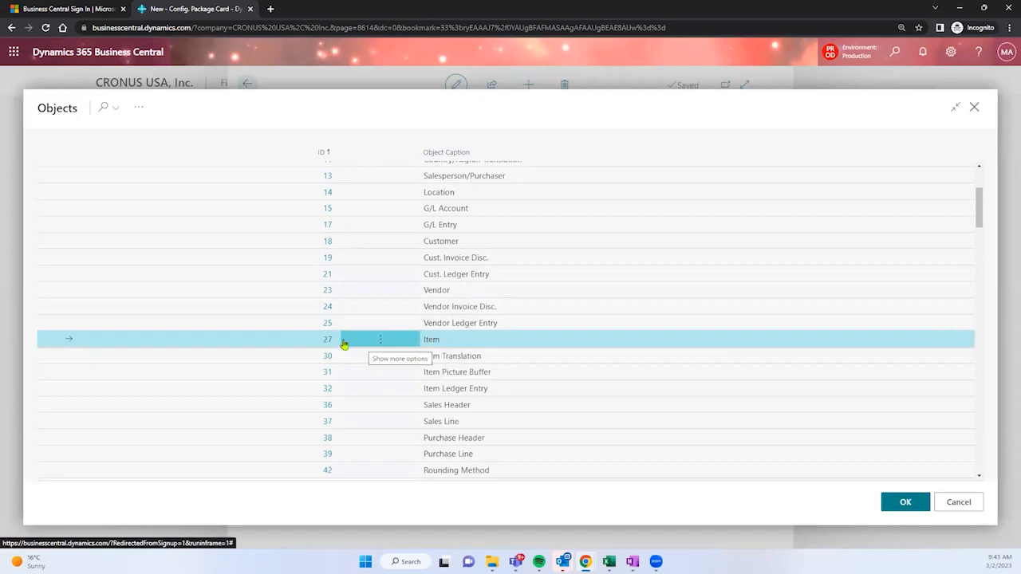
# Search the object list for "uom" and "unit of", and clear the search
pyautogui.click(102, 109)
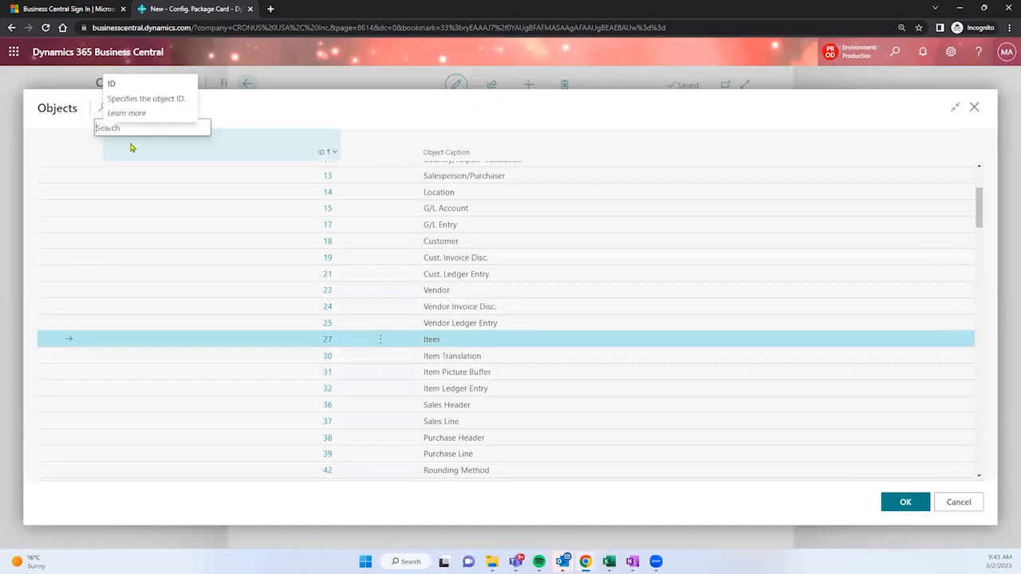
pyautogui.write('uom')
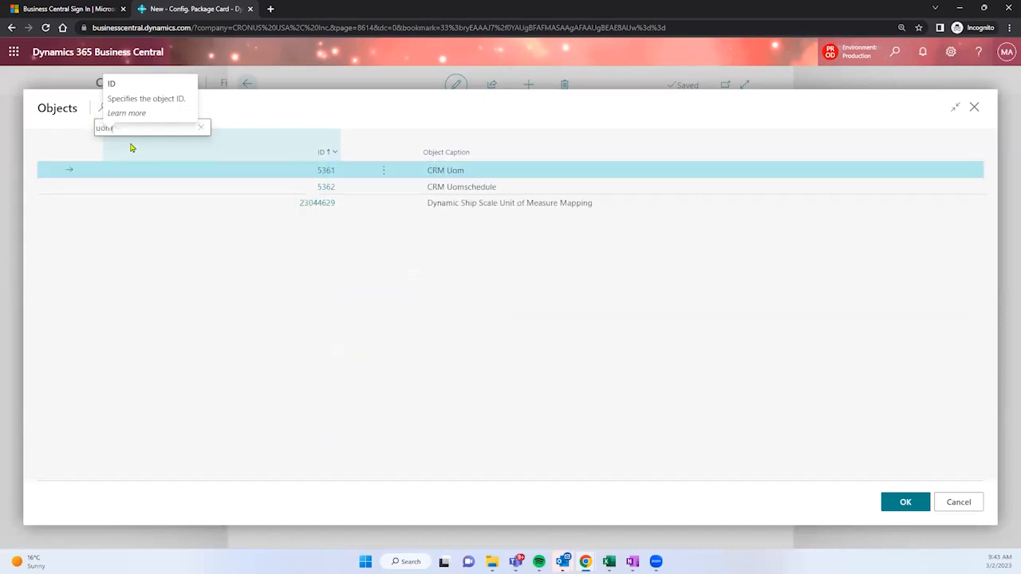
pyautogui.press('BackSpace')
pyautogui.press('BackSpace')
pyautogui.write('nit of')
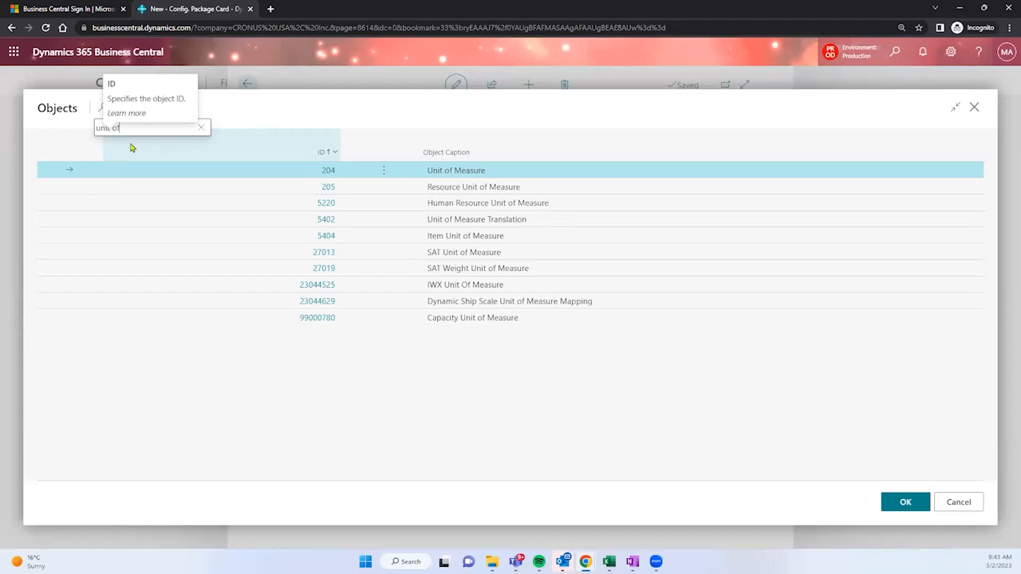
pyautogui.press('BackSpace')
pyautogui.press('BackSpace')
pyautogui.press('BackSpace')
pyautogui.press('BackSpace')
pyautogui.press('BackSpace')
pyautogui.press('BackSpace')
pyautogui.press('BackSpace')
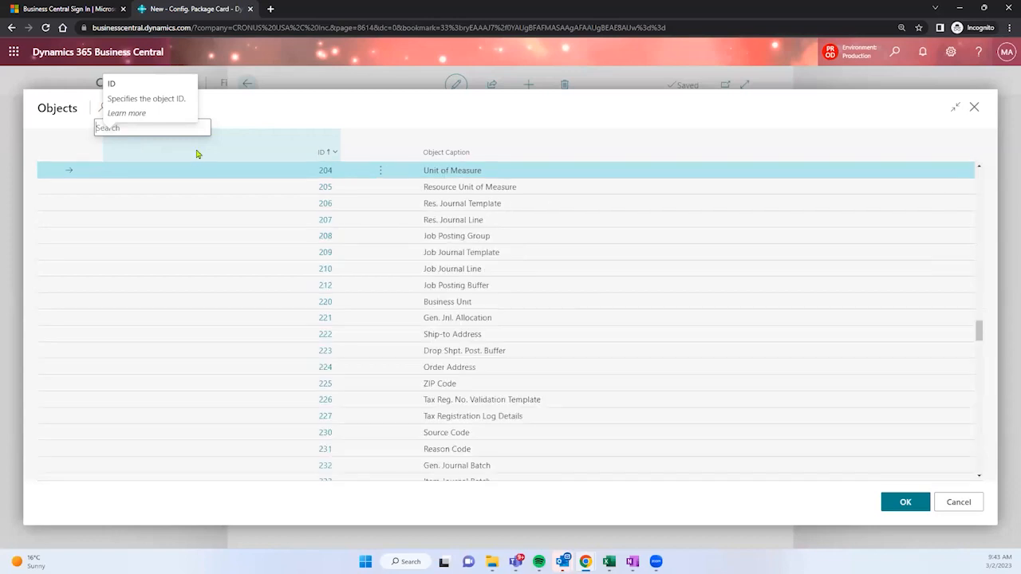
# Assign table 27, Item, to the first table line of the configuration package
pyautogui.scroll(7, 482, 266)
pyautogui.scroll(8, 478, 255)
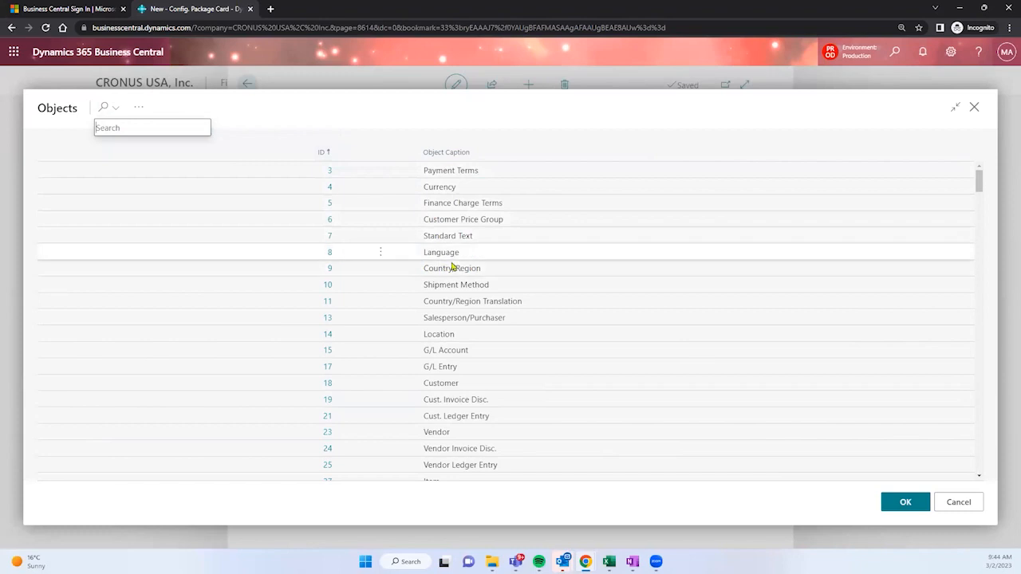
pyautogui.scroll(-1, 455, 399)
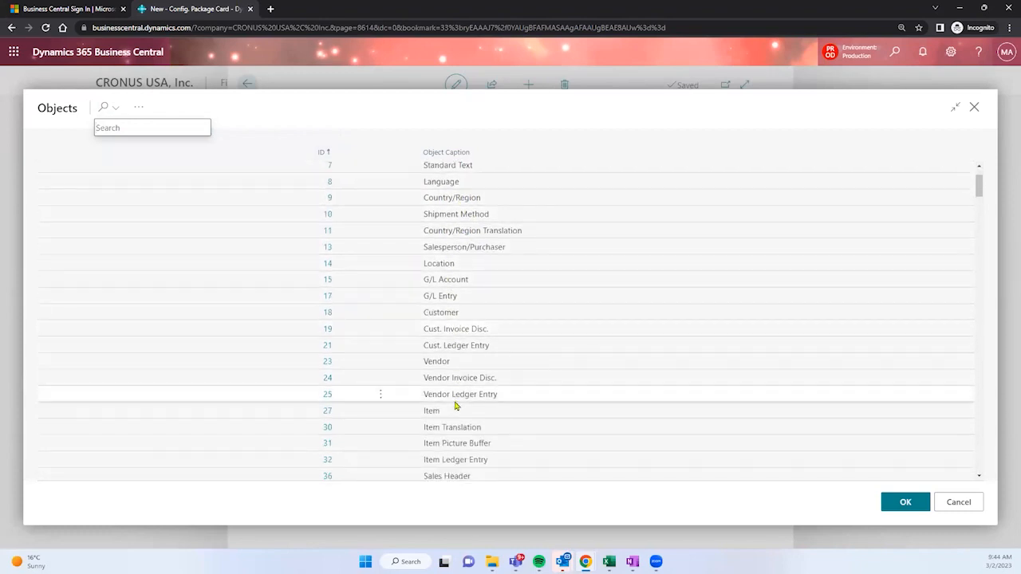
pyautogui.click(449, 412)
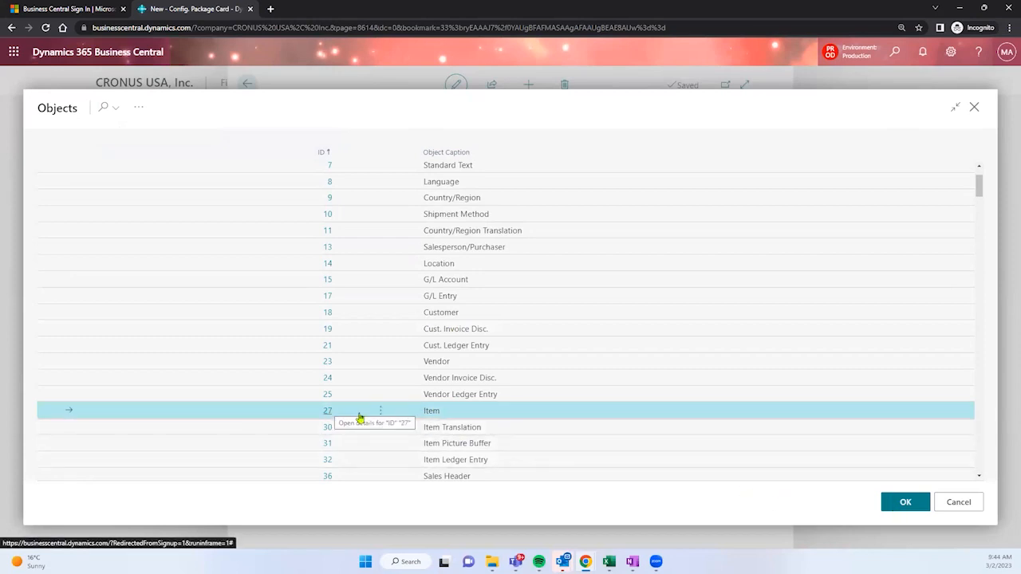
pyautogui.click(904, 502)
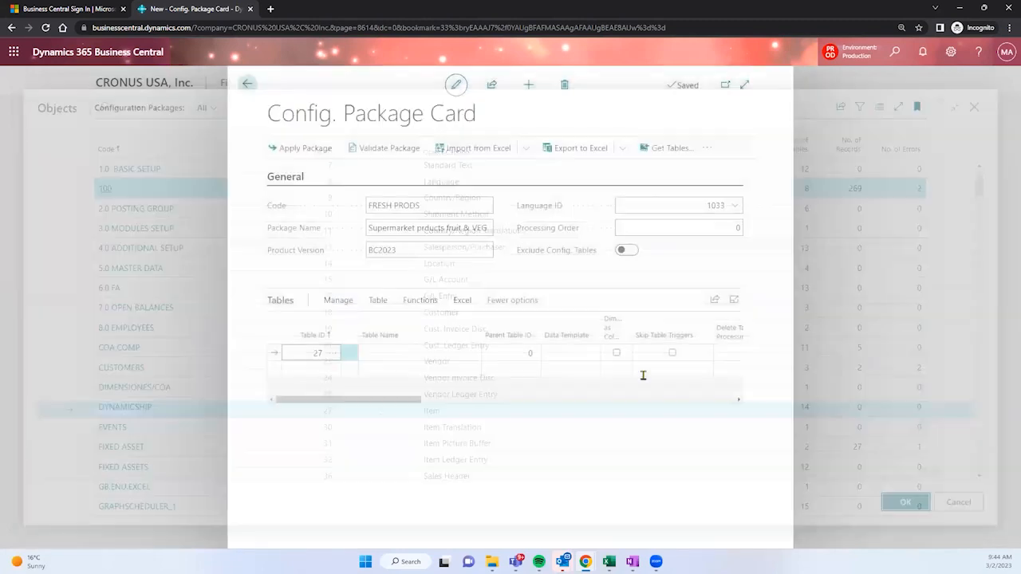
pyautogui.click(413, 440)
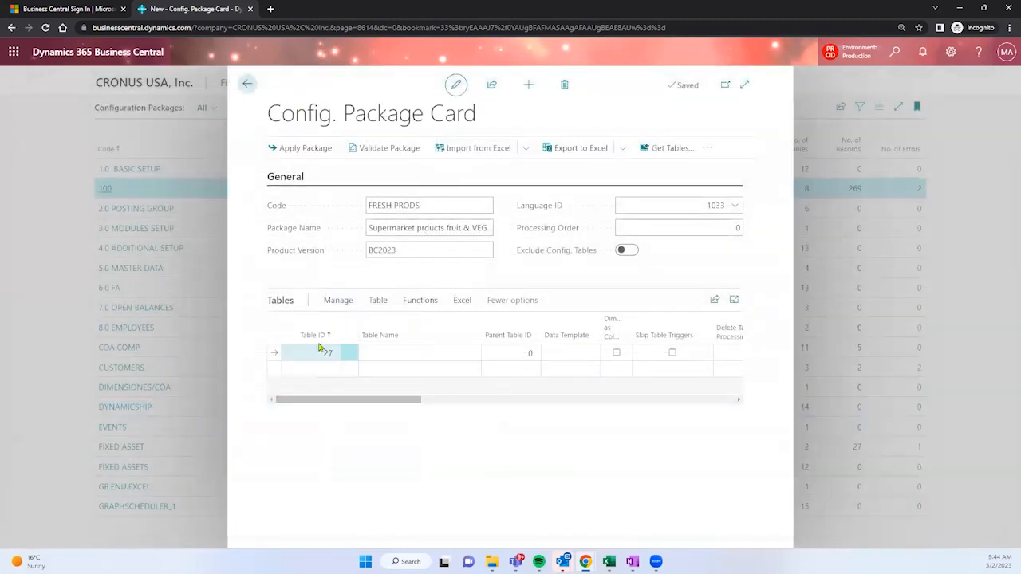
pyautogui.click(319, 352)
pyautogui.click(312, 372)
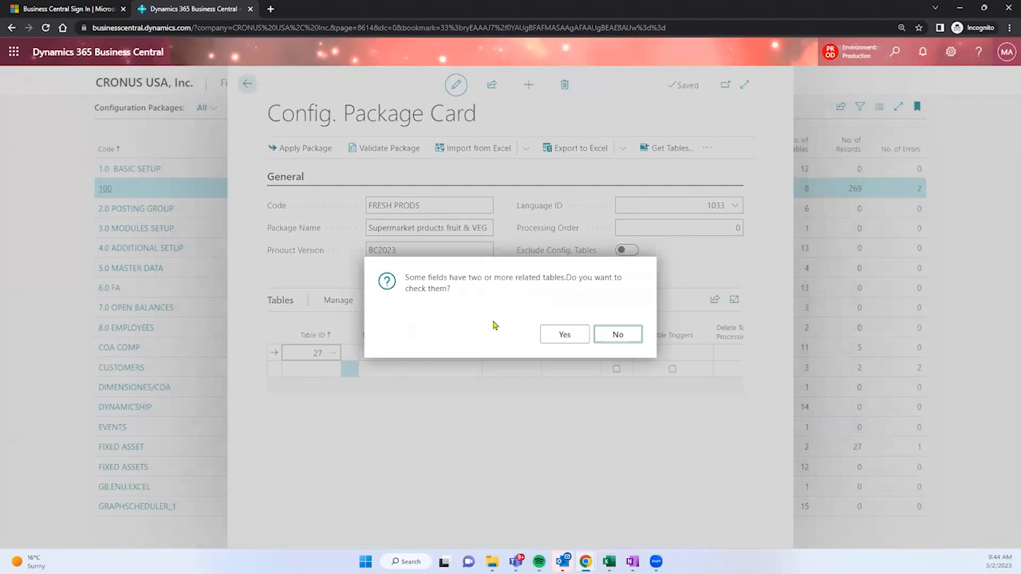
# Agree to check the fields with several related tables and examine the related table of Put-away Unit of Measure Code
pyautogui.click(555, 336)
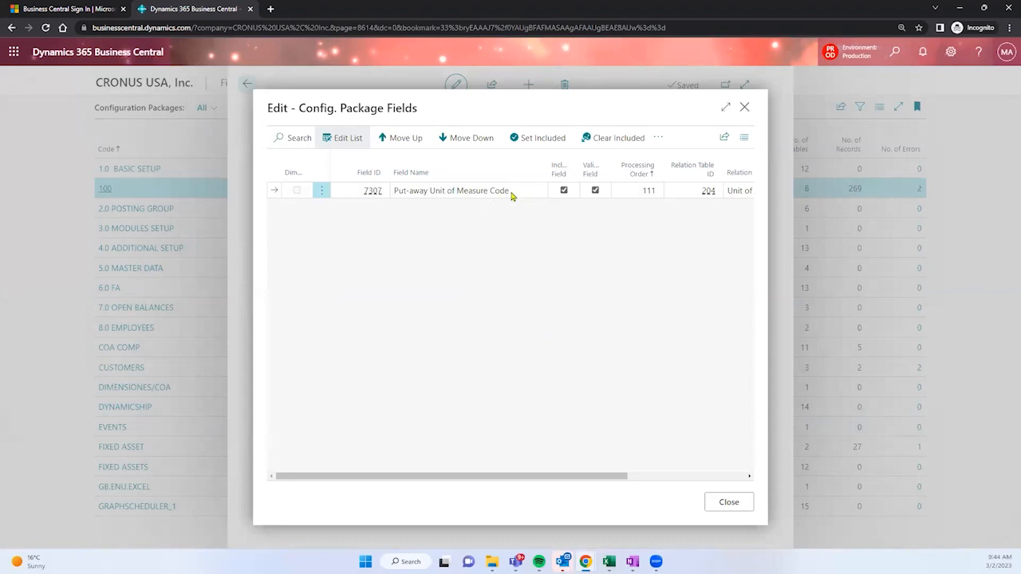
pyautogui.moveTo(504, 193); pyautogui.dragTo(387, 193)
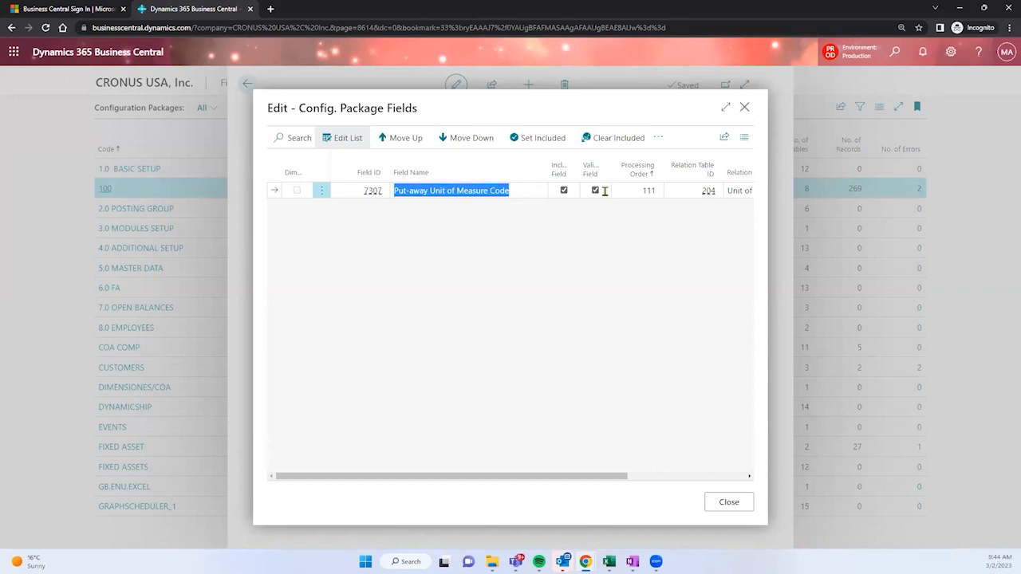
pyautogui.click(725, 107)
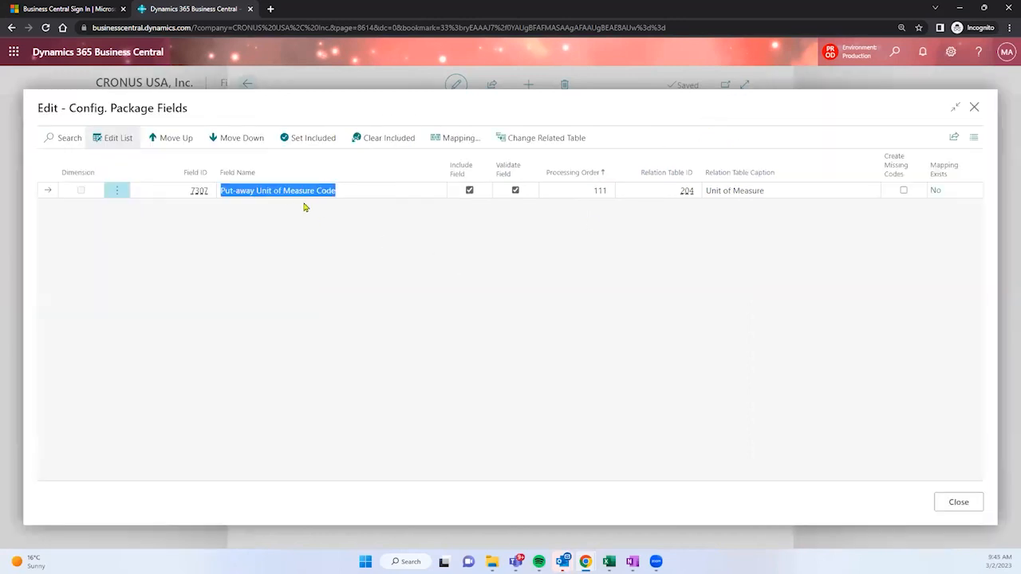
pyautogui.moveTo(76, 109); pyautogui.dragTo(194, 109)
pyautogui.click(247, 196)
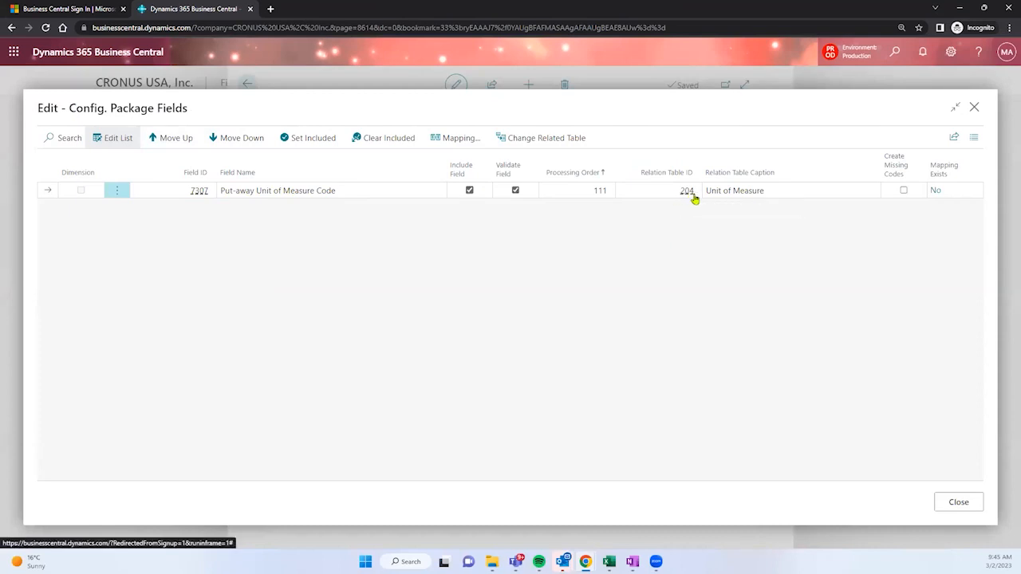
pyautogui.moveTo(693, 199)
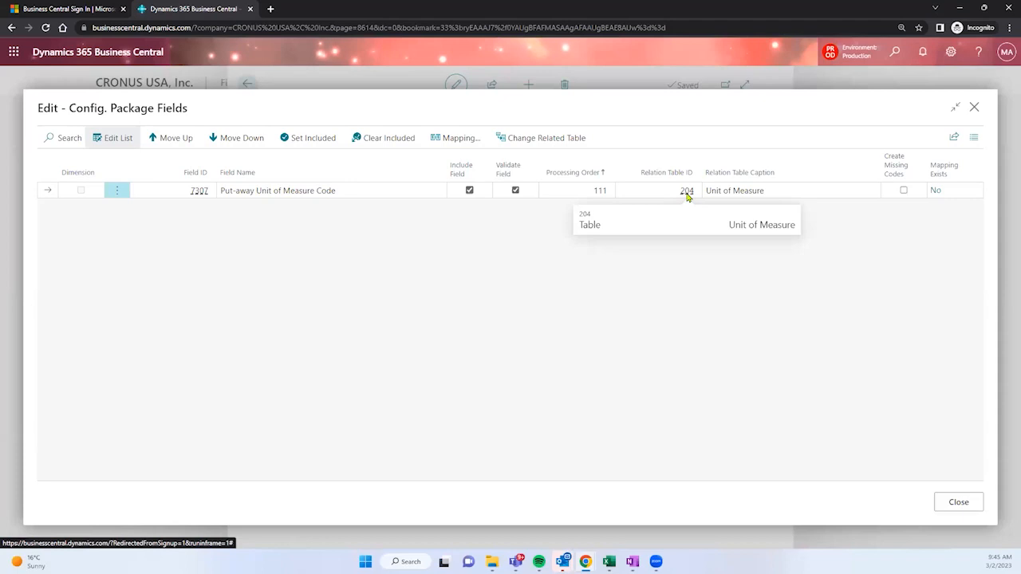
# Search for "unit of measure", open the Units of Measure page and examine its first codes
pyautogui.click(890, 57)
pyautogui.write('uni')
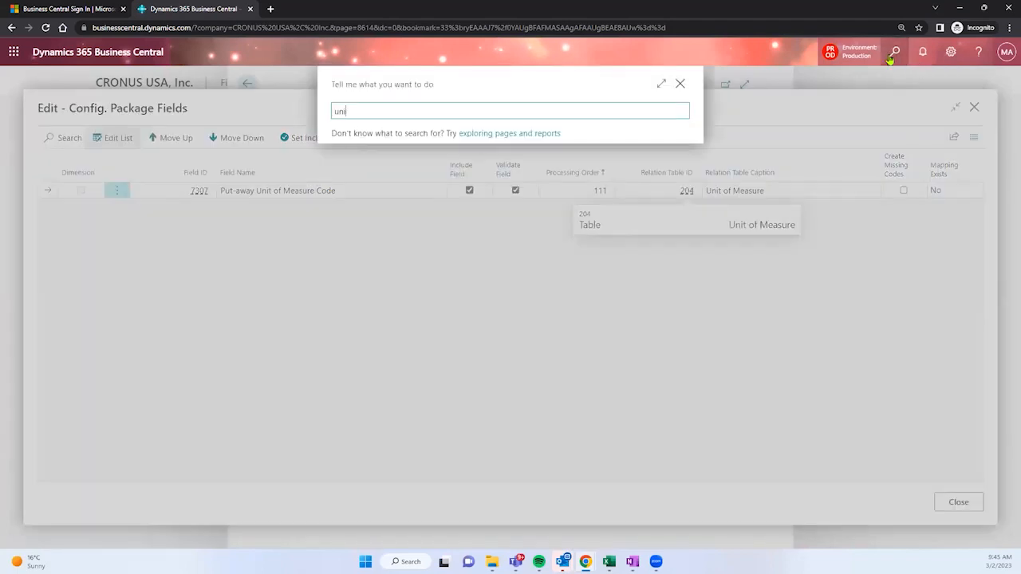
pyautogui.write('t of measure')
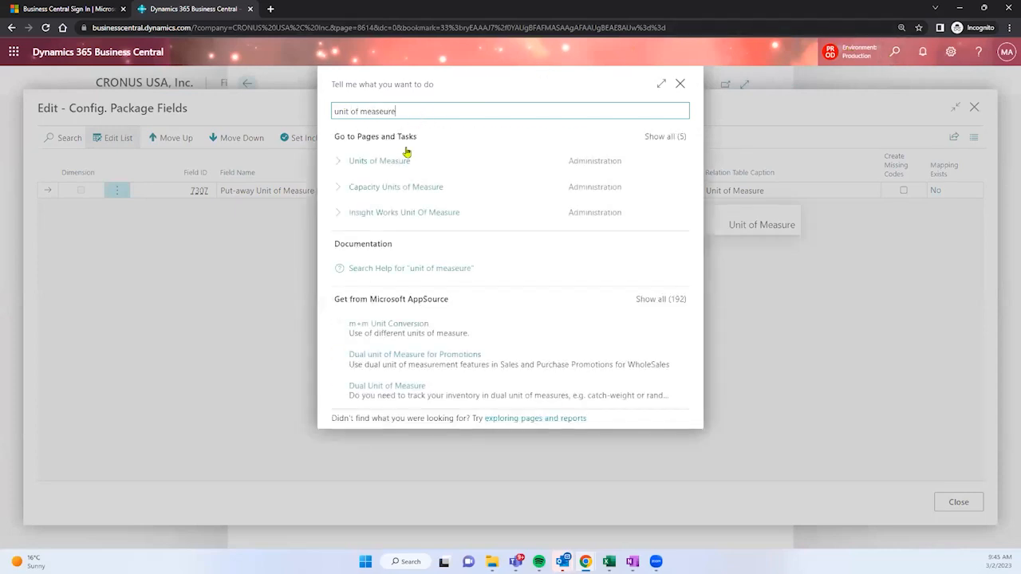
pyautogui.click(391, 160)
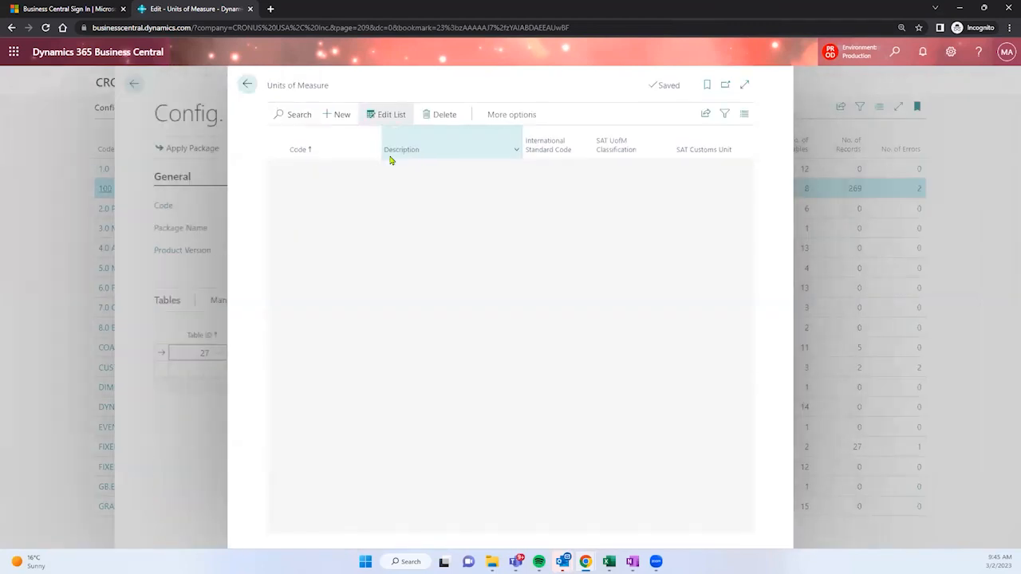
pyautogui.click(322, 184)
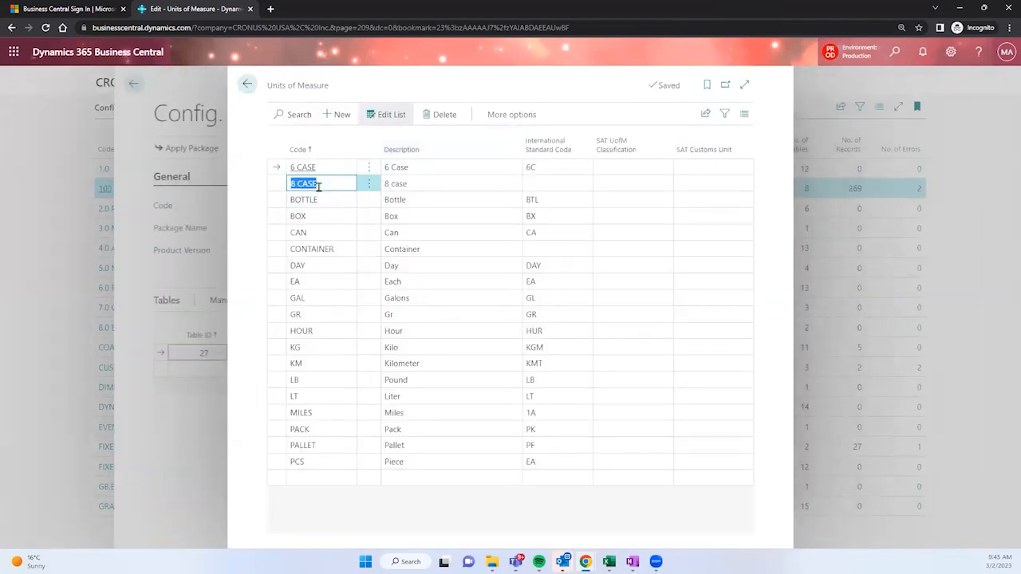
pyautogui.press('Down')
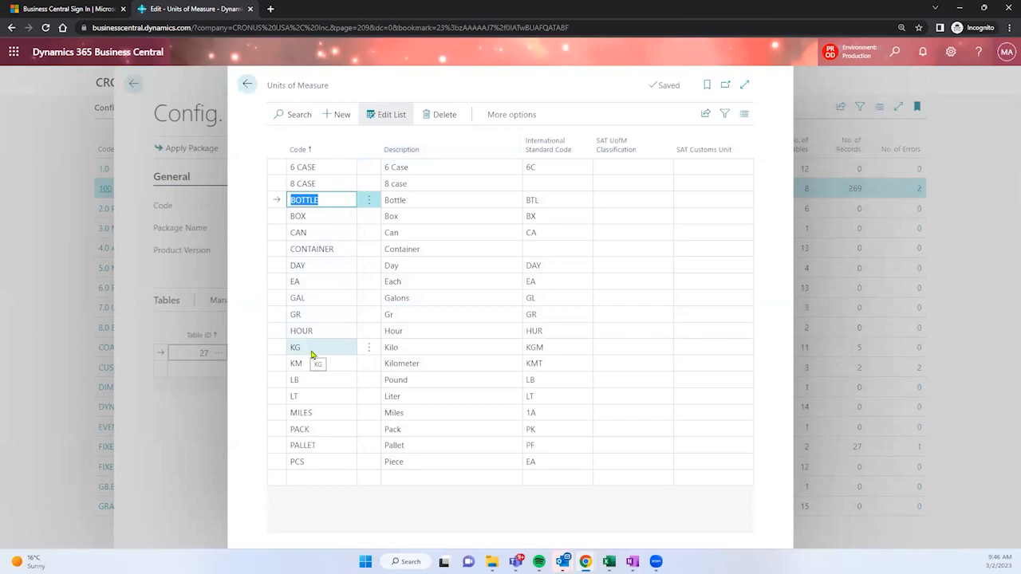
pyautogui.click(311, 484)
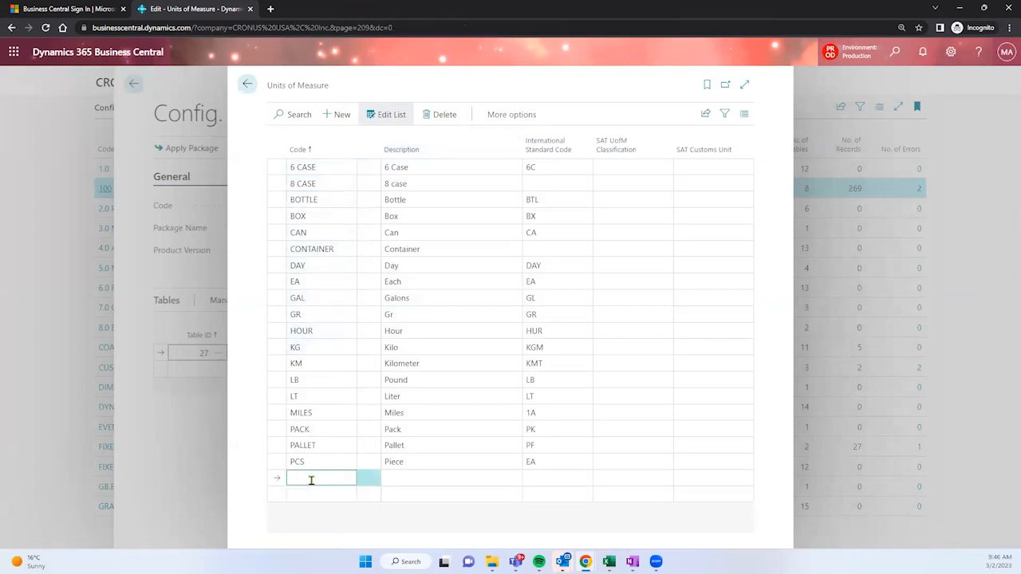
pyautogui.write('24')
pyautogui.press('BackSpace')
pyautogui.press('BackSpace')
# Review the PCS, KG and EA codes in the units of measure list
pyautogui.click(317, 463)
pyautogui.click(321, 349)
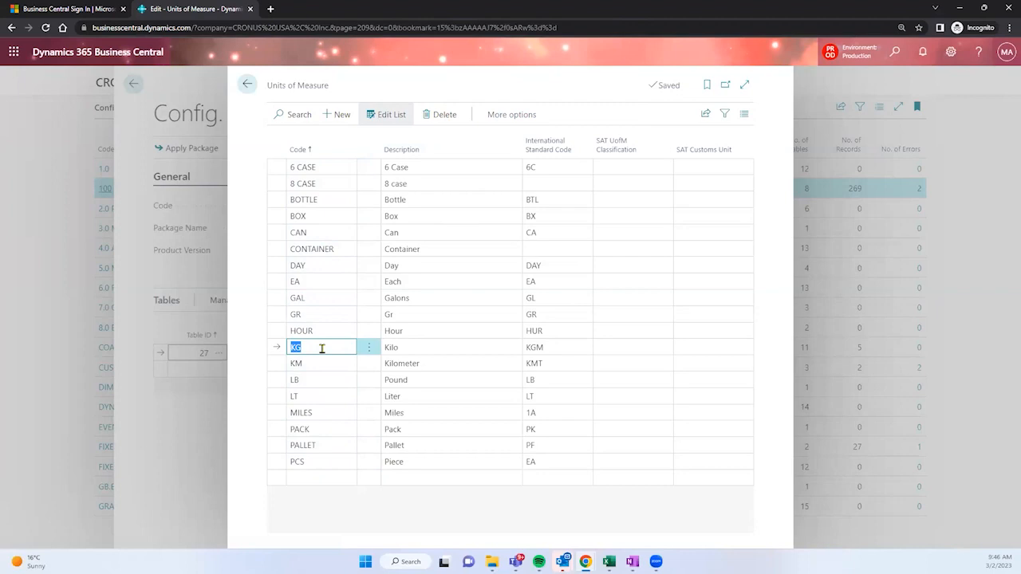
pyautogui.click(318, 282)
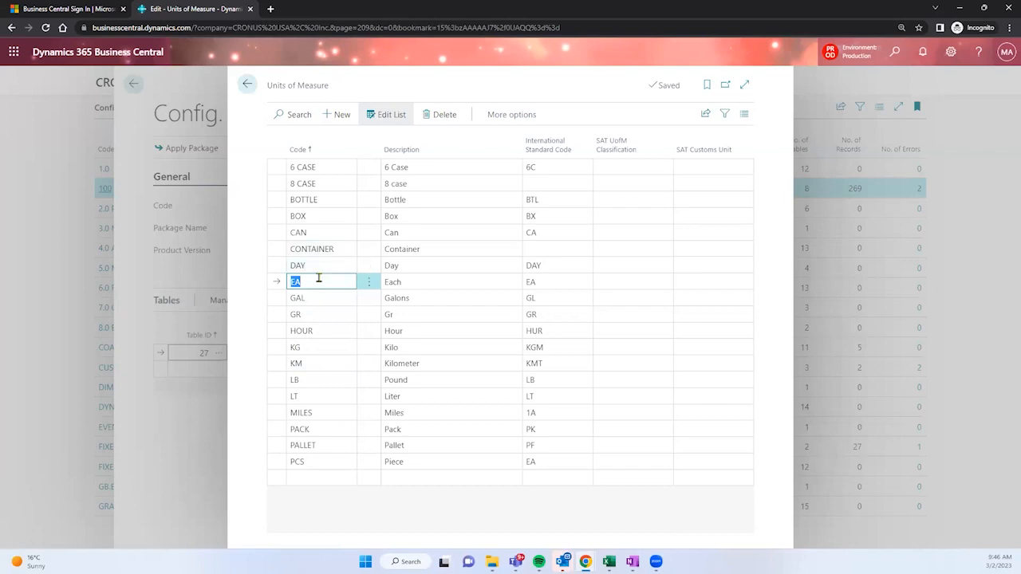
# Review the PACK and GR codes in the units of measure list and return to the configuration package
pyautogui.click(310, 477)
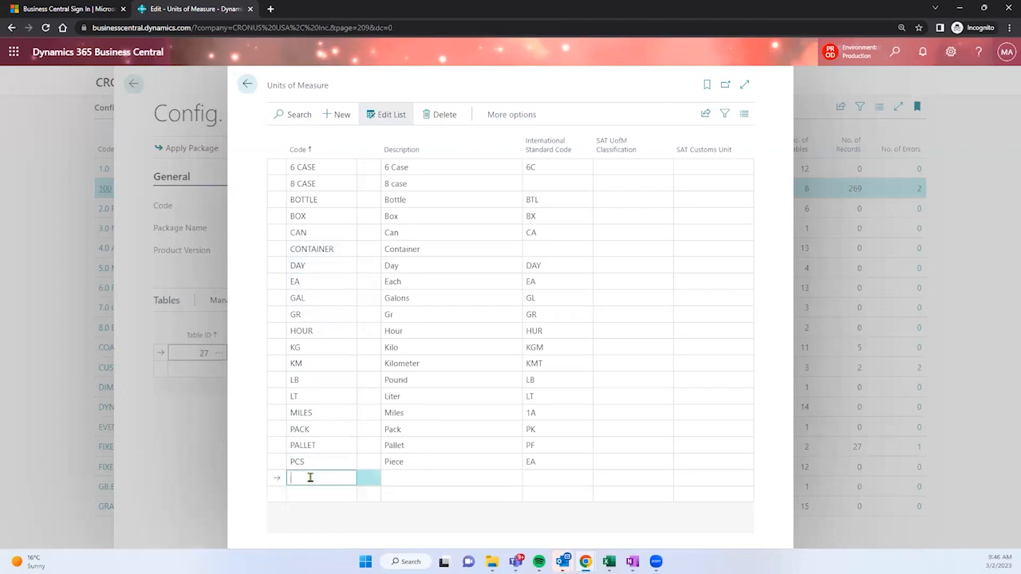
pyautogui.click(324, 429)
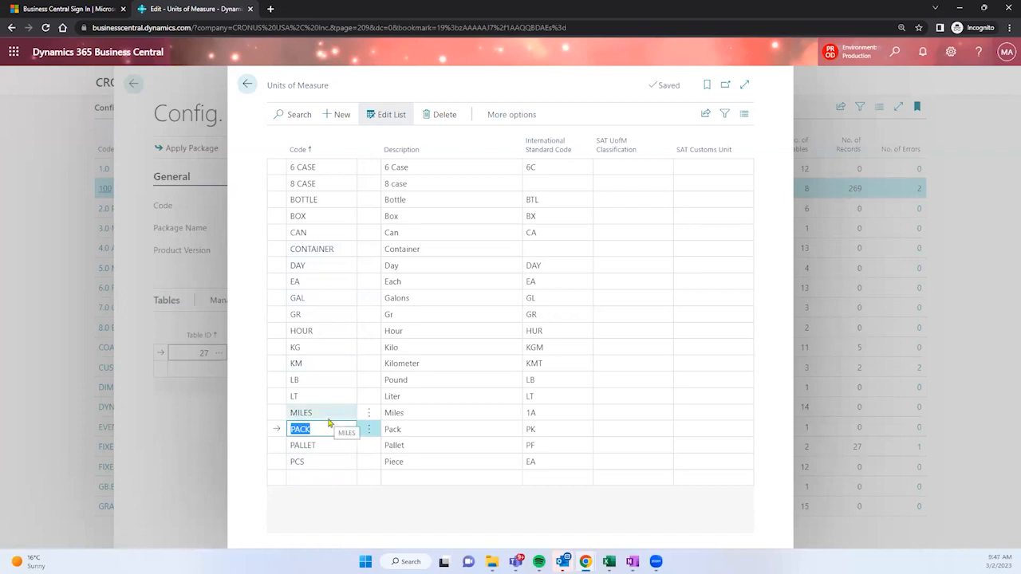
pyautogui.click(324, 313)
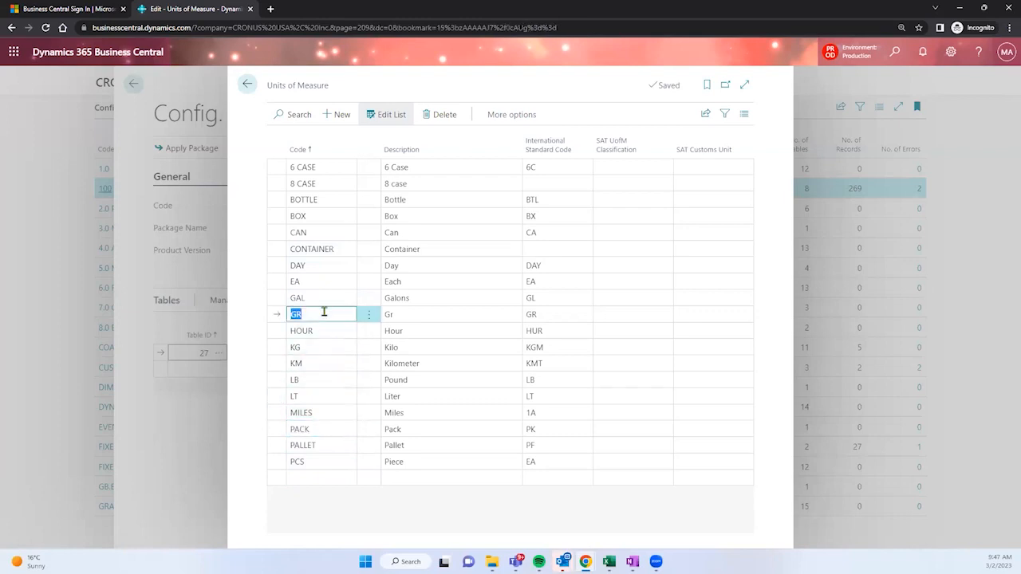
pyautogui.click(247, 85)
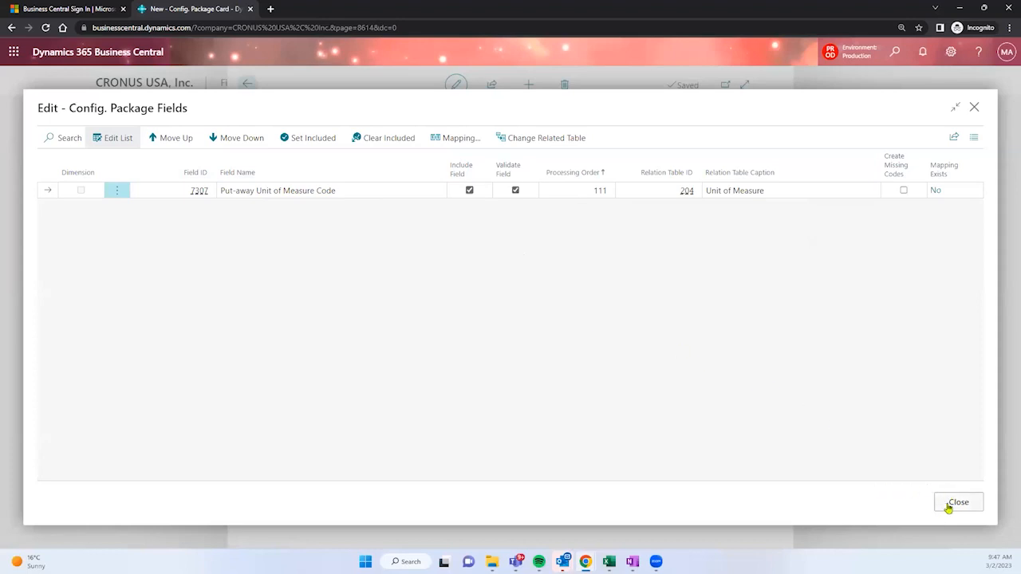
# Keep the Put-away Unit of Measure Code field included and close its package fields
pyautogui.click(471, 195)
pyautogui.click(469, 191)
pyautogui.click(952, 508)
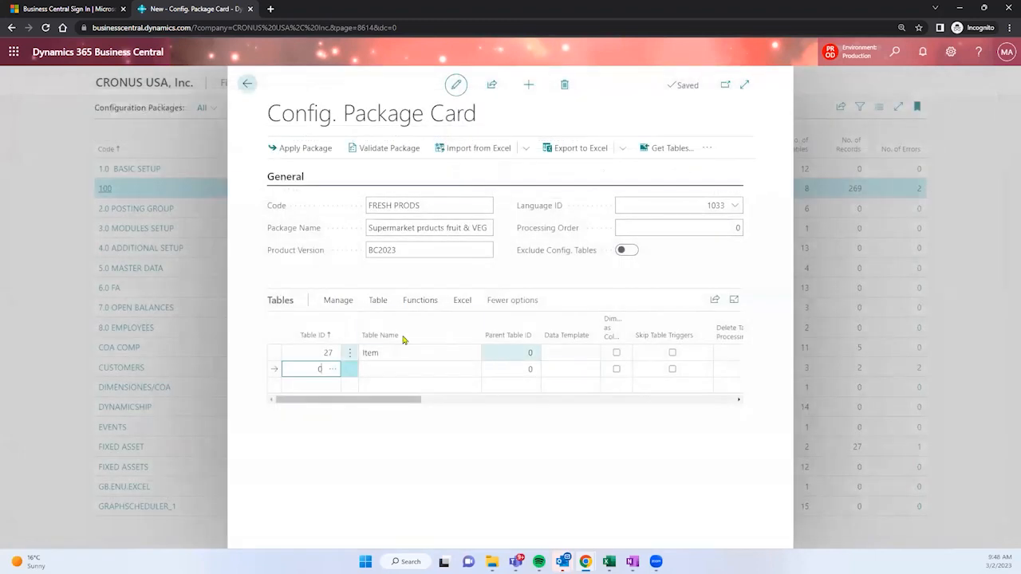
# Expand the configuration package card and review its code, package name, Item table line and Excel options
pyautogui.click(395, 353)
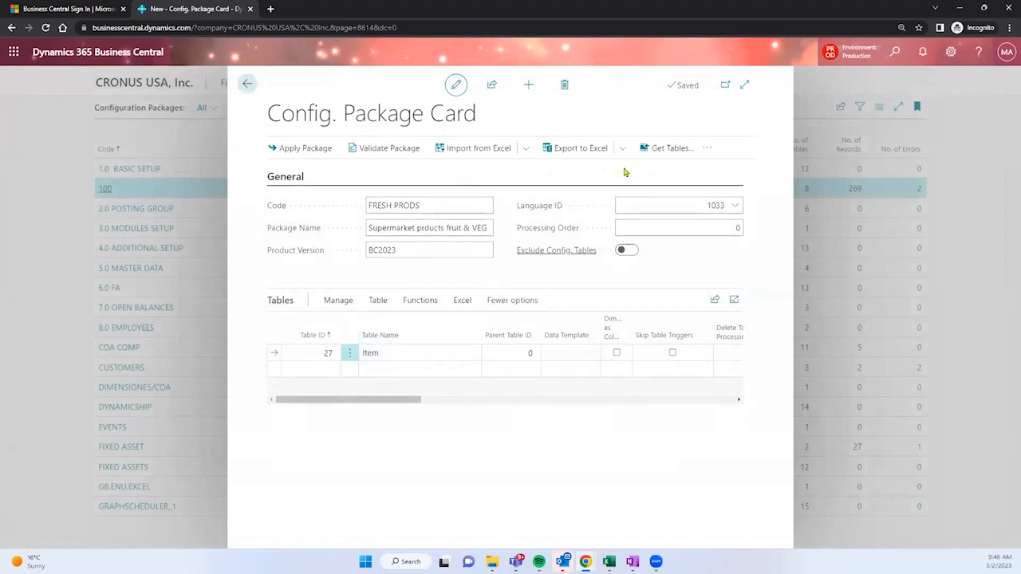
pyautogui.click(746, 85)
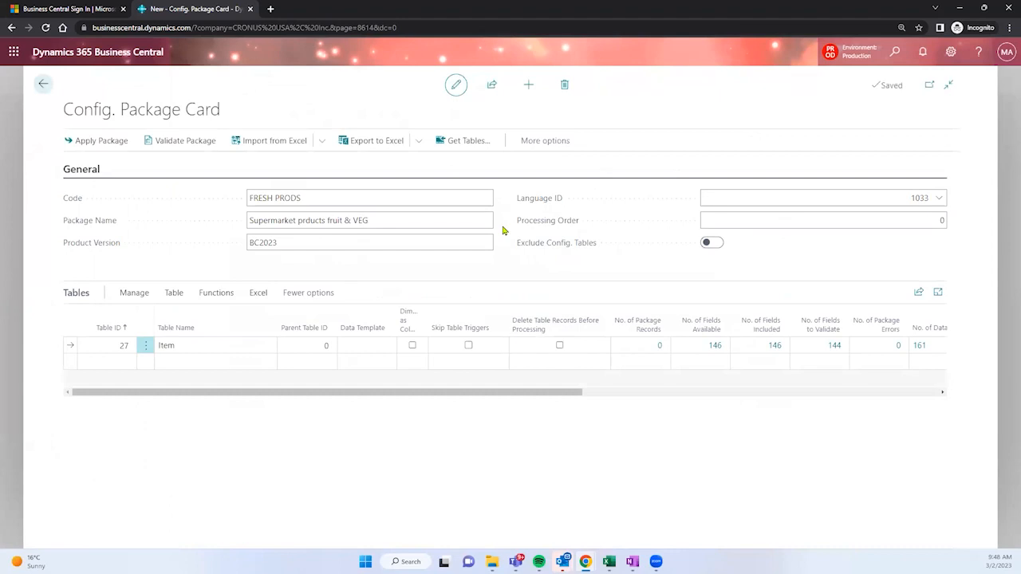
pyautogui.click(317, 201)
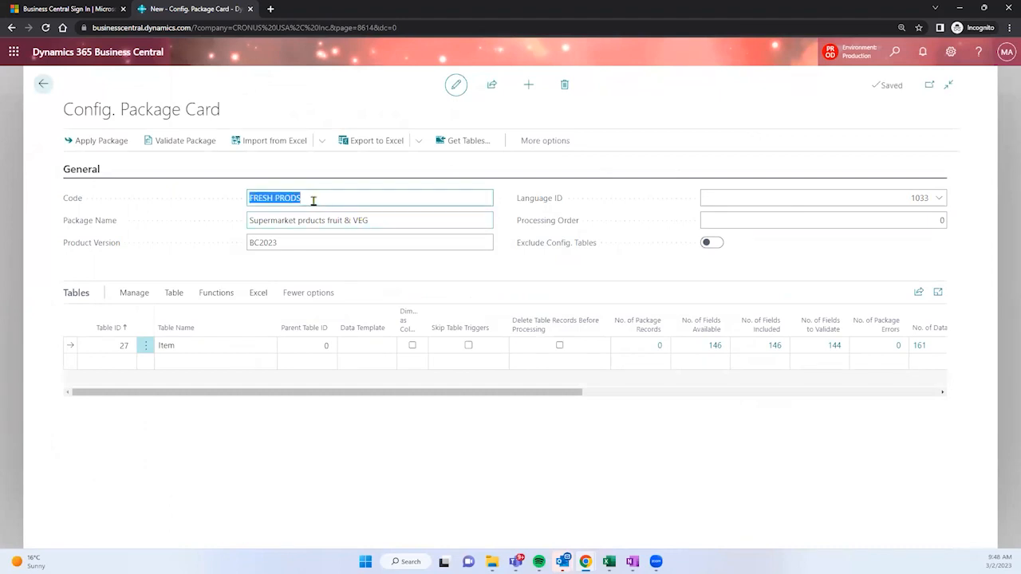
pyautogui.click(306, 223)
pyautogui.click(105, 346)
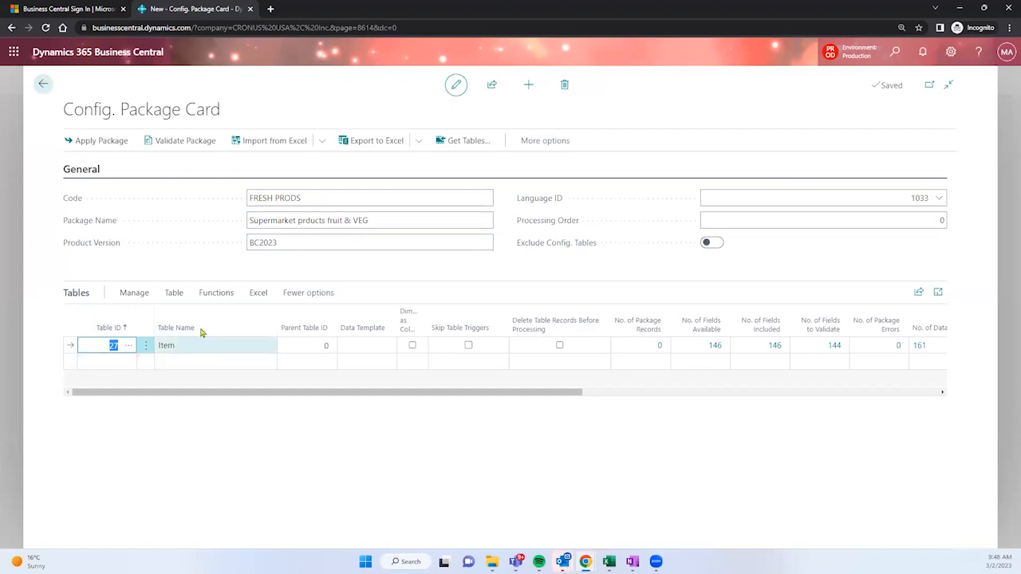
pyautogui.click(258, 297)
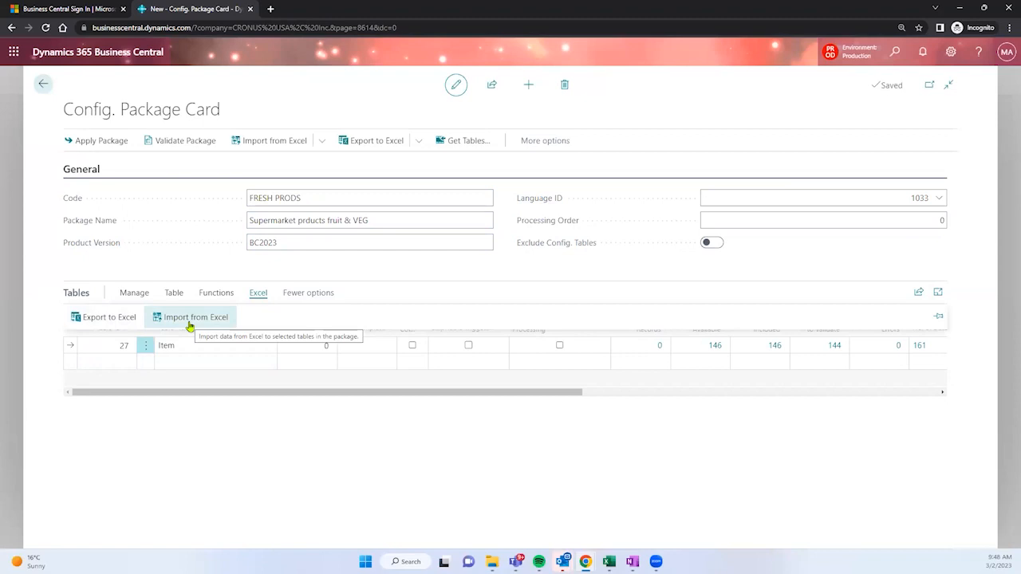
# Open the database records of the Item table and browse the items as far as Apple Red Washinton
pyautogui.moveTo(323, 392); pyautogui.dragTo(382, 395)
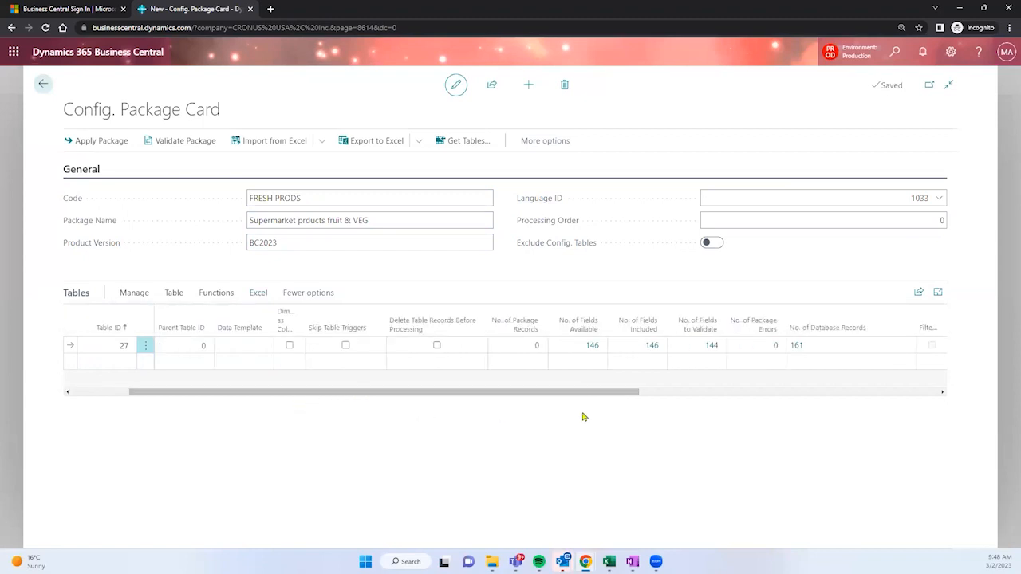
pyautogui.click(798, 350)
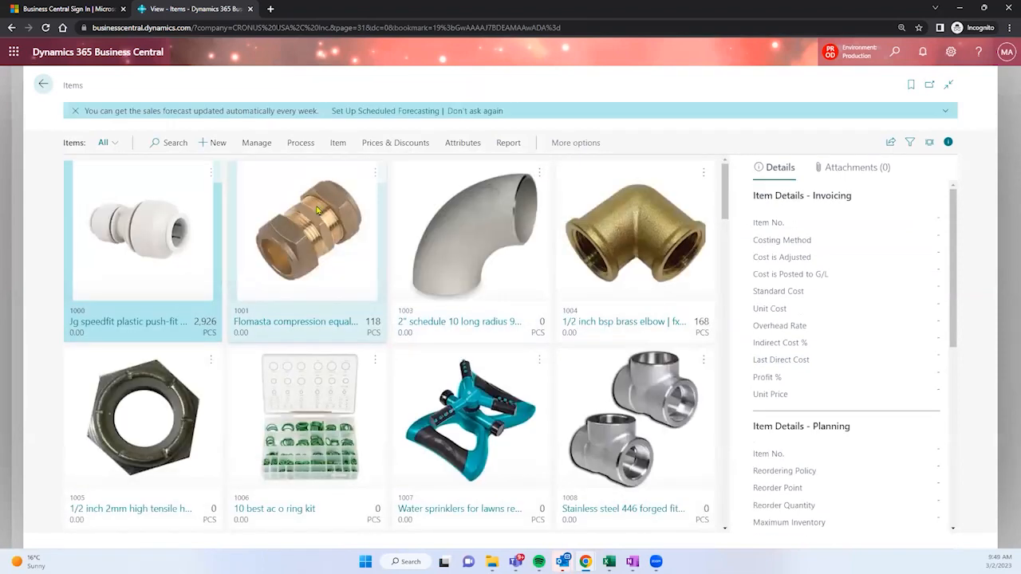
pyautogui.scroll(-3, 335, 271)
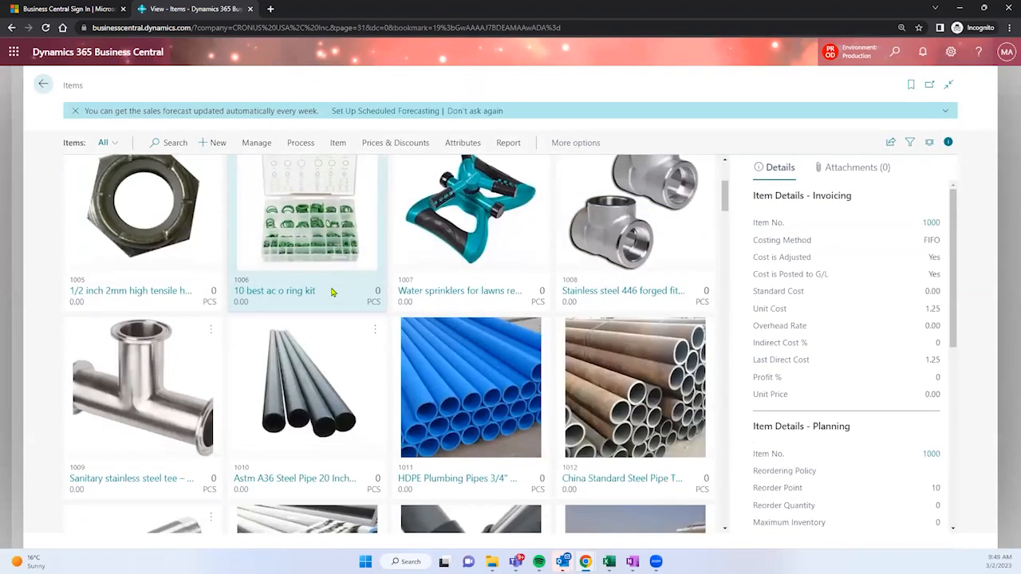
pyautogui.scroll(-3, 332, 292)
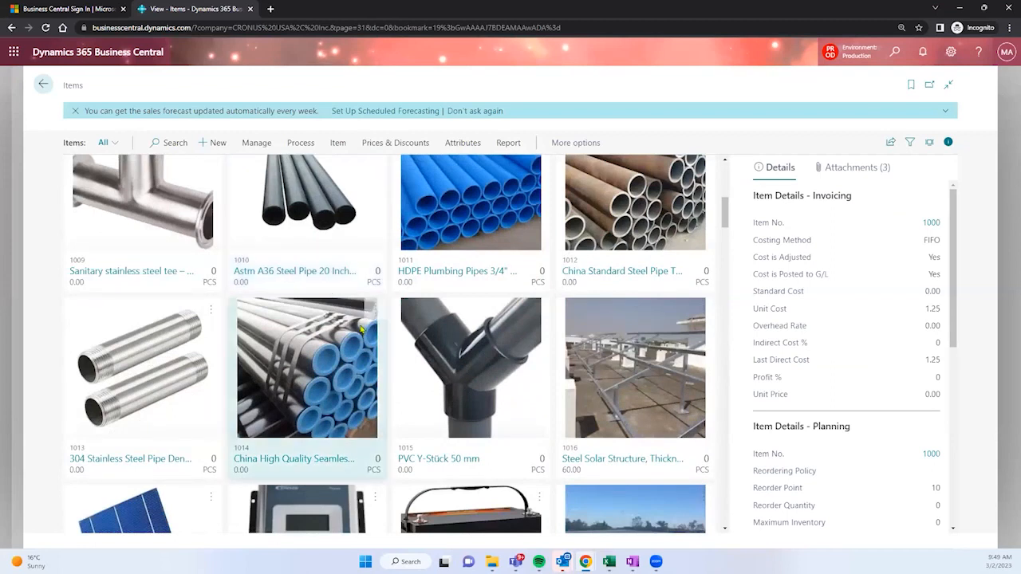
pyautogui.scroll(-1, 361, 329)
pyautogui.scroll(-8, 361, 329)
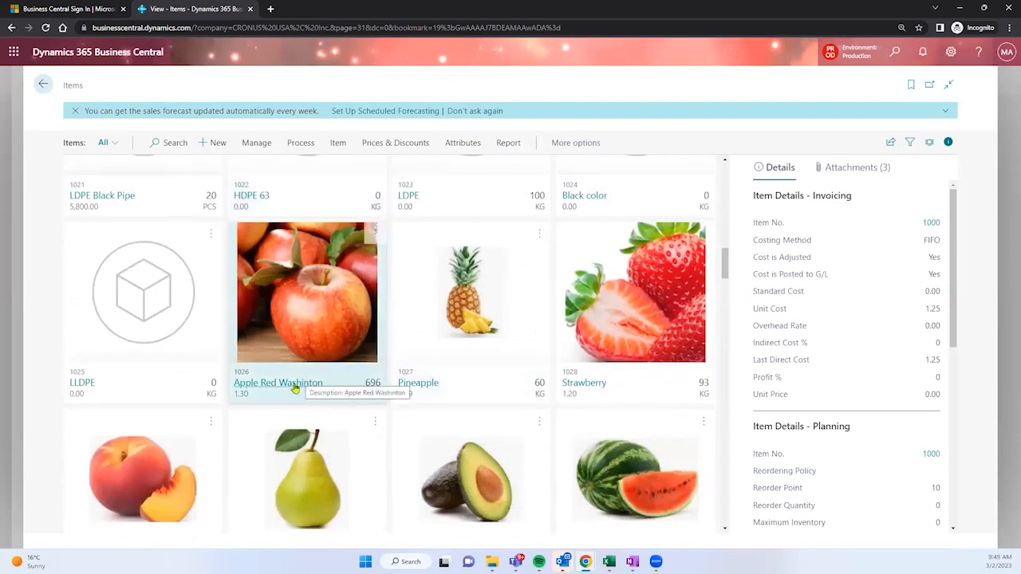
pyautogui.scroll(-1, 374, 332)
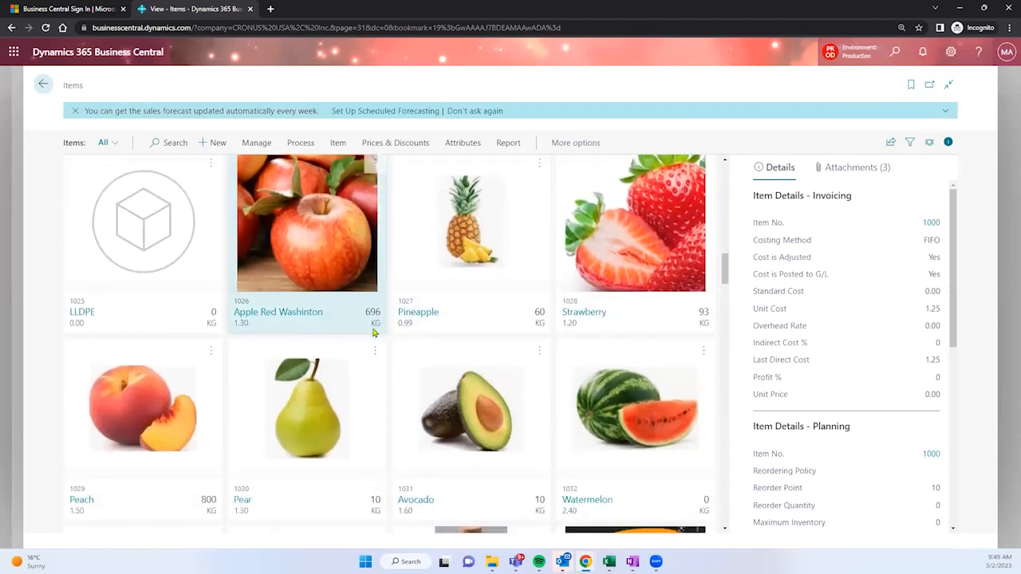
# Examine the number, description, category and base unit of measure on the Apple Red Washinton item card, and return to the package card
pyautogui.click(303, 313)
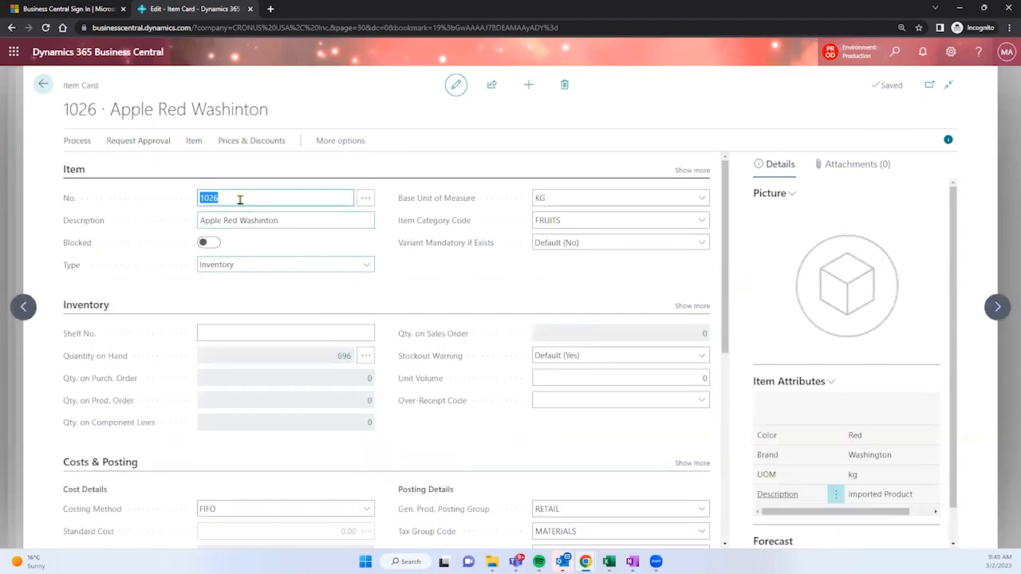
pyautogui.click(268, 220)
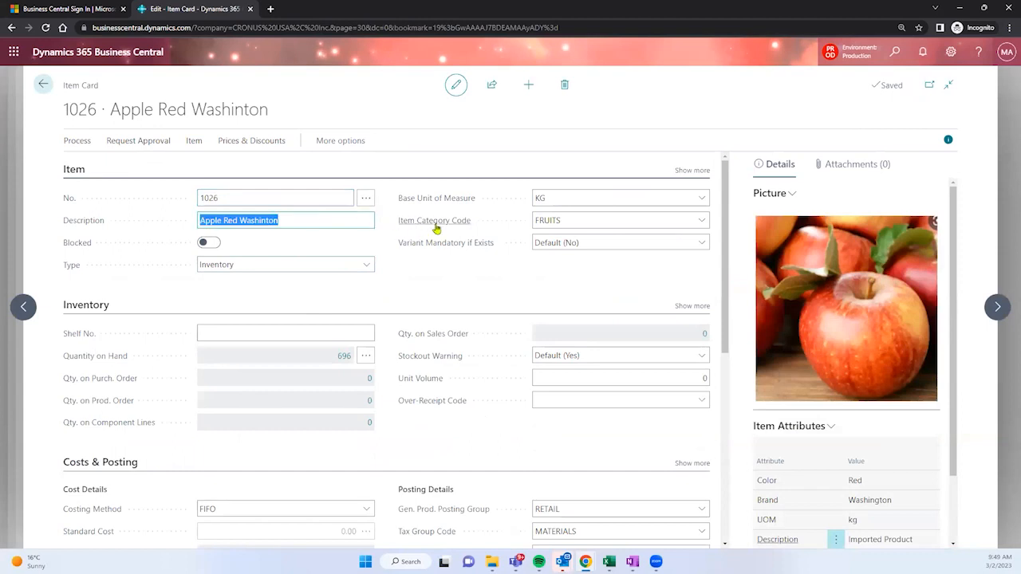
pyautogui.click(582, 221)
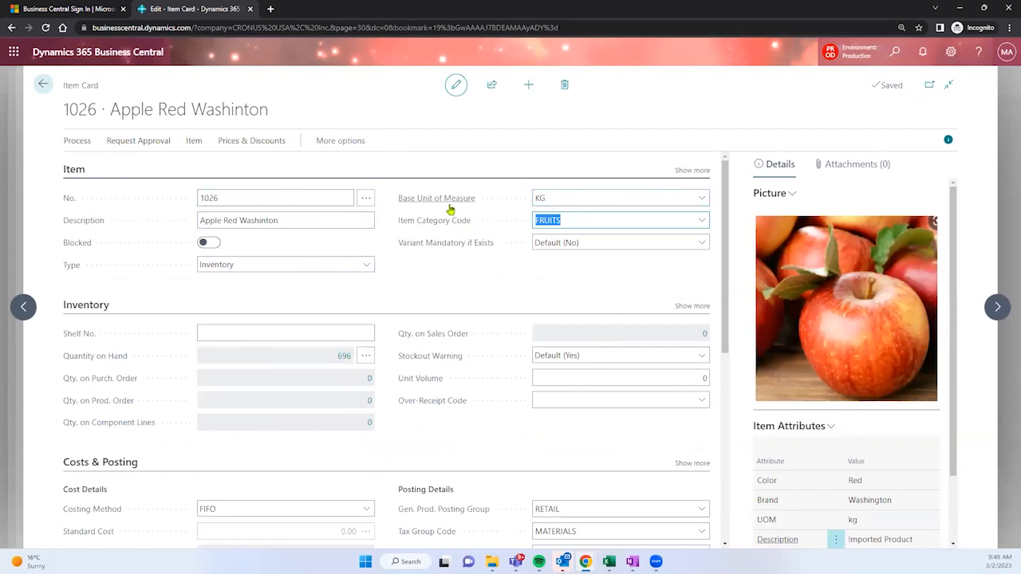
pyautogui.click(562, 203)
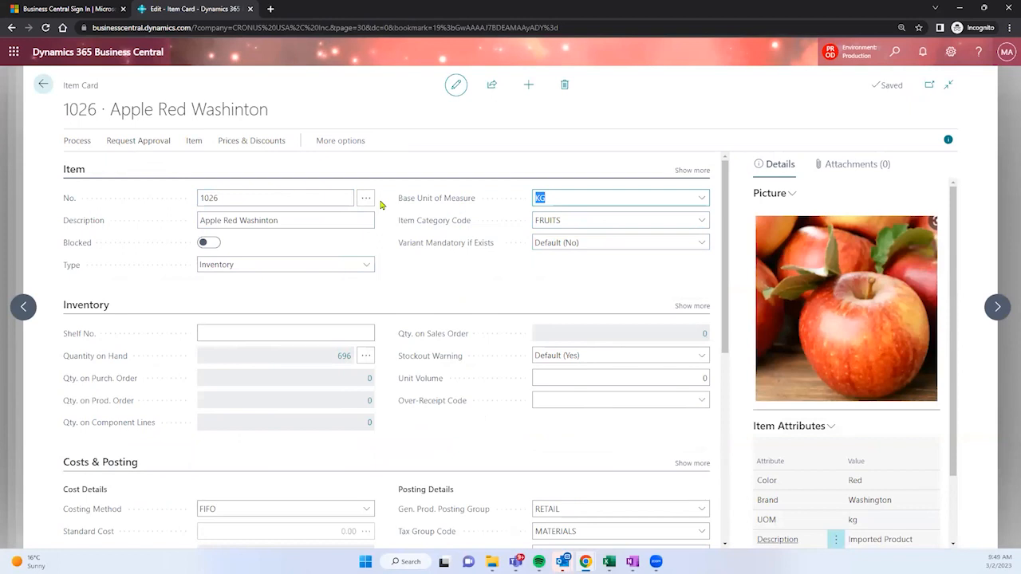
pyautogui.click(588, 221)
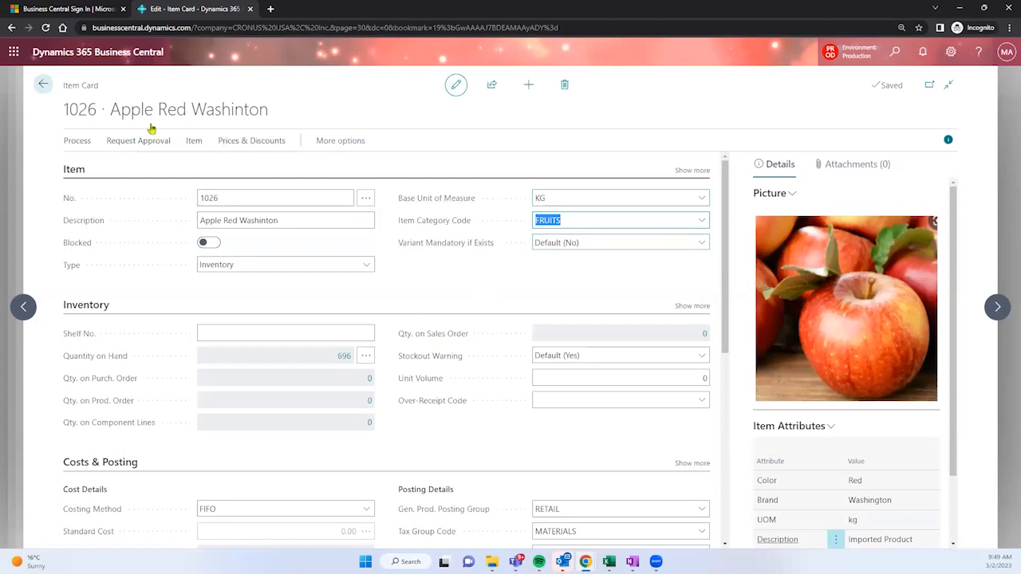
pyautogui.click(44, 86)
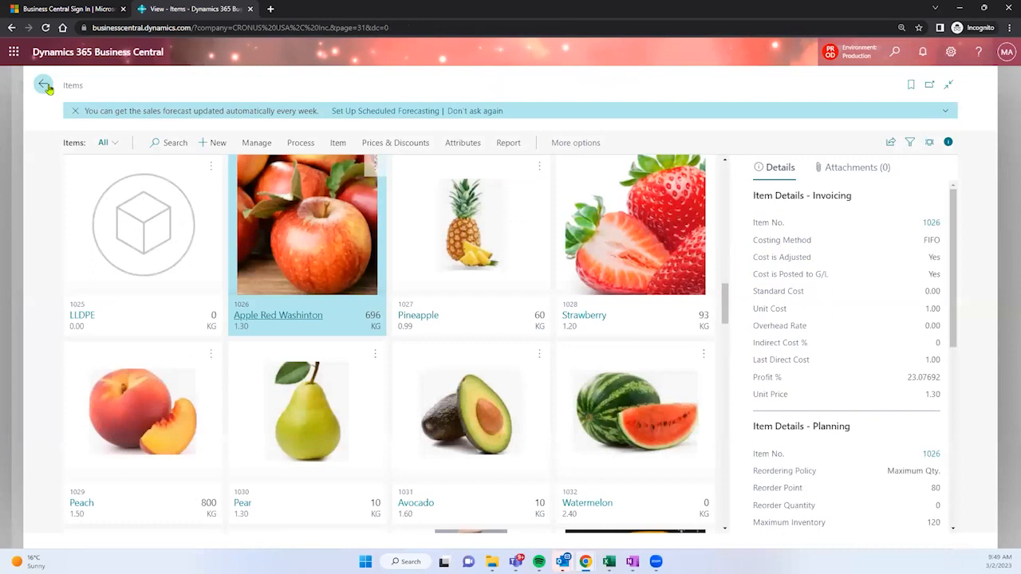
pyautogui.click(45, 85)
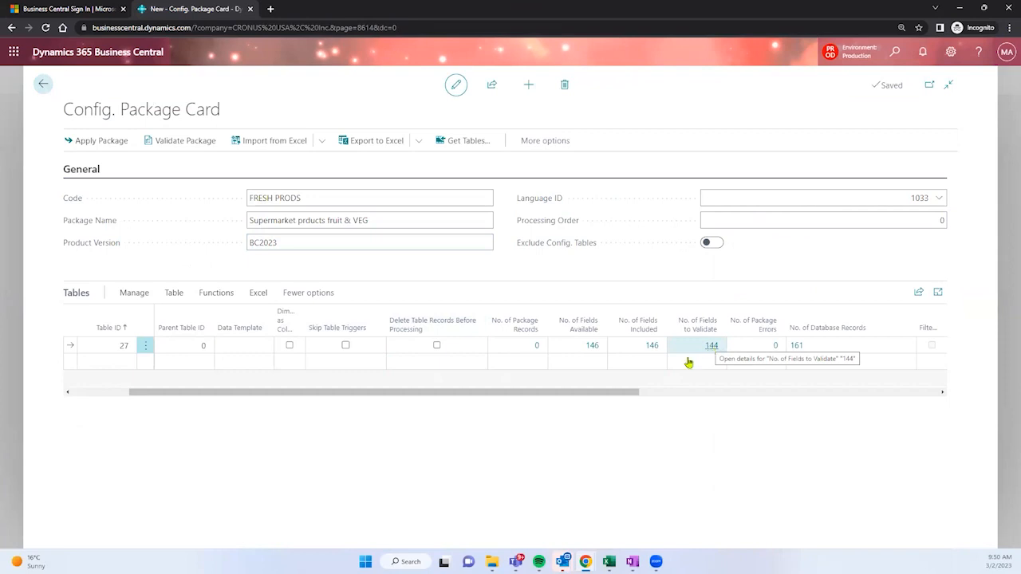
# Open the list of package fields for table 27, Item
pyautogui.moveTo(113, 112); pyautogui.dragTo(193, 109)
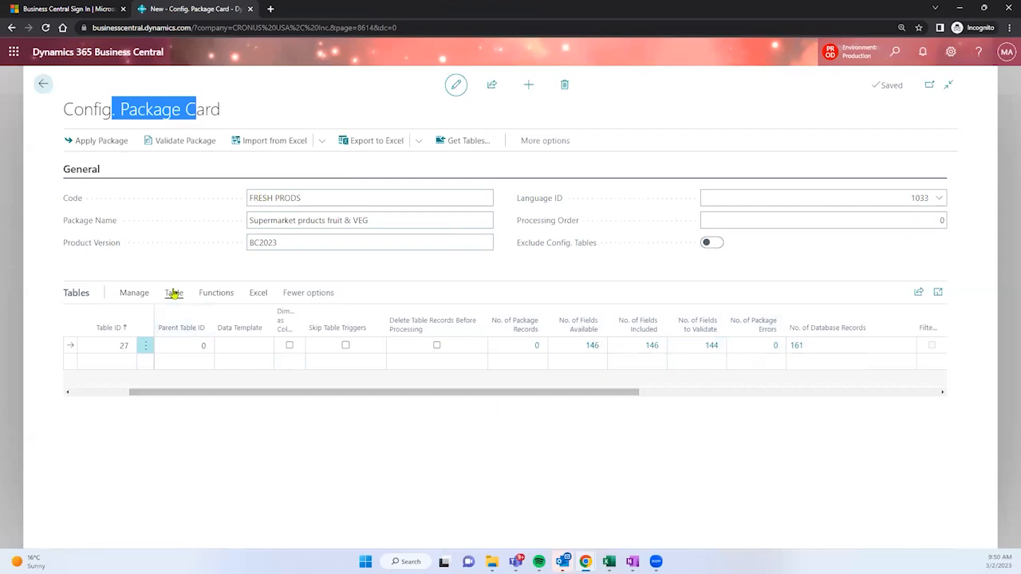
pyautogui.click(173, 293)
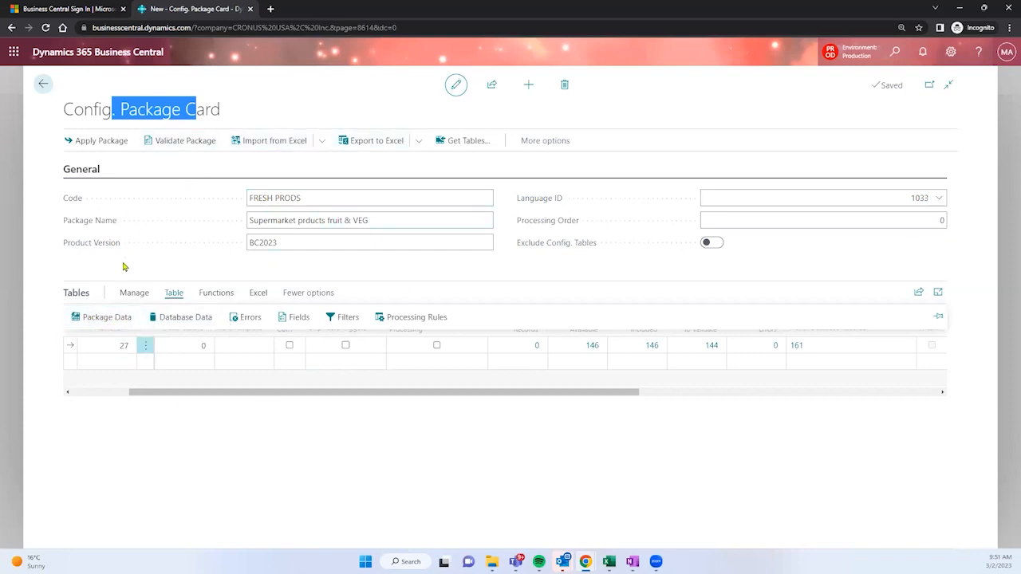
pyautogui.click(129, 348)
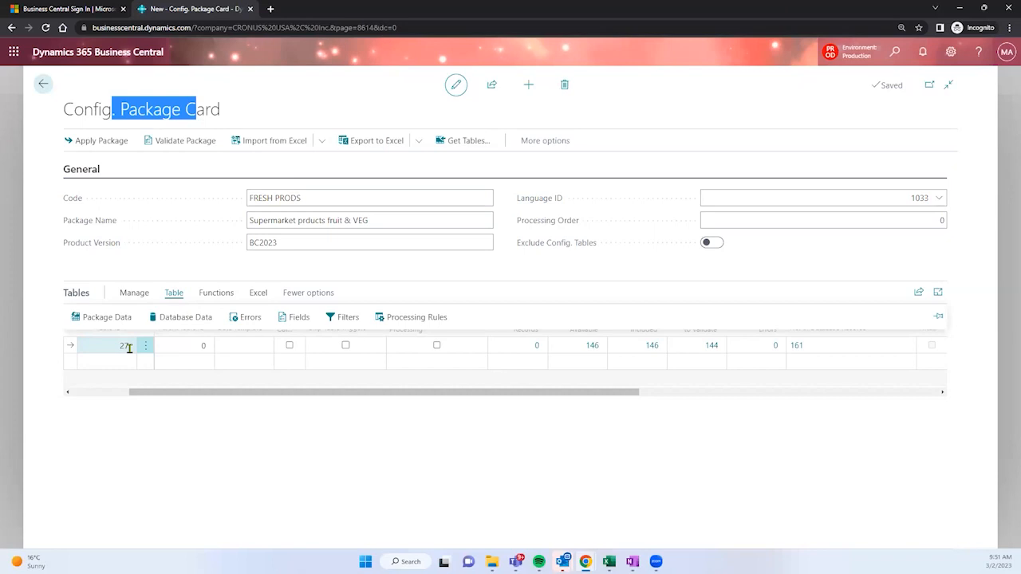
pyautogui.click(289, 322)
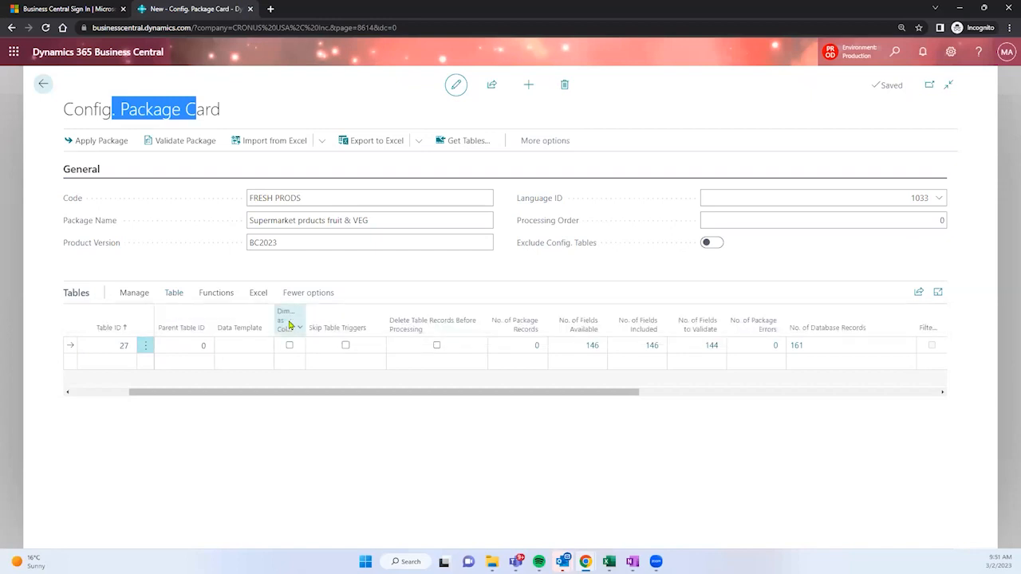
# Examine the Item table's package fields from No. and Description down to Reorder Point and Reorder Quantity
pyautogui.moveTo(224, 114); pyautogui.dragTo(69, 119)
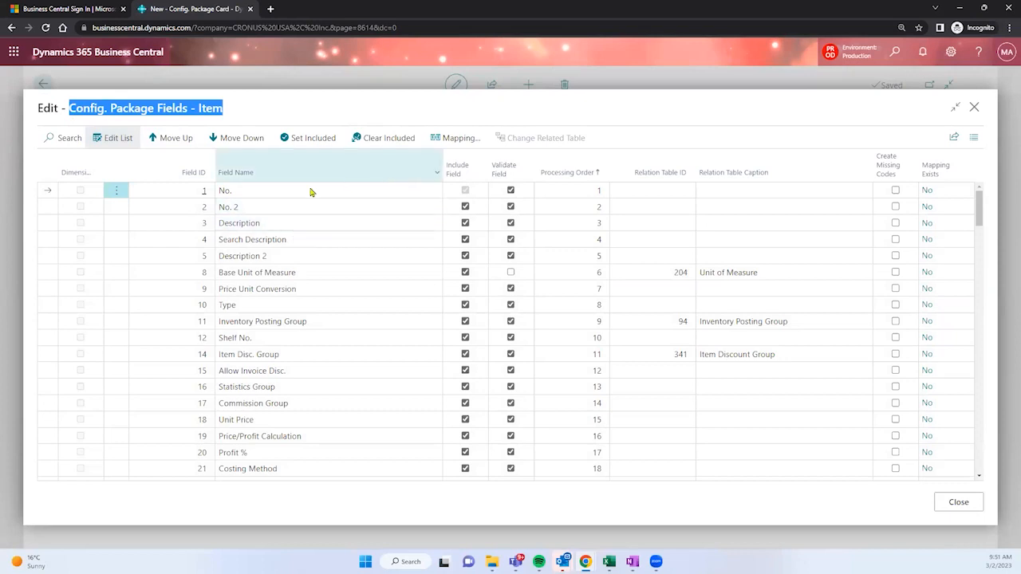
pyautogui.click(237, 195)
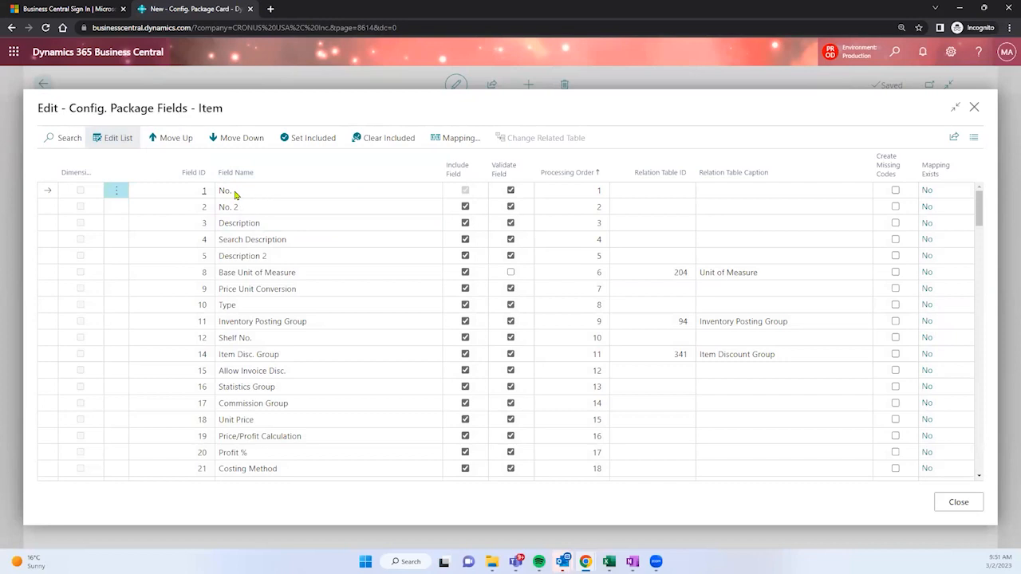
pyautogui.click(258, 226)
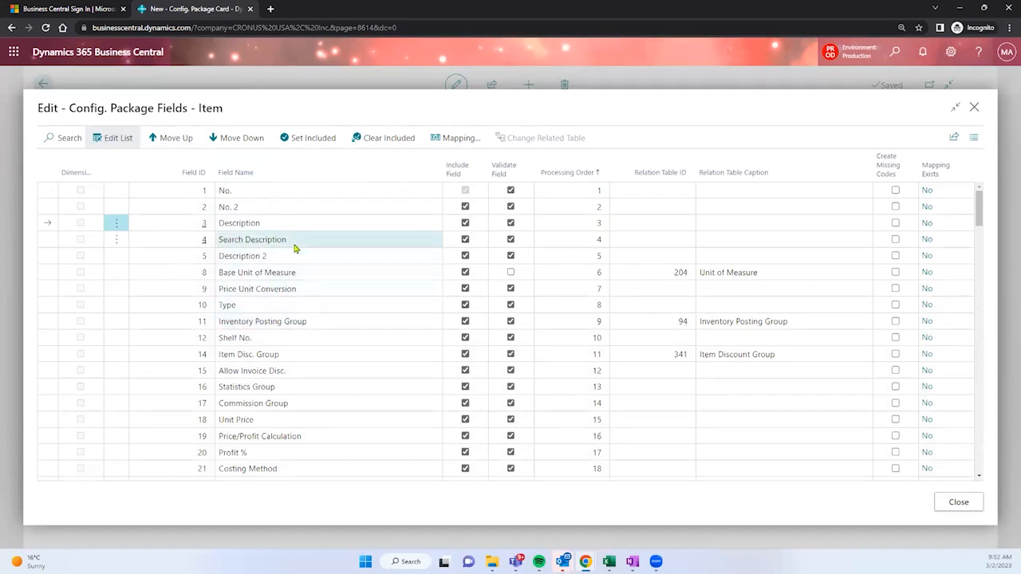
pyautogui.scroll(-1, 279, 307)
pyautogui.scroll(-3, 279, 307)
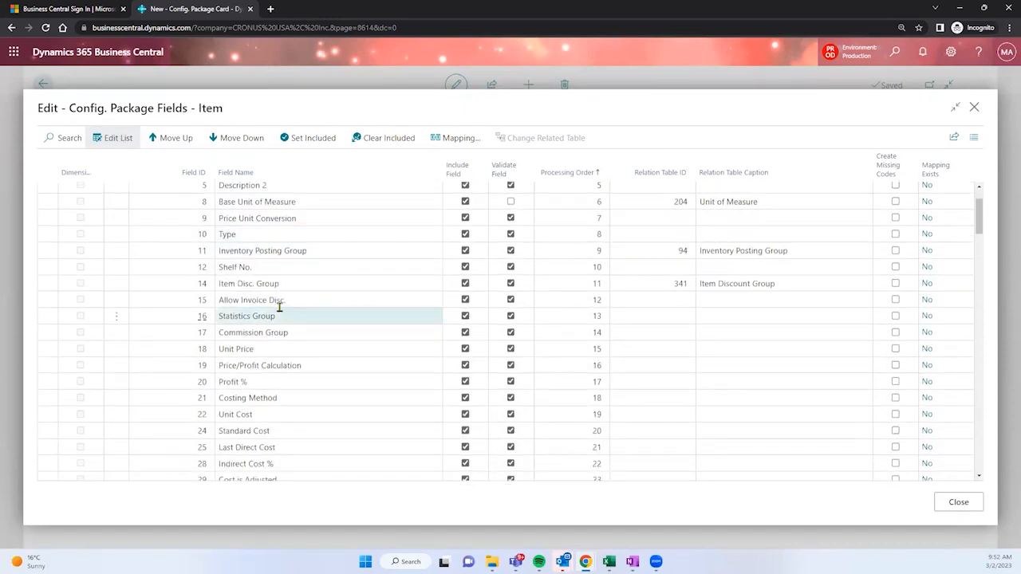
pyautogui.scroll(-4, 279, 307)
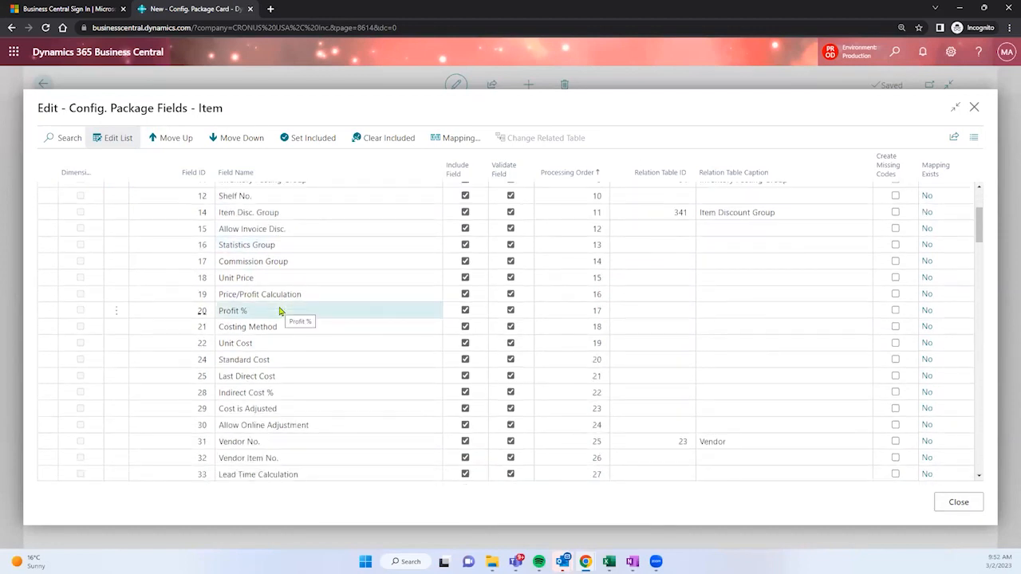
pyautogui.scroll(-13, 280, 312)
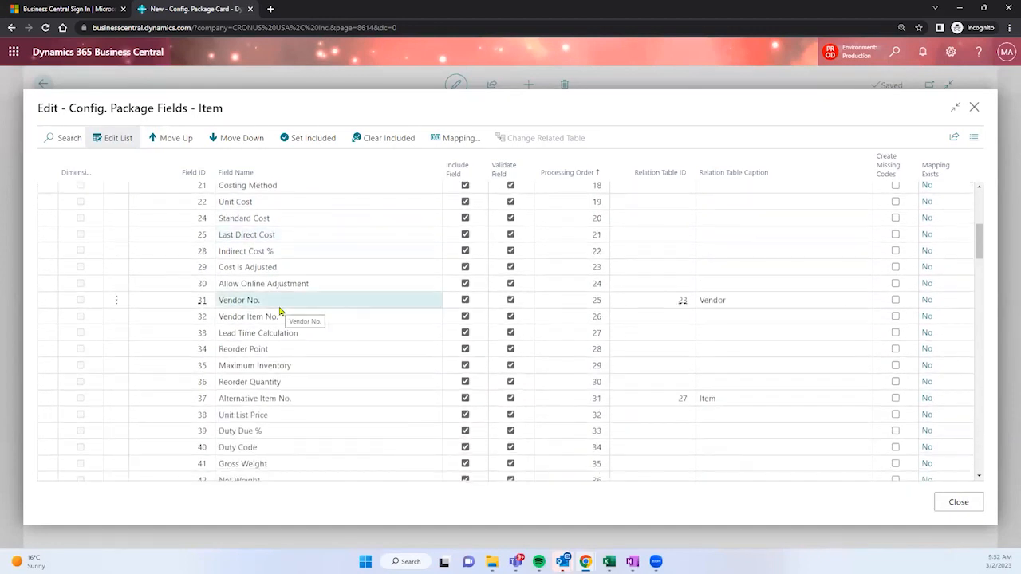
pyautogui.click(279, 311)
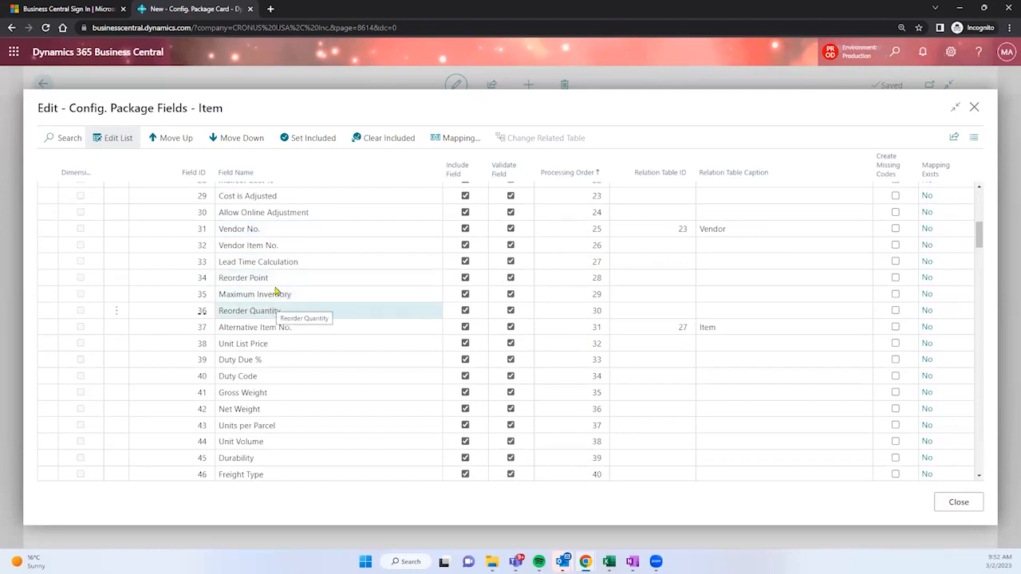
pyautogui.click(276, 281)
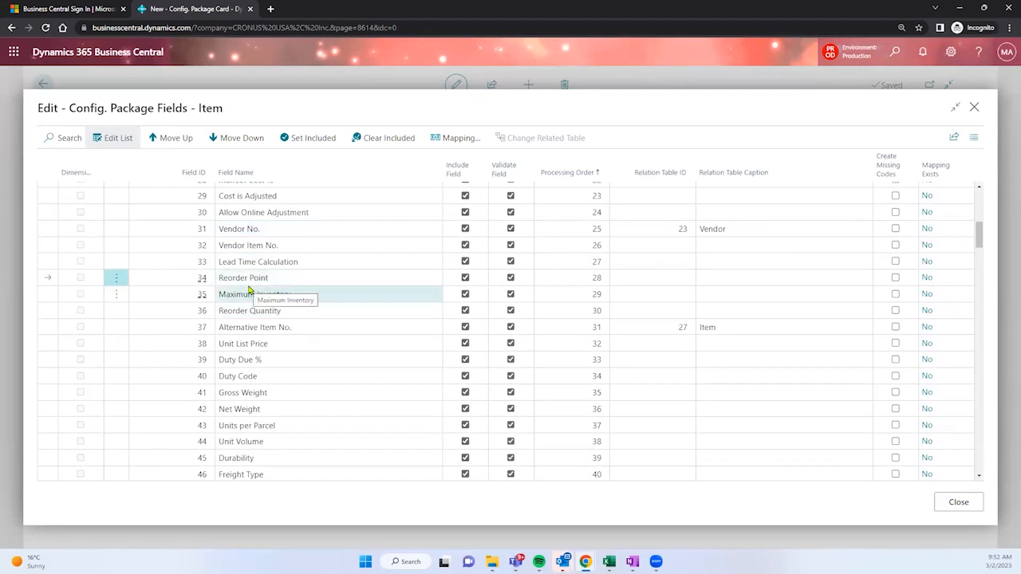
# Examine the Item package fields from Reorder Point through Unit Volume and Tariff No. to Country/Region Purchased Code
pyautogui.moveTo(268, 279); pyautogui.dragTo(220, 280)
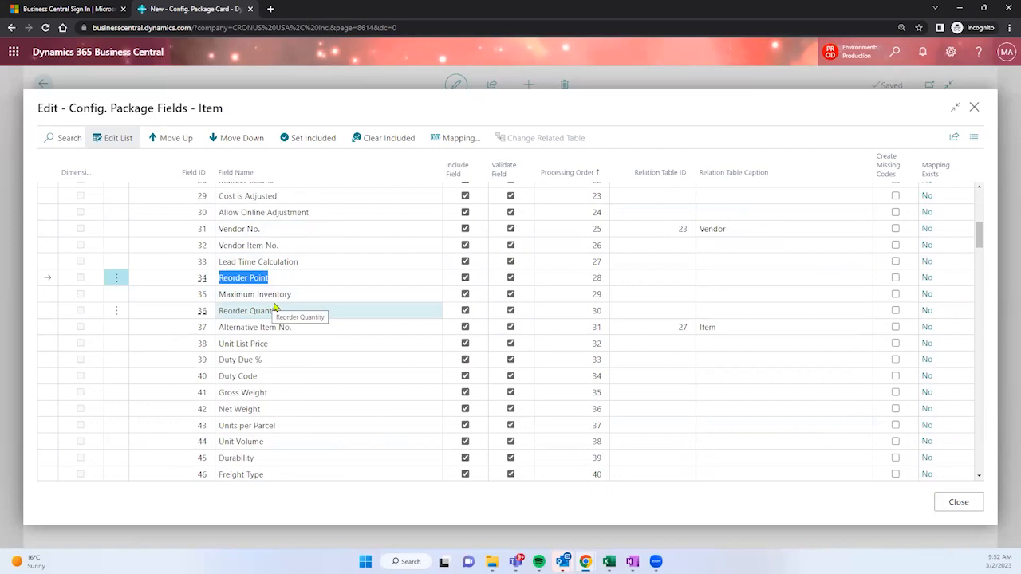
pyautogui.scroll(-1, 314, 305)
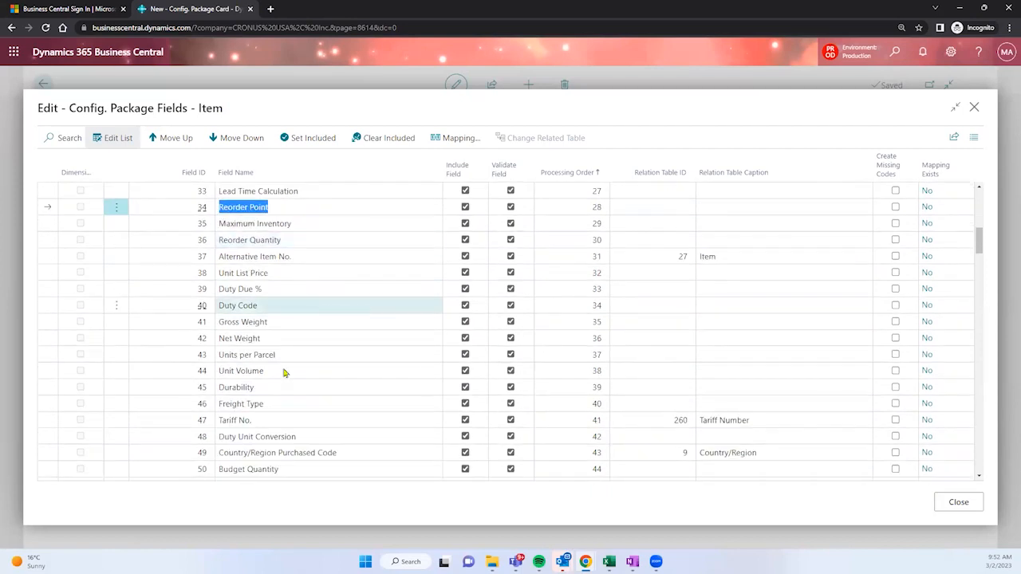
pyautogui.moveTo(279, 374); pyautogui.dragTo(222, 379)
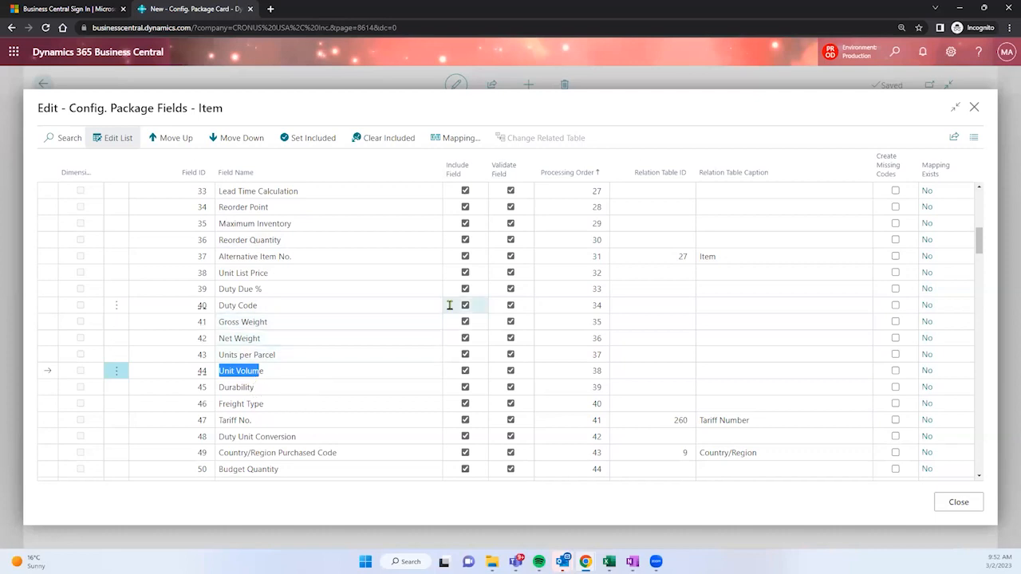
pyautogui.scroll(-1, 444, 314)
pyautogui.click(270, 354)
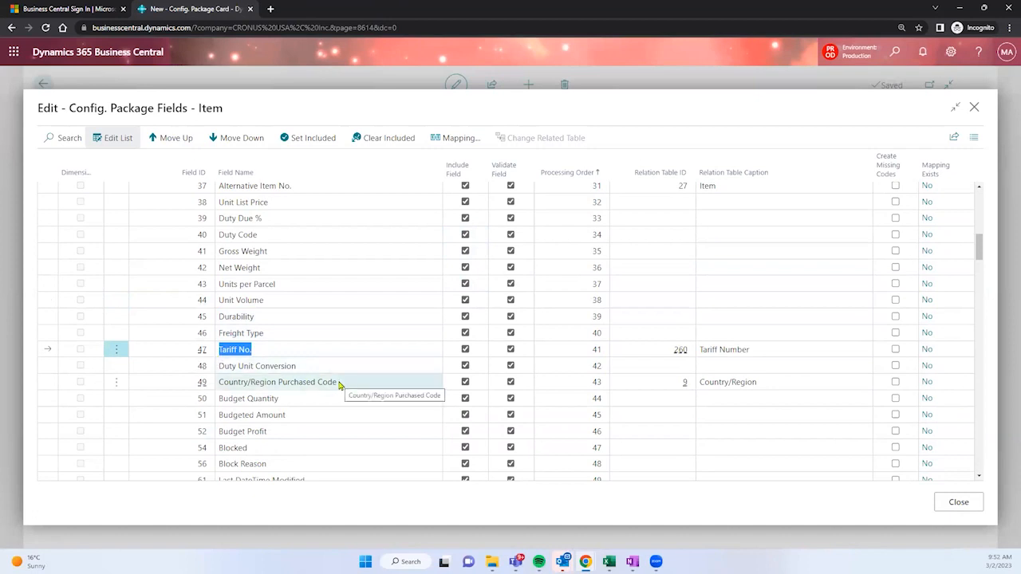
pyautogui.scroll(1, 407, 334)
pyautogui.scroll(6, 407, 333)
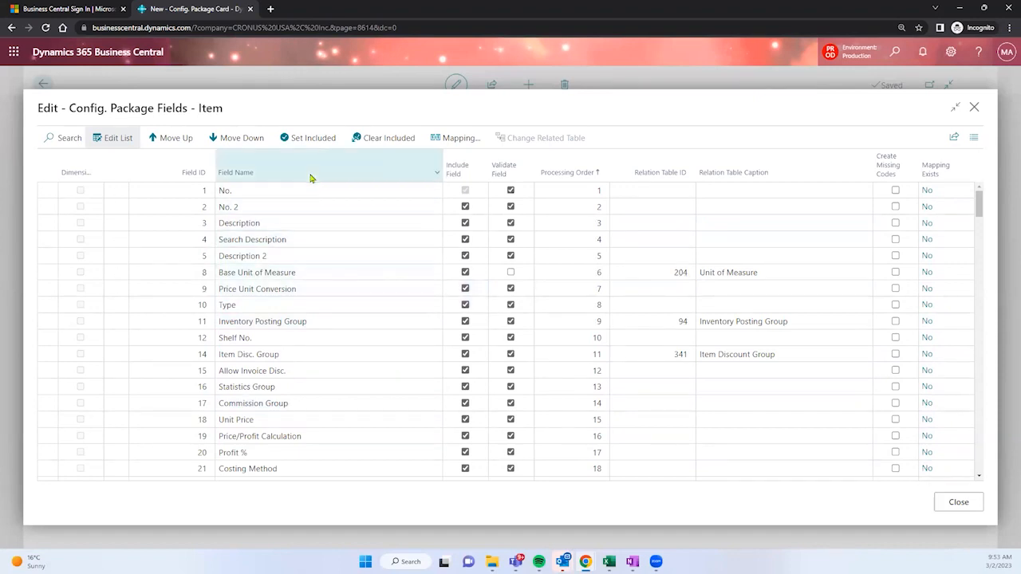
# Clear all included Item fields, and include only No. 2, Description and Search Description
pyautogui.click(393, 140)
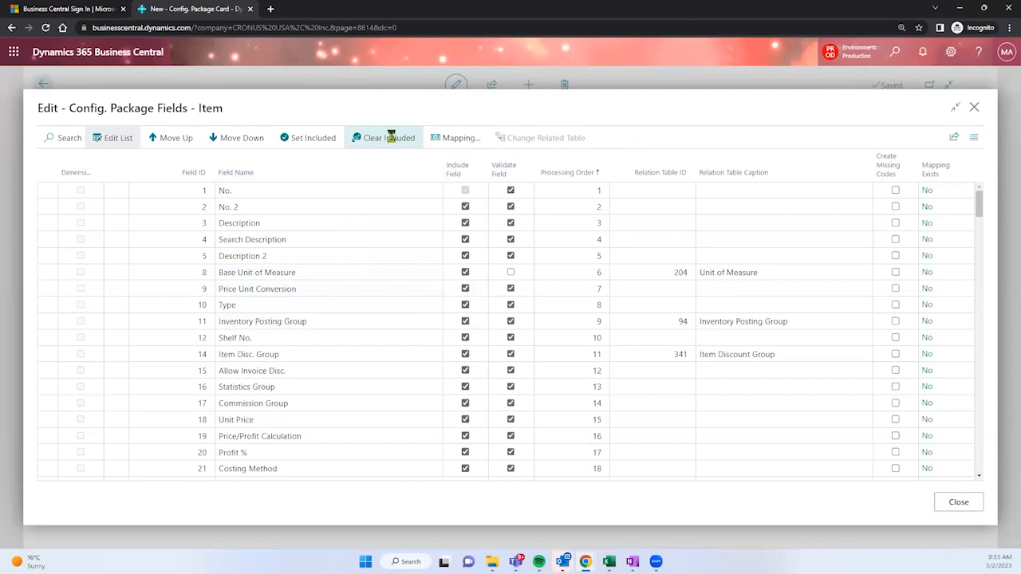
pyautogui.click(466, 208)
pyautogui.click(466, 240)
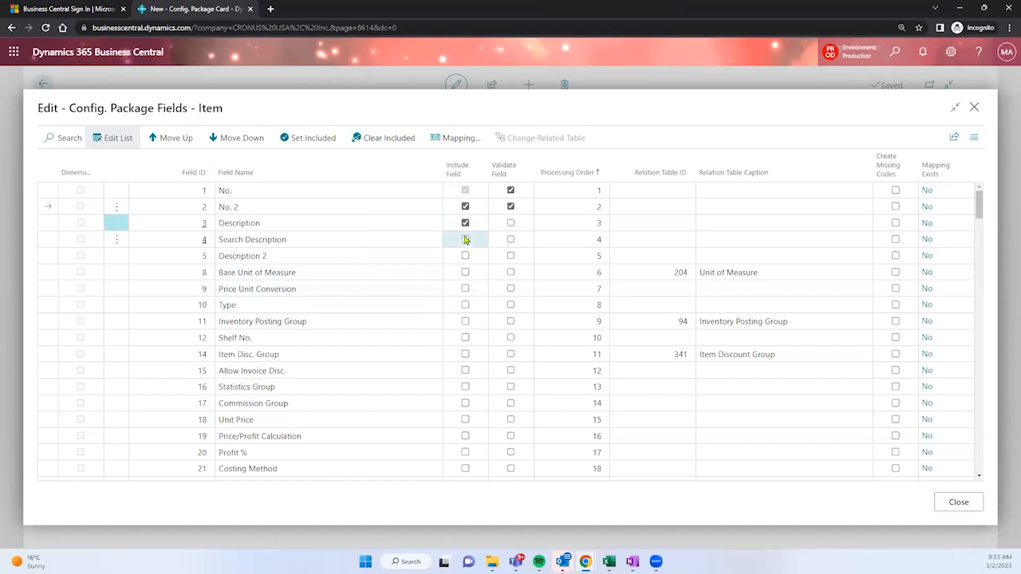
pyautogui.click(466, 241)
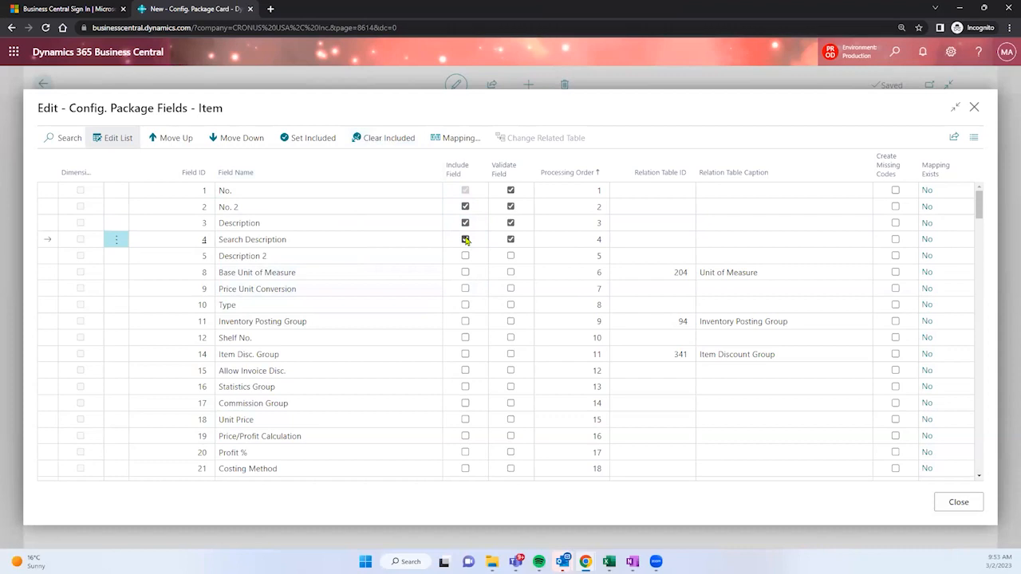
# Set all Item fields as included and enable validation for Base Unit of Measure
pyautogui.click(314, 139)
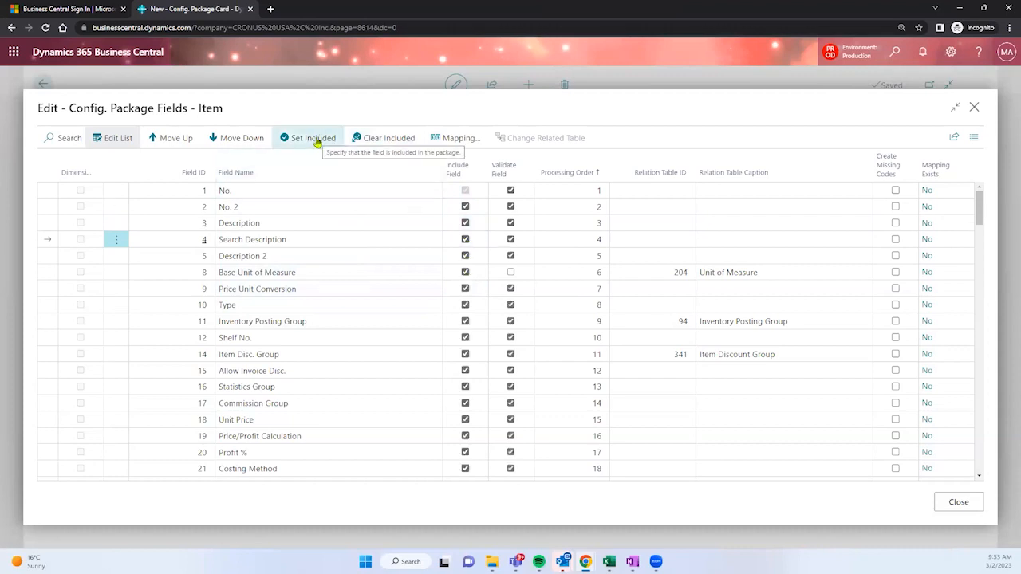
pyautogui.click(511, 273)
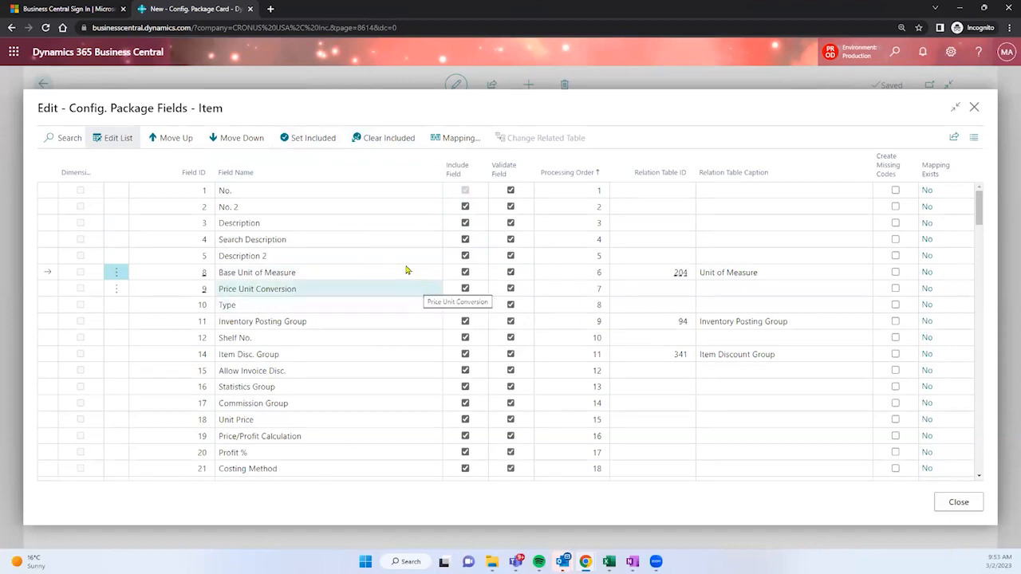
# Clear all included Item fields, and include Description, Description 2, Search Description and Base Unit of Measure
pyautogui.click(382, 139)
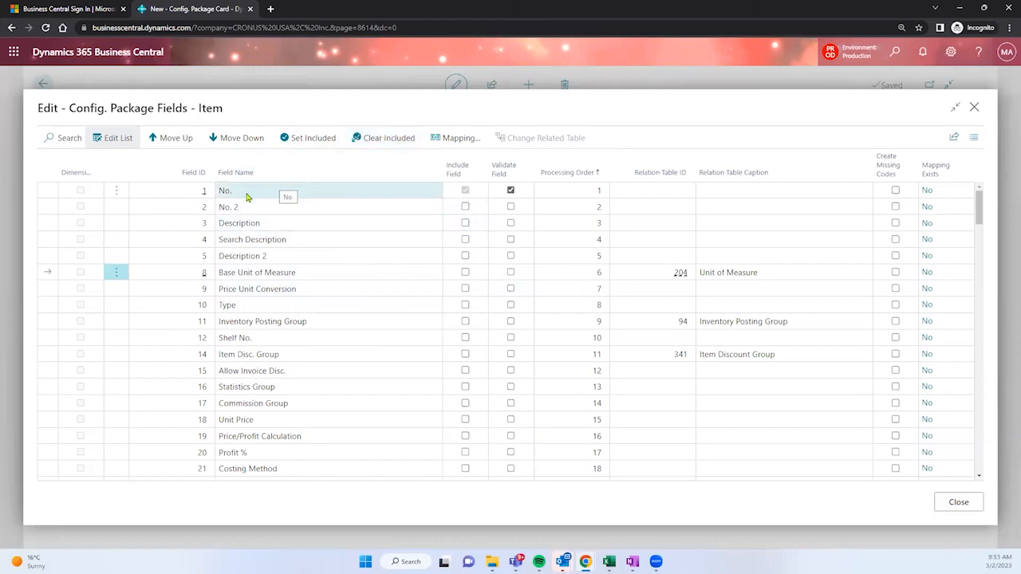
pyautogui.click(466, 224)
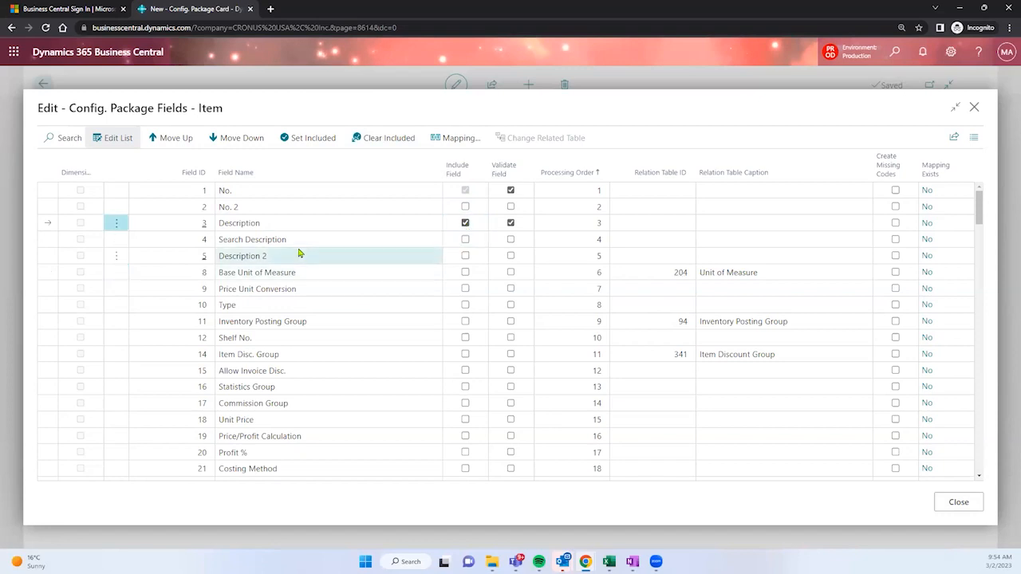
pyautogui.click(466, 261)
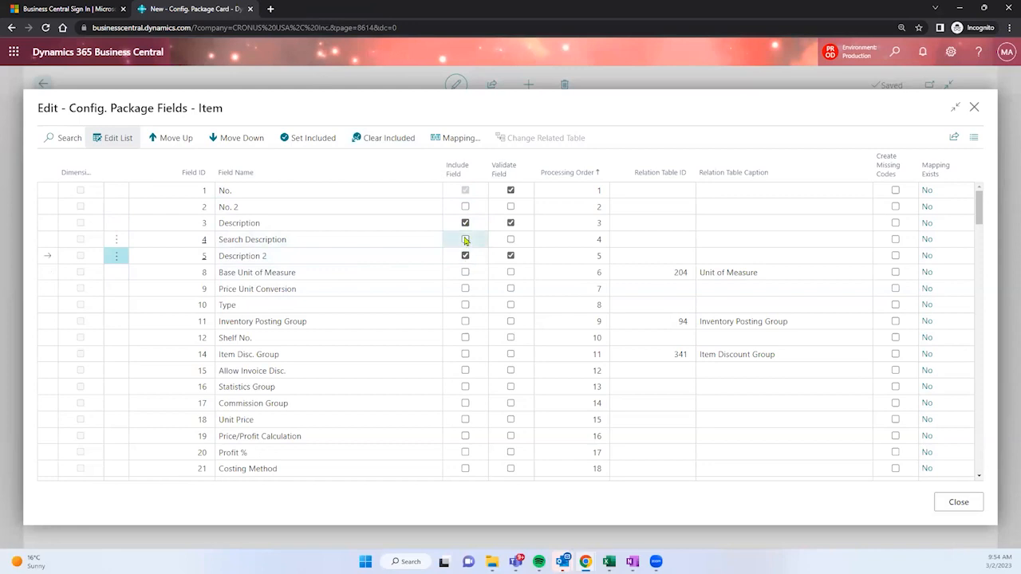
pyautogui.click(466, 240)
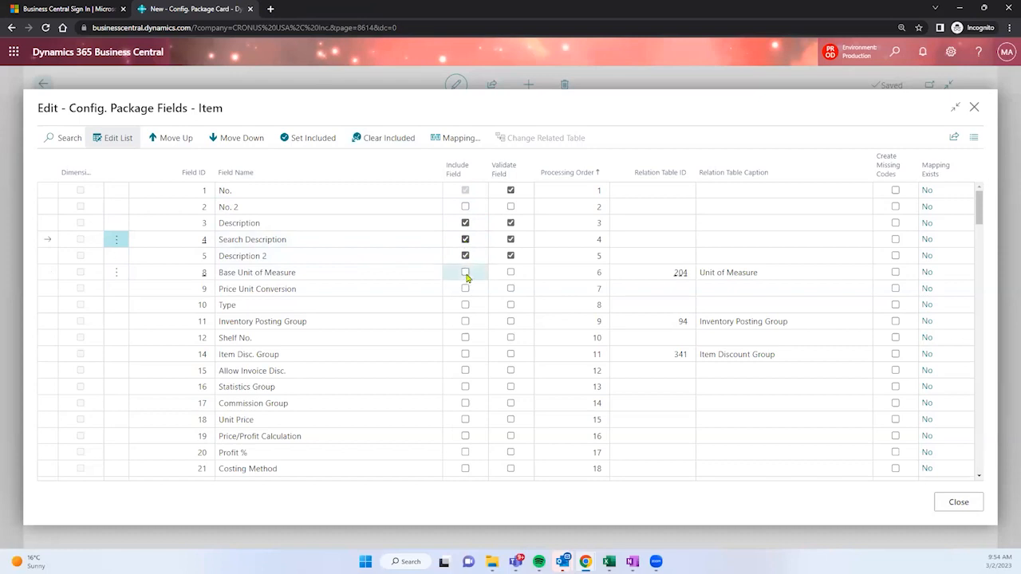
pyautogui.click(467, 274)
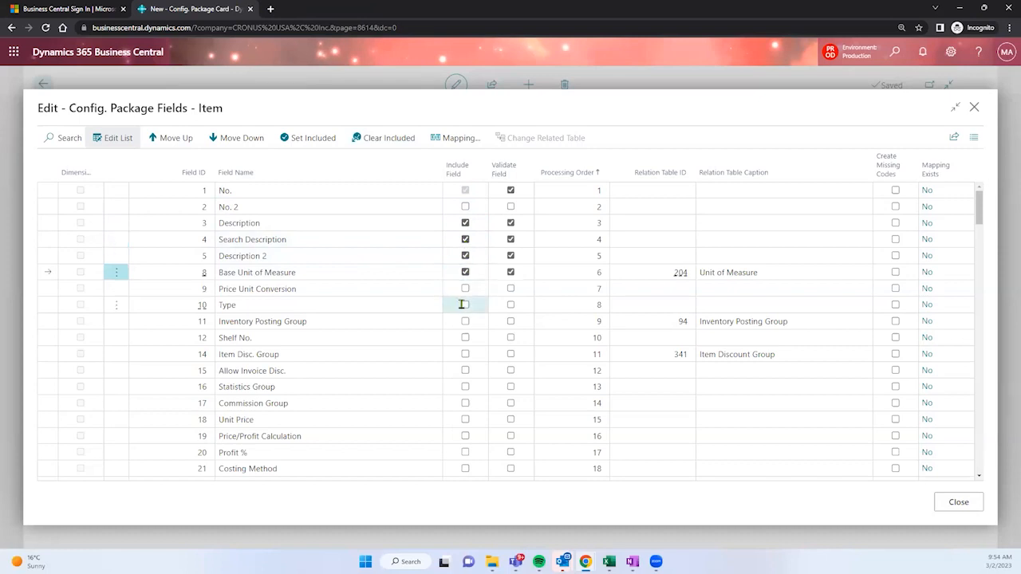
# Include the Type, Inventory Posting Group, Unit Price, Costing Method and Unit Cost fields in the Item package fields
pyautogui.click(464, 306)
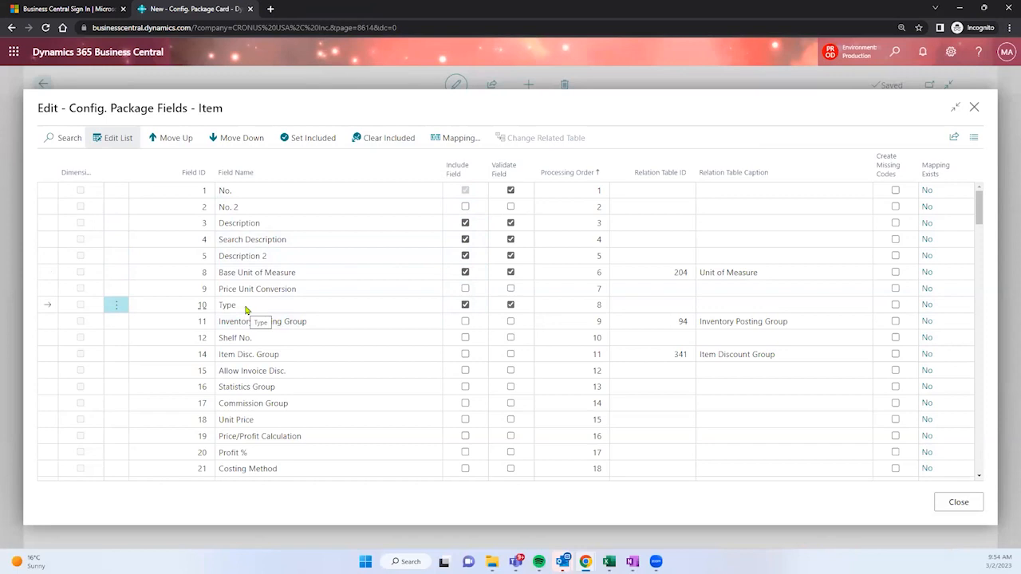
pyautogui.click(466, 321)
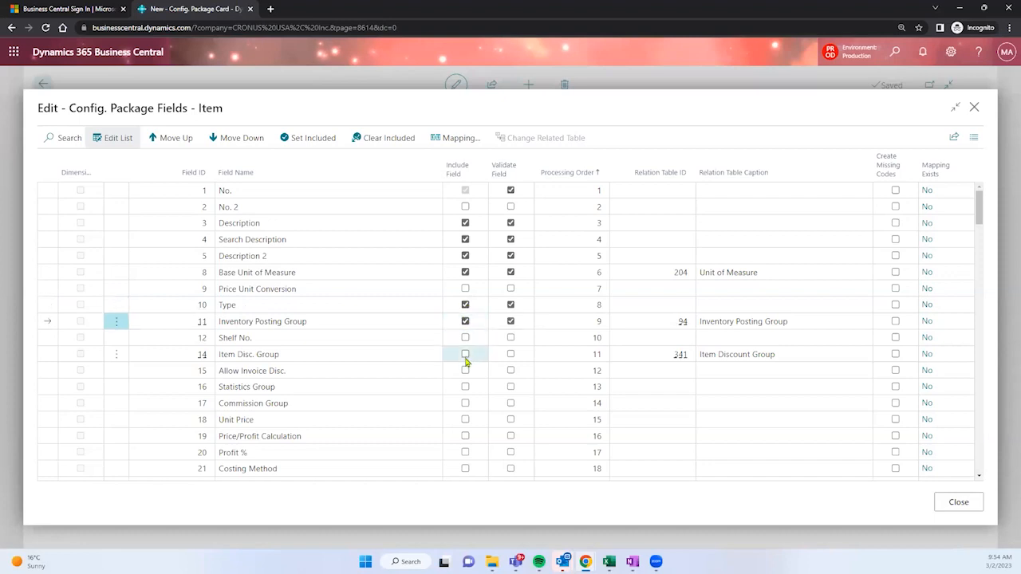
pyautogui.click(466, 420)
pyautogui.scroll(-5, 463, 323)
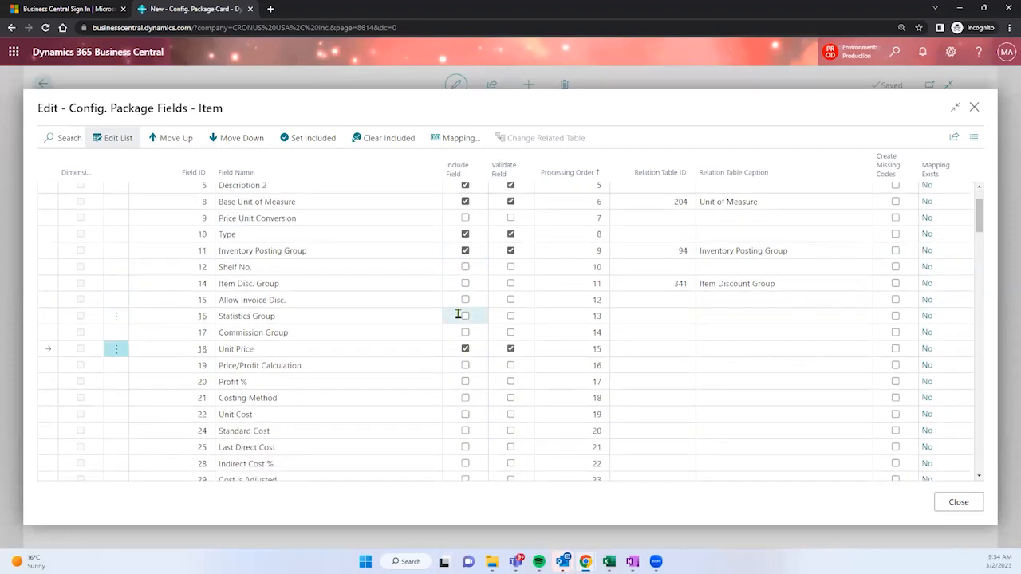
pyautogui.click(465, 328)
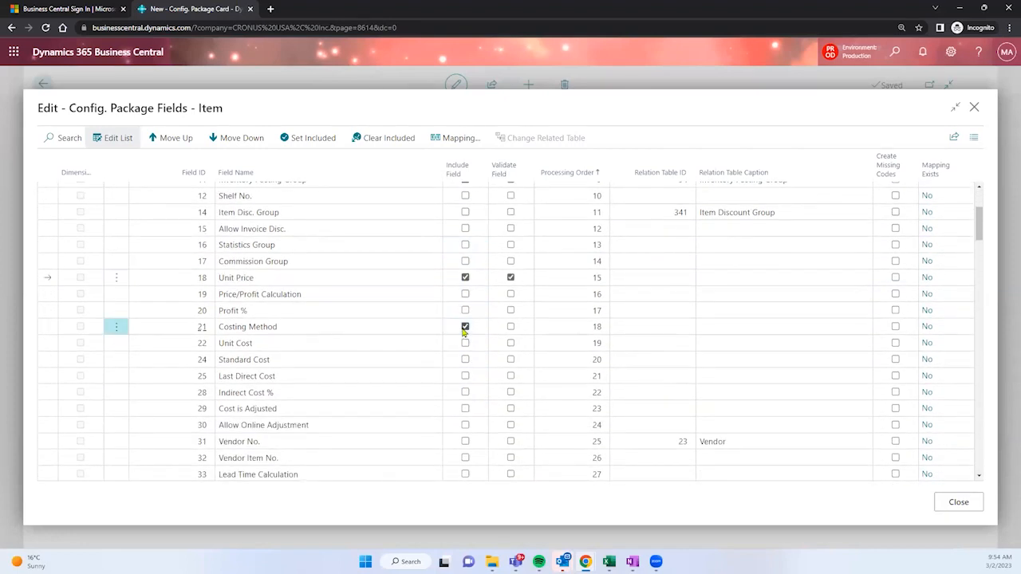
pyautogui.click(466, 344)
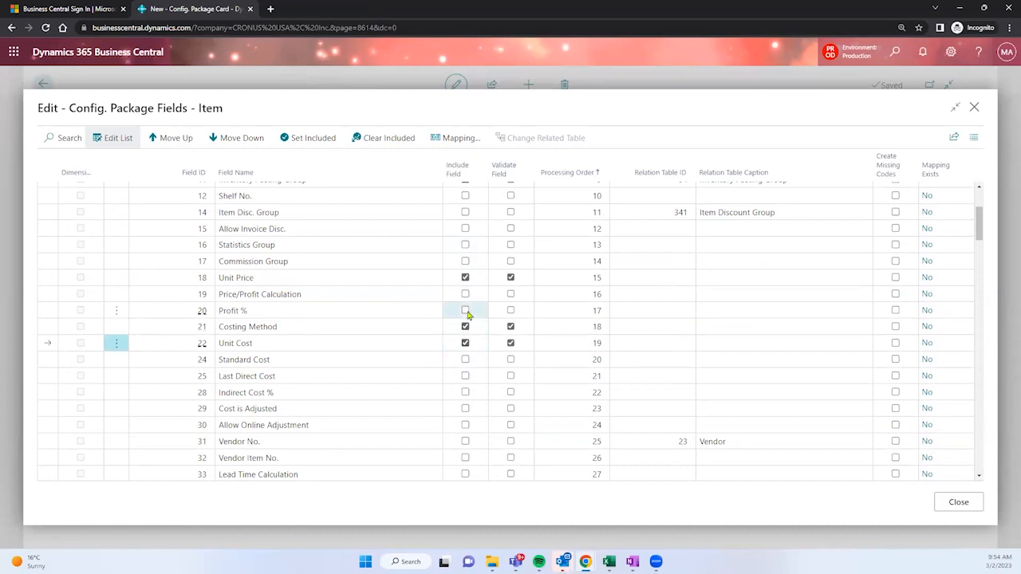
# Try including the Vendor No. and Lead Time Calculation fields, and exclude both again
pyautogui.scroll(1, 464, 316)
pyautogui.scroll(3, 463, 316)
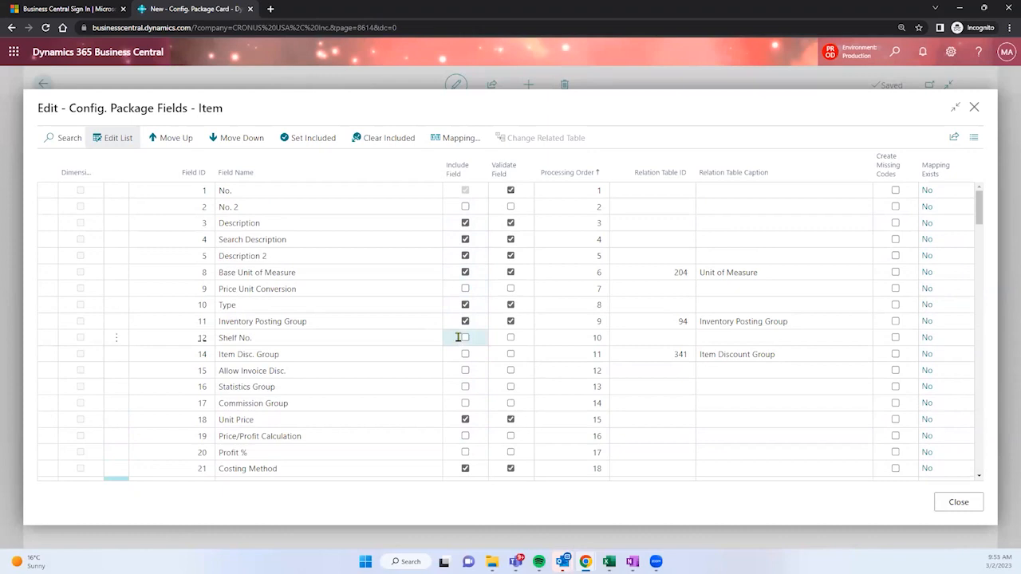
pyautogui.scroll(-2, 459, 339)
pyautogui.scroll(-4, 459, 337)
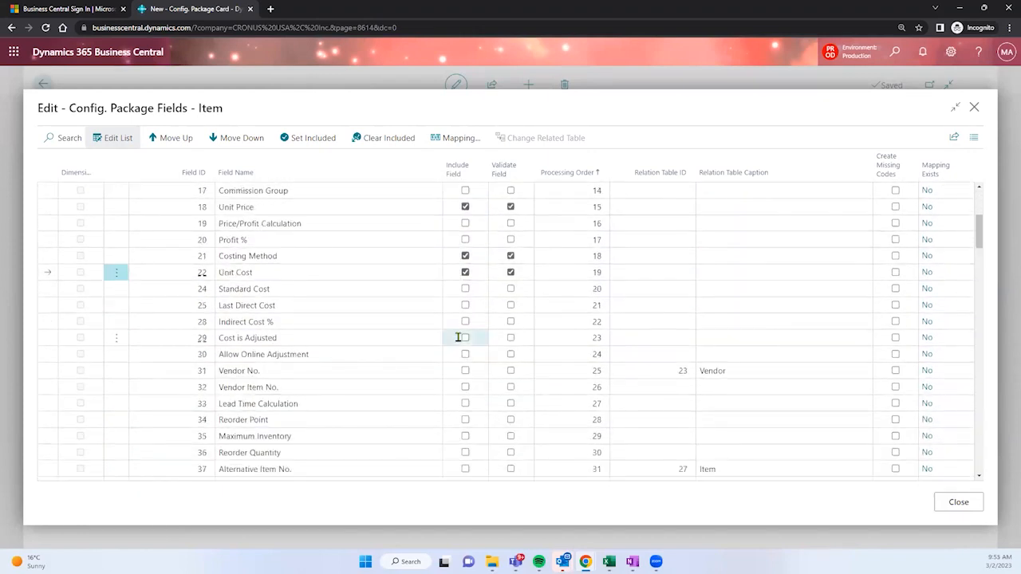
pyautogui.scroll(-2, 459, 337)
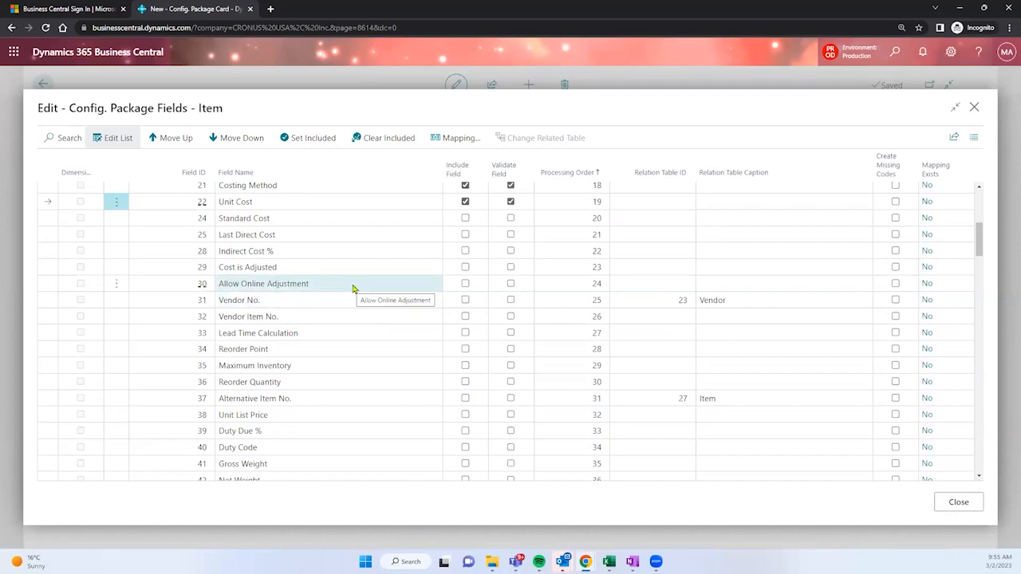
pyautogui.click(465, 300)
pyautogui.click(465, 300)
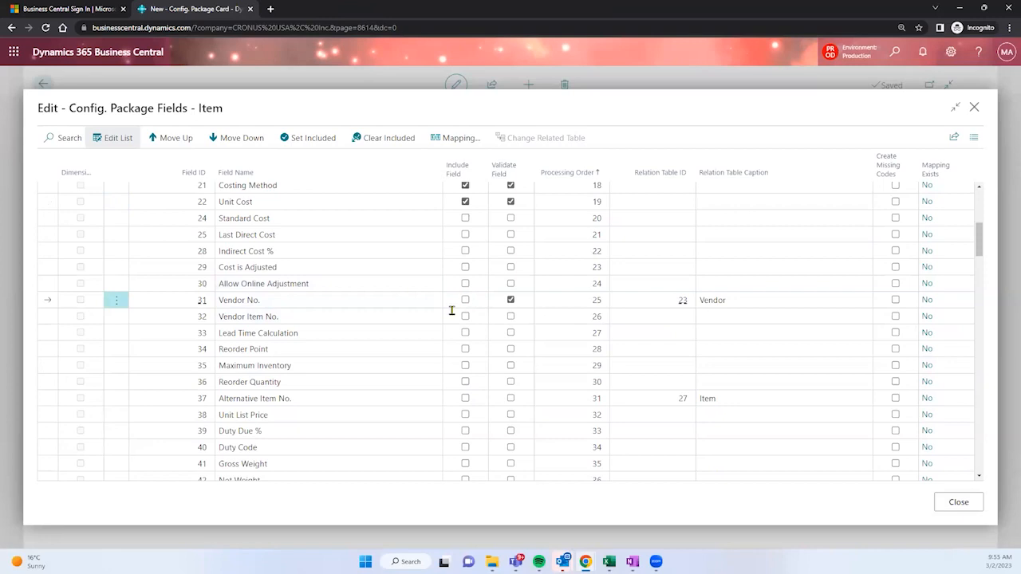
pyautogui.click(465, 334)
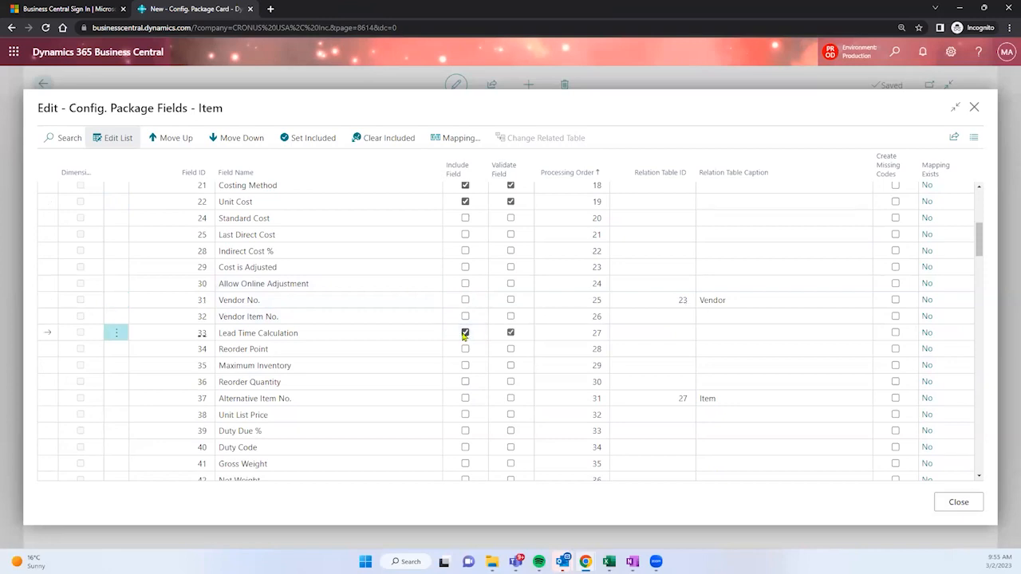
pyautogui.click(465, 333)
# Include the Reorder Point, Maximum Inventory and Tax Group Code fields in the Item package fields
pyautogui.click(466, 349)
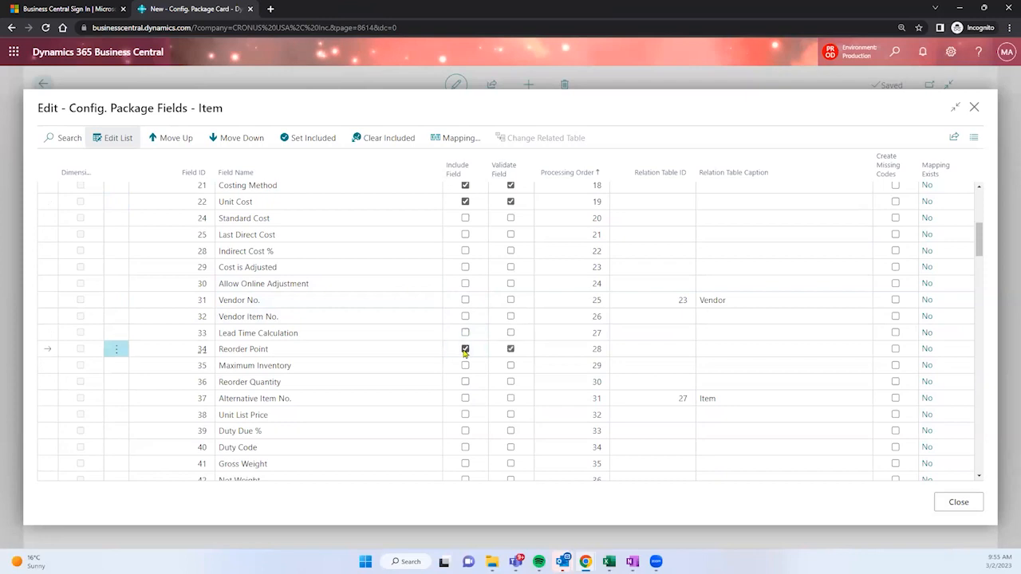
pyautogui.click(465, 366)
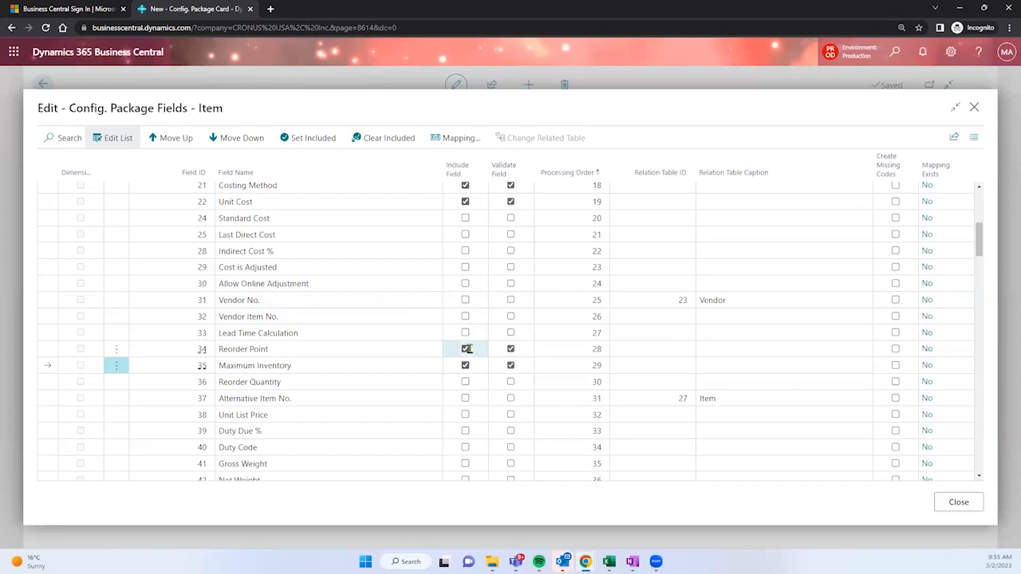
pyautogui.scroll(-4, 455, 345)
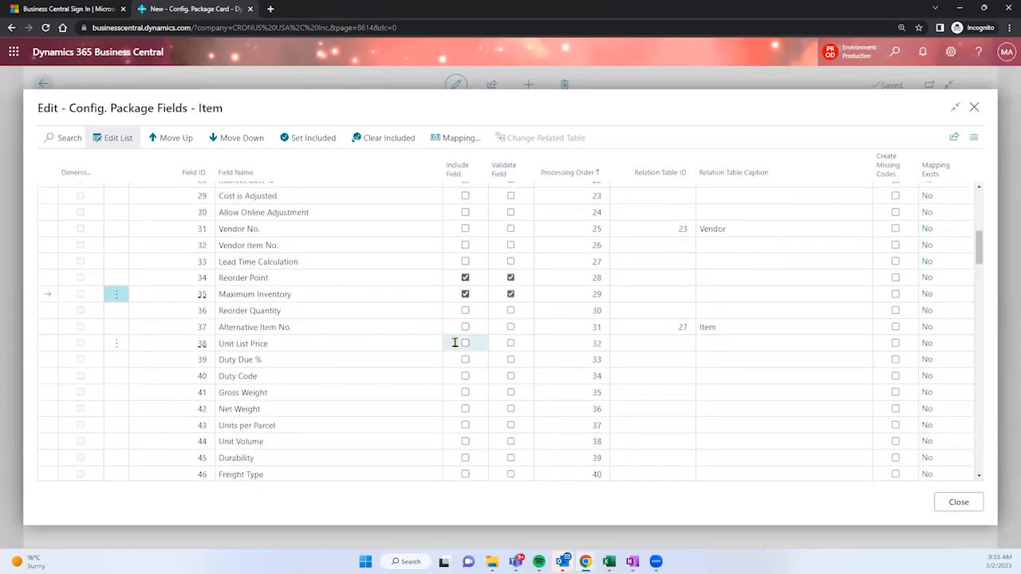
pyautogui.scroll(-5, 456, 339)
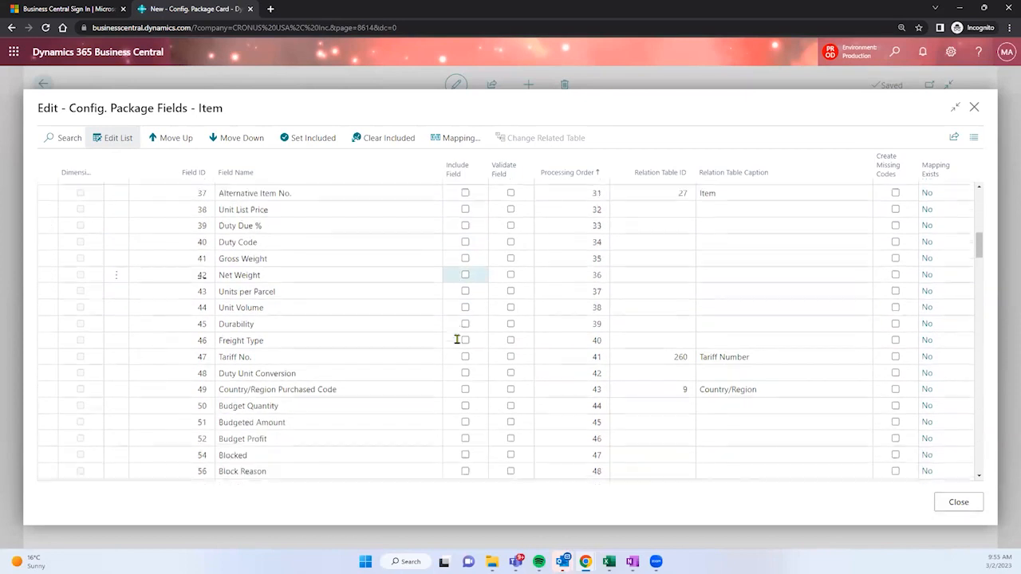
pyautogui.scroll(-2, 457, 338)
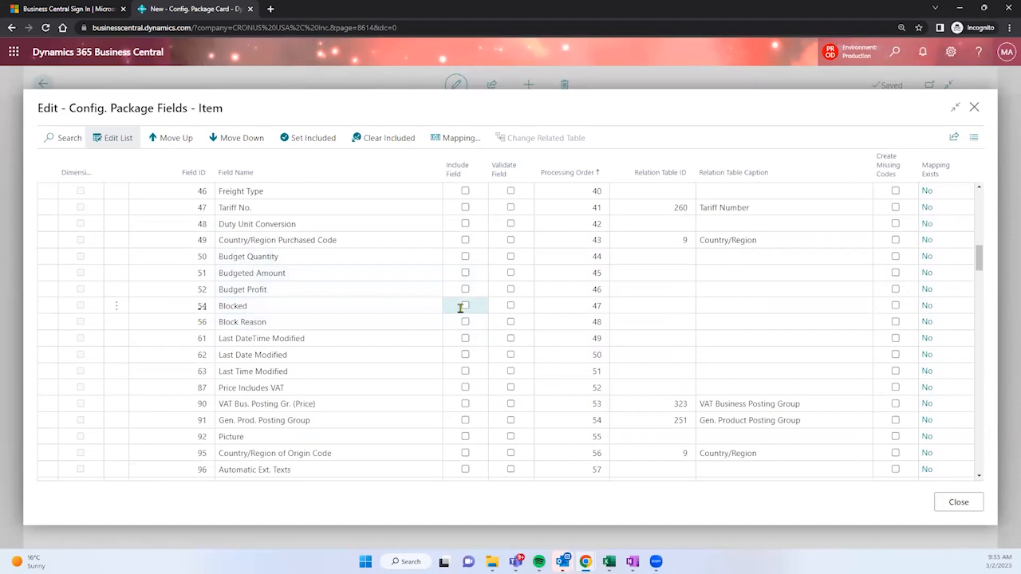
pyautogui.scroll(-1, 460, 308)
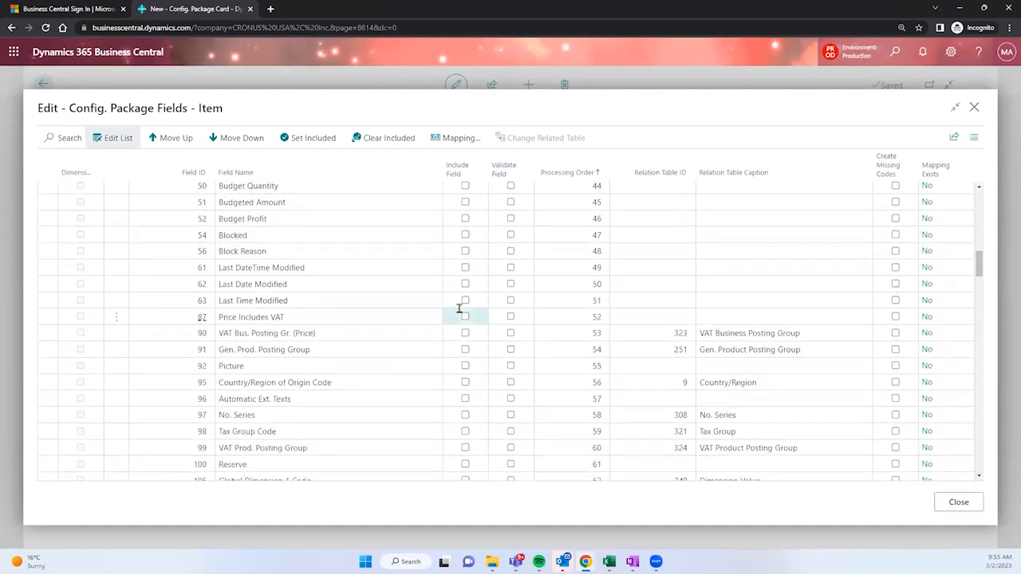
pyautogui.scroll(-1, 459, 308)
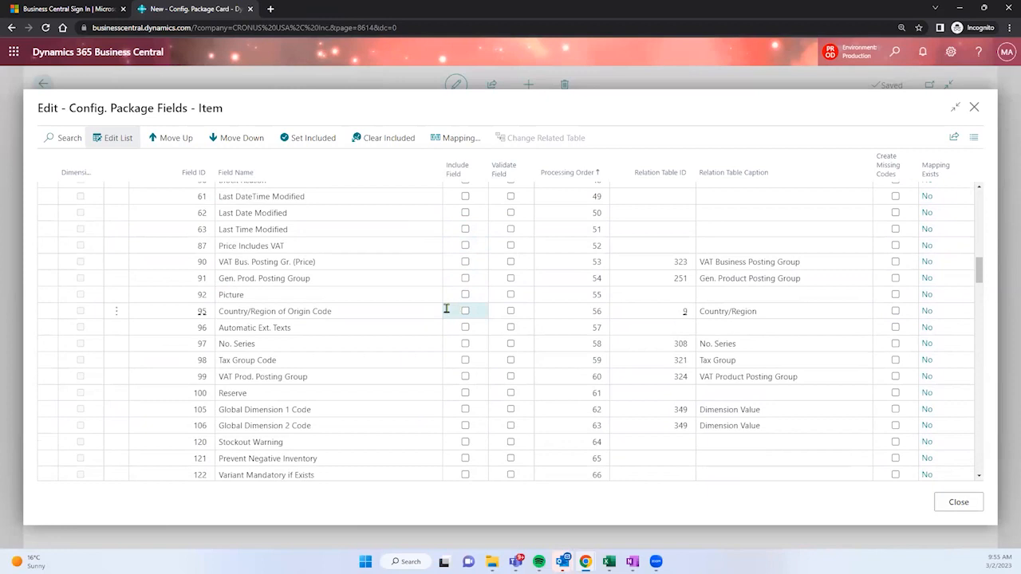
pyautogui.click(464, 296)
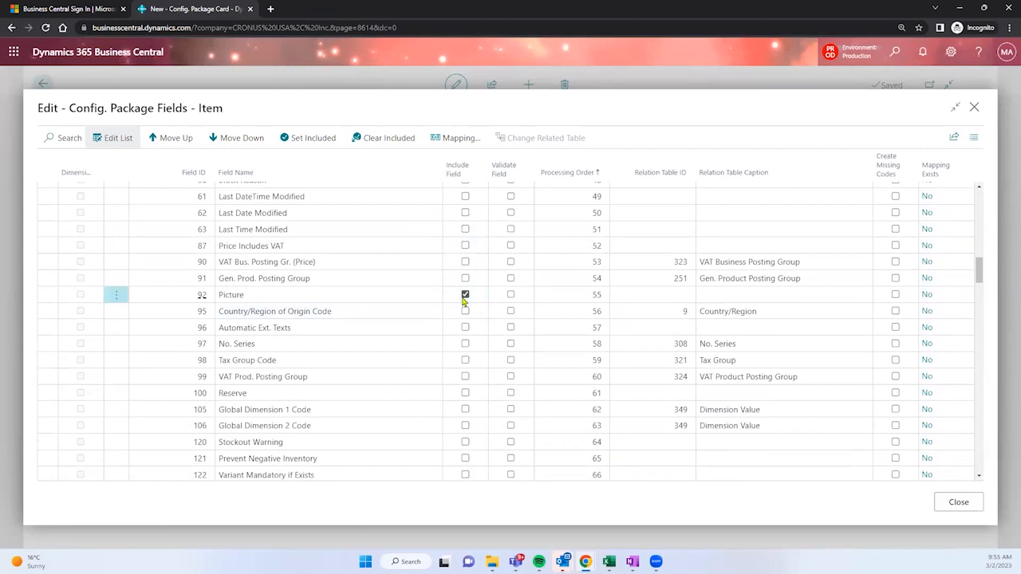
pyautogui.click(464, 296)
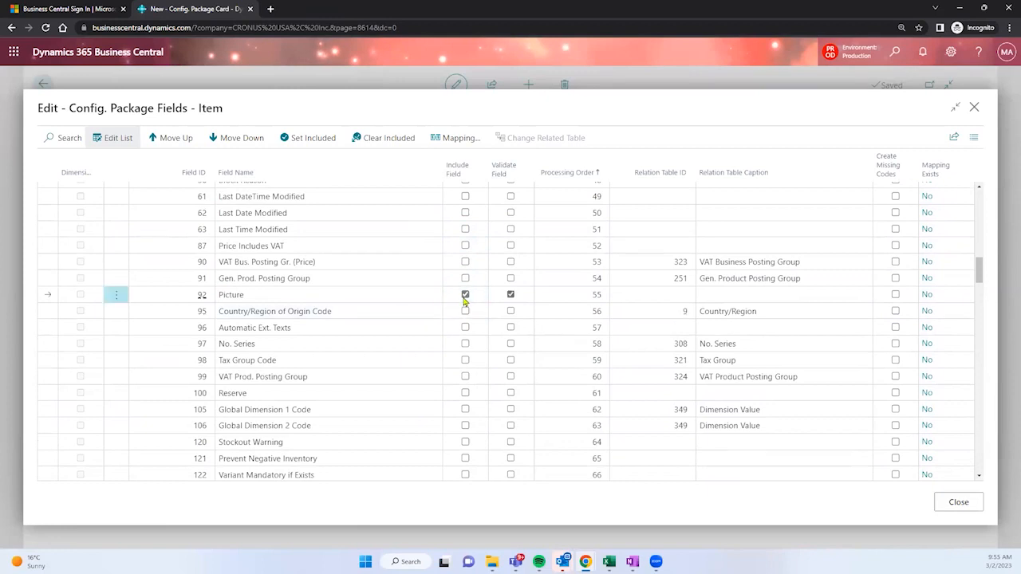
pyautogui.click(466, 359)
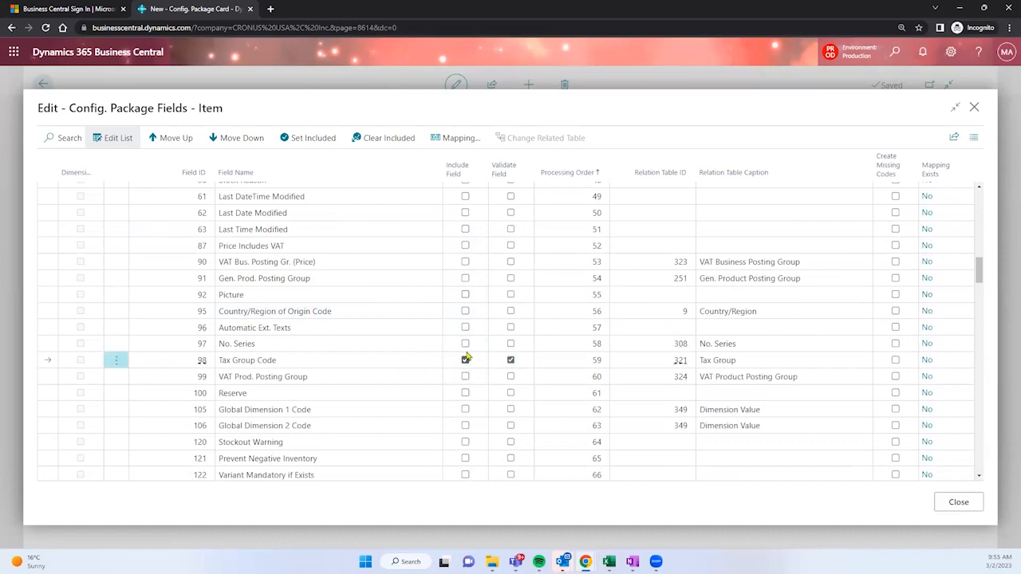
# Add a field mapping for the Item's Description field with old value NAME OF PRODUCT and new value DESCRIPTION
pyautogui.scroll(-2, 467, 357)
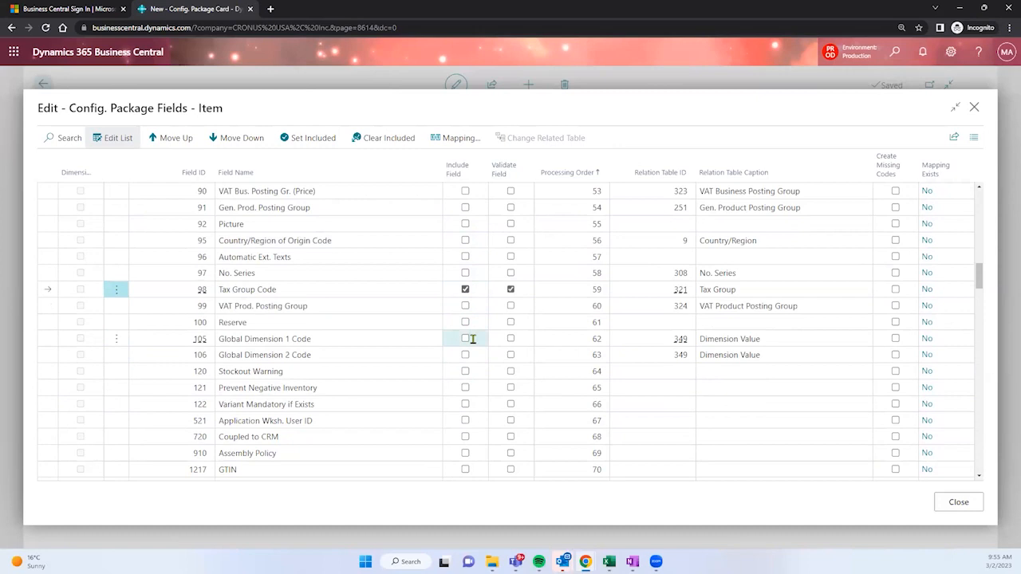
pyautogui.scroll(10, 471, 339)
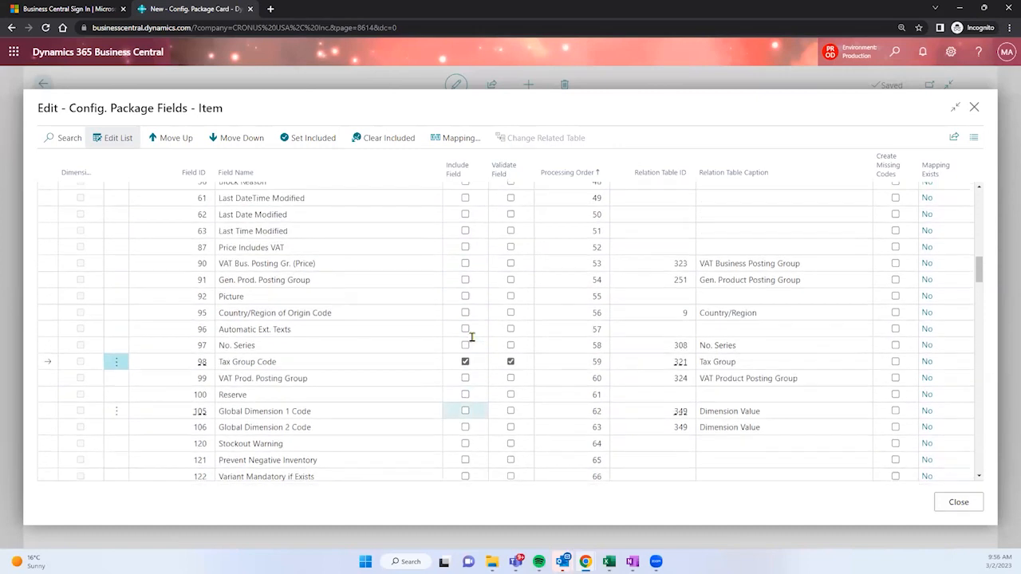
pyautogui.scroll(7, 471, 336)
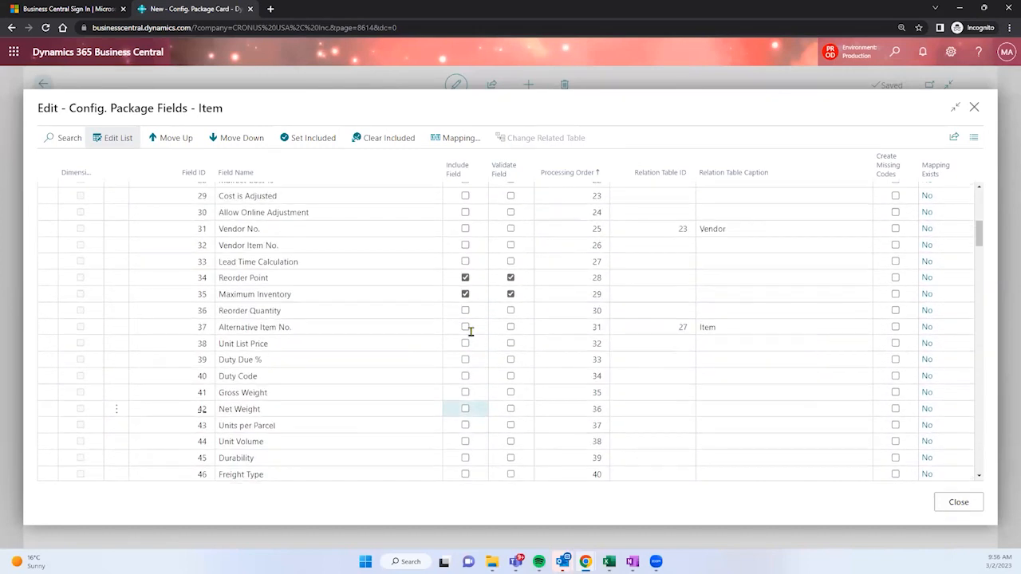
pyautogui.scroll(5, 469, 328)
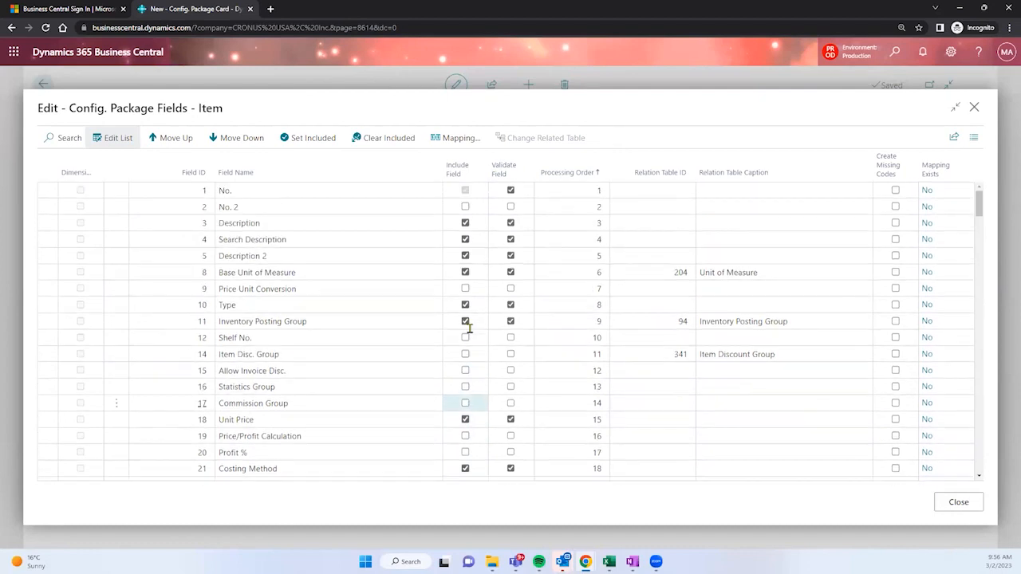
pyautogui.click(391, 229)
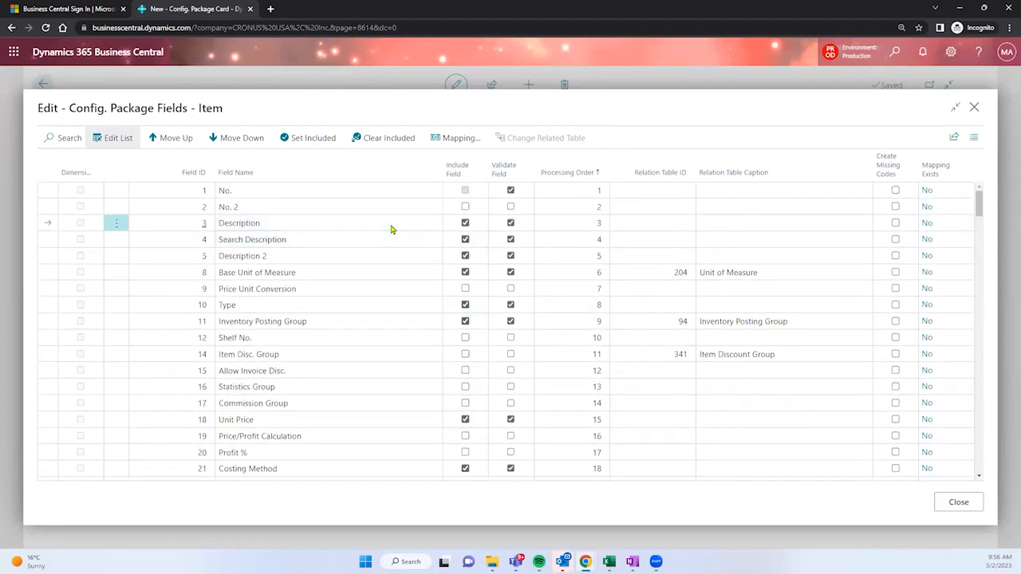
pyautogui.click(452, 138)
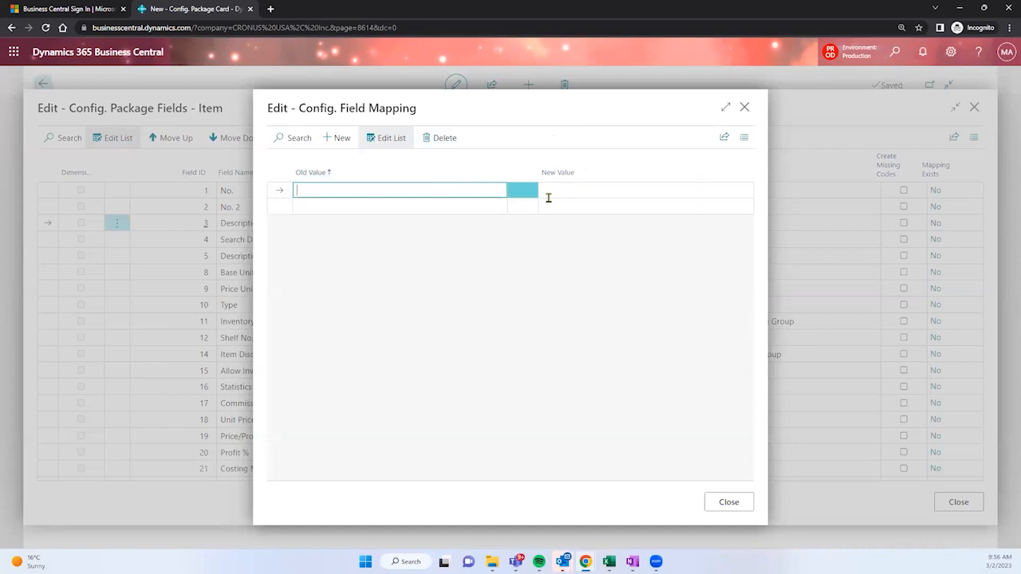
pyautogui.click(565, 192)
pyautogui.click(467, 190)
pyautogui.write('NAME OF PR')
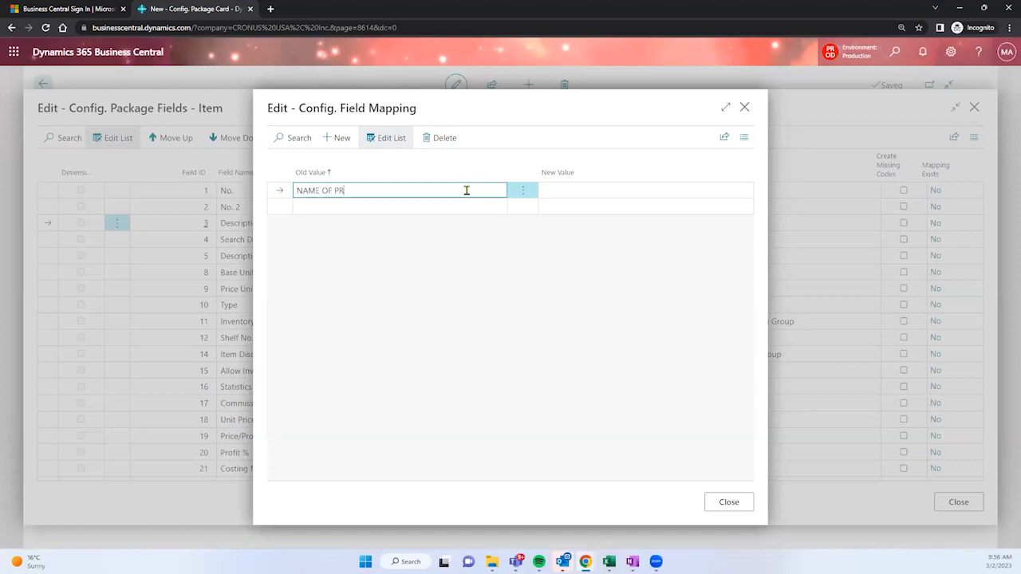
pyautogui.write('ODUCT')
pyautogui.press('Tab')
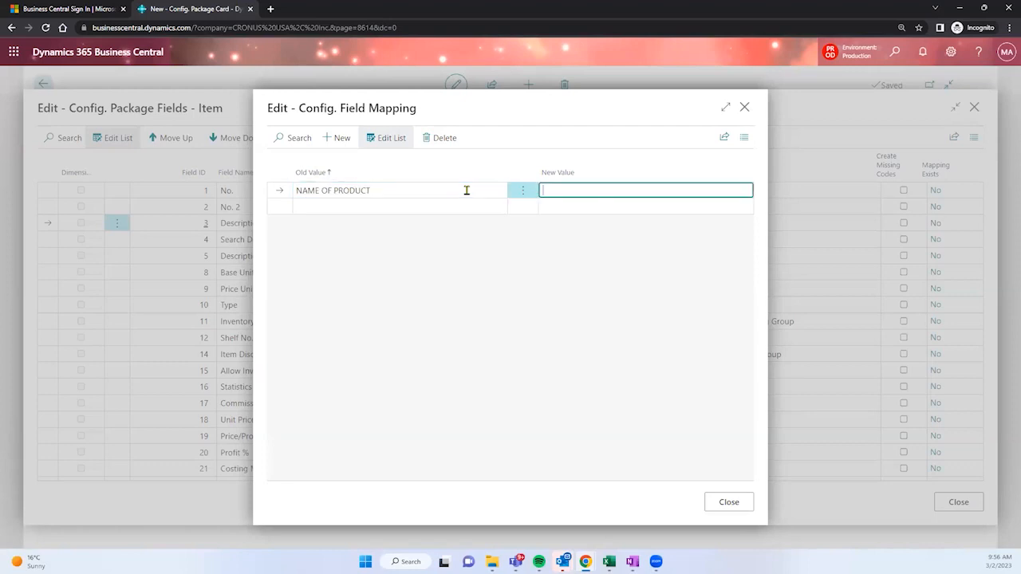
pyautogui.write('DESCRIPTION')
pyautogui.press('Tab')
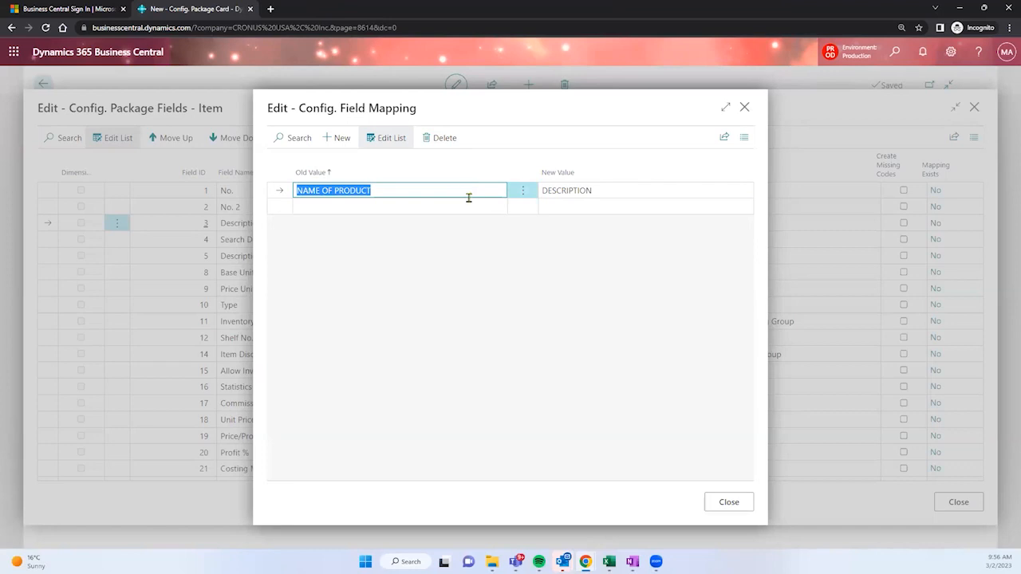
# Delete the NAME OF PRODUCT mapping line and close the field mapping
pyautogui.click(525, 192)
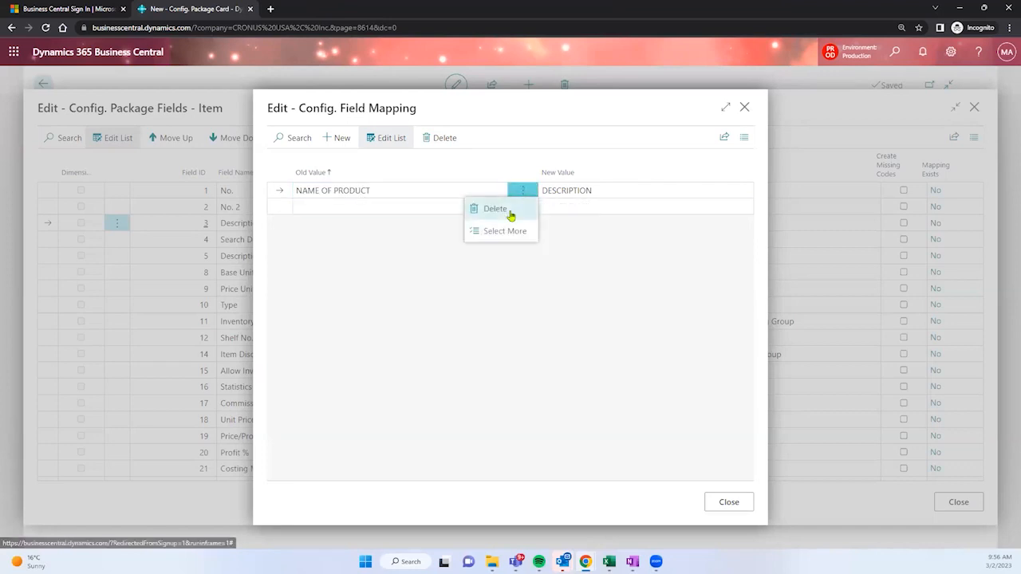
pyautogui.click(503, 208)
pyautogui.click(575, 335)
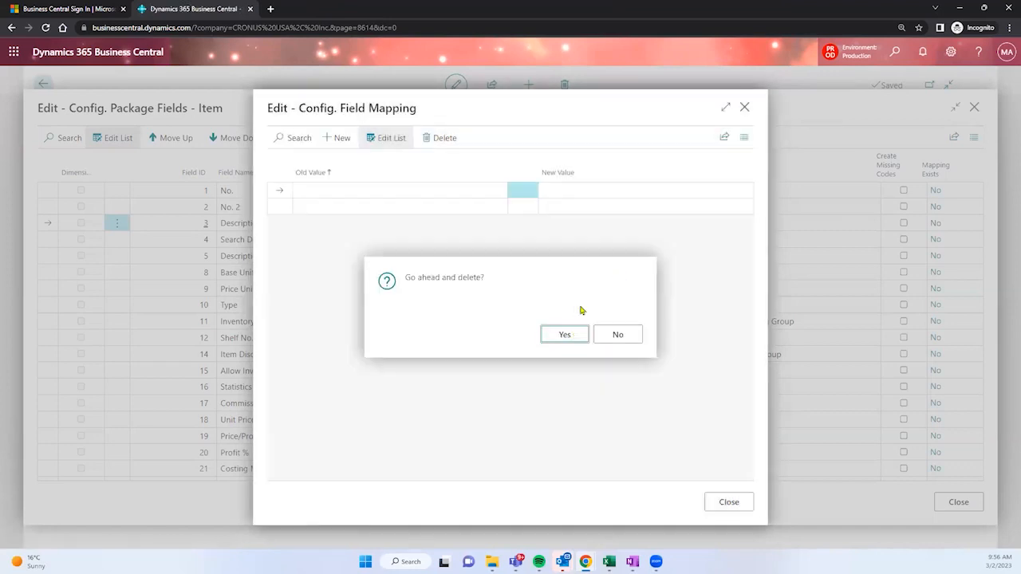
pyautogui.click(741, 110)
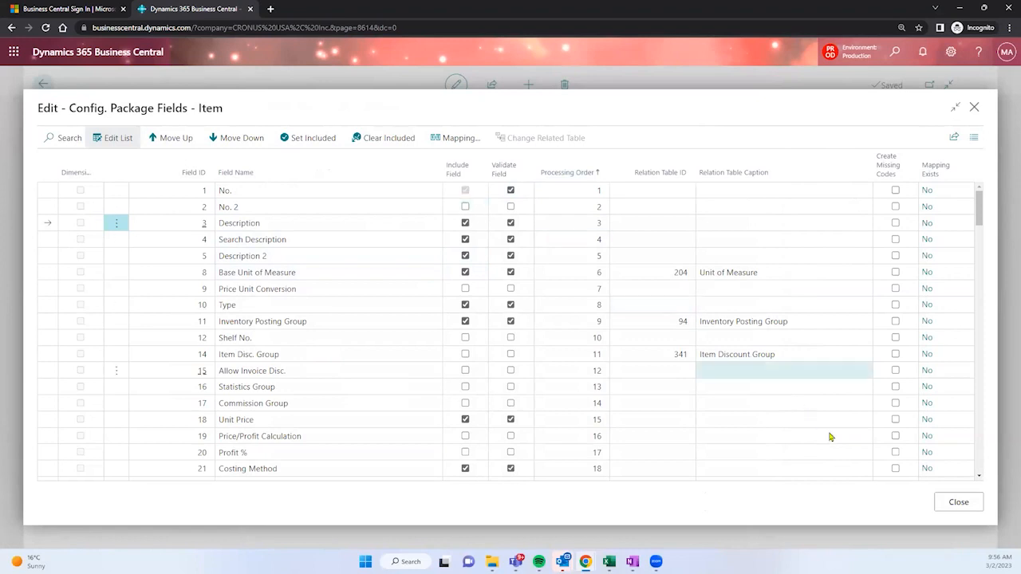
# Close the Item package fields and export the Item table (27) of the FRESH PRODS package to Excel
pyautogui.click(959, 502)
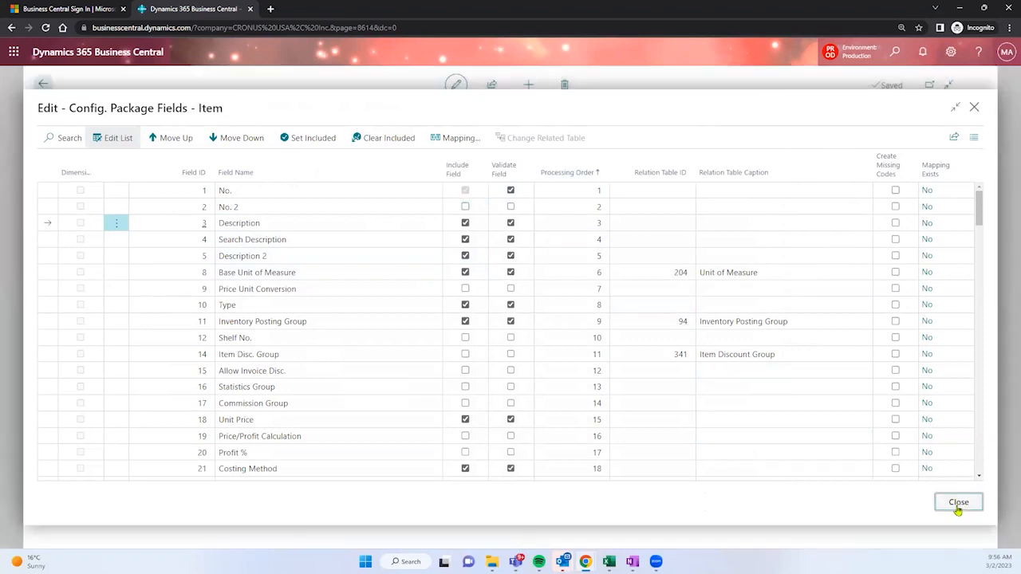
pyautogui.click(318, 198)
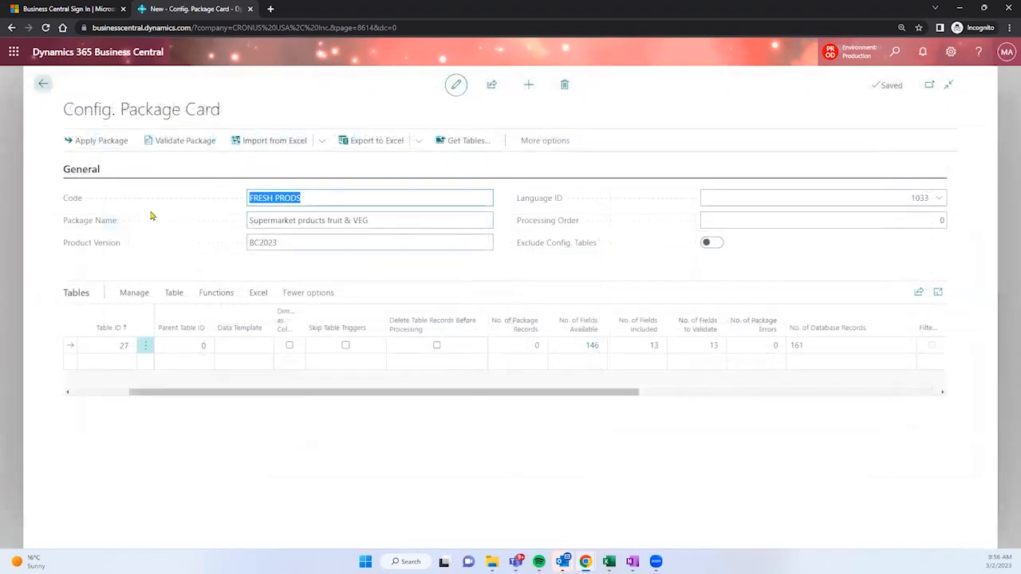
pyautogui.click(257, 292)
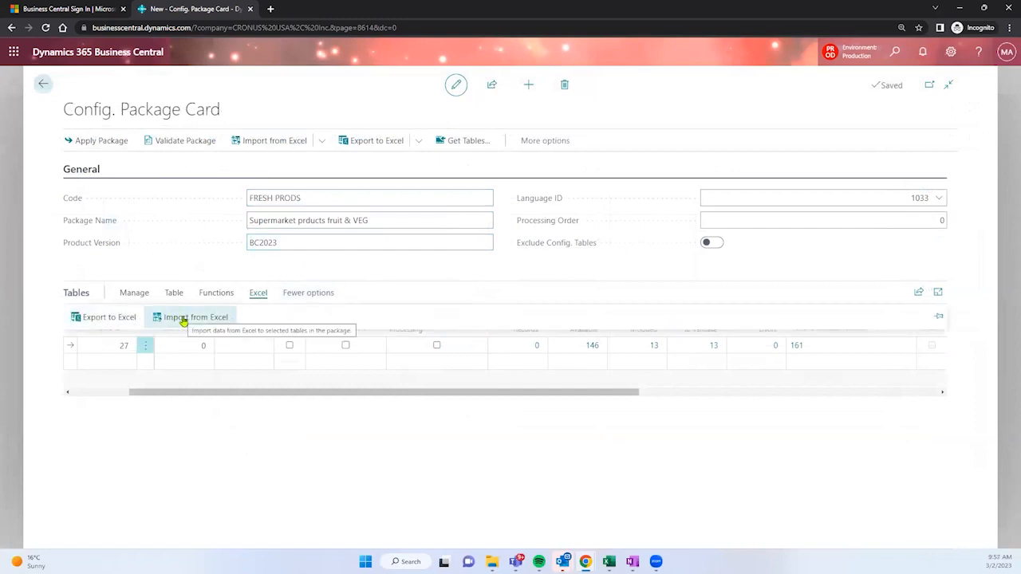
pyautogui.click(110, 318)
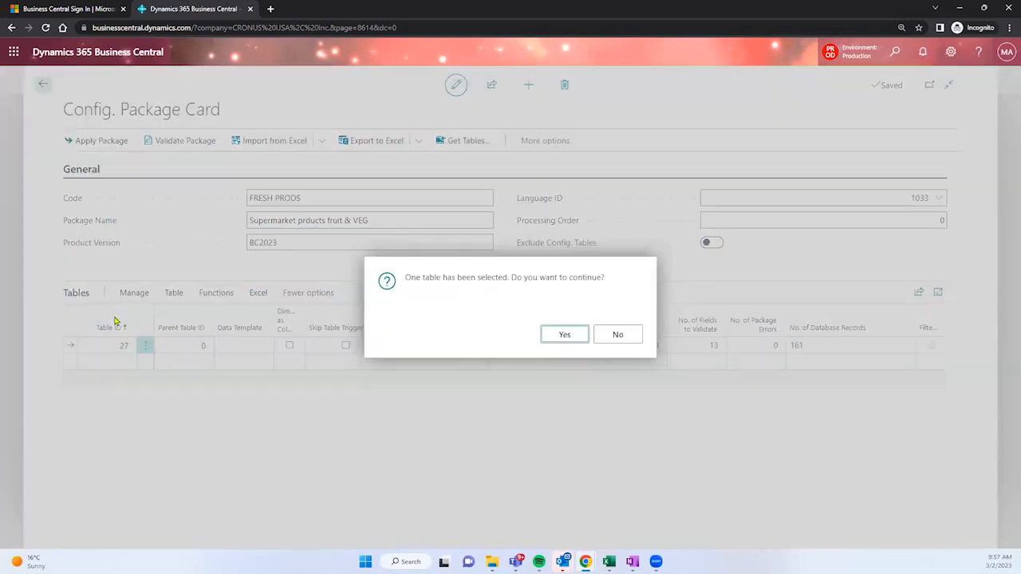
pyautogui.click(564, 335)
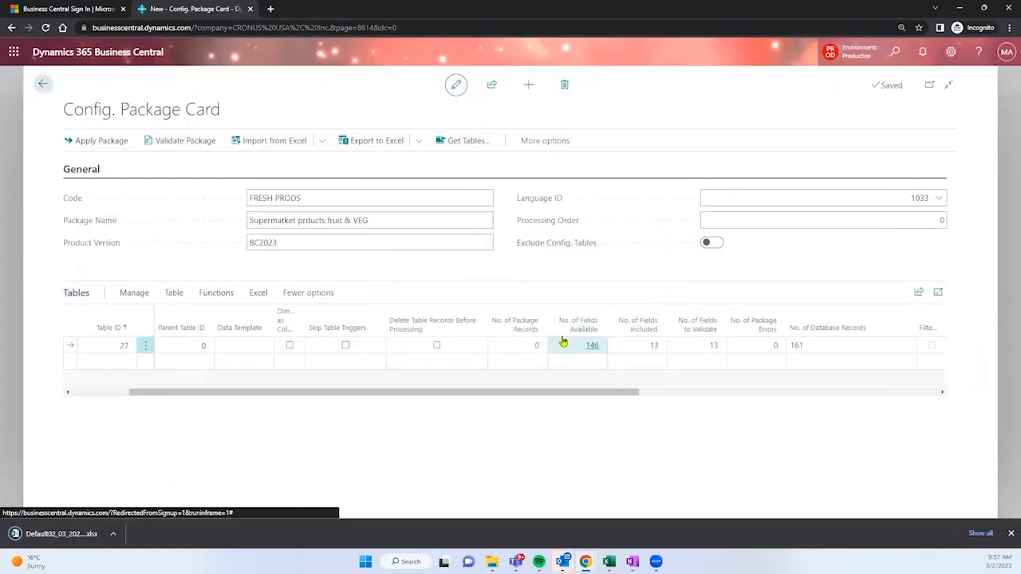
# Open the exported Default02_03_2023_9_57_10 workbook in Excel and maximize its window
pyautogui.click(74, 534)
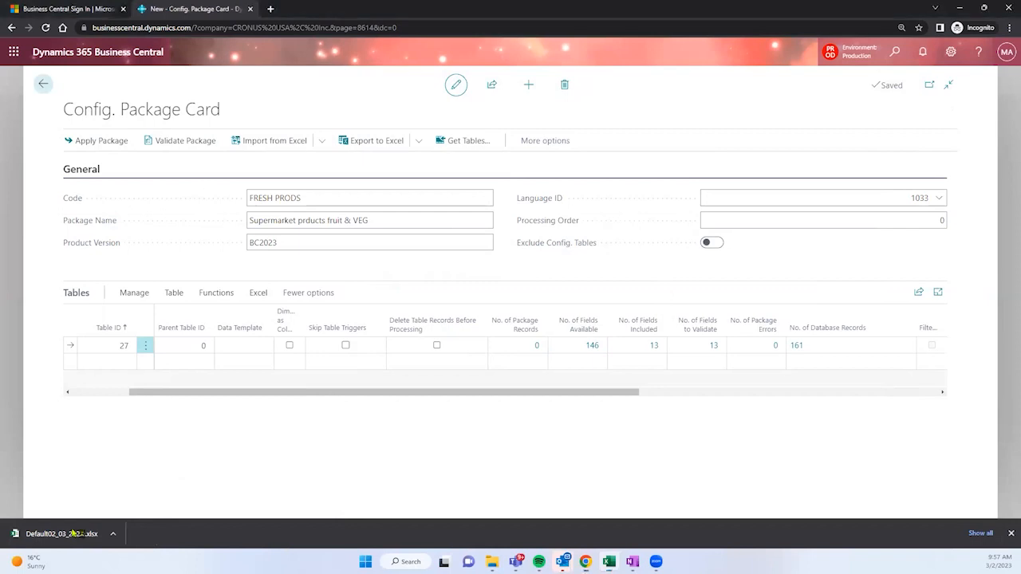
pyautogui.click(72, 533)
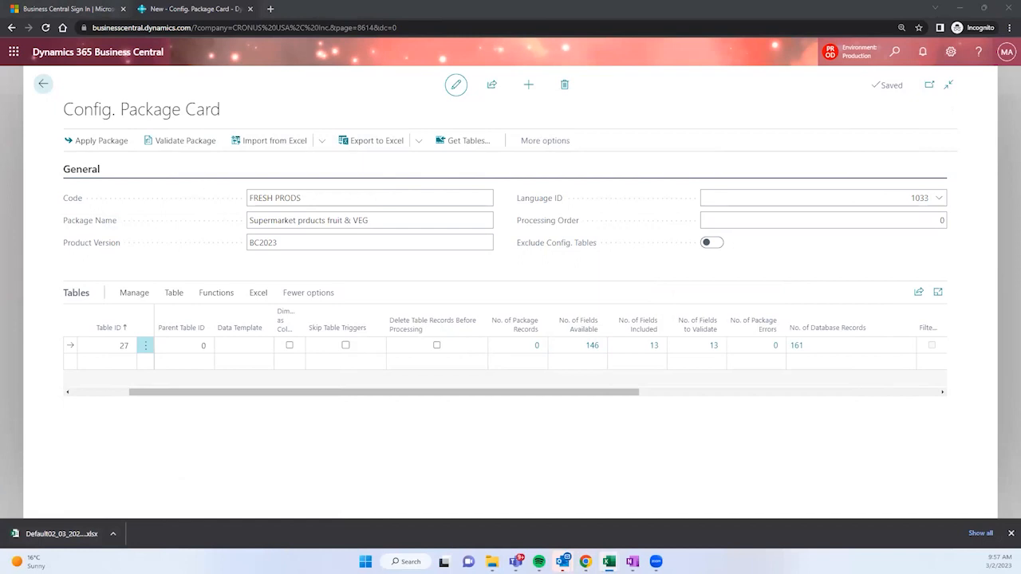
pyautogui.click(720, 135)
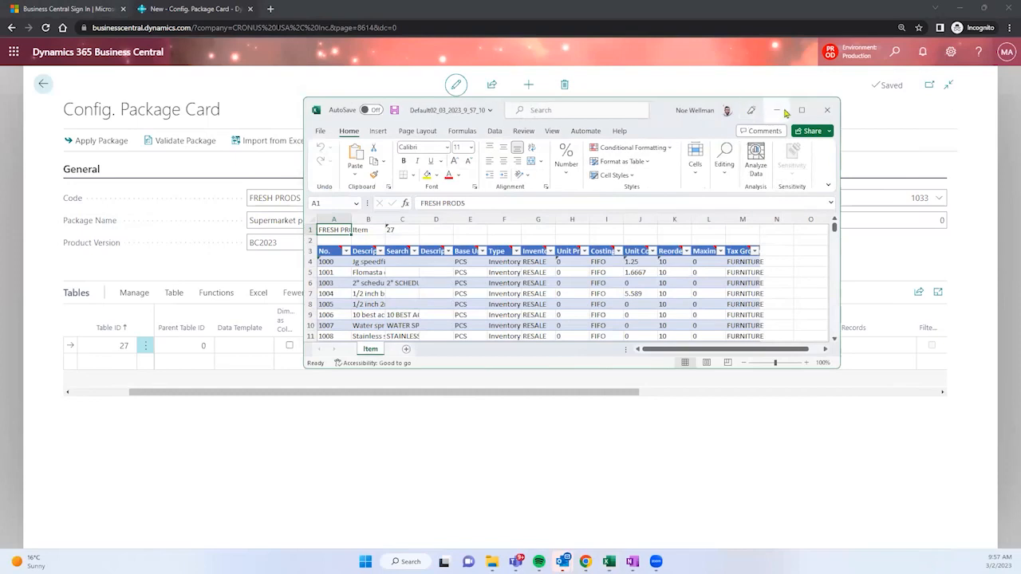
pyautogui.click(801, 110)
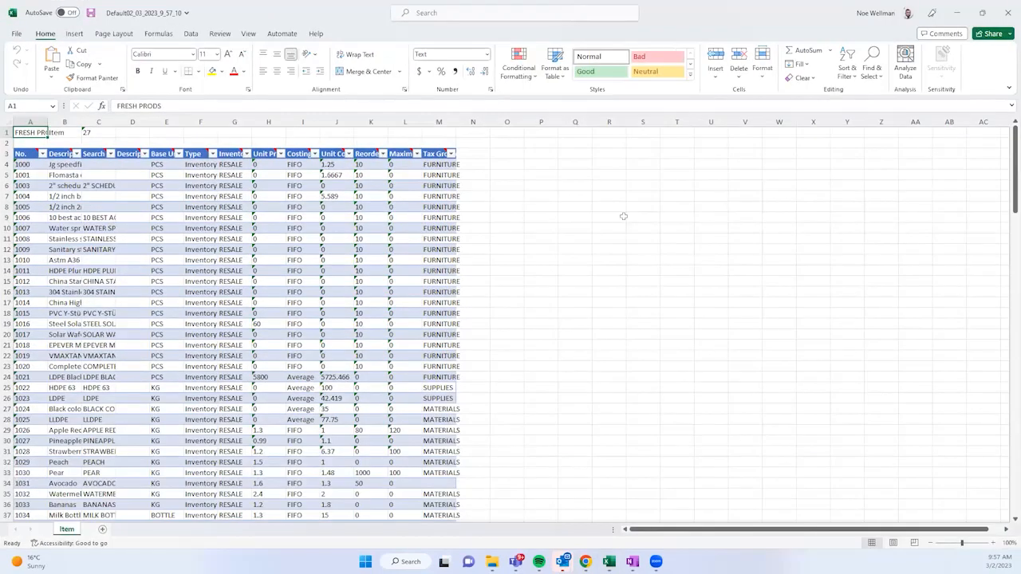
# Auto-fit the width of all columns in the Item worksheet
pyautogui.click(11, 123)
pyautogui.doubleClick(48, 123)
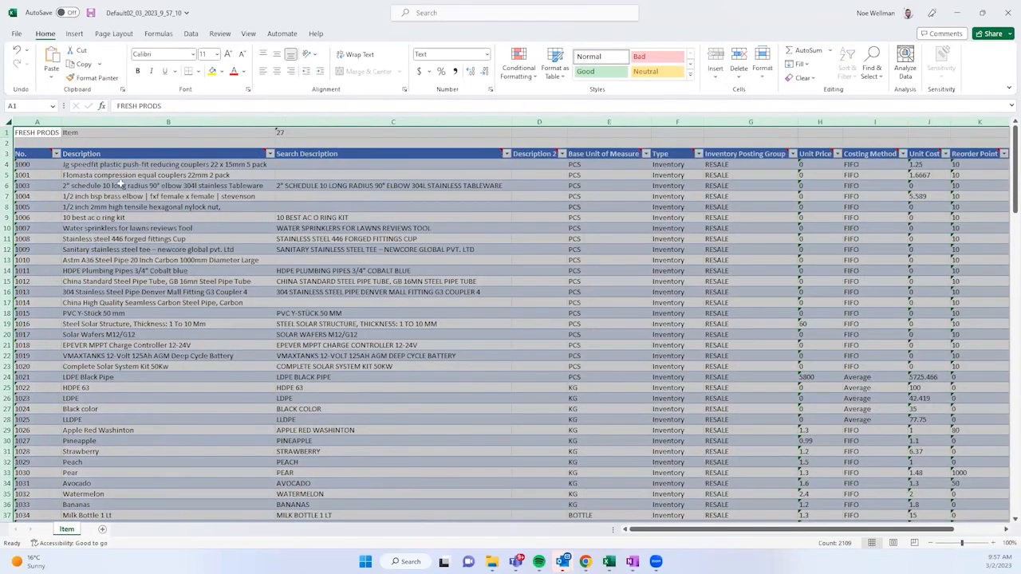
pyautogui.moveTo(48, 122); pyautogui.dragTo(675, 123)
# Fill the Type and Inventory Posting Group cells F4:G14 and the Costing Method cells I4:I14 with yellow
pyautogui.click(675, 164)
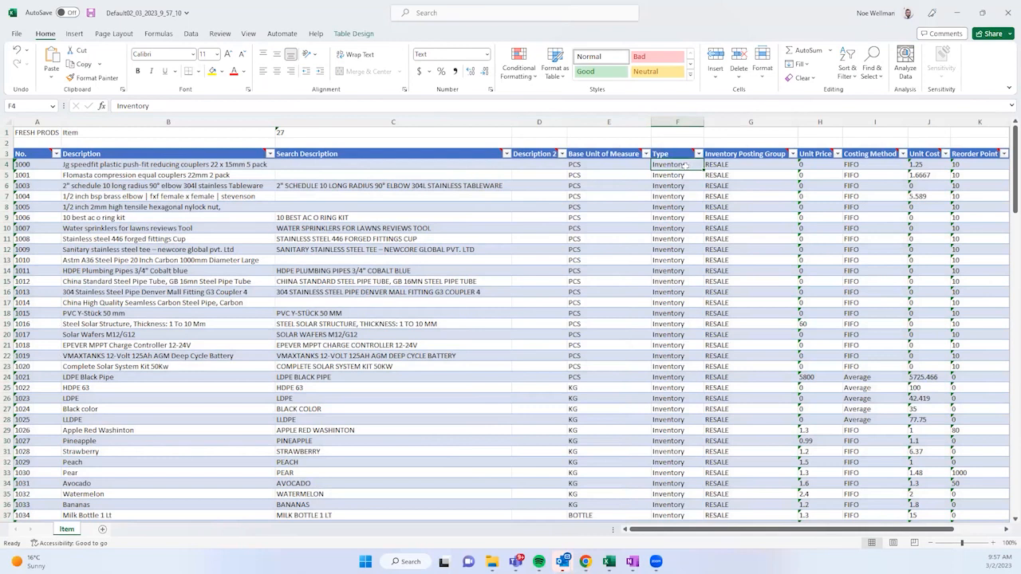
pyautogui.moveTo(703, 165); pyautogui.dragTo(738, 163)
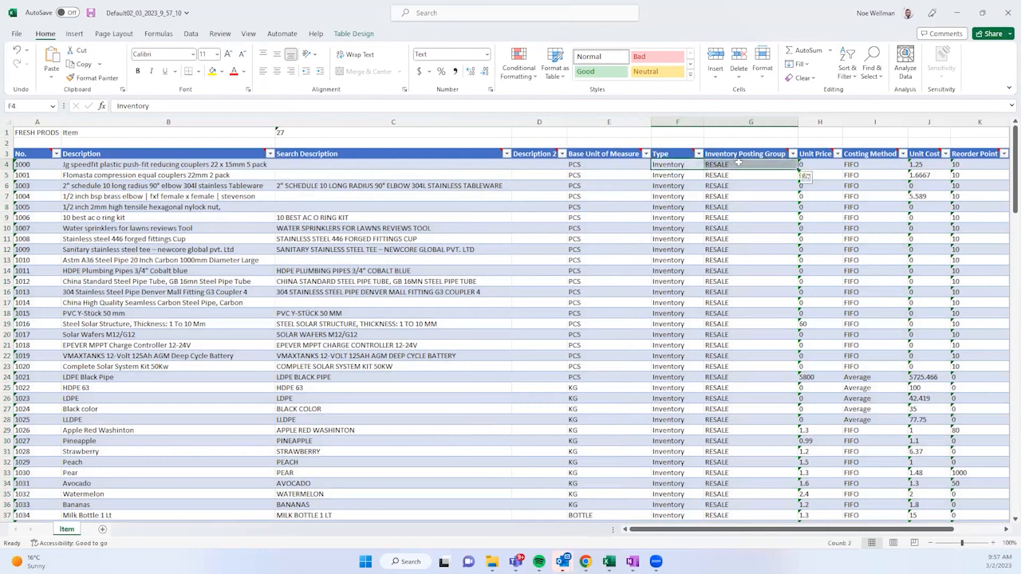
pyautogui.moveTo(730, 200); pyautogui.dragTo(750, 272)
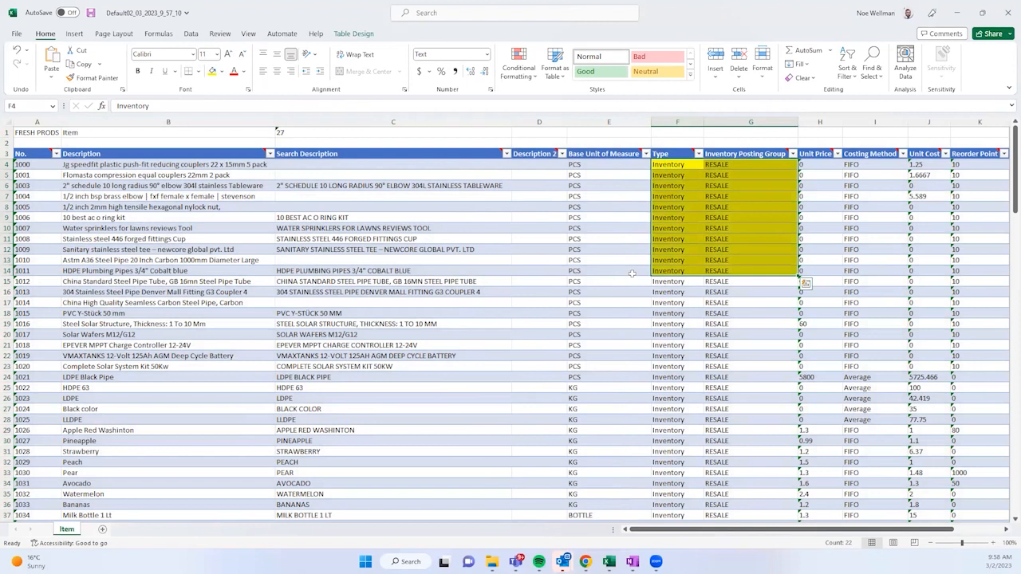
pyautogui.moveTo(868, 166); pyautogui.dragTo(873, 273)
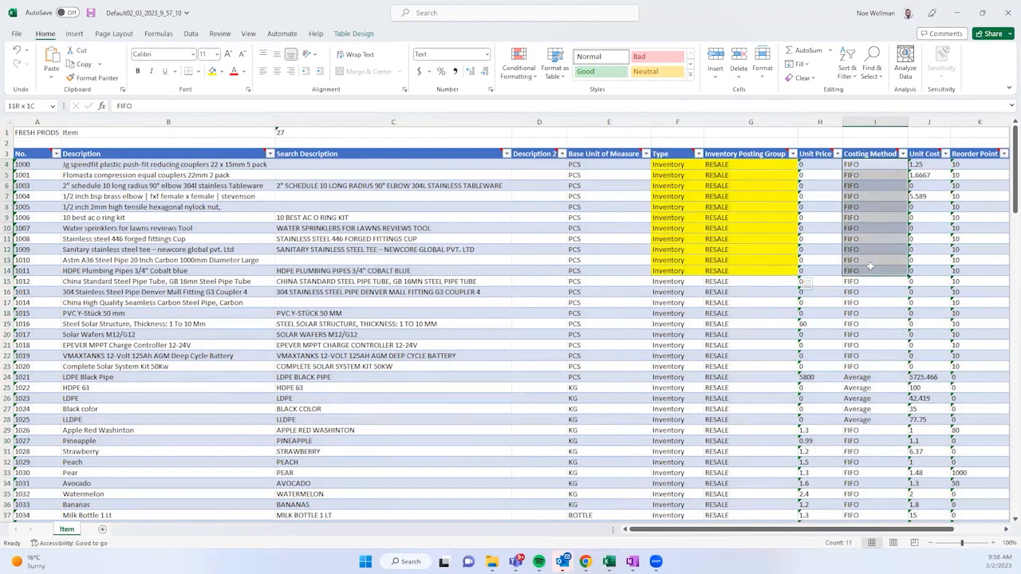
pyautogui.click(213, 71)
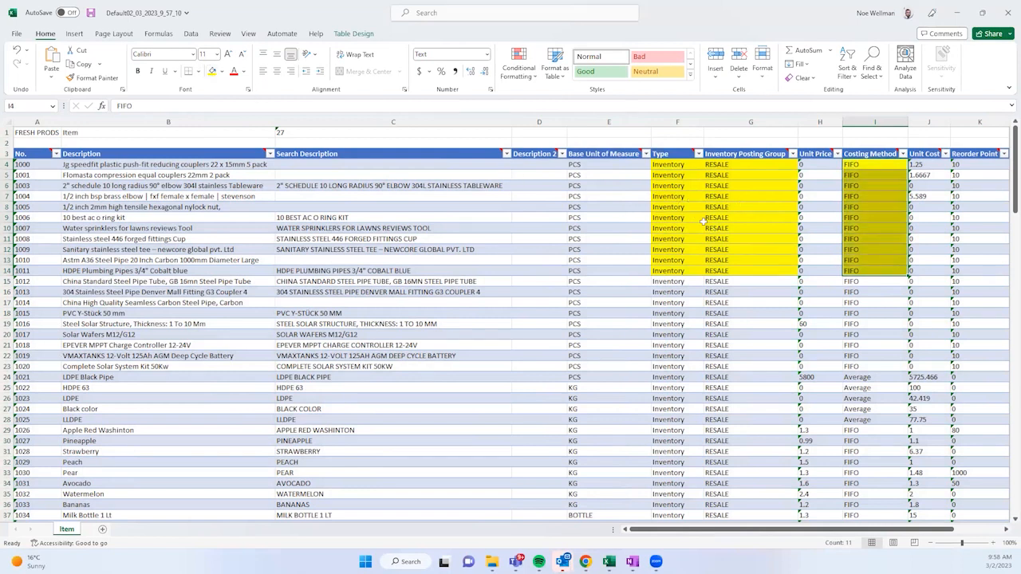
# Fill the Base Unit of Measure cells E4:E14 with yellow
pyautogui.moveTo(672, 175); pyautogui.dragTo(678, 230)
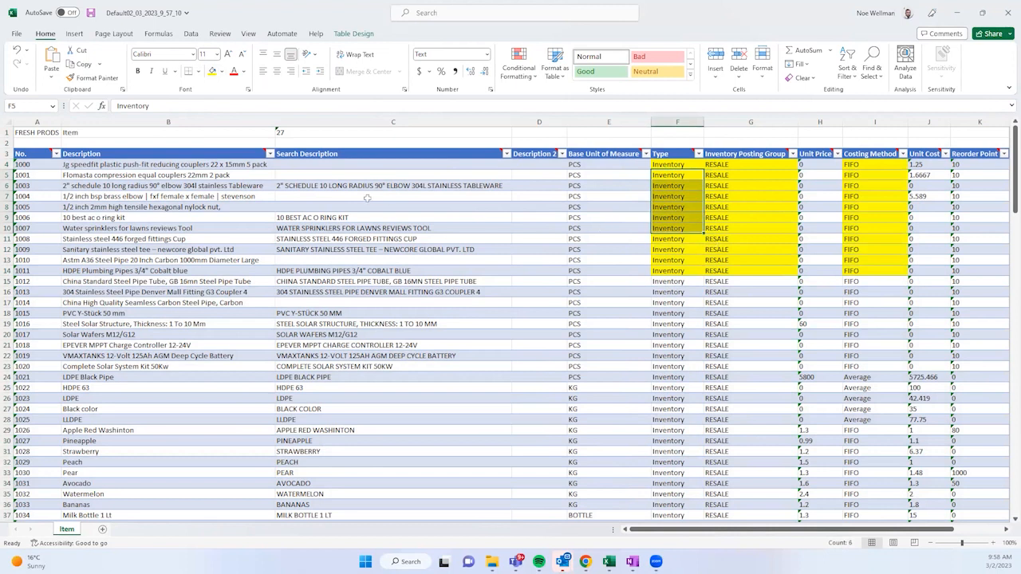
pyautogui.click(599, 164)
pyautogui.moveTo(606, 169)
pyautogui.mouseDown()
pyautogui.moveTo(601, 261)
pyautogui.moveTo(610, 263)
pyautogui.moveTo(617, 167)
pyautogui.mouseUp()
pyautogui.click(547, 309)
pyautogui.click(212, 71)
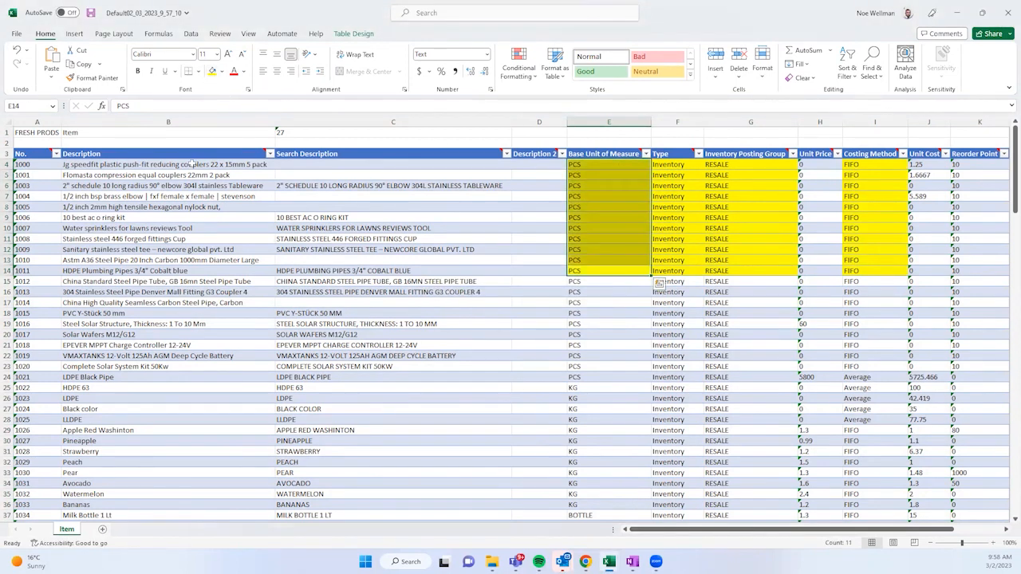
# Examine the Description and Search Description entries of the exported items
pyautogui.moveTo(164, 166); pyautogui.dragTo(364, 282)
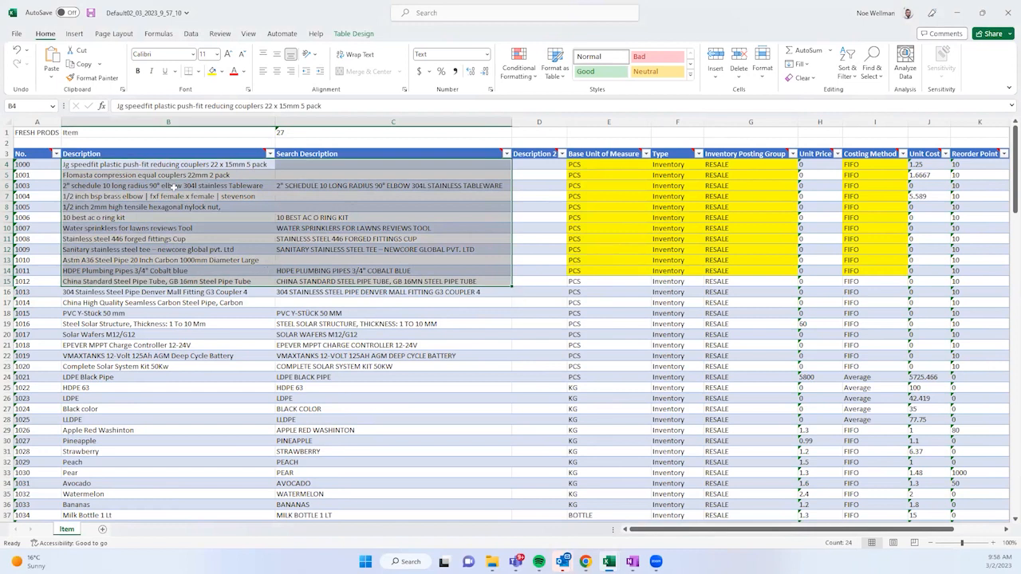
pyautogui.click(174, 122)
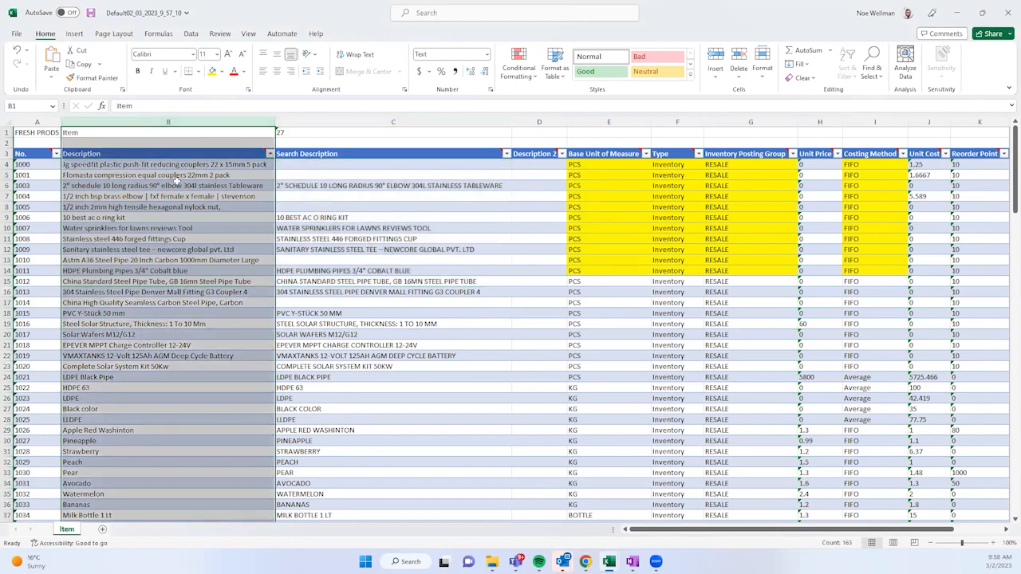
pyautogui.click(124, 164)
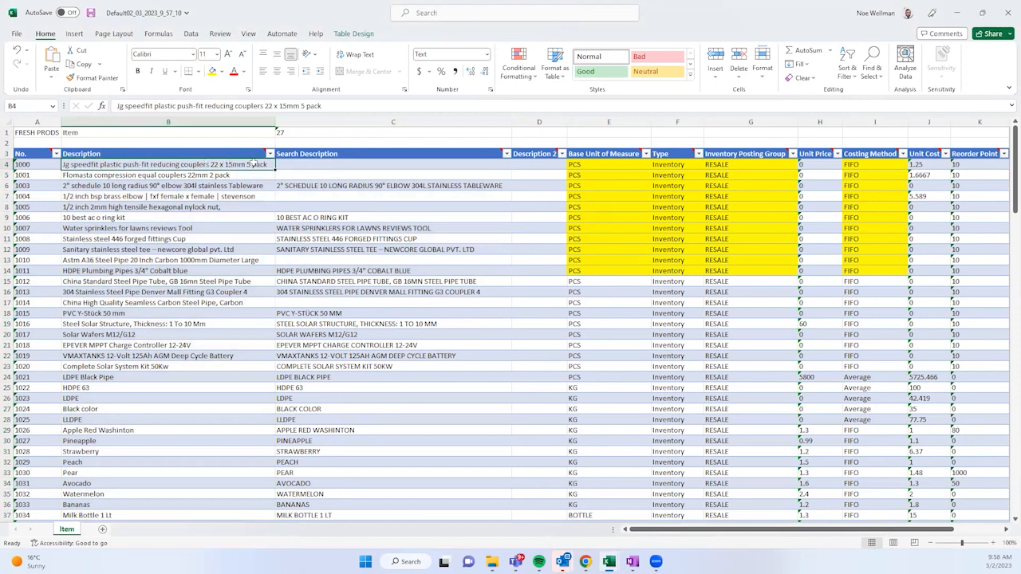
pyautogui.scroll(-2, 221, 251)
pyautogui.scroll(2, 173, 311)
pyautogui.click(140, 385)
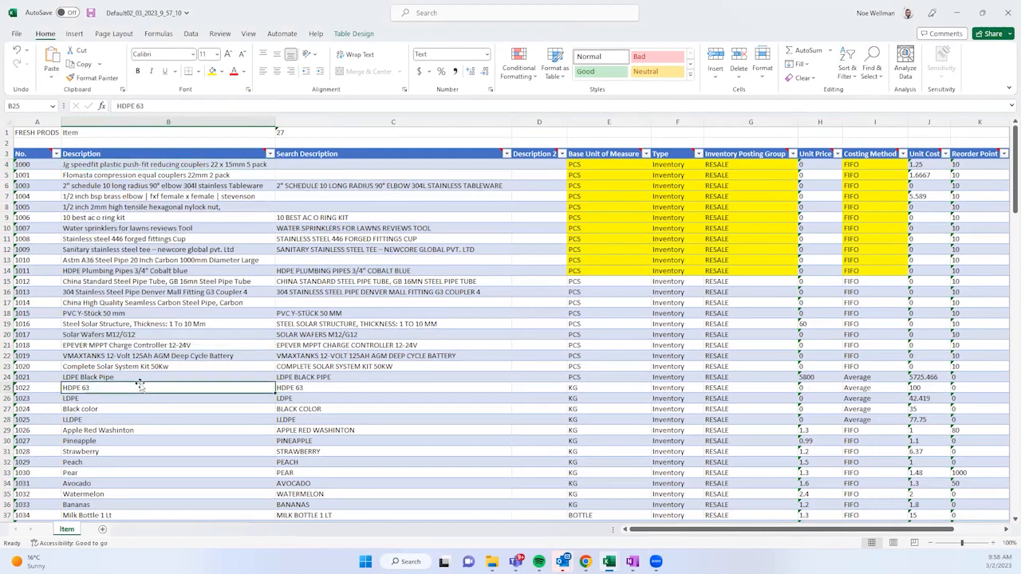
pyautogui.moveTo(133, 378); pyautogui.dragTo(163, 410)
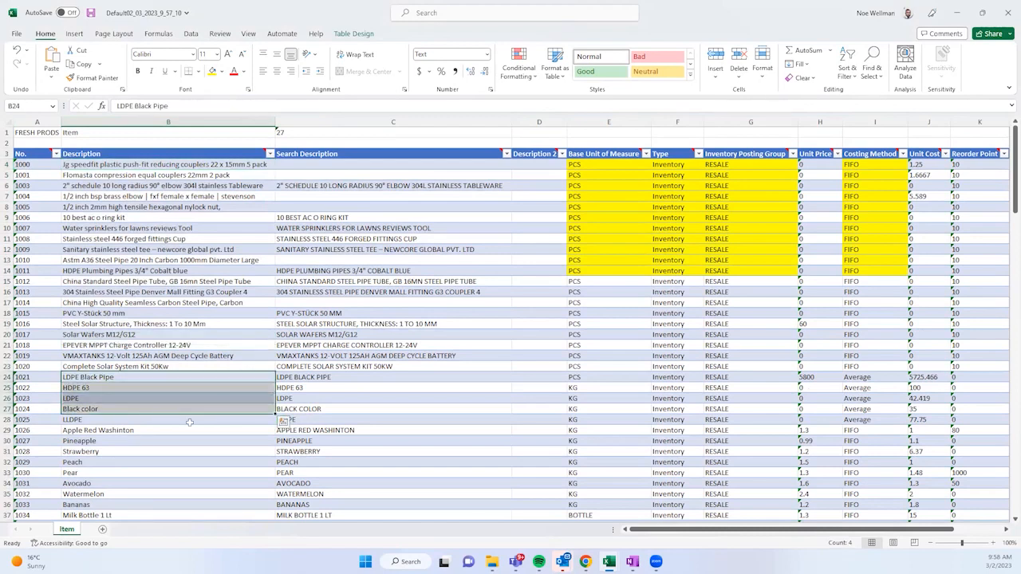
pyautogui.click(206, 166)
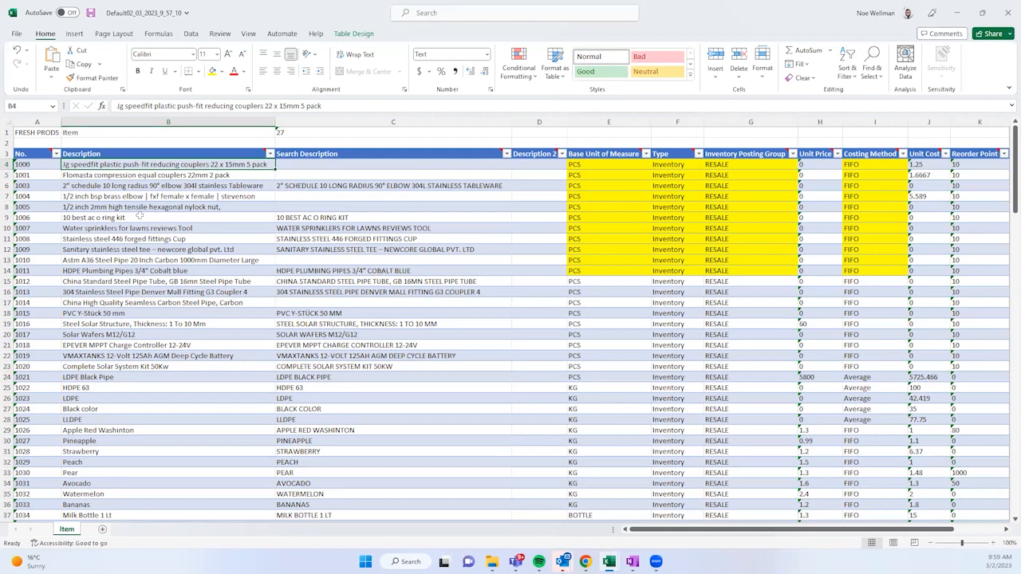
# Delete rows 5 to 180 of the Item worksheet, keeping only the item 1000 row as a sample
pyautogui.scroll(-18, 138, 219)
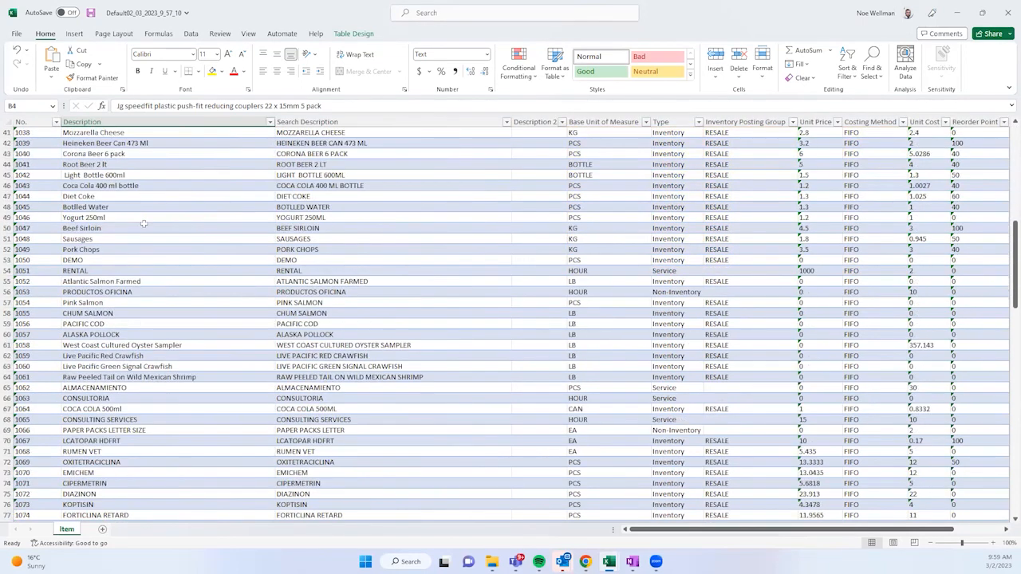
pyautogui.scroll(-5, 147, 223)
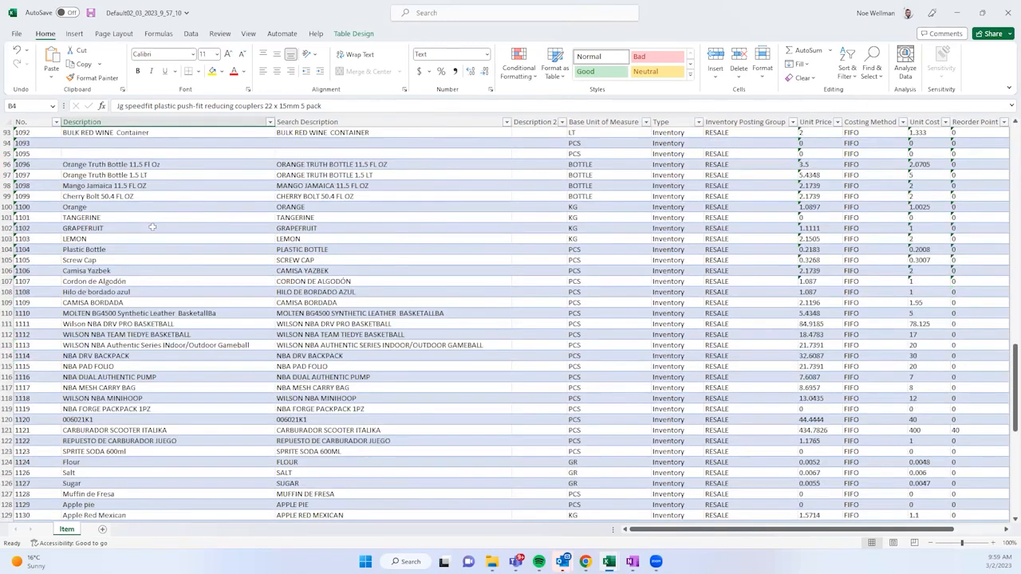
pyautogui.scroll(20, 154, 227)
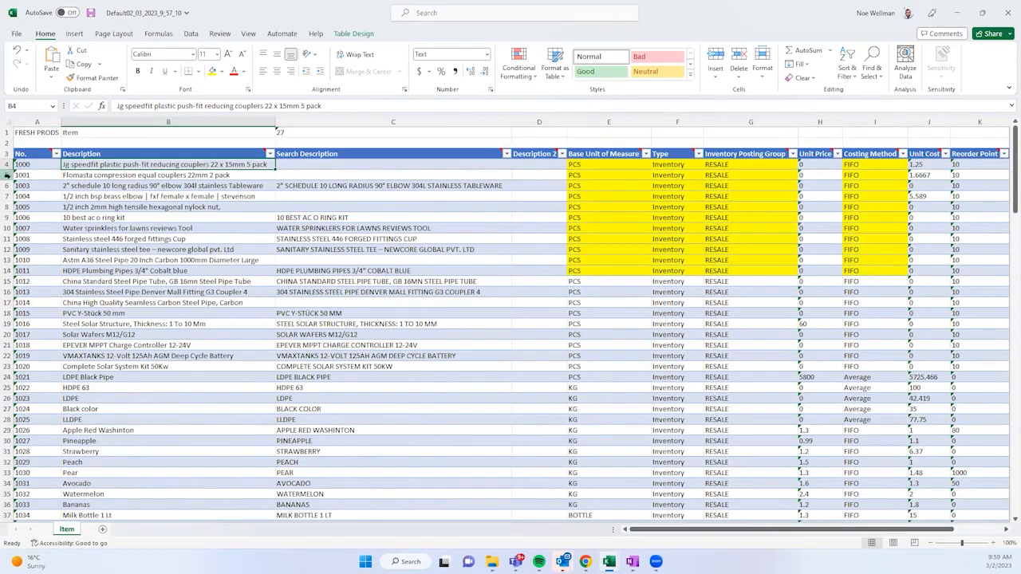
pyautogui.moveTo(6, 174); pyautogui.dragTo(153, 351)
pyautogui.rightClick(185, 279)
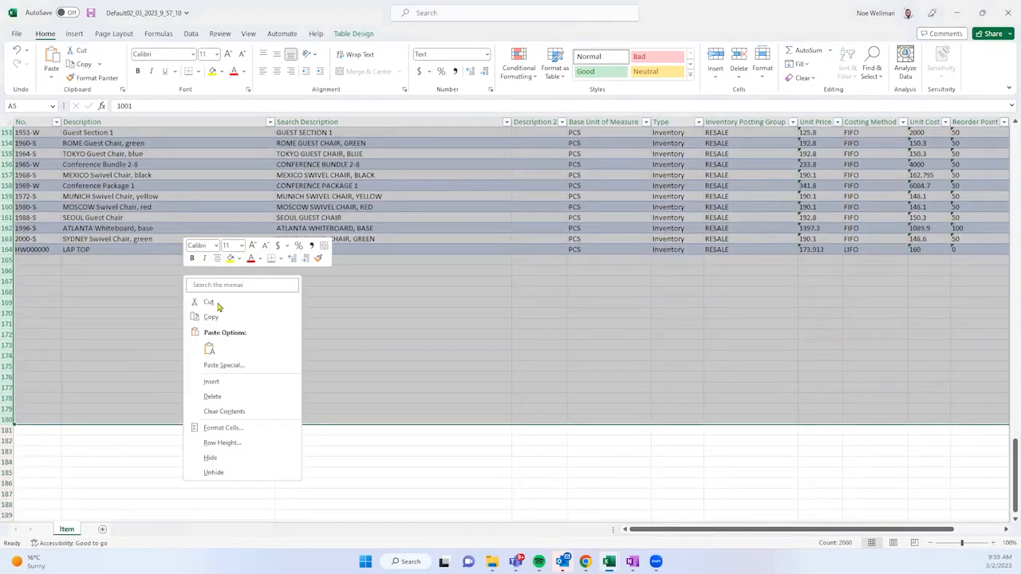
pyautogui.click(212, 397)
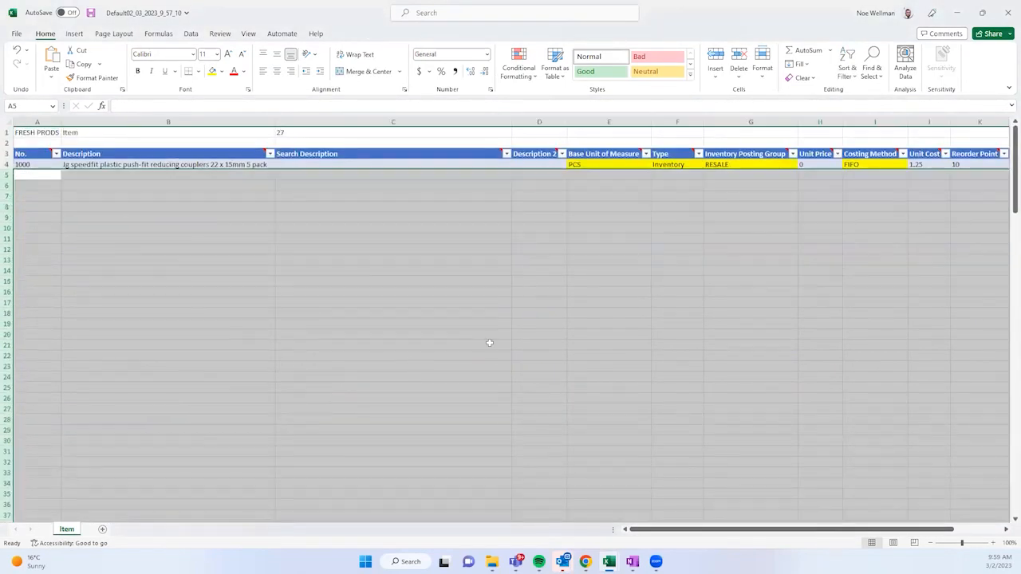
# Enter a new item in row 5 with No. 4000 and Description MEXICAN APPLE YELLOW
pyautogui.click(39, 177)
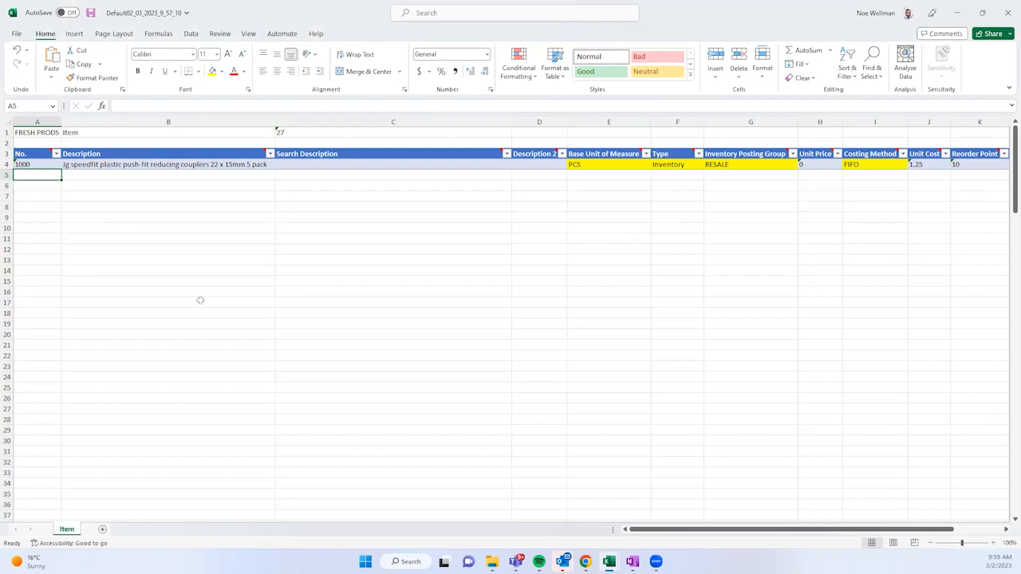
pyautogui.write('4000')
pyautogui.press('Tab')
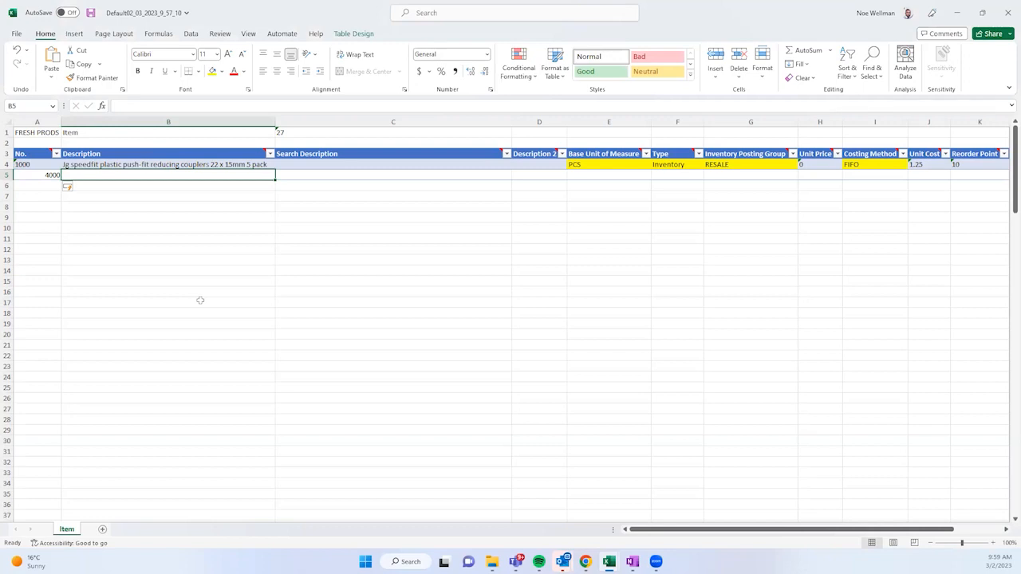
pyautogui.write('MEXICAN APPLE')
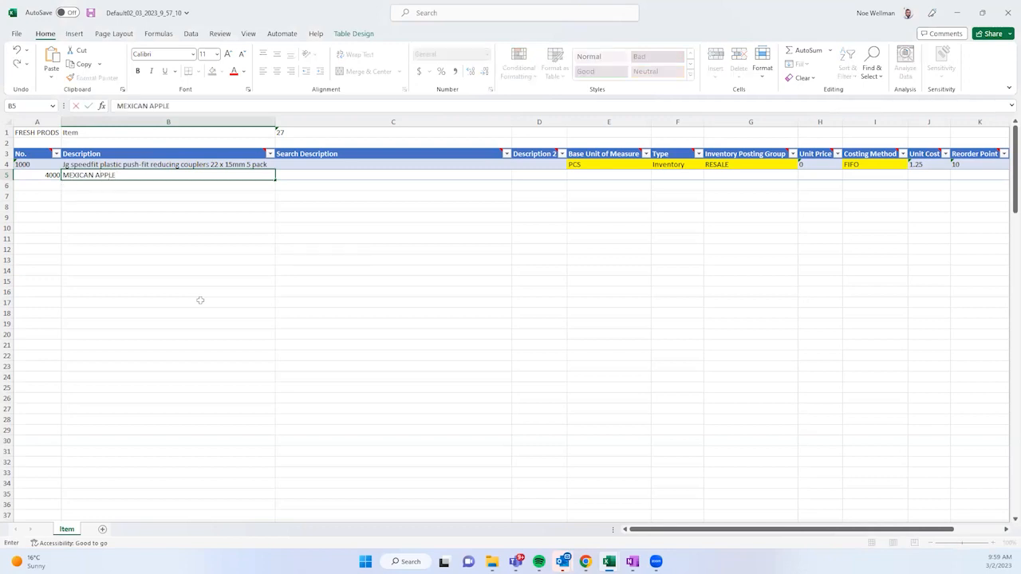
pyautogui.write(' YELLOW')
# Set the Base Unit of Measure of item 4000 to Kilogram
pyautogui.click(602, 177)
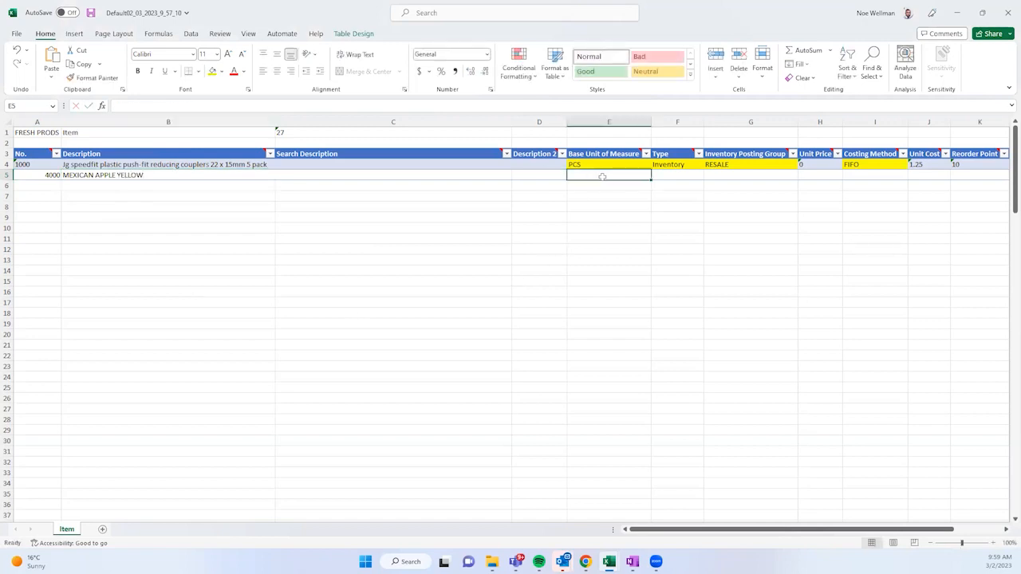
pyautogui.write('PCS')
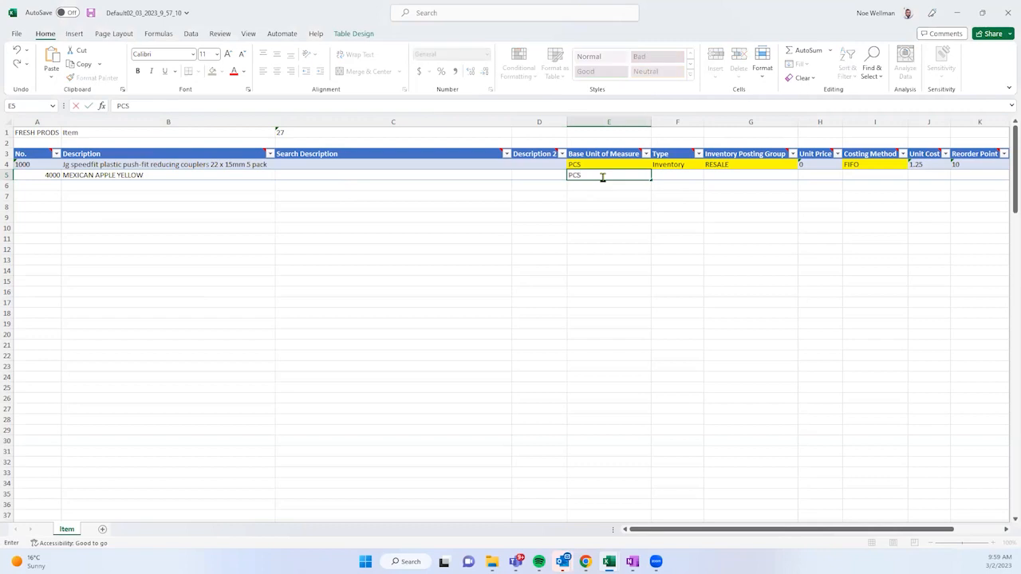
pyautogui.press('BackSpace')
pyautogui.press('BackSpace')
pyautogui.press('BackSpace')
pyautogui.press('BackSpace')
pyautogui.press('BackSpace')
pyautogui.press('BackSpace')
pyautogui.press('BackSpace')
pyautogui.write('ilogram')
pyautogui.press('Tab')
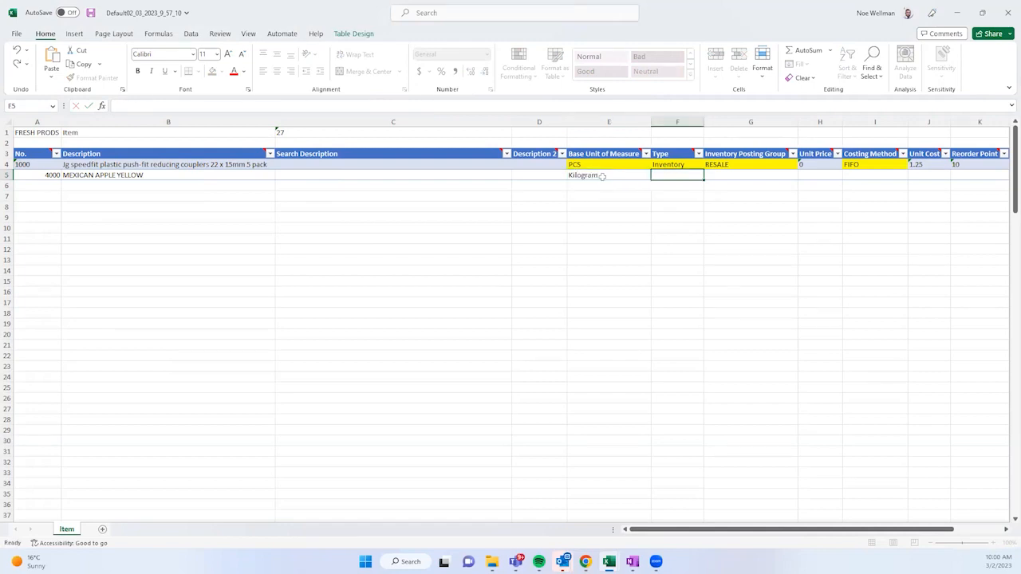
# Enter INVNTORY as item 4000's Type and RESALE as its Inventory Posting Group
pyautogui.write('INVNTORY')
pyautogui.press('Tab')
pyautogui.write('RESALE')
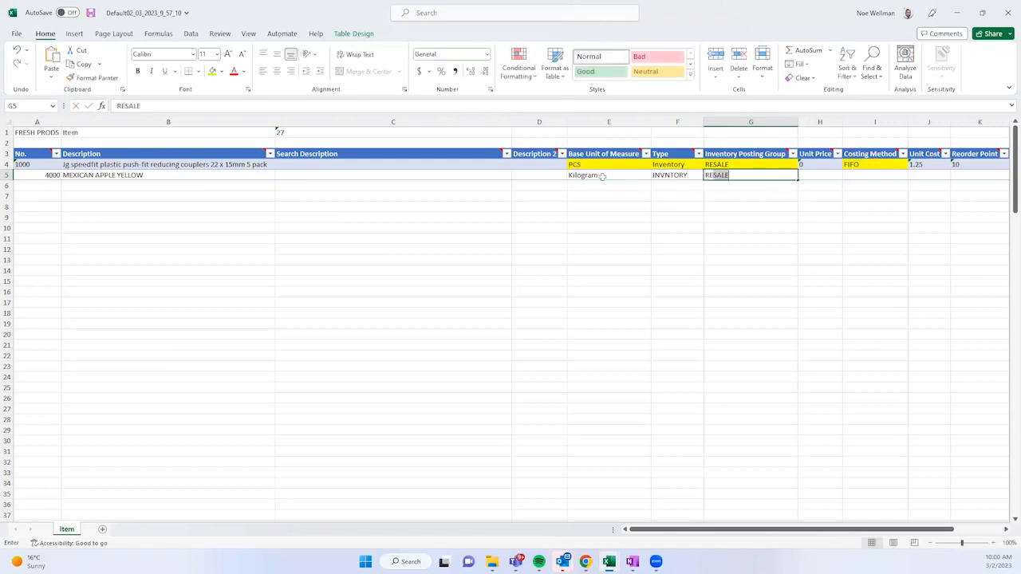
pyautogui.press('Tab')
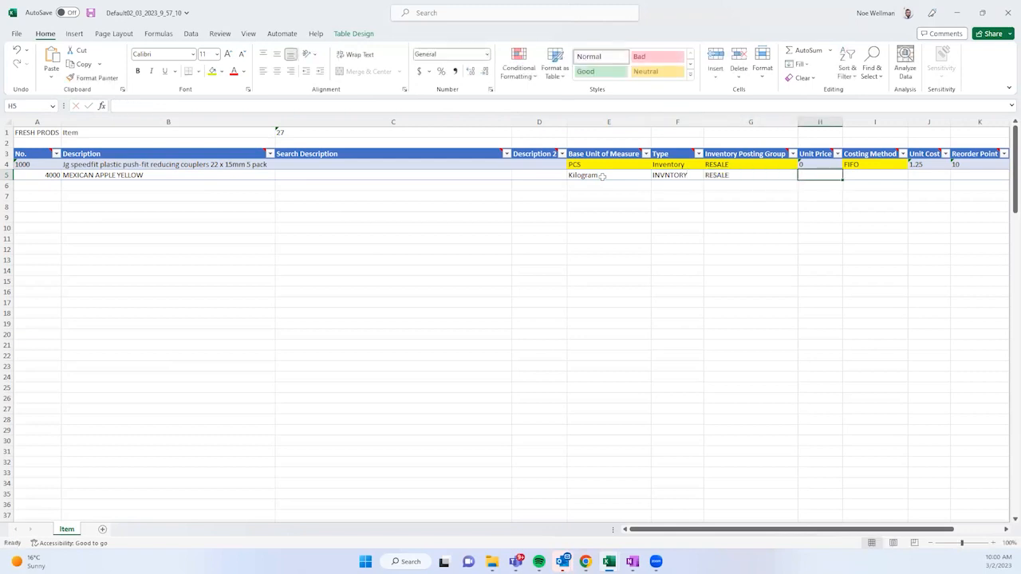
# Enter Unit Price 1, Costing Method FIFO and Unit Cost .89 for item 4000
pyautogui.write('1')
pyautogui.press('Tab')
pyautogui.write('FIFO')
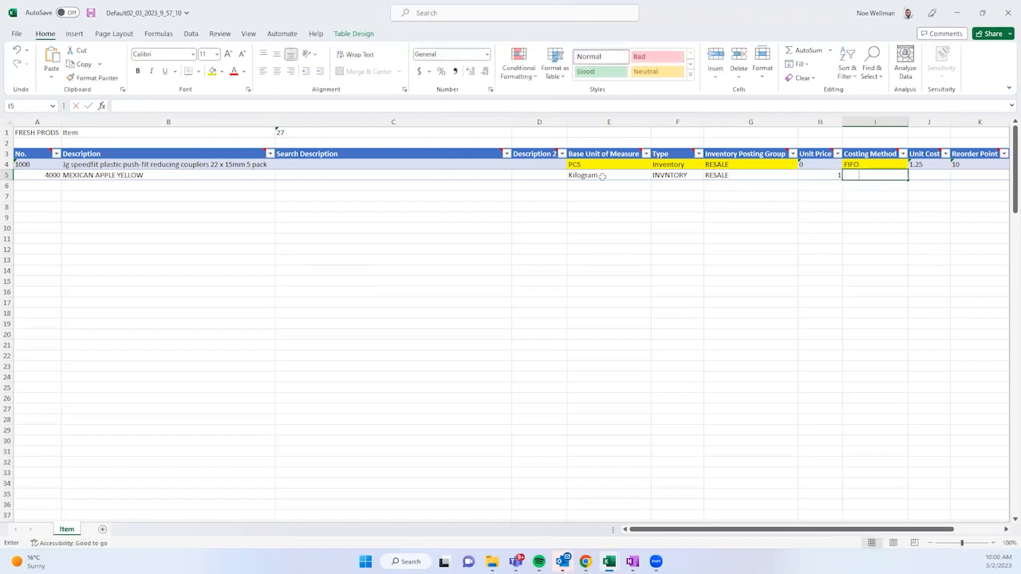
pyautogui.press('Tab')
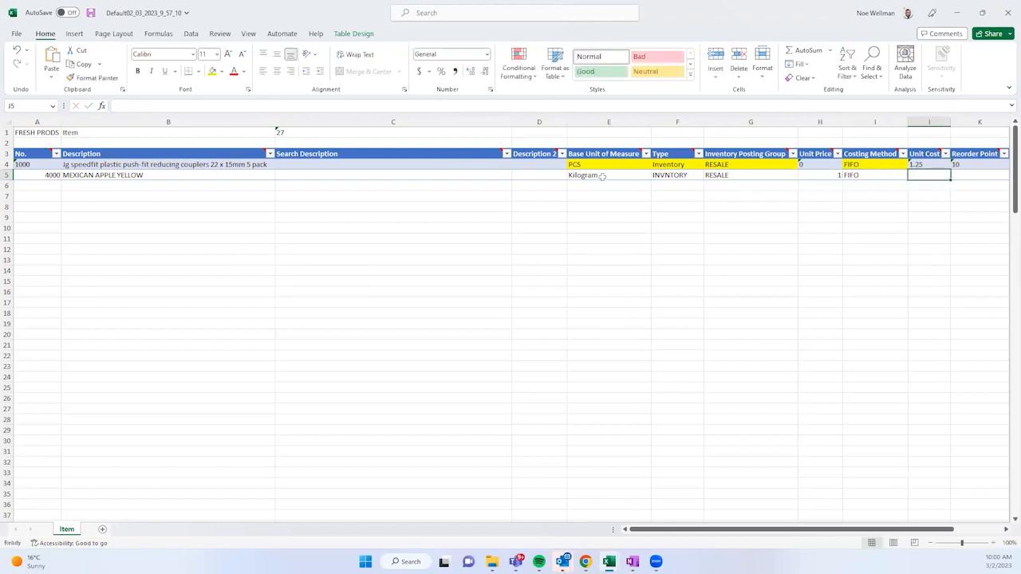
pyautogui.write('.')
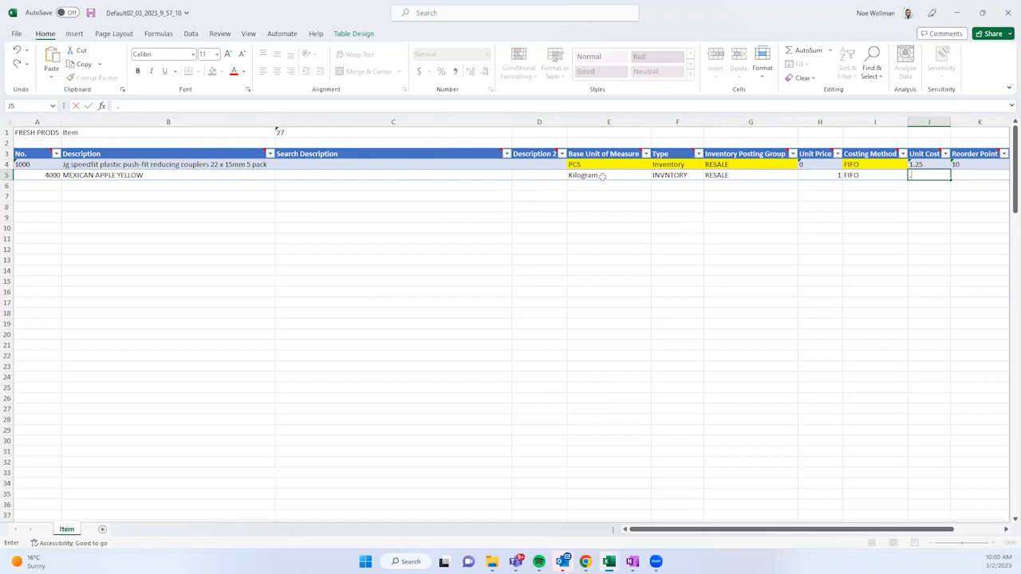
pyautogui.write('89')
# Enter FURNITURE as item 4000's Tax Group Code and fill the Tax Group Code cells M4:M5 with yellow
pyautogui.press('Tab')
pyautogui.press('Tab')
pyautogui.press('Tab')
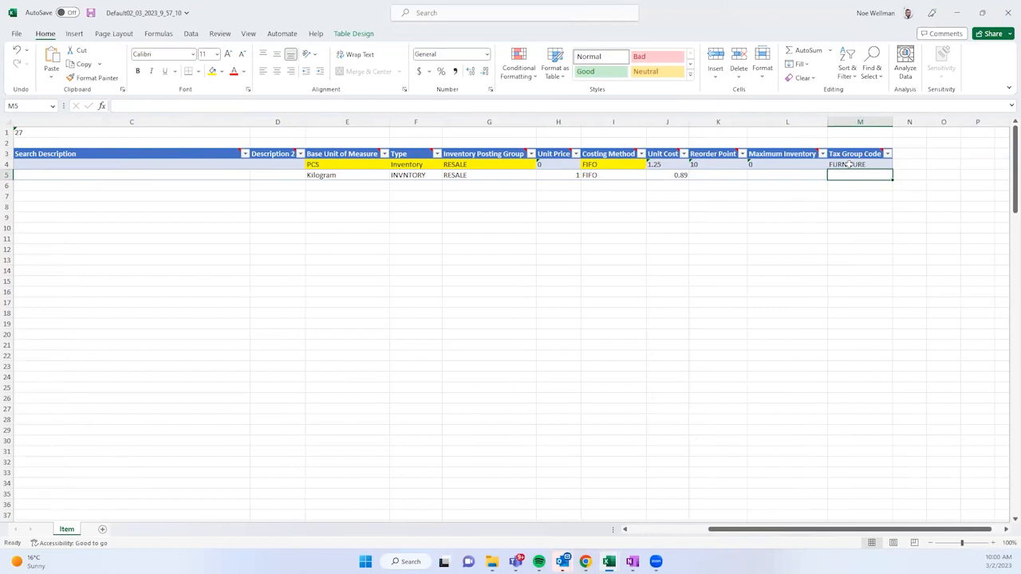
pyautogui.write('FURNITURE')
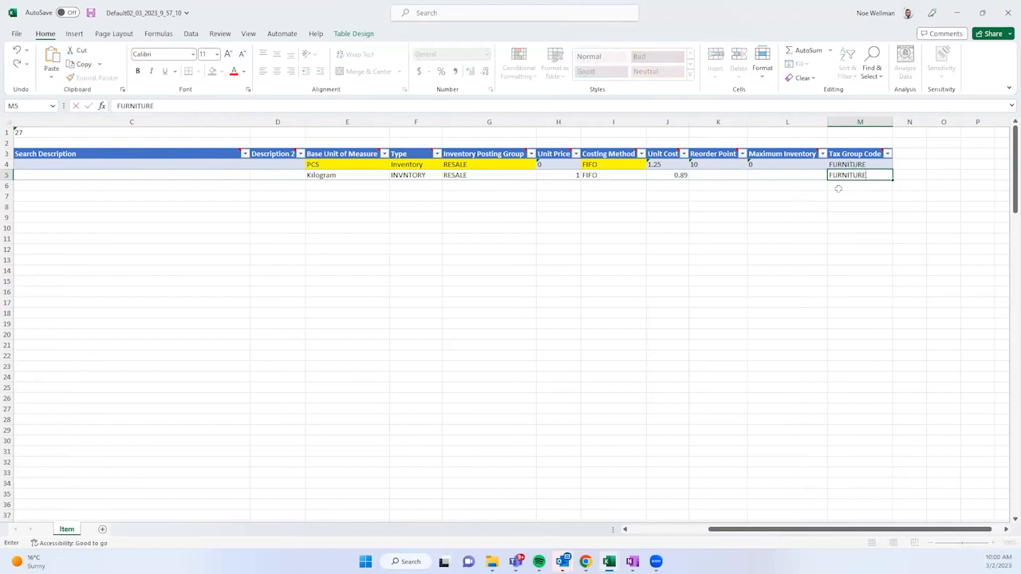
pyautogui.click(837, 188)
pyautogui.moveTo(848, 165); pyautogui.dragTo(848, 175)
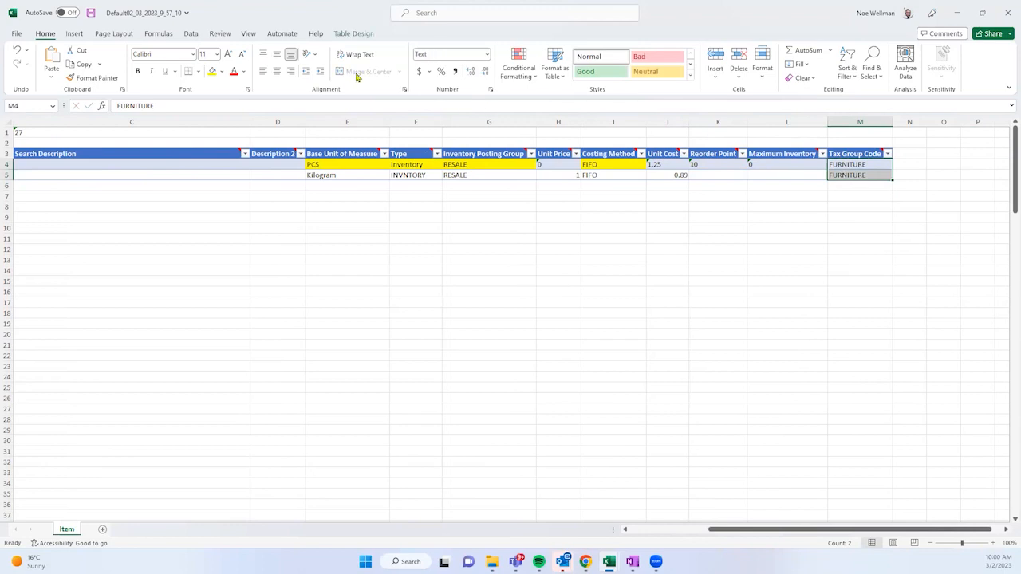
pyautogui.click(212, 71)
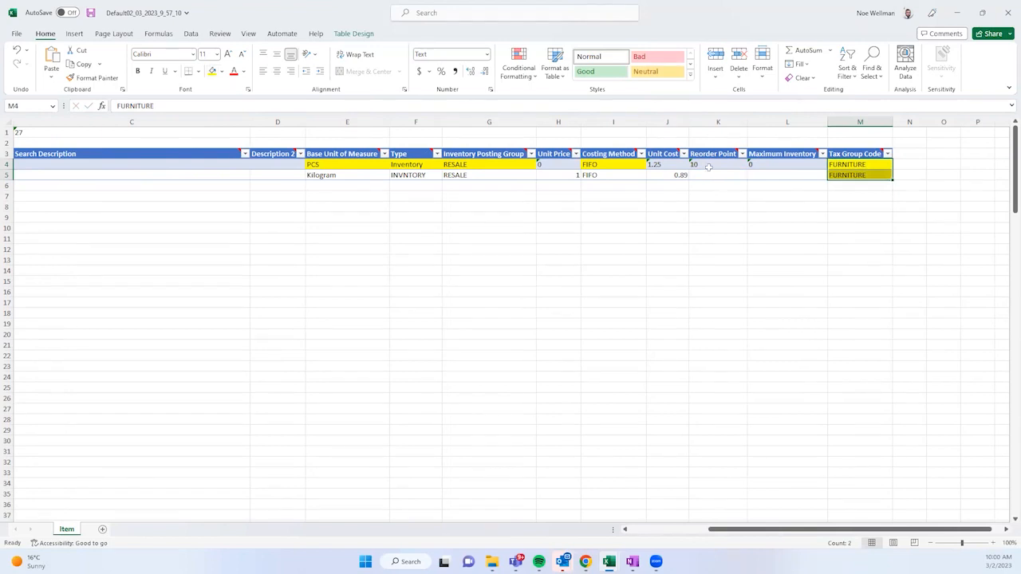
# Set item 4000's Reorder Point to 20 and its Maximum Inventory to 300
pyautogui.moveTo(715, 163); pyautogui.dragTo(716, 156)
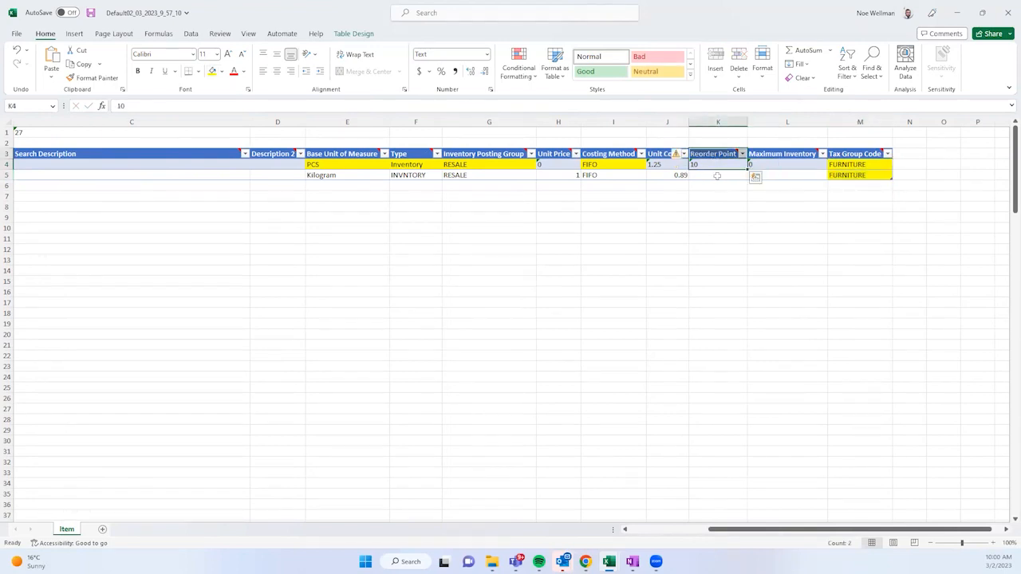
pyautogui.click(718, 175)
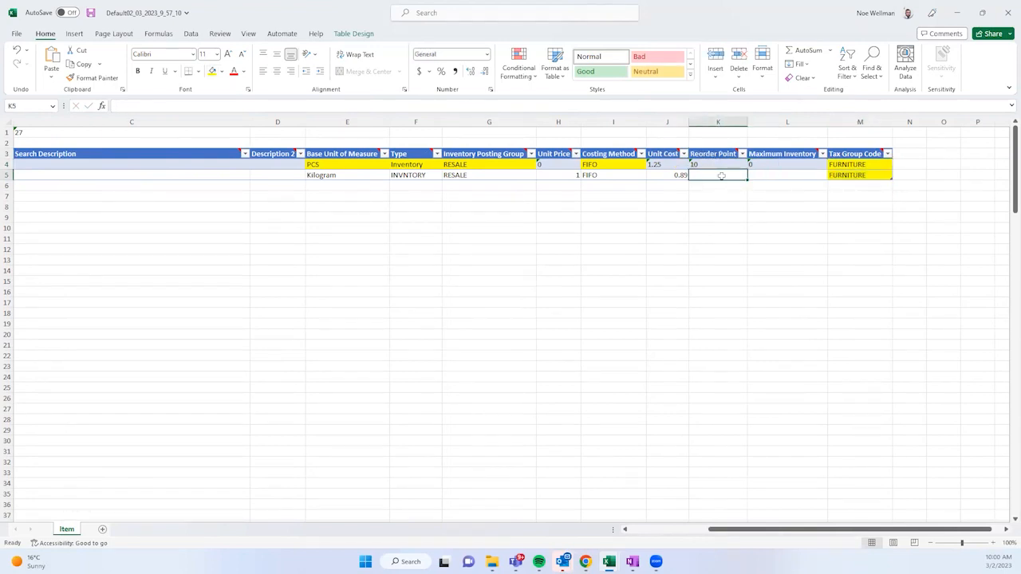
pyautogui.write('20')
pyautogui.press('Tab')
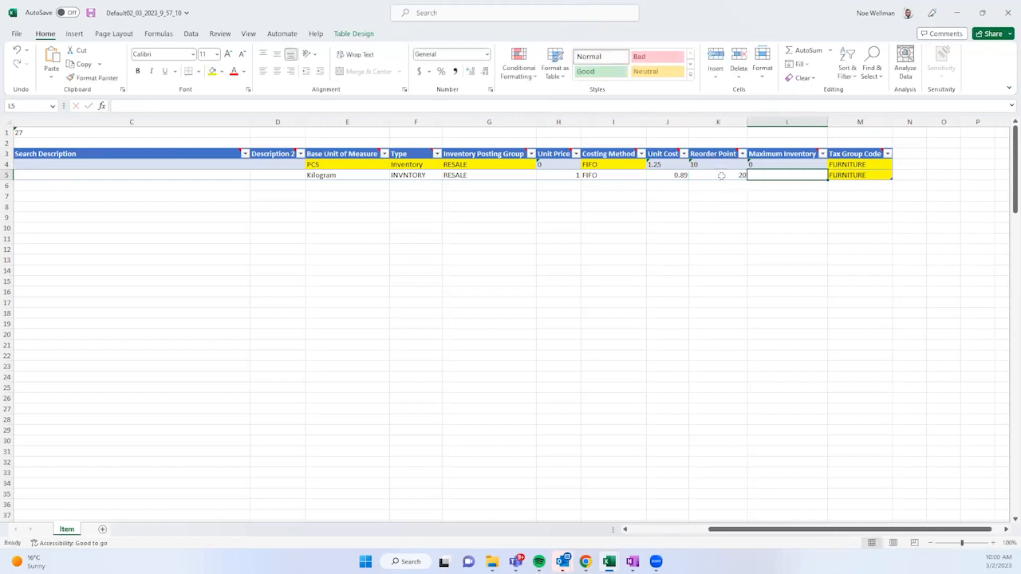
pyautogui.write('300')
pyautogui.press('Tab')
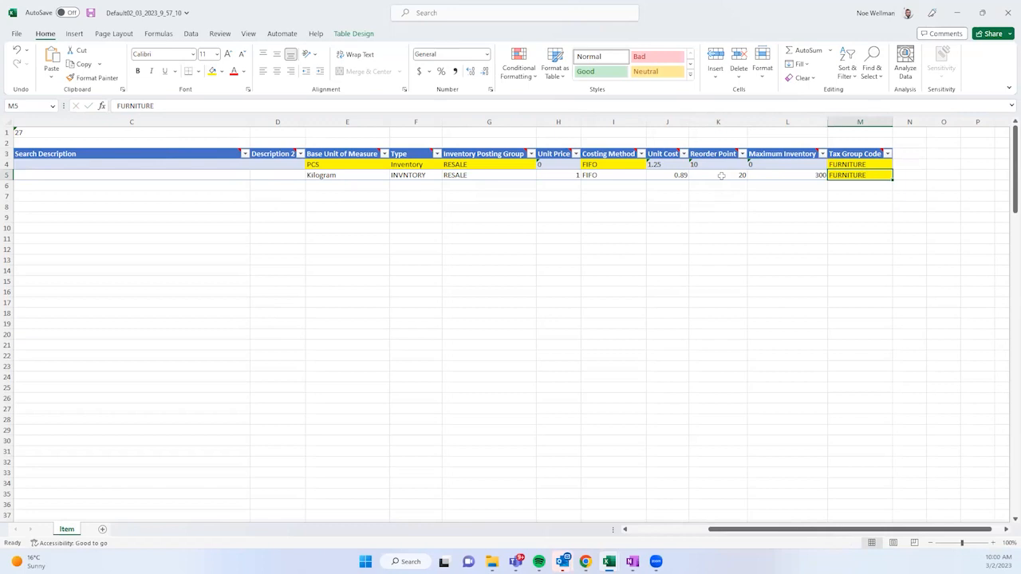
pyautogui.moveTo(721, 175); pyautogui.dragTo(760, 174)
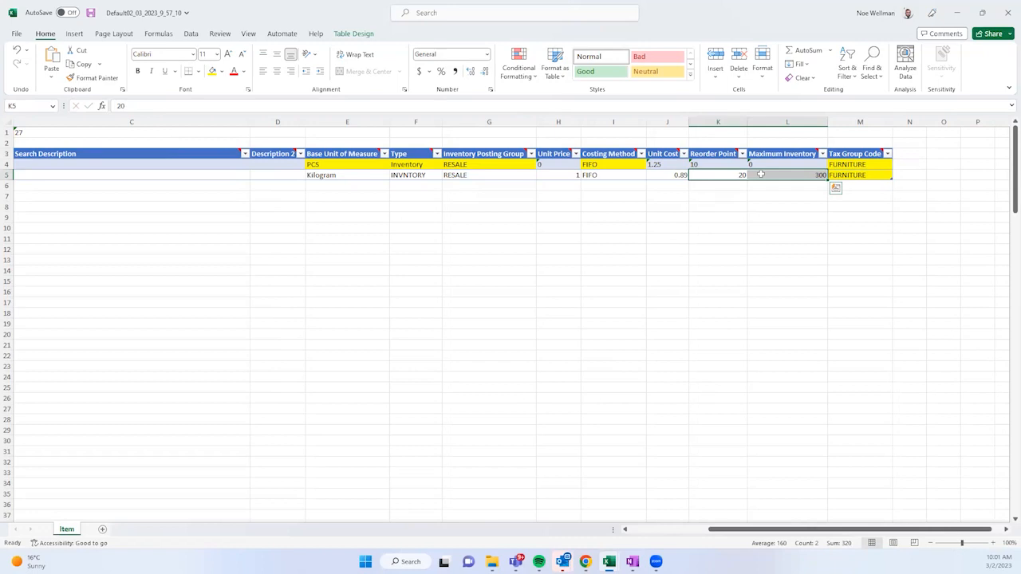
pyautogui.moveTo(722, 122); pyautogui.dragTo(764, 191)
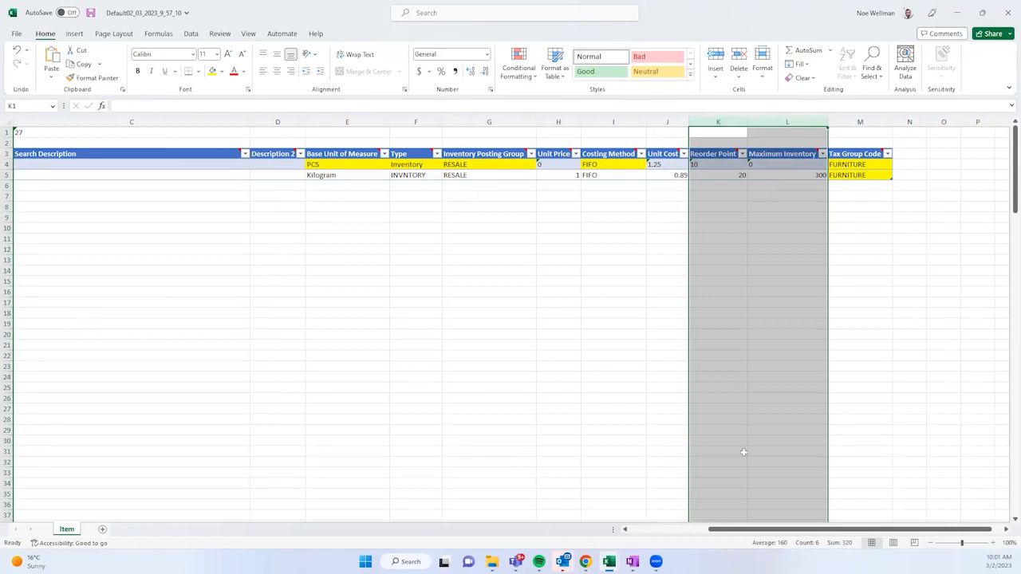
pyautogui.moveTo(728, 528); pyautogui.dragTo(682, 532)
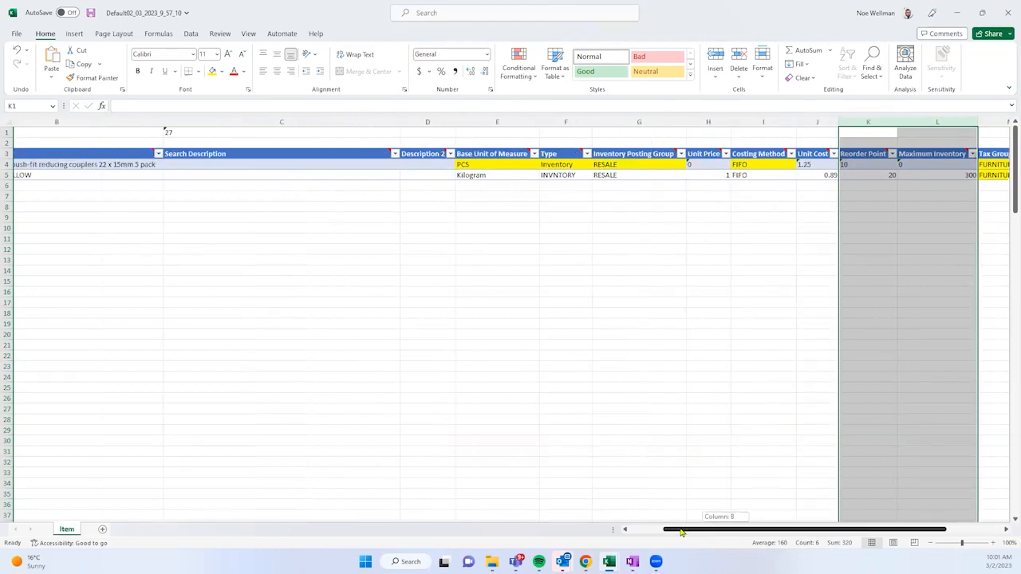
pyautogui.moveTo(682, 533); pyautogui.dragTo(650, 532)
pyautogui.click(198, 207)
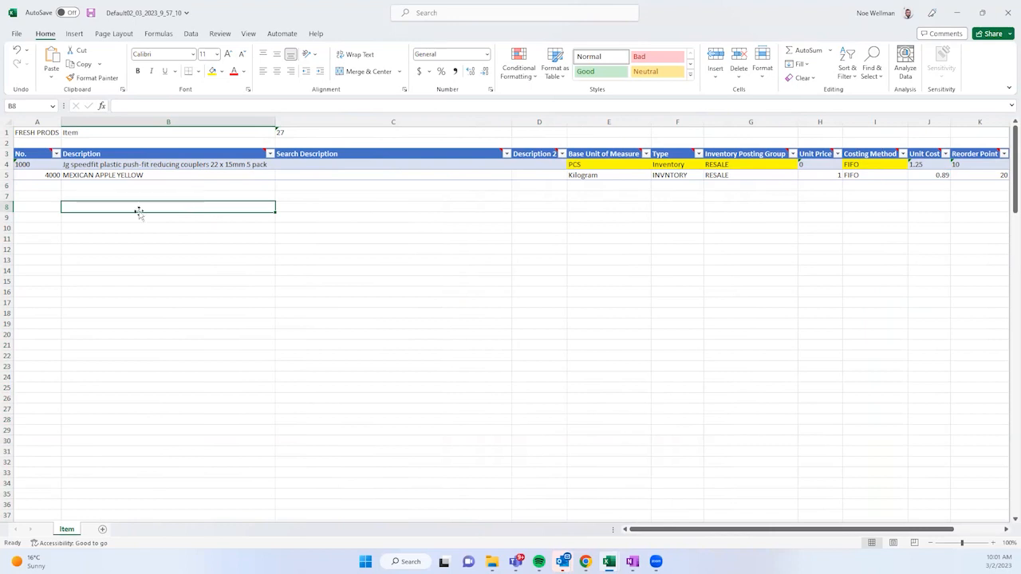
pyautogui.moveTo(37, 176); pyautogui.dragTo(748, 179)
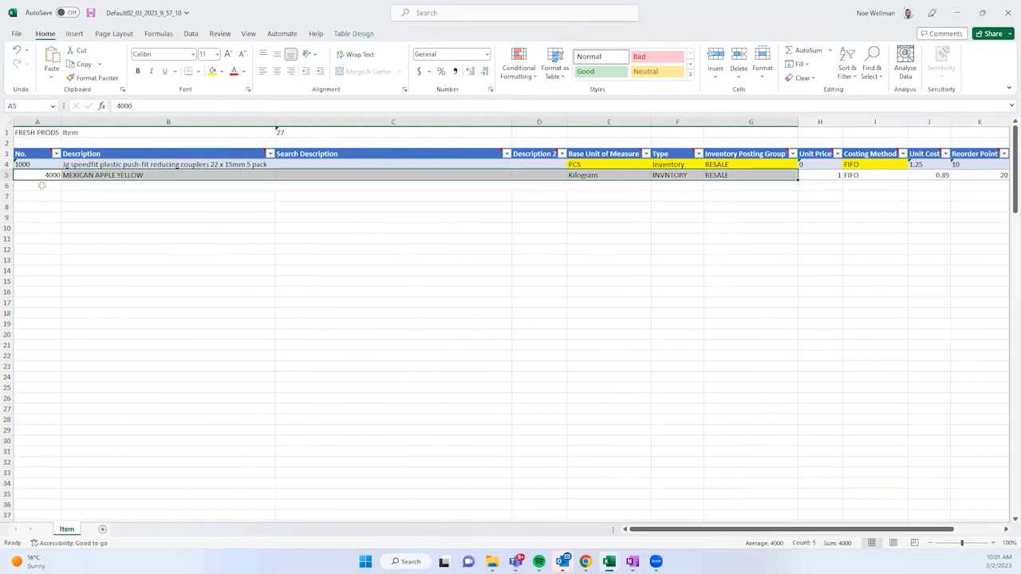
# Delete the sample row of item 1000 from the Item worksheet
pyautogui.click(8, 164)
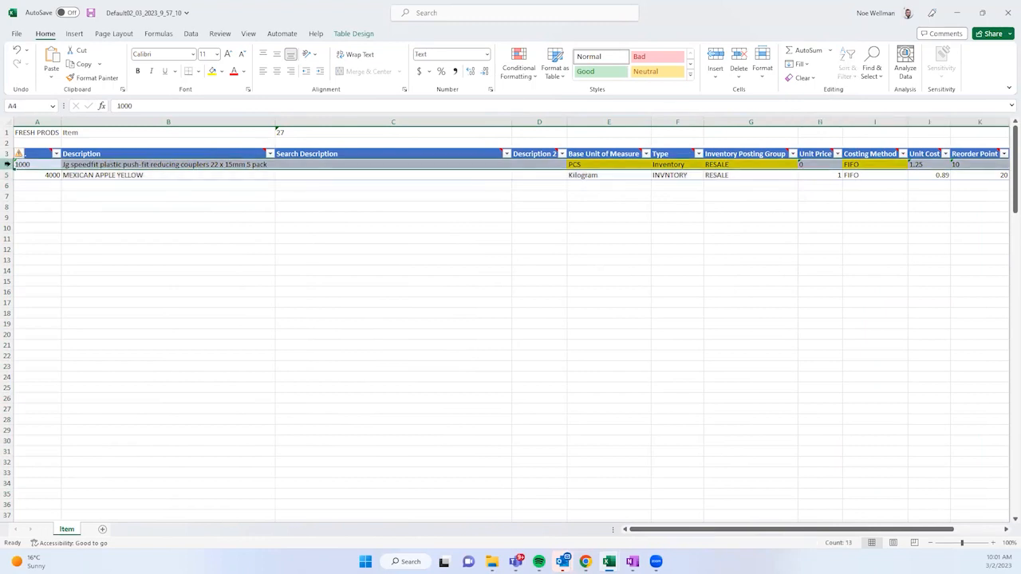
pyautogui.rightClick(8, 165)
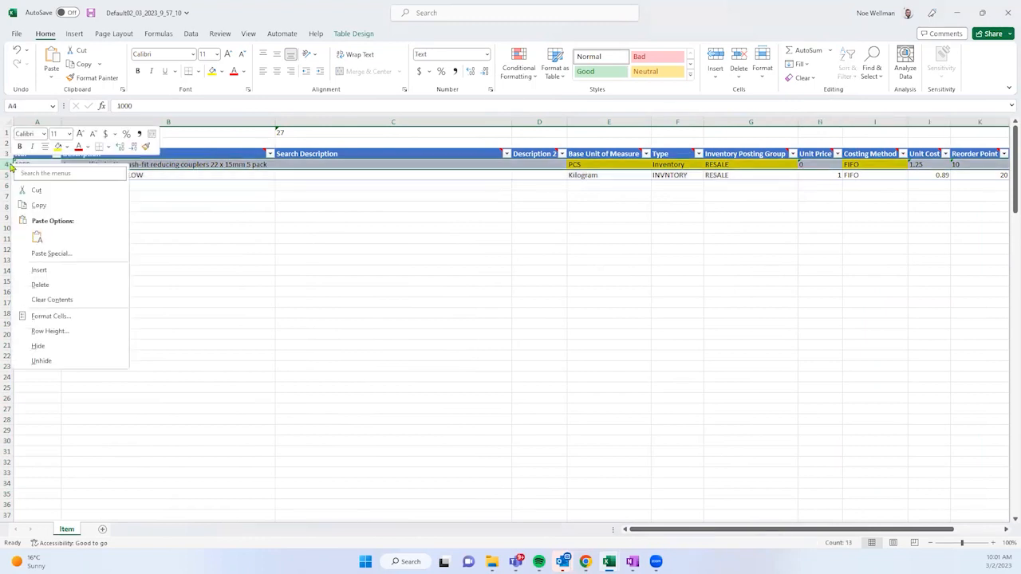
pyautogui.click(48, 285)
pyautogui.click(299, 208)
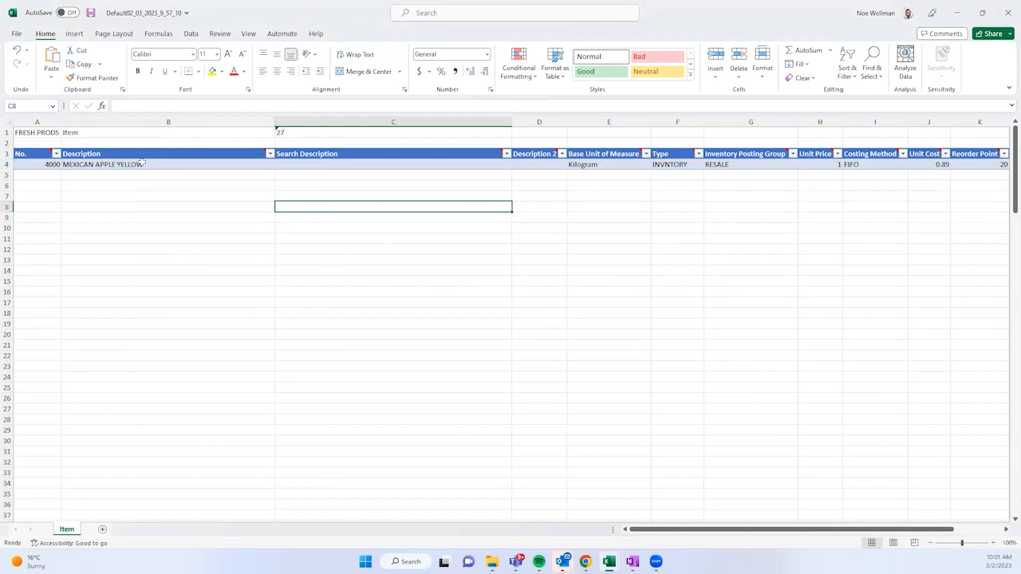
# Save the workbook with the new item data
pyautogui.click(146, 165)
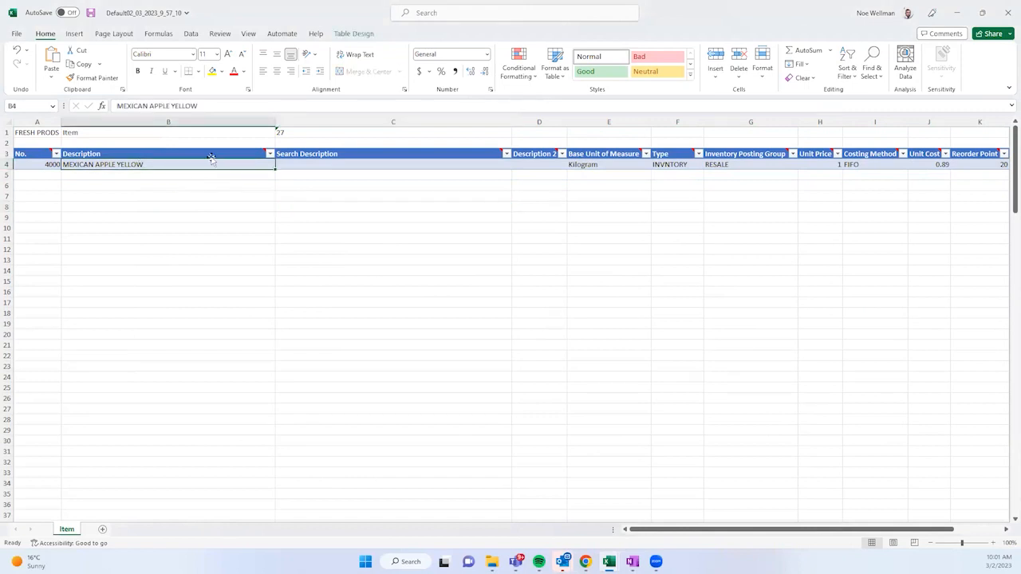
pyautogui.click(90, 15)
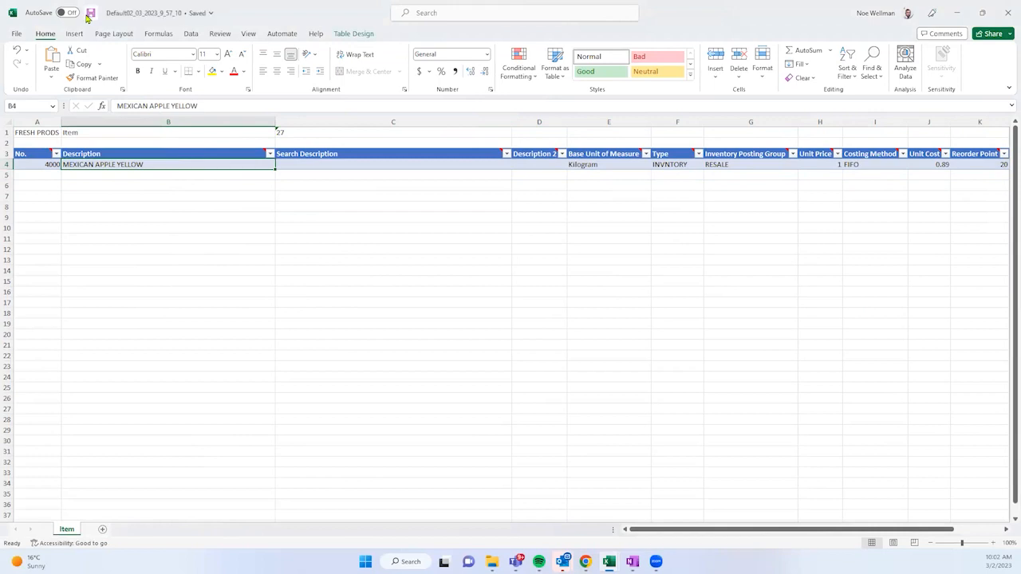
pyautogui.click(89, 16)
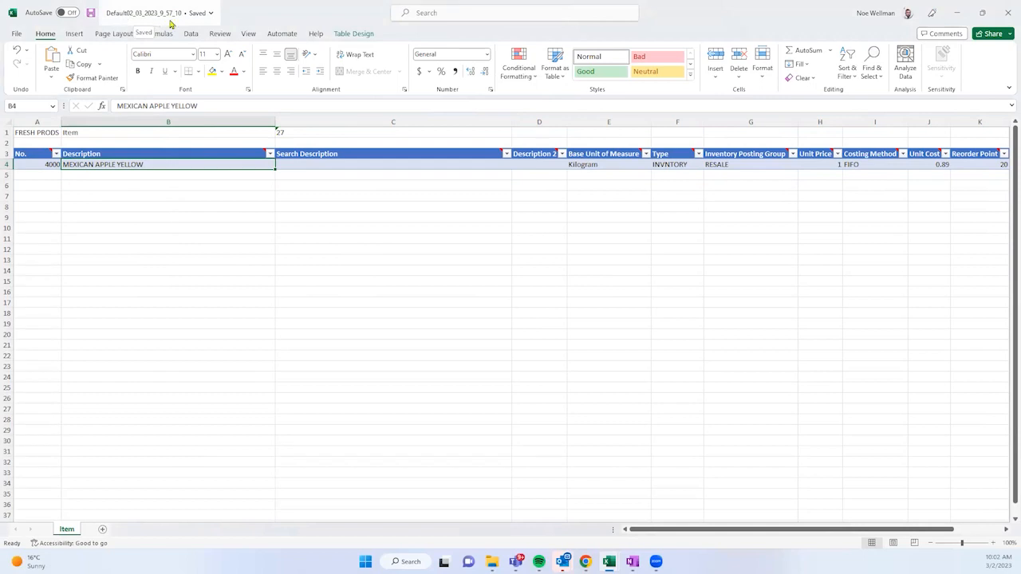
# Close the workbook, switch to Business Central and import the Default02_03_2023_9_57_10 Excel file into the FRESH PRODS package's Item table
pyautogui.click(1009, 13)
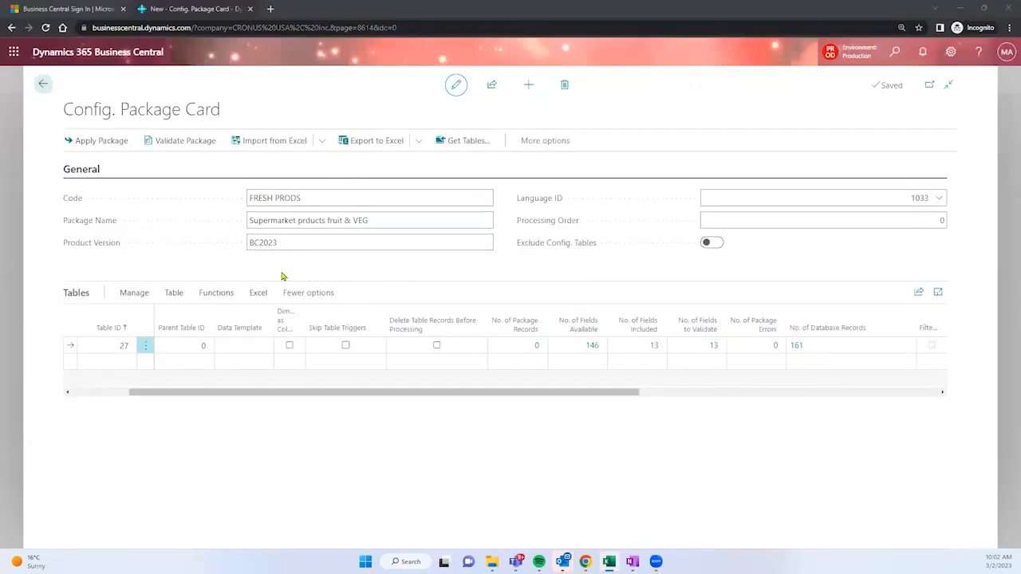
pyautogui.moveTo(124, 110); pyautogui.dragTo(222, 111)
pyautogui.click(255, 296)
pyautogui.click(221, 317)
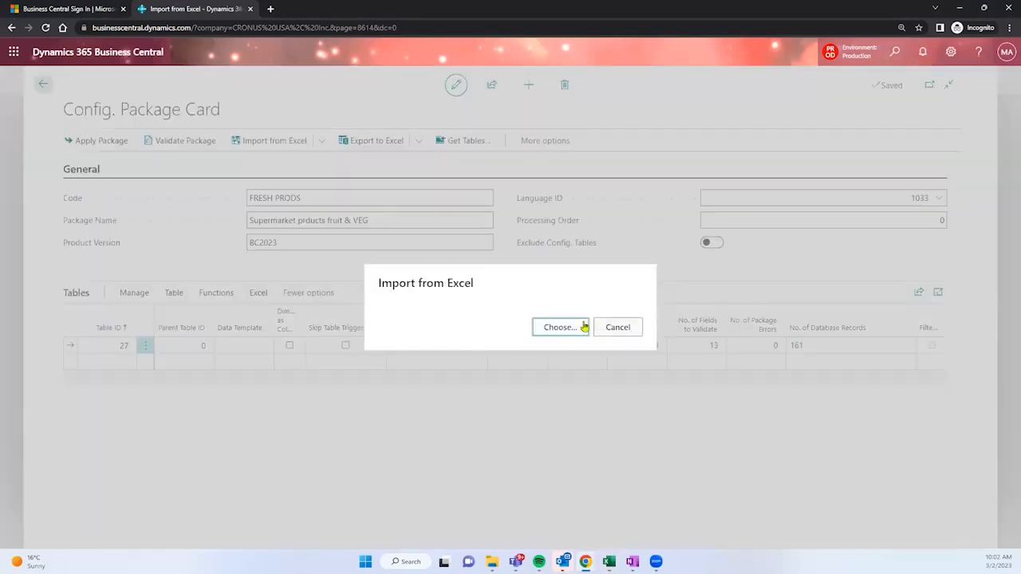
pyautogui.click(584, 325)
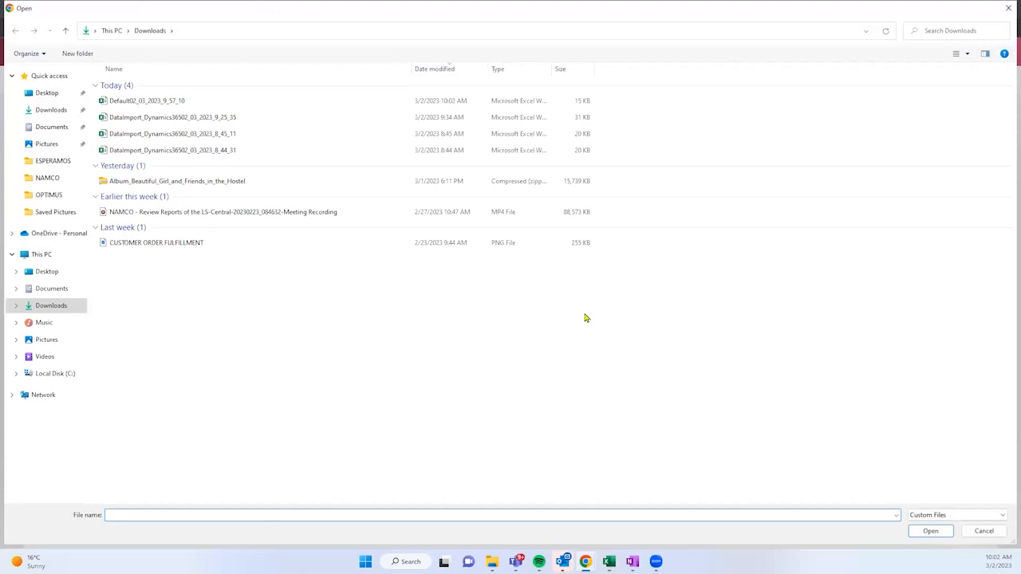
pyautogui.click(157, 100)
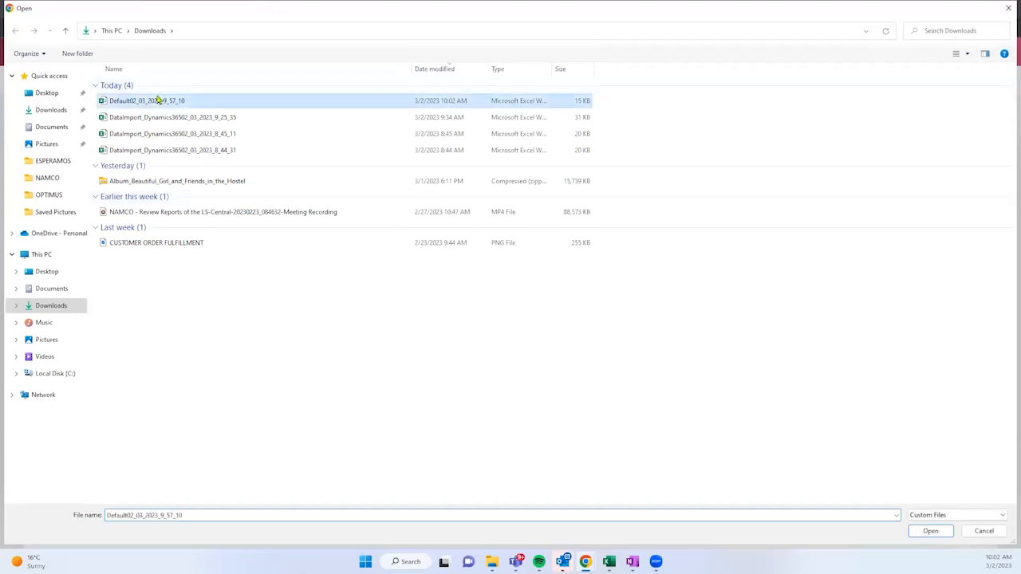
pyautogui.click(931, 530)
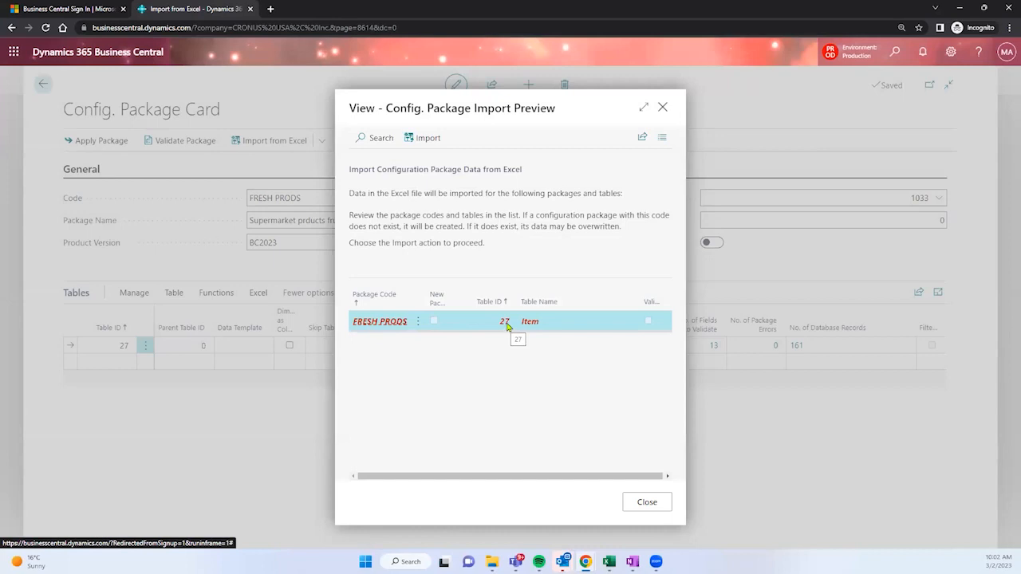
pyautogui.click(431, 141)
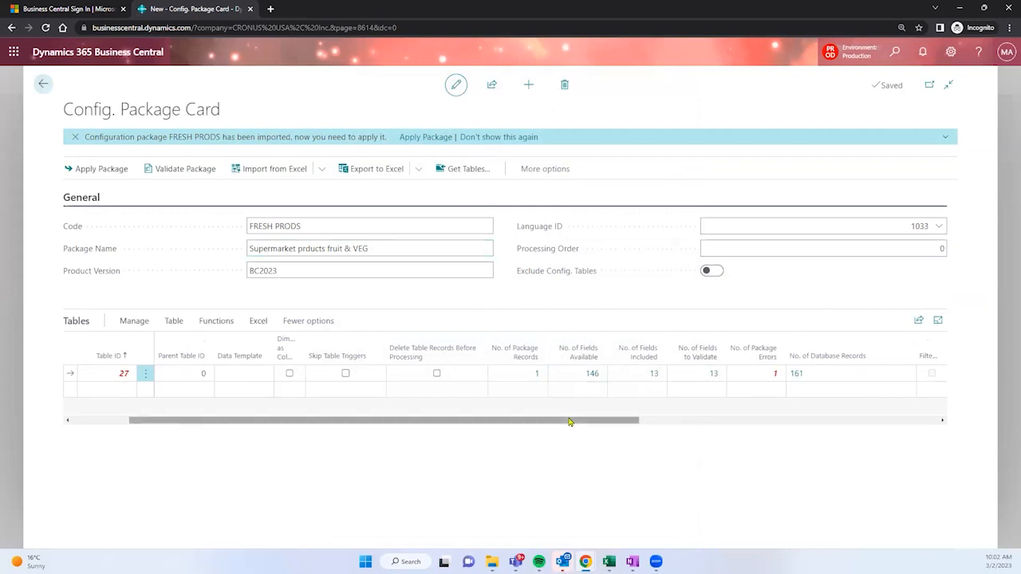
# Open the Item table's imported package records in full view and examine item 4000's Base Unit of Measure and Type
pyautogui.moveTo(570, 421); pyautogui.dragTo(600, 422)
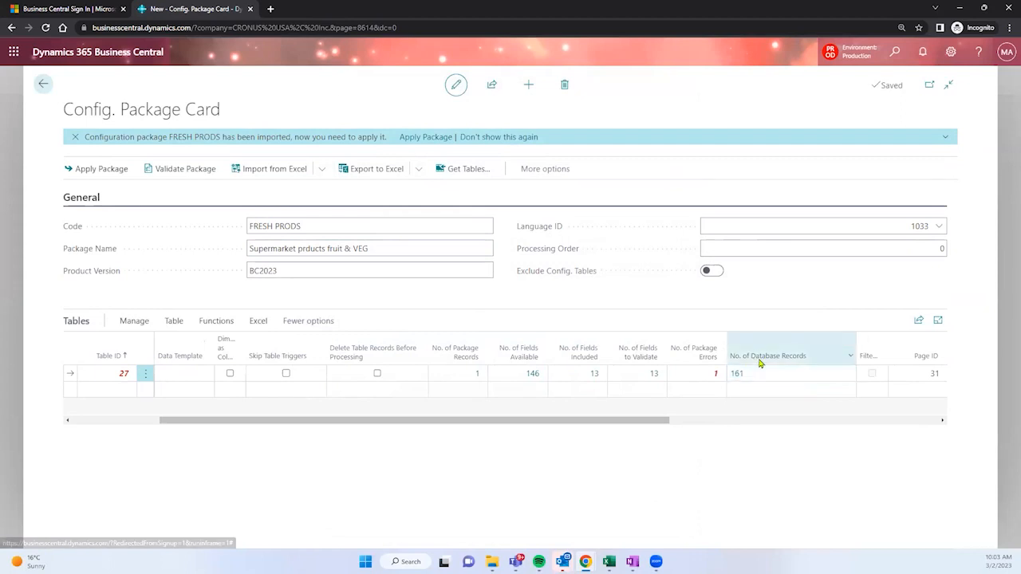
pyautogui.moveTo(760, 363)
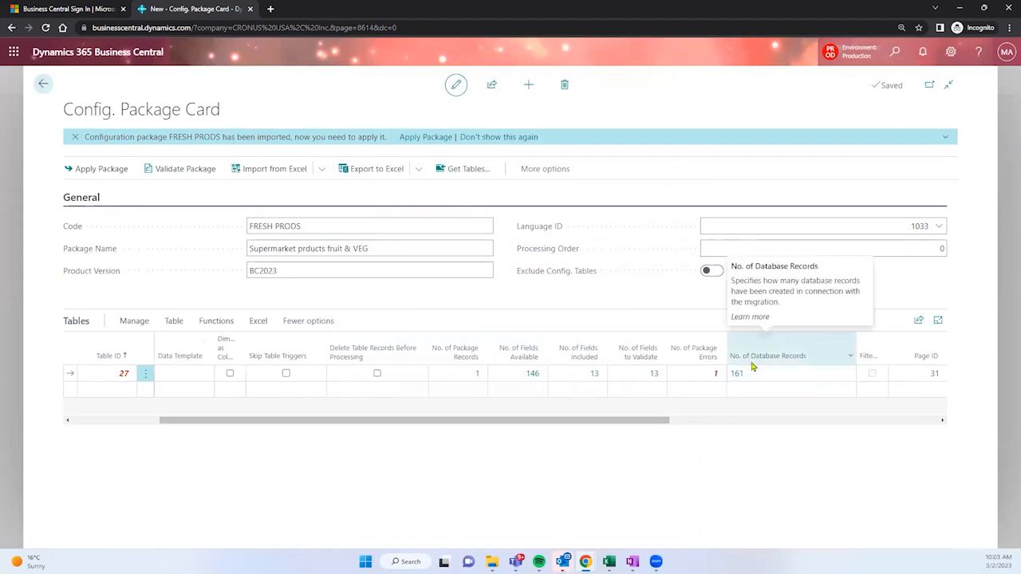
pyautogui.click(477, 376)
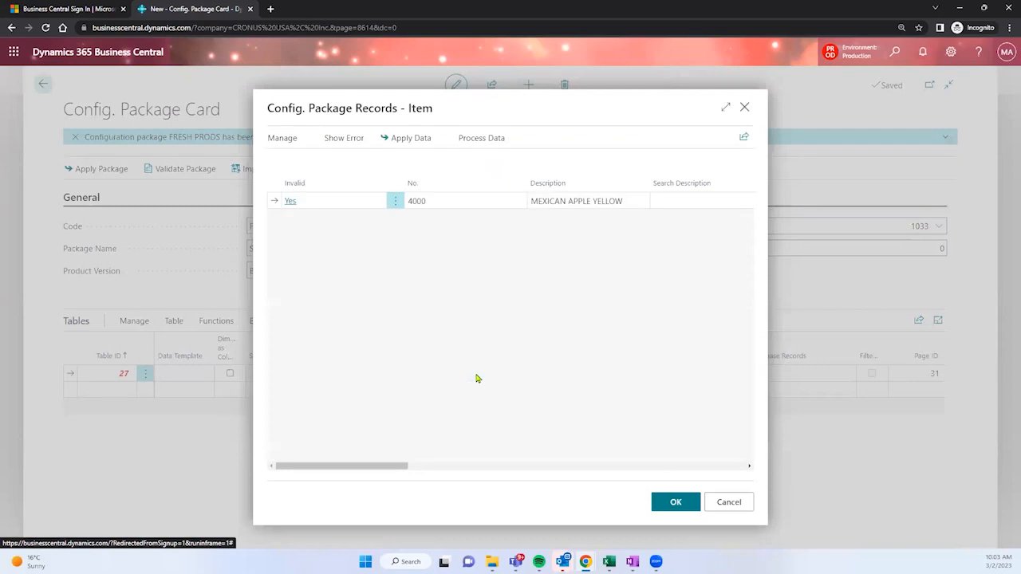
pyautogui.click(725, 107)
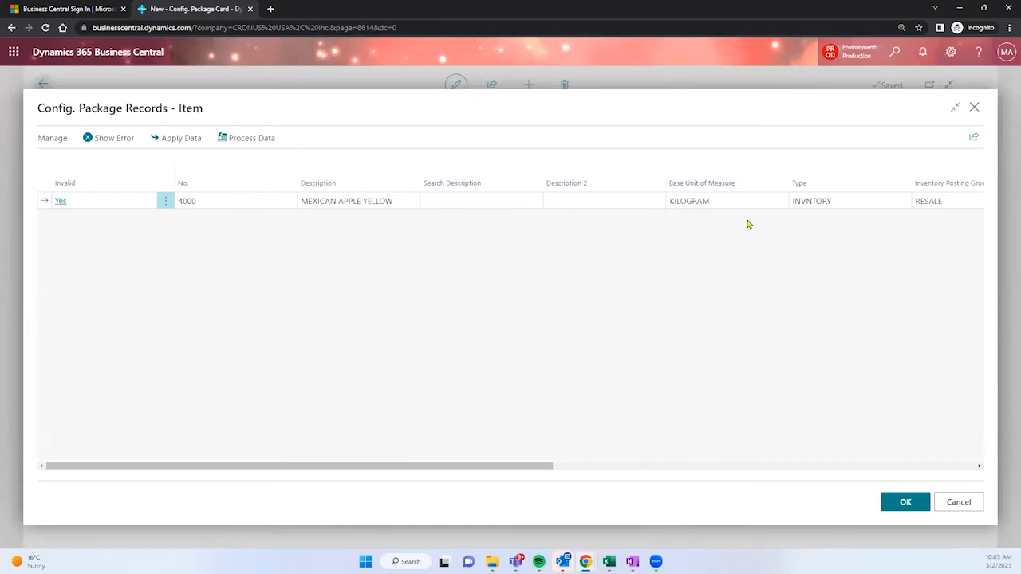
pyautogui.click(717, 204)
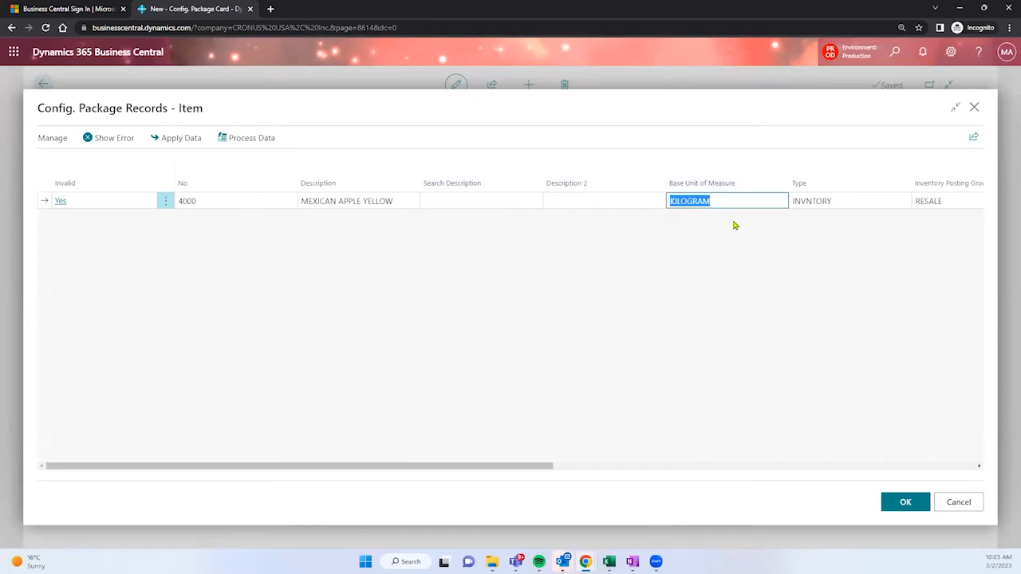
pyautogui.click(827, 198)
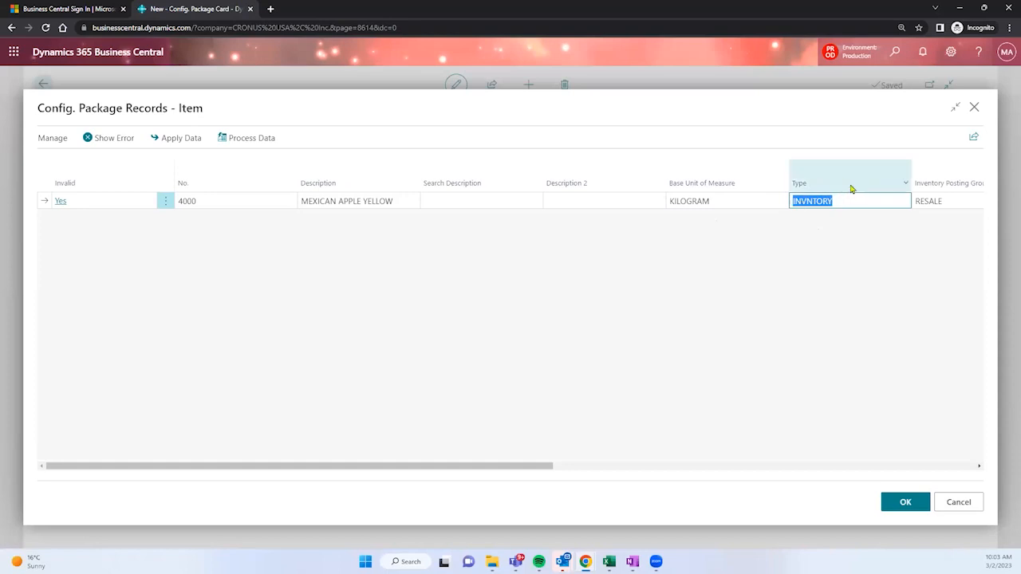
# Show the package errors for item 4000's record and examine the error text and field caption
pyautogui.click(104, 144)
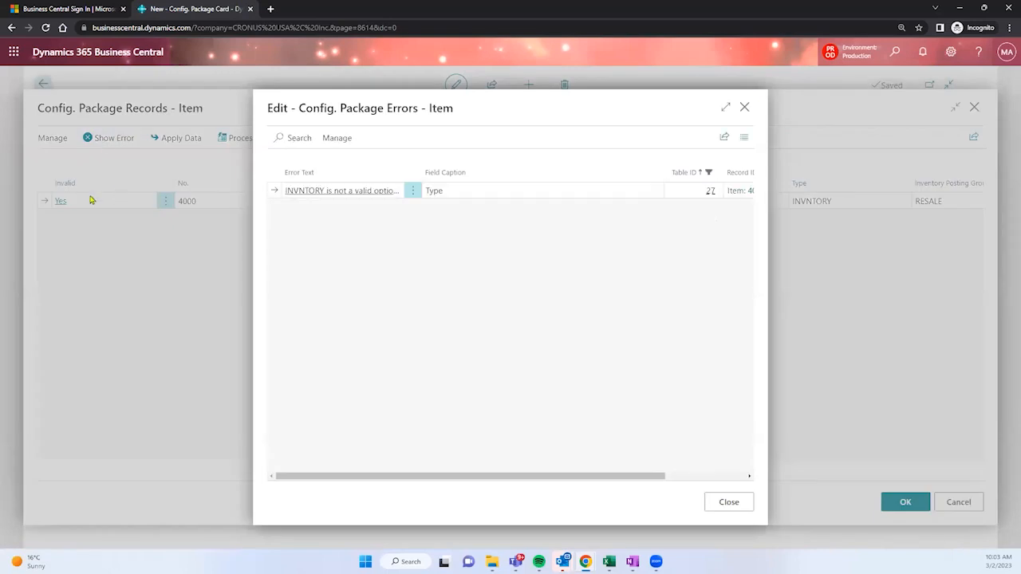
pyautogui.click(745, 107)
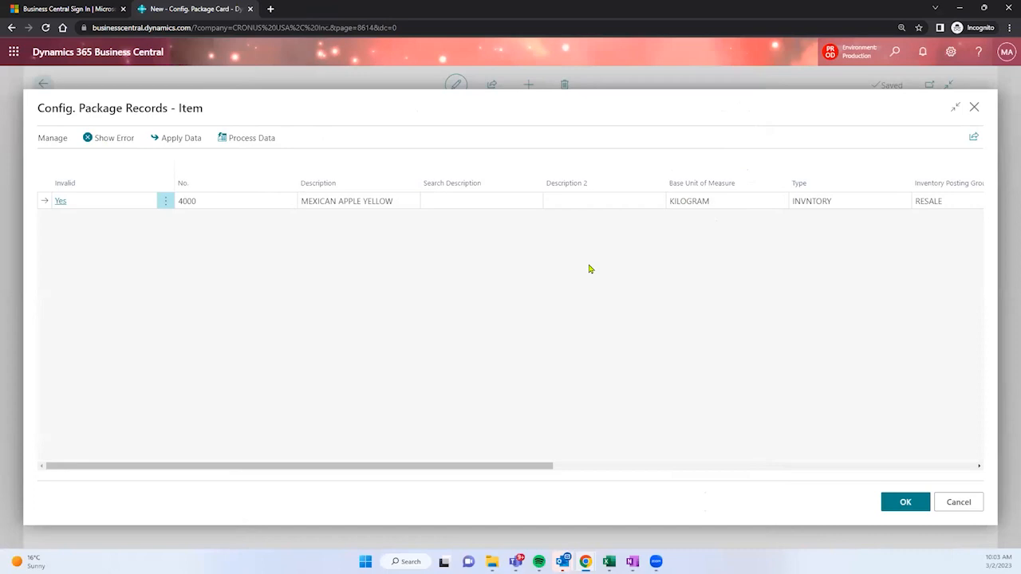
pyautogui.moveTo(71, 188)
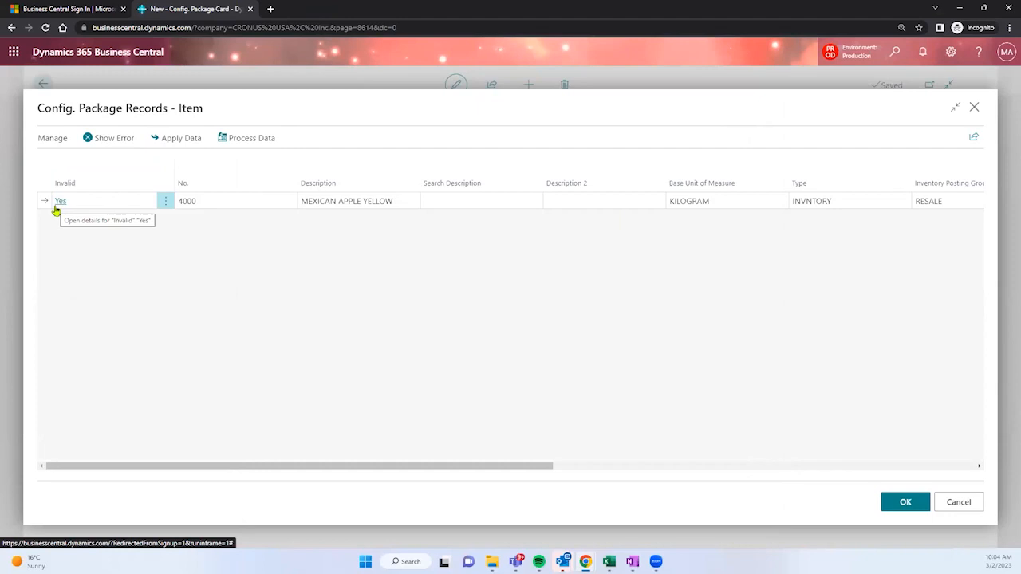
pyautogui.click(110, 143)
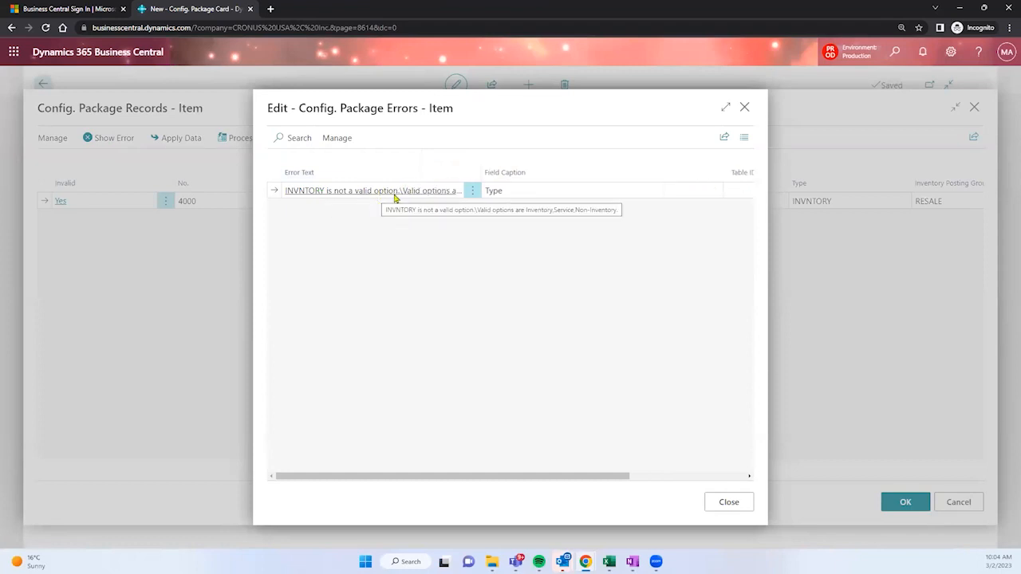
pyautogui.moveTo(506, 199); pyautogui.dragTo(488, 193)
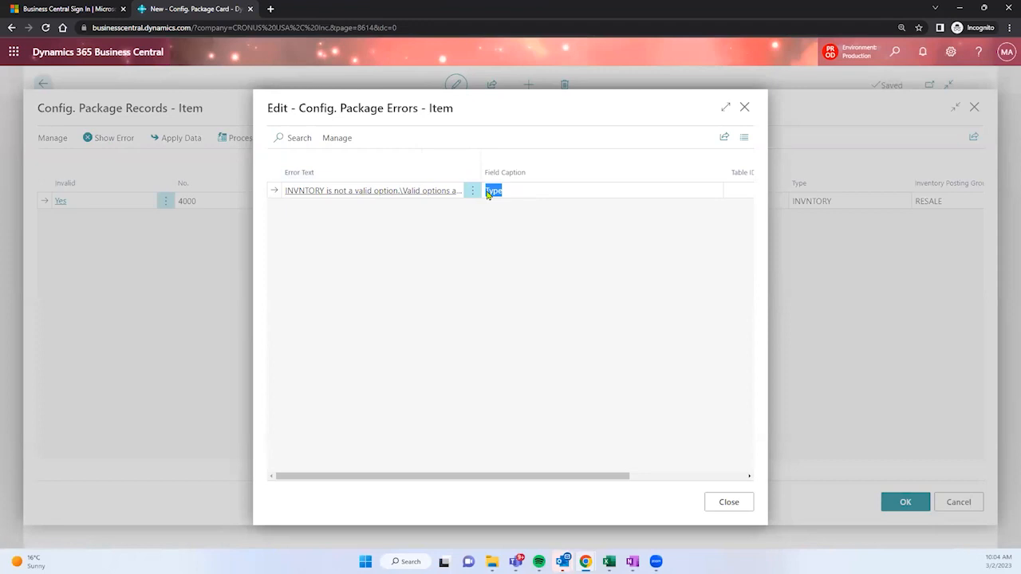
pyautogui.click(603, 213)
pyautogui.moveTo(499, 196); pyautogui.dragTo(488, 194)
pyautogui.click(495, 195)
pyautogui.doubleClick(490, 194)
pyautogui.click(745, 109)
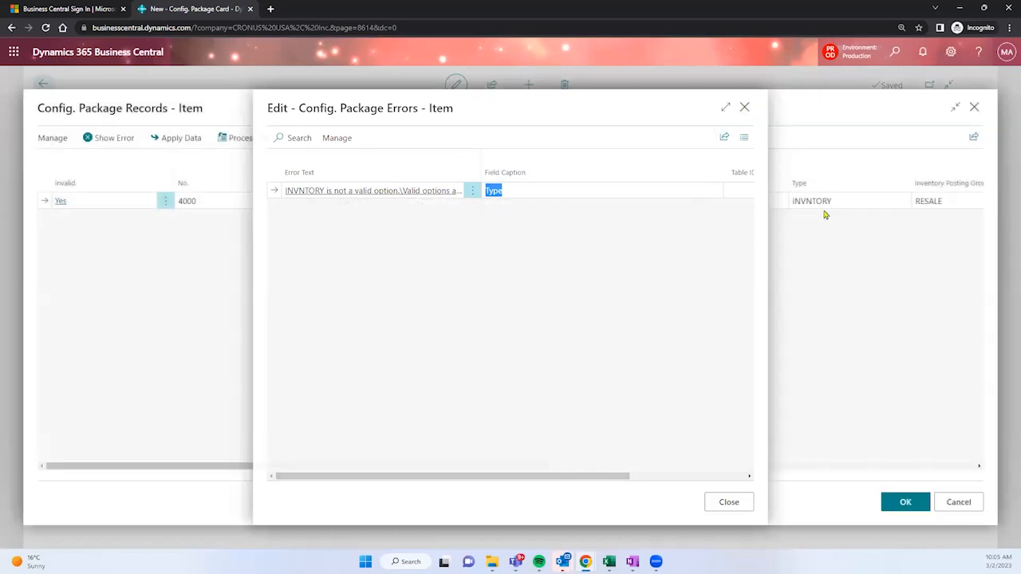
# Set the Type of item 4000's package record to Inventory and check the record for remaining errors
pyautogui.click(828, 201)
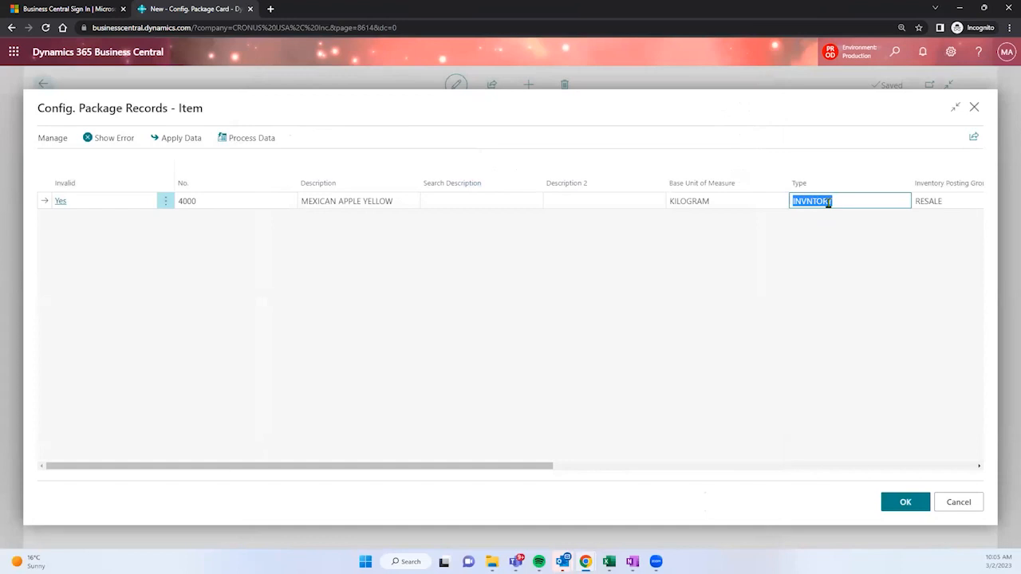
pyautogui.write('iinventor')
pyautogui.press('Left')
pyautogui.press('Left')
pyautogui.press('Left')
pyautogui.press('Left')
pyautogui.press('BackSpace')
pyautogui.click(877, 248)
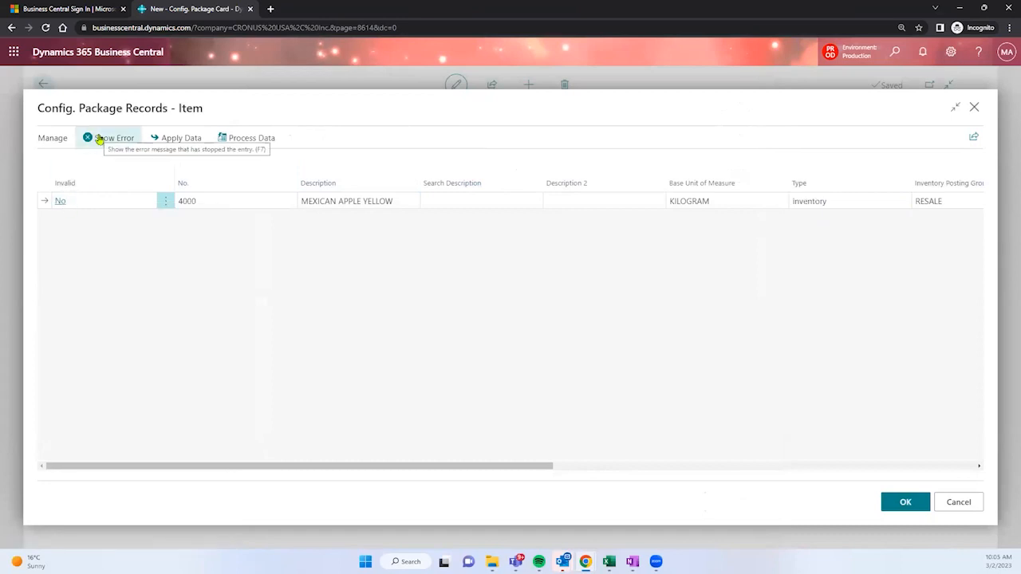
pyautogui.click(99, 139)
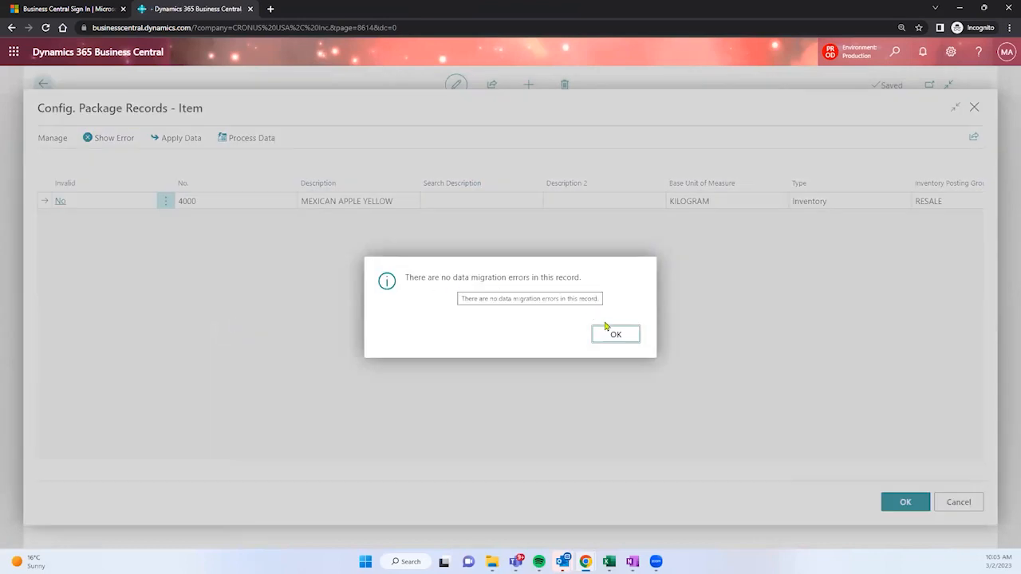
pyautogui.click(628, 335)
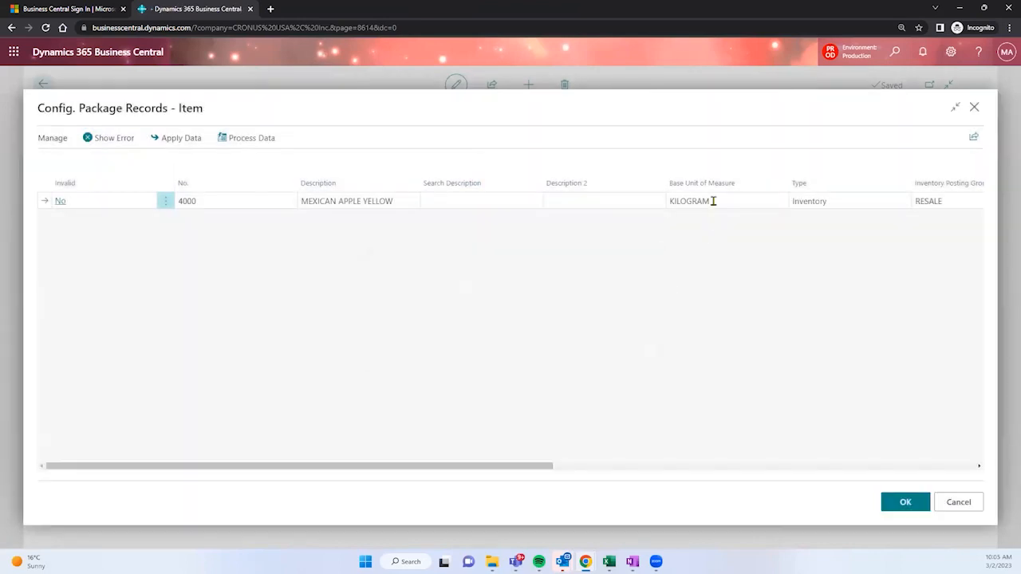
# Try to enter xxxxxx as the Base Unit of Measure of item 4000's package record
pyautogui.click(713, 201)
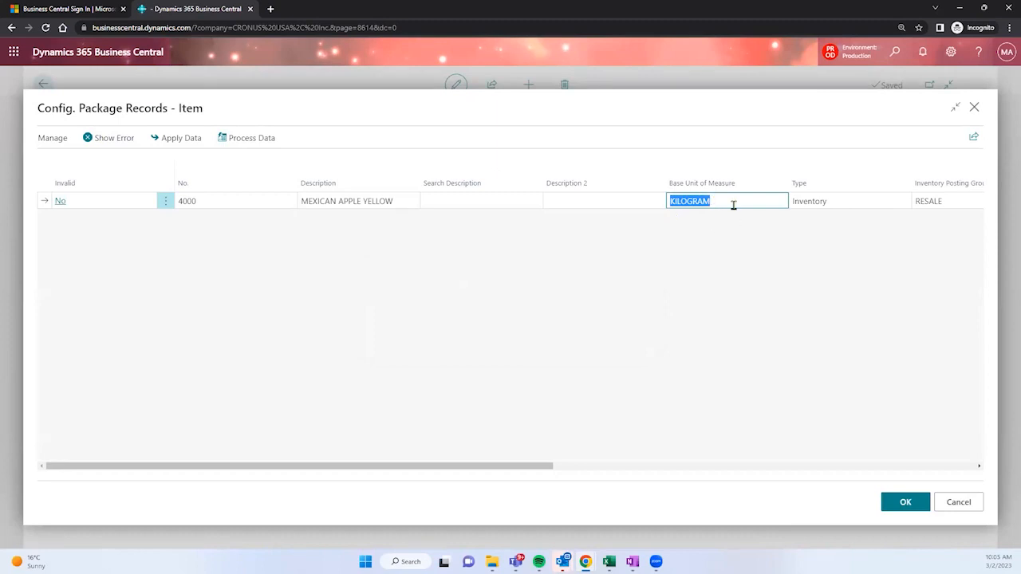
pyautogui.write('xxxxxx')
pyautogui.click(747, 253)
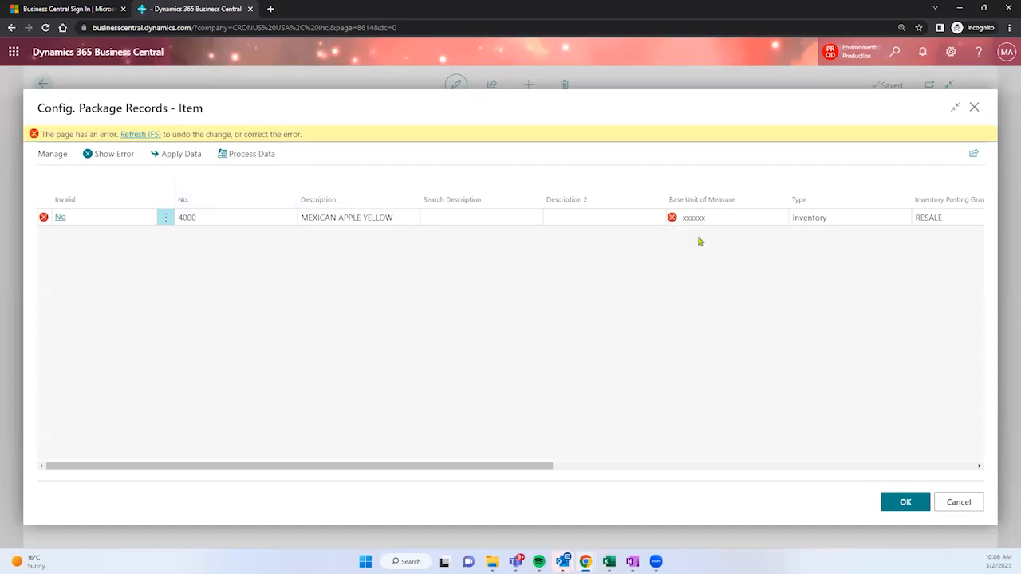
# Set the Base Unit of Measure of item 4000's package record to KG and apply the data to the database
pyautogui.click(712, 221)
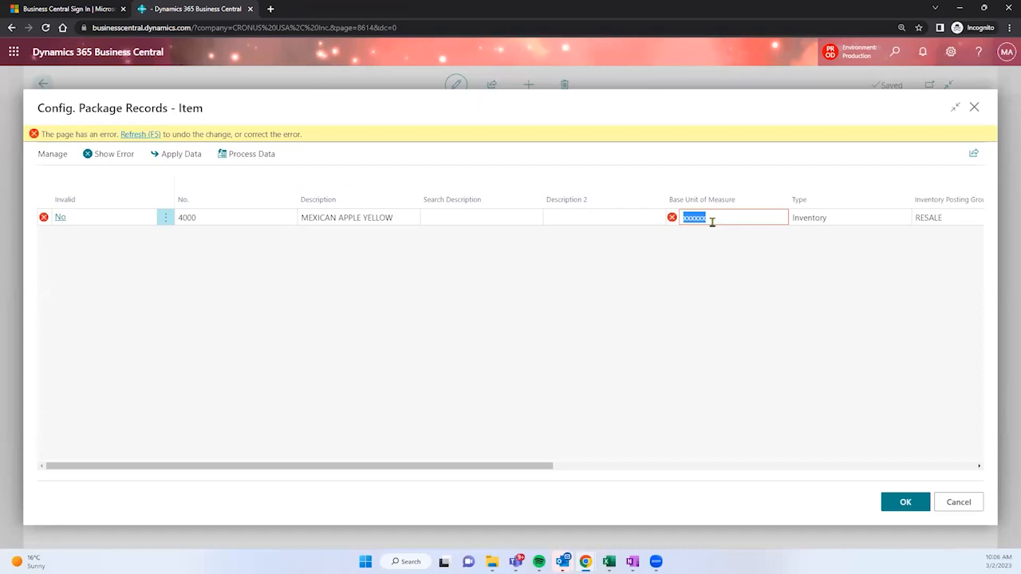
pyautogui.write('KG')
pyautogui.press('Tab')
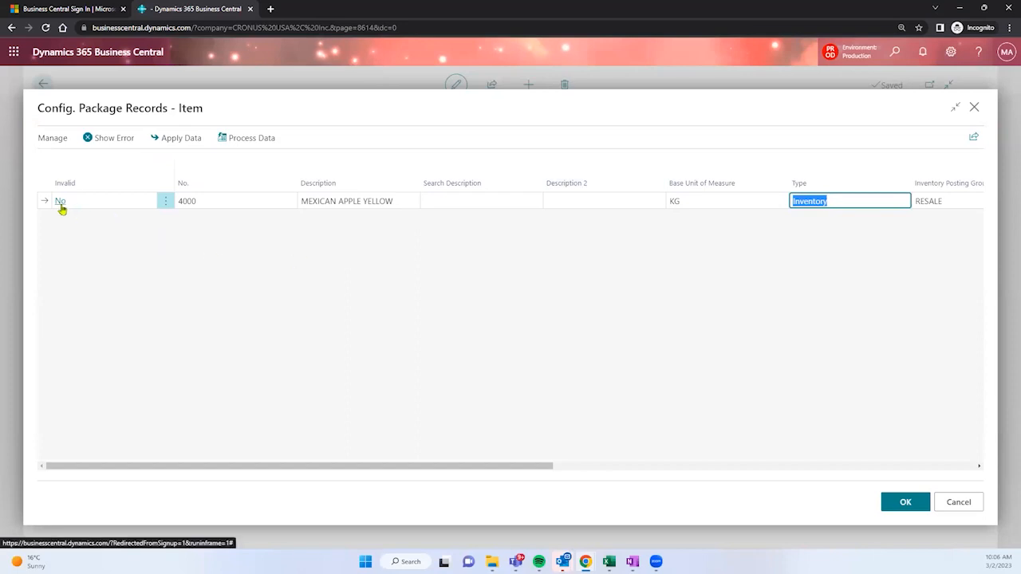
pyautogui.click(180, 141)
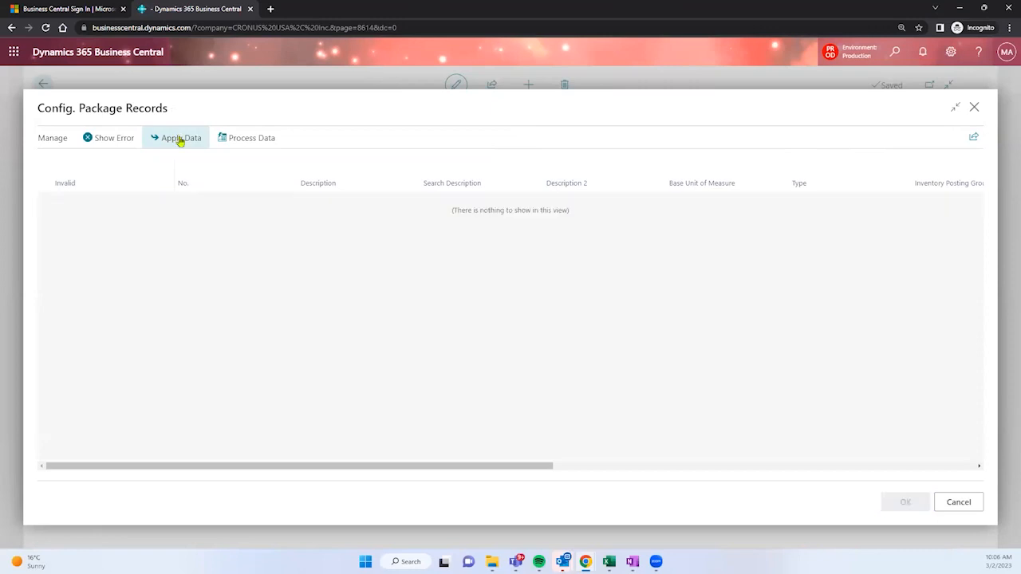
pyautogui.click(974, 108)
# Open the Items list and search it for "app"
pyautogui.click(895, 52)
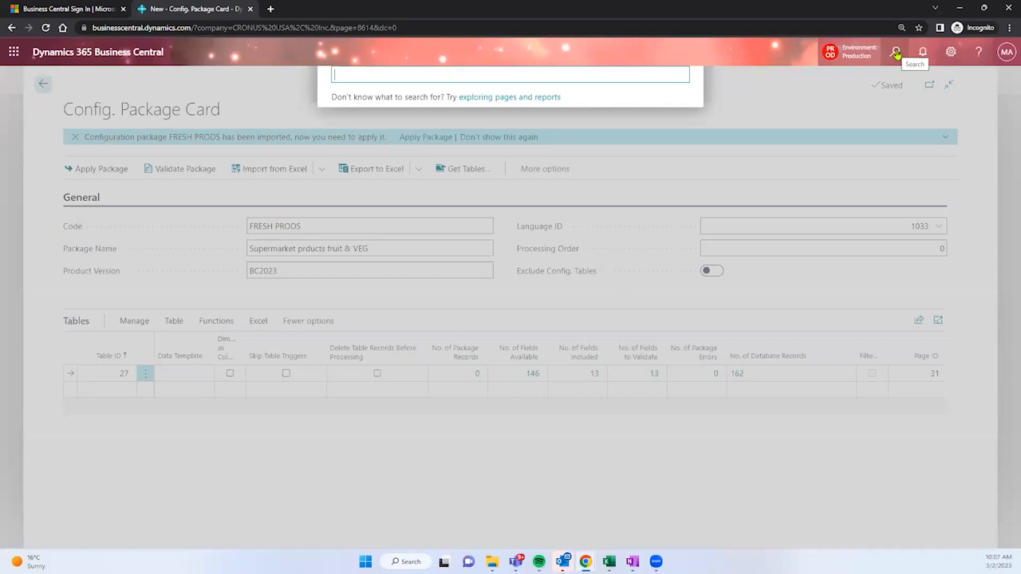
pyautogui.write('items')
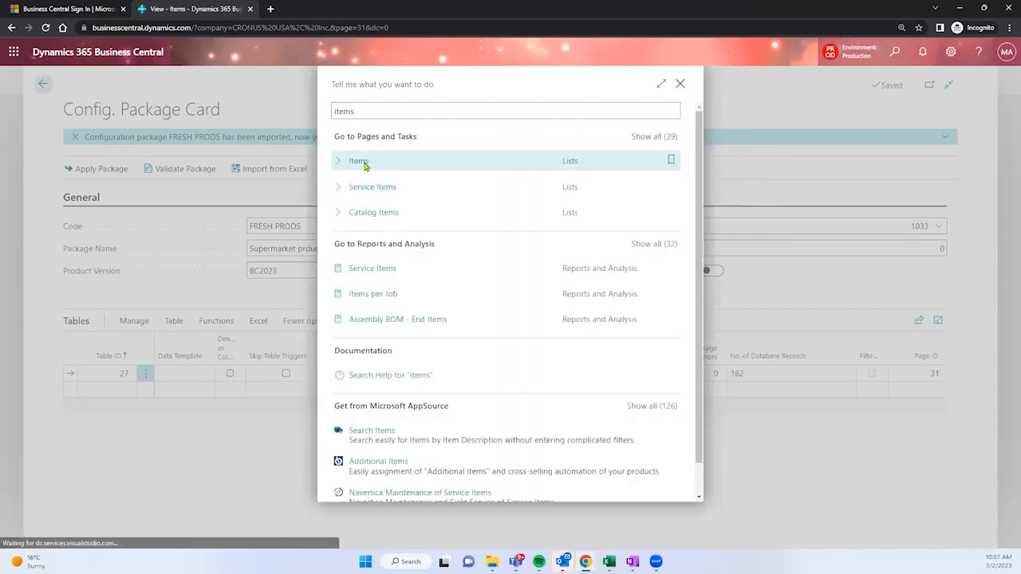
pyautogui.click(363, 164)
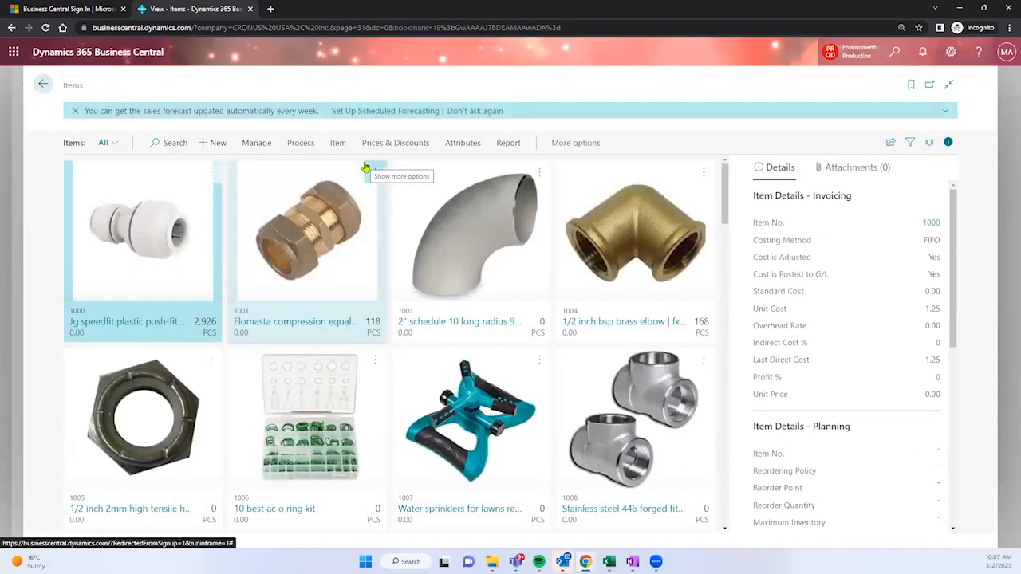
pyautogui.click(154, 142)
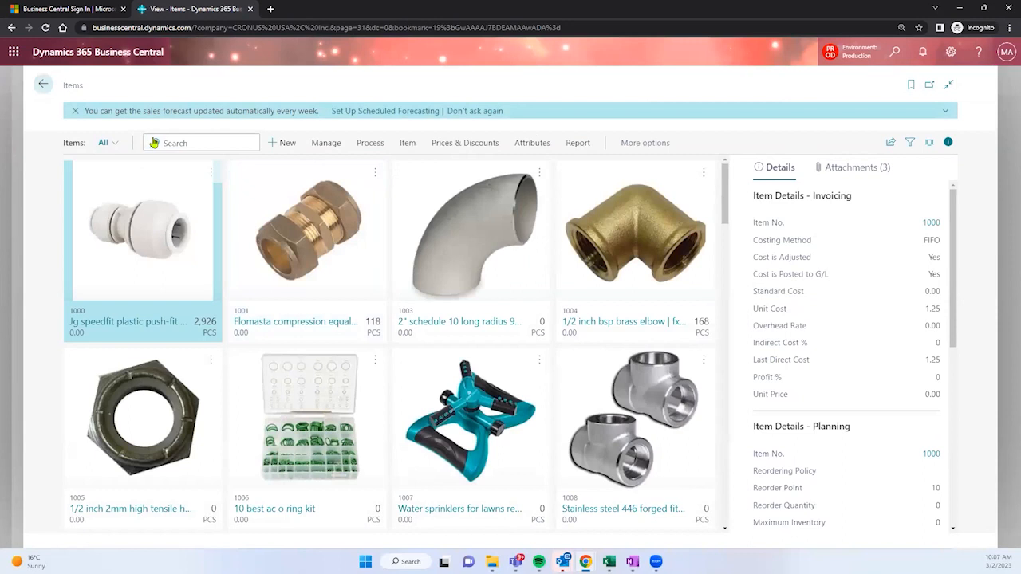
pyautogui.write('app')
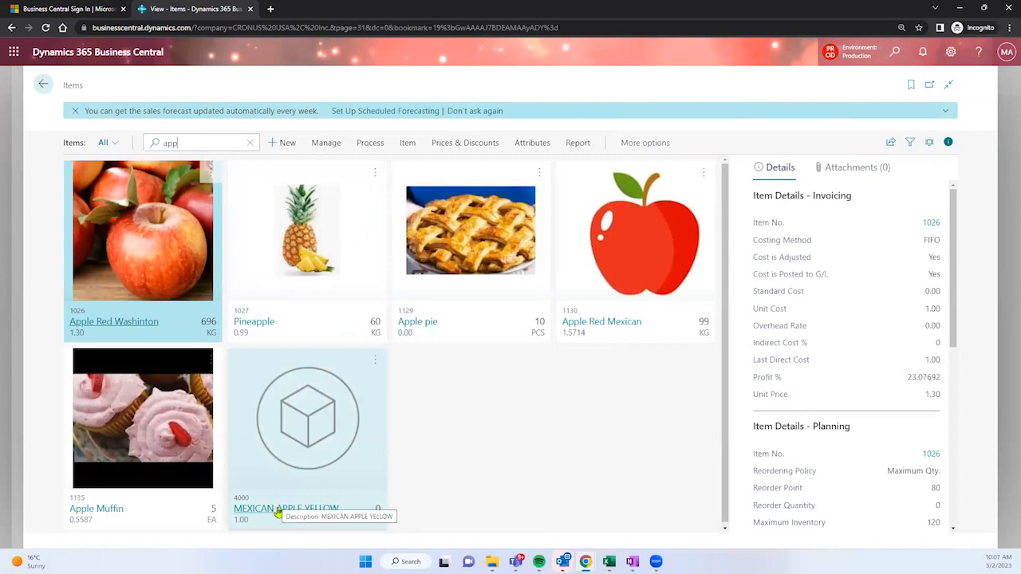
# Open the item card of 4000 MEXICAN APPLE YELLOW and check its Type and Base Unit of Measure
pyautogui.click(278, 511)
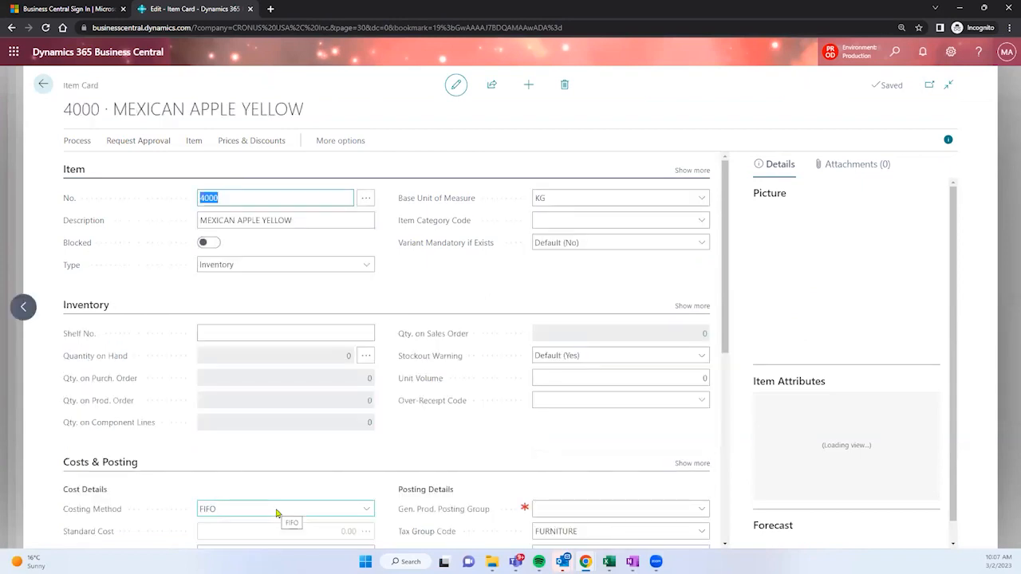
pyautogui.click(250, 265)
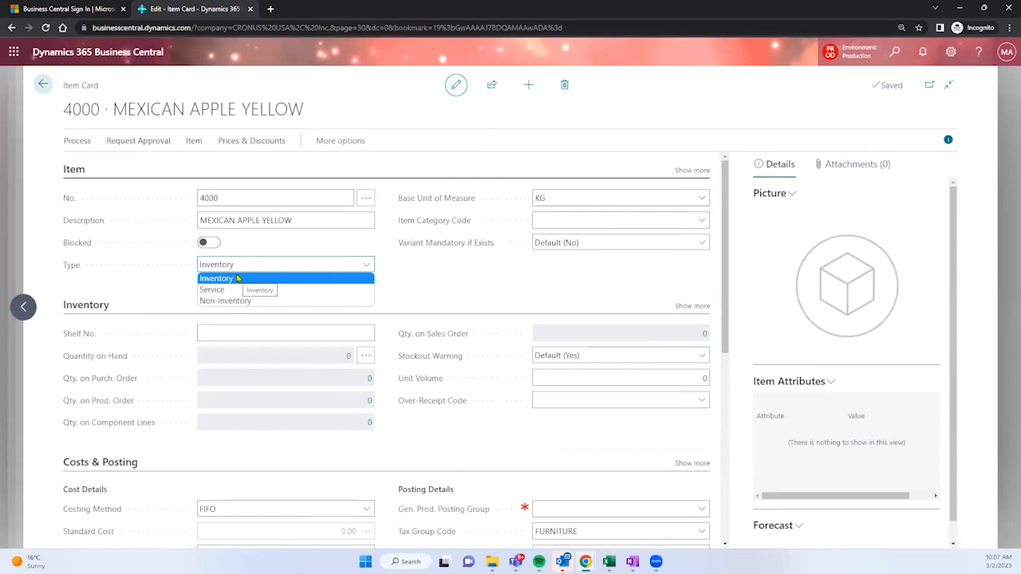
pyautogui.click(605, 200)
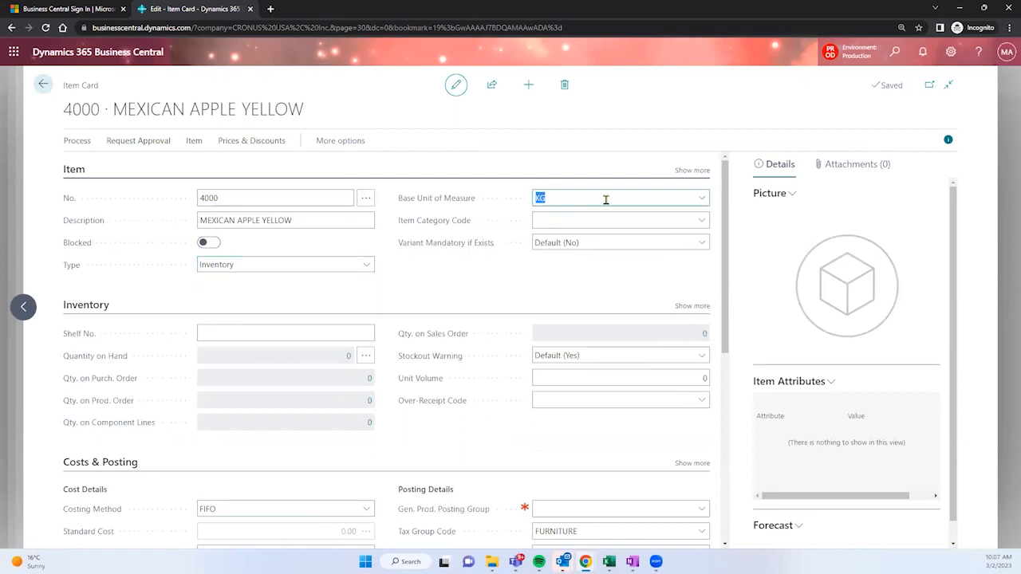
# Look up the base unit of measure choices for item 4000, keep its unit, and return to the FRESH PRODS package card
pyautogui.click(702, 198)
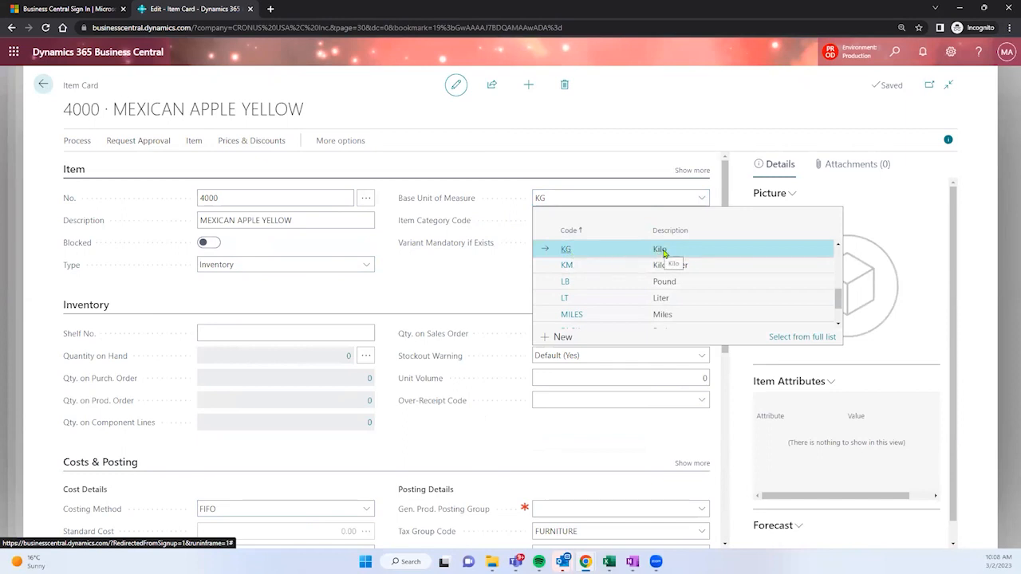
pyautogui.click(390, 125)
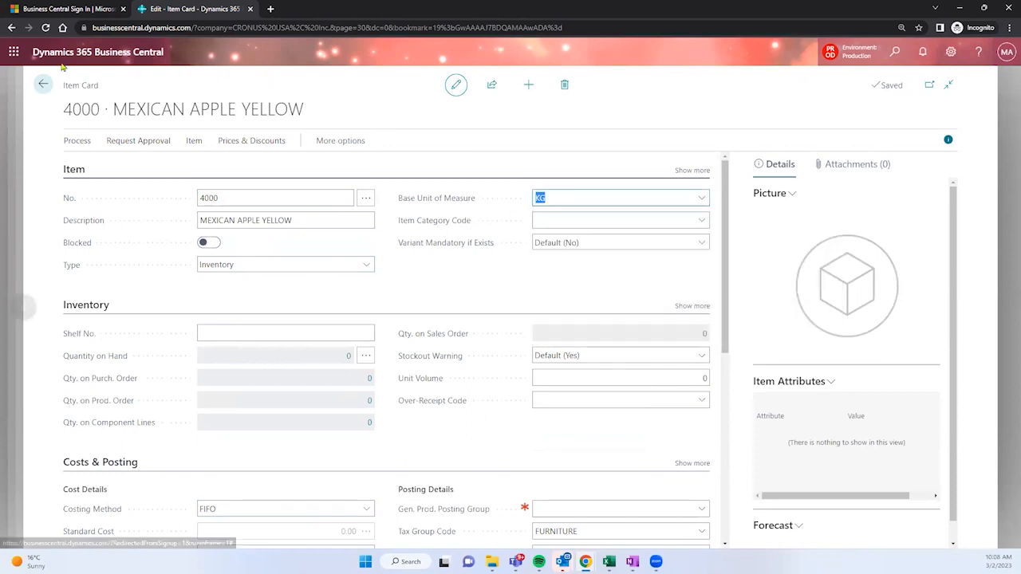
pyautogui.click(43, 82)
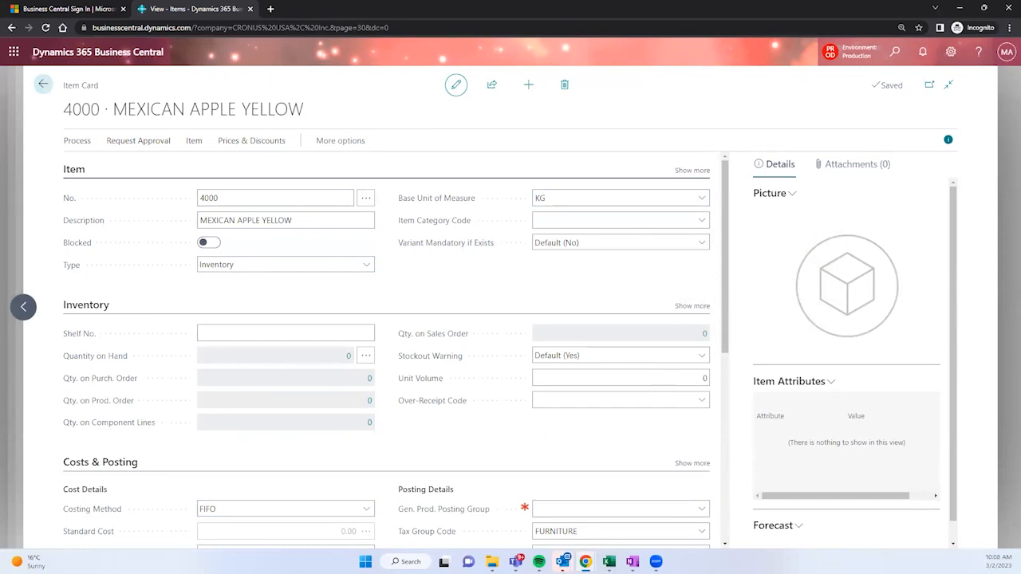
pyautogui.click(43, 84)
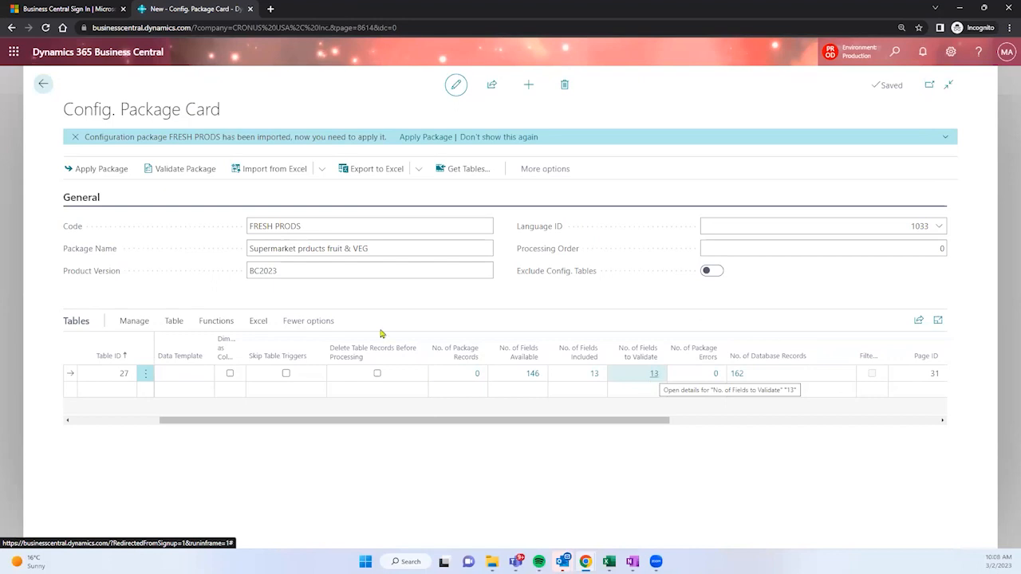
pyautogui.click(259, 323)
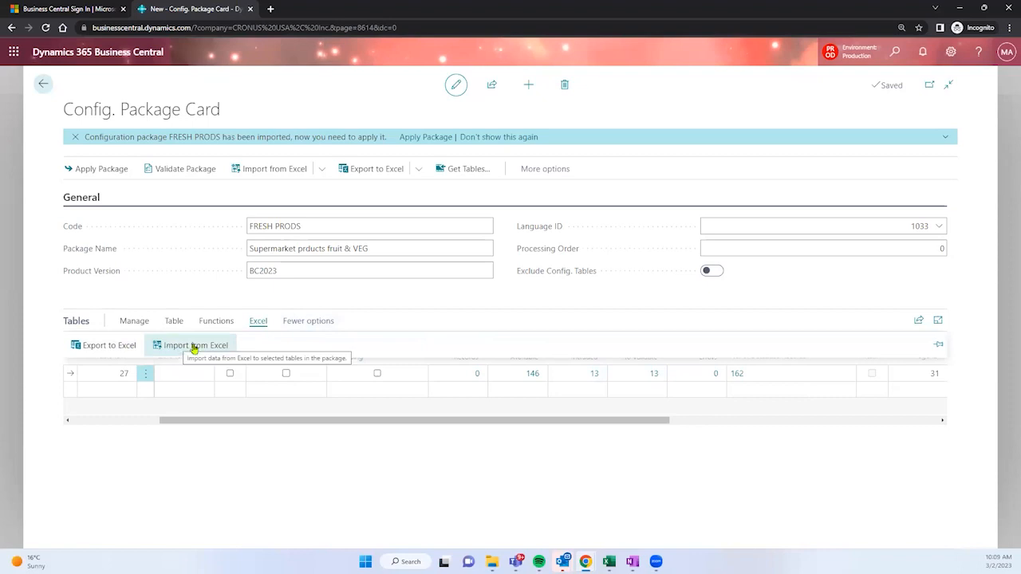
pyautogui.click(435, 307)
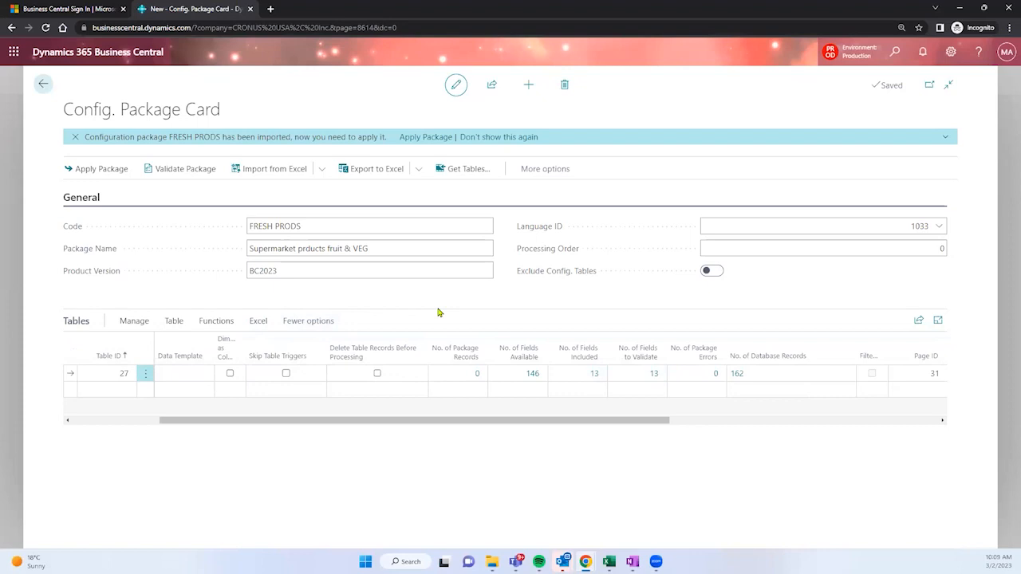
pyautogui.moveTo(211, 109); pyautogui.dragTo(45, 114)
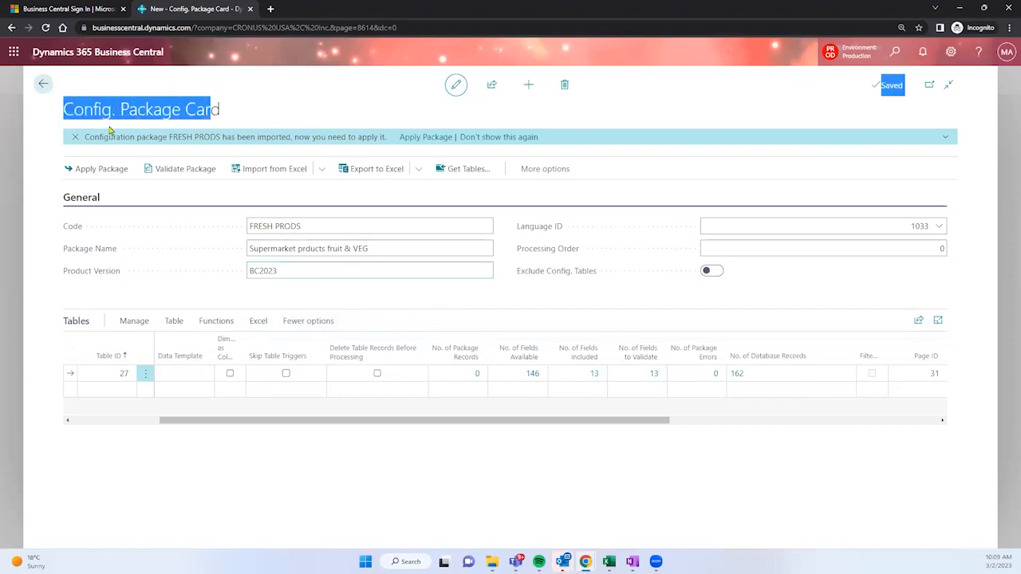
# Return to the Configuration Packages list and export package 100 (ITEMS) as a rapidstart file
pyautogui.click(44, 86)
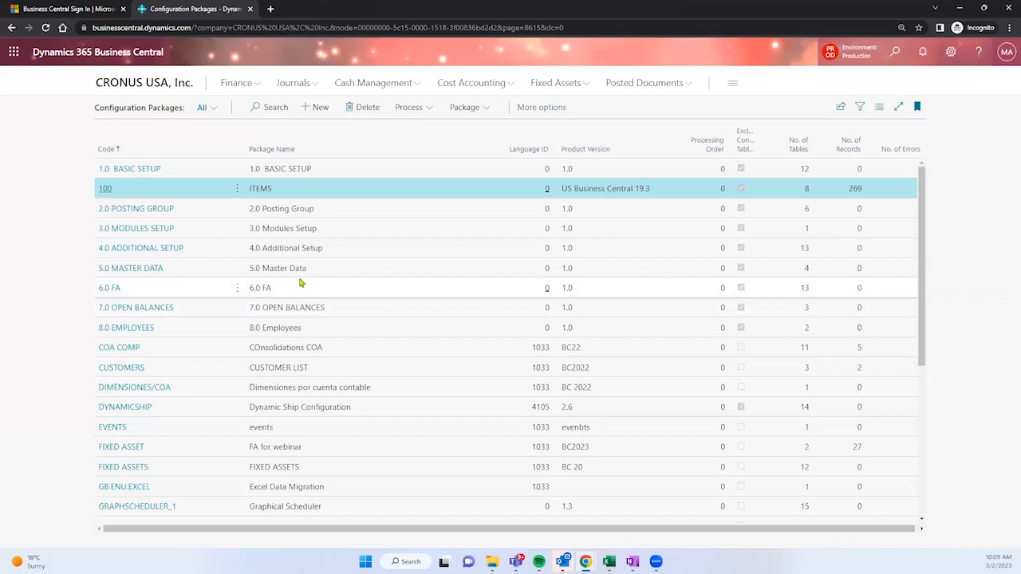
pyautogui.click(410, 107)
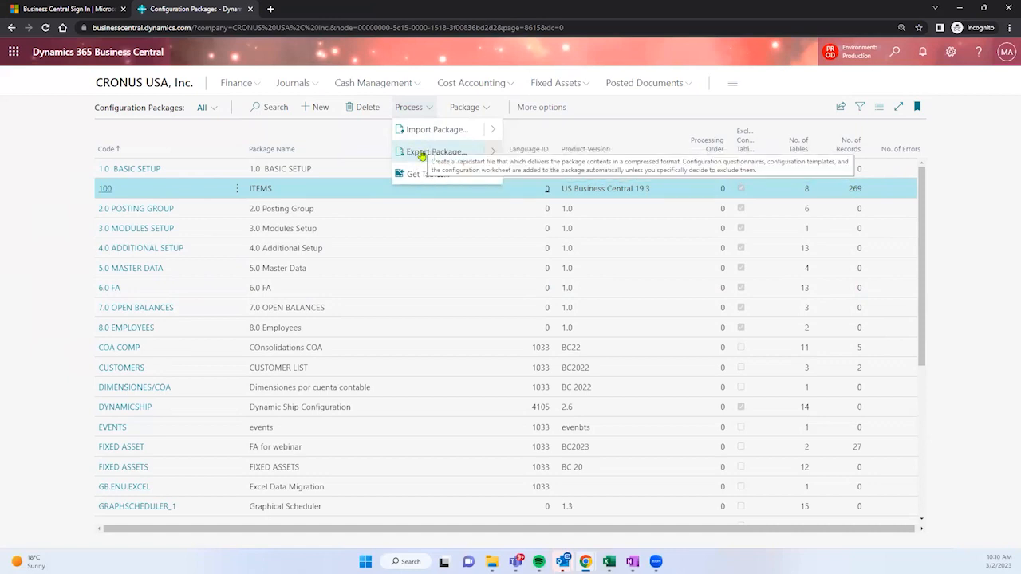
pyautogui.click(422, 155)
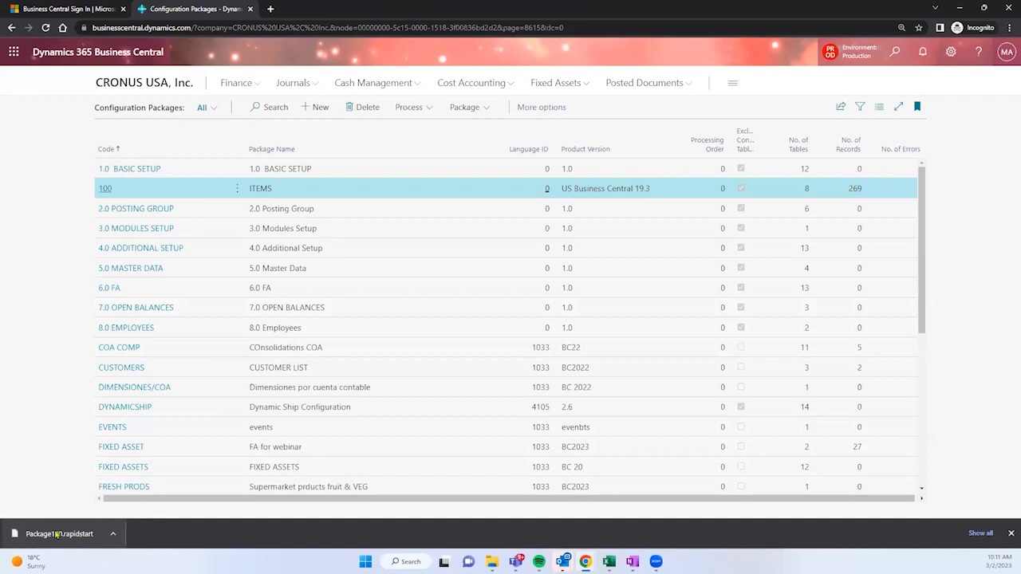
# Open the package card of US.ENU.EVALUATION from the Configuration Packages list
pyautogui.scroll(-3, 228, 365)
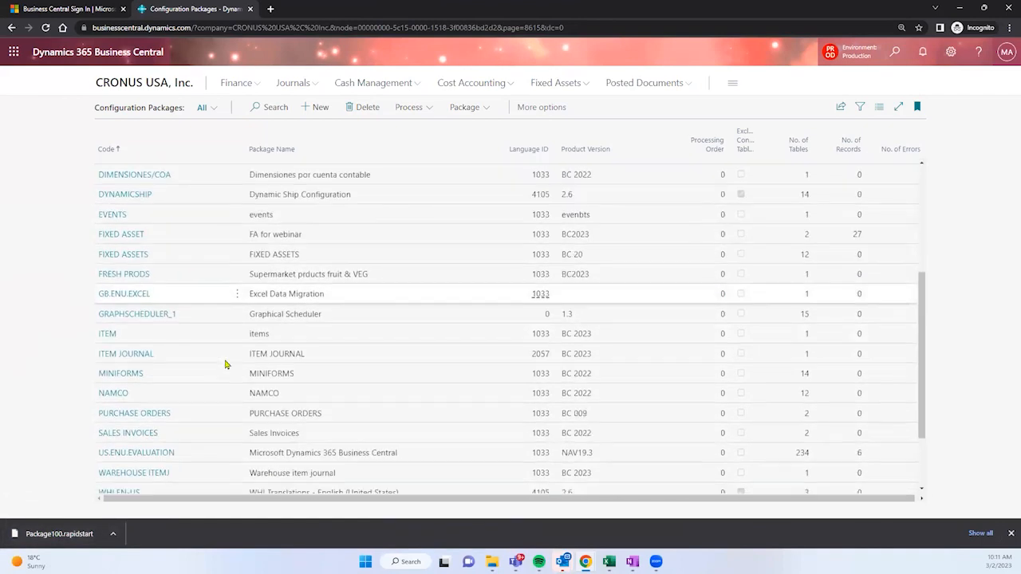
pyautogui.scroll(-1, 227, 363)
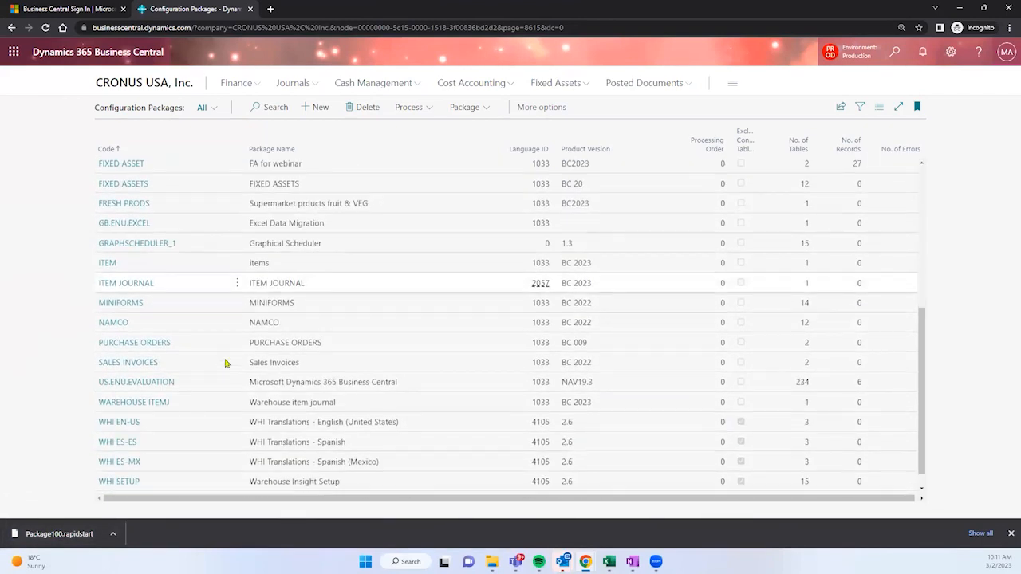
pyautogui.click(141, 384)
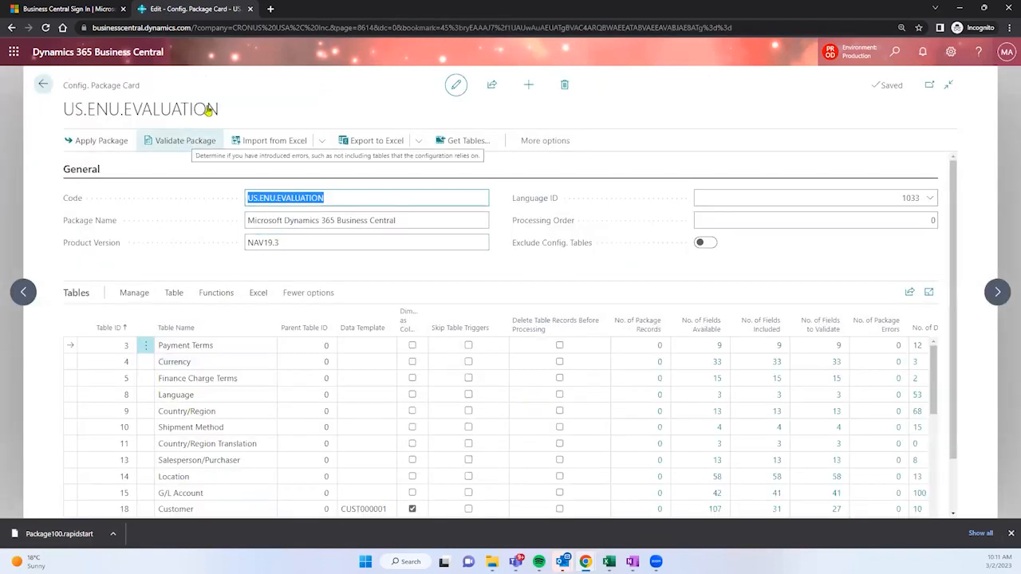
pyautogui.moveTo(93, 111); pyautogui.dragTo(223, 120)
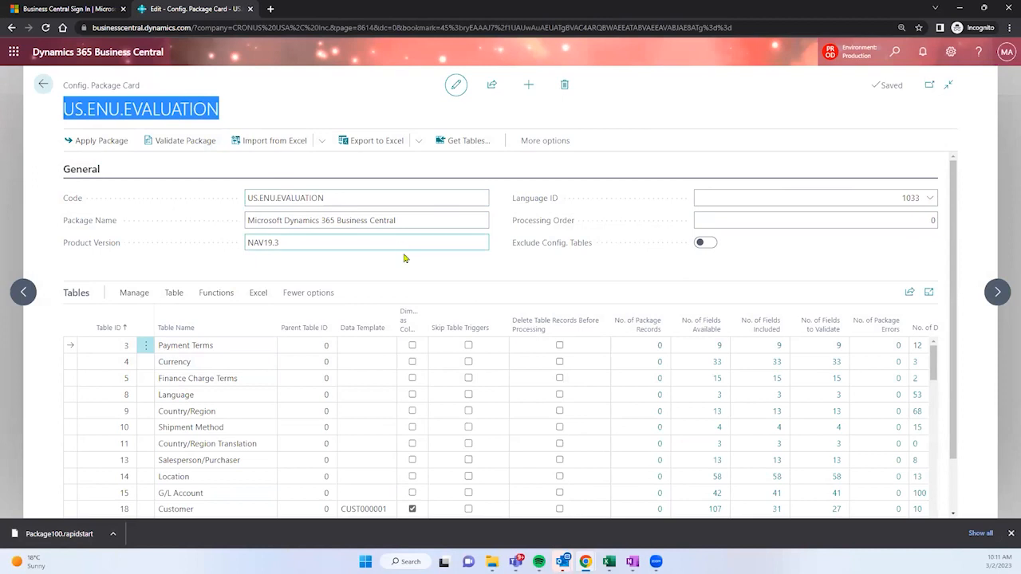
# Review which tables the US.ENU.EVALUATION package includes, from master data and sales documents to journals and posting setup
pyautogui.scroll(-1, 403, 251)
pyautogui.scroll(-1, 257, 303)
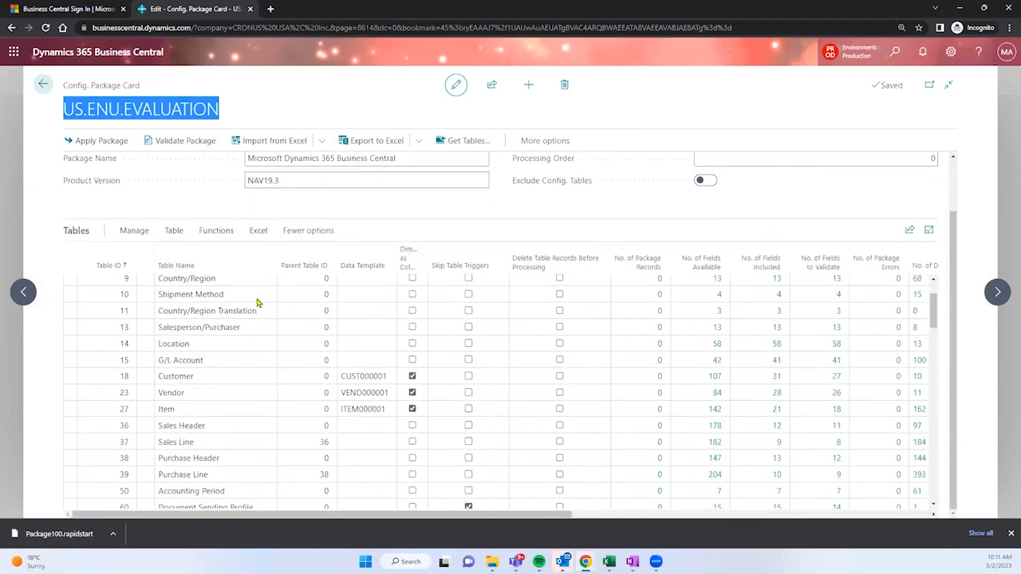
pyautogui.scroll(2, 239, 307)
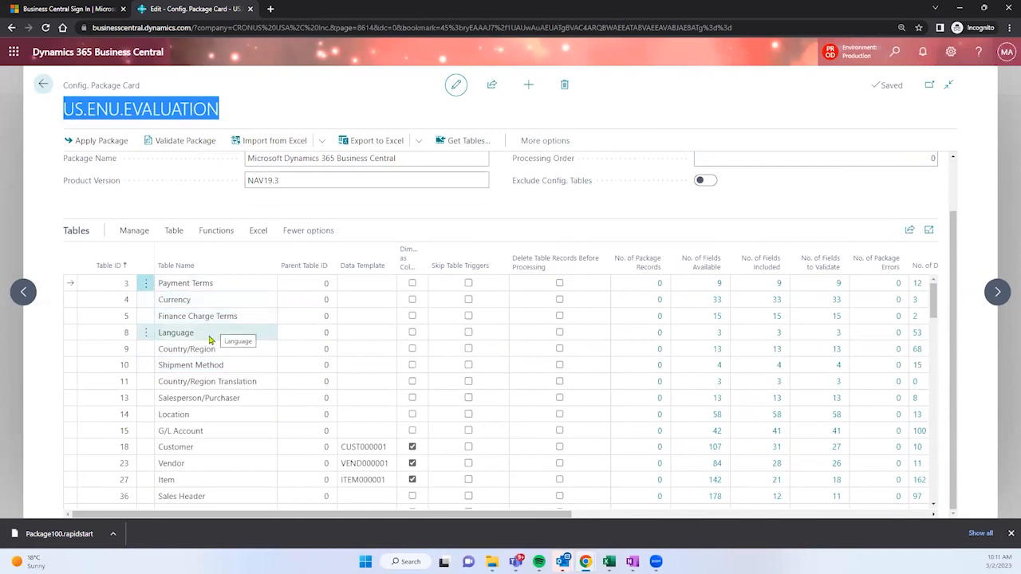
pyautogui.scroll(-3, 207, 339)
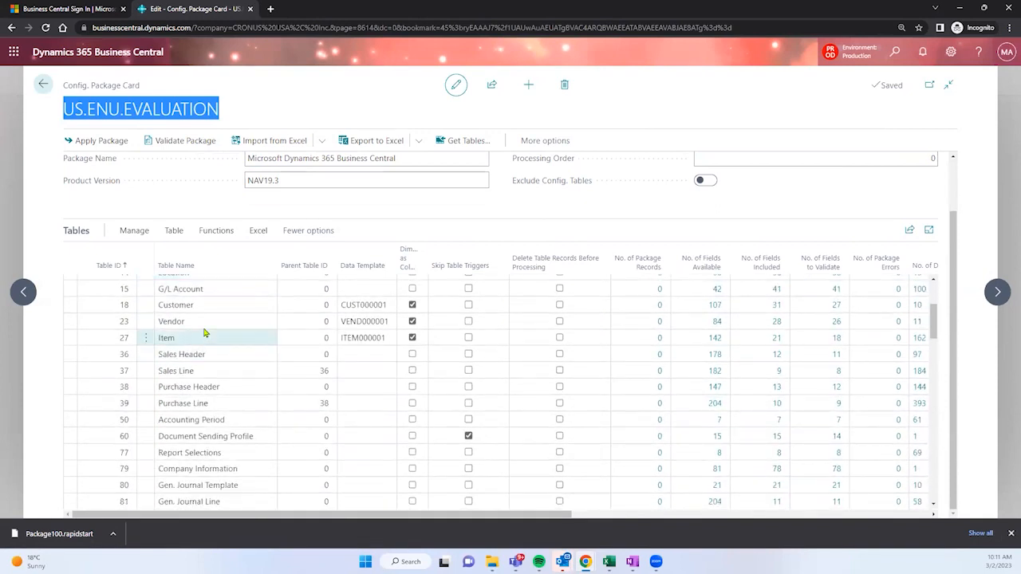
pyautogui.click(205, 339)
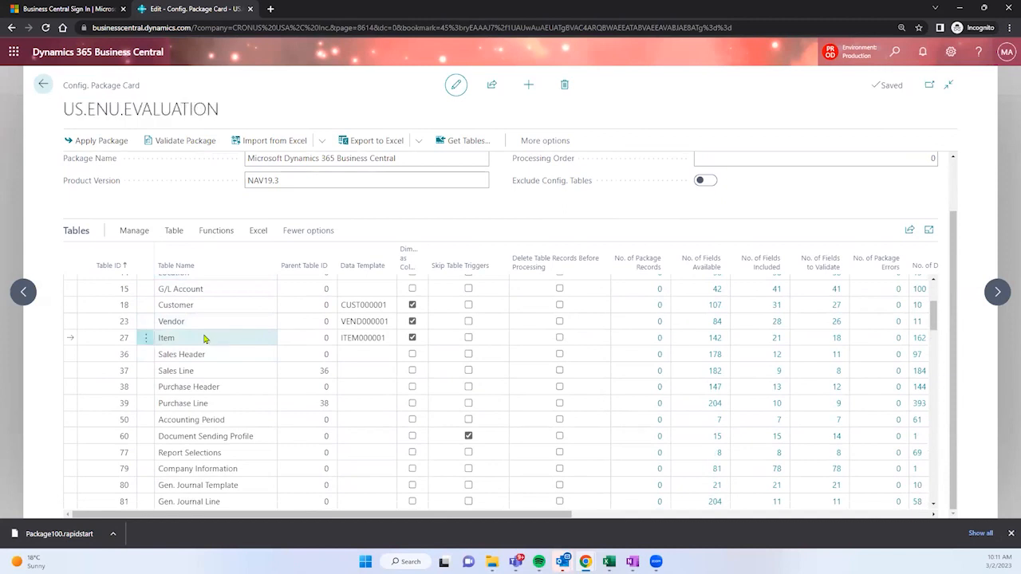
pyautogui.scroll(-5, 223, 351)
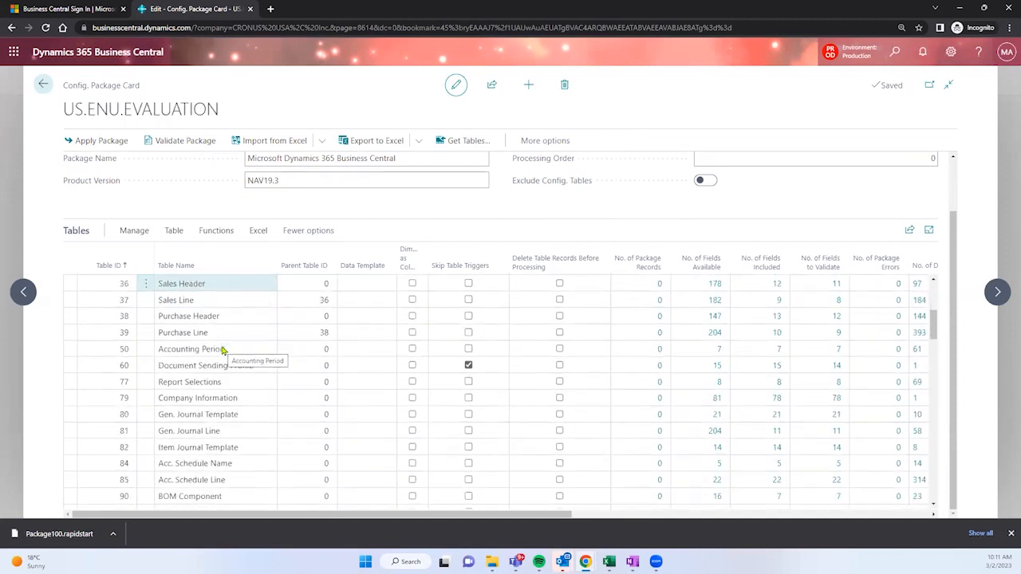
pyautogui.scroll(-3, 223, 351)
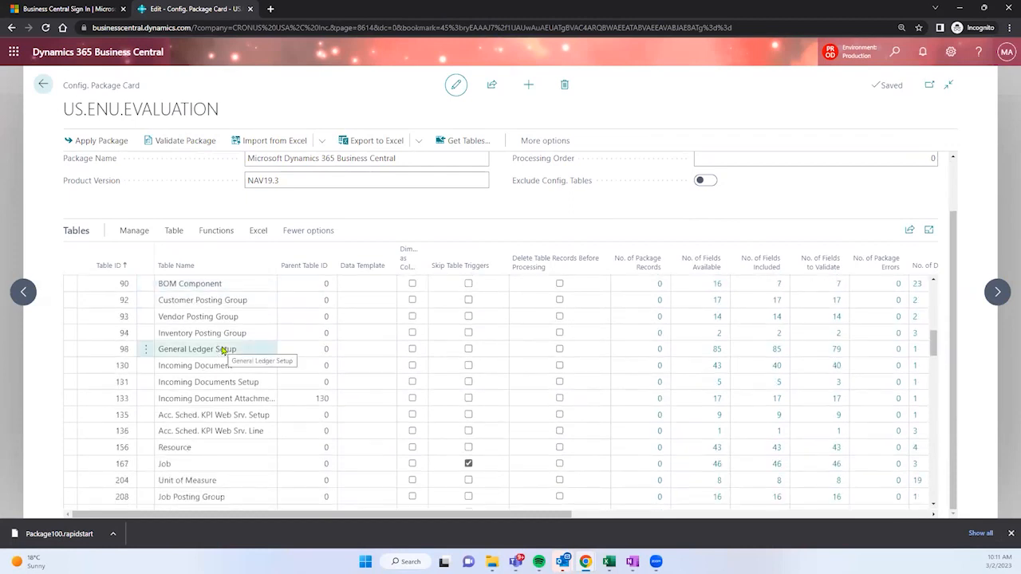
pyautogui.scroll(-3, 217, 354)
pyautogui.scroll(-3, 257, 373)
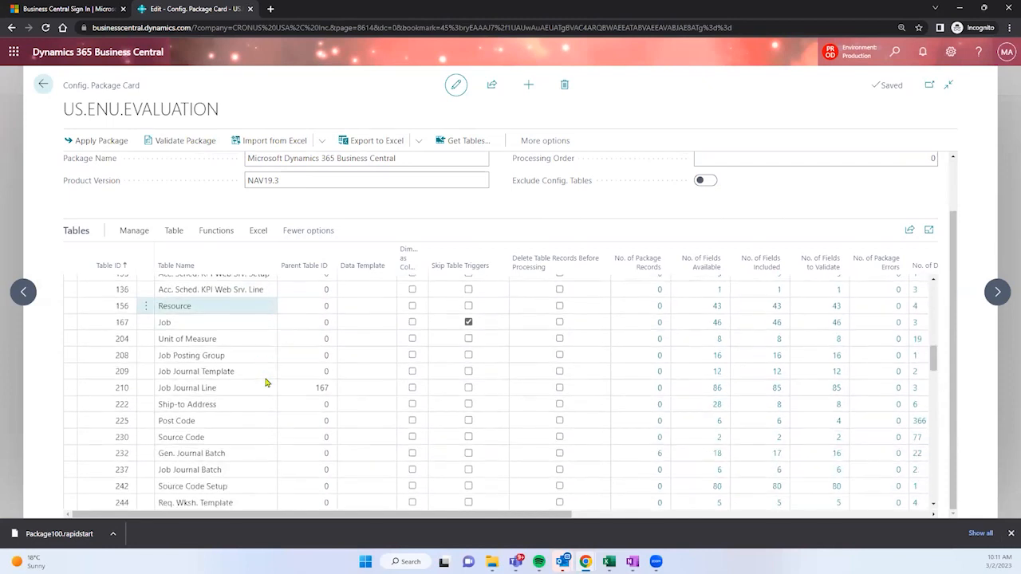
pyautogui.scroll(3, 207, 325)
pyautogui.scroll(2, 207, 326)
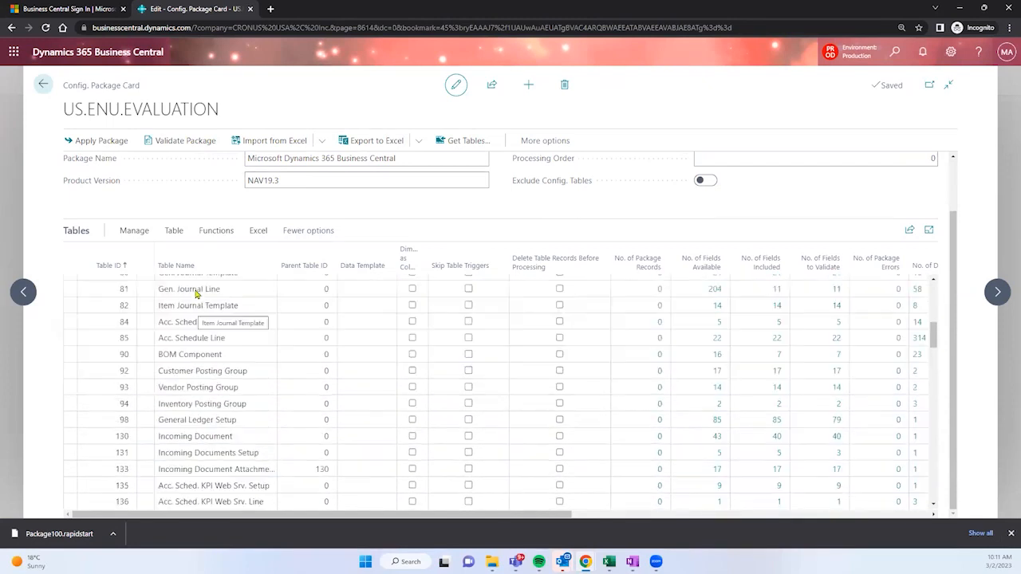
pyautogui.scroll(-1, 195, 365)
pyautogui.scroll(-10, 193, 364)
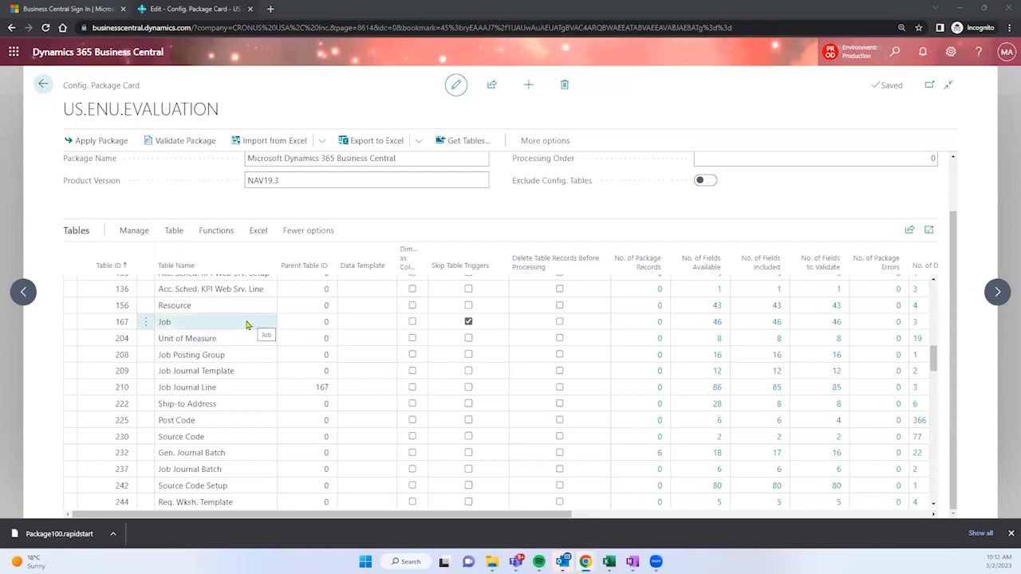
pyautogui.scroll(-1, 248, 325)
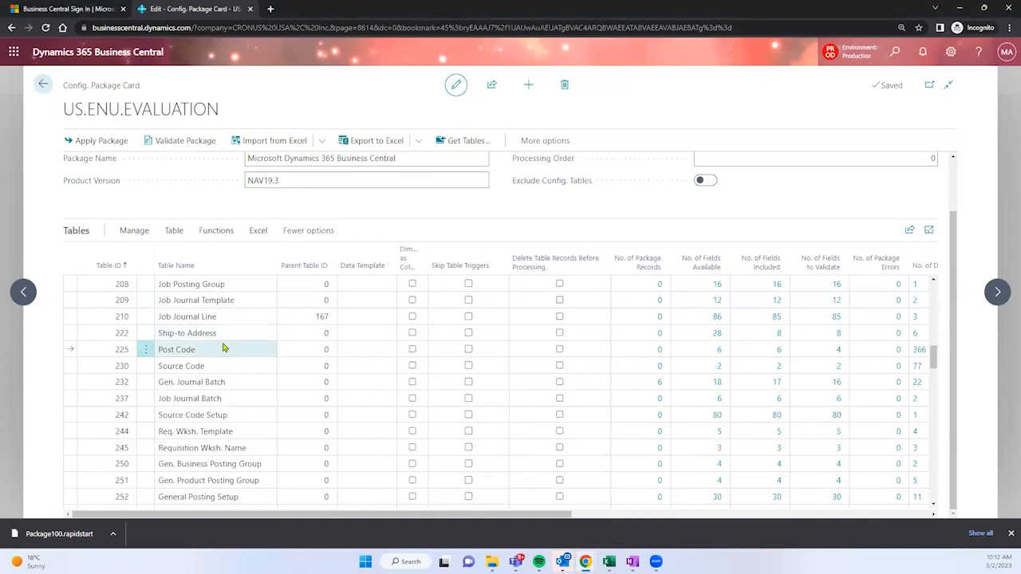
pyautogui.scroll(-1, 224, 347)
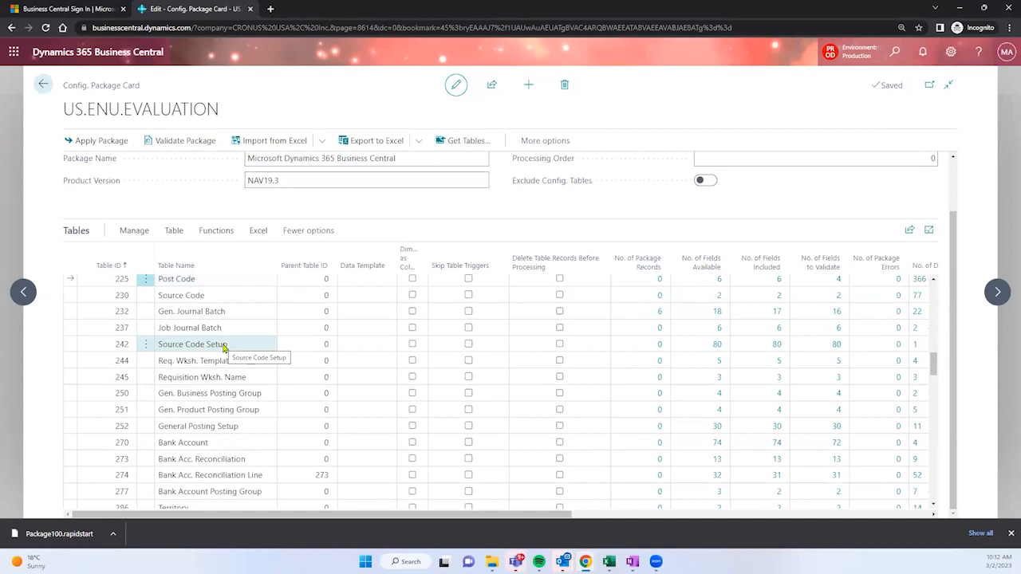
pyautogui.scroll(5, 255, 326)
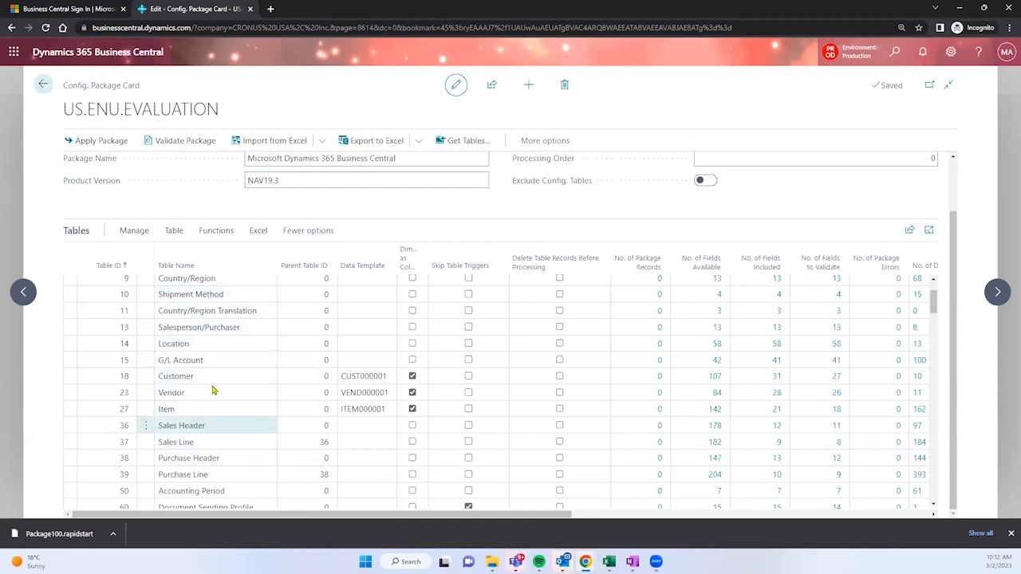
pyautogui.scroll(1, 299, 209)
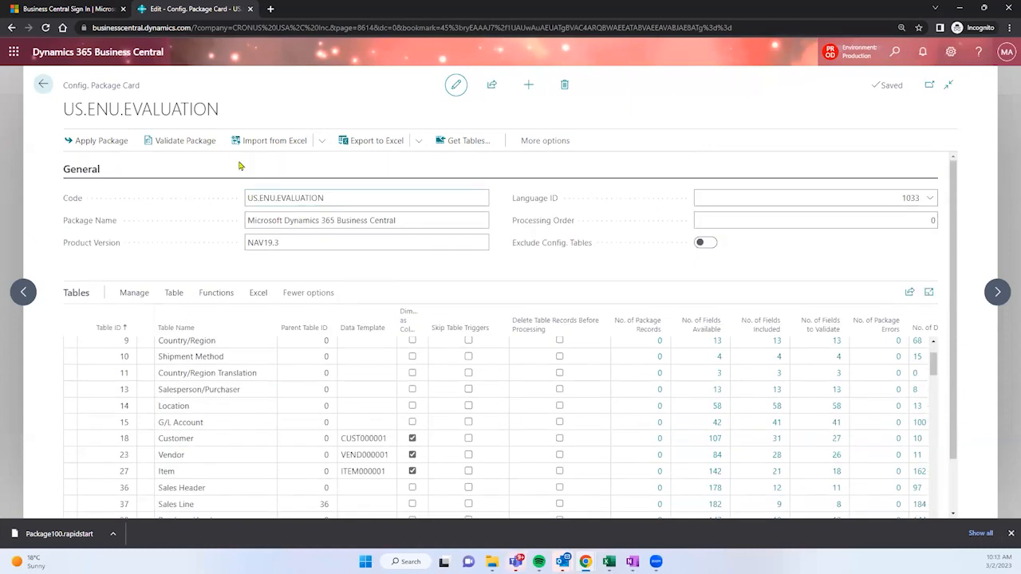
# Examine the additional functions offered for the US.ENU.EVALUATION package, especially the description of Process Data
pyautogui.click(528, 144)
pyautogui.click(527, 144)
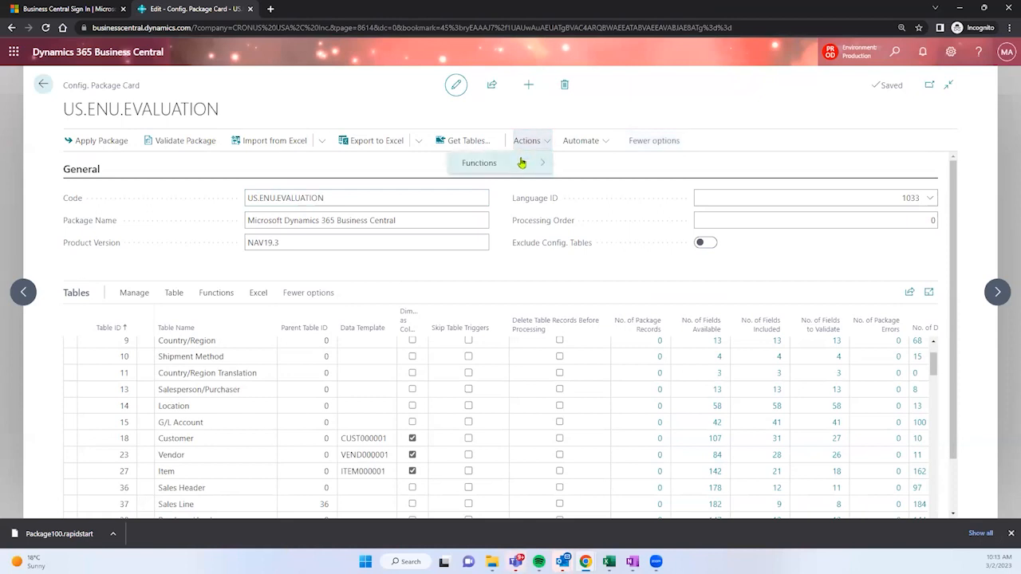
pyautogui.moveTo(518, 163)
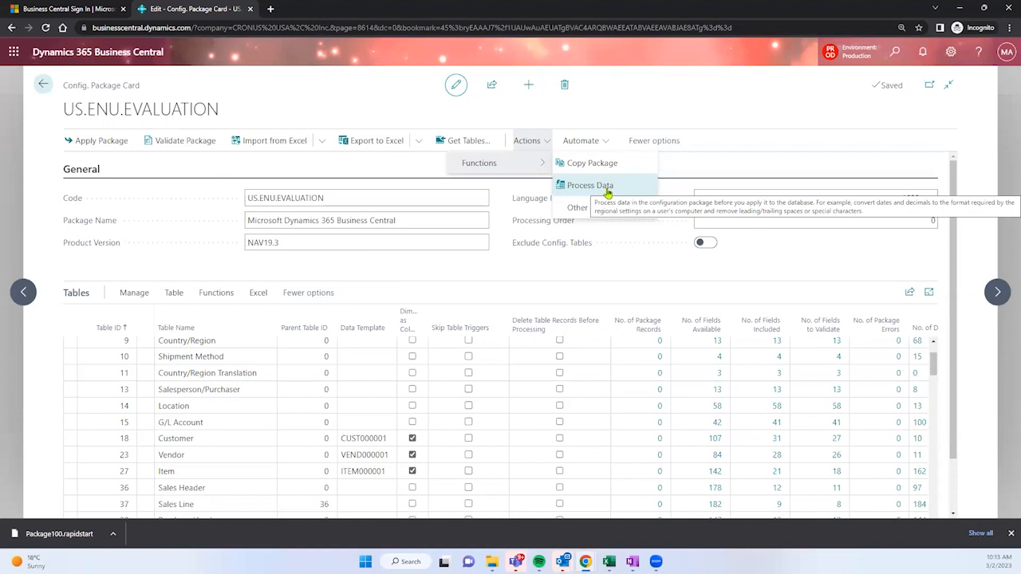
# Check the Work Date and its date format in My Settings, leaving the settings unchanged
pyautogui.click(952, 52)
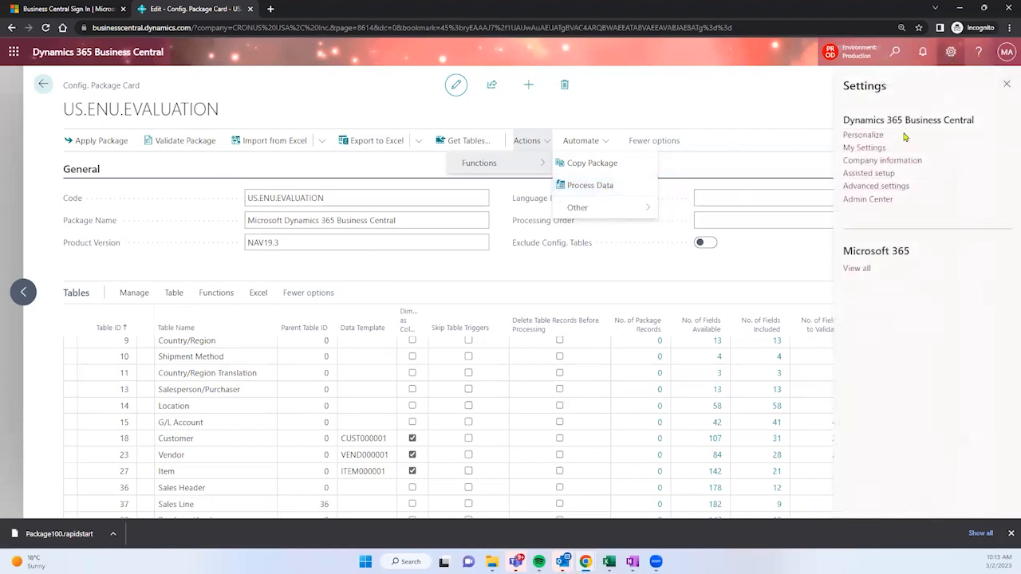
pyautogui.click(876, 150)
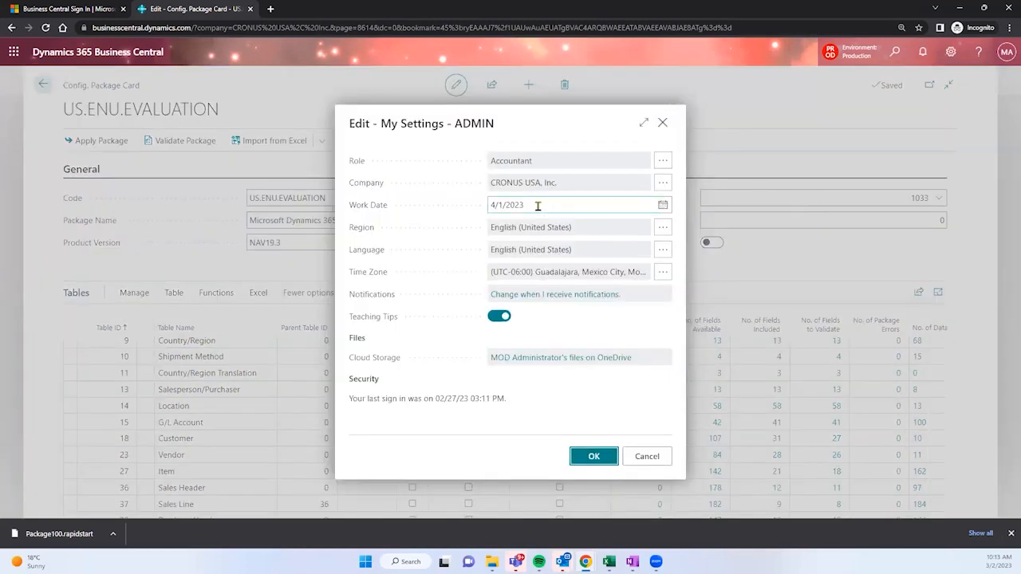
pyautogui.click(517, 206)
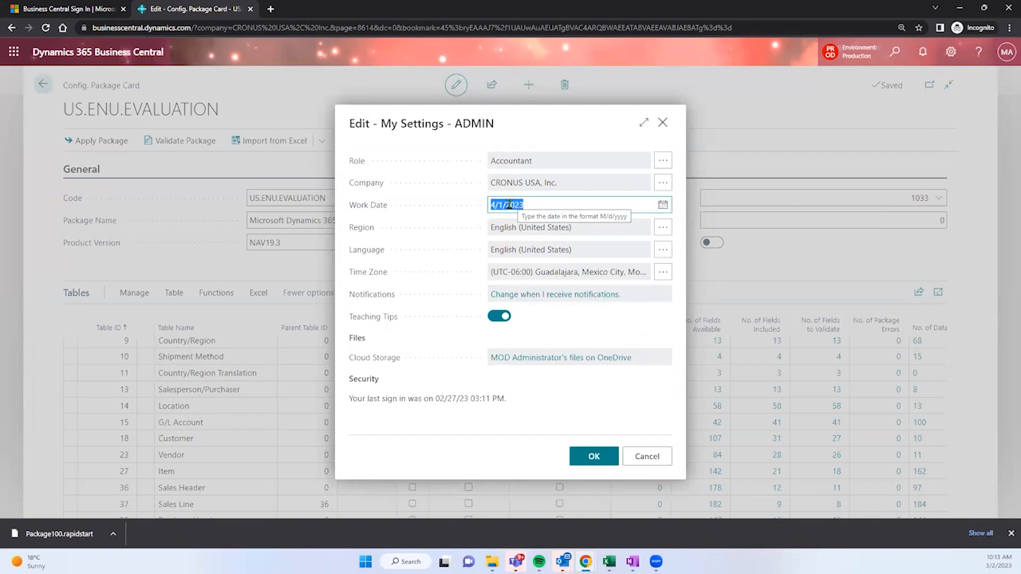
pyautogui.click(663, 128)
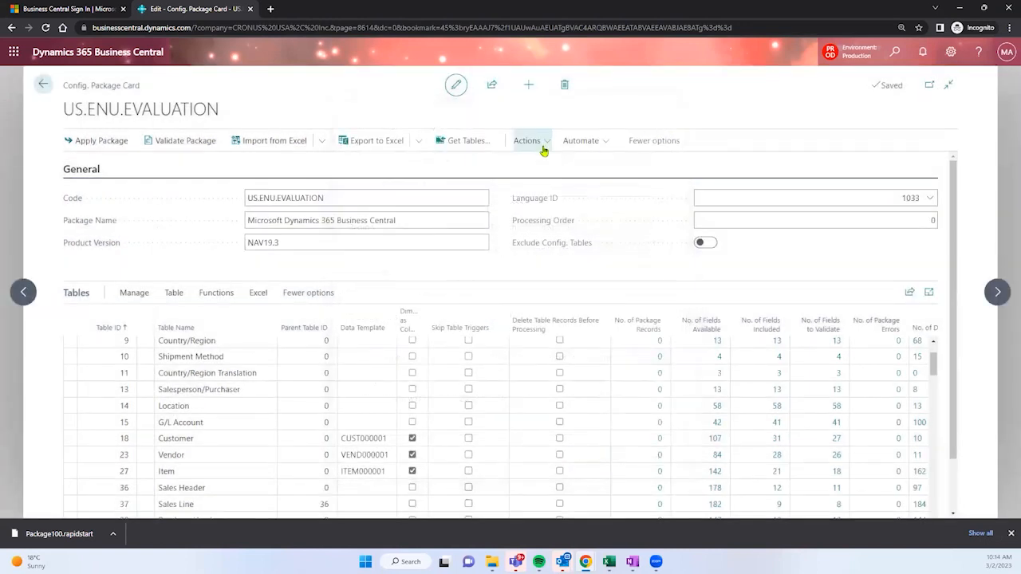
# Try to run the Process Data function on the US.ENU.EVALUATION package and reload the page to get out of it
pyautogui.click(533, 144)
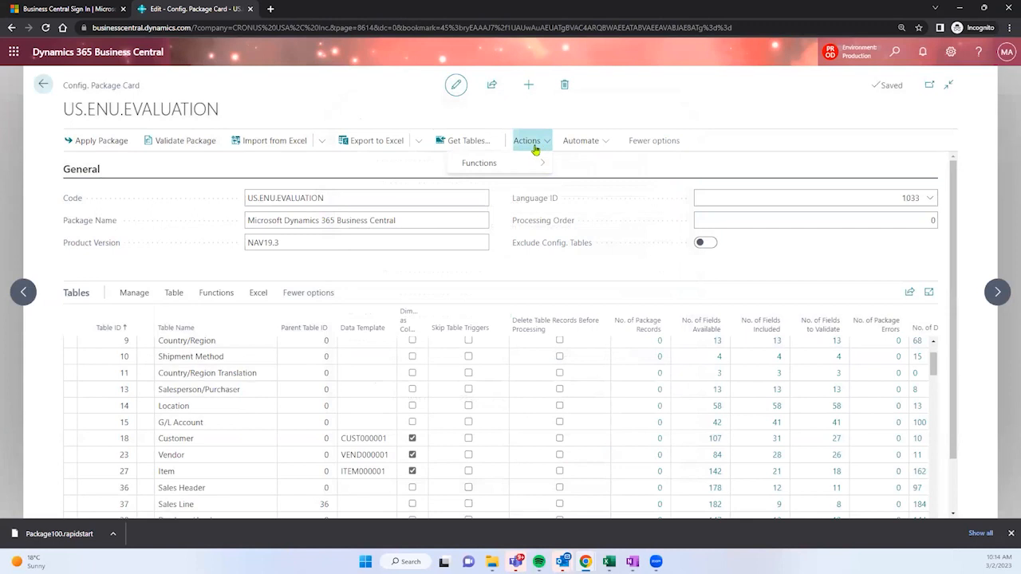
pyautogui.click(519, 164)
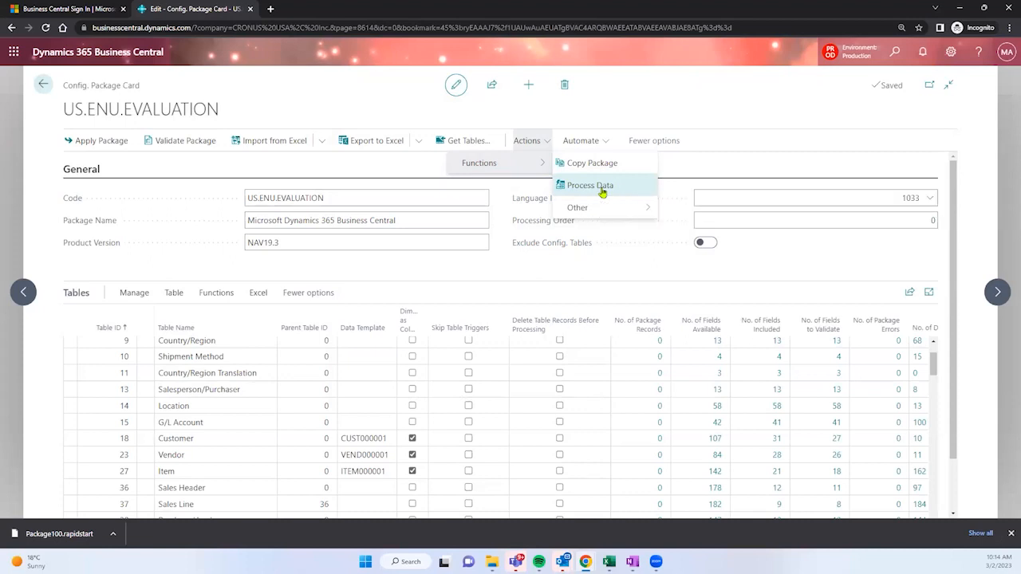
pyautogui.click(603, 193)
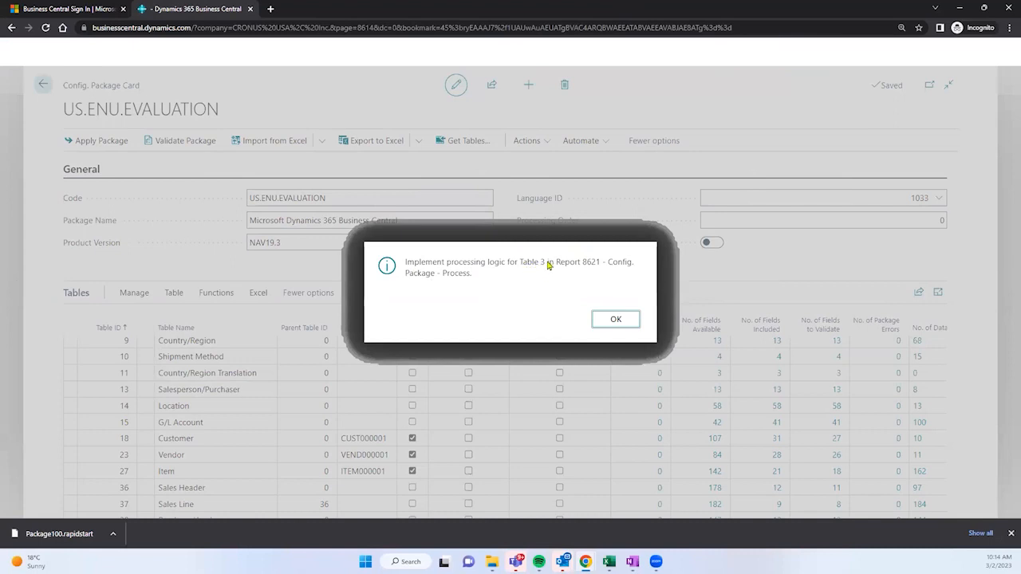
pyautogui.press('Return')
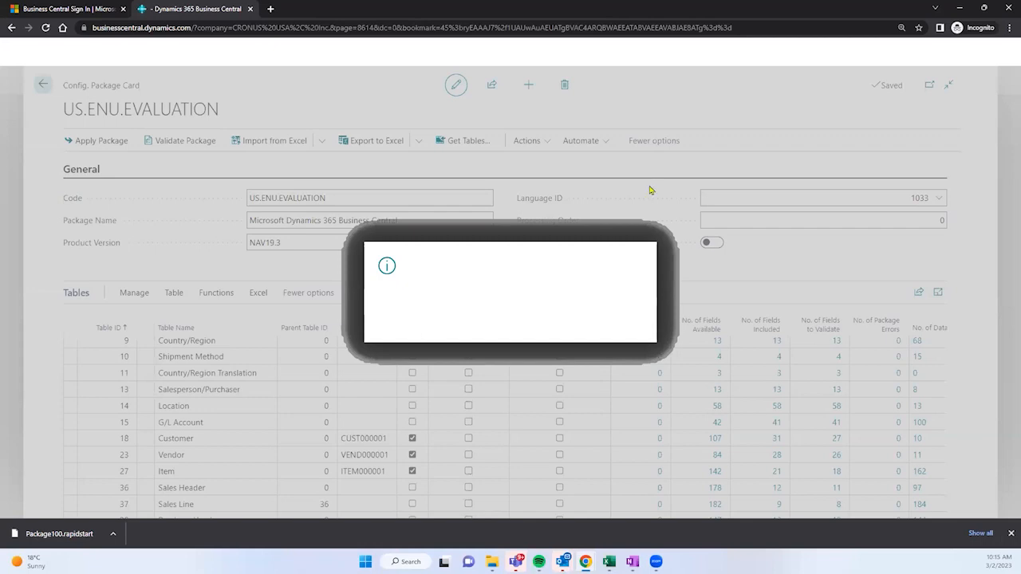
pyautogui.click(45, 28)
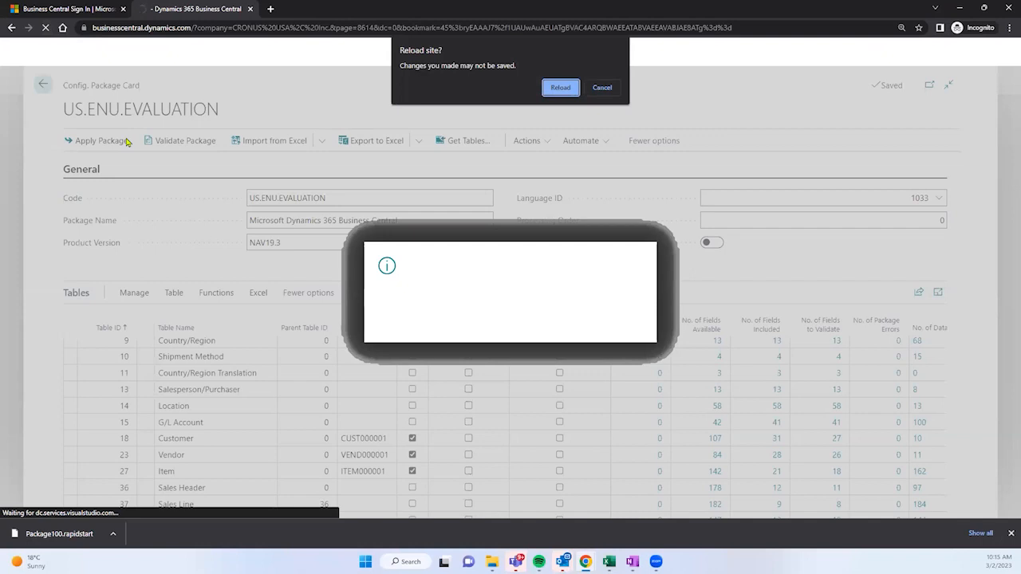
pyautogui.click(549, 87)
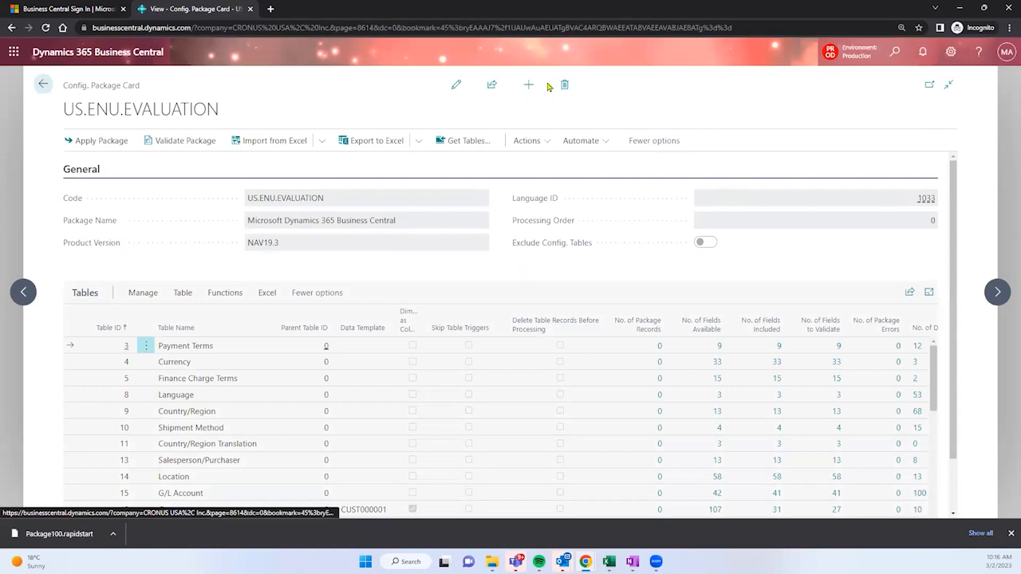
# Leave the package card and open the Item Journals page in the expanded view
pyautogui.click(44, 87)
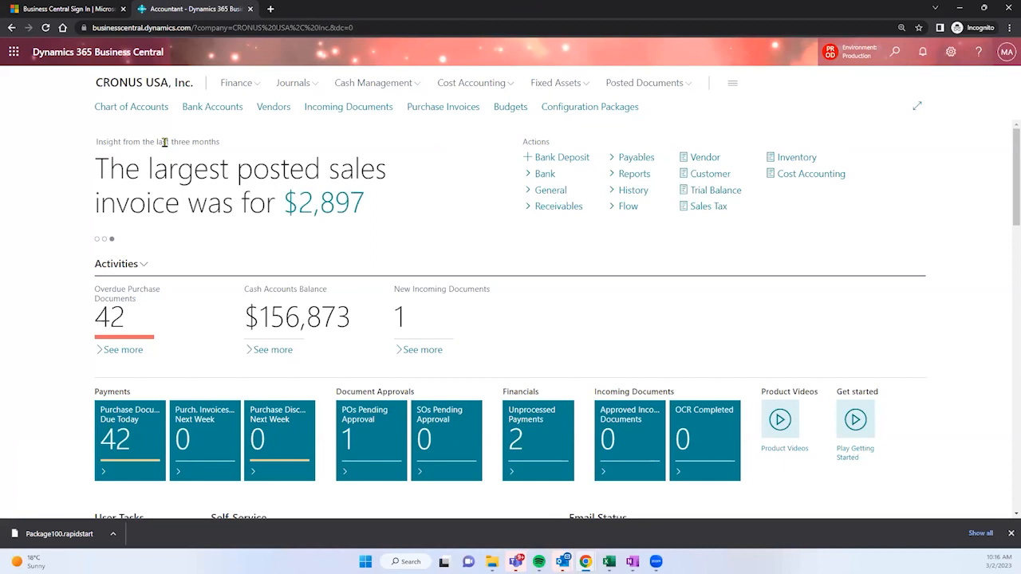
pyautogui.click(896, 53)
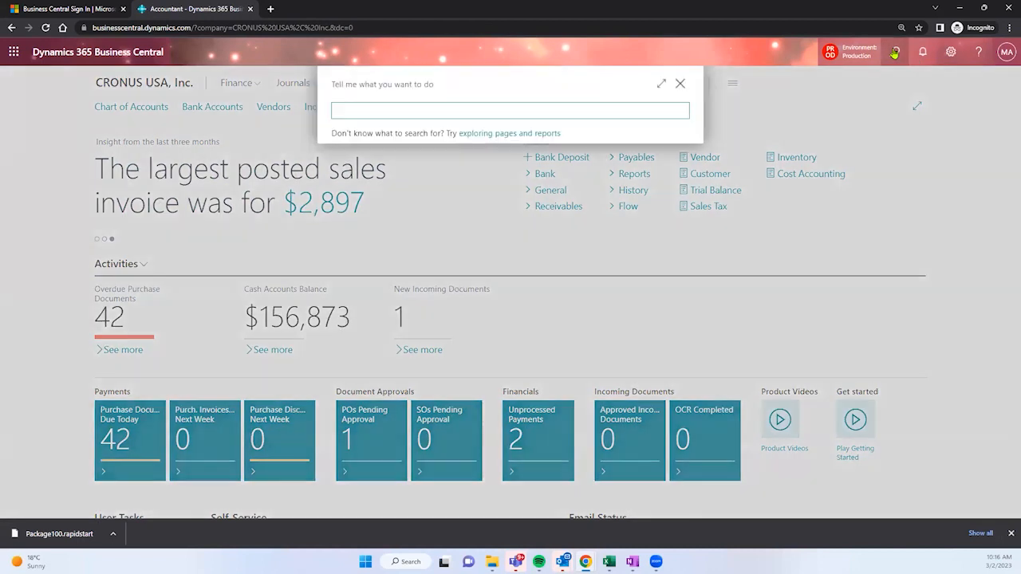
pyautogui.write('item jour')
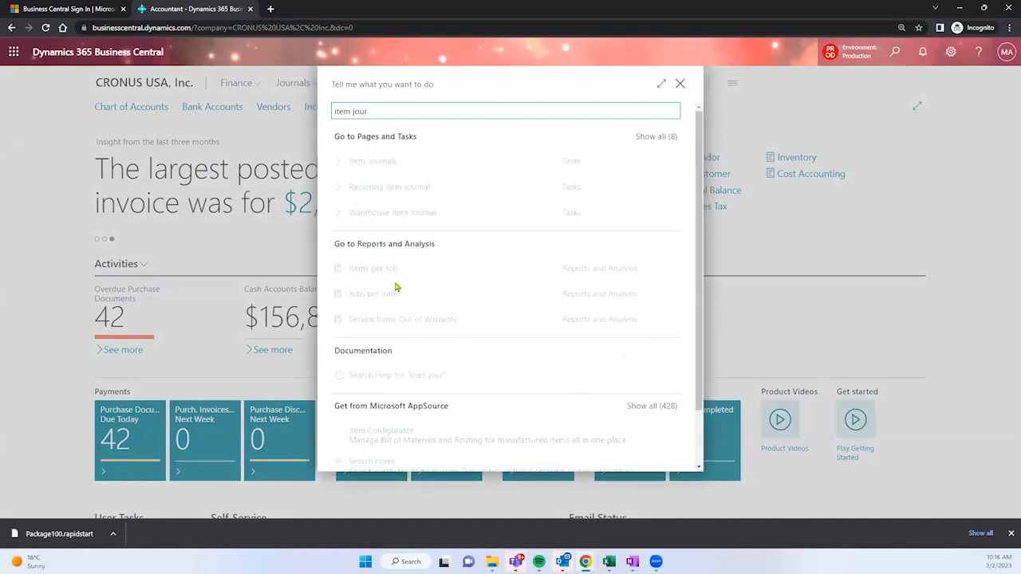
pyautogui.click(379, 166)
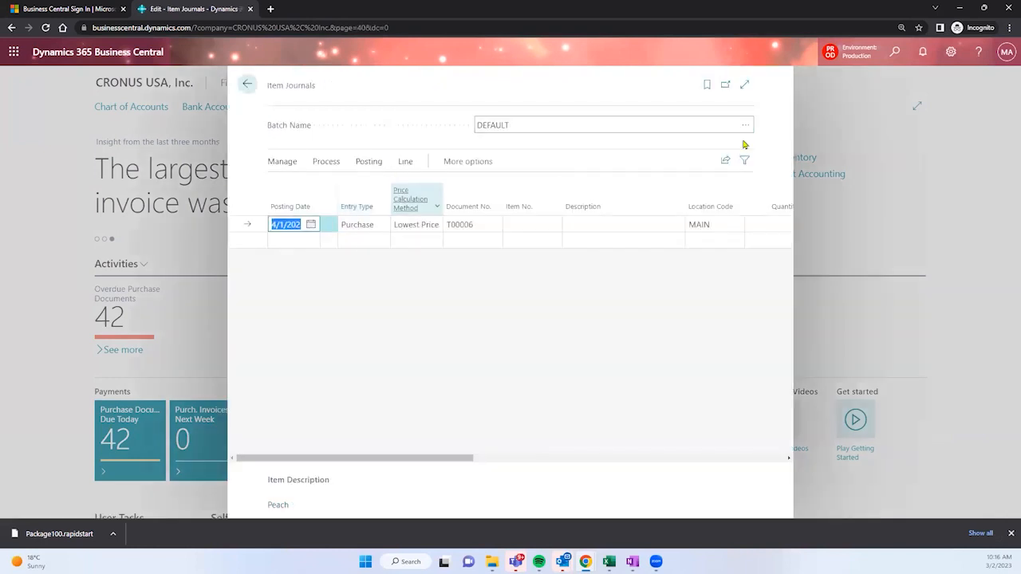
pyautogui.click(747, 87)
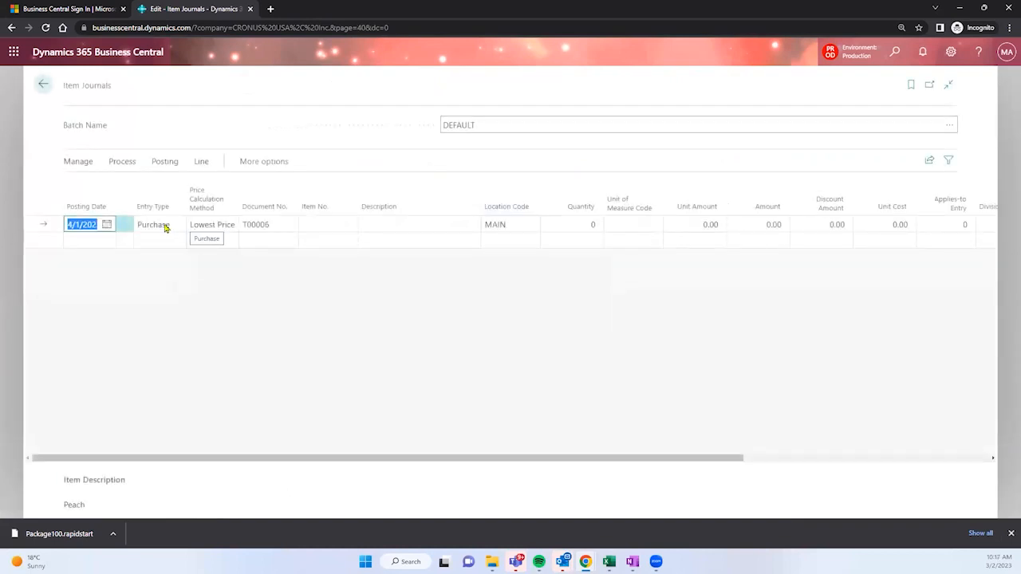
pyautogui.click(114, 90)
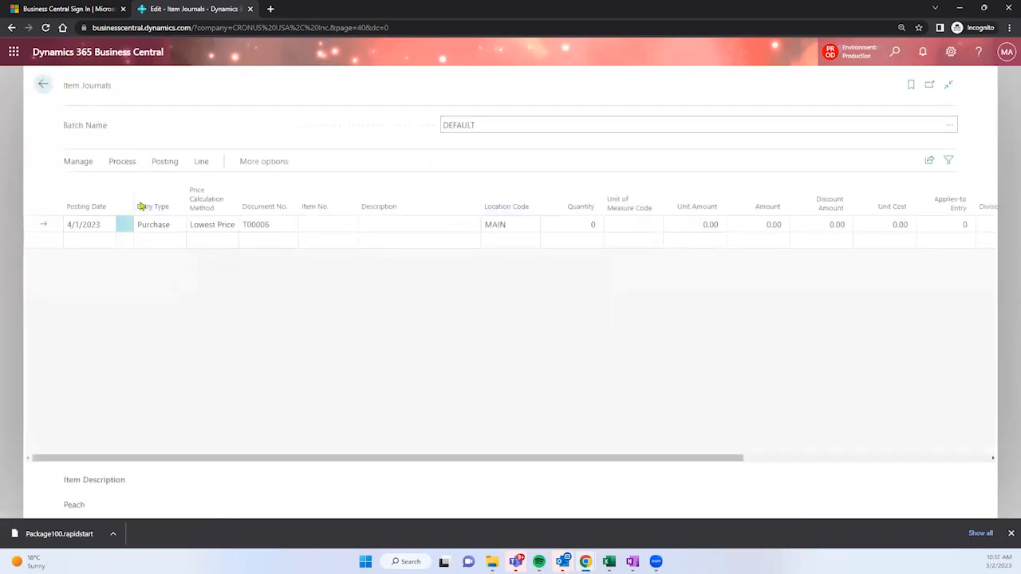
# Set the first journal line's entry type to Negative Adjmt. and its item to 1033, Bananas
pyautogui.click(155, 229)
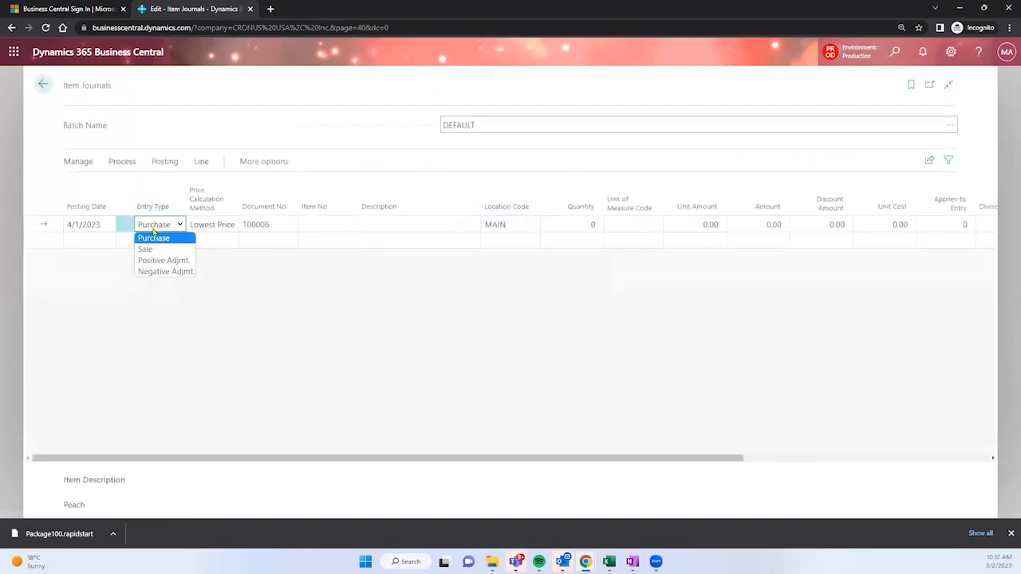
pyautogui.click(175, 273)
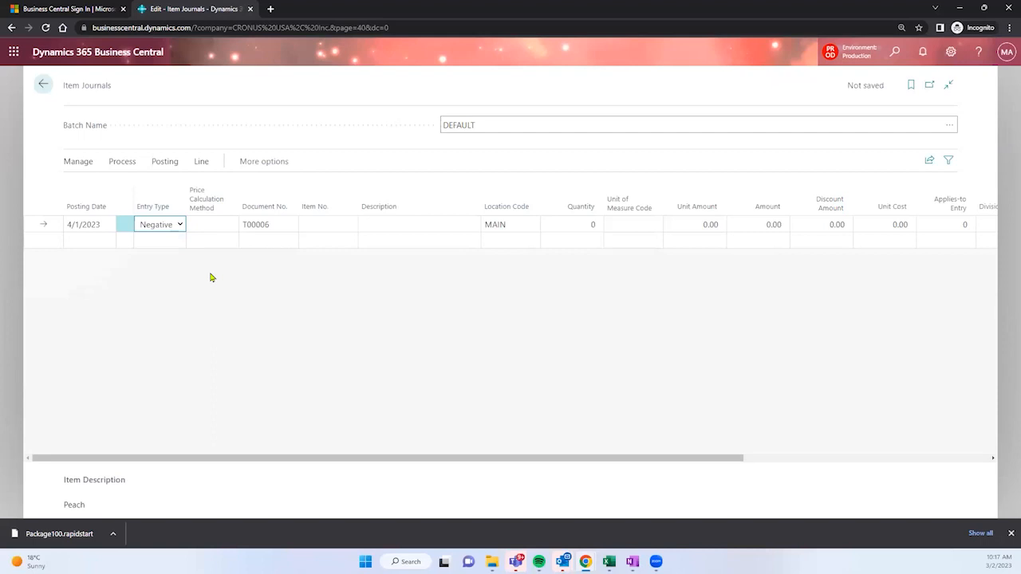
pyautogui.click(317, 223)
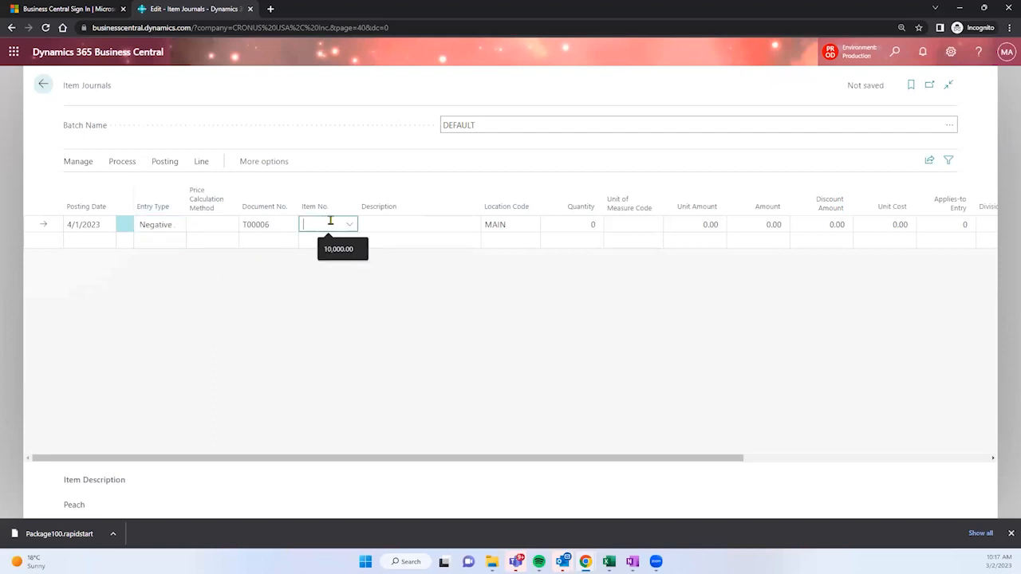
pyautogui.scroll(-5, 423, 302)
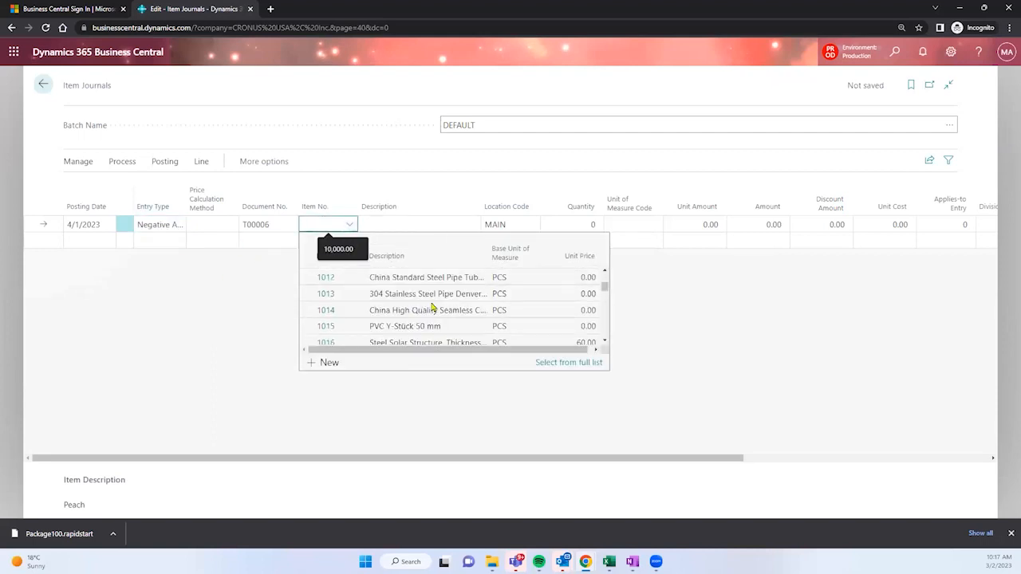
pyautogui.write('b')
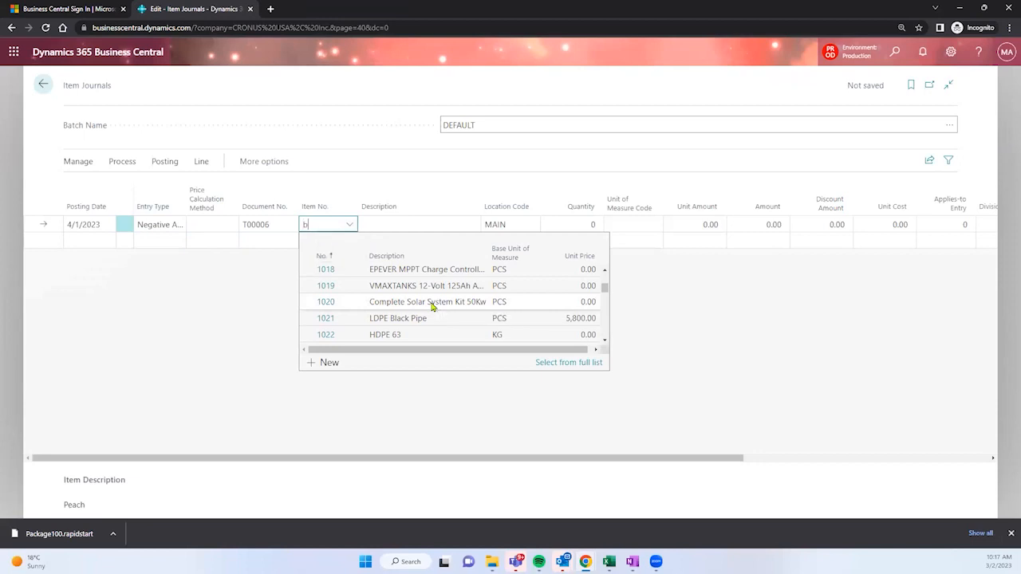
pyautogui.write('a')
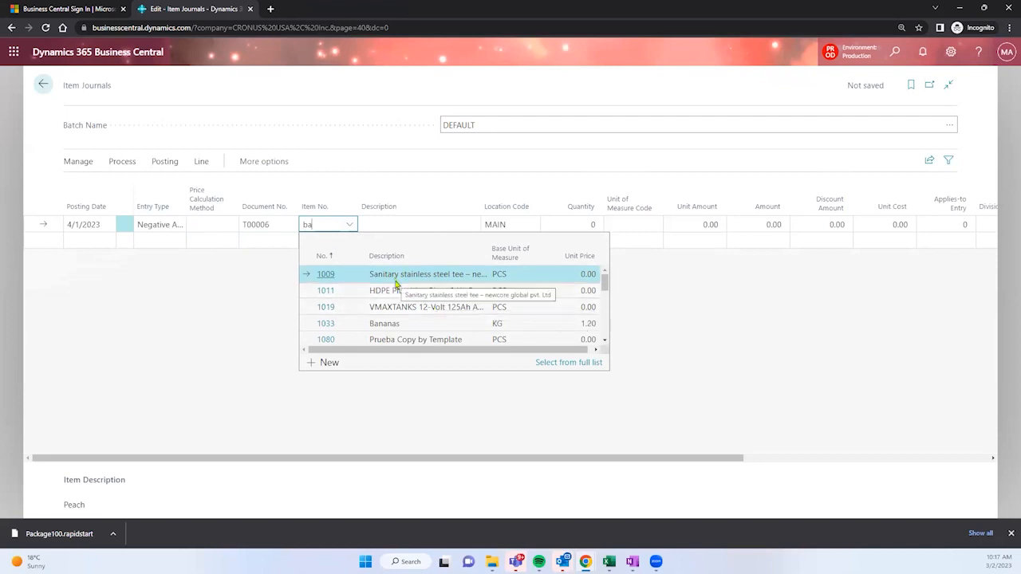
pyautogui.click(406, 324)
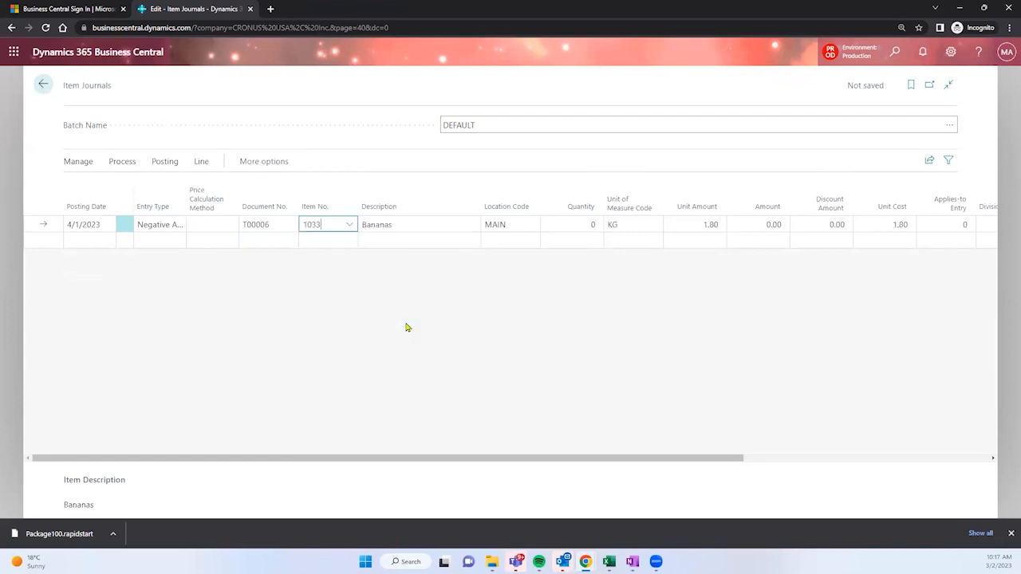
# Keep location MAIN on the Bananas line, enter quantity 2 and leave the unit of measure as KG
pyautogui.click(506, 228)
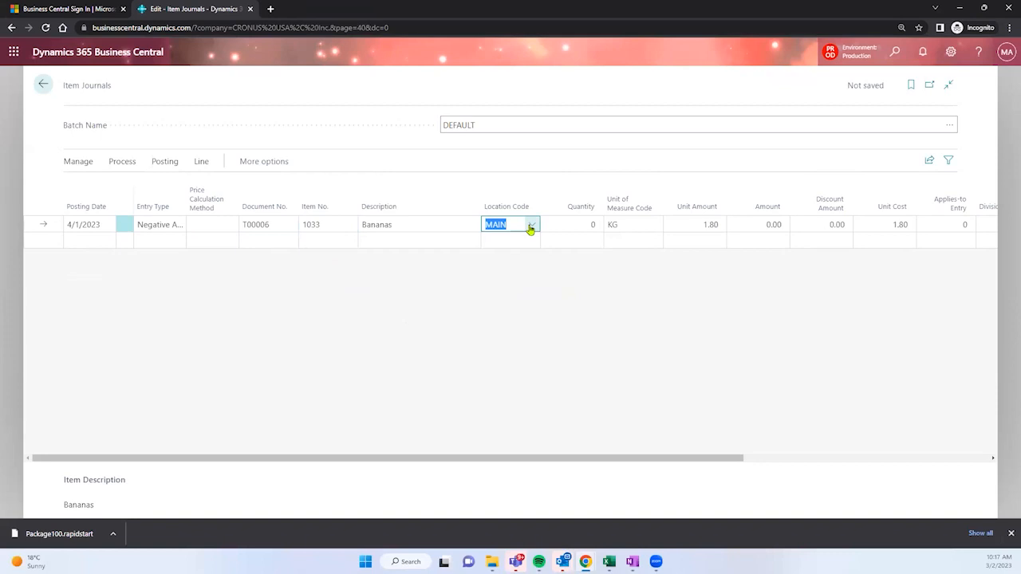
pyautogui.click(531, 227)
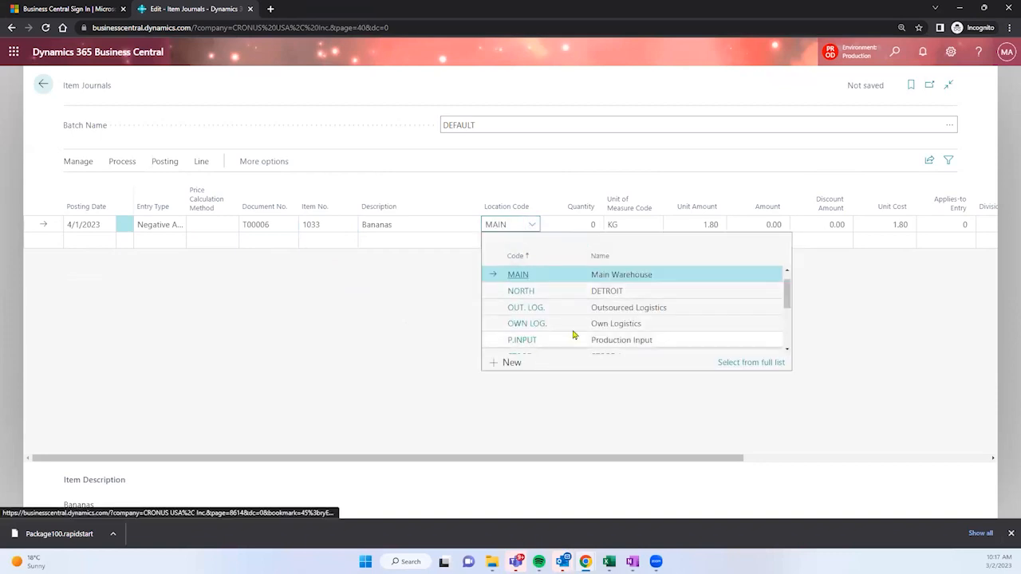
pyautogui.click(546, 277)
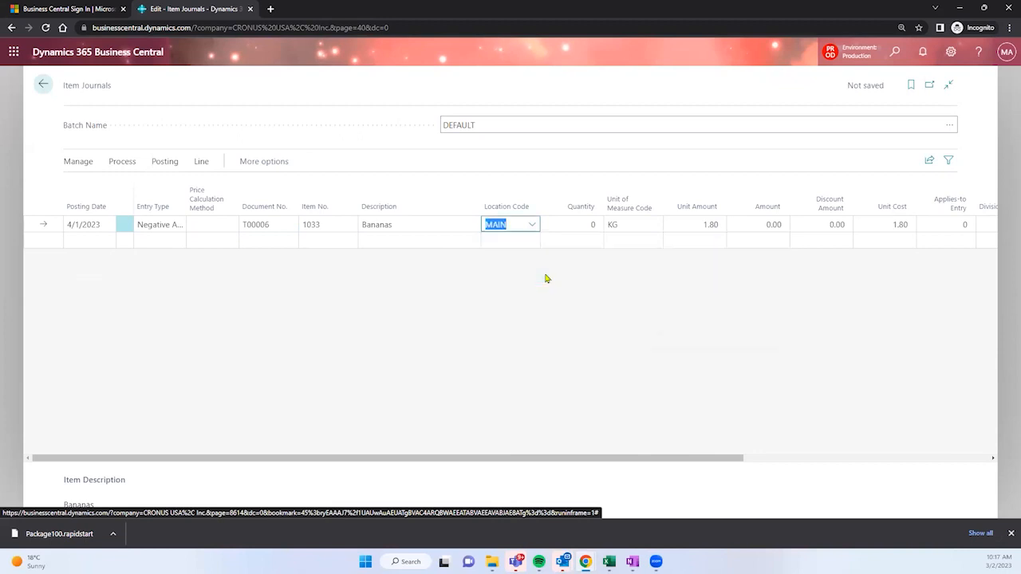
pyautogui.click(582, 226)
pyautogui.write('2')
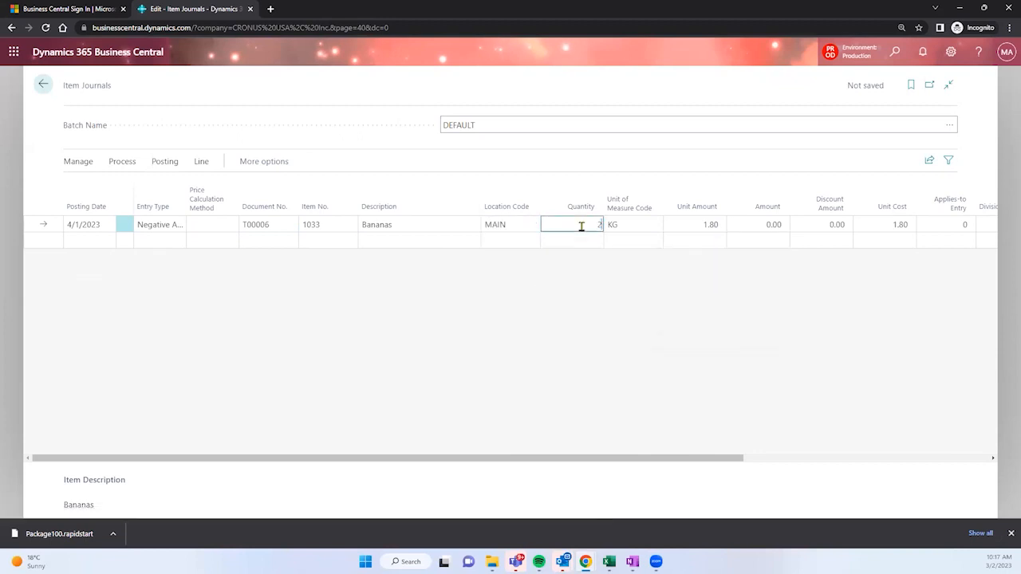
pyautogui.press('Tab')
pyautogui.click(658, 225)
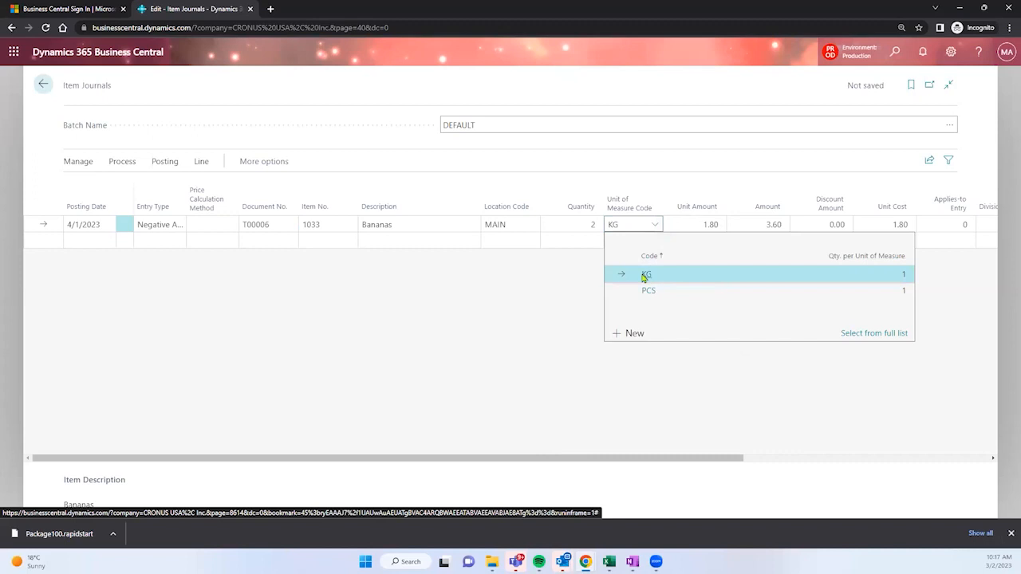
pyautogui.click(548, 287)
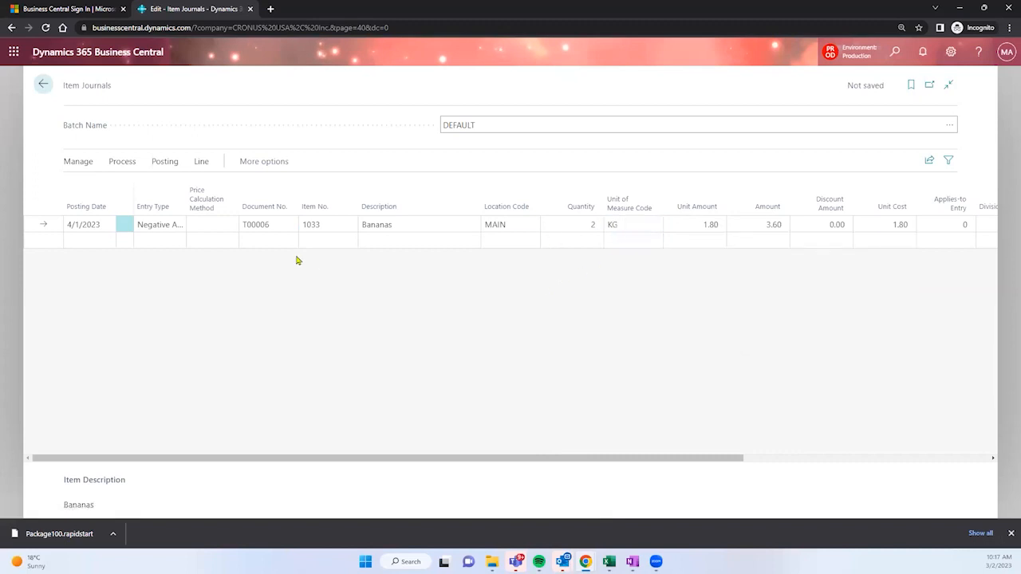
# Check which processing and posting actions the item journal offers
pyautogui.click(122, 163)
pyautogui.click(155, 162)
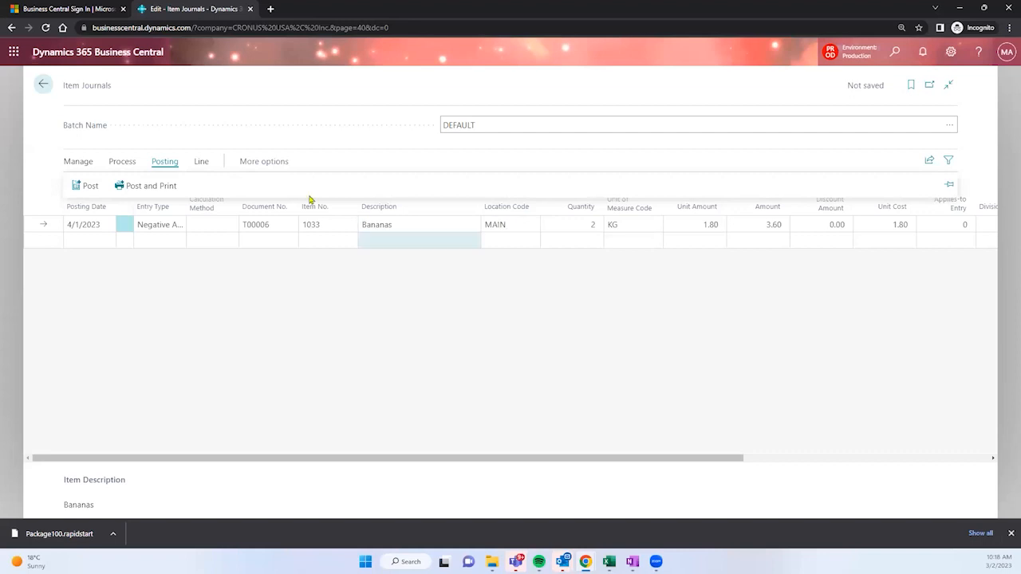
pyautogui.moveTo(119, 91); pyautogui.dragTo(55, 96)
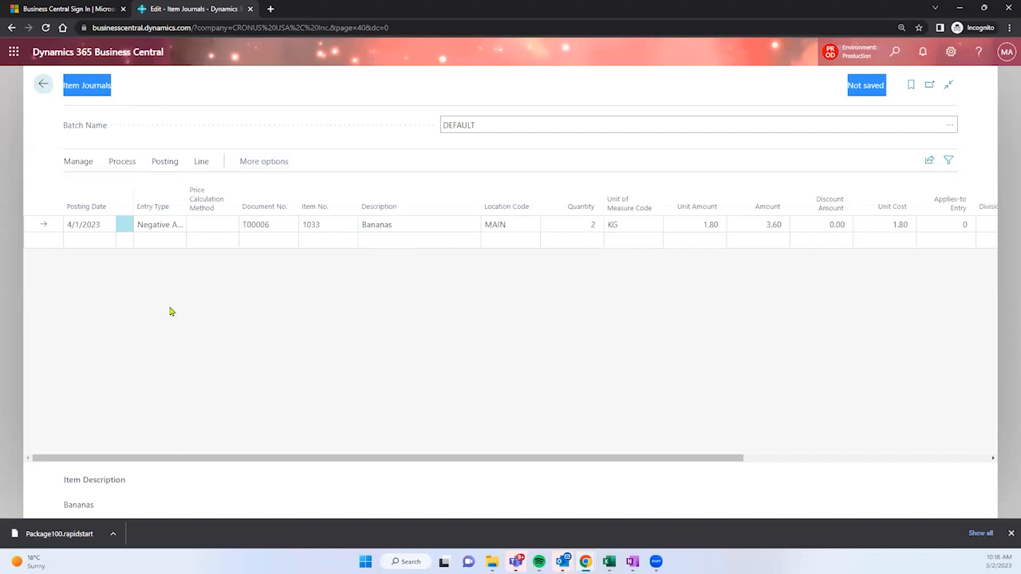
pyautogui.click(167, 242)
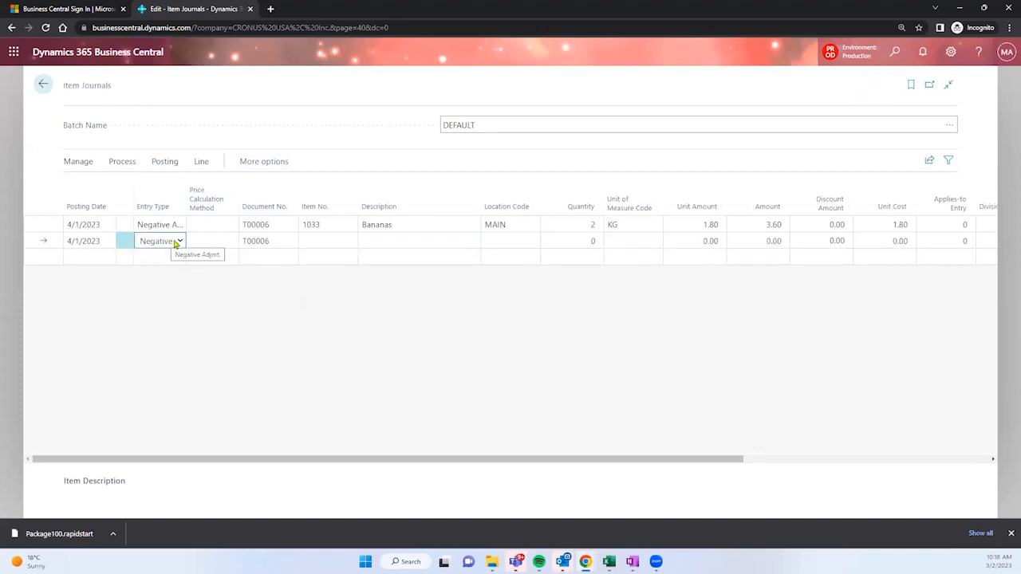
pyautogui.click(177, 242)
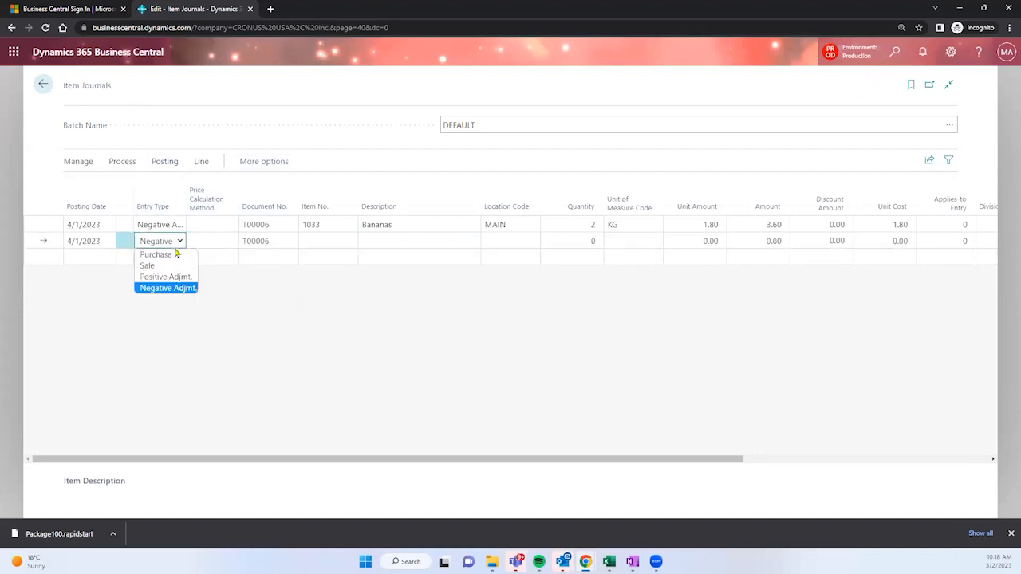
pyautogui.click(170, 289)
pyautogui.click(310, 242)
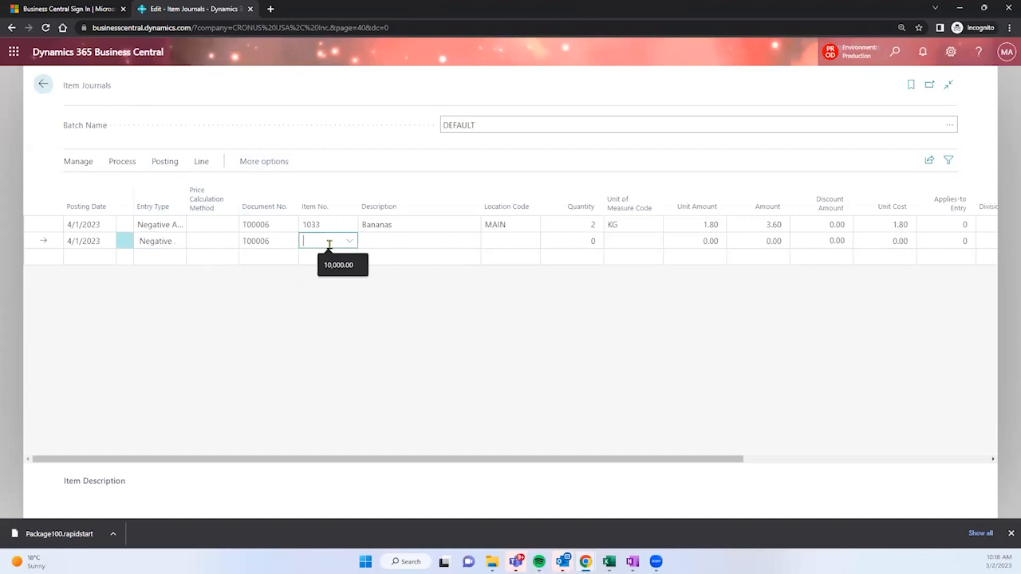
pyautogui.click(346, 243)
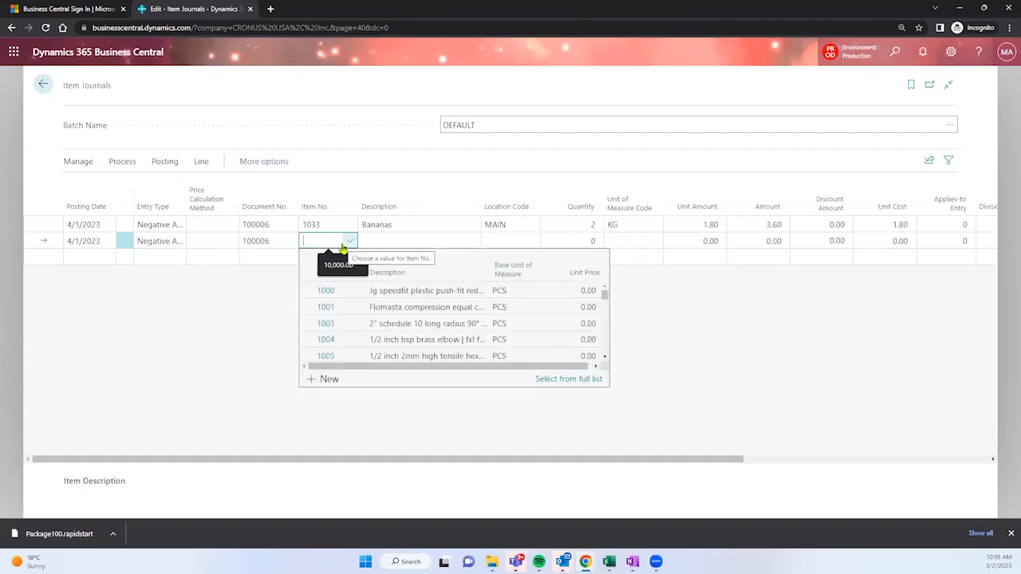
pyautogui.click(253, 296)
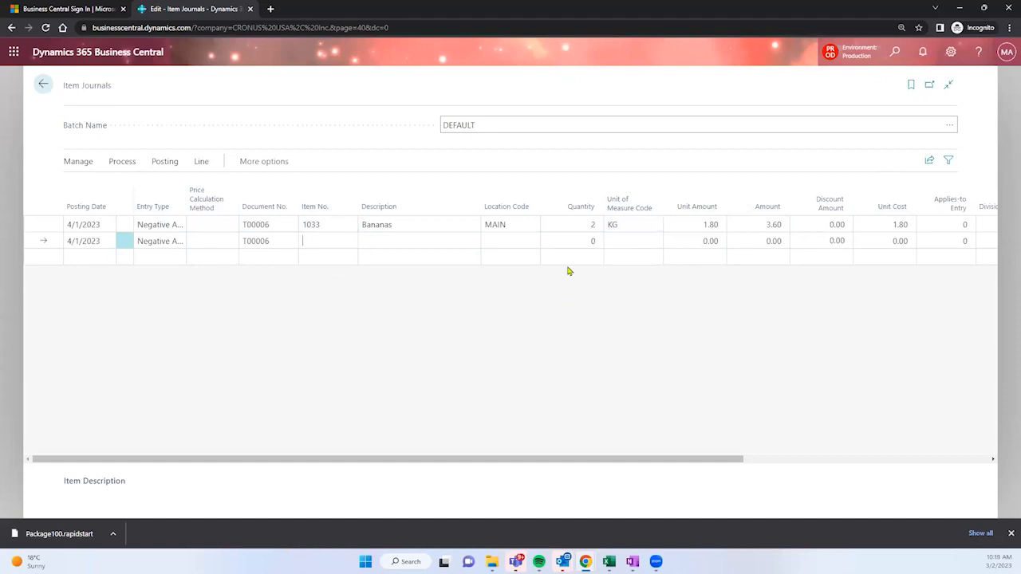
# Select the whole Bananas journal line and copy the row
pyautogui.click(125, 225)
pyautogui.click(107, 290)
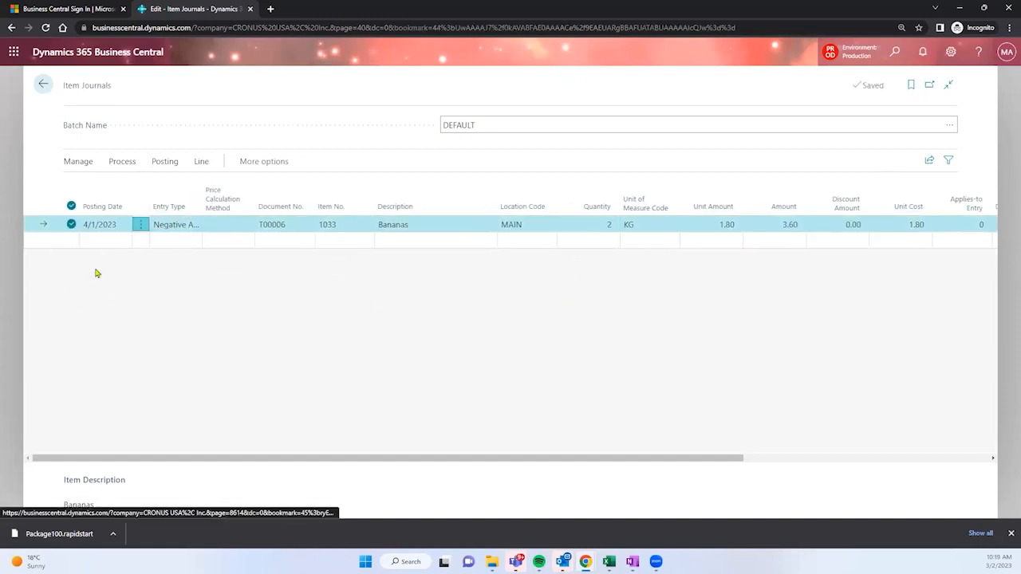
pyautogui.hotkey('ctrl', 'c')
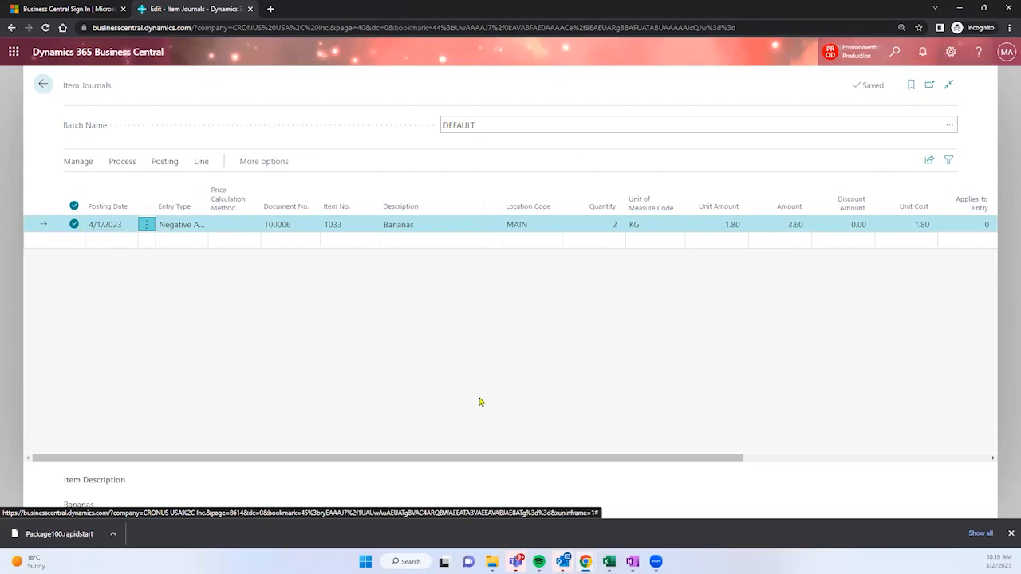
pyautogui.hotkey('ctrl', 'c')
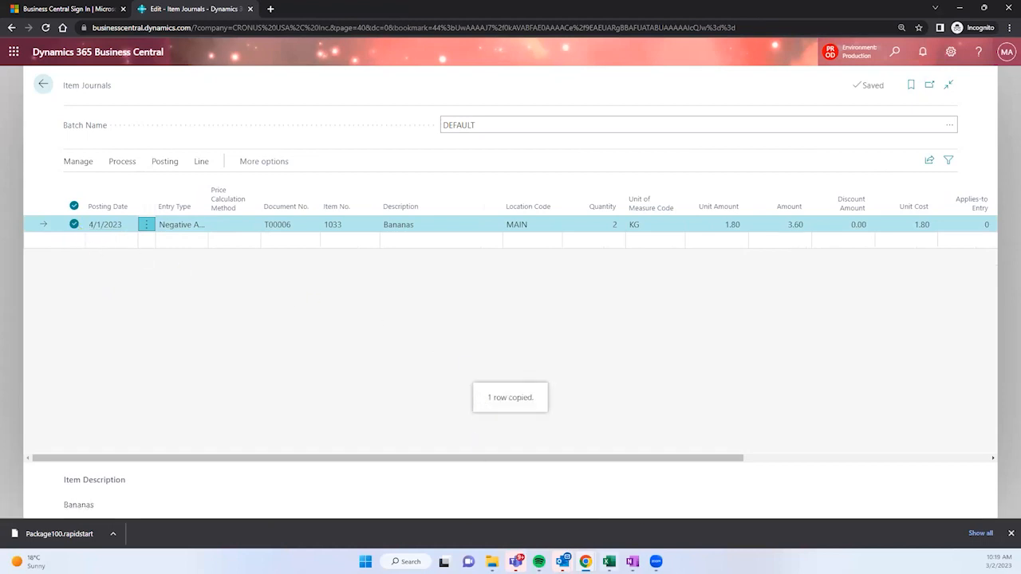
# Switch to the blank Excel workbook and paste the copied journal row with its headers at cell A1
pyautogui.hotkey('alt', 'Tab')
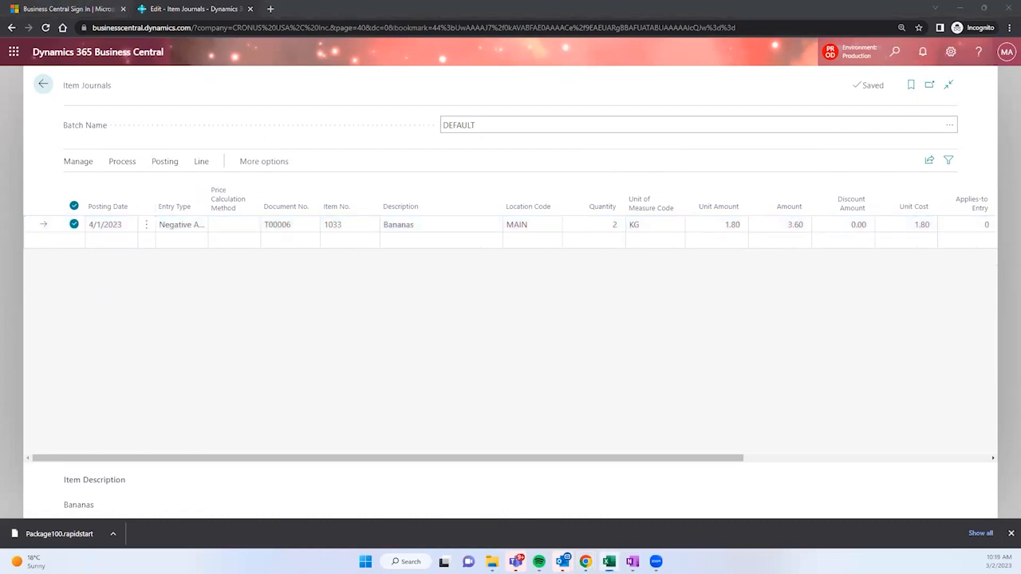
pyautogui.hotkey('alt', 'Tab')
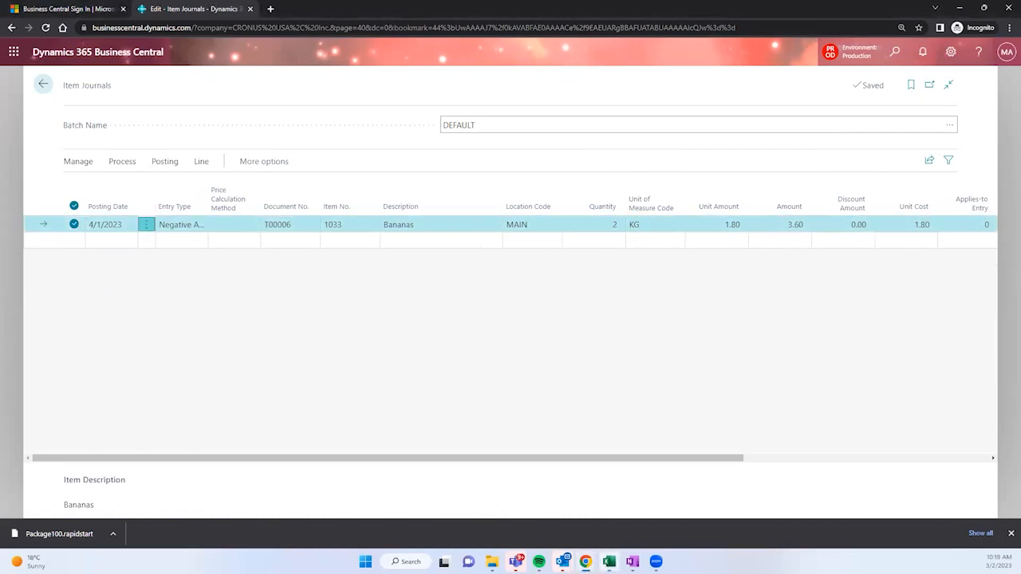
pyautogui.hotkey('alt', 'Tab')
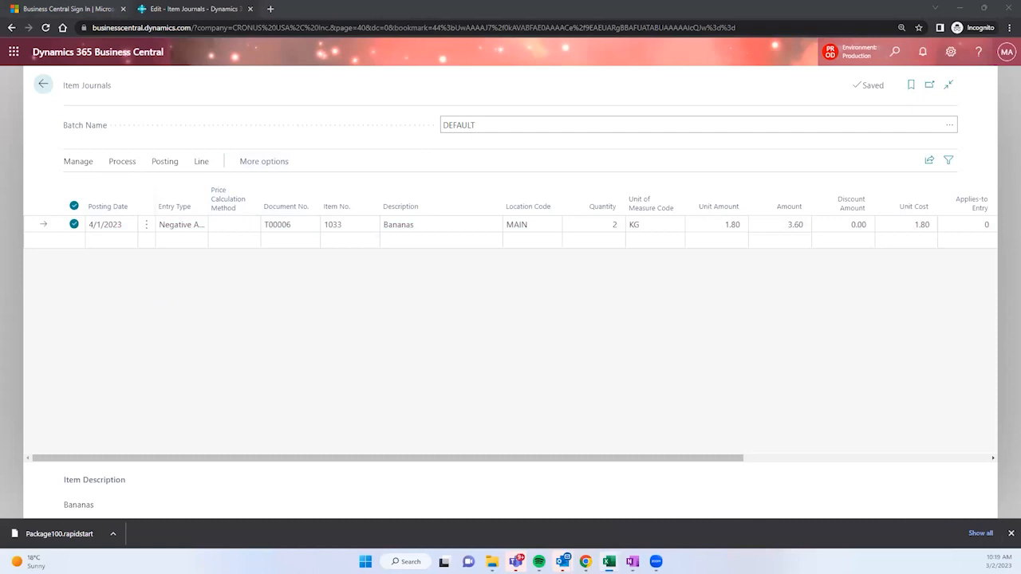
pyautogui.moveTo(0, 102); pyautogui.dragTo(265, 173)
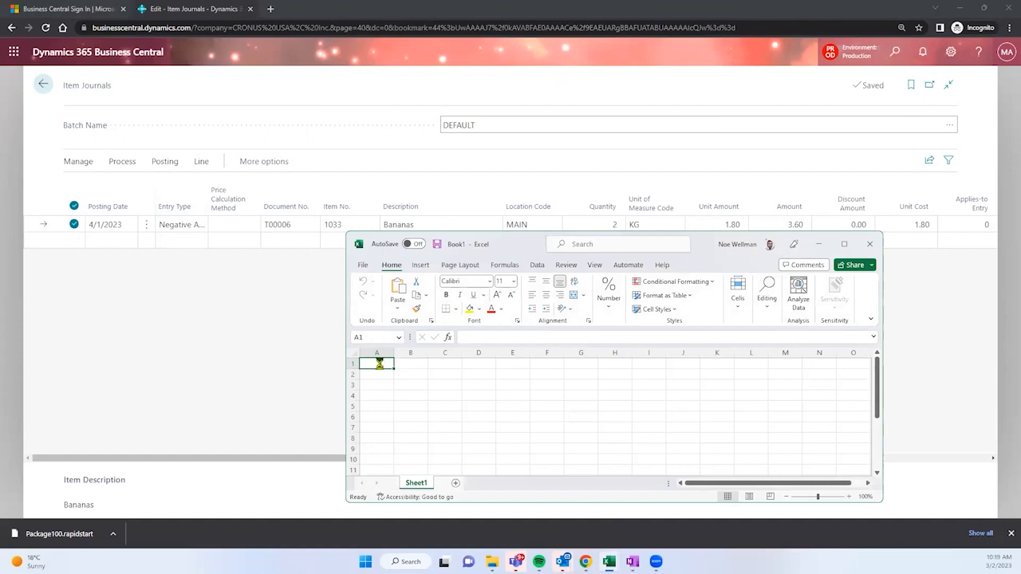
pyautogui.hotkey('ctrl', 'v')
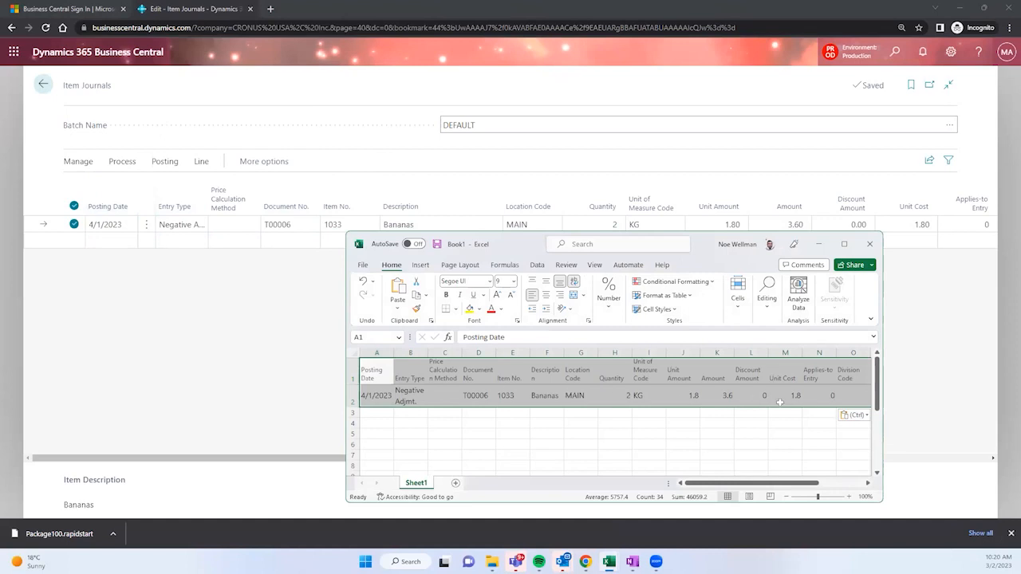
# Fill the Bananas row down through row 8 and copy the data in A2:T8 without the headers
pyautogui.click(375, 396)
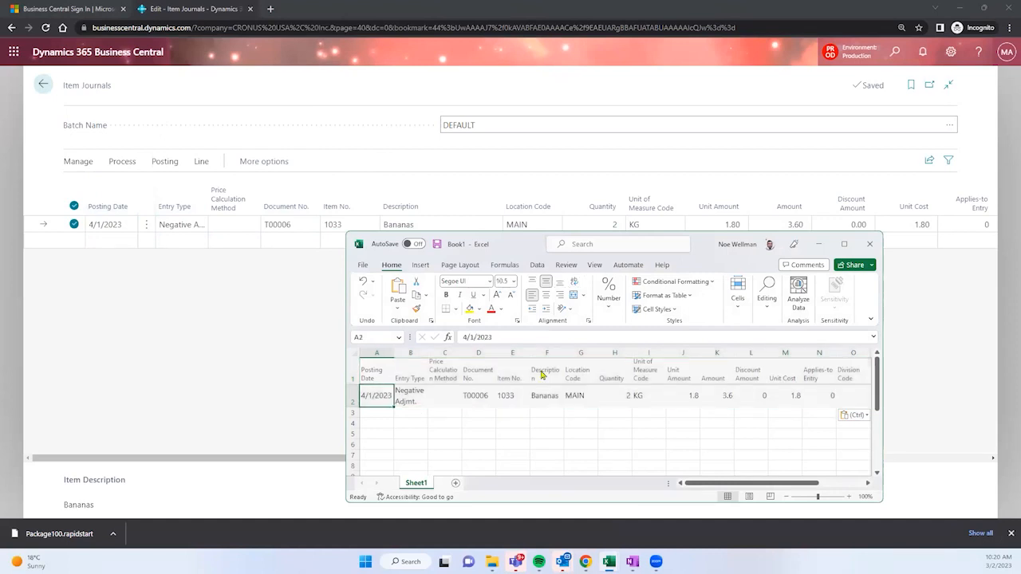
pyautogui.doubleClick(702, 242)
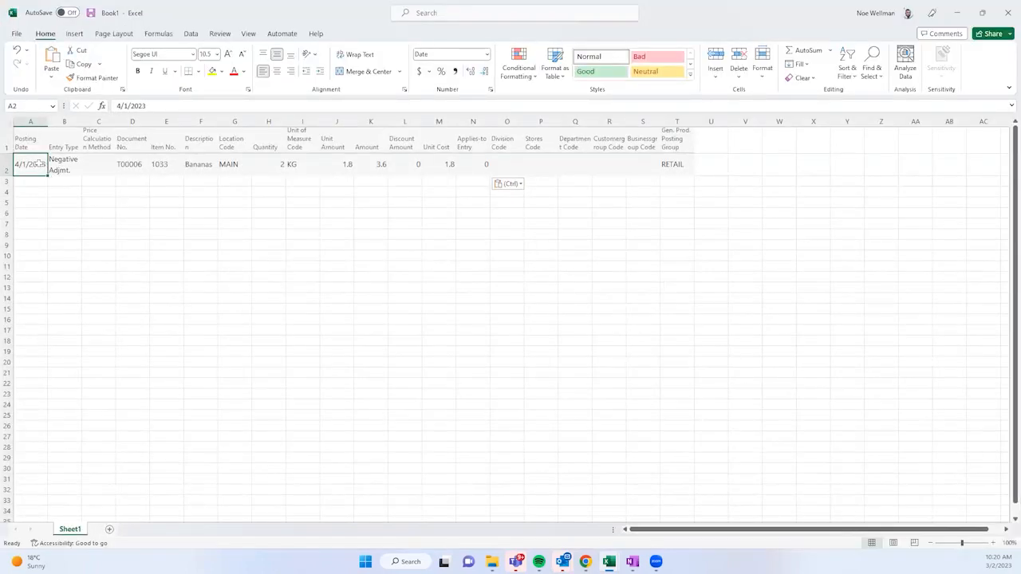
pyautogui.moveTo(249, 166); pyautogui.dragTo(691, 307)
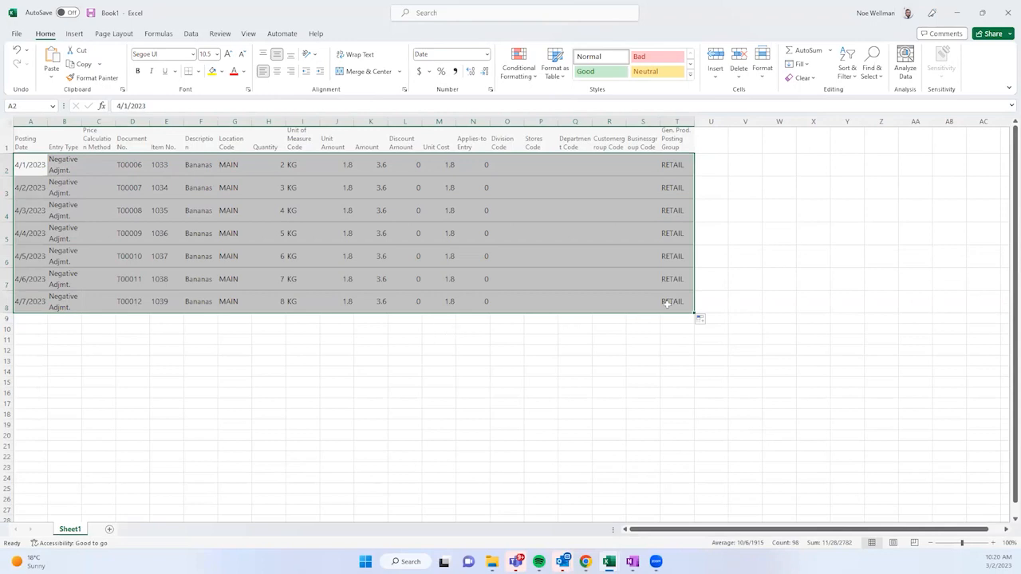
pyautogui.moveTo(673, 301); pyautogui.dragTo(27, 172)
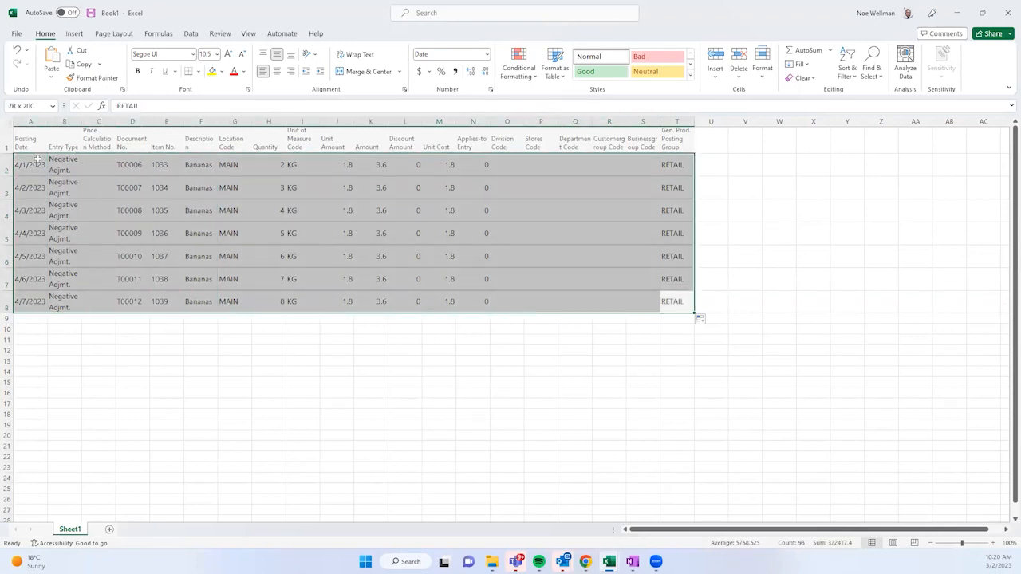
pyautogui.hotkey('ctrl', 'c')
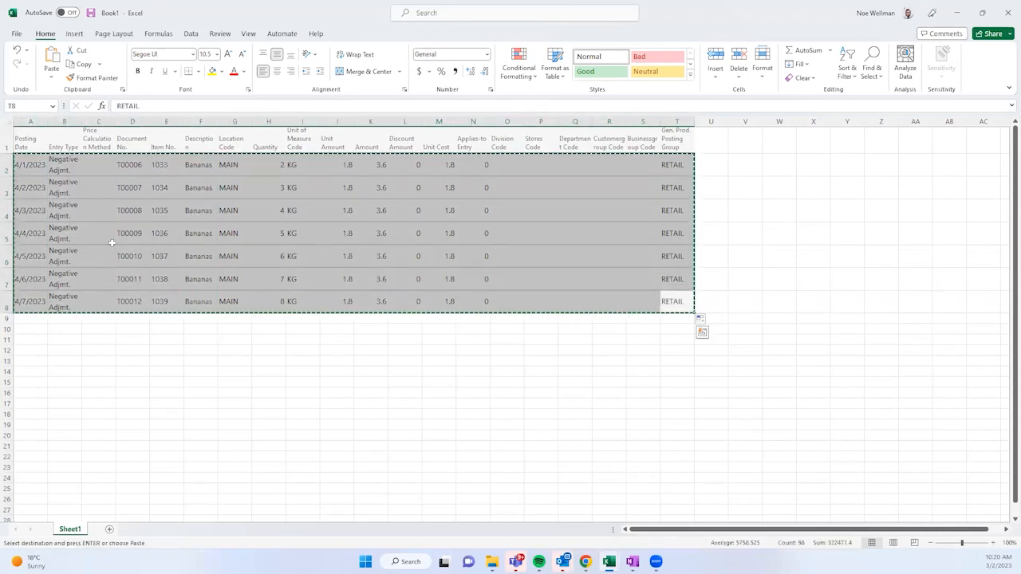
# Return to the Business Central item journal, try to paste the copied rows starting at the blank second line, and refresh the page
pyautogui.click(957, 13)
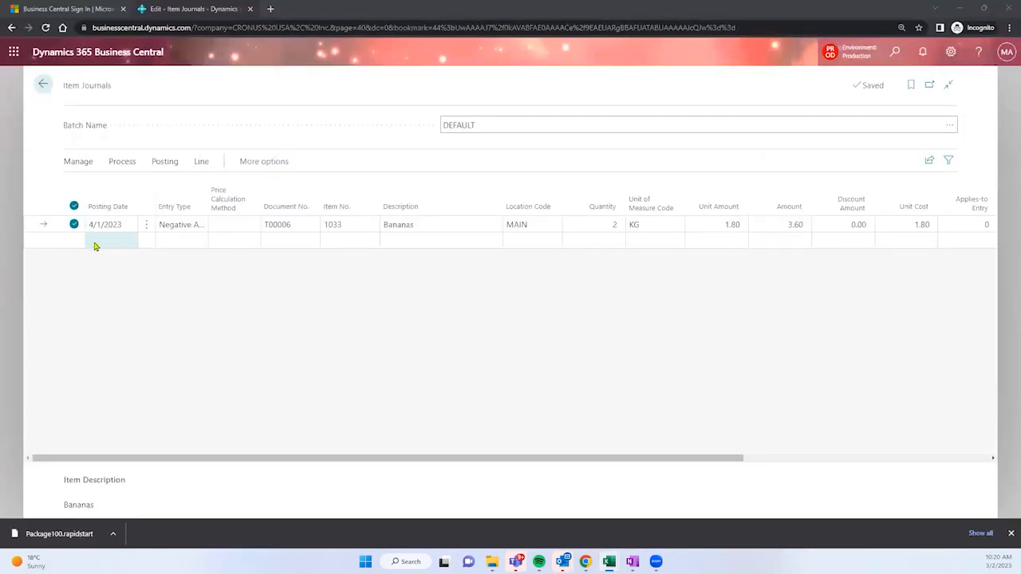
pyautogui.click(96, 242)
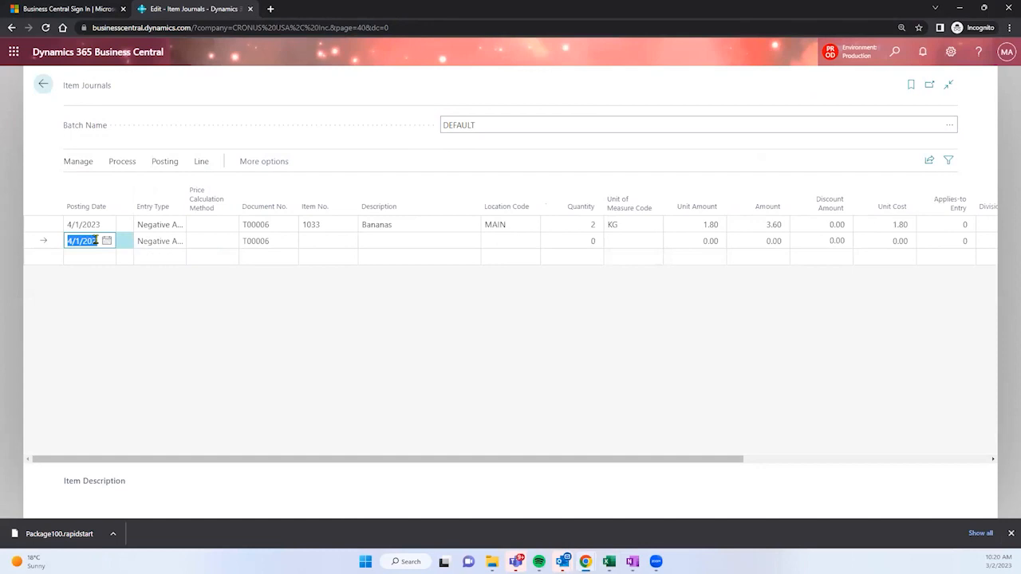
pyautogui.hotkey('ctrl', 'v')
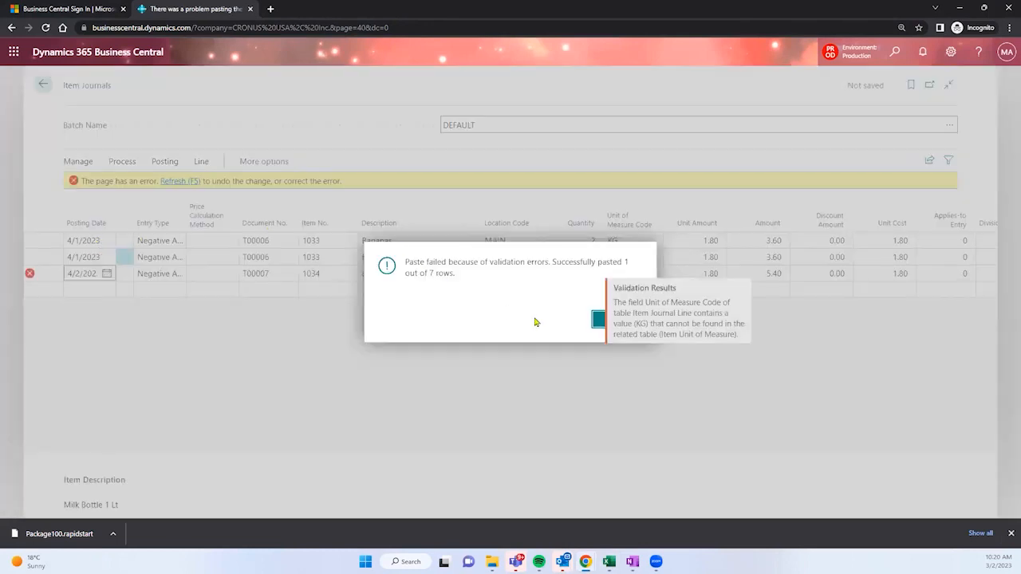
pyautogui.click(597, 322)
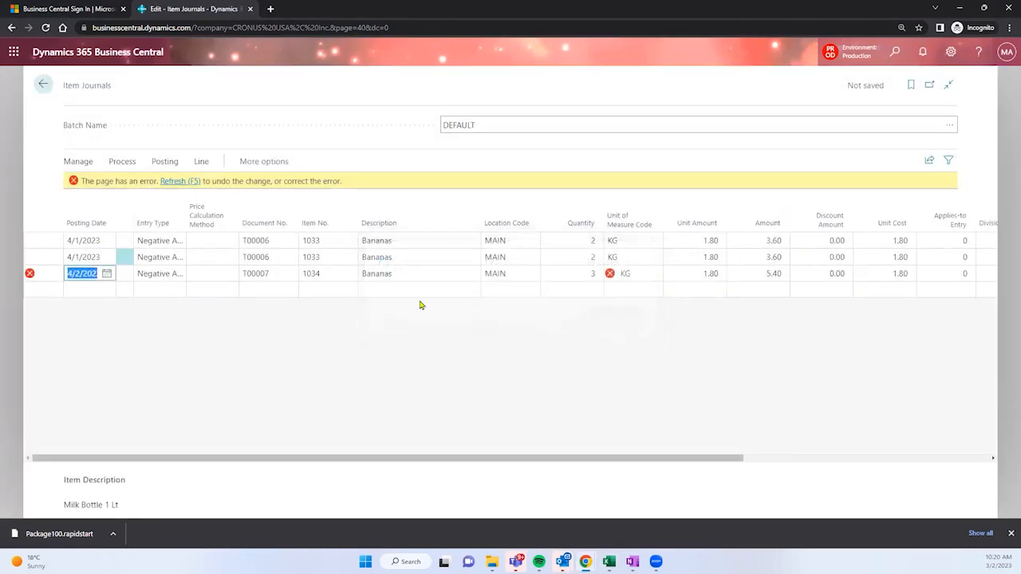
pyautogui.click(176, 182)
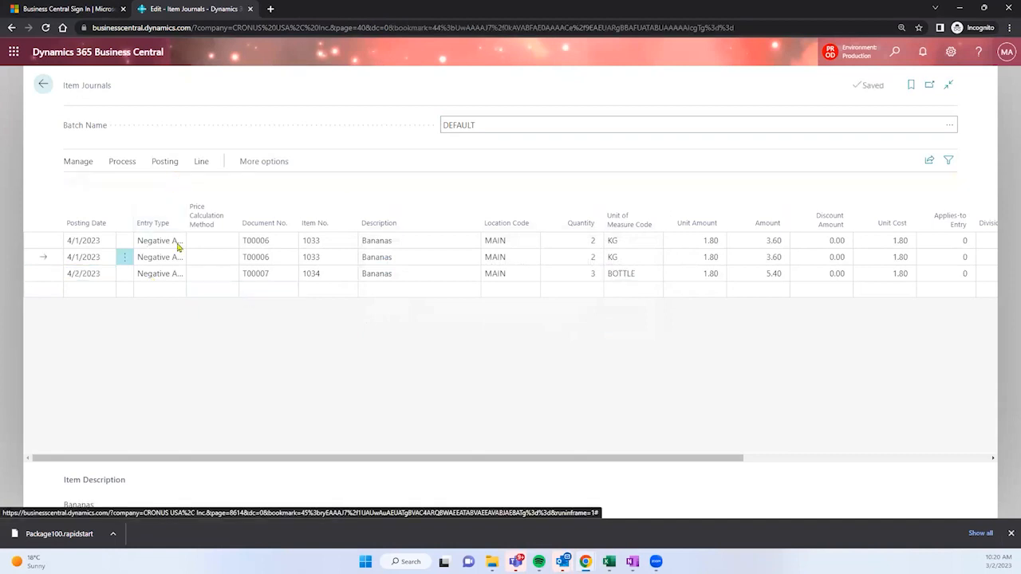
# Reuse document number T00006 from the second journal line on the 4/2/2023 line and compare all three lines' document numbers
pyautogui.moveTo(220, 460)
pyautogui.mouseDown()
pyautogui.moveTo(254, 461)
pyautogui.moveTo(185, 450)
pyautogui.moveTo(224, 447)
pyautogui.mouseUp()
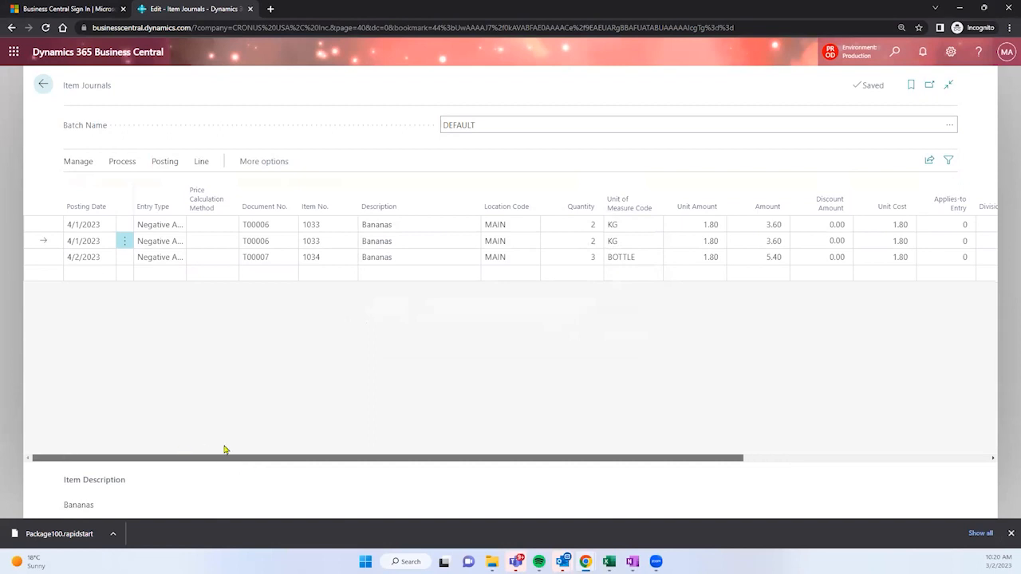
pyautogui.click(266, 241)
pyautogui.moveTo(305, 461); pyautogui.dragTo(700, 444)
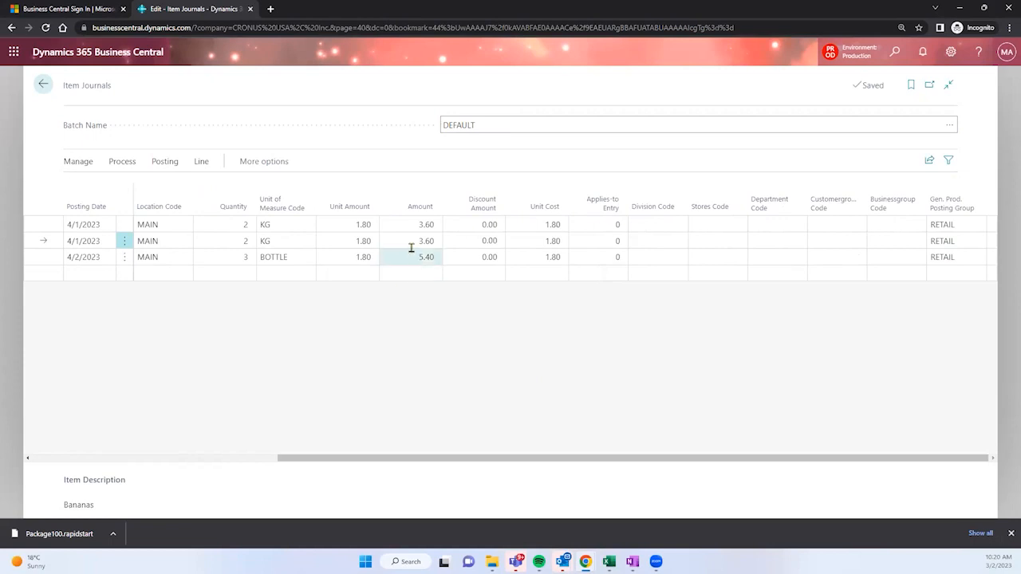
pyautogui.moveTo(386, 463); pyautogui.dragTo(80, 458)
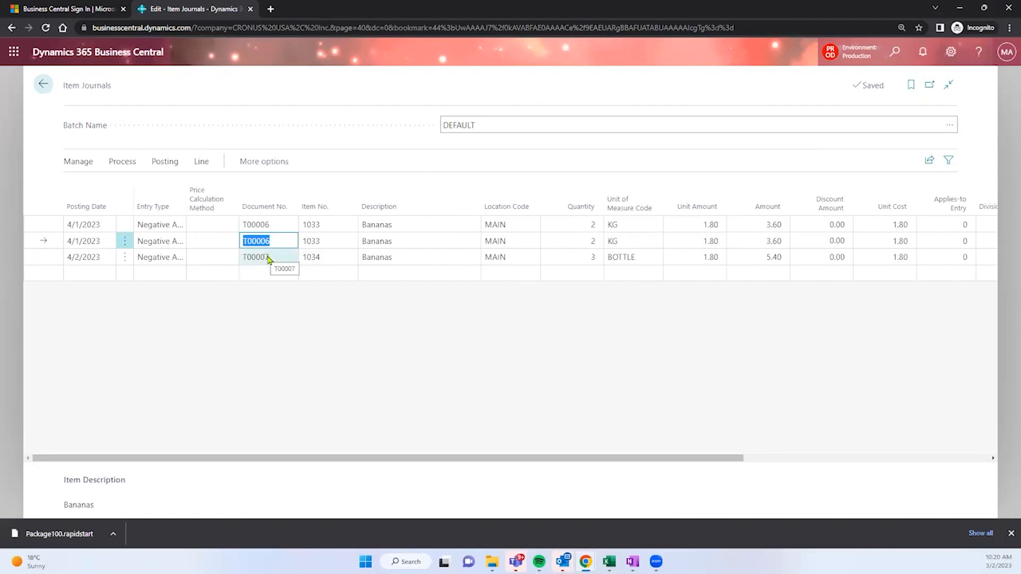
pyautogui.click(271, 257)
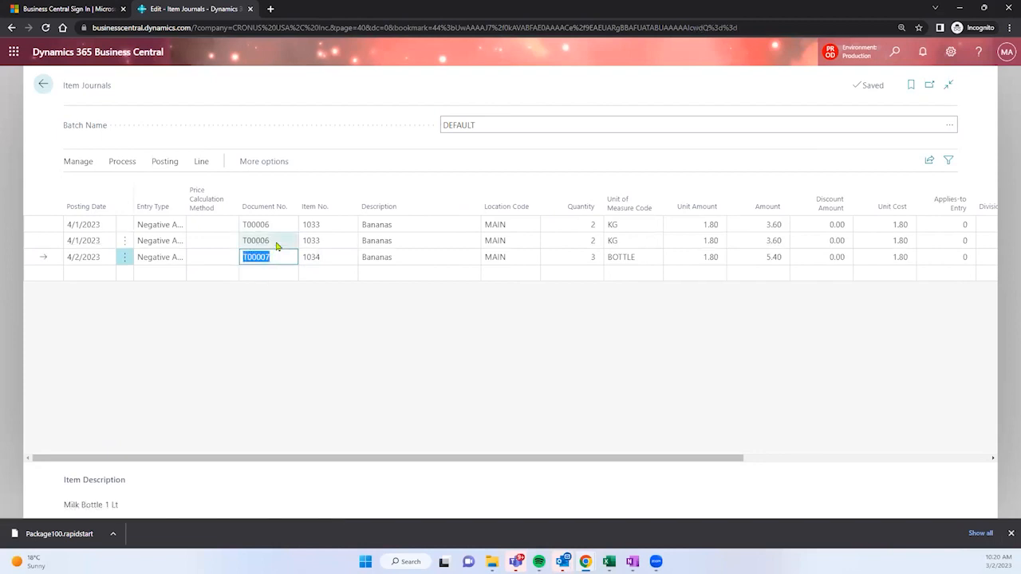
pyautogui.hotkey('ctrl', 'v')
pyautogui.click(264, 294)
pyautogui.click(270, 226)
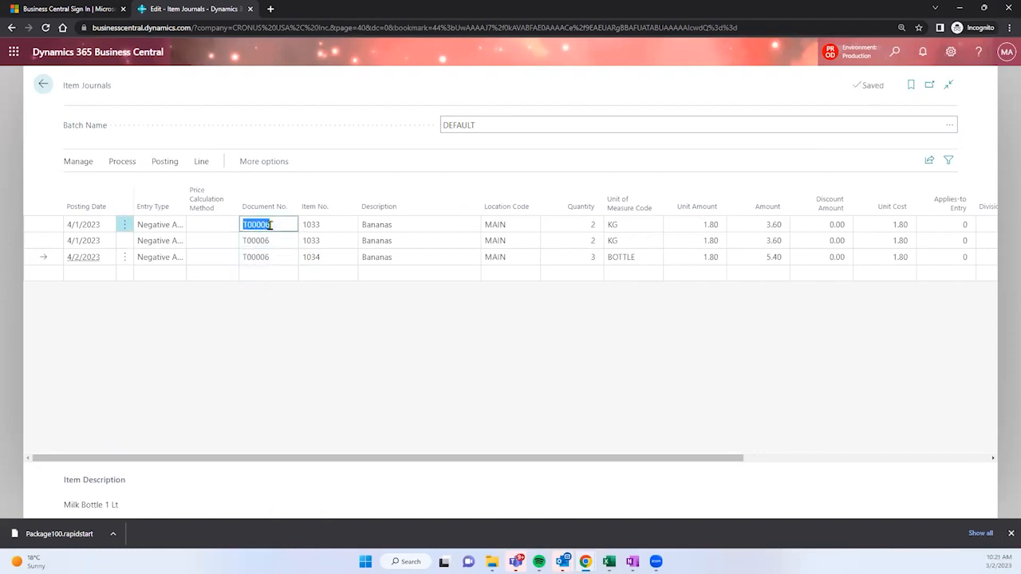
pyautogui.click(271, 241)
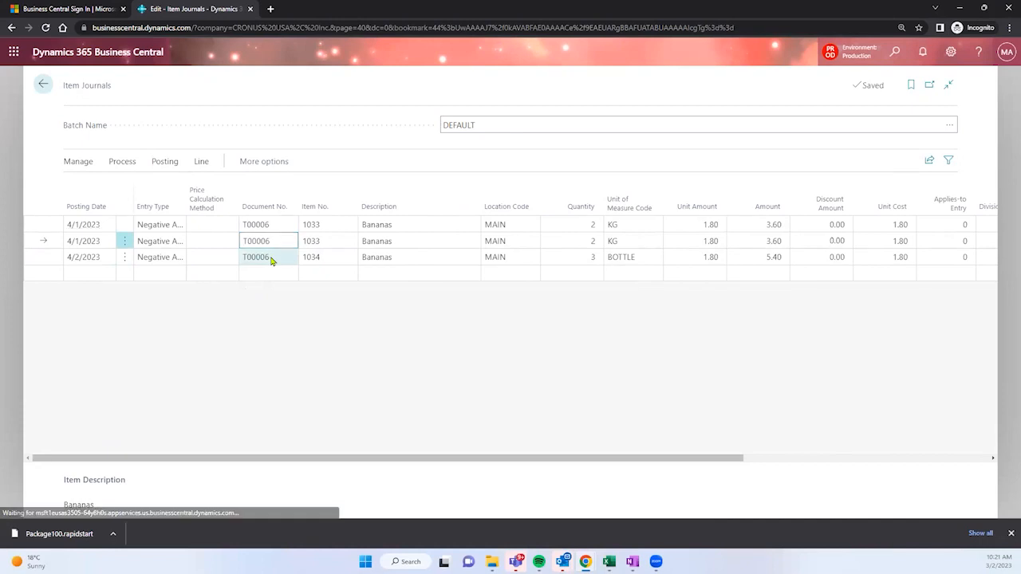
pyautogui.click(272, 259)
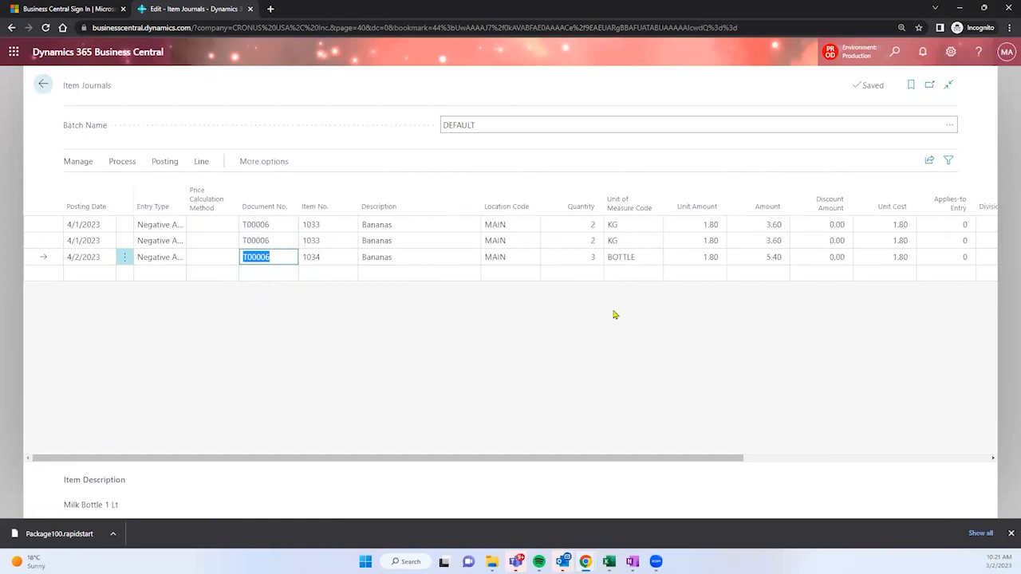
# Open Help & Support from the item journal and examine its version, troubleshooting and problem-reporting details
pyautogui.click(949, 52)
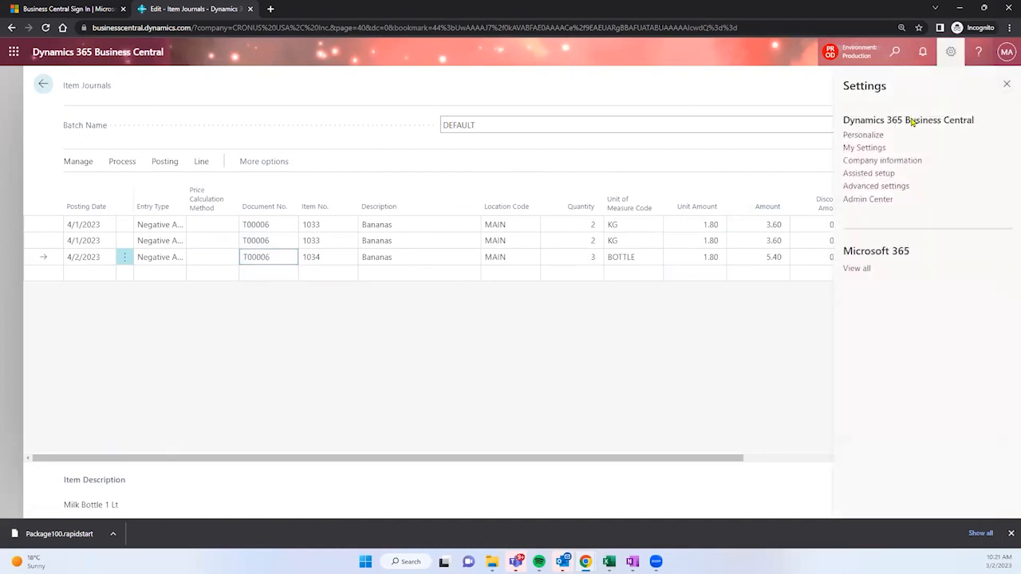
pyautogui.click(977, 61)
pyautogui.click(977, 59)
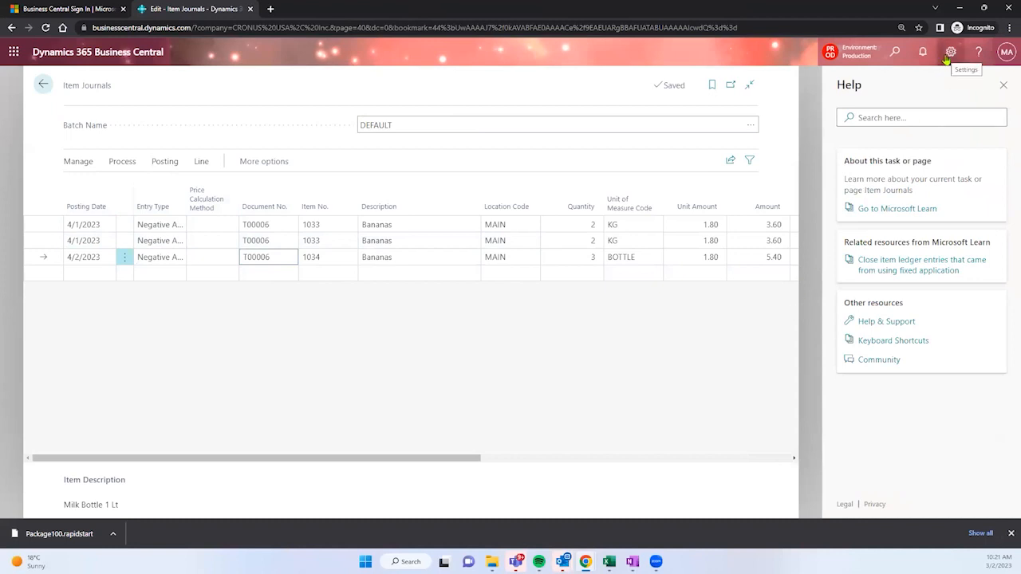
pyautogui.click(899, 324)
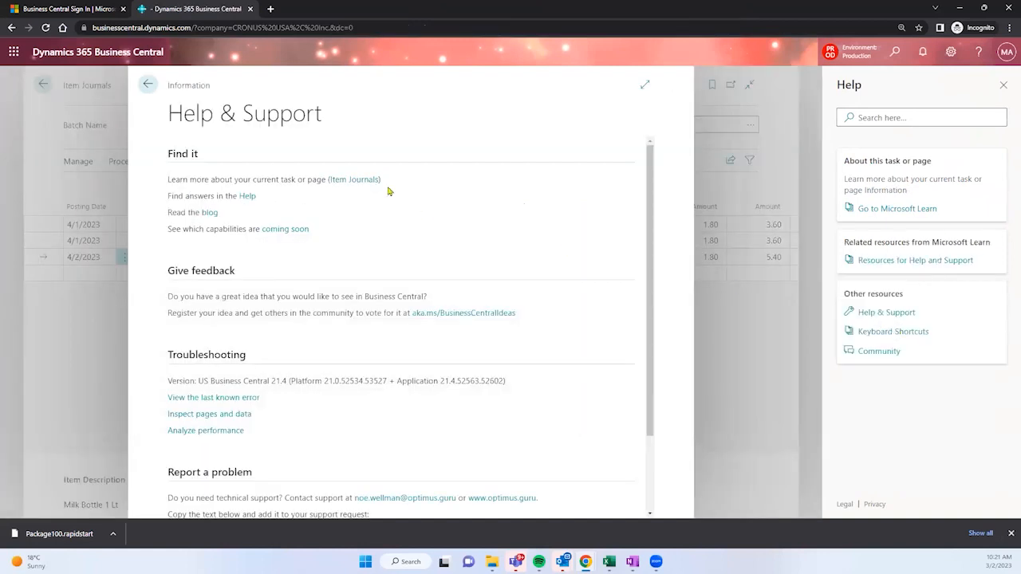
pyautogui.moveTo(323, 118); pyautogui.dragTo(160, 129)
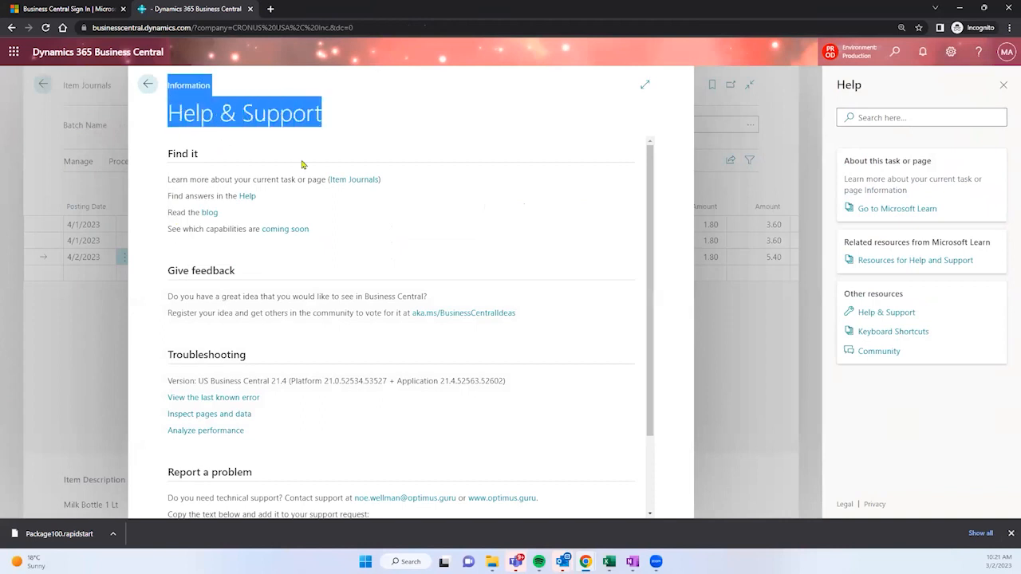
pyautogui.scroll(-1, 249, 202)
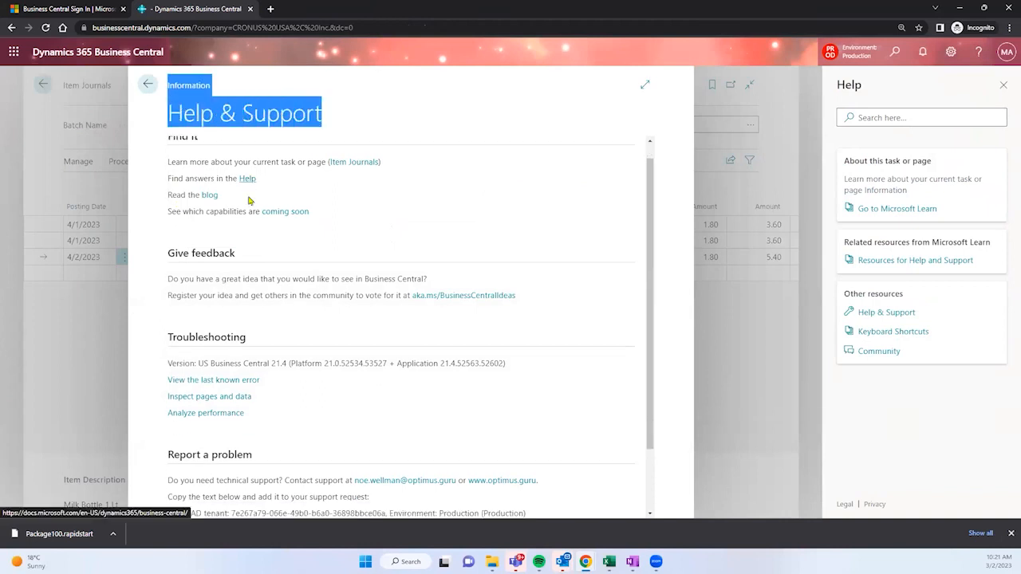
pyautogui.click(272, 313)
pyautogui.moveTo(252, 311); pyautogui.dragTo(386, 312)
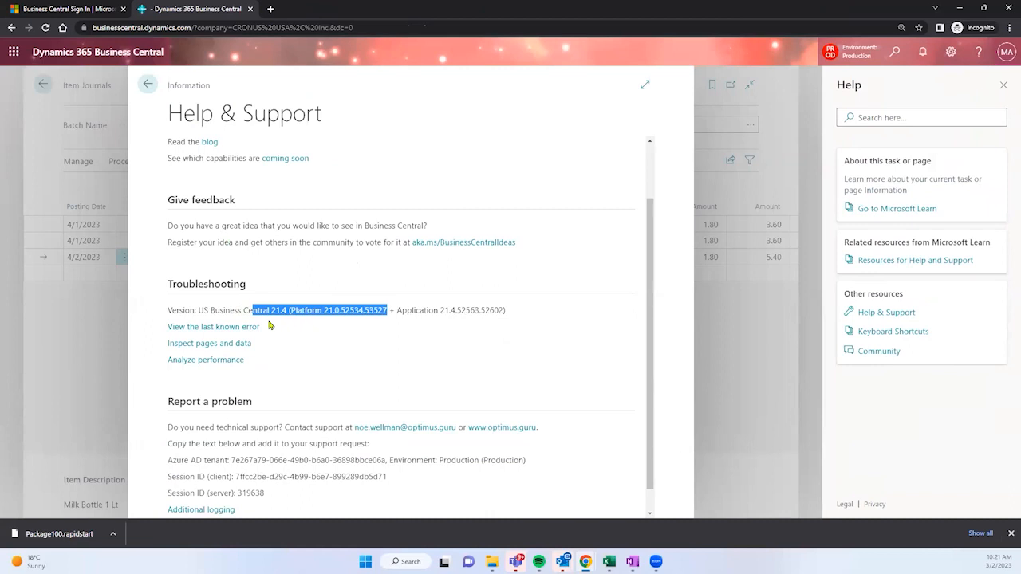
pyautogui.scroll(-1, 321, 311)
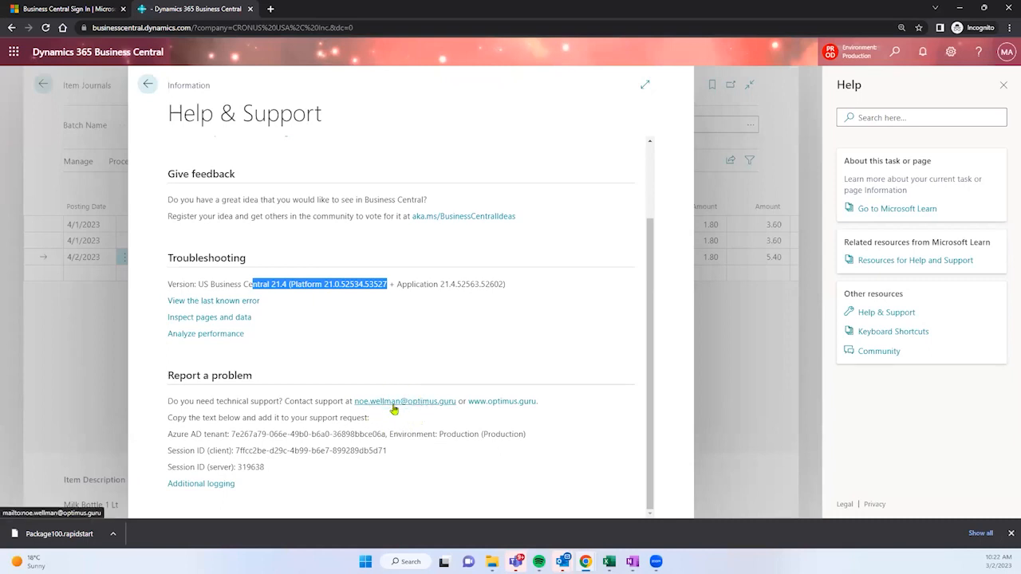
pyautogui.scroll(1, 366, 359)
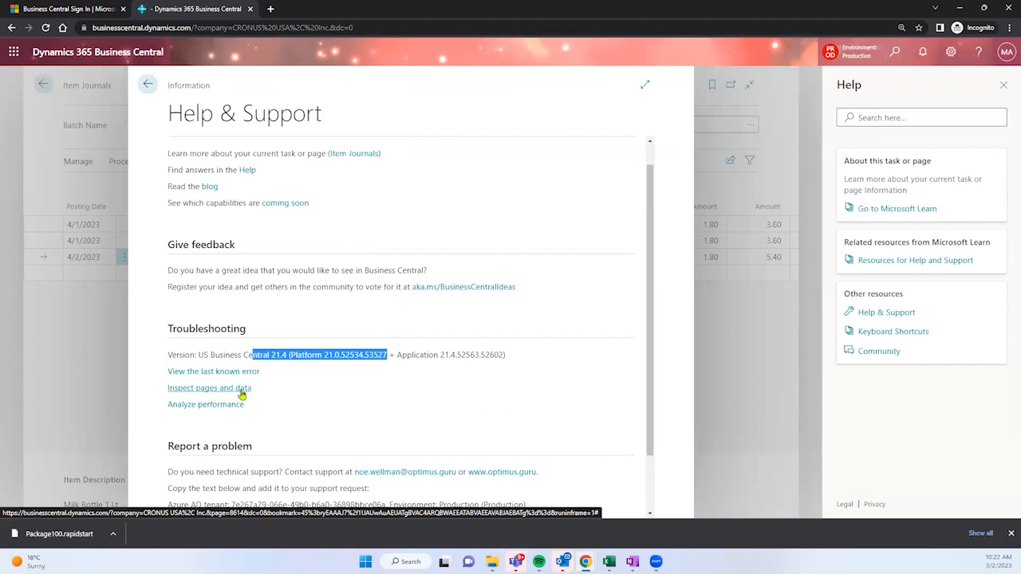
# Inspect the item journal's page and data, examining its source table and the field values of the second Bananas line
pyautogui.click(195, 390)
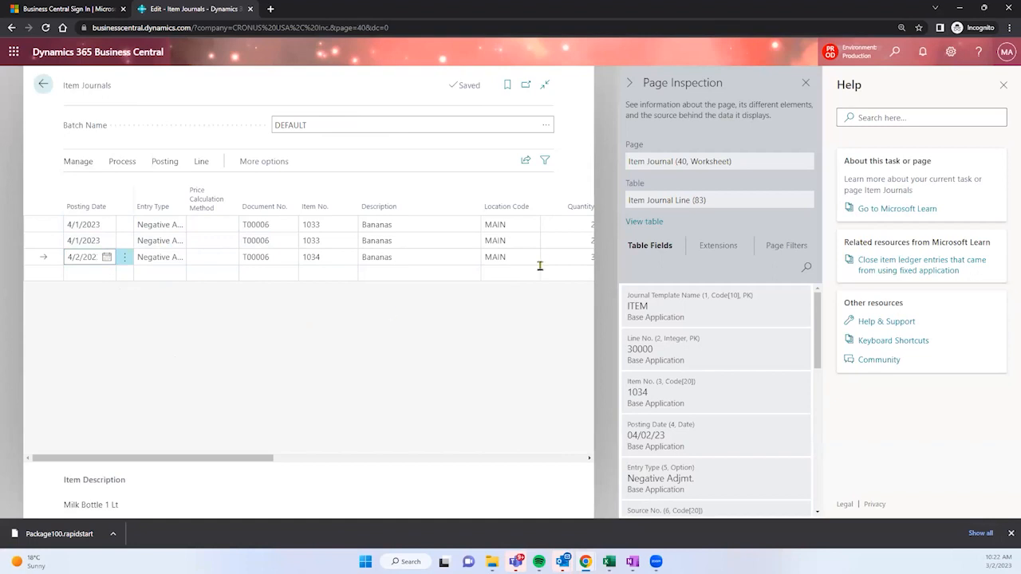
pyautogui.moveTo(707, 203); pyautogui.dragTo(621, 207)
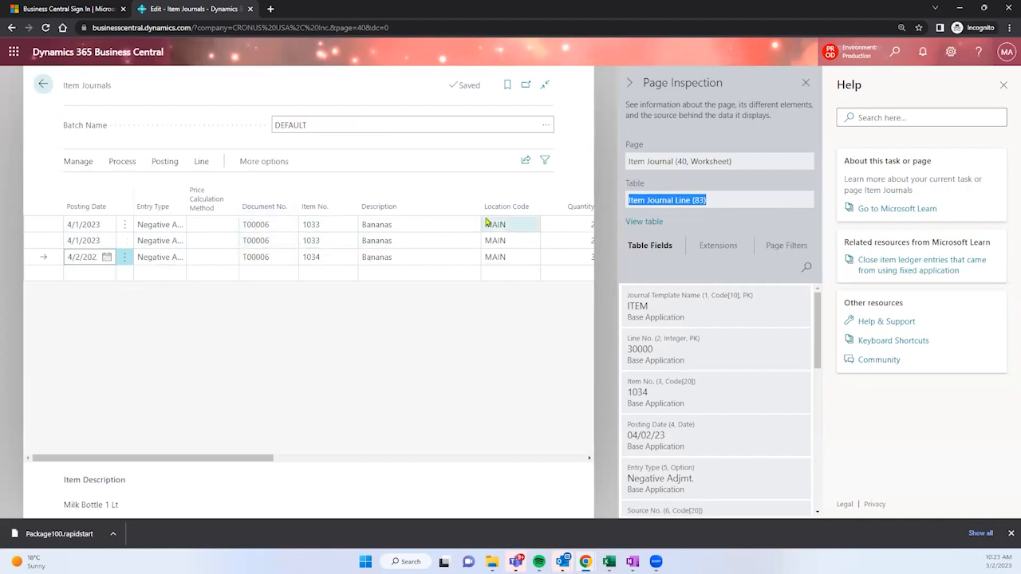
pyautogui.moveTo(267, 458); pyautogui.dragTo(350, 457)
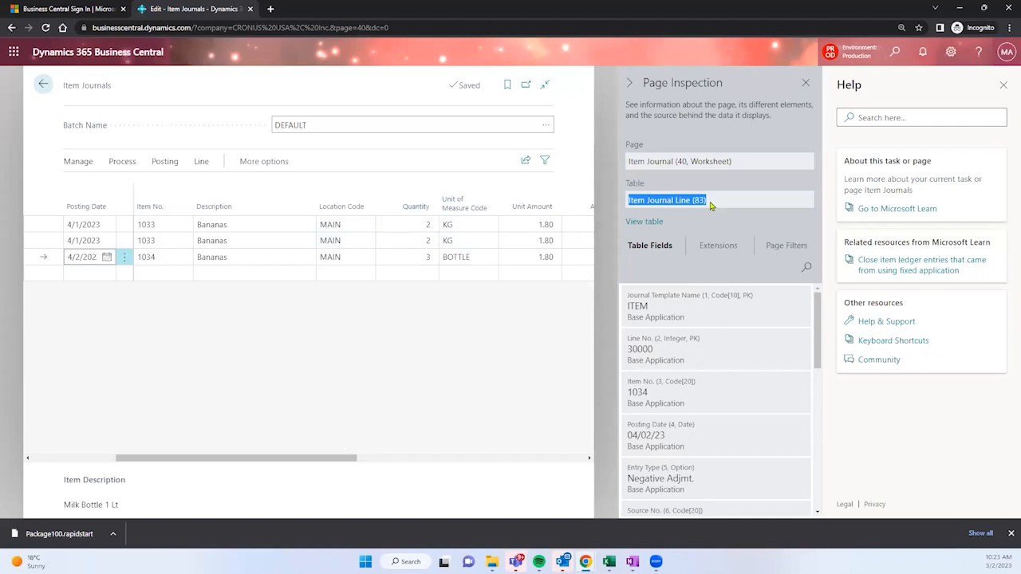
pyautogui.moveTo(646, 84); pyautogui.dragTo(723, 105)
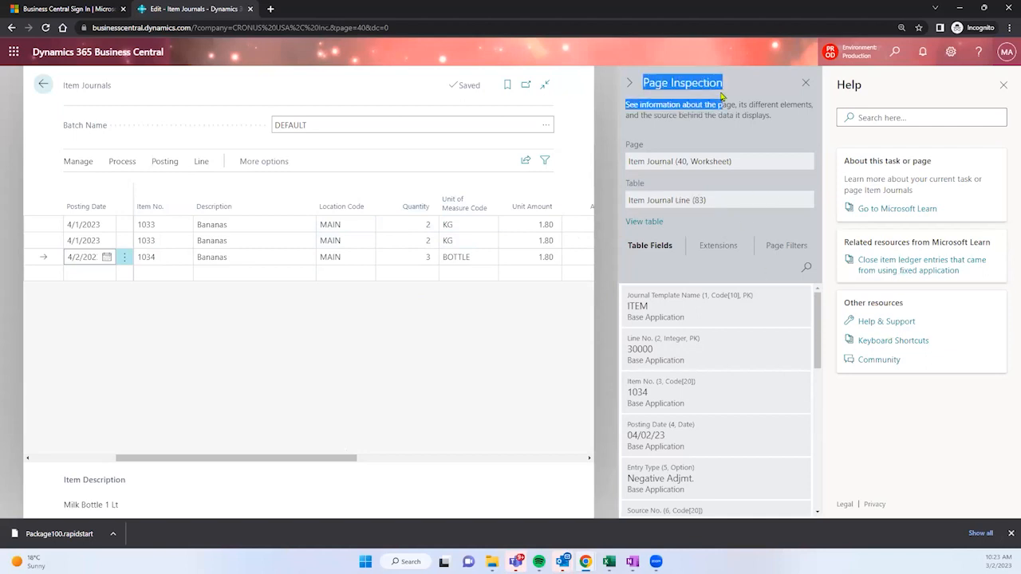
pyautogui.click(232, 242)
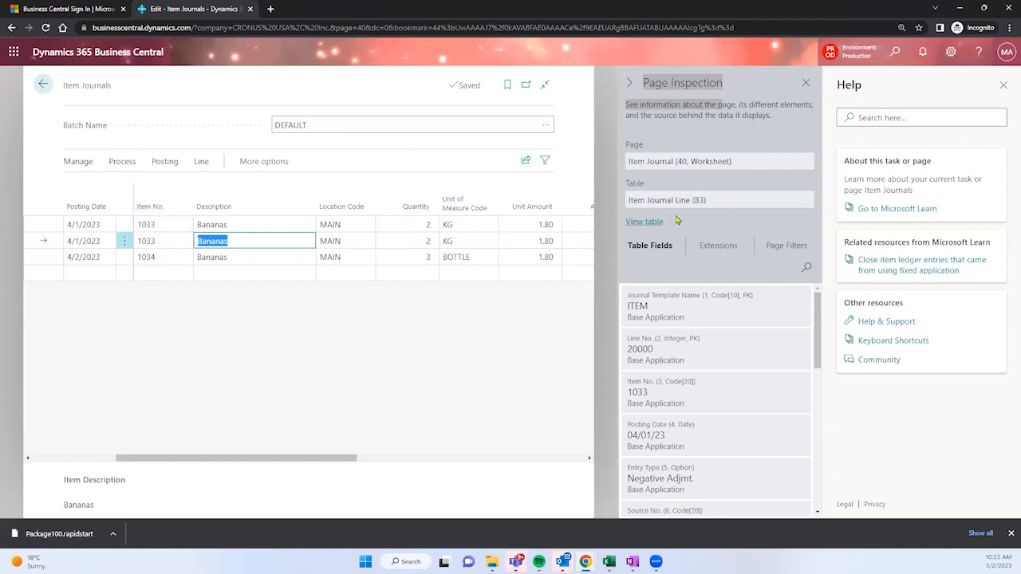
# Identify the item journal's source table in the page inspection, close the inspection and return to the home page
pyautogui.moveTo(709, 204); pyautogui.dragTo(640, 213)
pyautogui.click(624, 211)
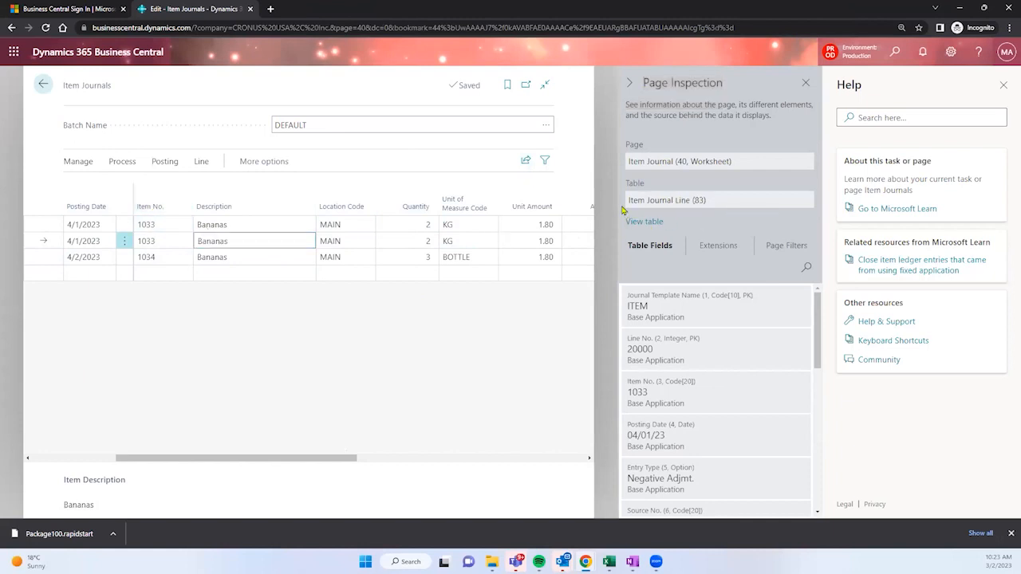
pyautogui.tripleClick(624, 211)
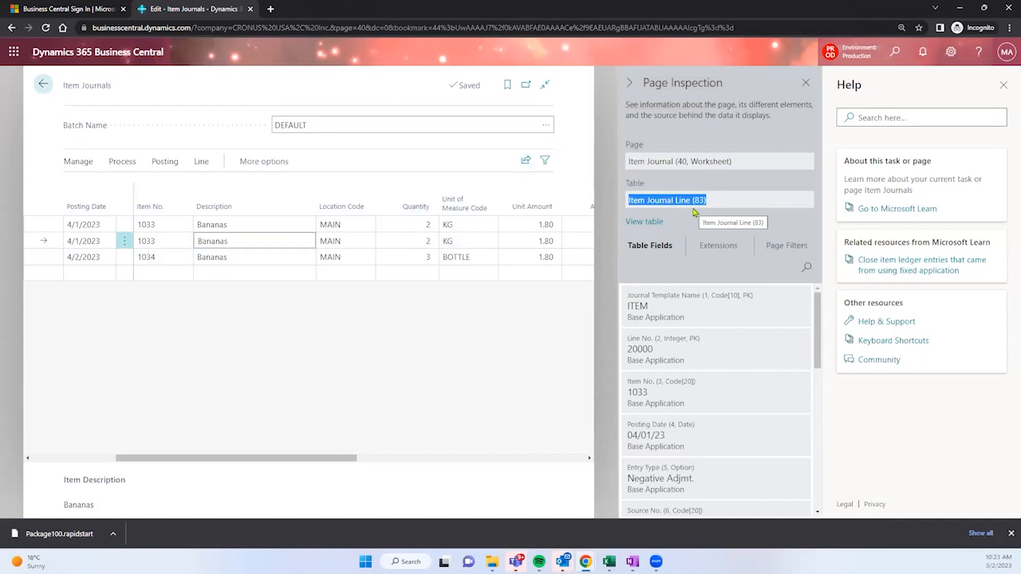
pyautogui.click(805, 87)
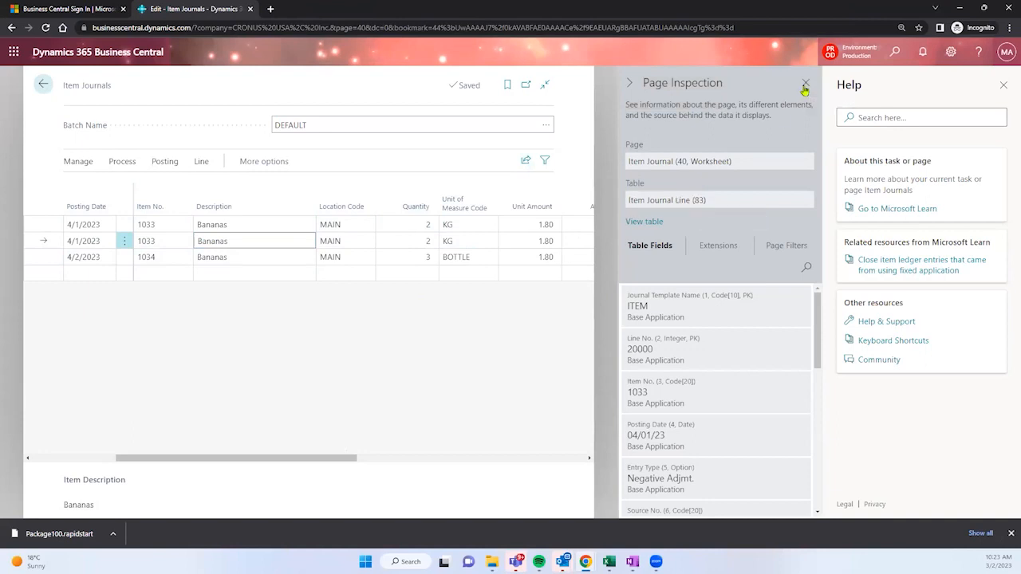
pyautogui.click(43, 85)
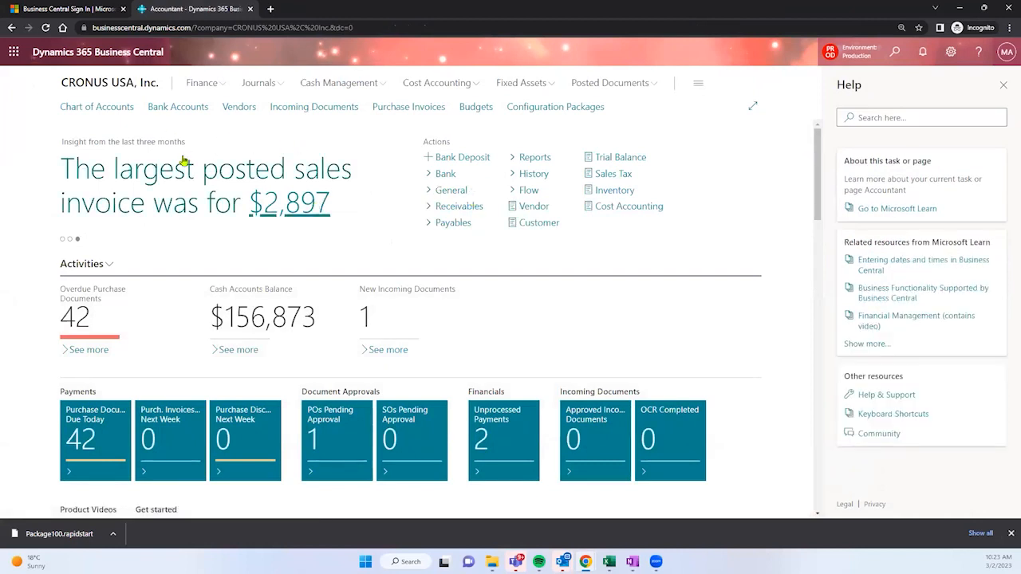
# Open the G/L account card of the Checking account, 10100, from the chart of accounts, dismissing the introductory tip
pyautogui.click(115, 110)
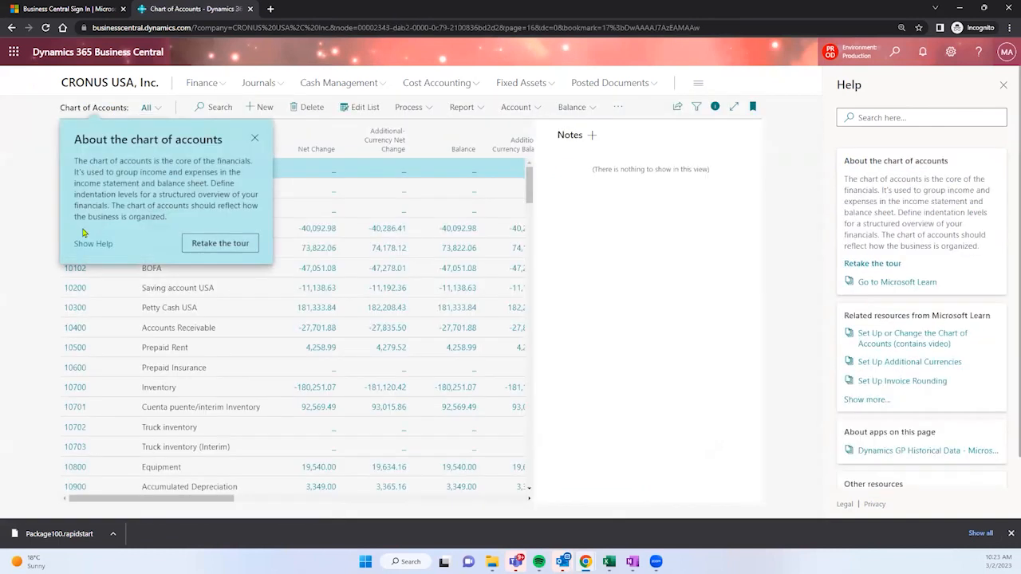
pyautogui.click(254, 138)
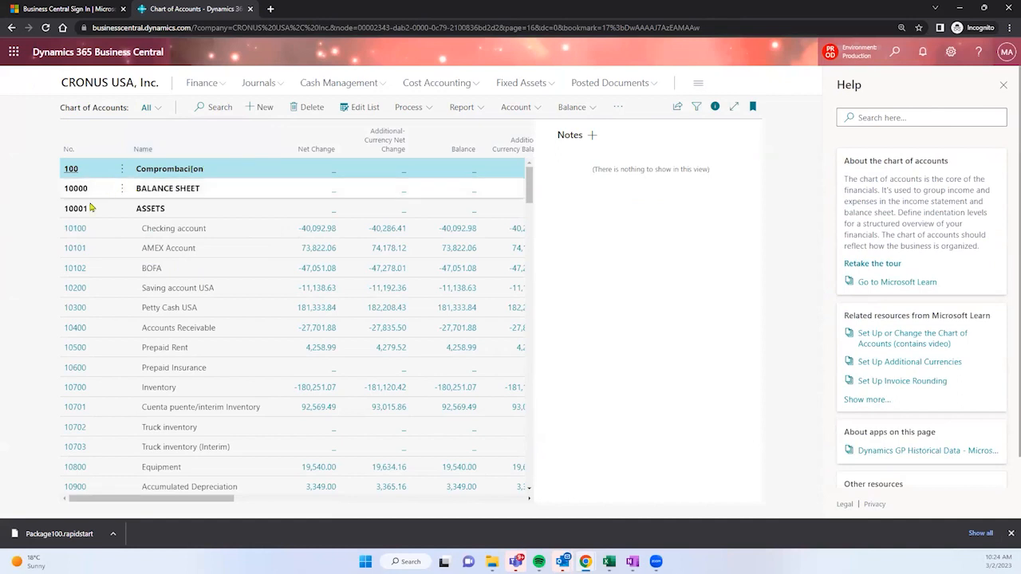
pyautogui.click(74, 230)
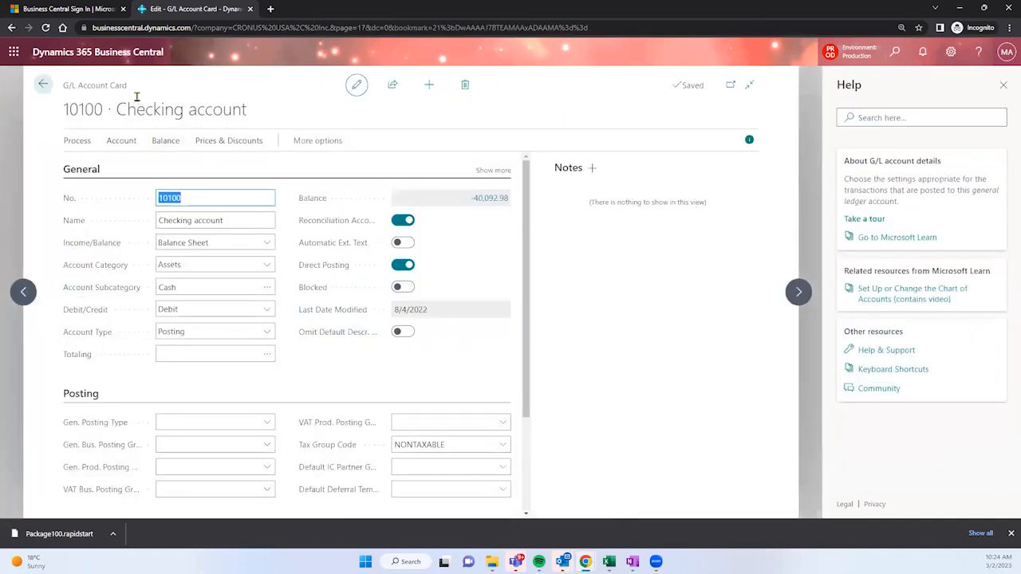
pyautogui.tripleClick(114, 92)
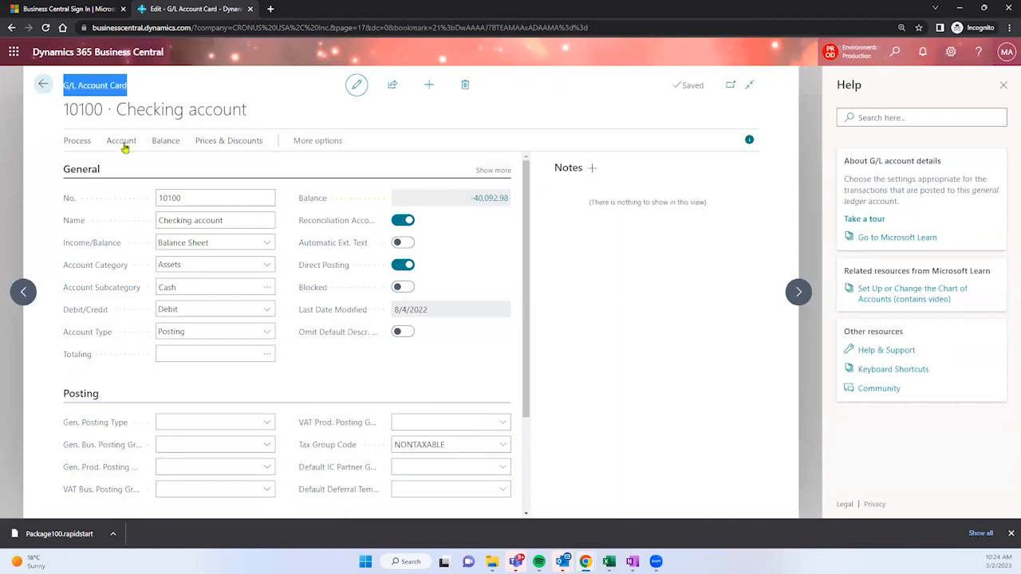
# Inspect the G/L account card's page and data to identify its source table, and return to the chart of accounts with the inspection and help closed
pyautogui.click(868, 354)
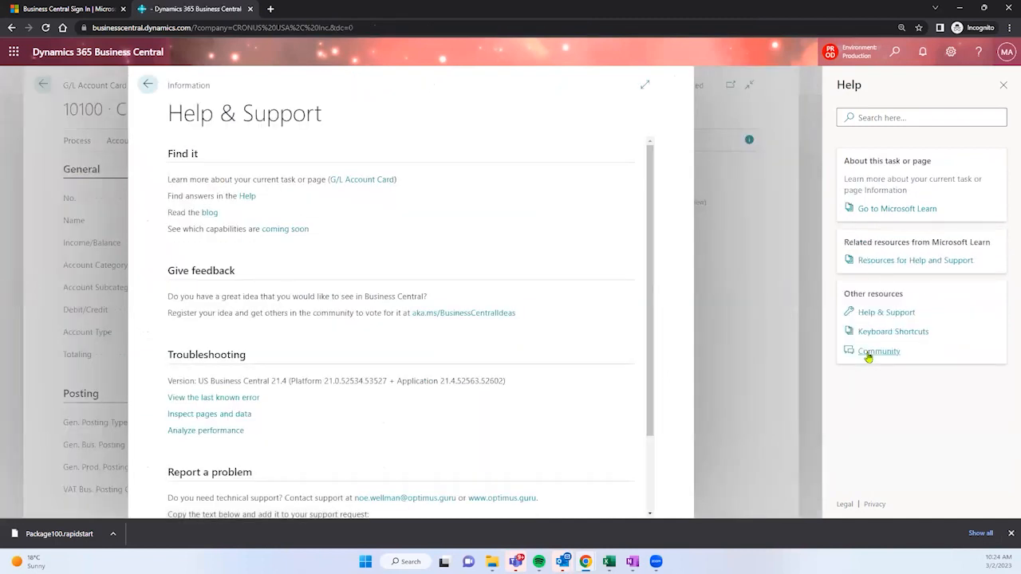
pyautogui.click(225, 423)
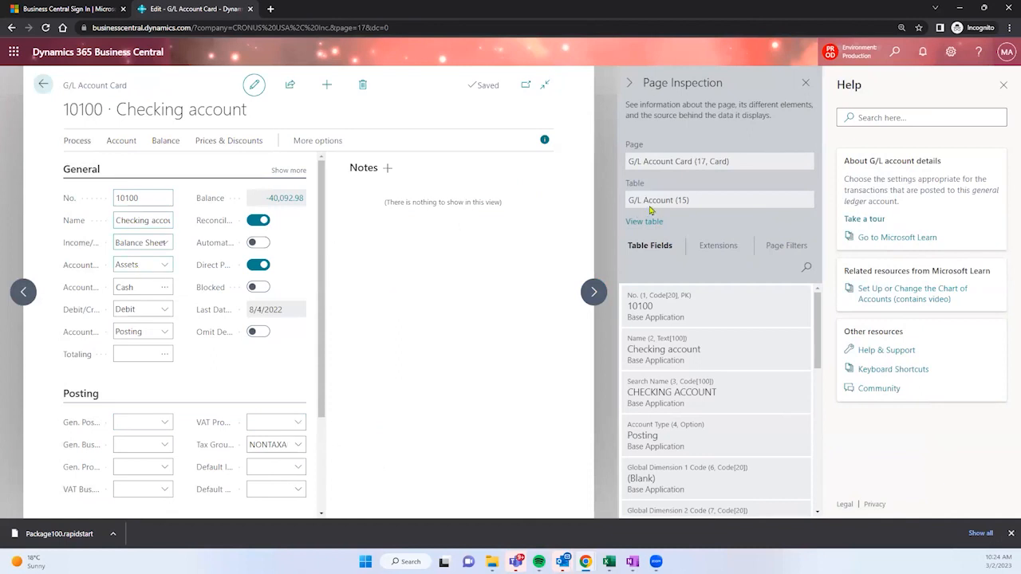
pyautogui.moveTo(691, 206); pyautogui.dragTo(630, 206)
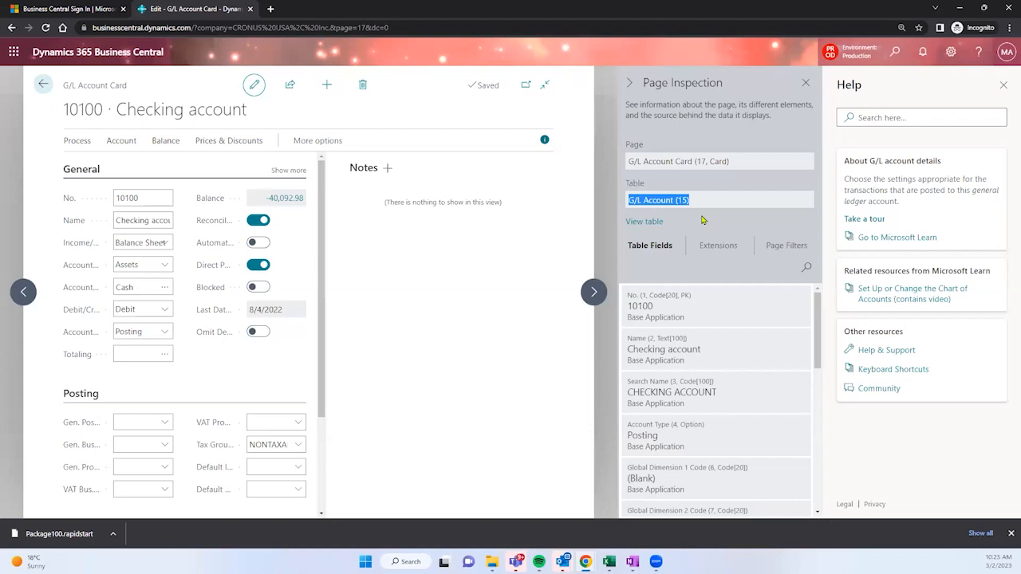
pyautogui.click(806, 83)
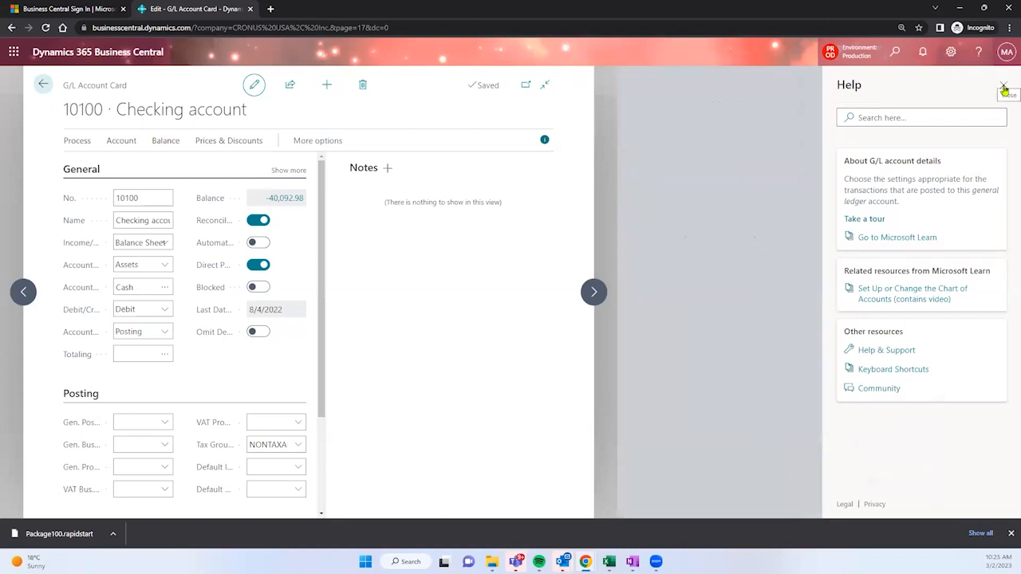
pyautogui.click(1004, 85)
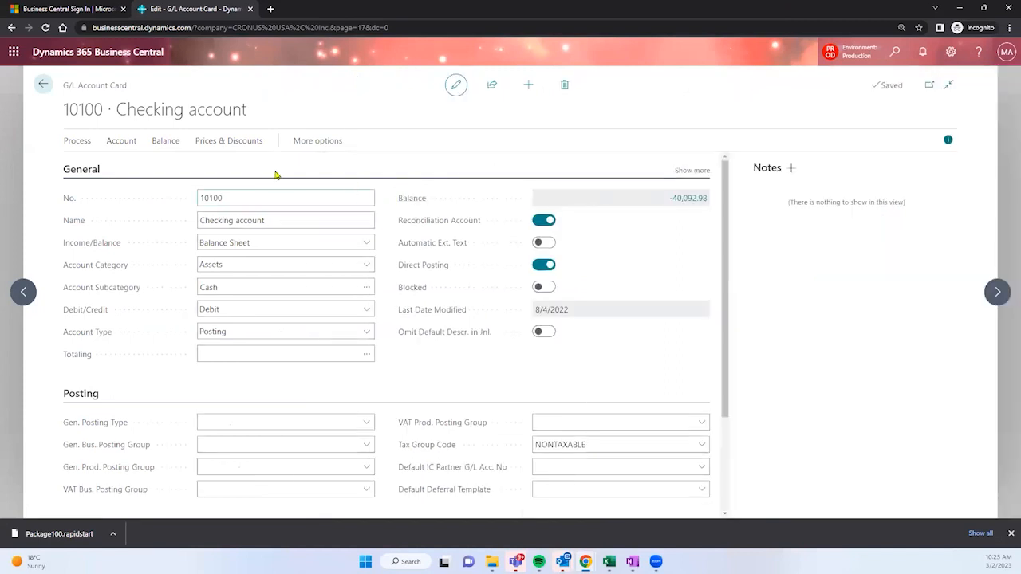
pyautogui.click(43, 85)
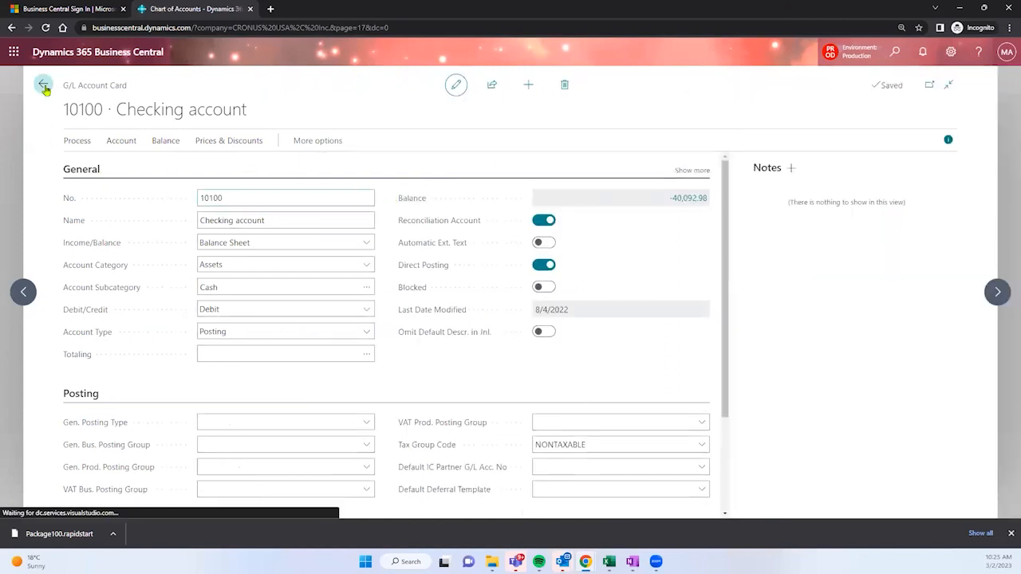